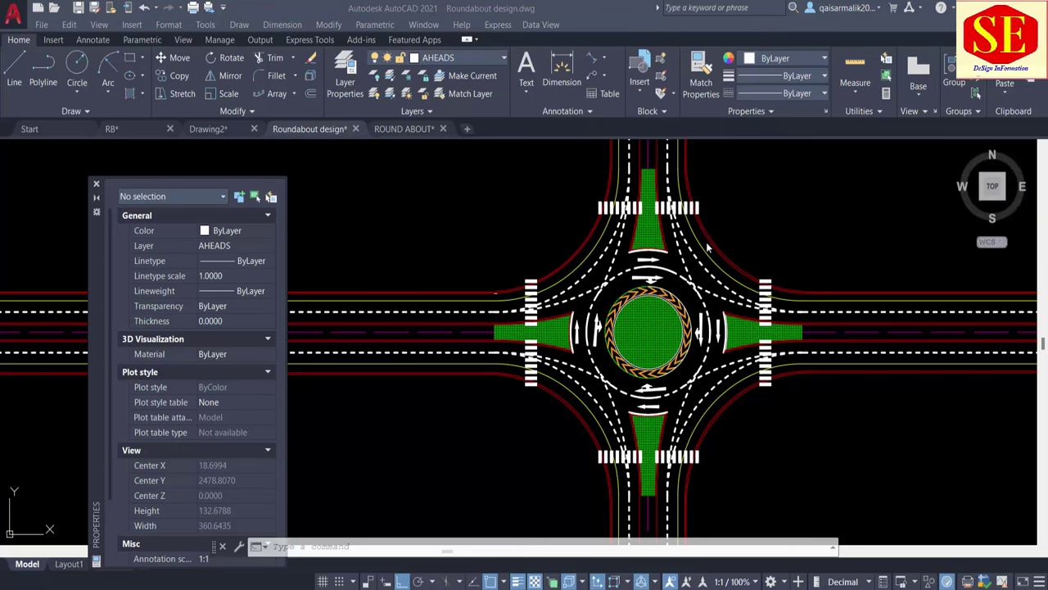
# Close the Properties palette and pan and zoom around the roundabout plan to inspect it.
pyautogui.moveTo(761, 222); pyautogui.dragTo(646, 291, button='middle')
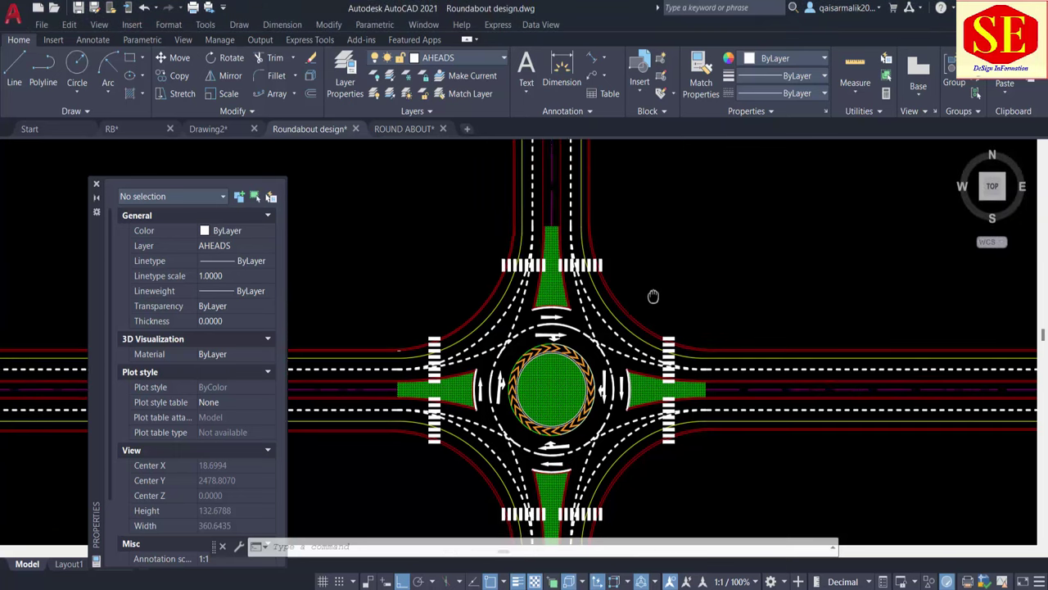
pyautogui.click(95, 183)
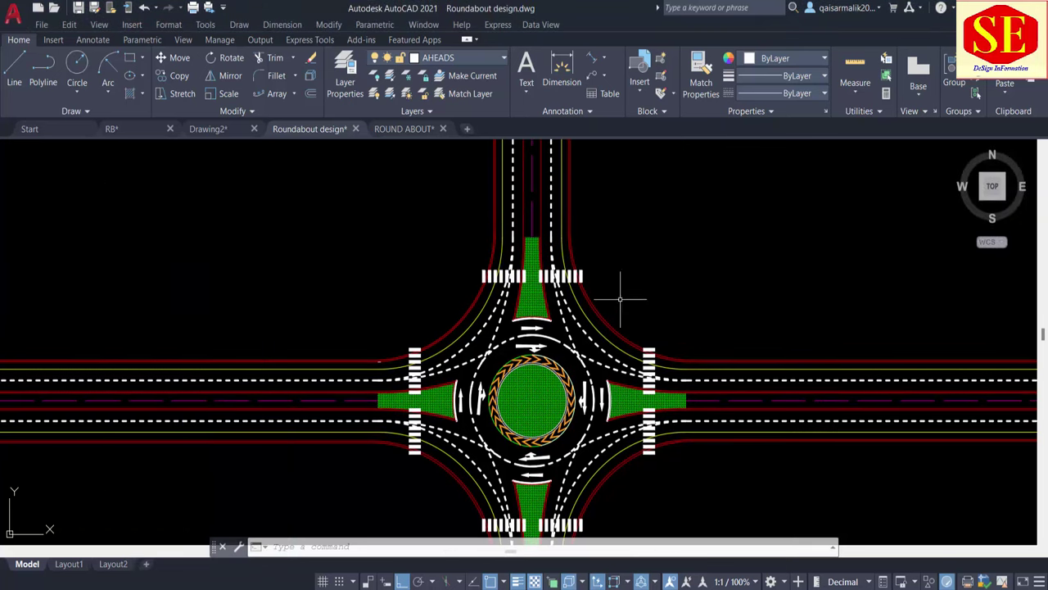
pyautogui.moveTo(409, 347); pyautogui.dragTo(405, 308, button='middle')
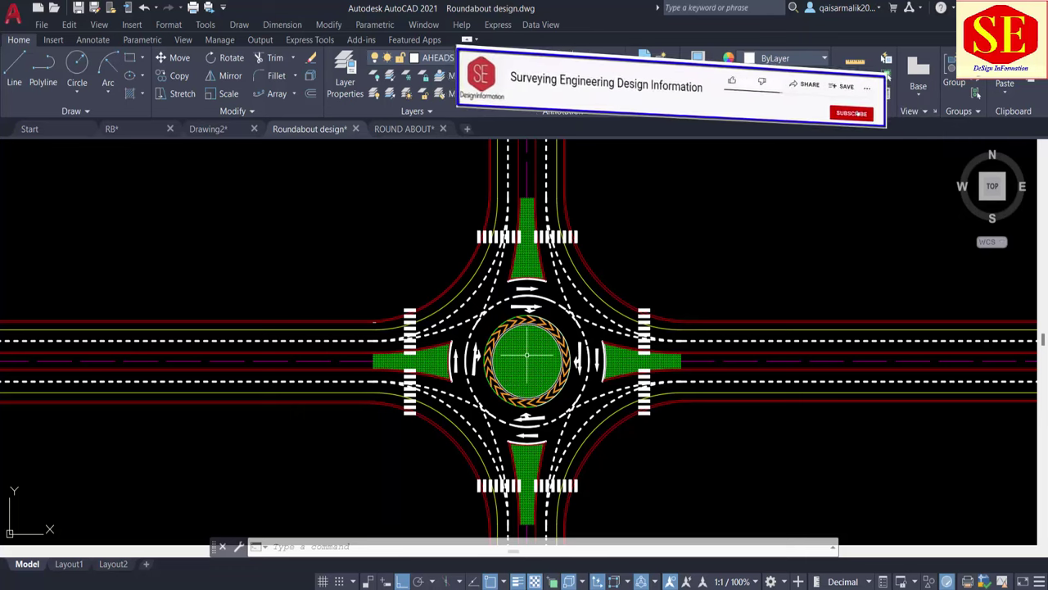
pyautogui.scroll(2, 526, 354)
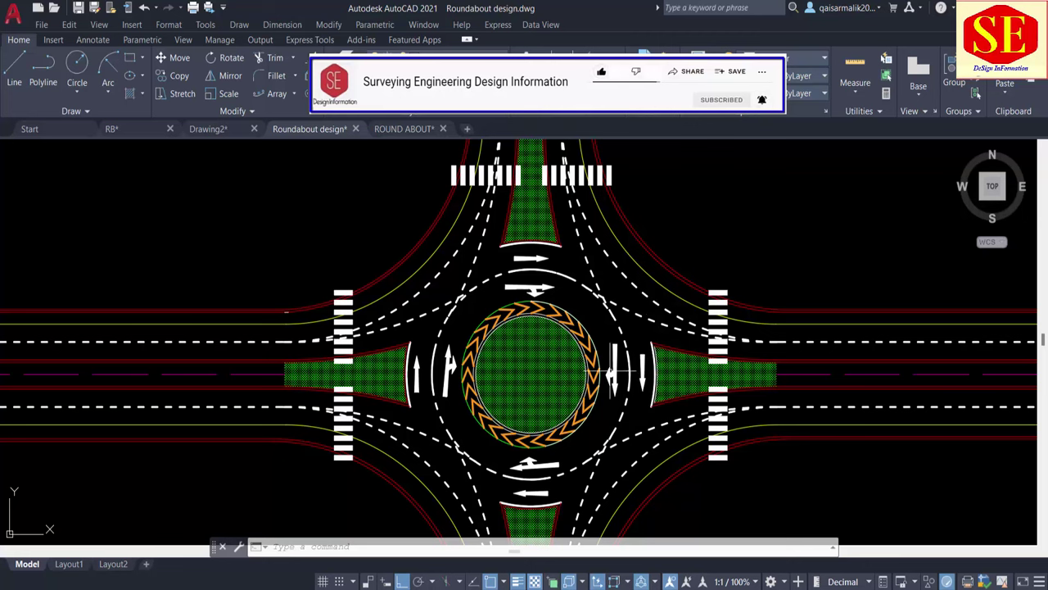
pyautogui.scroll(-2, 661, 348)
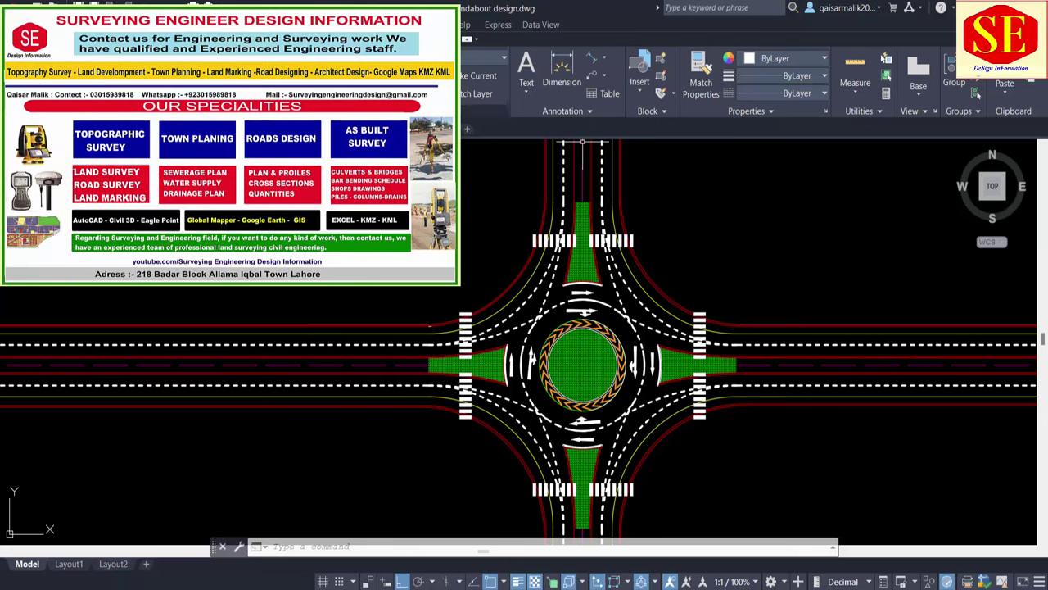
# Review the INTERSECTION DESIGN plan across the drawing tabs, then start a new blank drawing.
pyautogui.hotkey('ctrl', 'Tab')
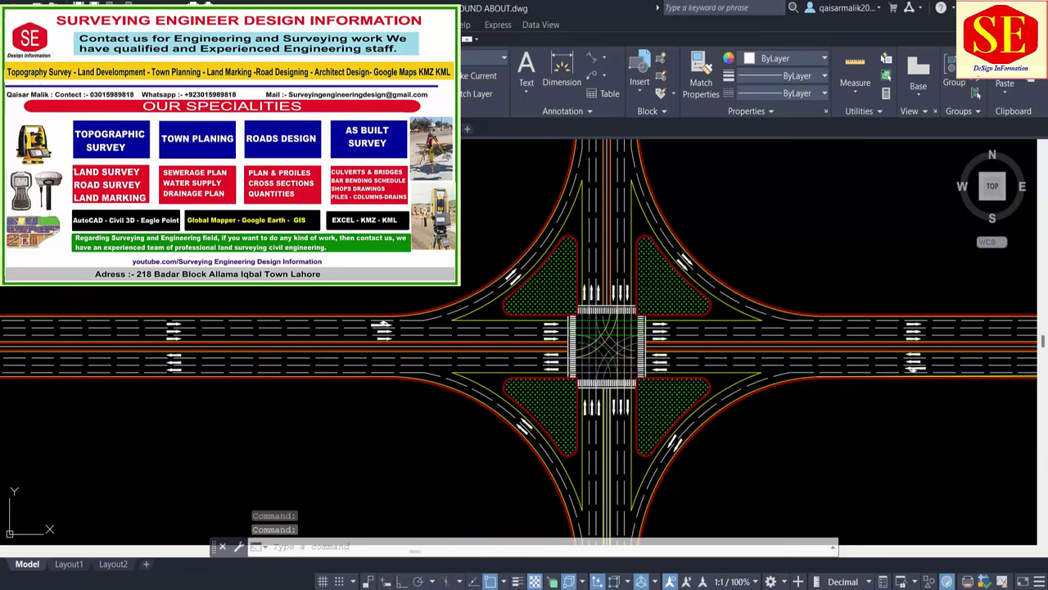
pyautogui.hotkey('ctrl', 'Tab')
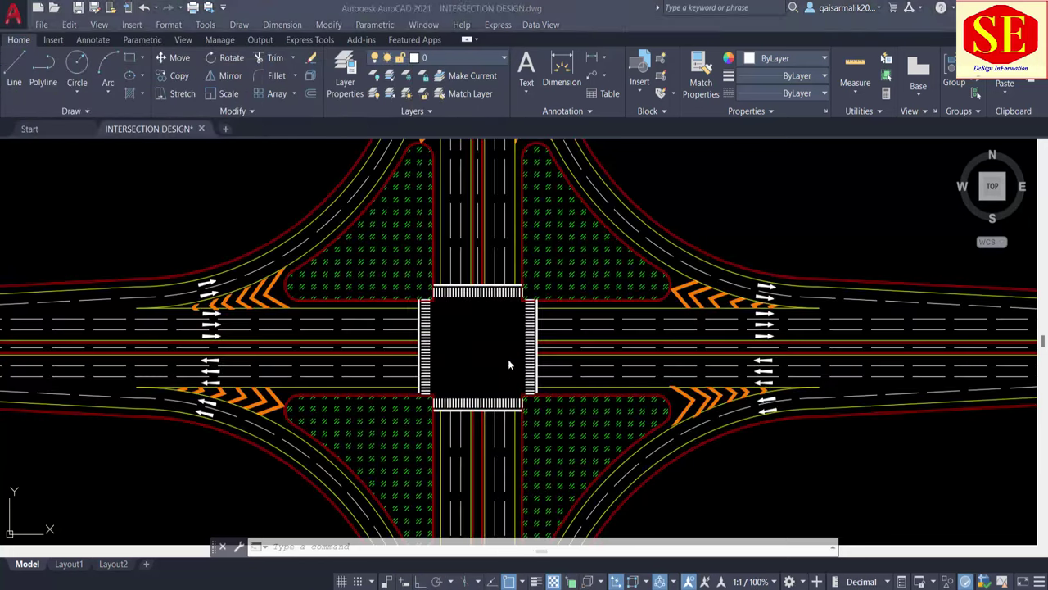
pyautogui.scroll(-8, 524, 310)
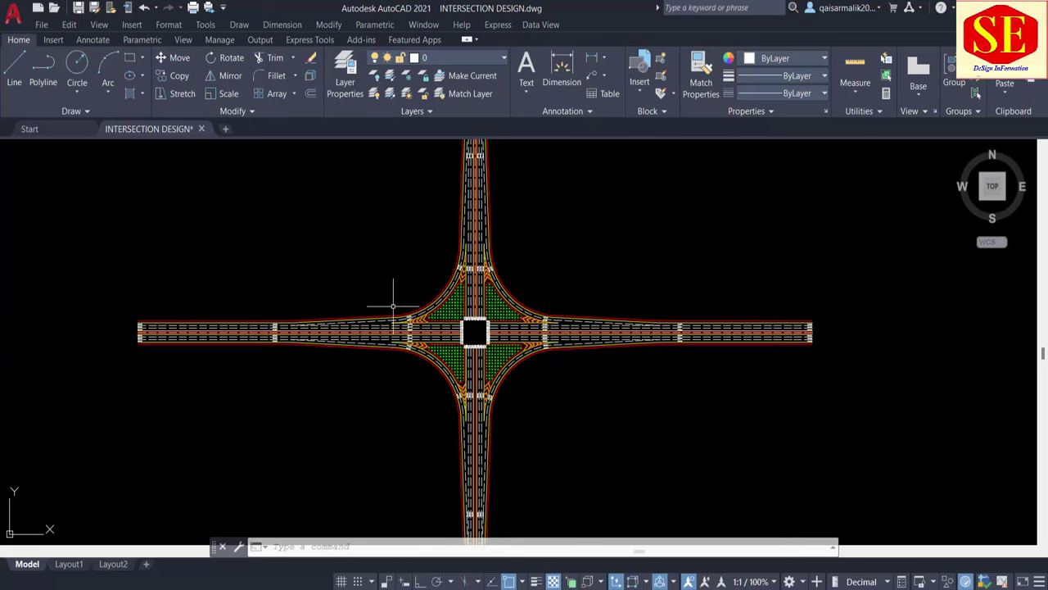
pyautogui.scroll(2, 409, 349)
pyautogui.scroll(4, 426, 327)
pyautogui.moveTo(495, 254); pyautogui.dragTo(463, 325, button='middle')
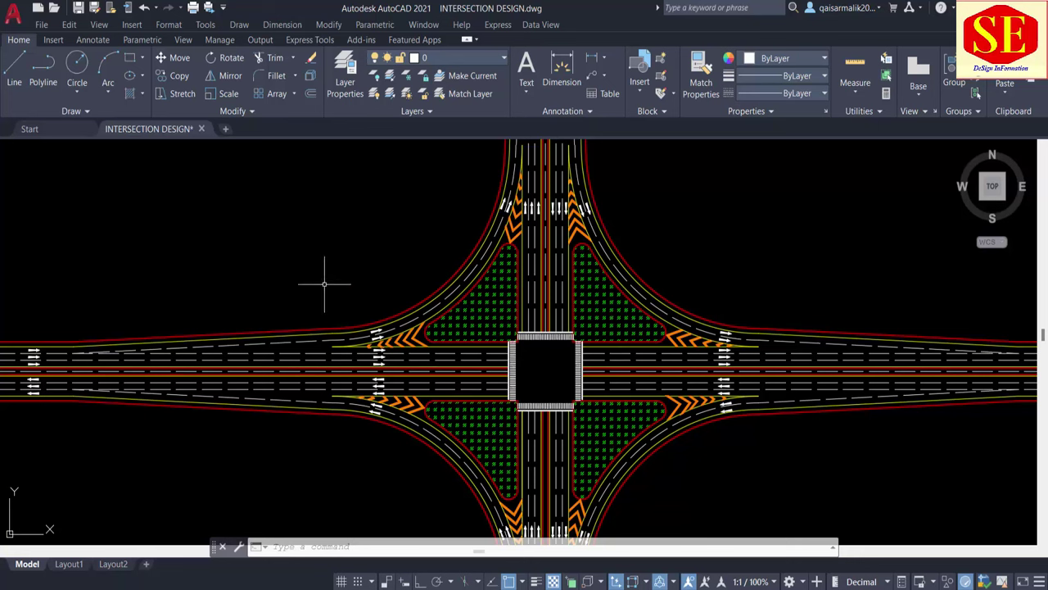
pyautogui.click(226, 129)
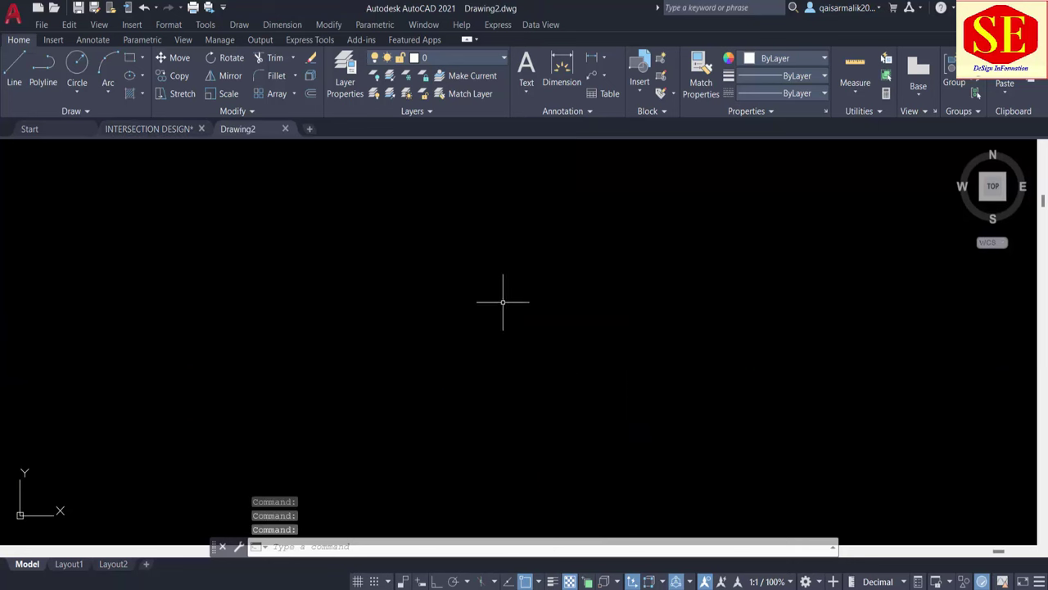
# Draw a 1000-unit vertical polyline with Ortho turned on.
pyautogui.write('pl')
pyautogui.press('Return')
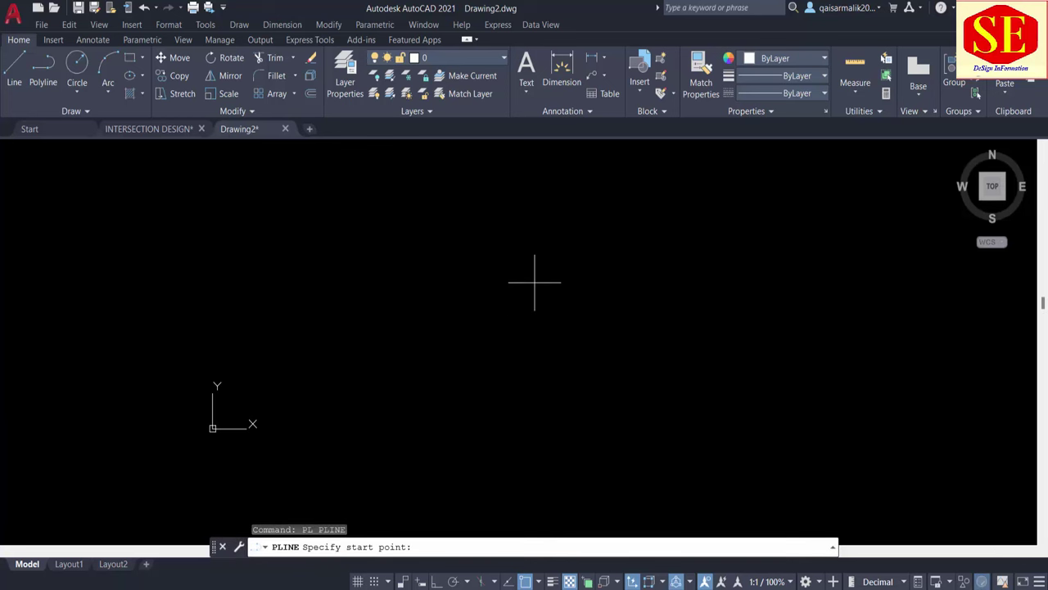
pyautogui.click(544, 182)
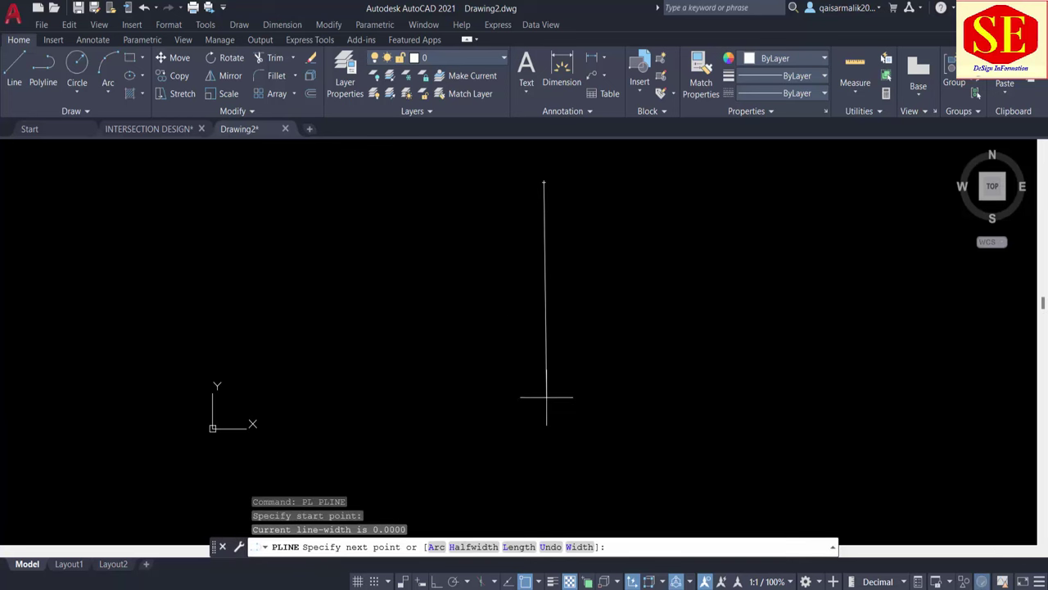
pyautogui.press('F8')
pyautogui.write('1000')
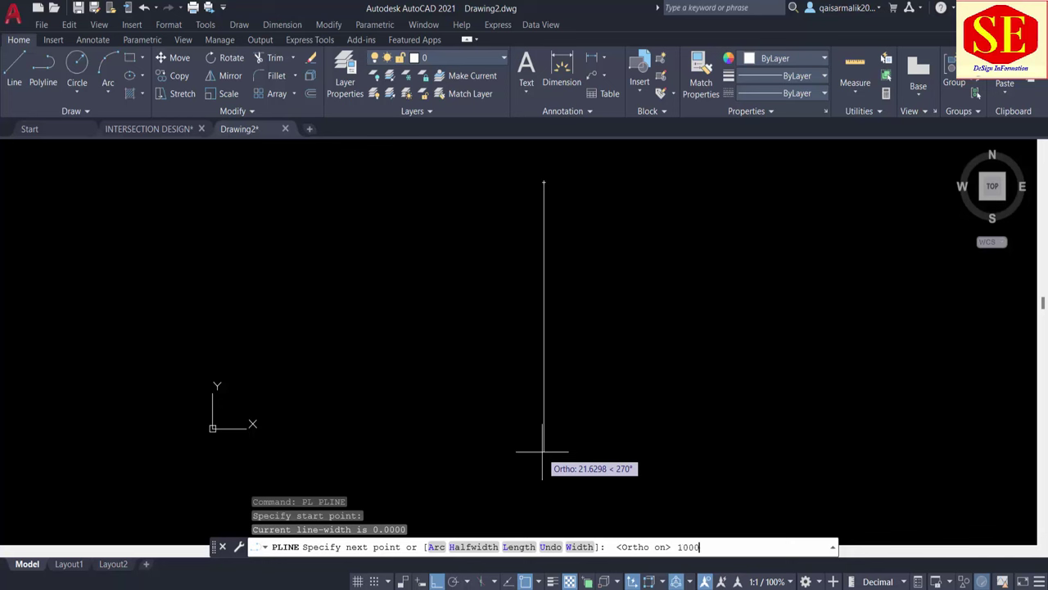
pyautogui.press('Return')
pyautogui.press('Escape')
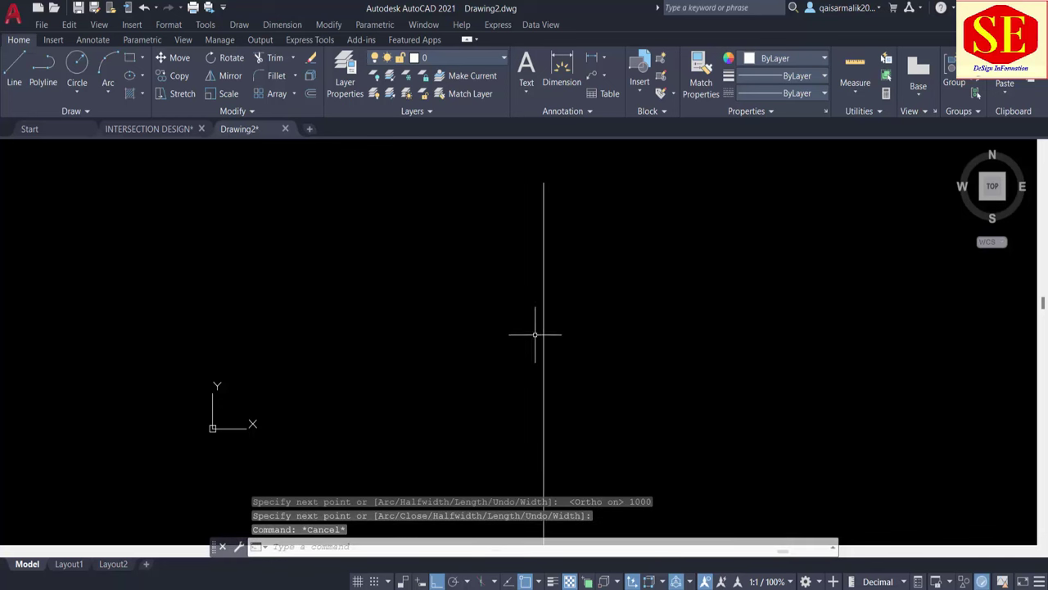
pyautogui.scroll(-3, 541, 331)
pyautogui.scroll(-2, 562, 366)
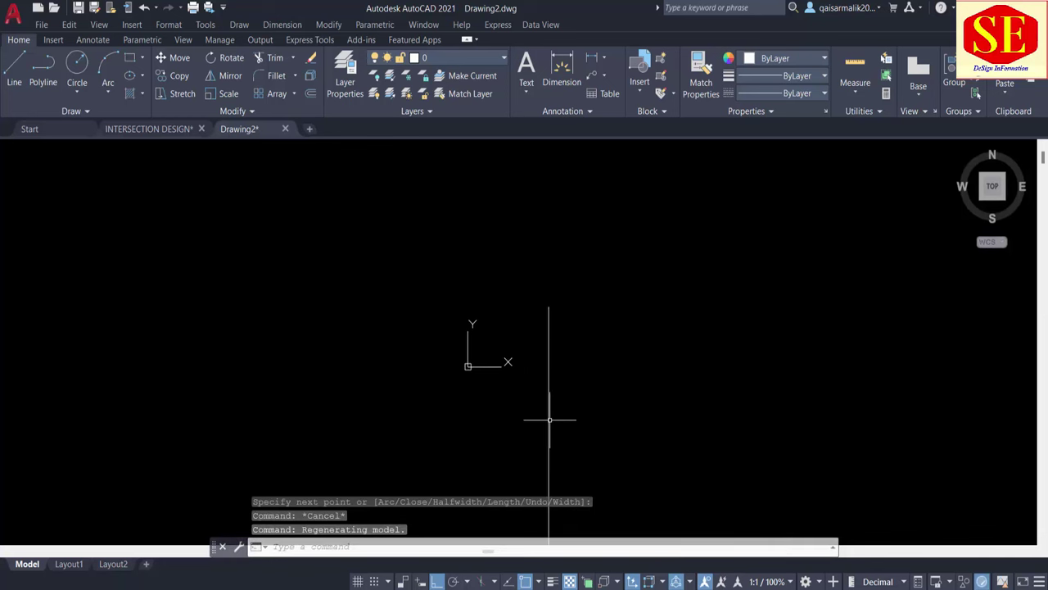
# Draw a 1000-unit horizontal line with the LINE command.
pyautogui.write('l')
pyautogui.press('Return')
pyautogui.click(369, 243)
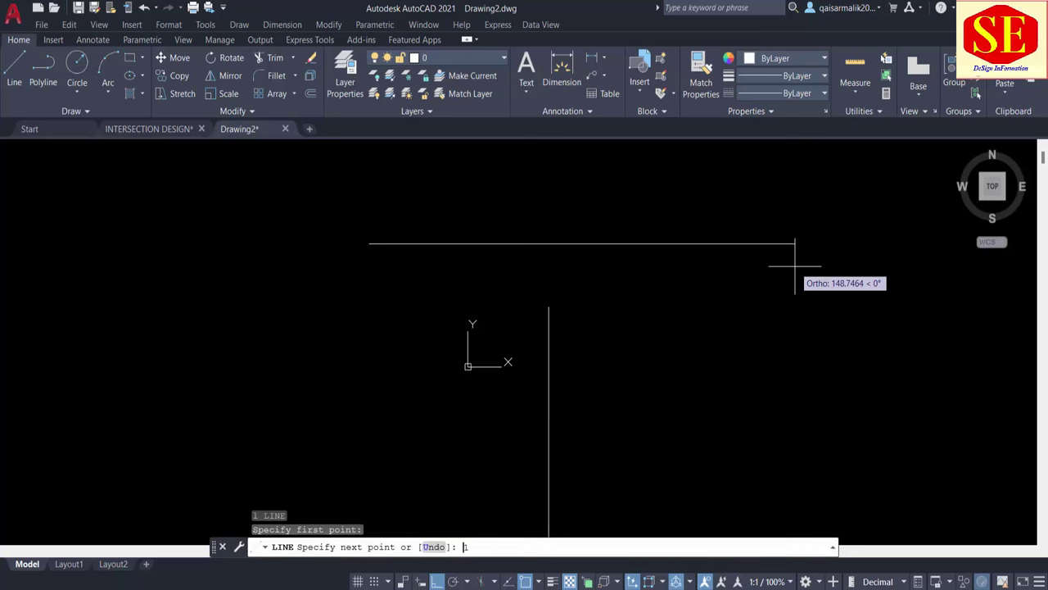
pyautogui.write('000')
pyautogui.press('Return')
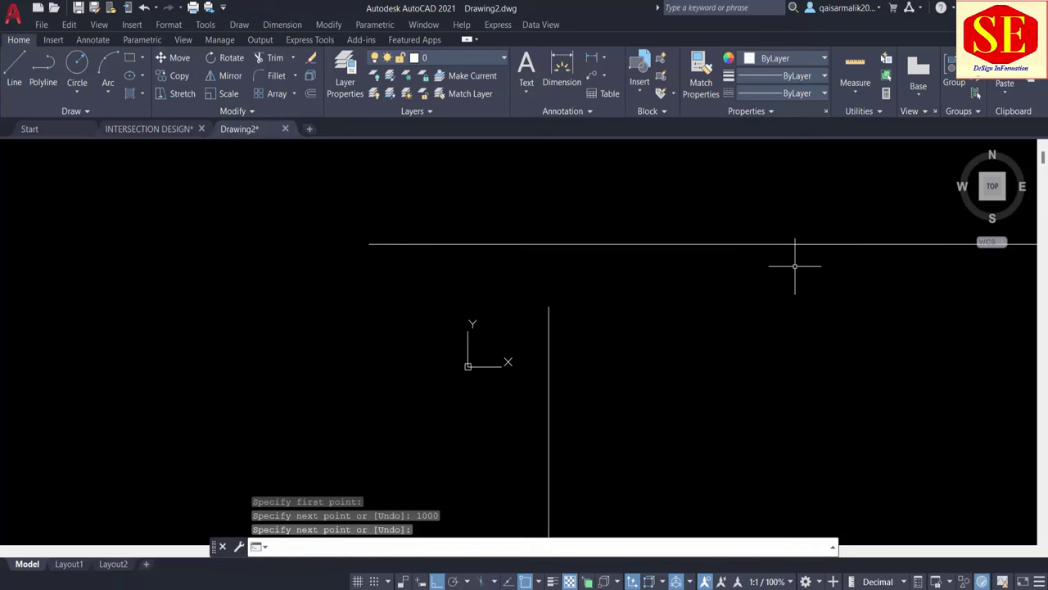
pyautogui.press('Escape')
pyautogui.write('M')
# Move the horizontal line so it crosses the vertical polyline.
pyautogui.press('Return')
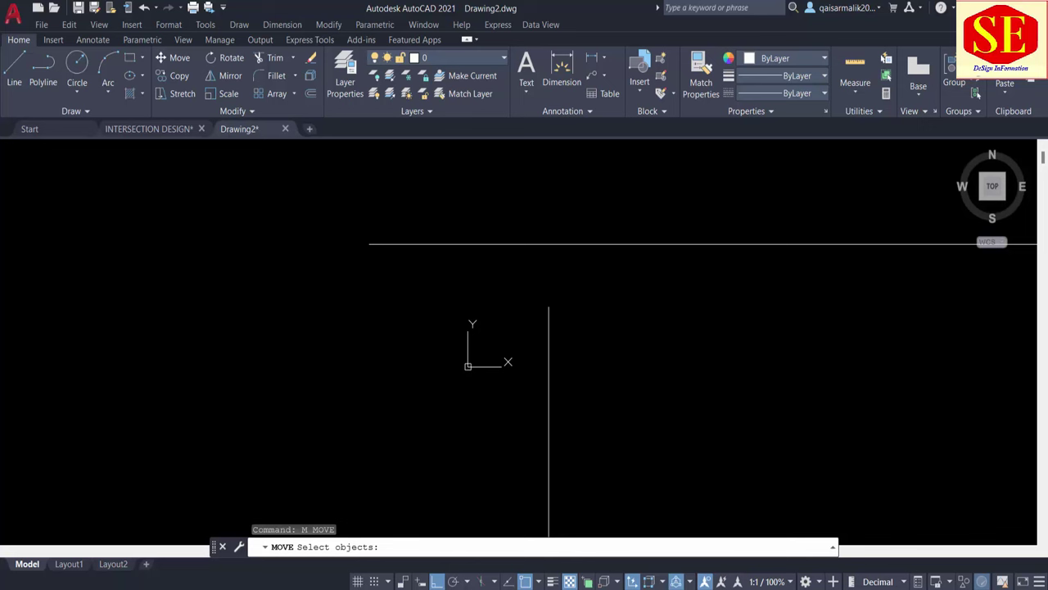
pyautogui.click(737, 243)
pyautogui.scroll(-4, 753, 243)
pyautogui.press('Return')
pyautogui.moveTo(756, 243); pyautogui.dragTo(511, 284, button='middle')
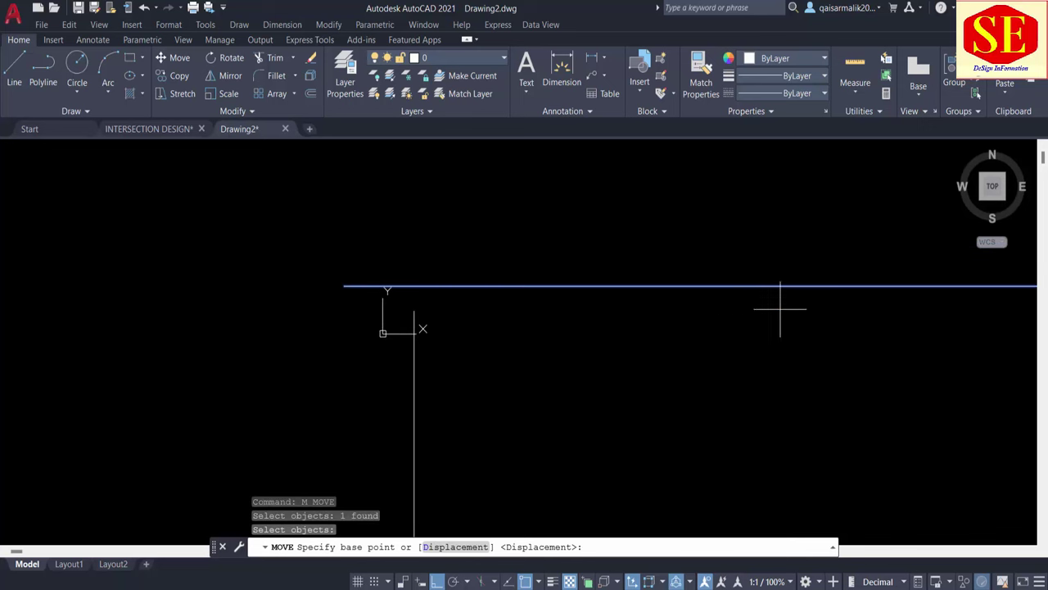
pyautogui.click(763, 285)
pyautogui.scroll(1, 762, 286)
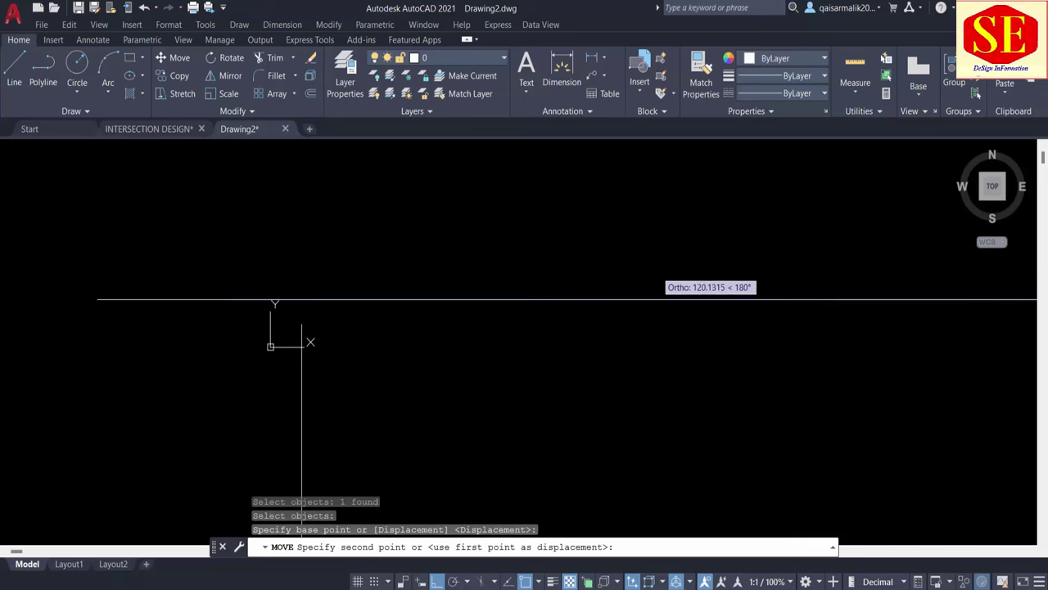
pyautogui.moveTo(428, 303); pyautogui.dragTo(662, 251, button='middle')
pyautogui.moveTo(531, 458)
pyautogui.mouseDown(button='middle')
pyautogui.moveTo(546, 399)
pyautogui.moveTo(580, 349)
pyautogui.mouseUp(button='middle')
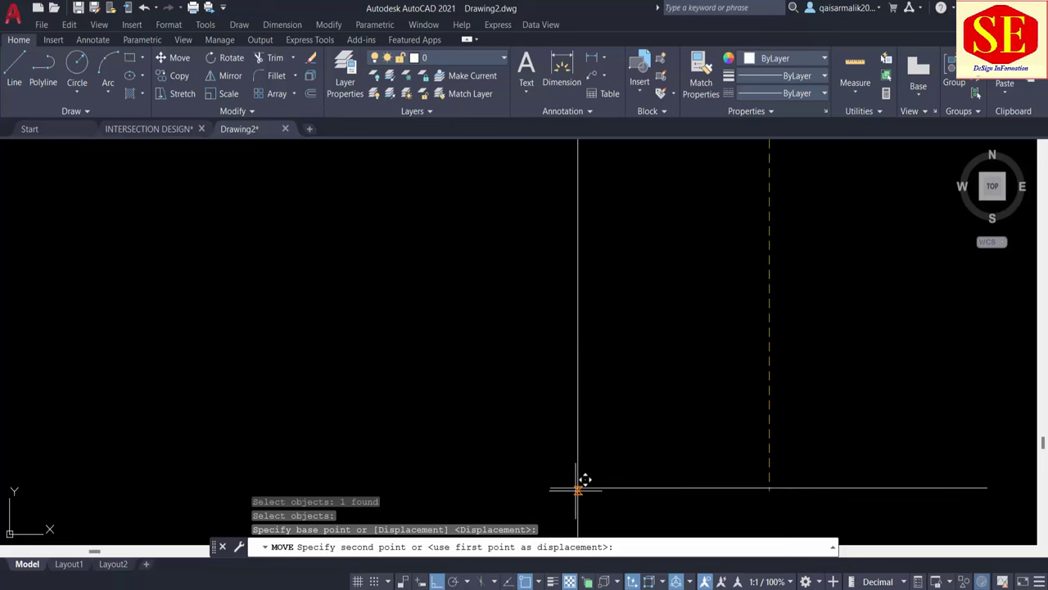
pyautogui.scroll(-4, 579, 489)
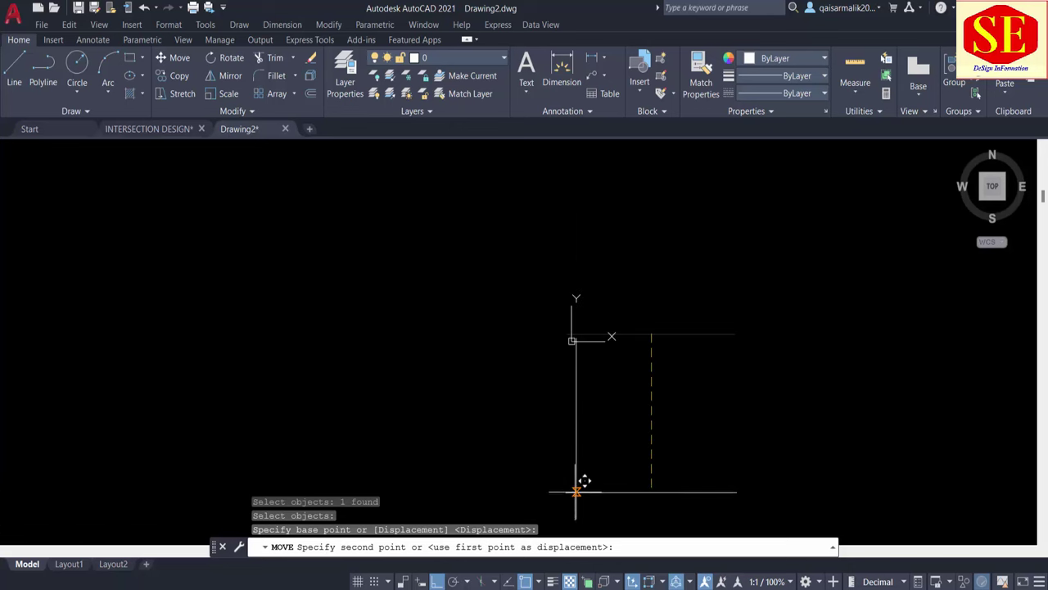
pyautogui.click(575, 427)
pyautogui.moveTo(568, 328); pyautogui.dragTo(527, 290, button='middle')
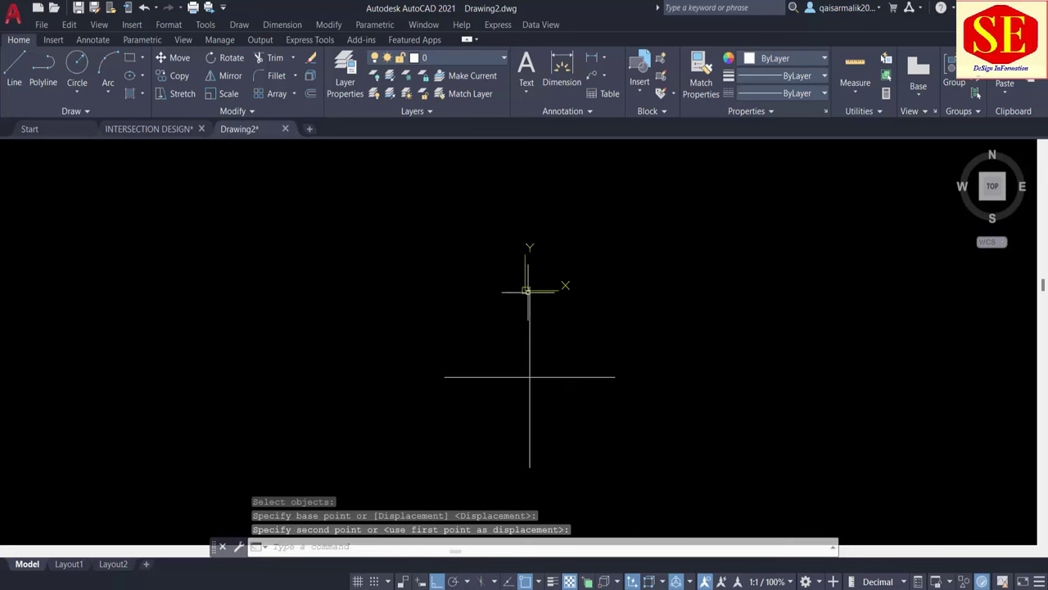
pyautogui.scroll(4, 527, 291)
# Turn off Show UCS Icon at Origin, then return to INTERSECTION DESIGN.dwg.
pyautogui.rightClick(524, 280)
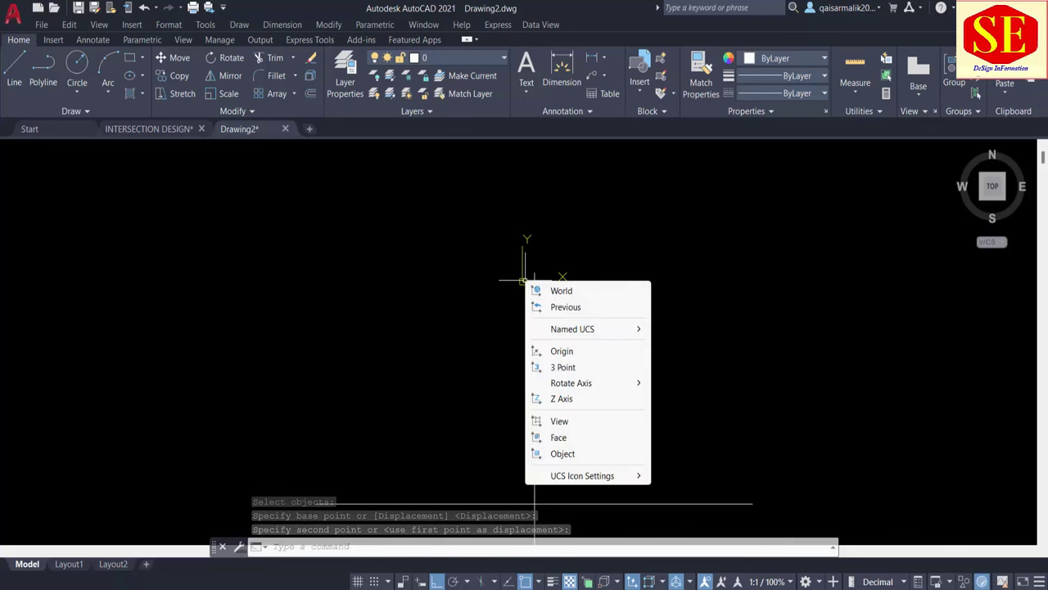
pyautogui.moveTo(582, 476)
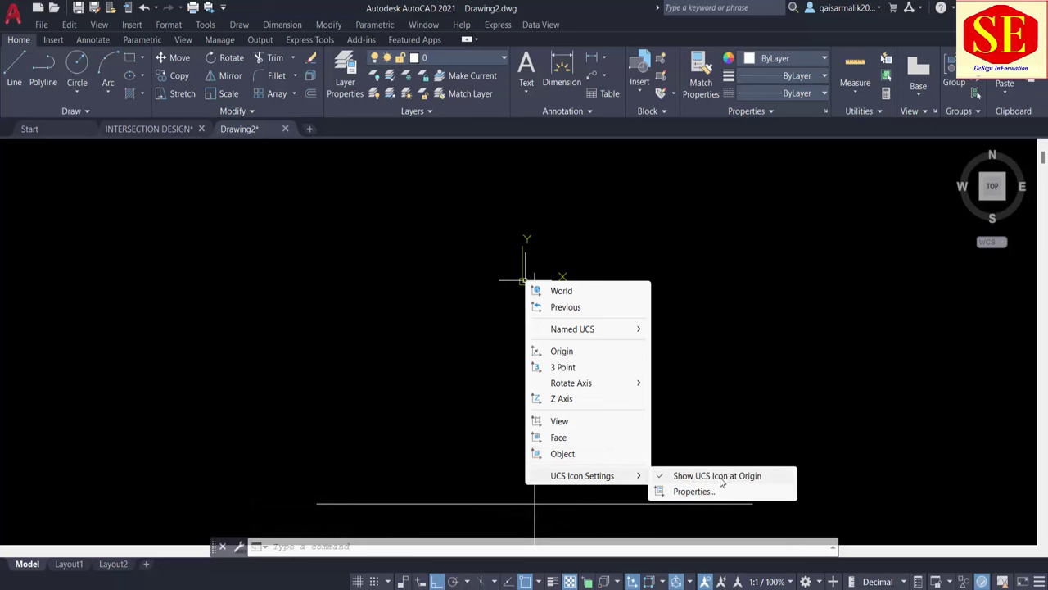
pyautogui.click(721, 482)
pyautogui.scroll(-4, 613, 363)
pyautogui.scroll(4, 613, 281)
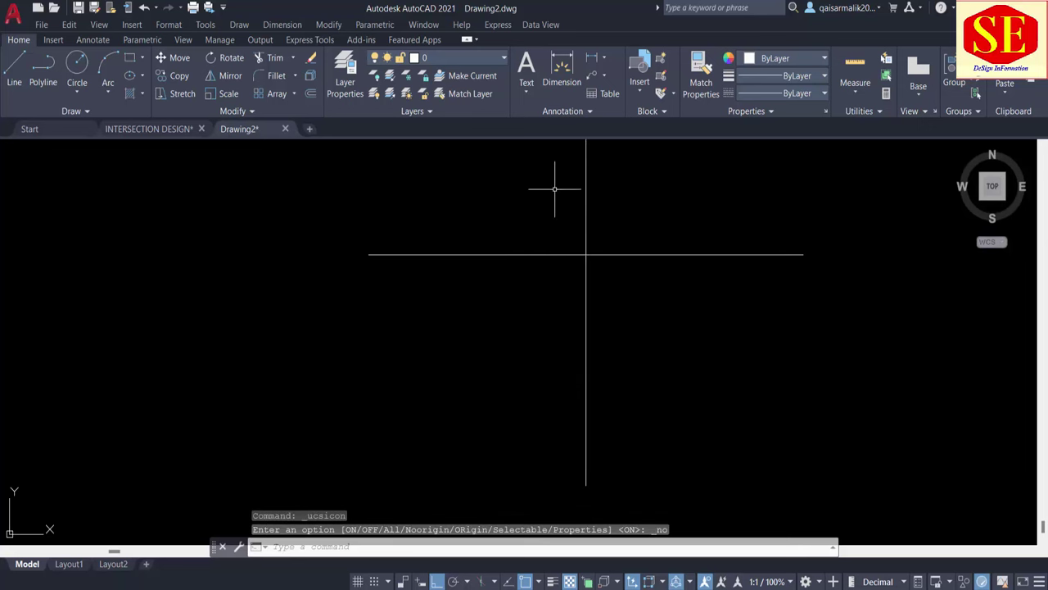
pyautogui.moveTo(585, 246); pyautogui.dragTo(562, 313, button='middle')
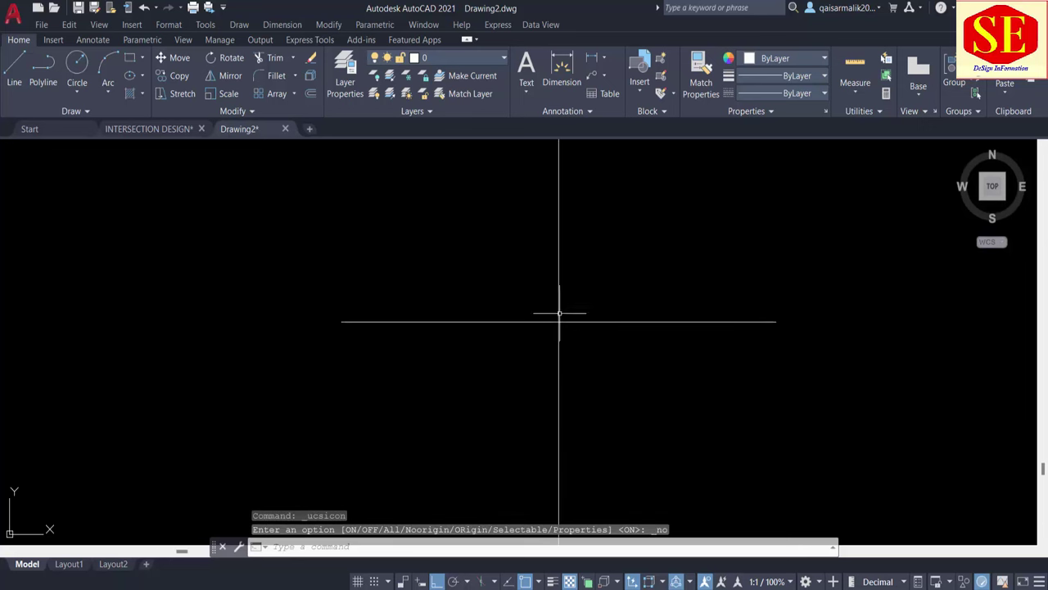
pyautogui.click(188, 128)
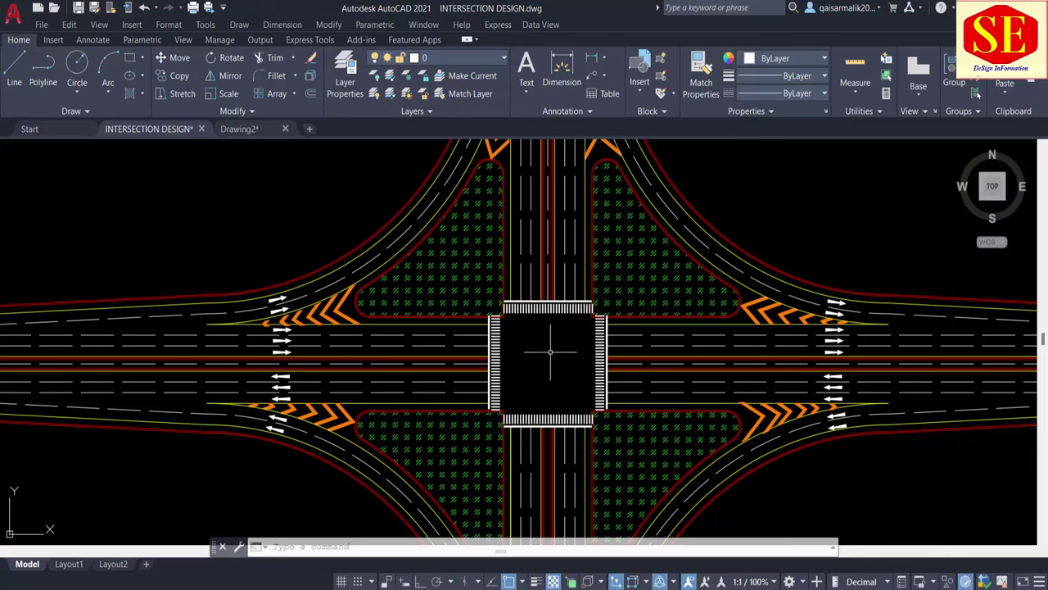
pyautogui.scroll(-2, 550, 352)
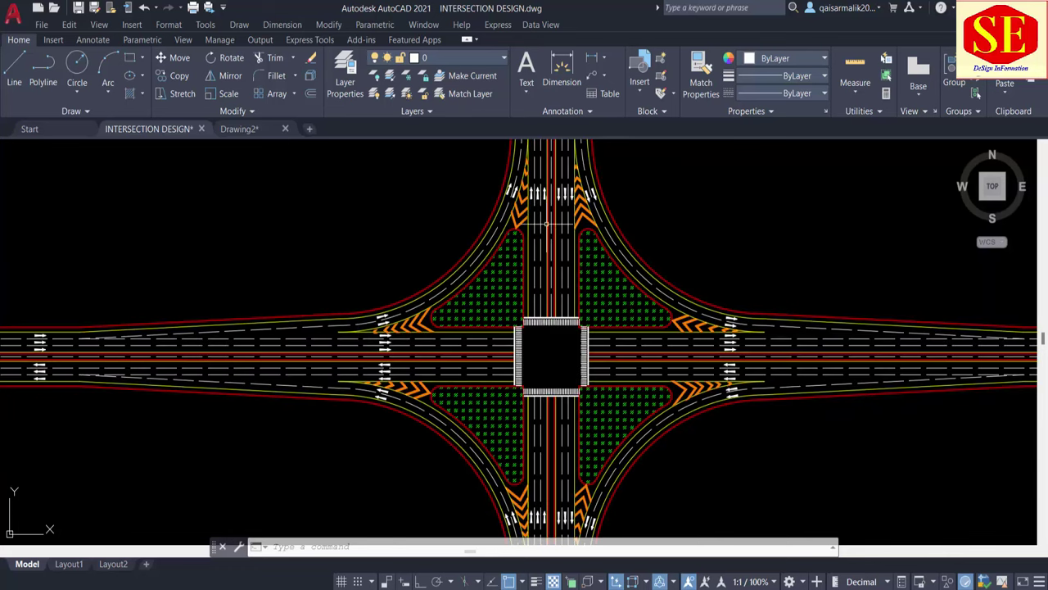
pyautogui.moveTo(479, 426); pyautogui.dragTo(458, 356, button='middle')
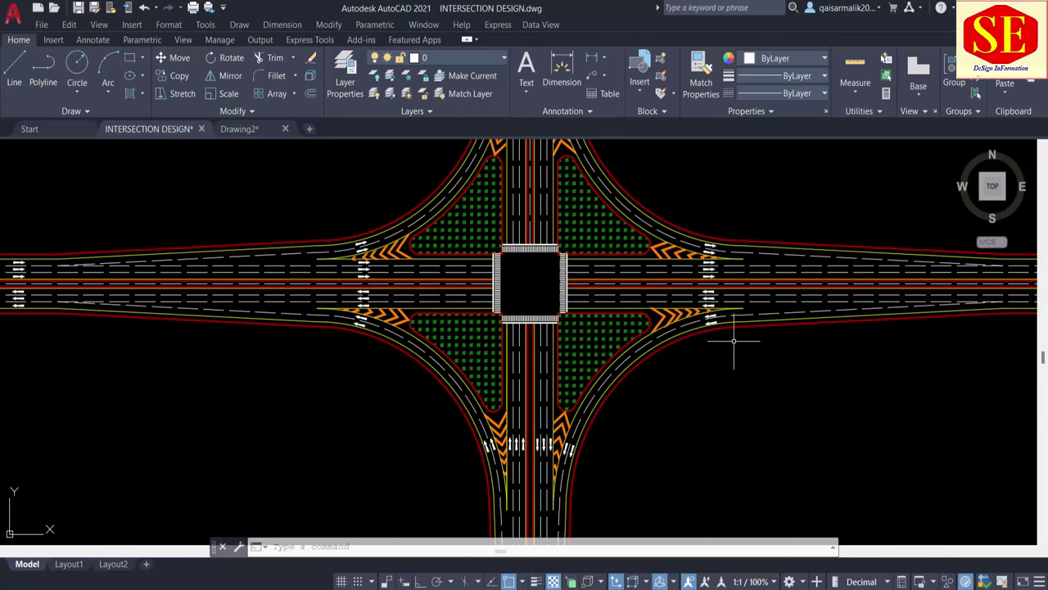
pyautogui.scroll(2, 480, 282)
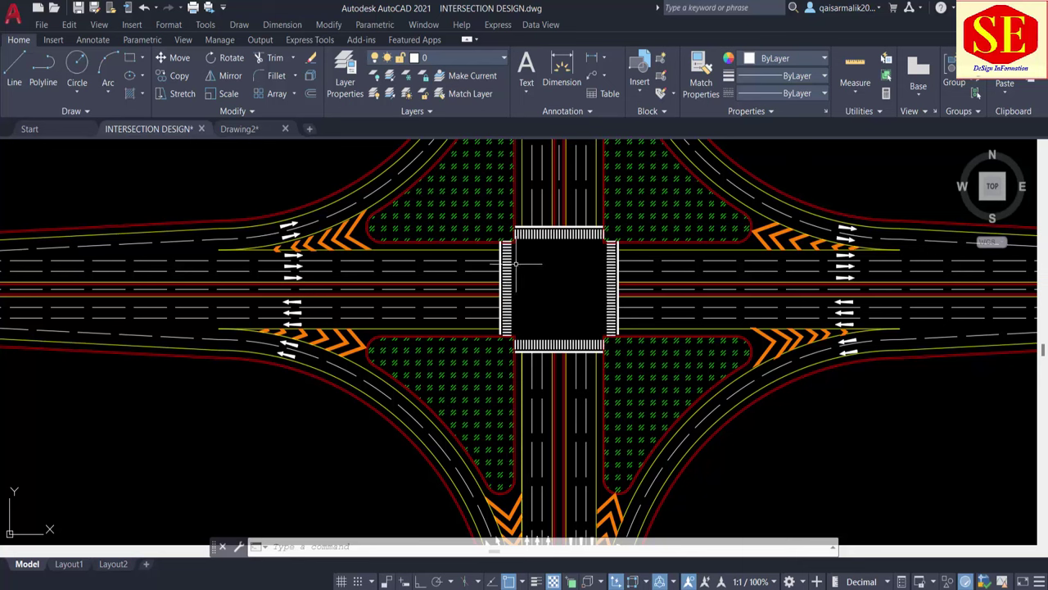
# Make Drawing2 with the two crossing axis lines the active drawing.
pyautogui.click(241, 131)
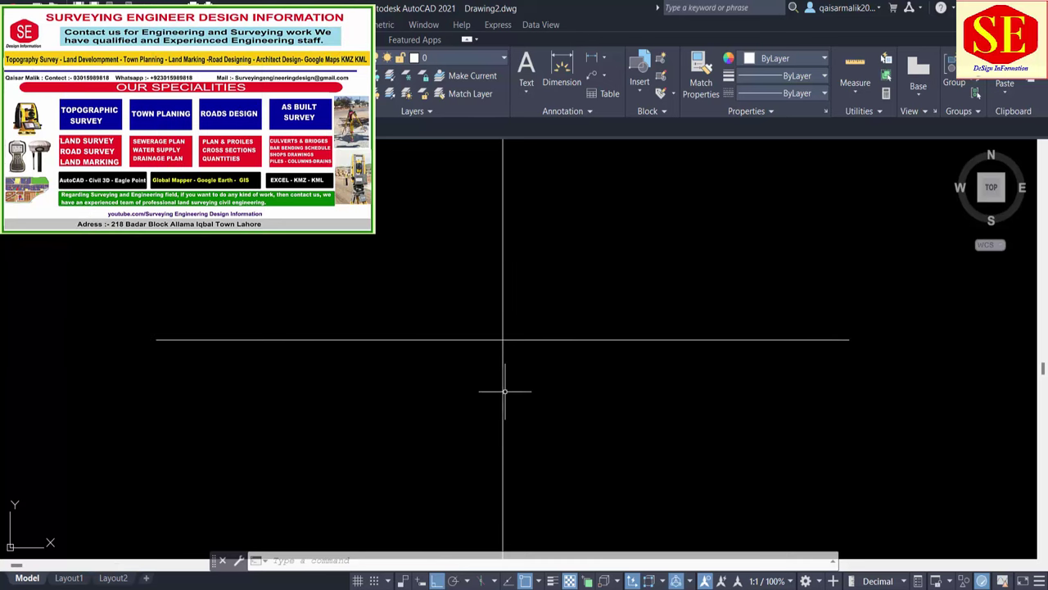
# Make 2-unit offset copies of the horizontal line, one above and one below.
pyautogui.write('o')
pyautogui.press('Return')
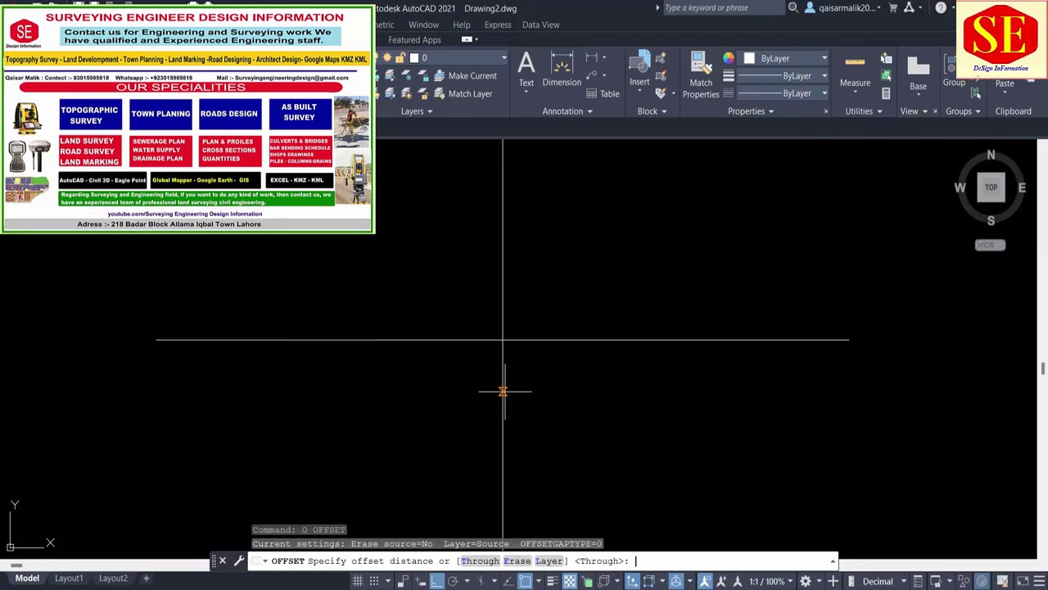
pyautogui.press('Return')
pyautogui.scroll(1, 409, 336)
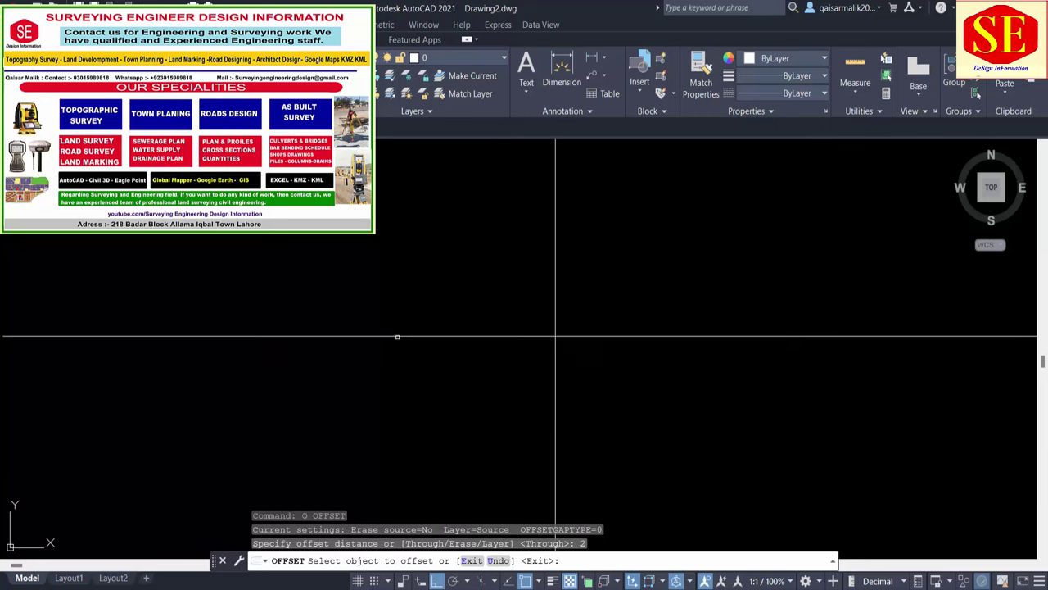
pyautogui.click(397, 337)
pyautogui.click(393, 316)
pyautogui.scroll(3, 379, 347)
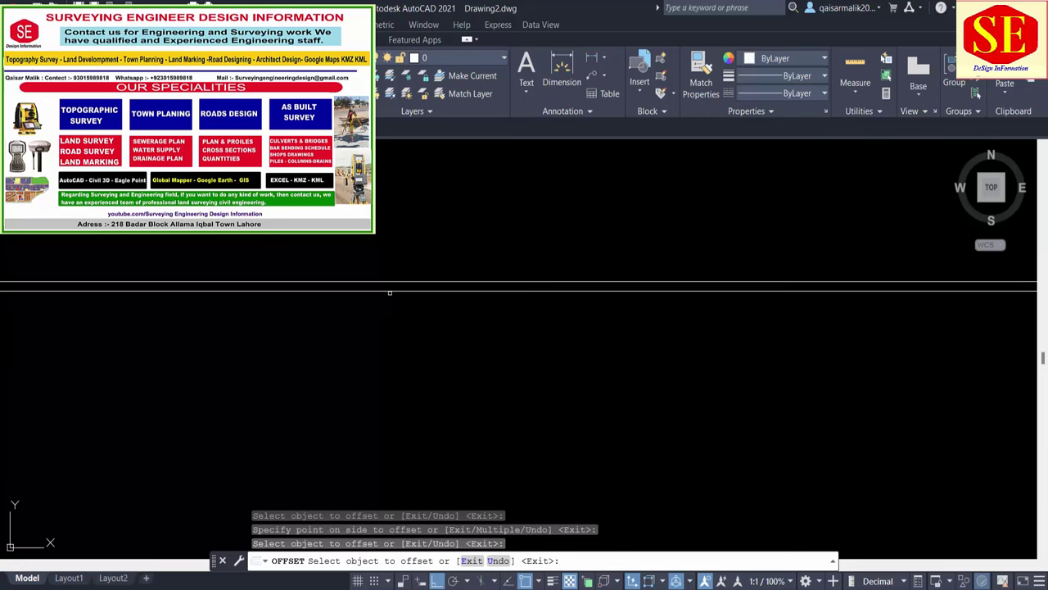
pyautogui.click(391, 291)
pyautogui.click(389, 323)
# Add 0.5-unit offset copies of the lines.
pyautogui.press('Return')
pyautogui.press('Return')
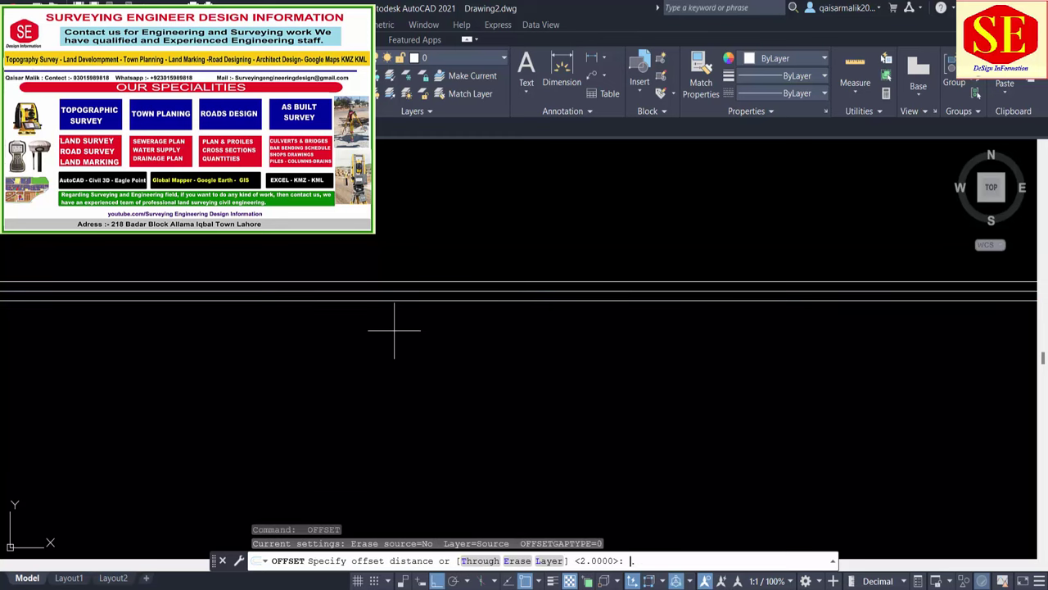
pyautogui.write('5')
pyautogui.press('Return')
pyautogui.click(395, 343)
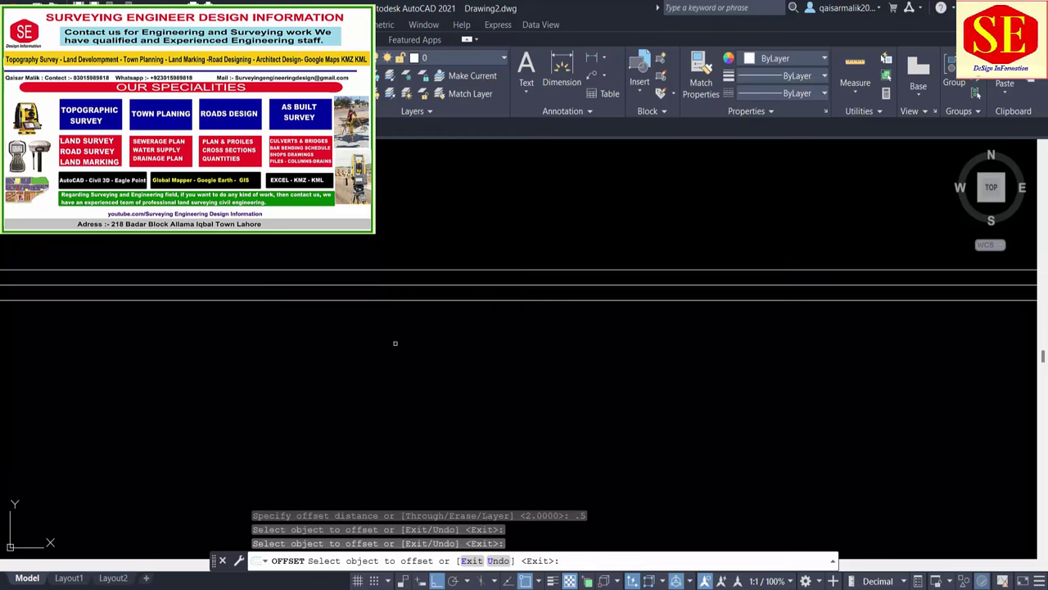
pyautogui.click(375, 301)
pyautogui.click(370, 292)
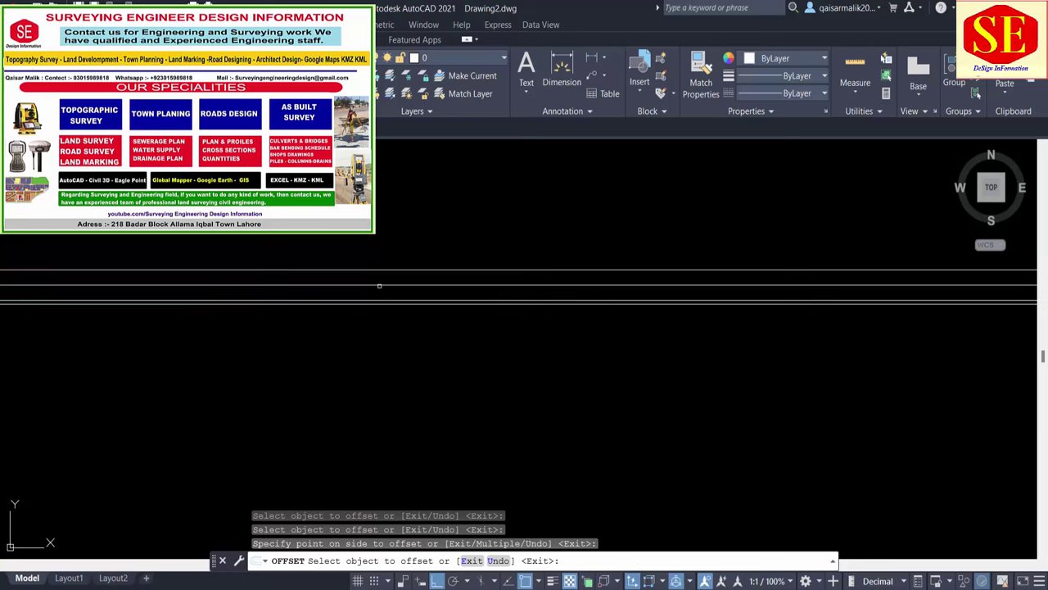
pyautogui.click(378, 269)
pyautogui.click(389, 246)
# Add two successive 3.65-unit offset lines above the band.
pyautogui.press('Return')
pyautogui.press('Return')
pyautogui.write('3.65')
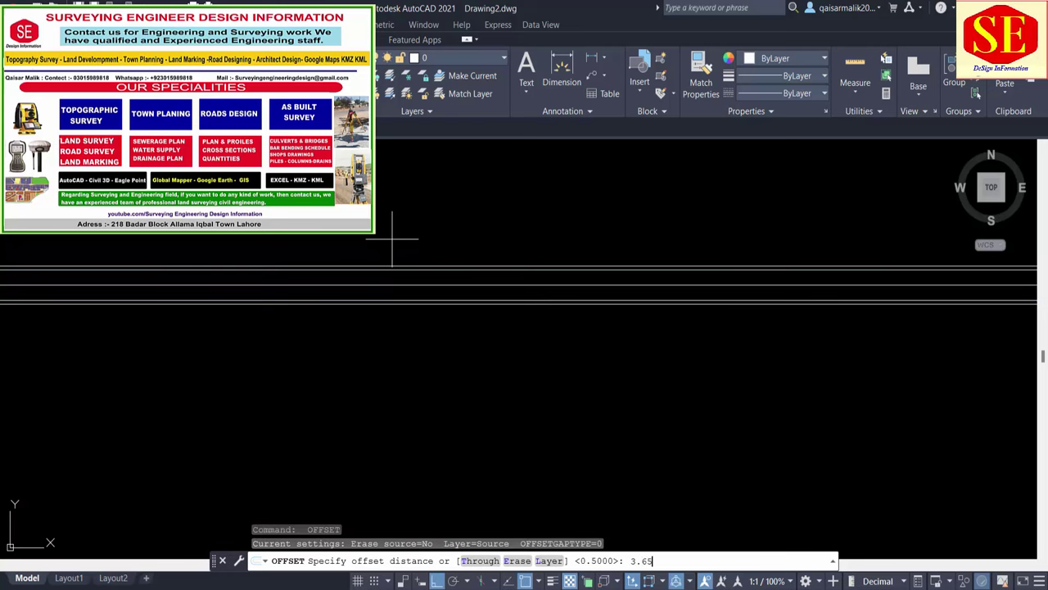
pyautogui.press('Return')
pyautogui.click(386, 266)
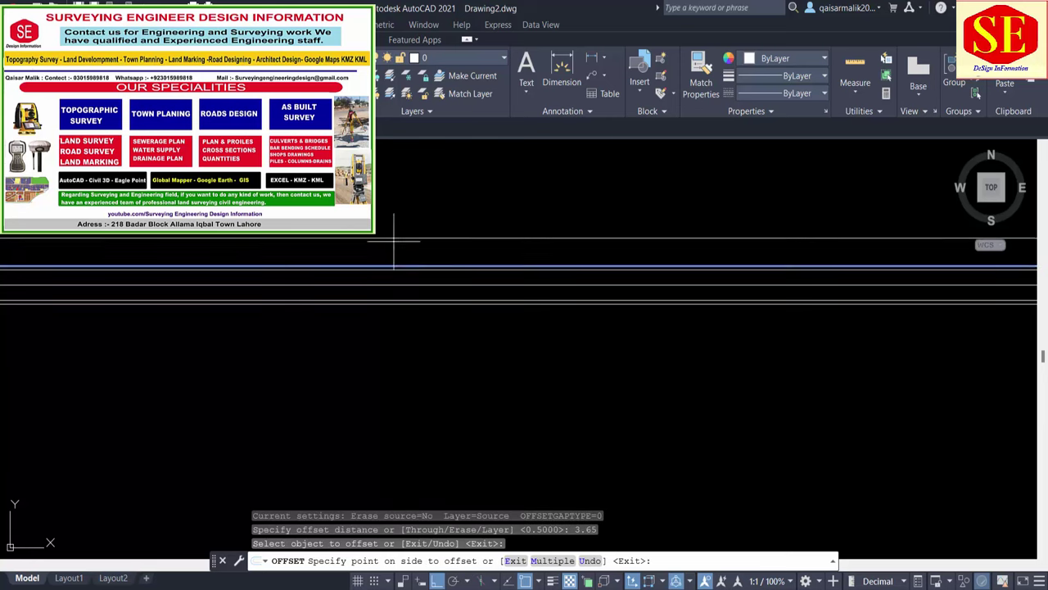
pyautogui.click(393, 234)
pyautogui.click(401, 238)
pyautogui.click(410, 217)
pyautogui.moveTo(427, 236); pyautogui.dragTo(423, 286, button='middle')
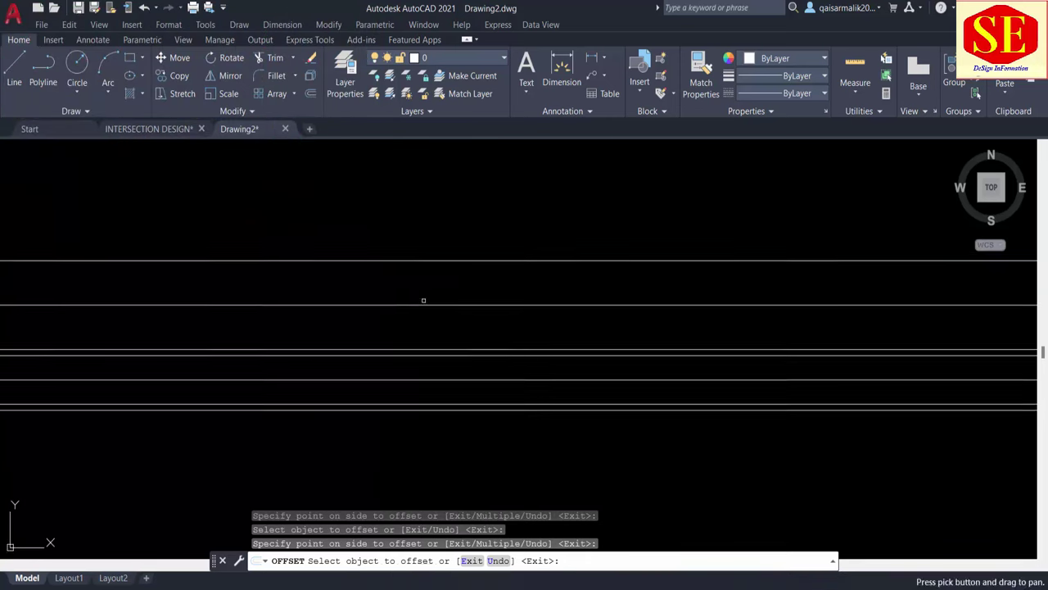
# Offset the top line 2.4 units upward.
pyautogui.press('Return')
pyautogui.press('Return')
pyautogui.press('Return')
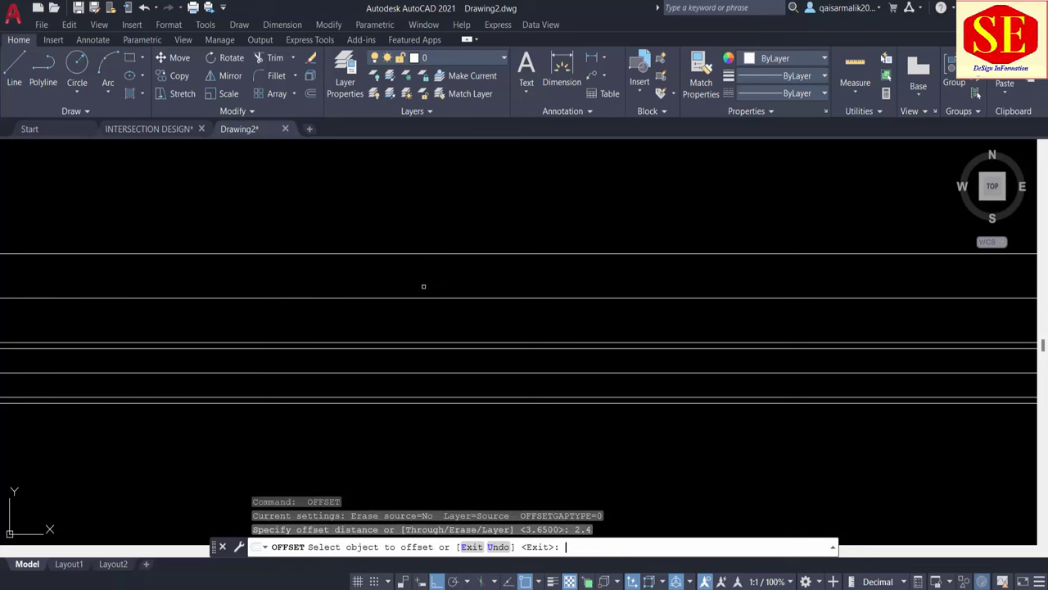
pyautogui.click(403, 253)
pyautogui.click(411, 208)
pyautogui.press('Return')
pyautogui.write('o')
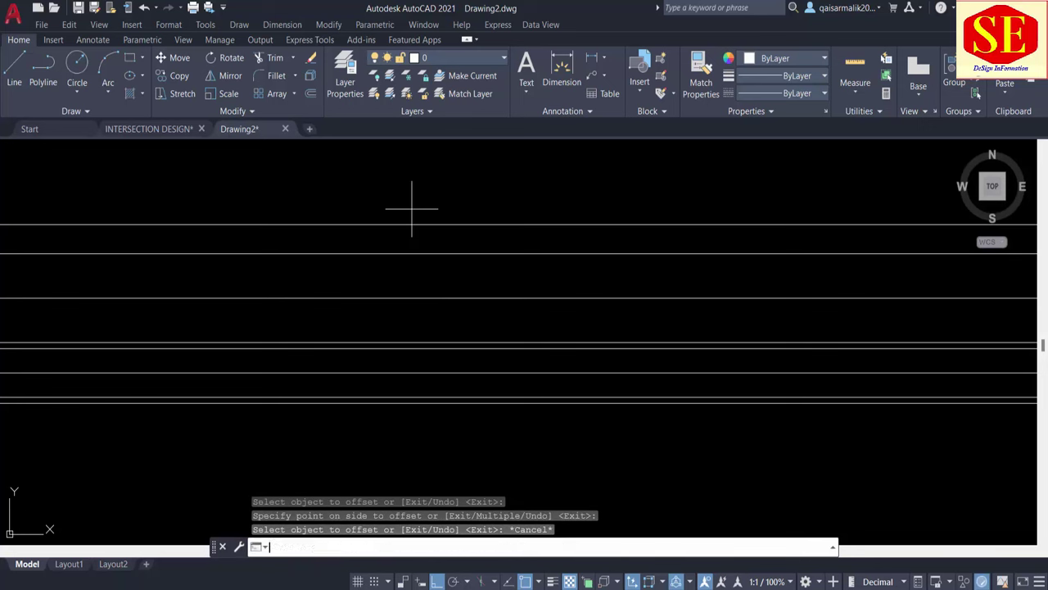
pyautogui.press('Return')
pyautogui.press('Return')
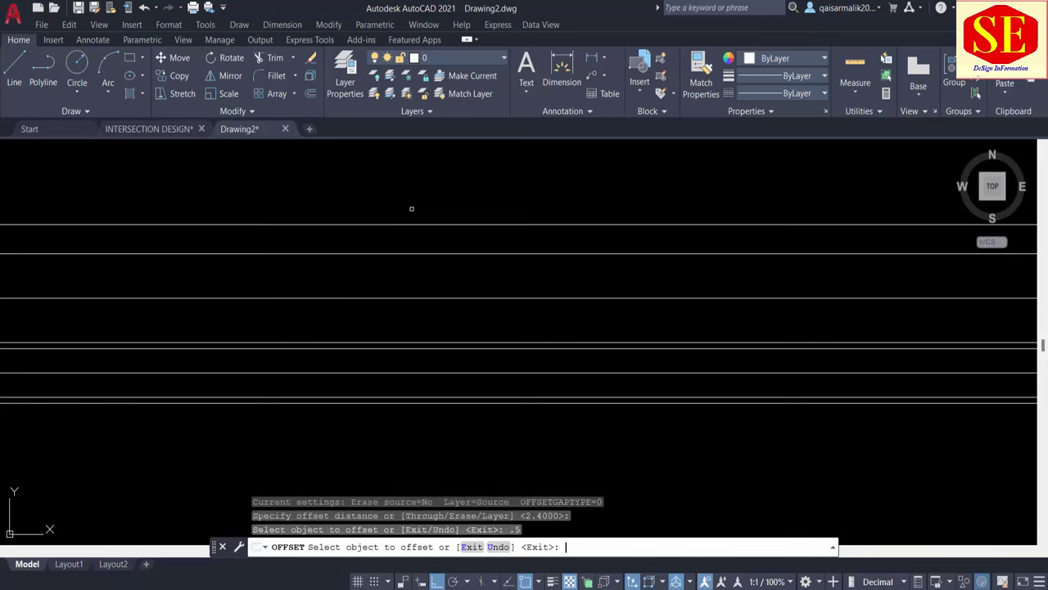
pyautogui.press('Return')
# Offset the top line another 0.5 units upward.
pyautogui.write('o')
pyautogui.press('Return')
pyautogui.write('.5')
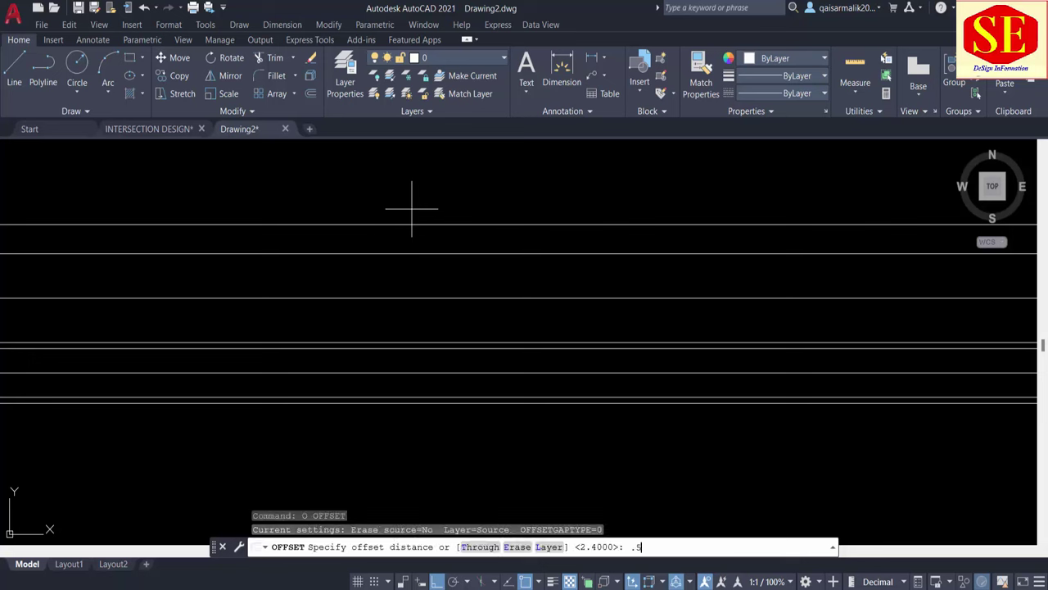
pyautogui.press('Return')
pyautogui.press('Return')
pyautogui.write('o')
pyautogui.press('Return')
pyautogui.press('Return')
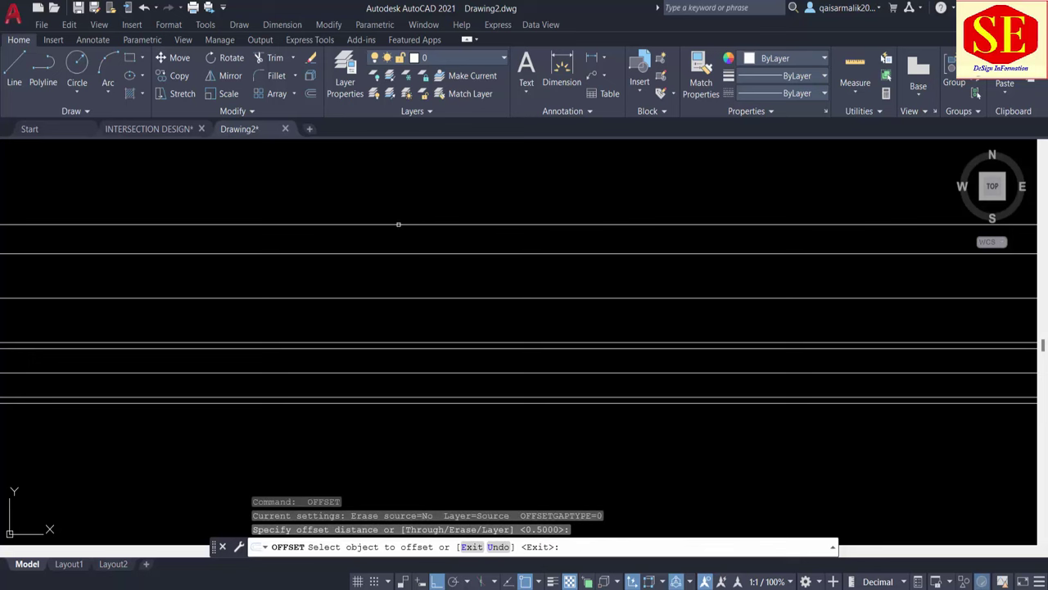
pyautogui.click(398, 224)
pyautogui.click(394, 206)
pyautogui.press('Escape')
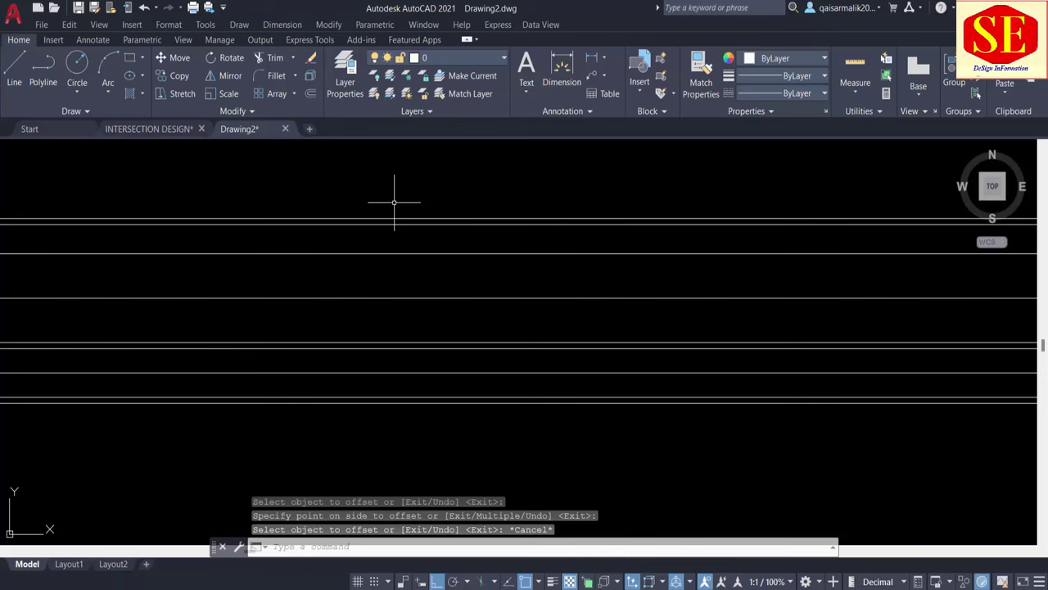
# Try a 3-unit offset of the top line, cancelling without placing a copy.
pyautogui.scroll(-2, 394, 199)
pyautogui.moveTo(394, 201); pyautogui.dragTo(397, 291, button='middle')
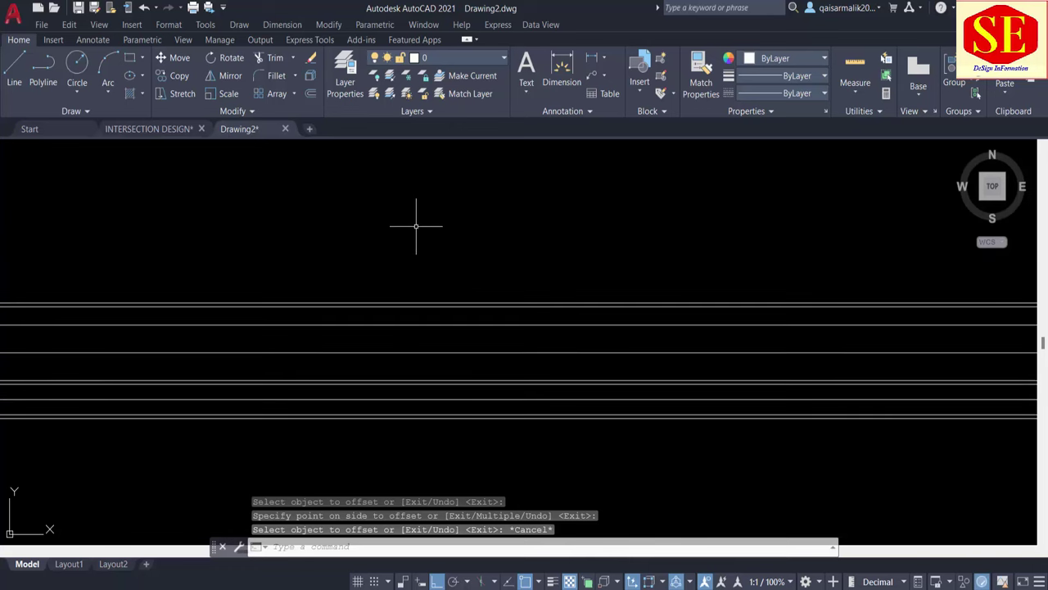
pyautogui.write('O')
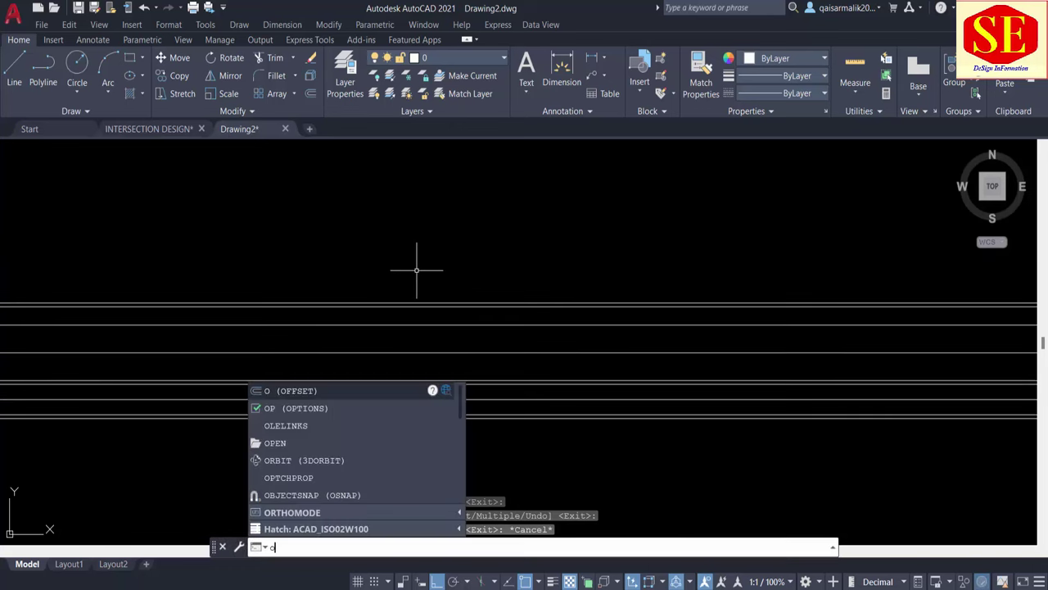
pyautogui.write('3')
pyautogui.press('Return')
pyautogui.press('Escape')
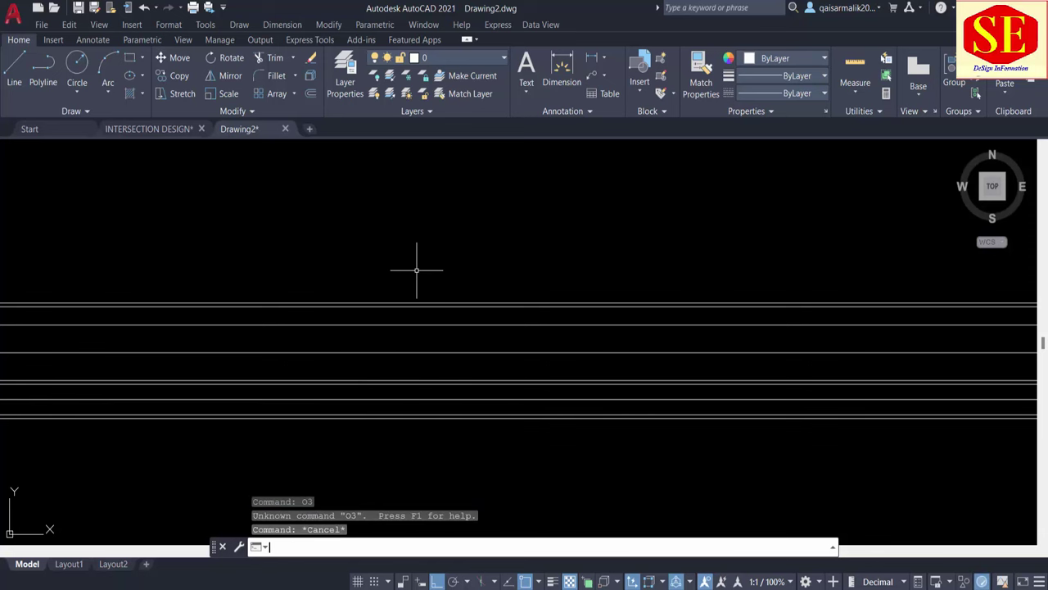
pyautogui.write('O')
pyautogui.press('Return')
pyautogui.write('3')
pyautogui.press('Return')
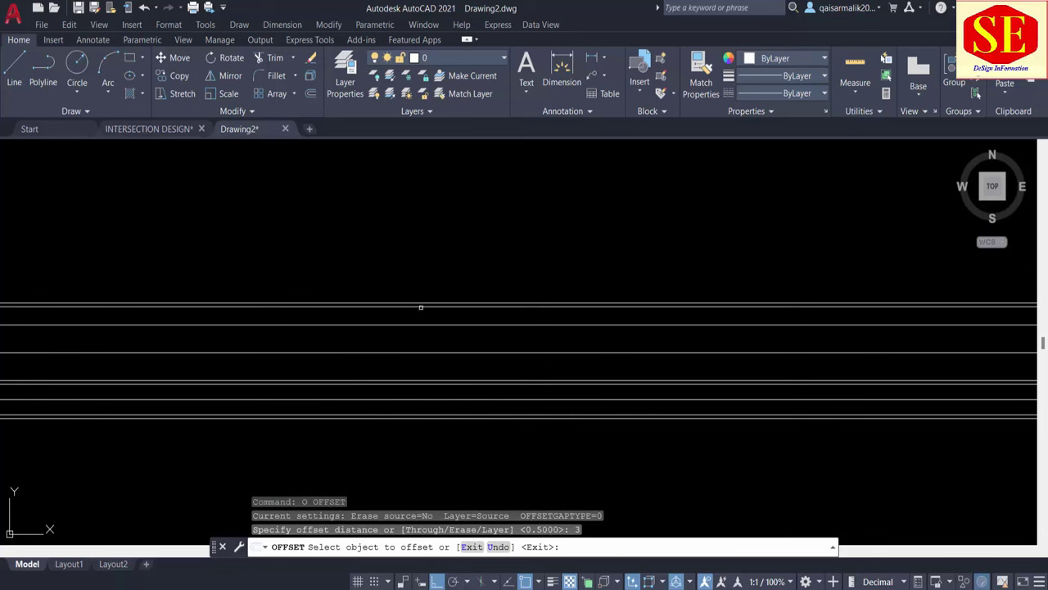
pyautogui.click(422, 303)
pyautogui.press('Escape')
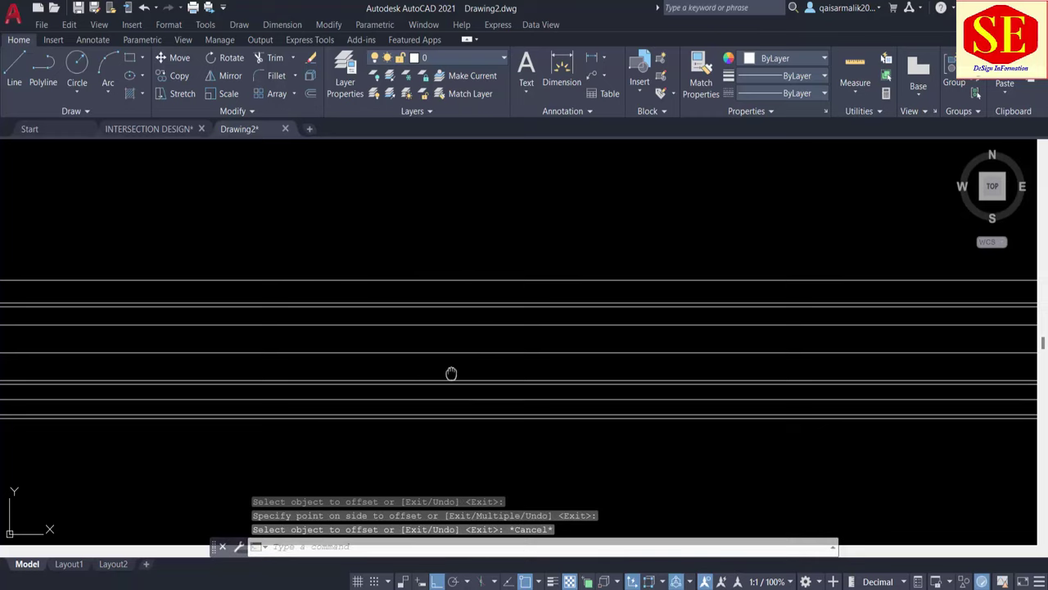
pyautogui.moveTo(451, 375); pyautogui.dragTo(474, 341, button='middle')
pyautogui.scroll(-2, 474, 342)
# Add two successive 3.65-unit offset lines below the band.
pyautogui.write('c')
pyautogui.press('Return')
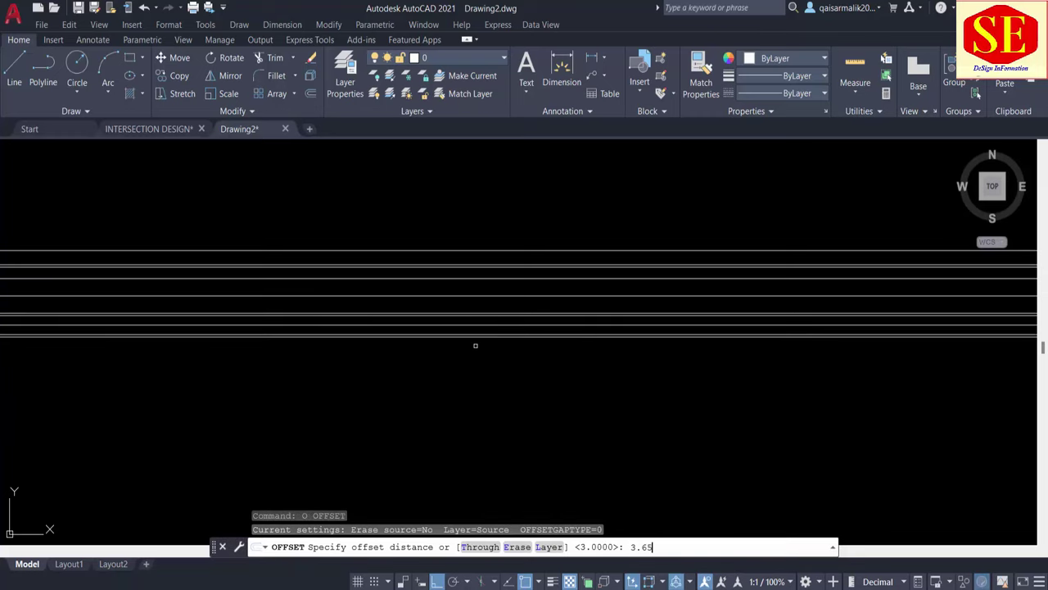
pyautogui.press('Return')
pyautogui.scroll(2, 445, 334)
pyautogui.click(445, 329)
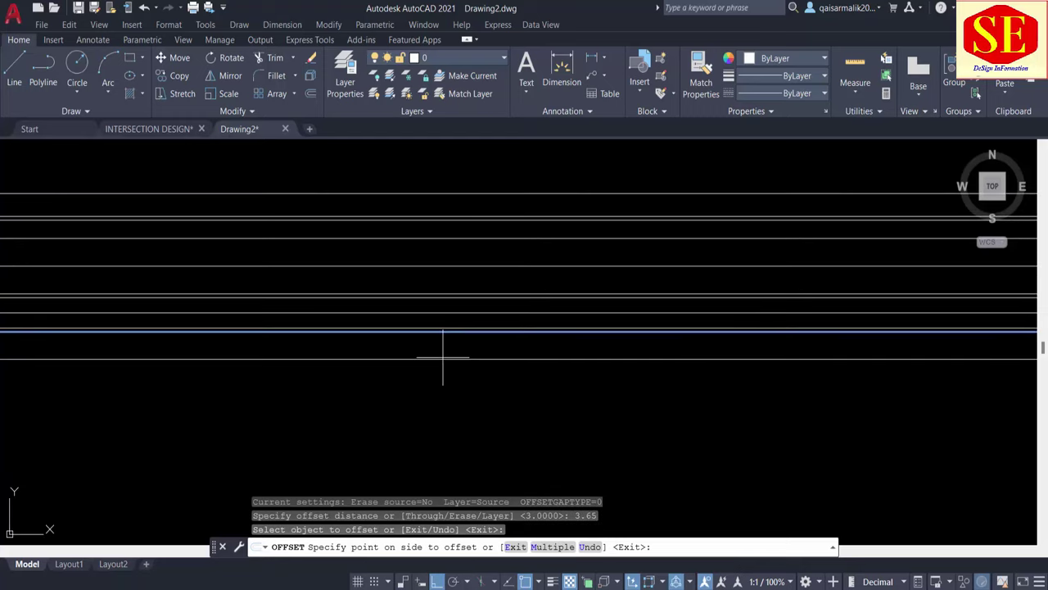
pyautogui.click(445, 349)
pyautogui.click(444, 358)
pyautogui.click(454, 381)
# Offset the bottom line downward by 2.4, then by 0.5.
pyautogui.press('Return')
pyautogui.press('Return')
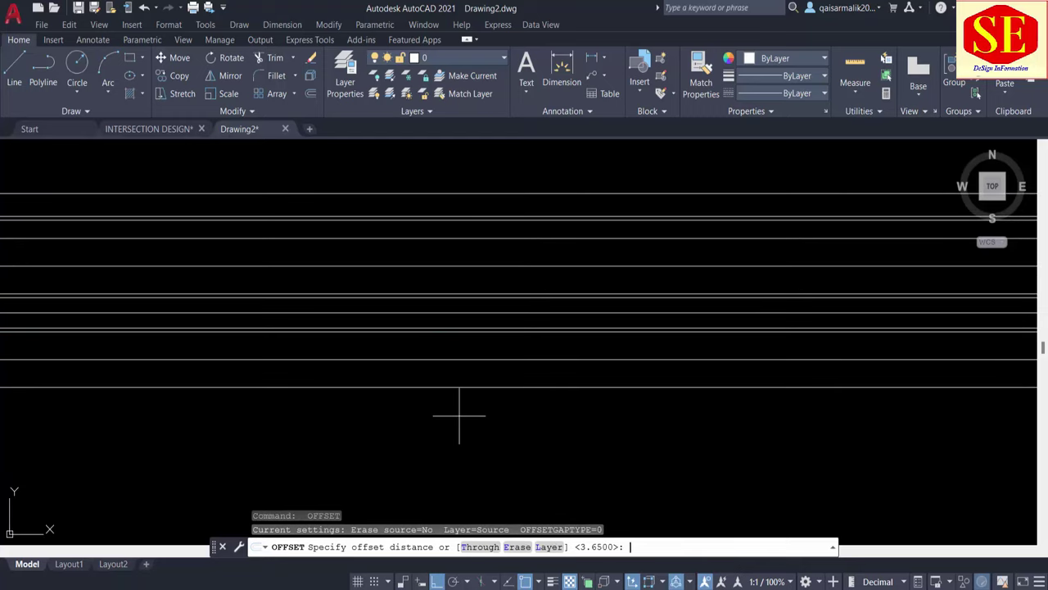
pyautogui.write('2.4')
pyautogui.press('Return')
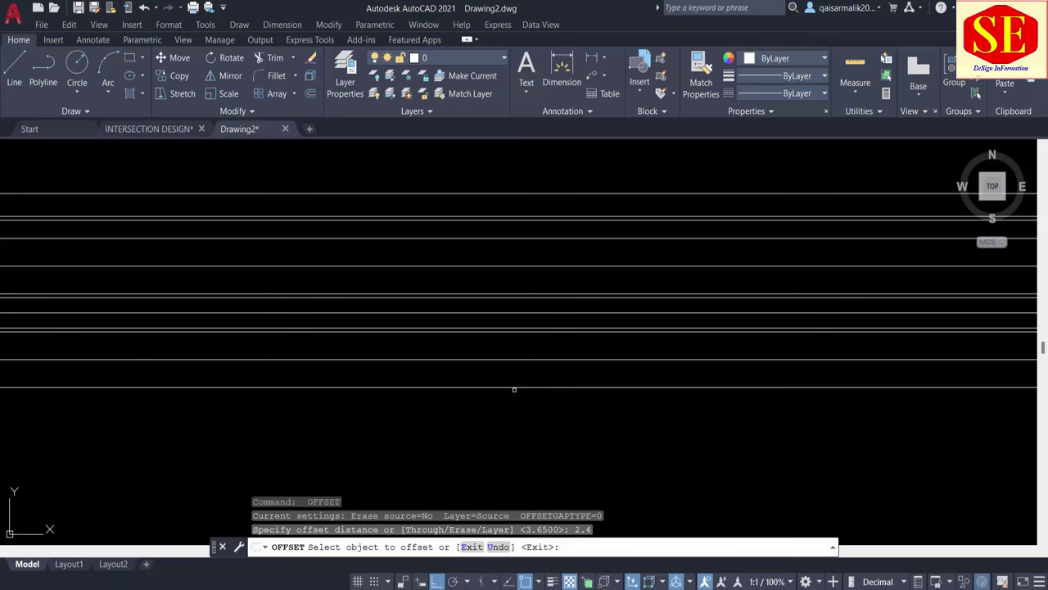
pyautogui.click(514, 387)
pyautogui.click(519, 414)
pyautogui.press('Return')
pyautogui.press('Return')
pyautogui.write('.')
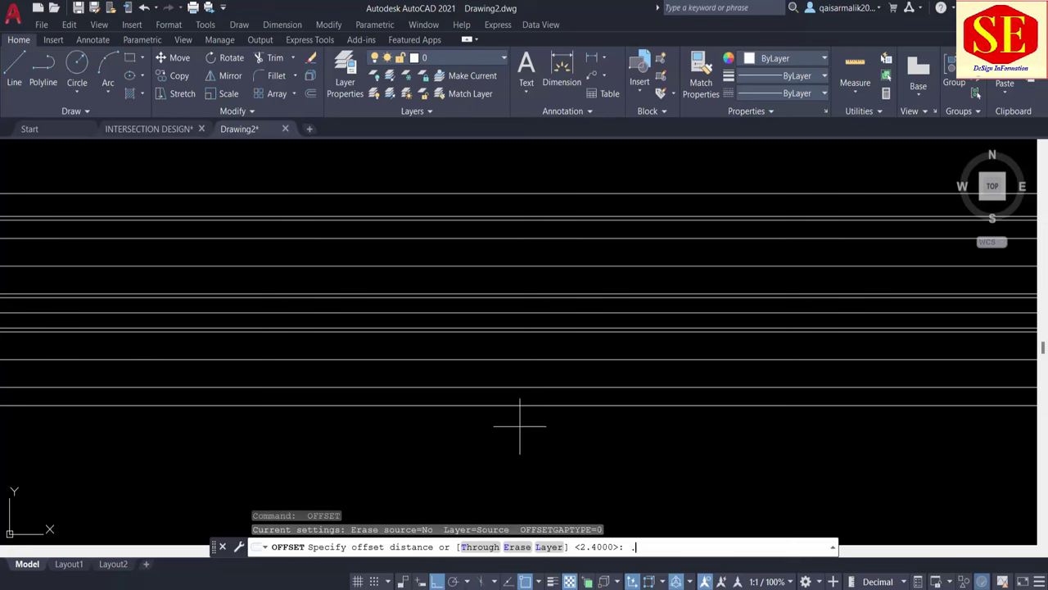
pyautogui.write('5')
pyautogui.press('Return')
pyautogui.click(515, 403)
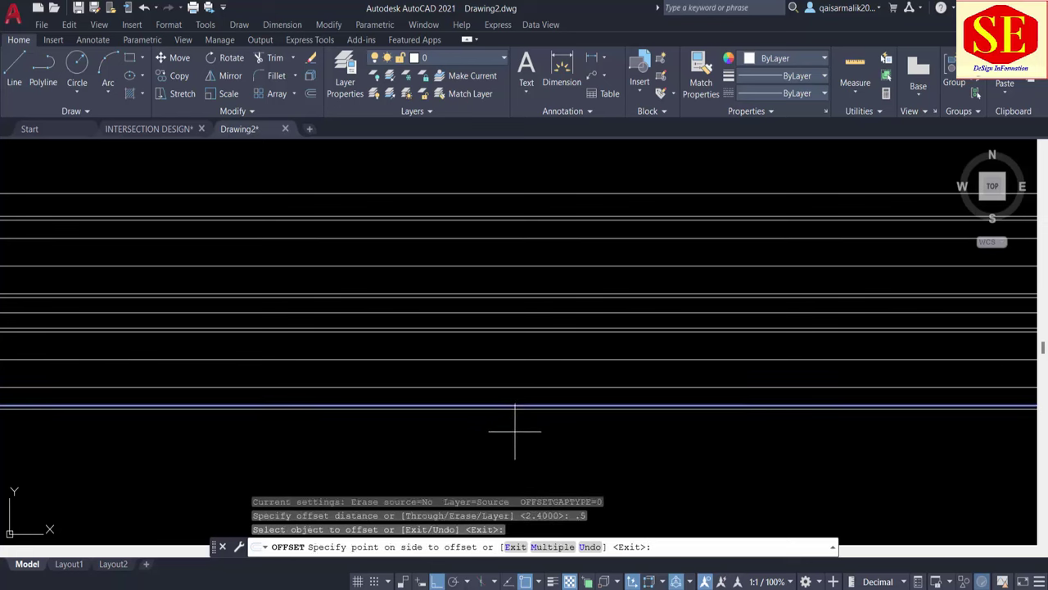
pyautogui.click(515, 428)
pyautogui.press('Return')
# Offset the bottom line 3 units downward.
pyautogui.press('Return')
pyautogui.write('3')
pyautogui.press('Return')
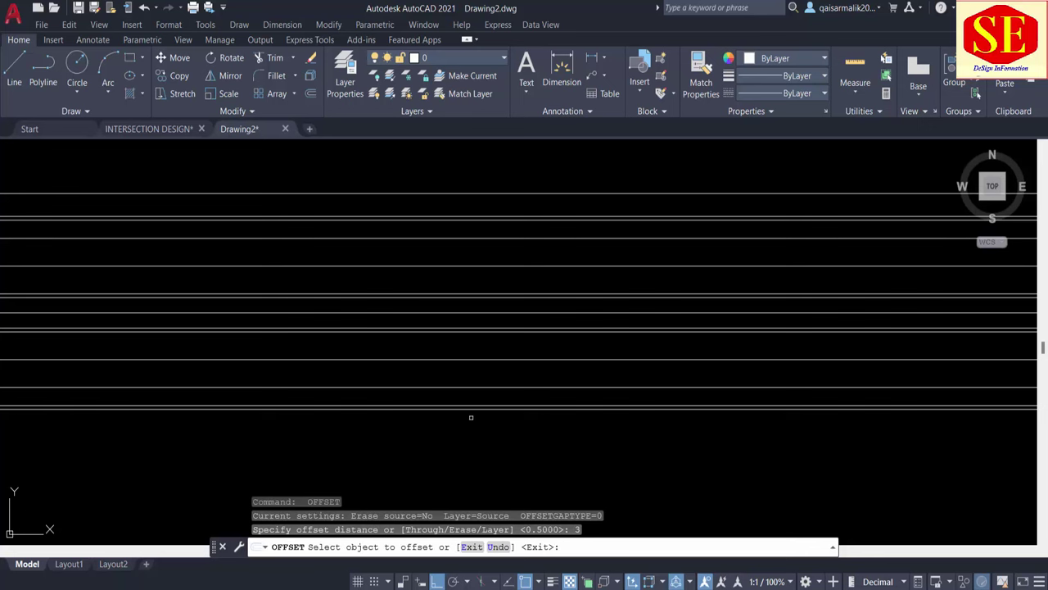
pyautogui.click(467, 407)
pyautogui.click(470, 430)
pyautogui.scroll(-3, 375, 386)
# Offset the vertical axis line 2 units to both sides.
pyautogui.press('Escape')
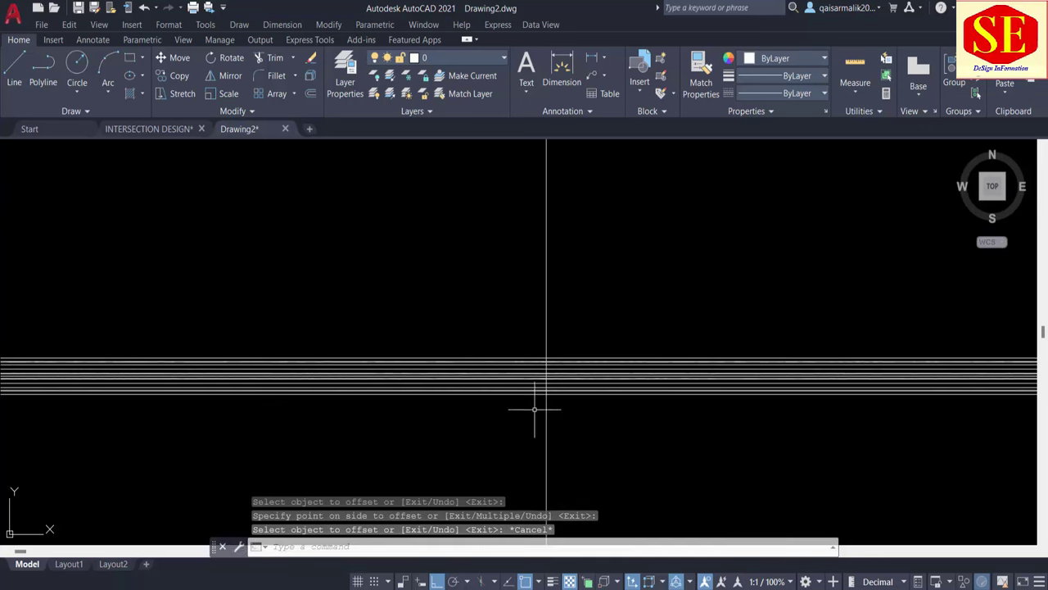
pyautogui.scroll(3, 544, 389)
pyautogui.moveTo(564, 320); pyautogui.dragTo(533, 417, button='middle')
pyautogui.scroll(-3, 533, 417)
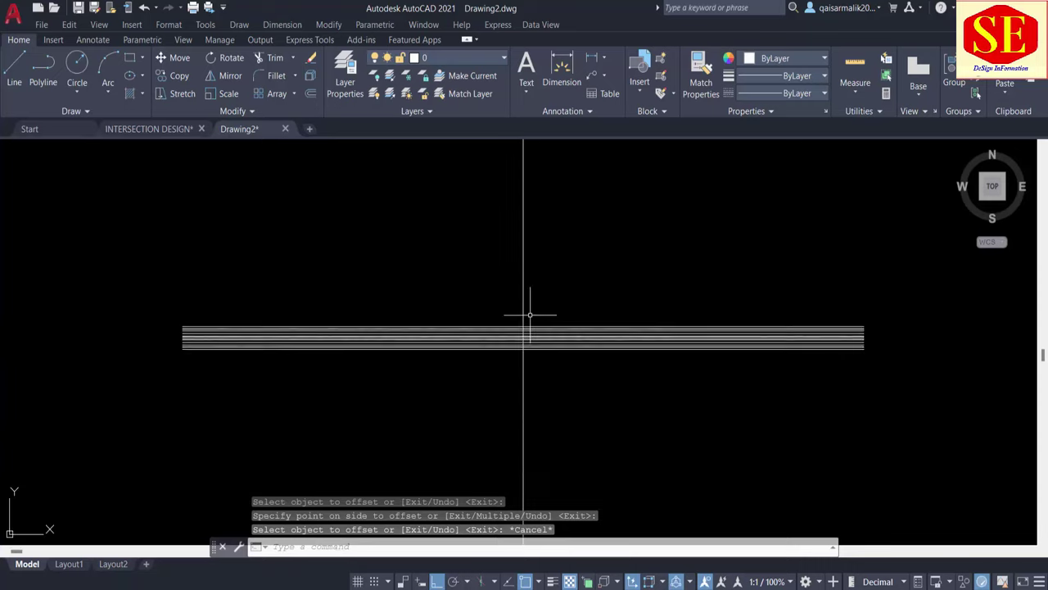
pyautogui.moveTo(533, 309); pyautogui.dragTo(524, 398, button='middle')
pyautogui.write('o')
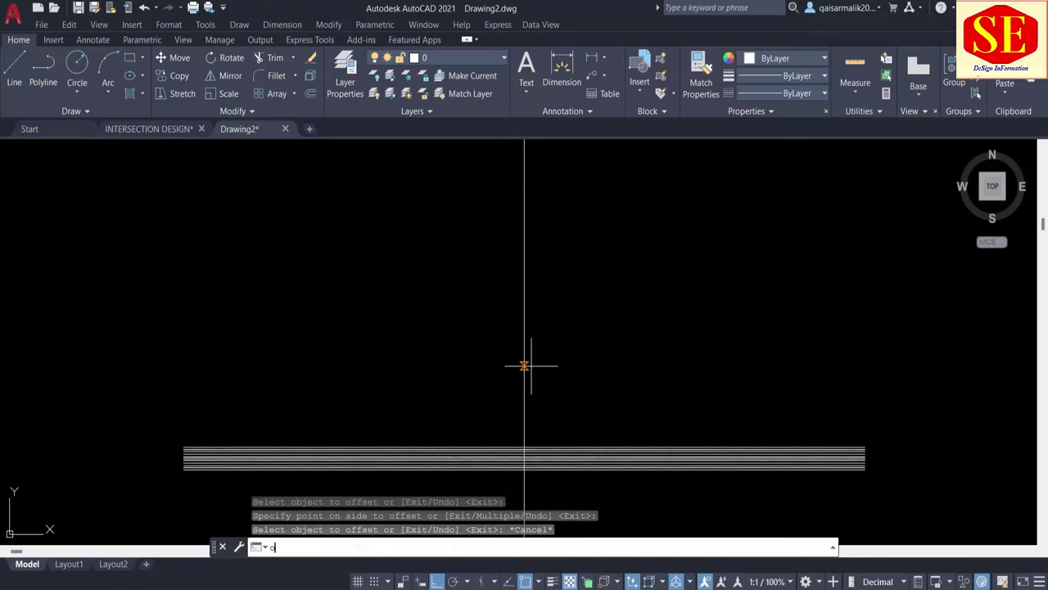
pyautogui.press('Return')
pyautogui.write('2')
pyautogui.press('Return')
pyautogui.scroll(4, 530, 363)
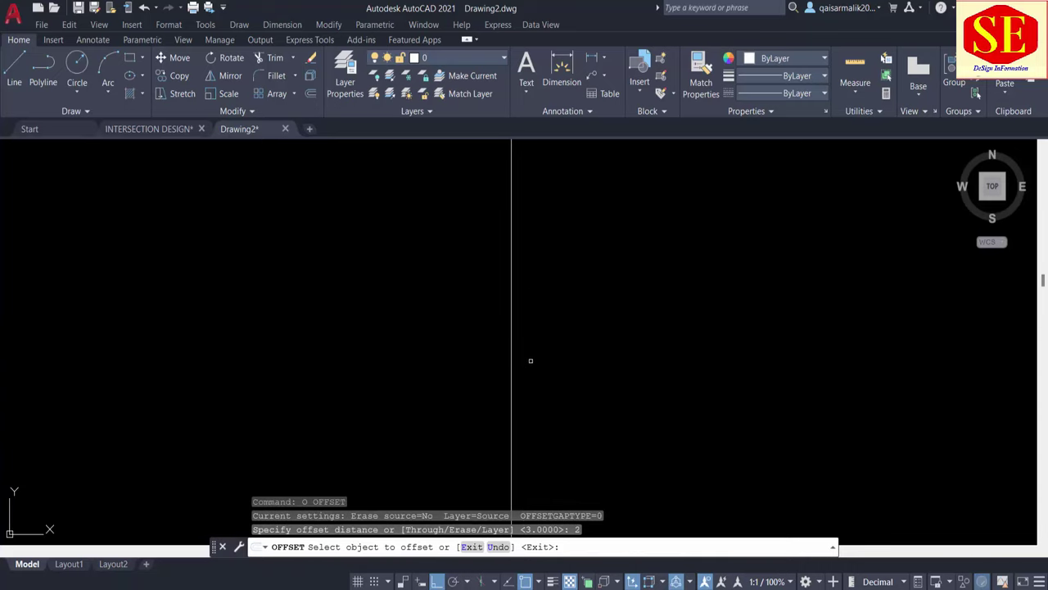
pyautogui.click(513, 363)
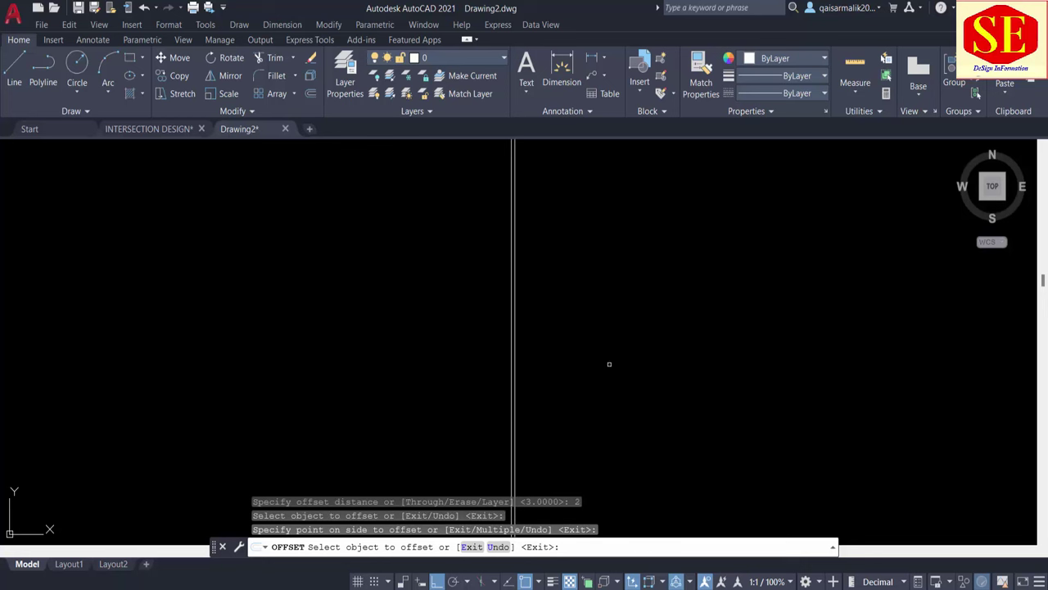
pyautogui.click(511, 373)
pyautogui.click(500, 373)
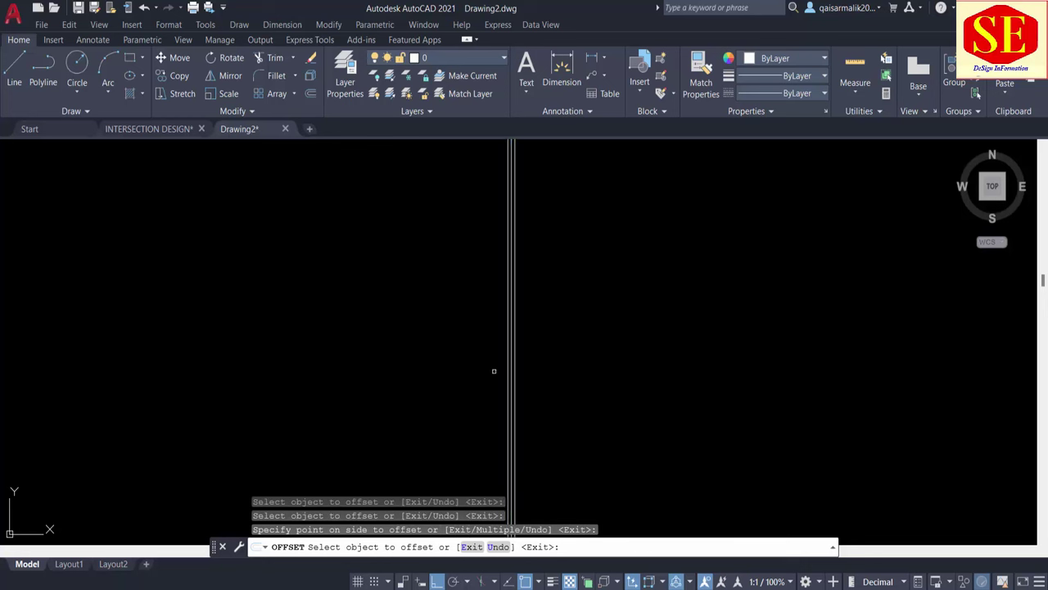
# Add a 0.5 offset line beside the rightmost vertical line.
pyautogui.scroll(5, 531, 372)
pyautogui.press('Return')
pyautogui.press('Return')
pyautogui.write('.5')
pyautogui.press('Return')
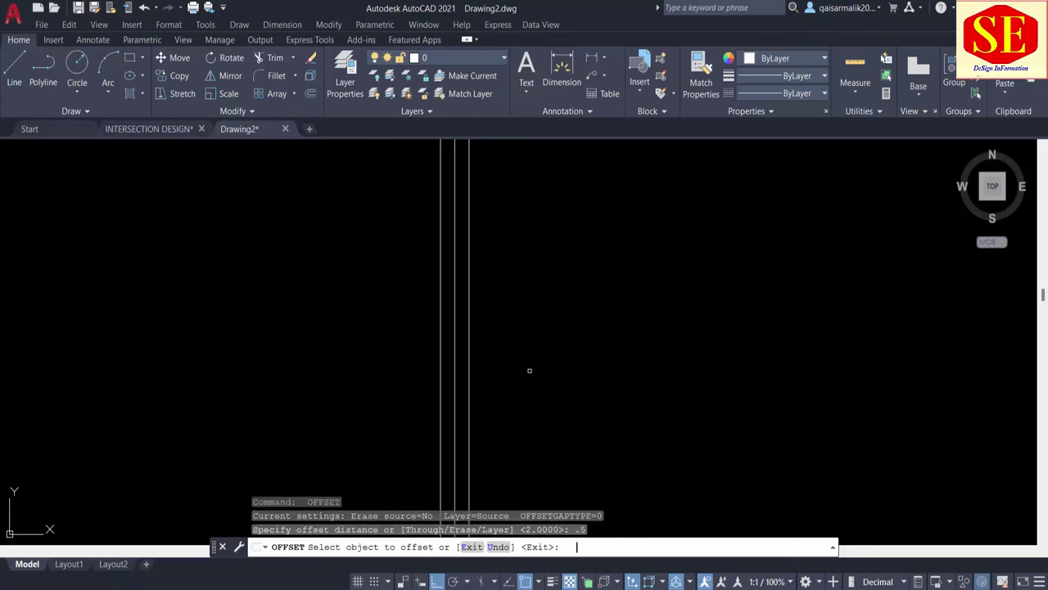
pyautogui.click(467, 368)
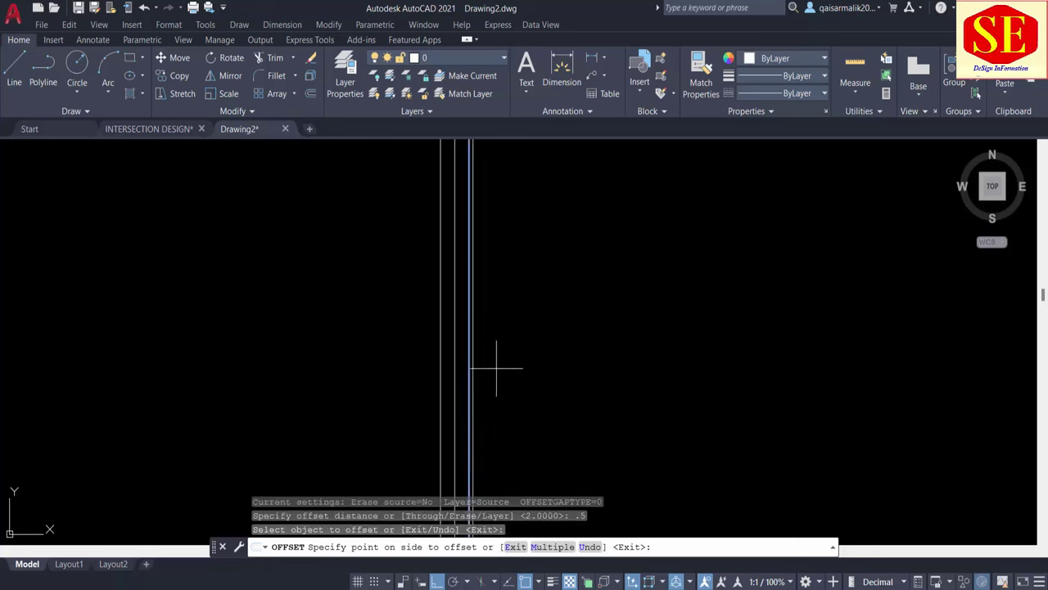
pyautogui.click(492, 421)
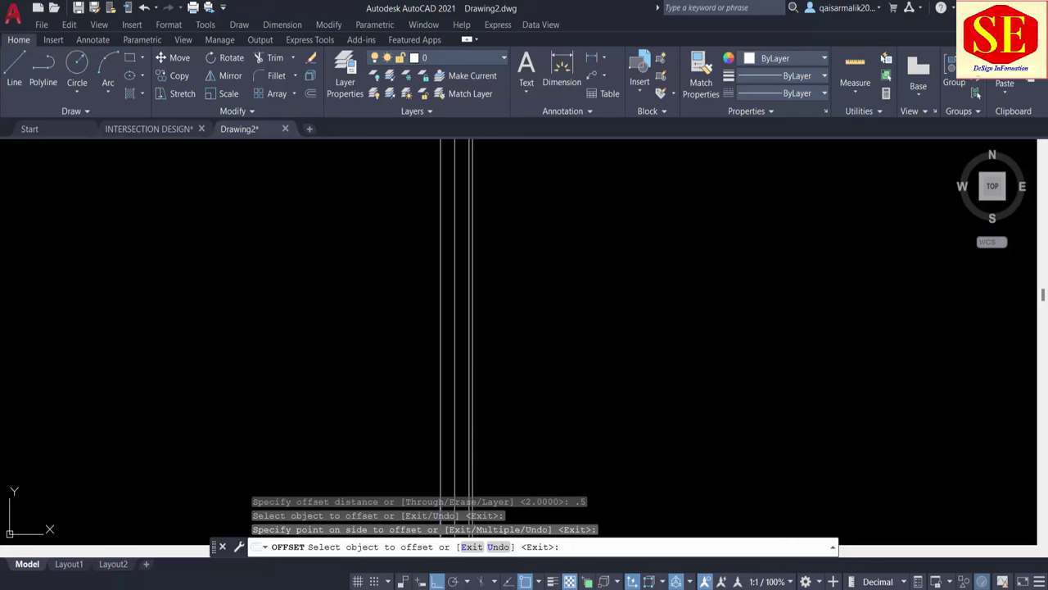
# Set a 3.65 offset distance and add two 3.65-spaced lines on the right side.
pyautogui.scroll(1, 458, 328)
pyautogui.scroll(1, 472, 287)
pyautogui.press('Escape')
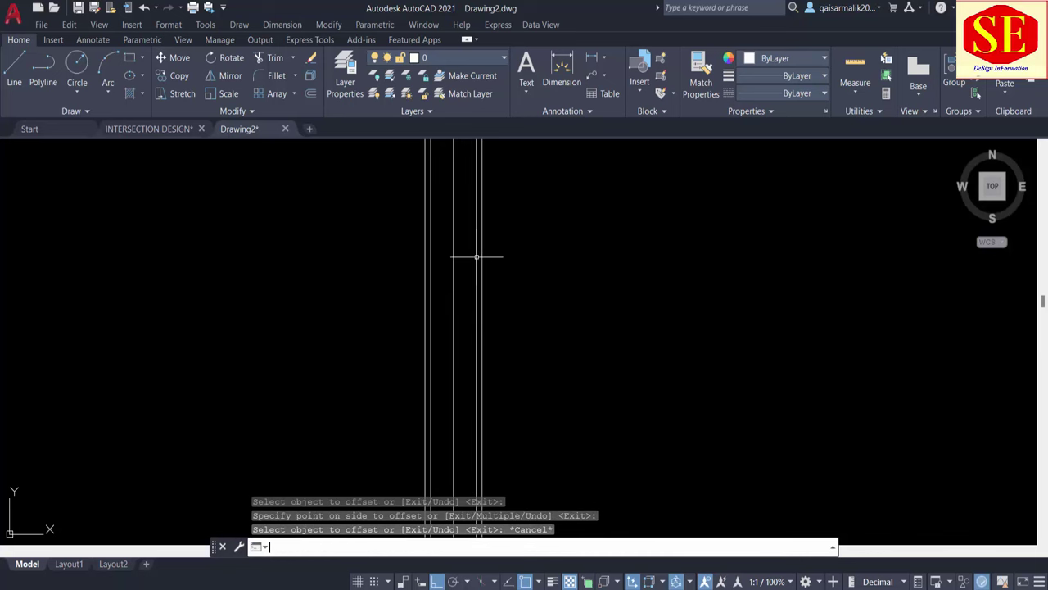
pyautogui.press('Return')
pyautogui.write('65')
pyautogui.press('Return')
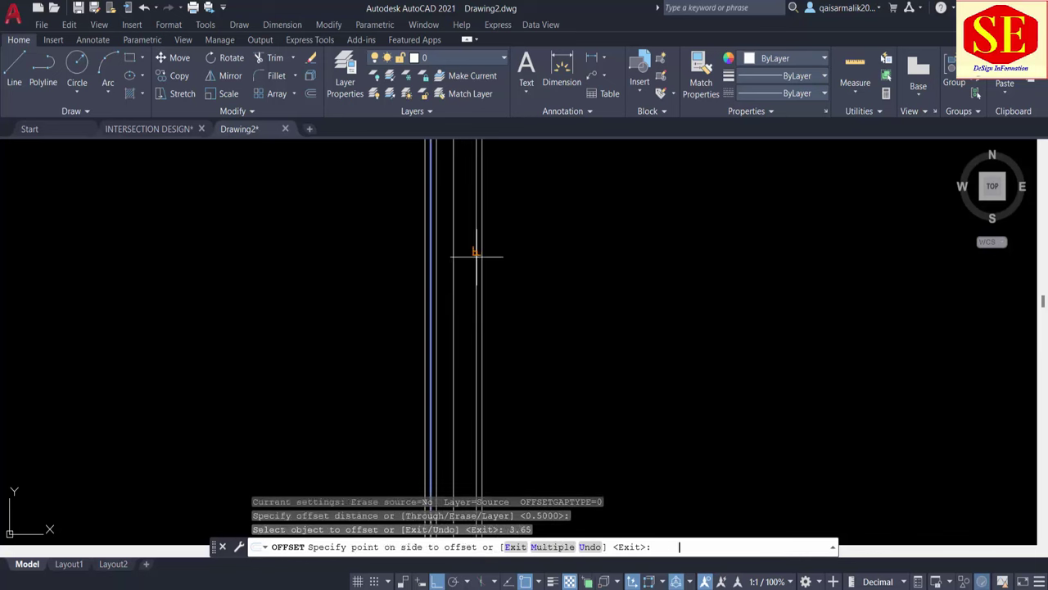
pyautogui.press('Escape')
pyautogui.write('`o')
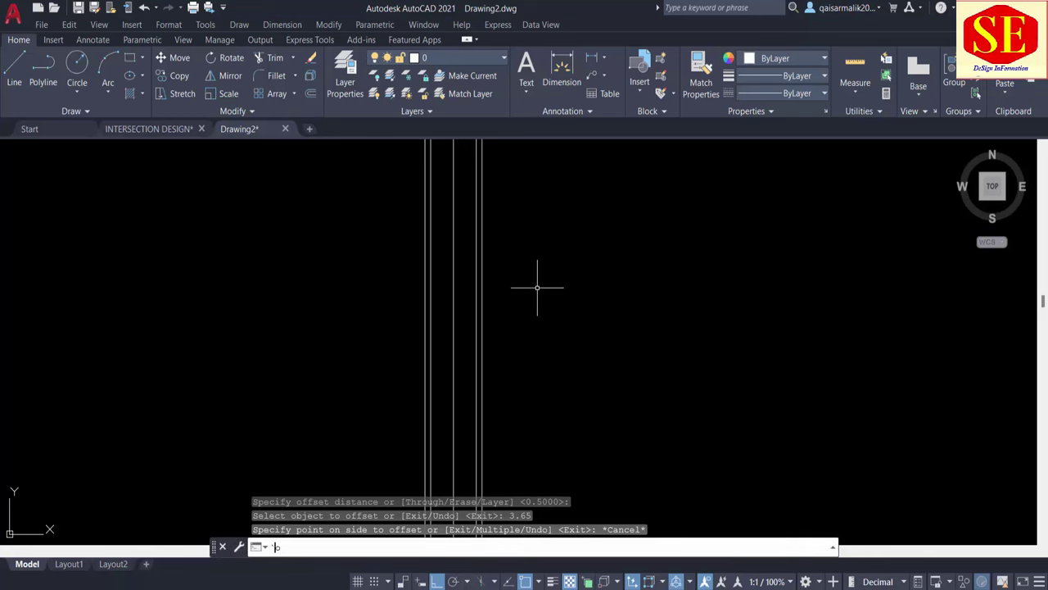
pyautogui.press('Return')
pyautogui.press('Escape')
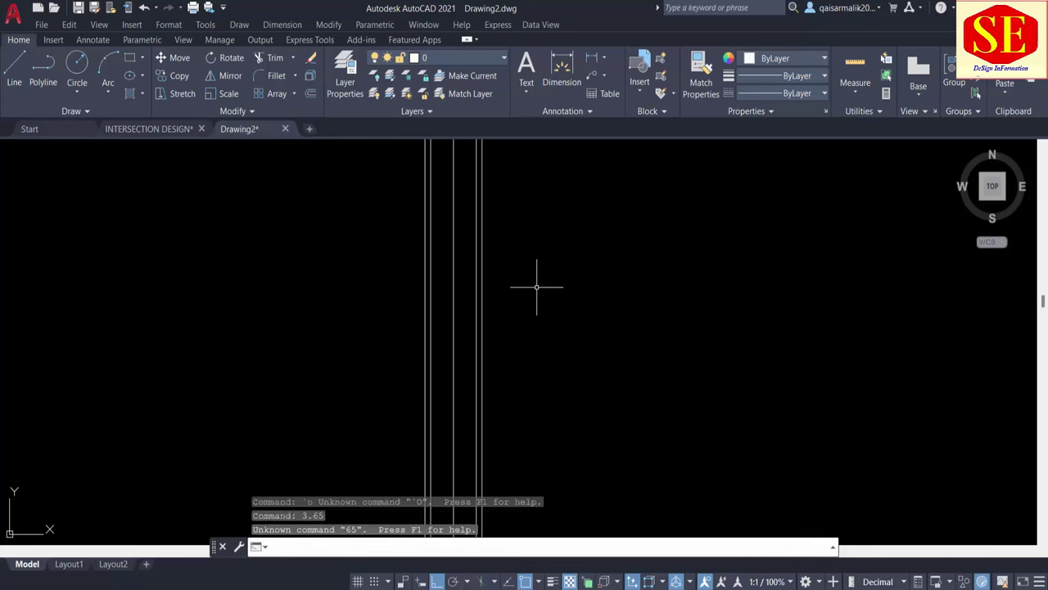
pyautogui.write('o')
pyautogui.press('Return')
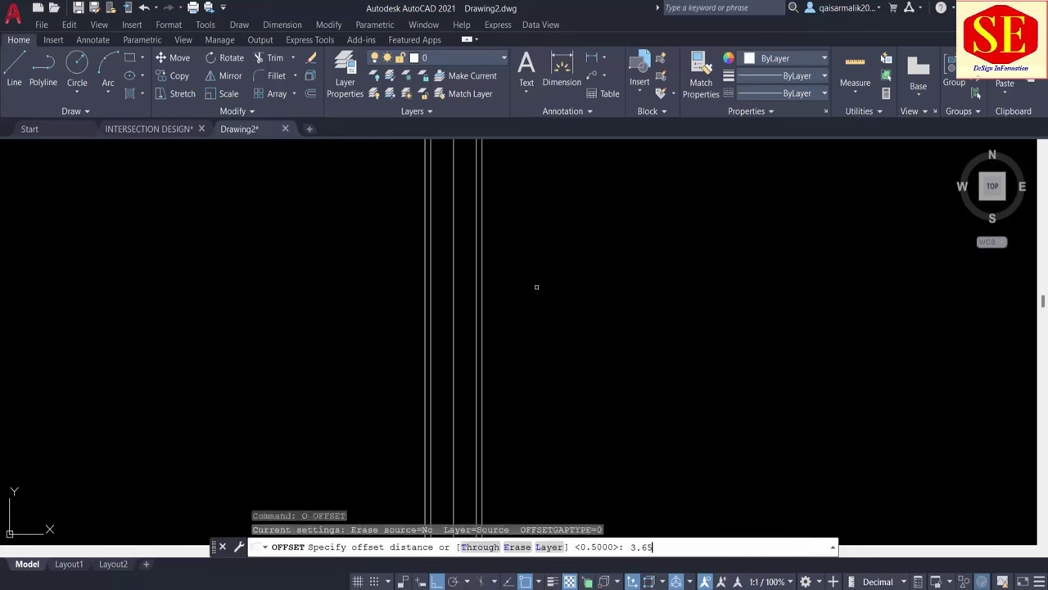
pyautogui.press('Return')
pyautogui.click(480, 329)
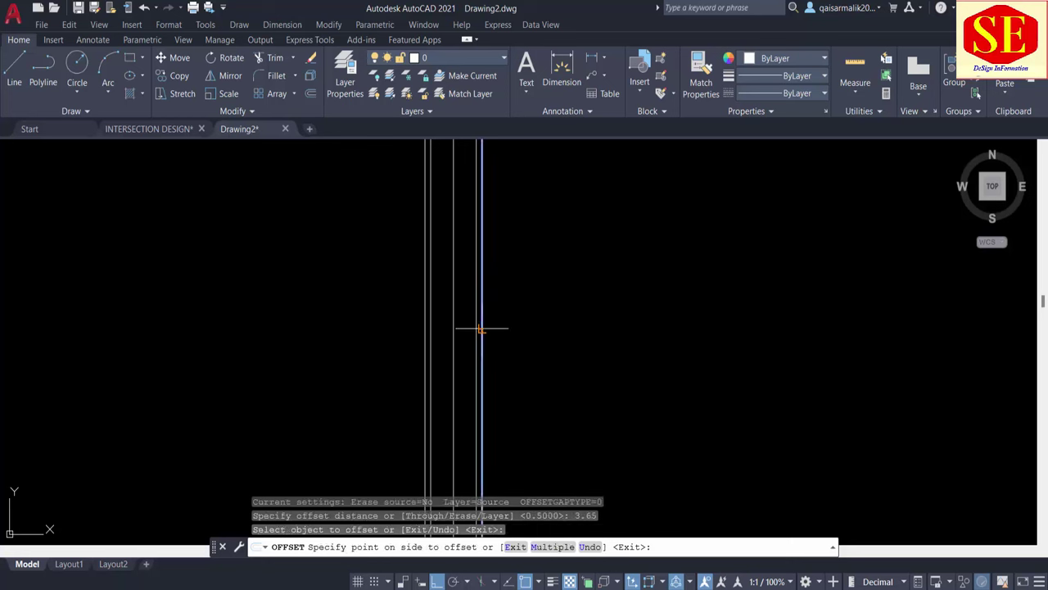
pyautogui.click(516, 333)
pyautogui.click(523, 335)
pyautogui.click(586, 338)
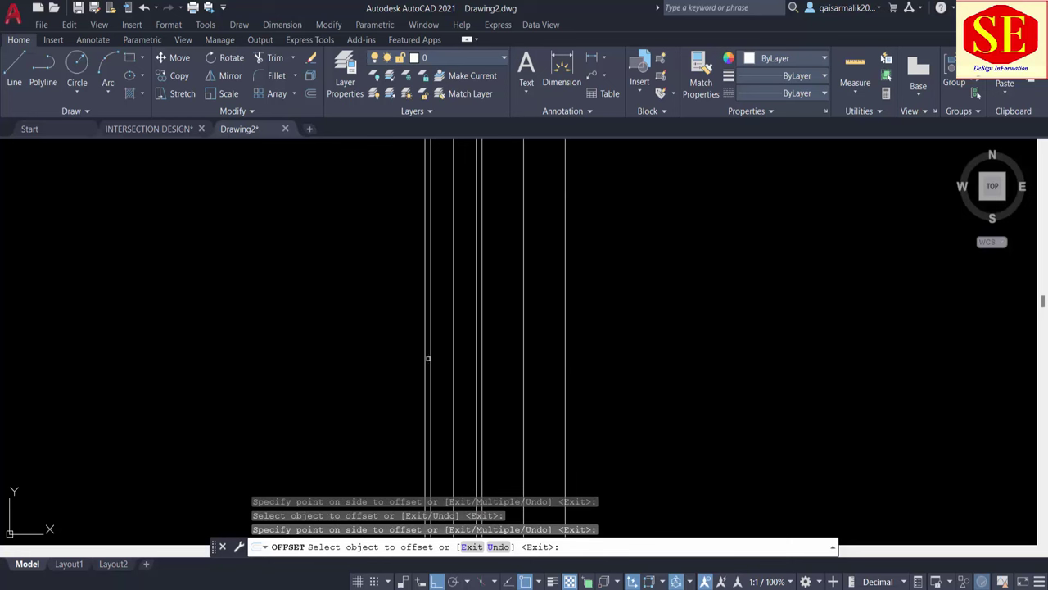
# Add two 3.65-spaced vertical lines on the left side.
pyautogui.click(428, 358)
pyautogui.click(406, 358)
pyautogui.click(383, 358)
pyautogui.click(311, 357)
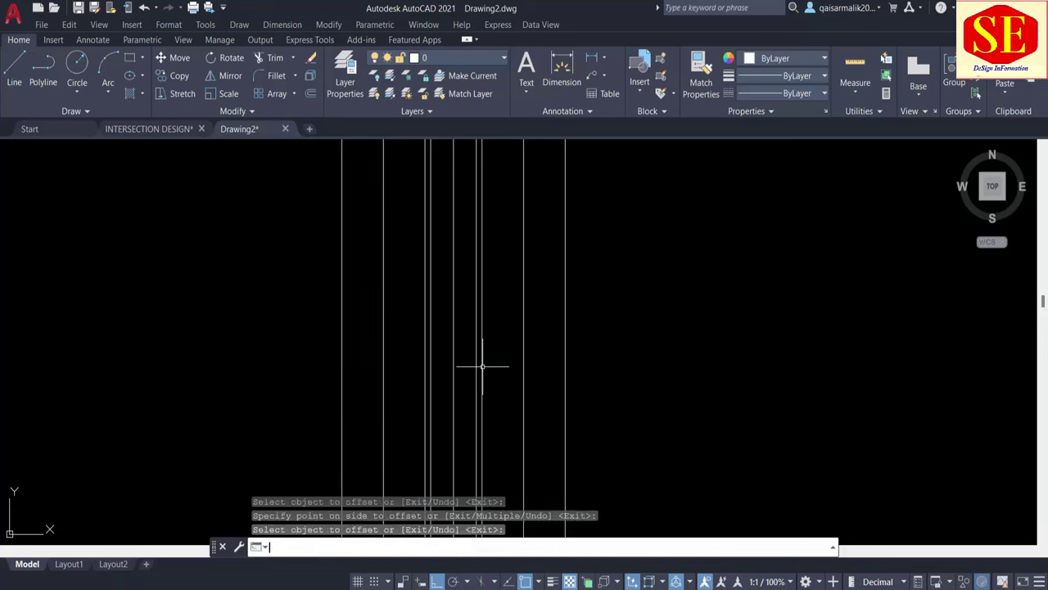
# Add vertical lines offset 2.4 beyond both outermost lines.
pyautogui.press('Return')
pyautogui.press('Return')
pyautogui.write('.4')
pyautogui.press('Return')
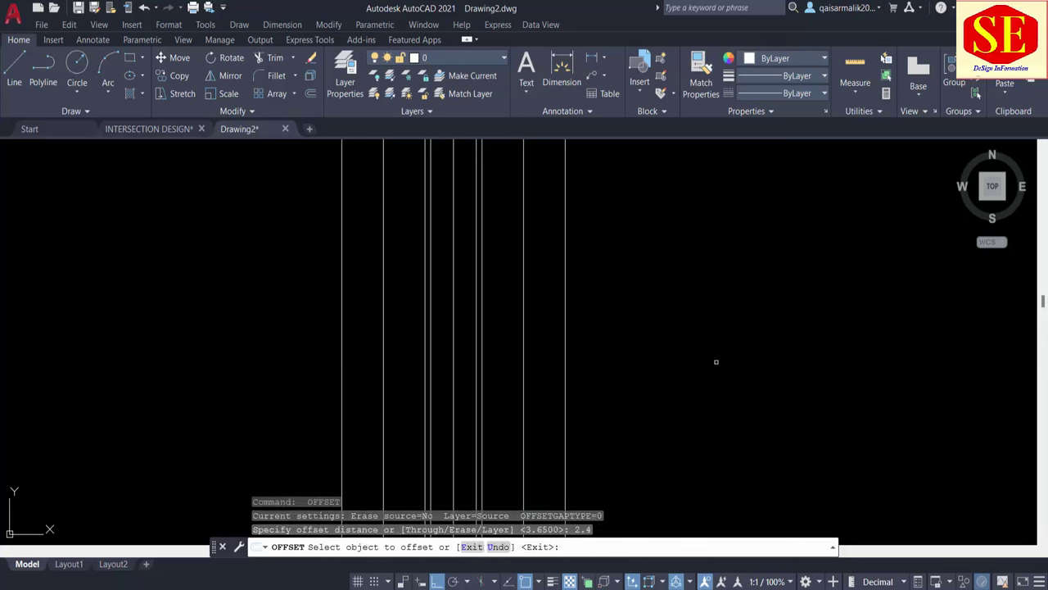
pyautogui.click(565, 365)
pyautogui.click(605, 364)
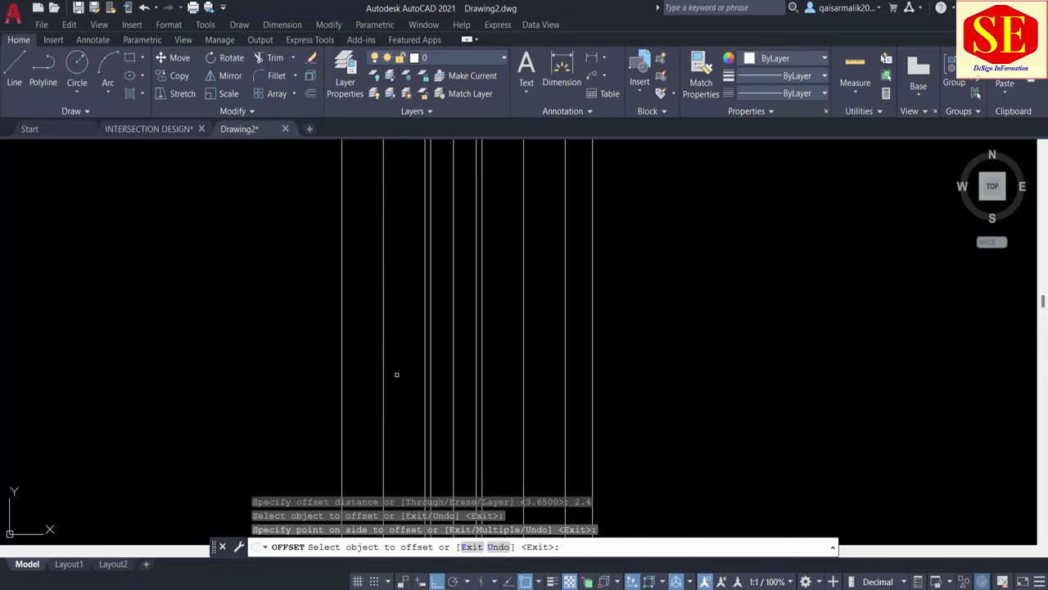
pyautogui.click(343, 376)
pyautogui.click(325, 367)
# Add vertical lines offset 0.5 beyond both outermost lines.
pyautogui.press('Return')
pyautogui.press('Return')
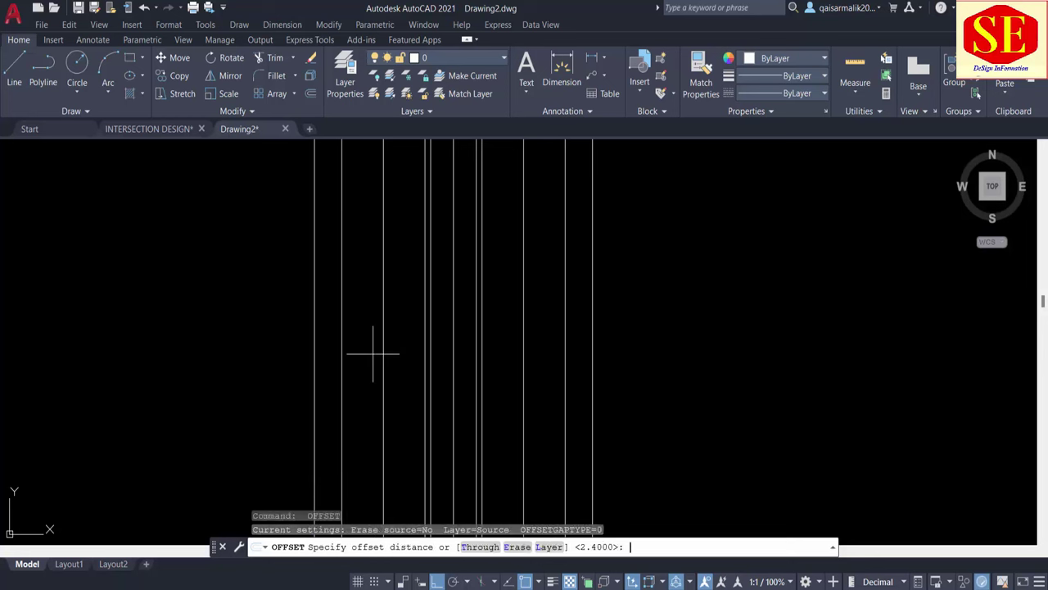
pyautogui.write('.5')
pyautogui.press('Return')
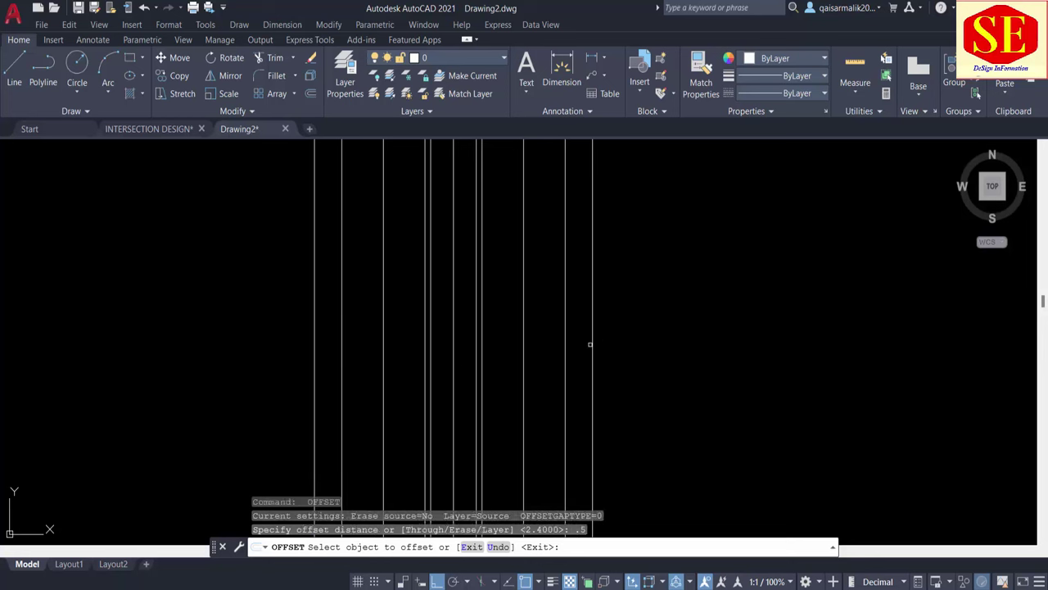
pyautogui.click(594, 347)
pyautogui.click(630, 358)
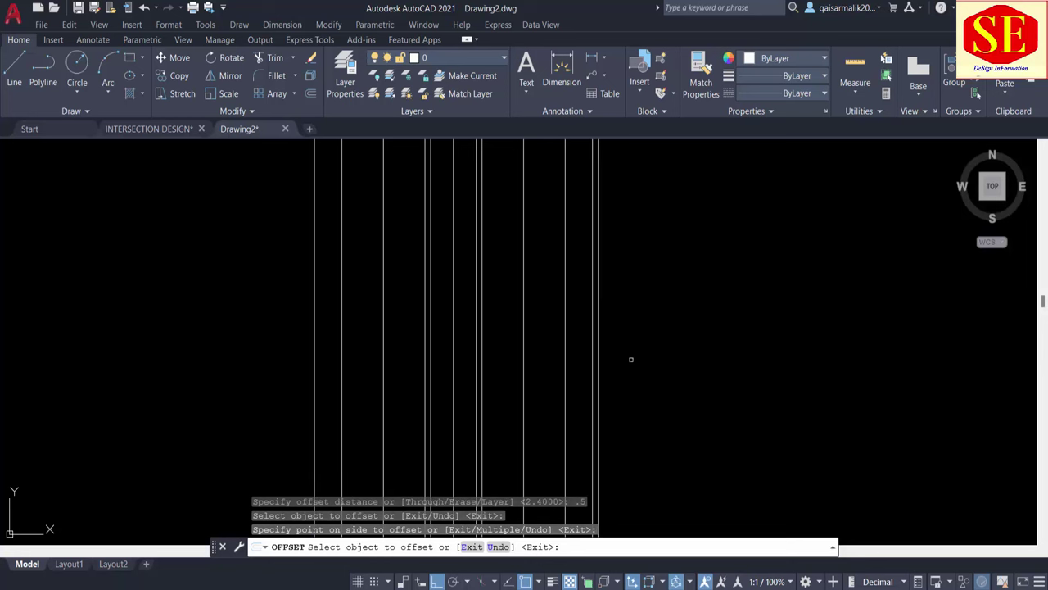
pyautogui.click(316, 391)
pyautogui.click(266, 386)
# Add the final vertical lines offset 3 beyond both outer edges.
pyautogui.press('Return')
pyautogui.press('Return')
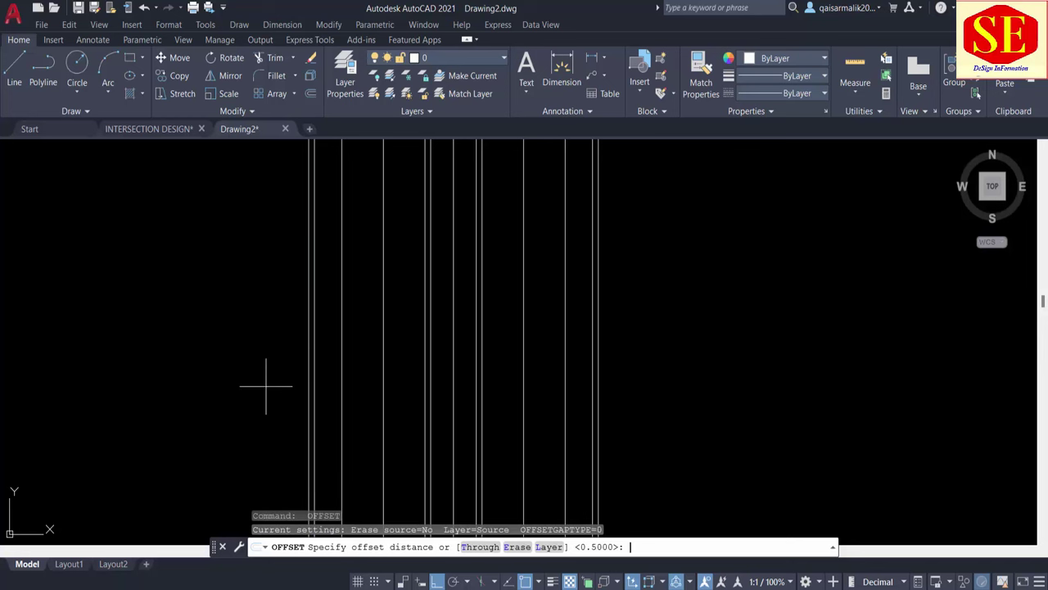
pyautogui.write('3')
pyautogui.press('Return')
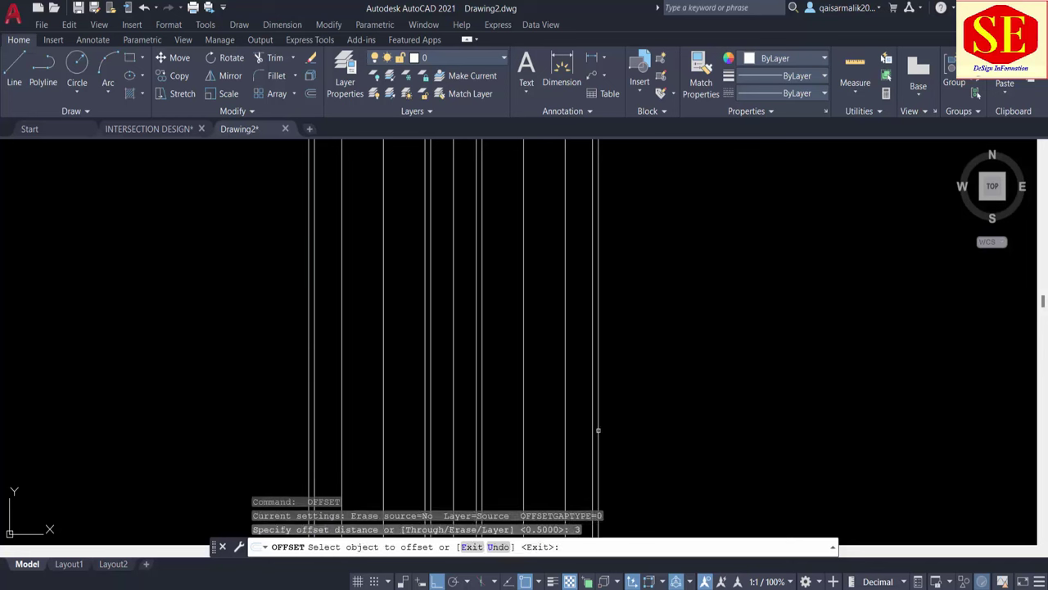
pyautogui.click(597, 429)
pyautogui.click(627, 428)
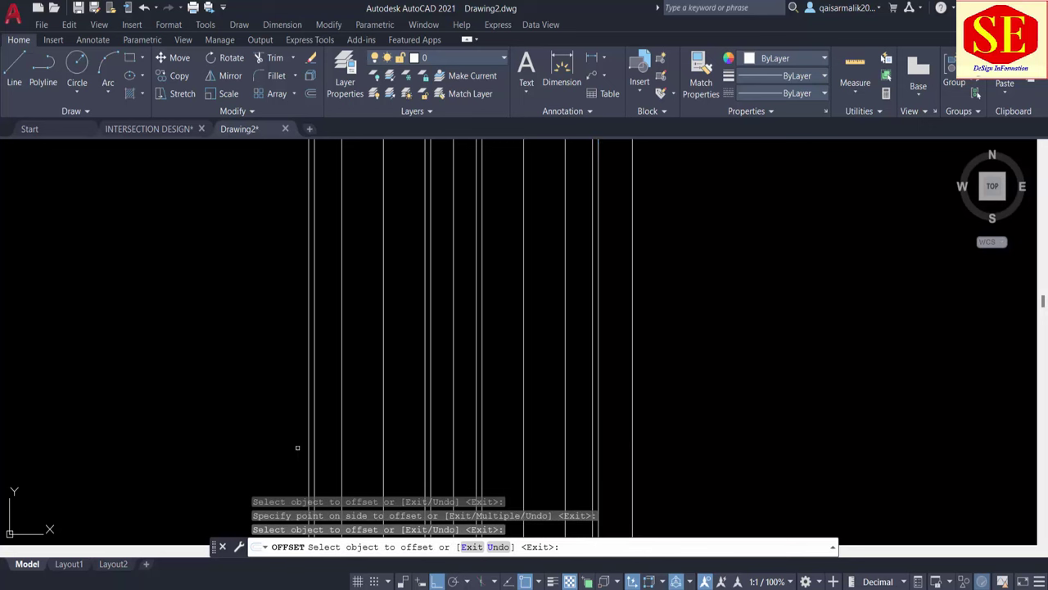
pyautogui.click(309, 443)
pyautogui.click(303, 440)
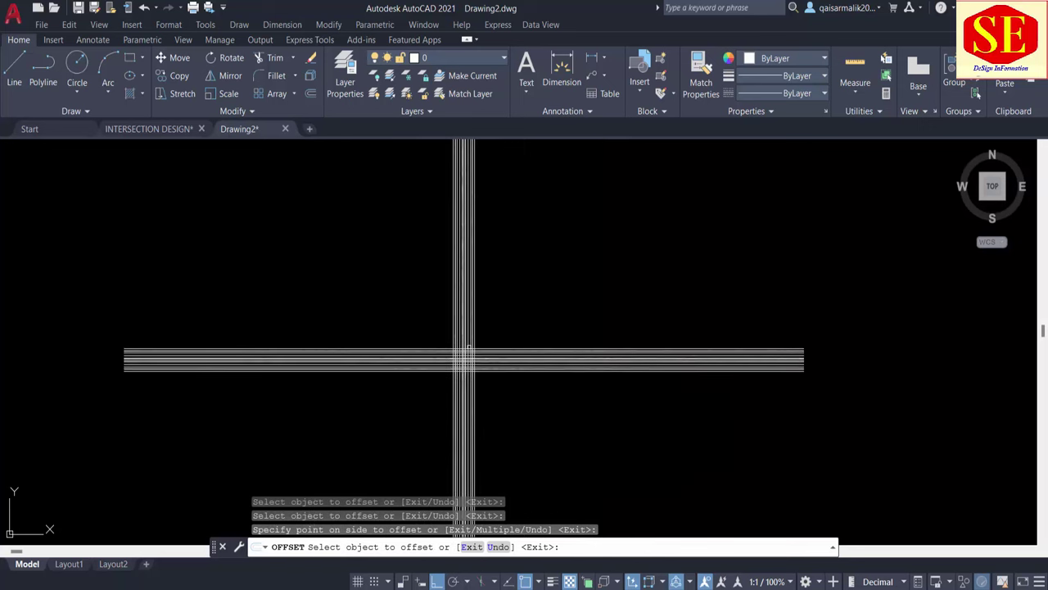
pyautogui.press('Escape')
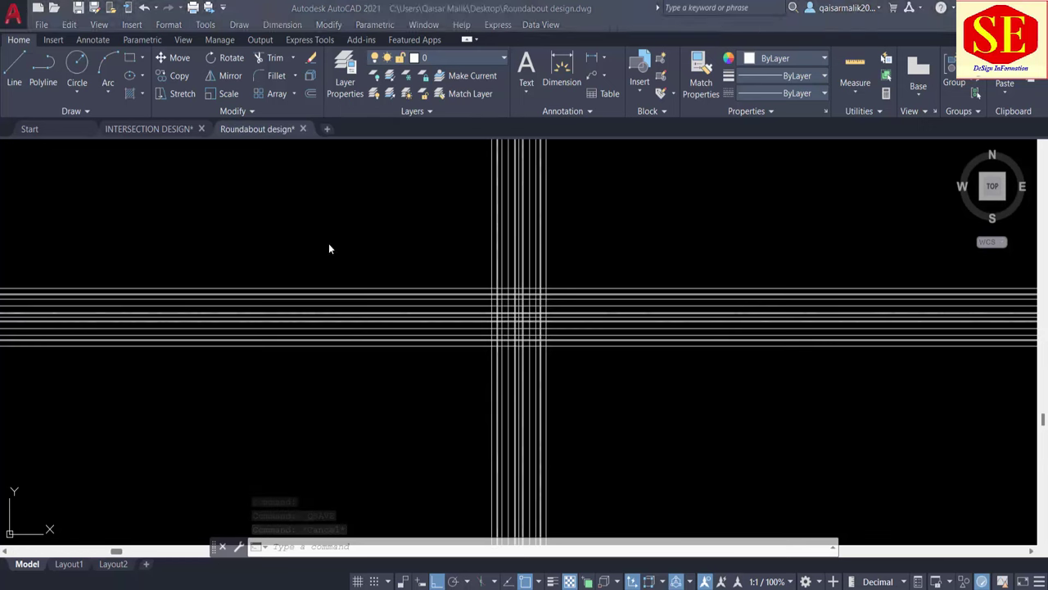
# Move the horizontal and vertical road centre lines onto the cL layer.
pyautogui.click(438, 57)
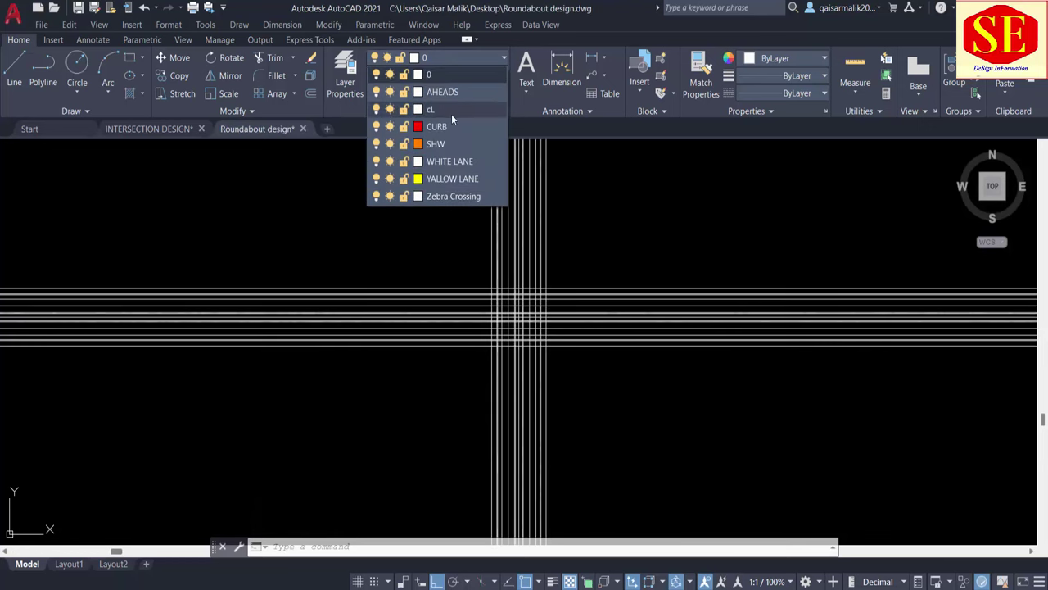
pyautogui.scroll(8, 467, 312)
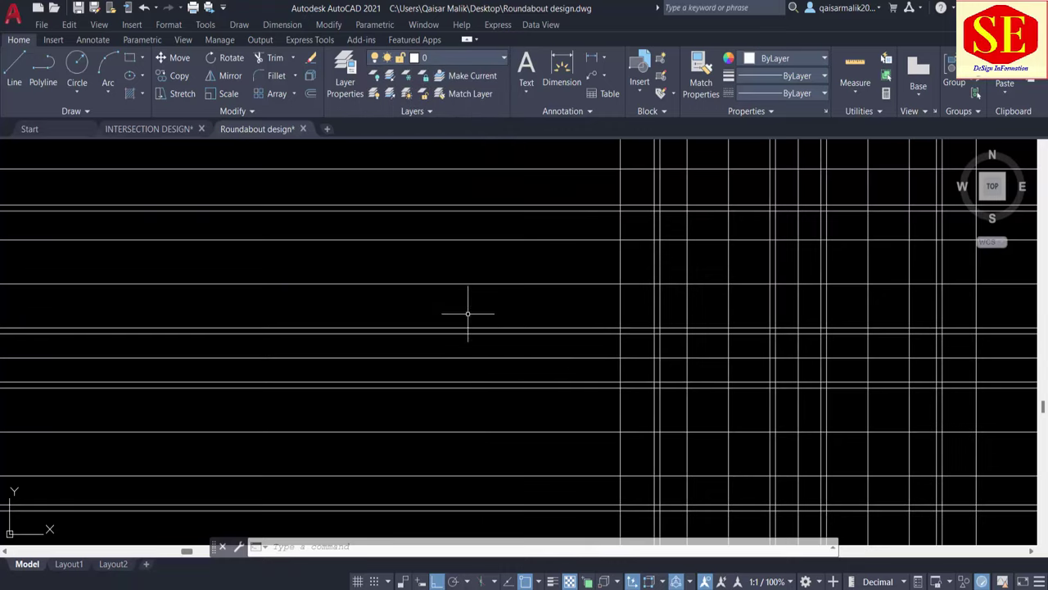
pyautogui.click(458, 355)
pyautogui.scroll(-4, 383, 353)
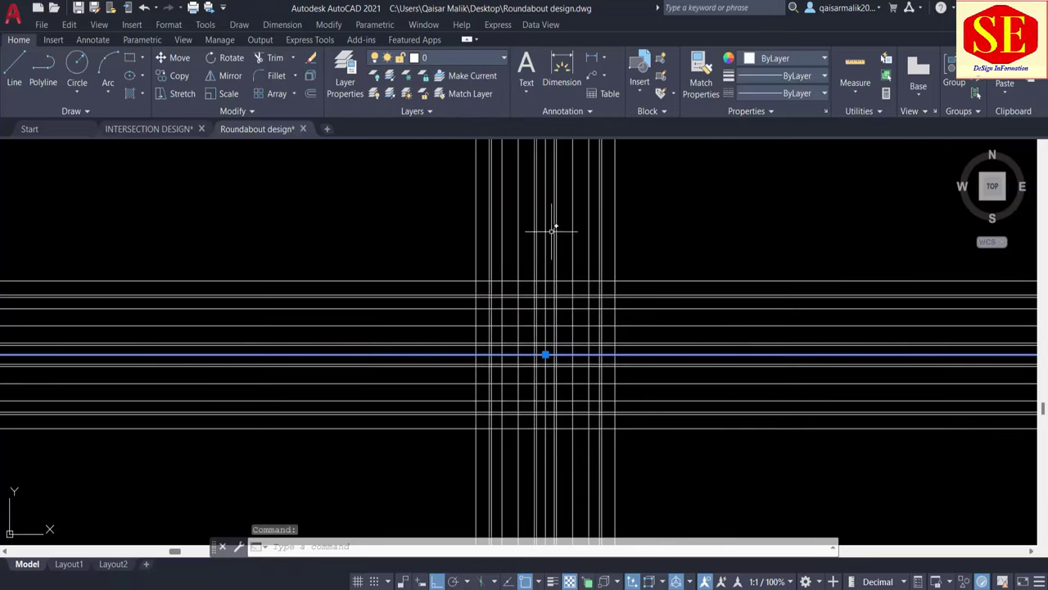
pyautogui.click(545, 235)
pyautogui.click(434, 57)
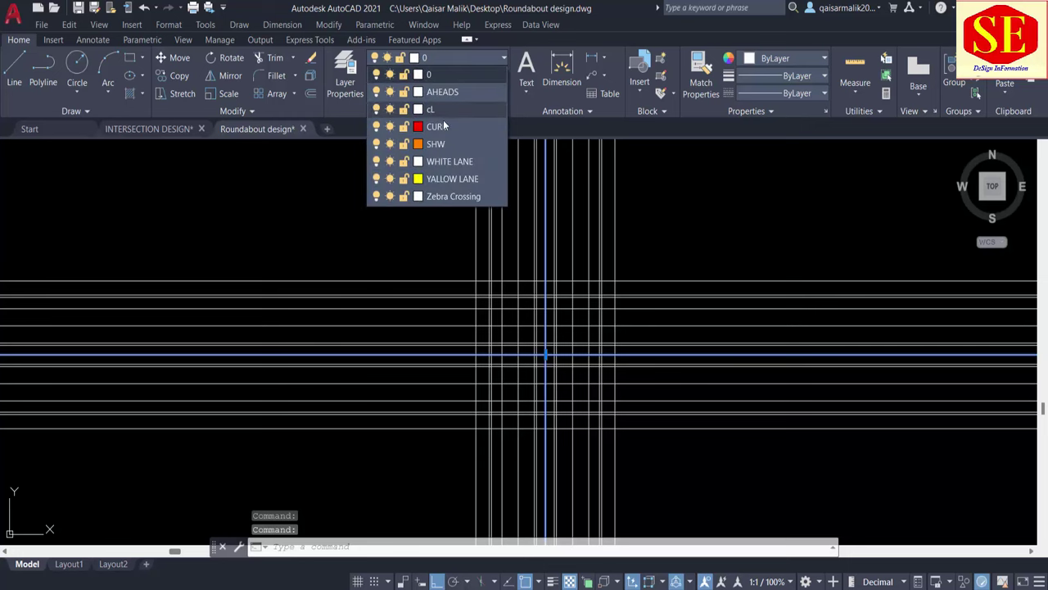
pyautogui.click(438, 108)
pyautogui.press('Escape')
# Put three horizontal road edge lines on the red CURB layer.
pyautogui.scroll(2, 386, 339)
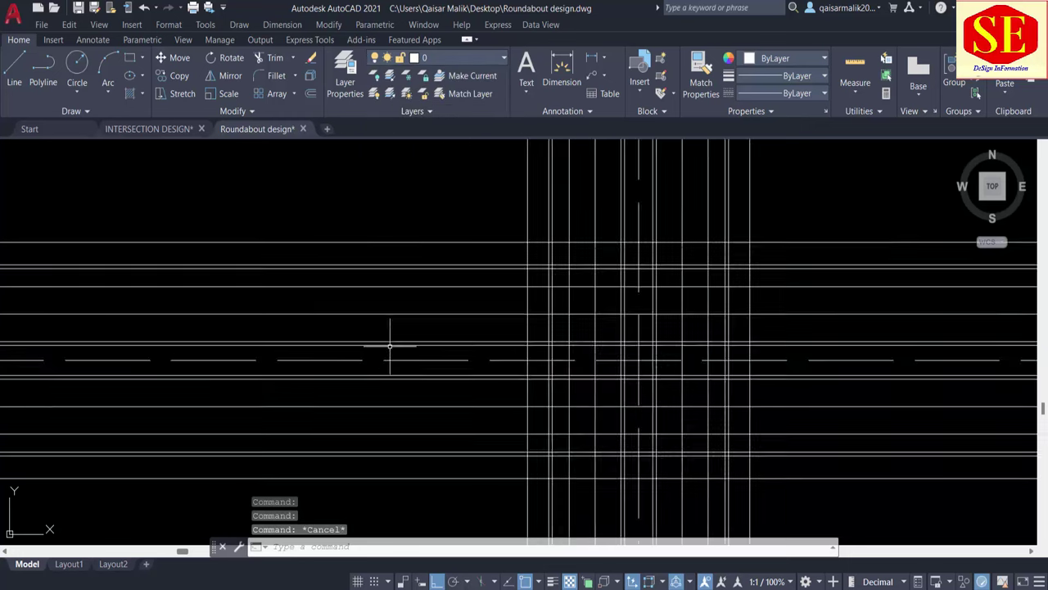
pyautogui.scroll(2, 383, 343)
pyautogui.click(383, 344)
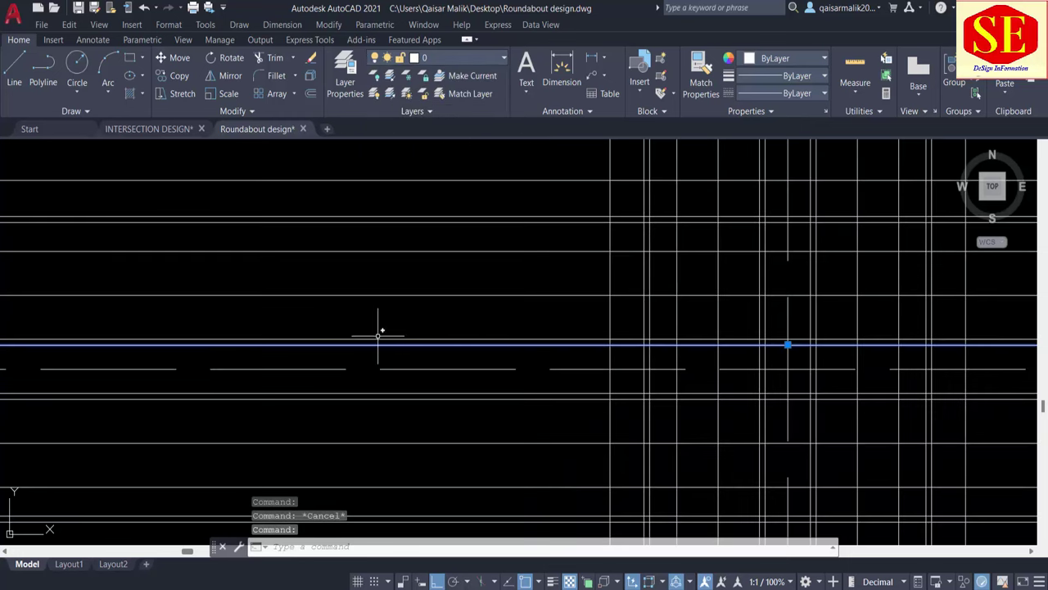
pyautogui.click(378, 334)
pyautogui.click(368, 406)
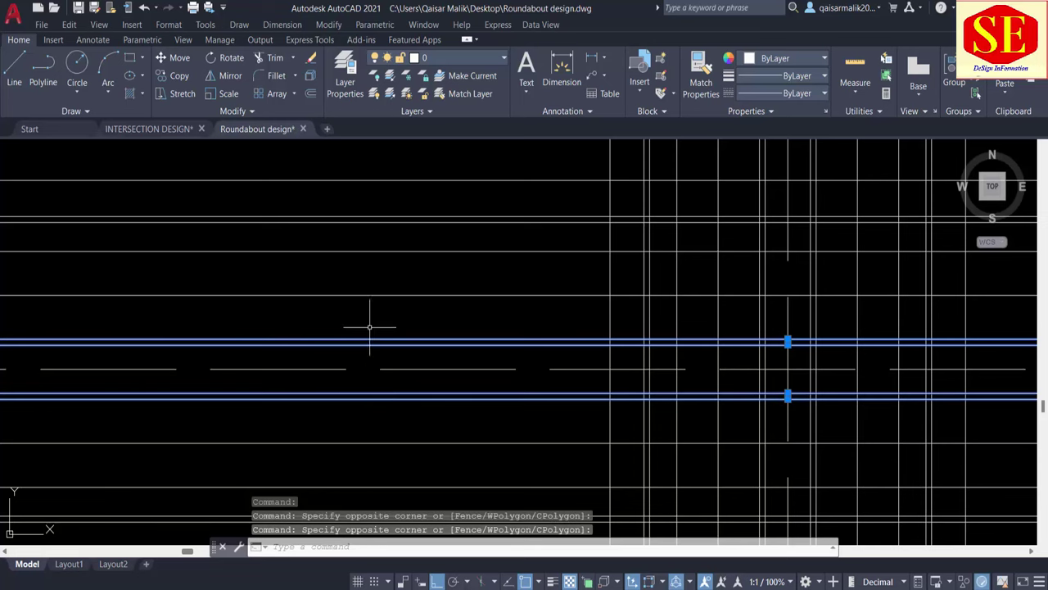
pyautogui.click(455, 60)
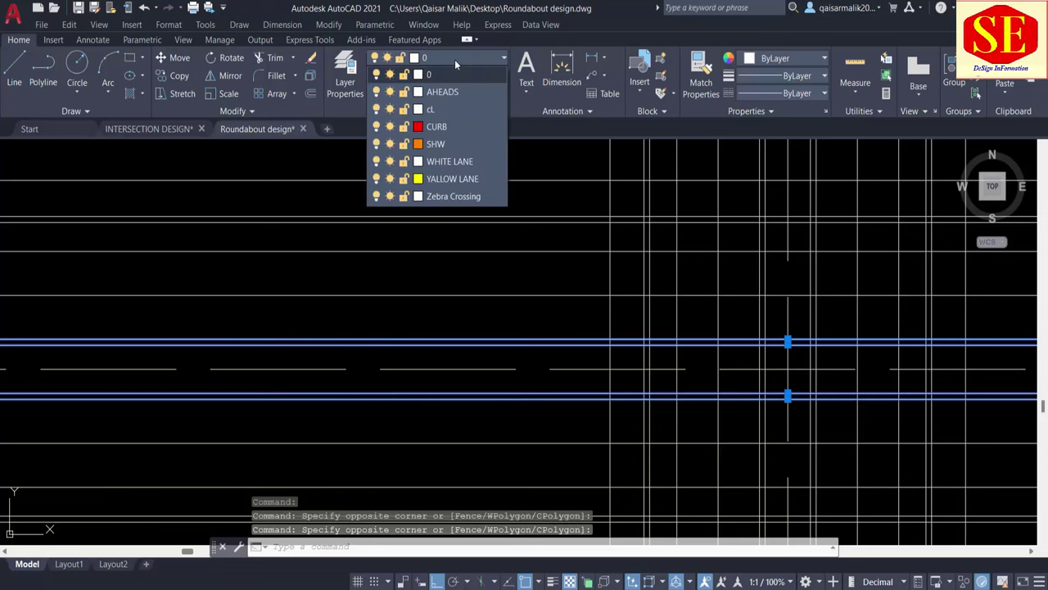
pyautogui.click(449, 127)
pyautogui.scroll(-2, 479, 433)
pyautogui.scroll(2, 438, 322)
pyautogui.press('Escape')
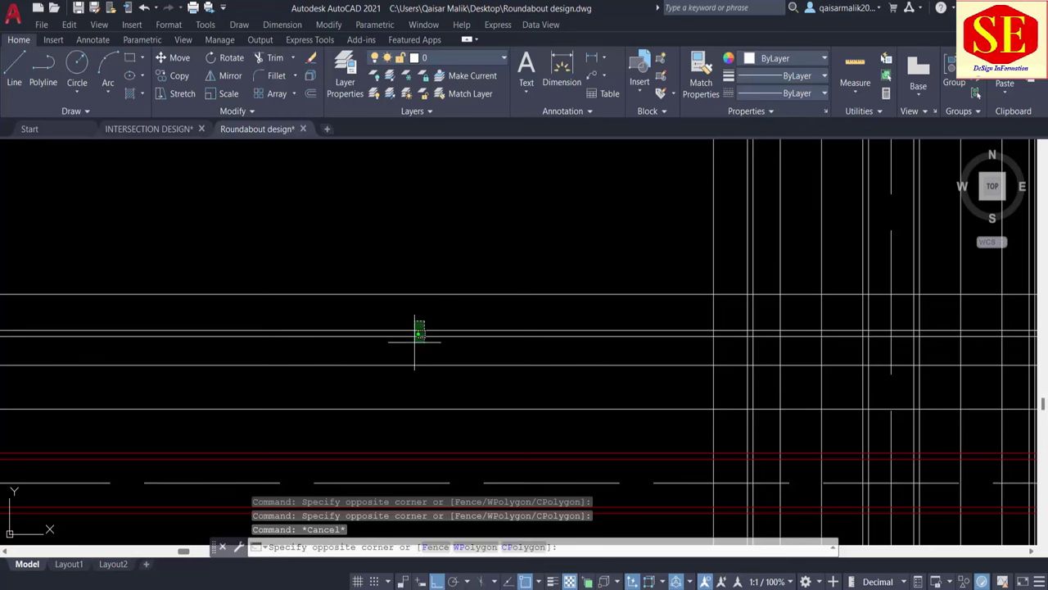
# Select the remaining horizontal road edge lines.
pyautogui.click(414, 342)
pyautogui.press('Escape')
pyautogui.click(416, 332)
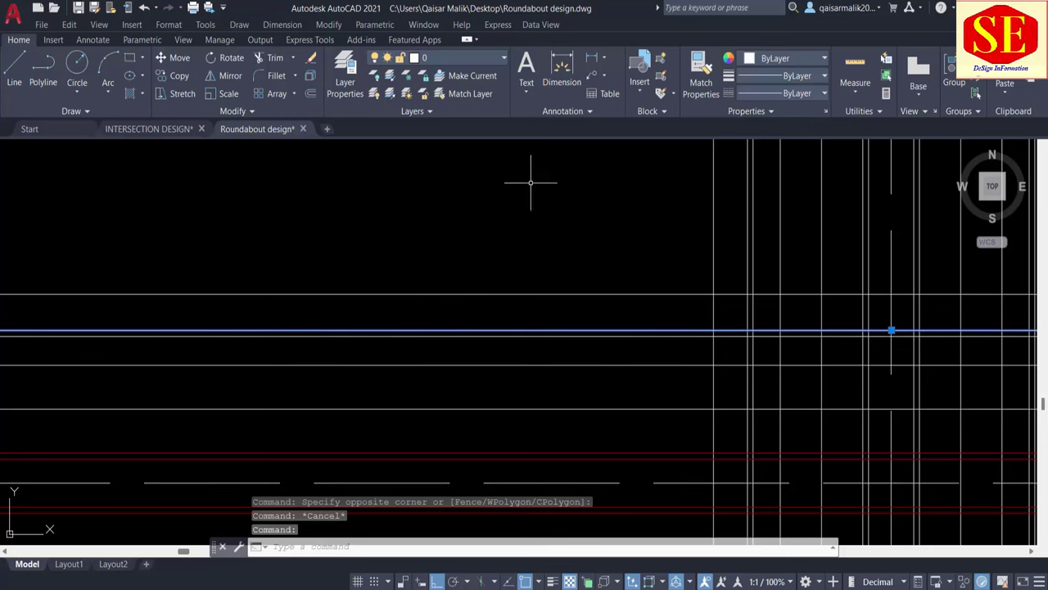
pyautogui.scroll(-2, 530, 182)
pyautogui.scroll(2, 464, 285)
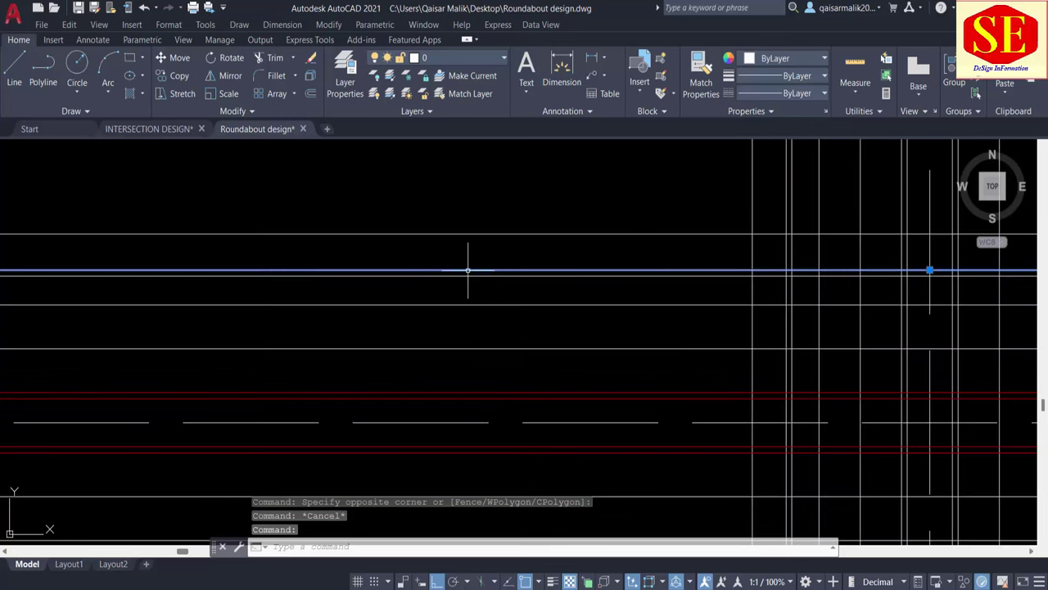
pyautogui.click(468, 275)
pyautogui.scroll(-2, 473, 254)
pyautogui.scroll(2, 444, 363)
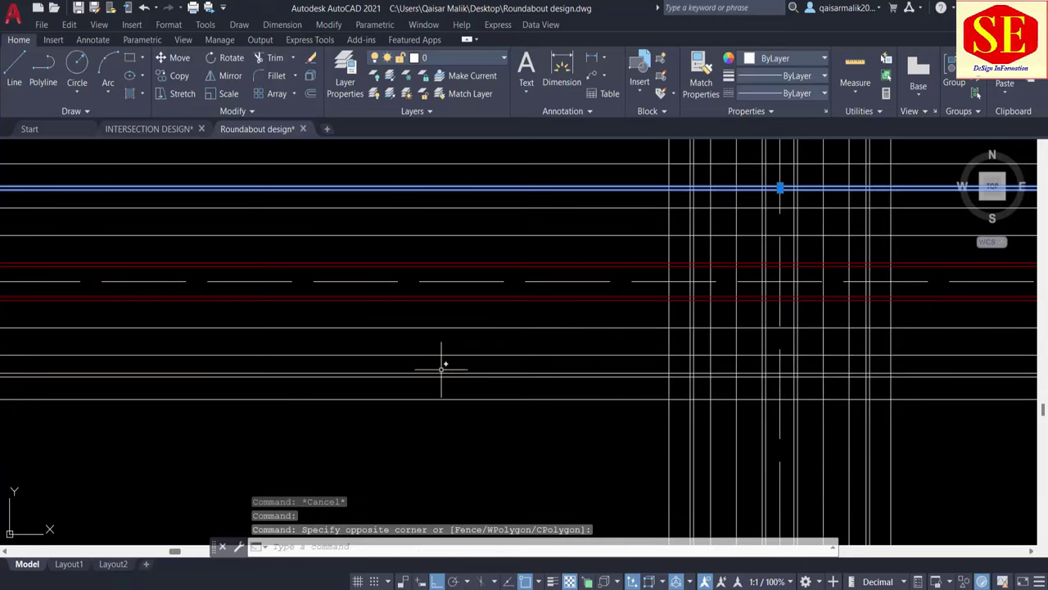
pyautogui.click(440, 370)
# Add the vertical road edge lines and move them all onto the CURB layer.
pyautogui.moveTo(428, 381); pyautogui.dragTo(449, 276, button='middle')
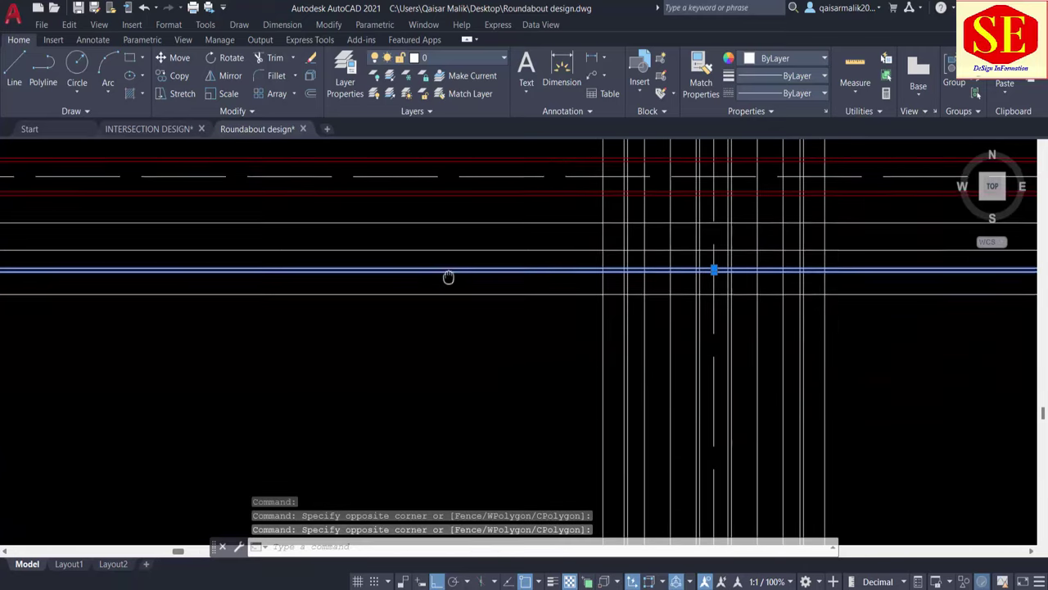
pyautogui.click(630, 404)
pyautogui.click(613, 415)
pyautogui.click(800, 422)
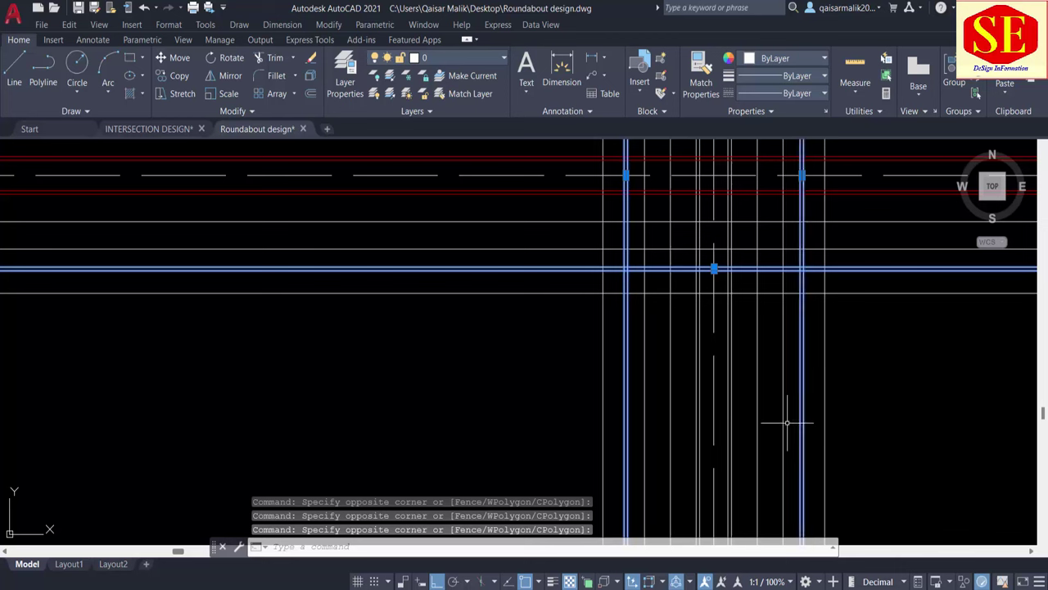
pyautogui.click(732, 446)
pyautogui.click(714, 455)
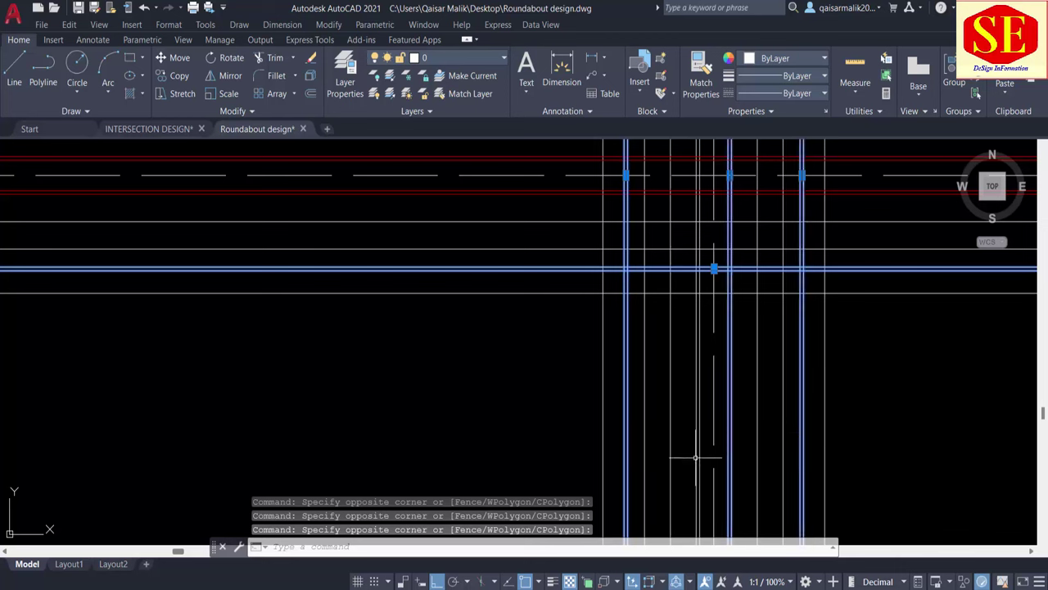
pyautogui.click(709, 456)
pyautogui.click(682, 459)
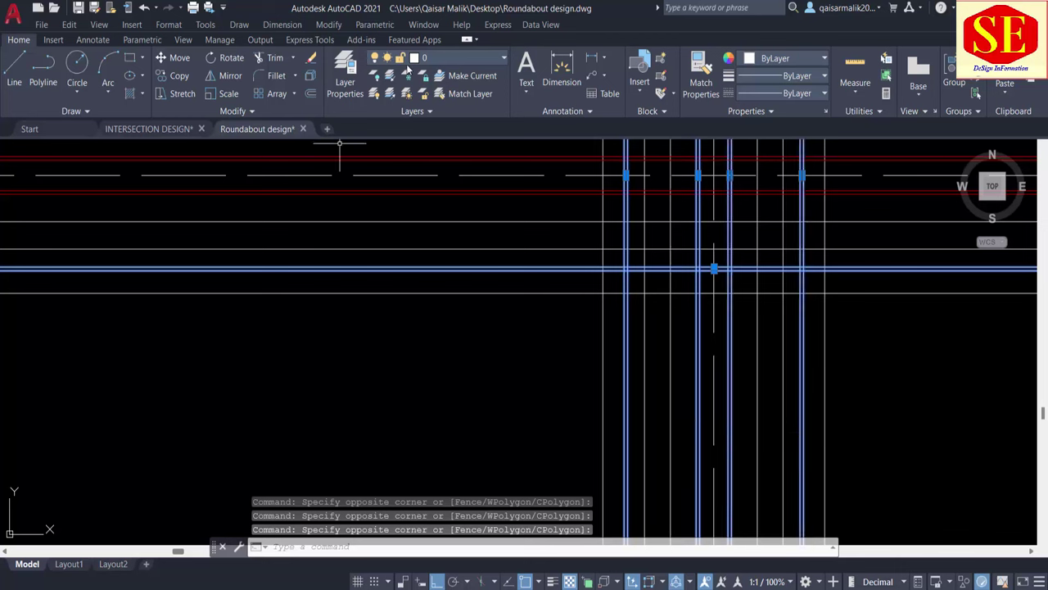
pyautogui.click(409, 59)
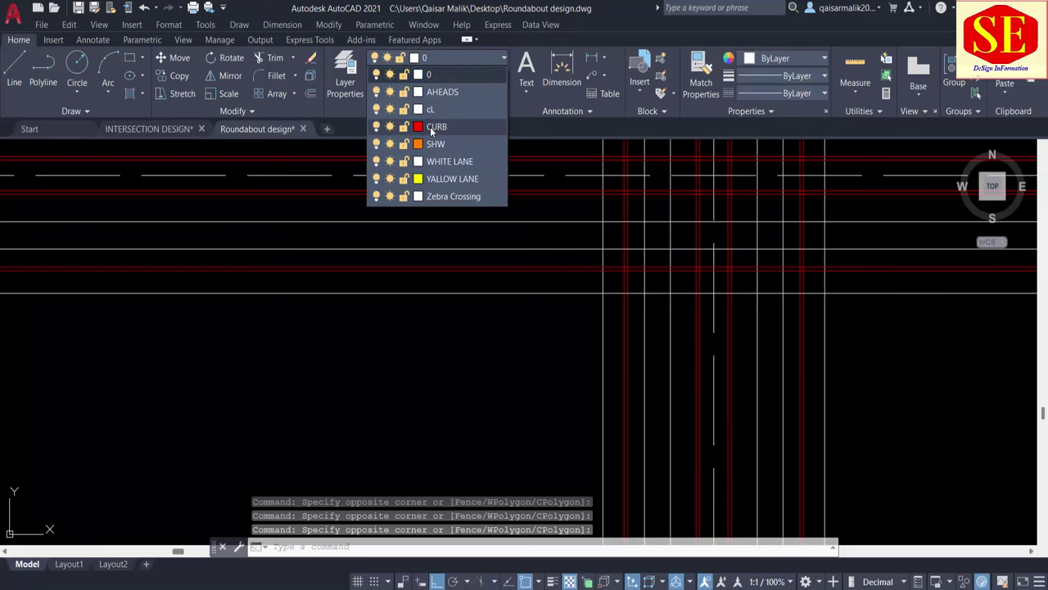
pyautogui.click(430, 126)
pyautogui.press('Escape')
# Put one horizontal and two vertical lane lines on the dashed WHITE LANE layer.
pyautogui.moveTo(529, 310); pyautogui.dragTo(494, 335, button='middle')
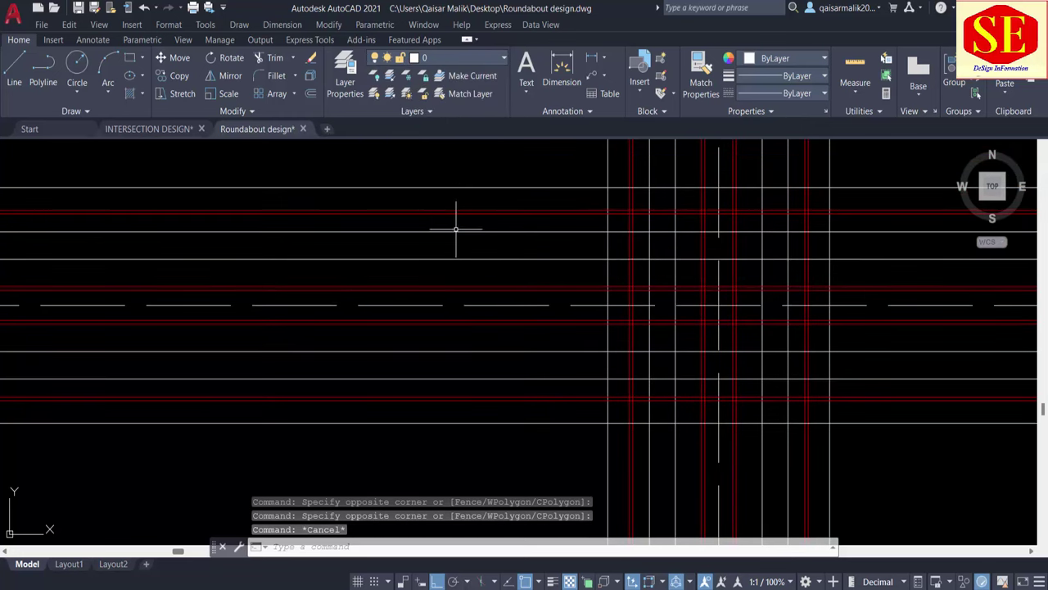
pyautogui.moveTo(456, 218)
pyautogui.mouseDown()
pyautogui.moveTo(437, 264)
pyautogui.moveTo(435, 240)
pyautogui.mouseUp()
pyautogui.press('Escape')
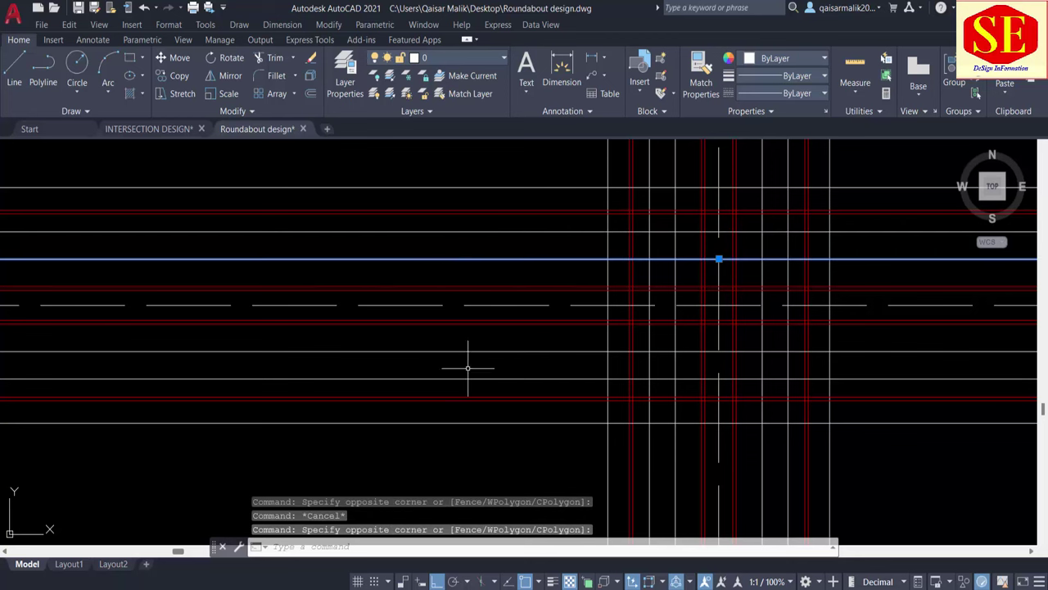
pyautogui.click(451, 351)
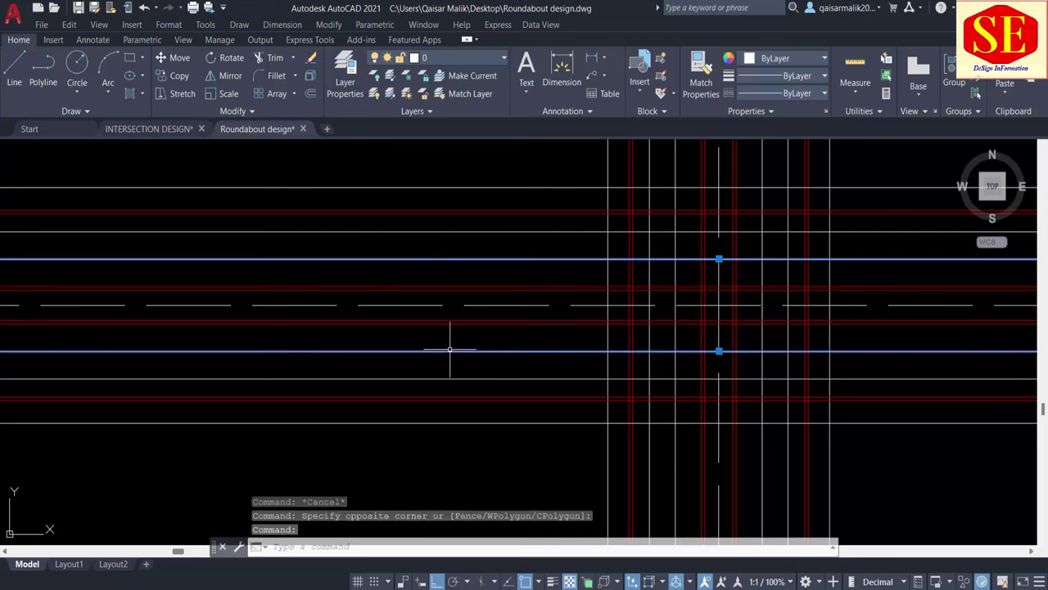
pyautogui.click(676, 463)
pyautogui.click(761, 477)
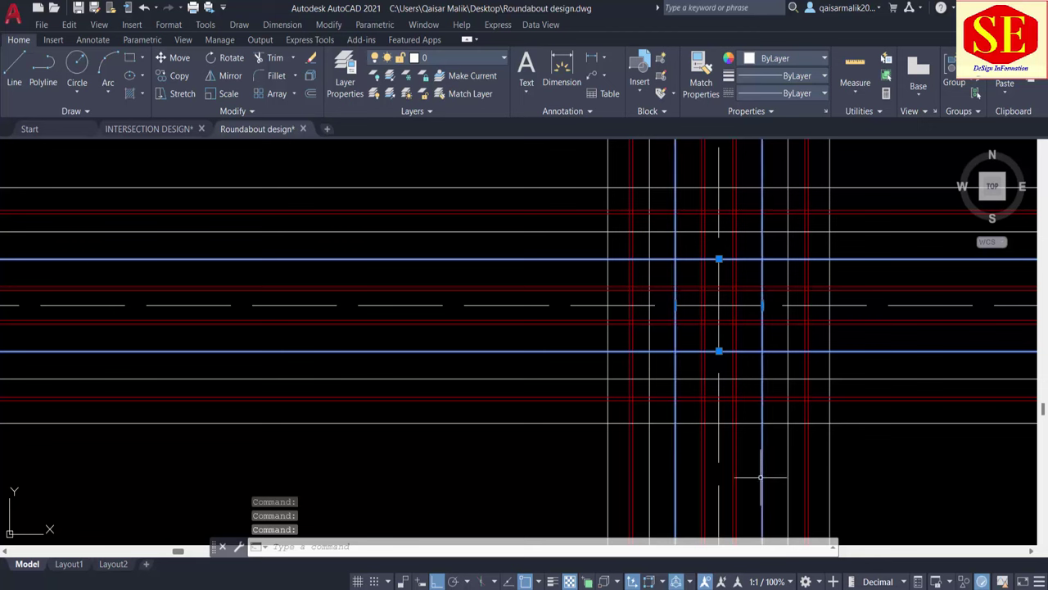
pyautogui.click(457, 58)
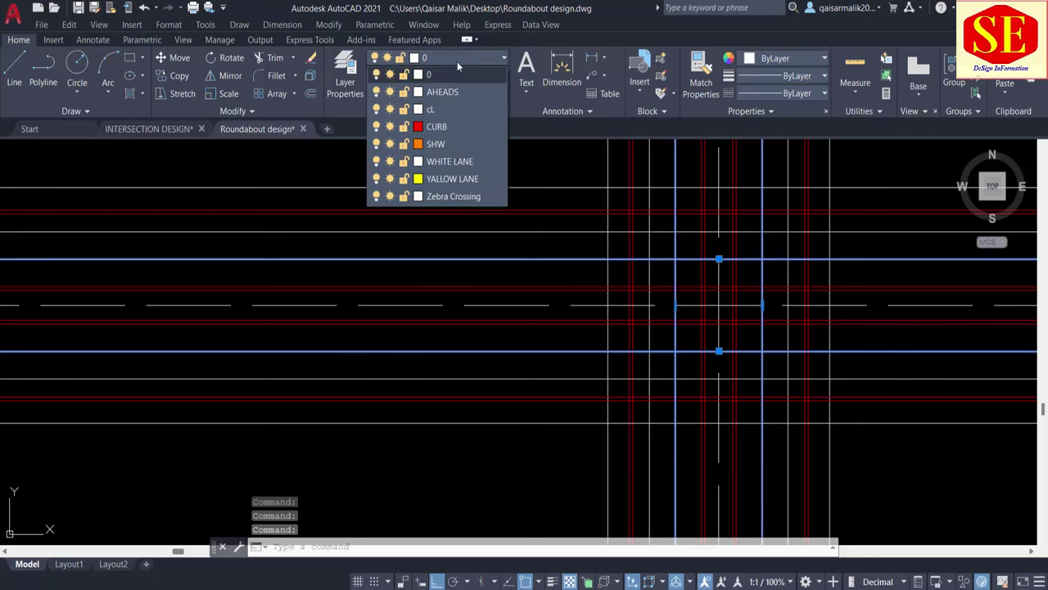
pyautogui.click(458, 166)
pyautogui.press('Escape')
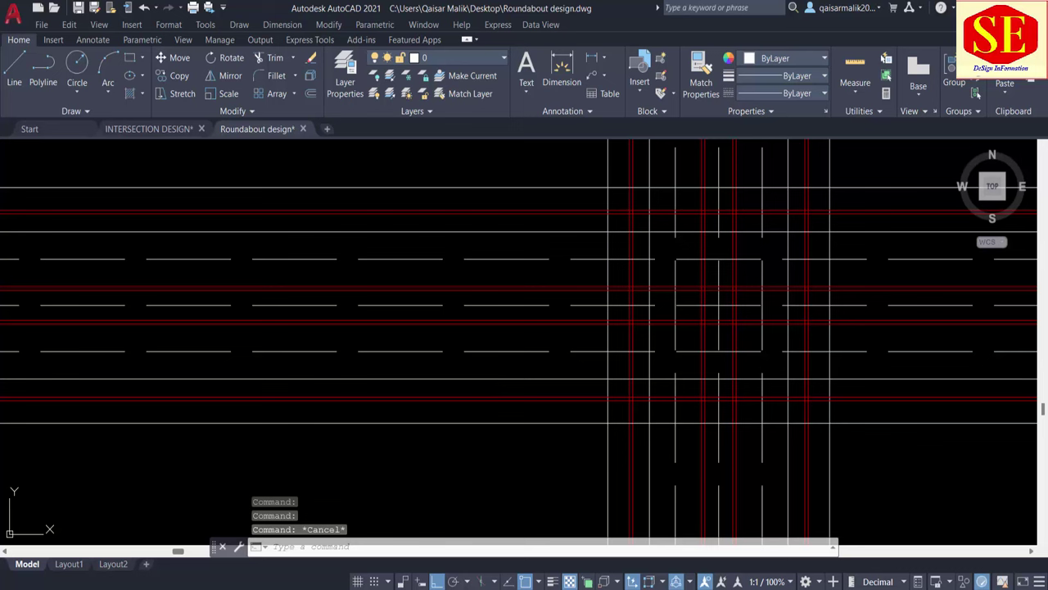
# Move the lane edge lines onto the yellow YALLOW LANE layer.
pyautogui.click(467, 379)
pyautogui.click(398, 232)
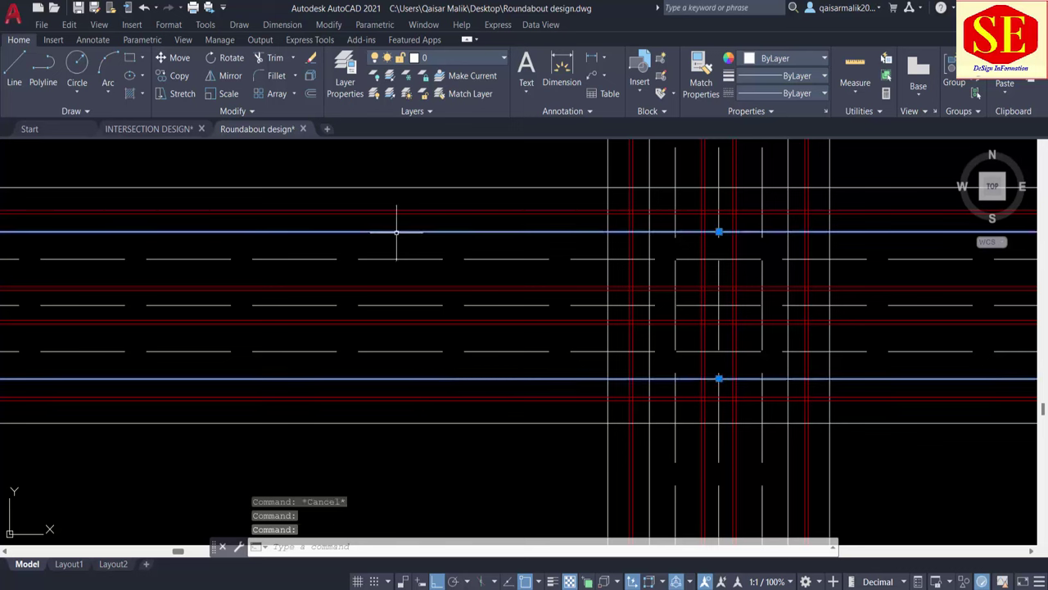
pyautogui.click(649, 171)
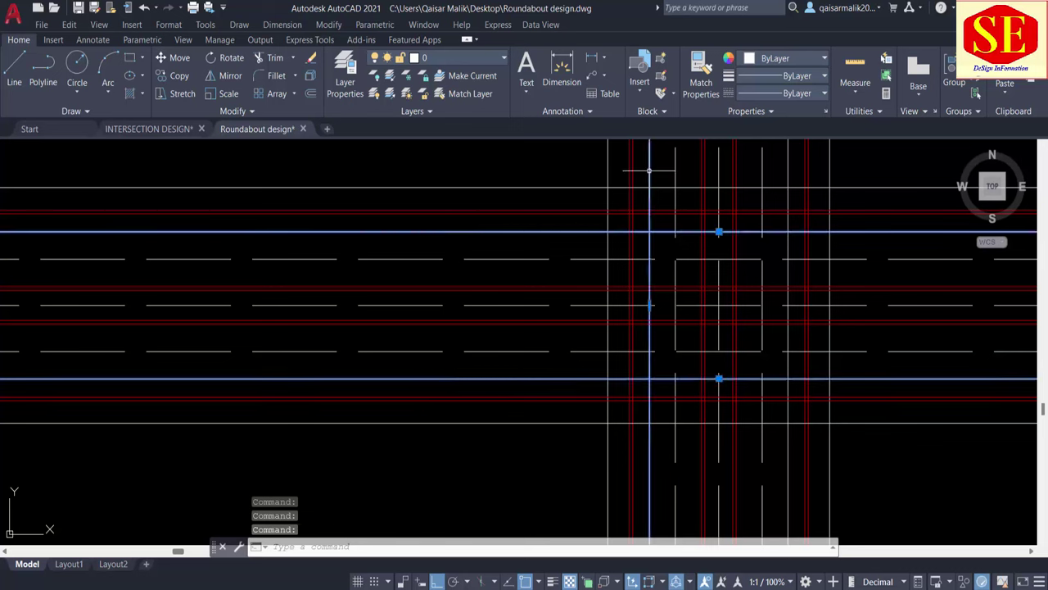
pyautogui.click(788, 185)
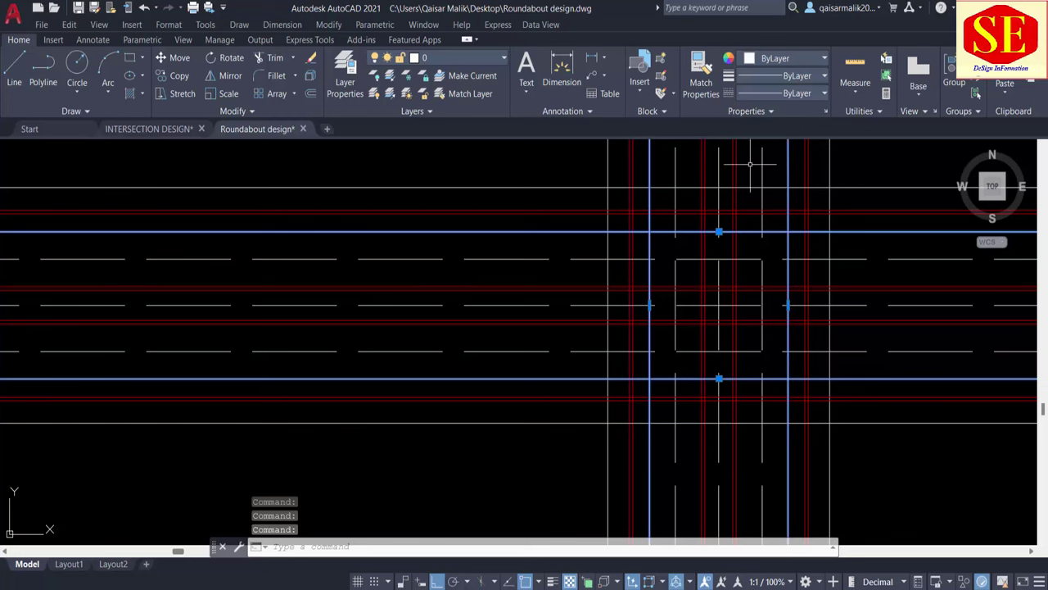
pyautogui.click(442, 58)
pyautogui.click(437, 180)
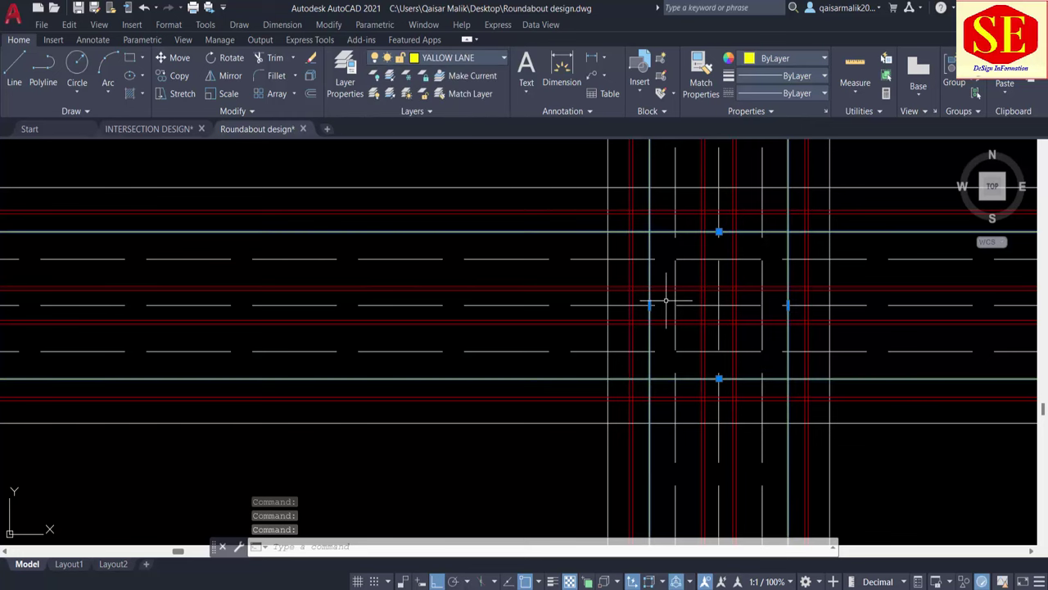
pyautogui.press('Escape')
pyautogui.scroll(-4, 564, 318)
pyautogui.moveTo(706, 333); pyautogui.dragTo(626, 313, button='middle')
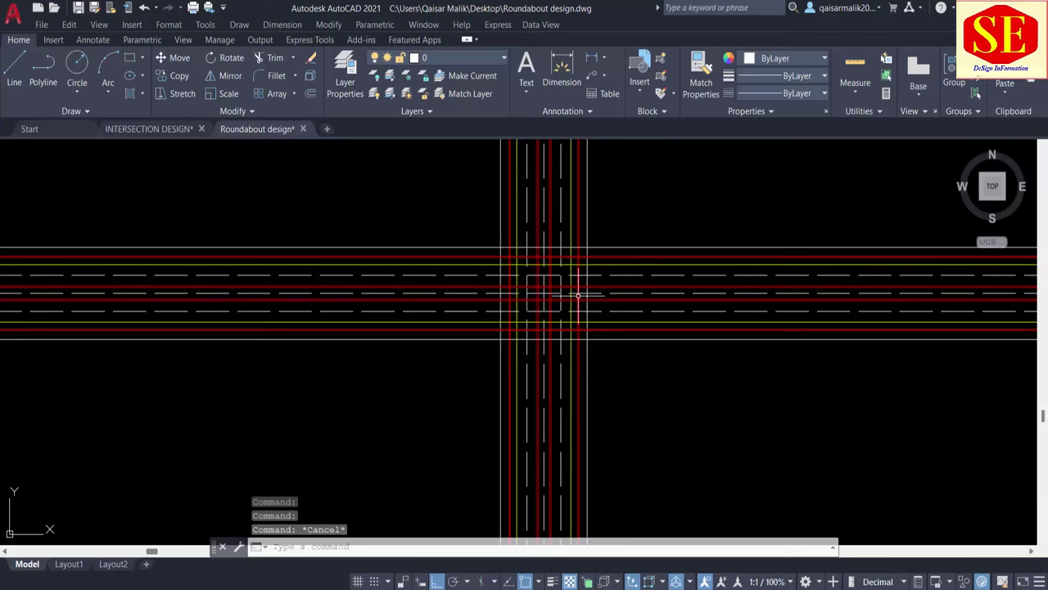
pyautogui.press('Escape')
pyautogui.scroll(-2, 561, 292)
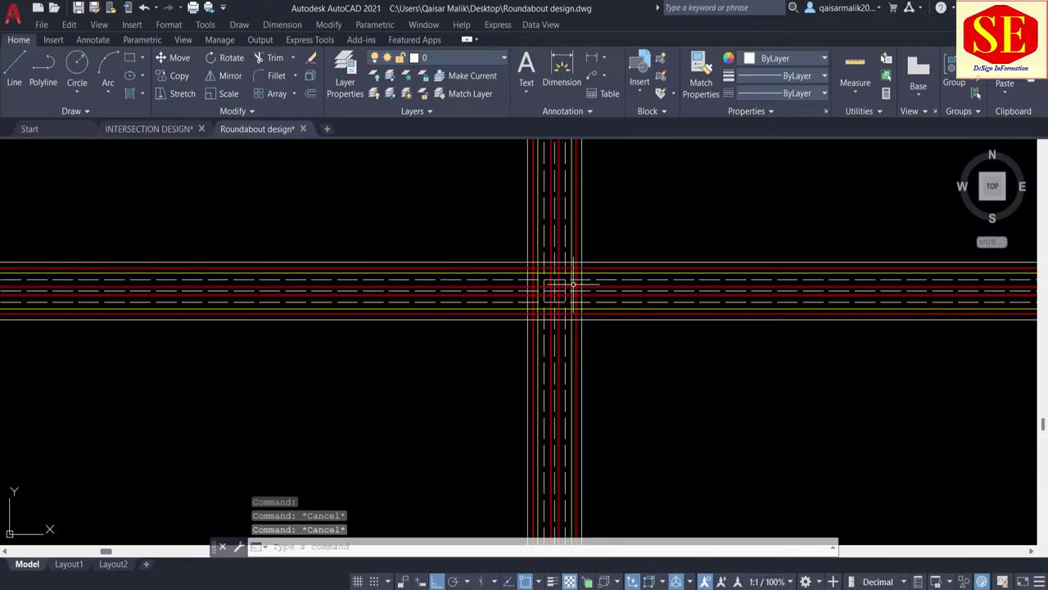
pyautogui.scroll(-1, 452, 290)
pyautogui.scroll(1, 373, 294)
pyautogui.scroll(2, 373, 294)
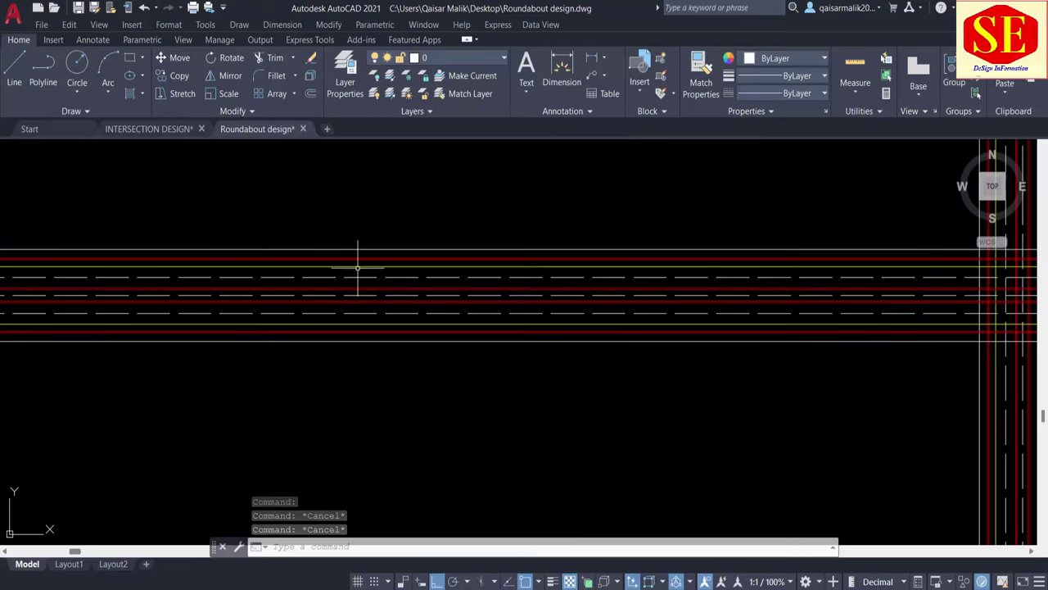
pyautogui.click(441, 59)
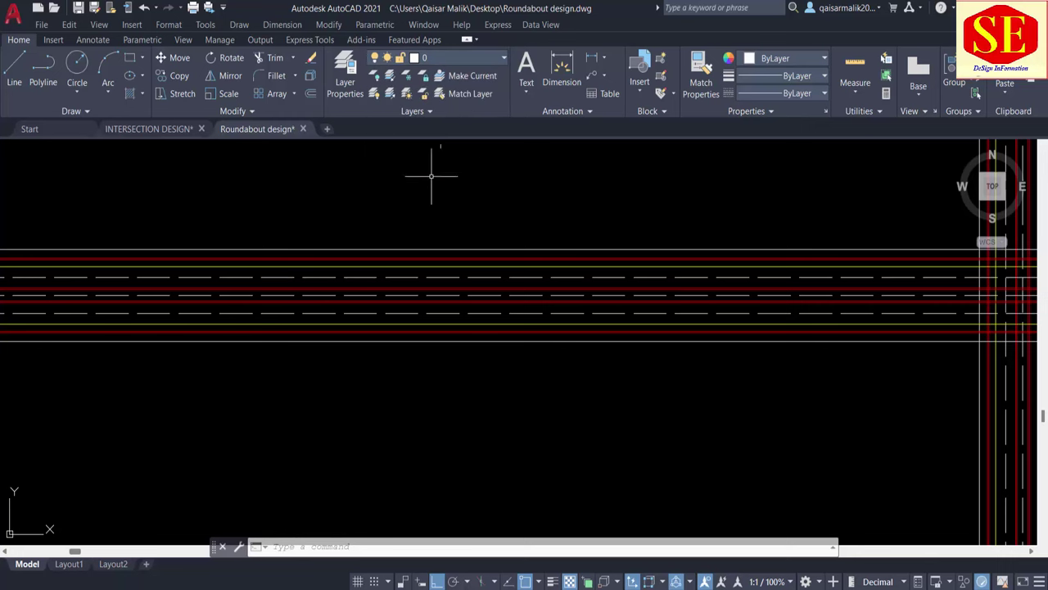
pyautogui.scroll(-2, 393, 258)
pyautogui.moveTo(786, 322)
pyautogui.mouseDown(button='middle')
pyautogui.moveTo(564, 346)
pyautogui.moveTo(499, 295)
pyautogui.mouseUp(button='middle')
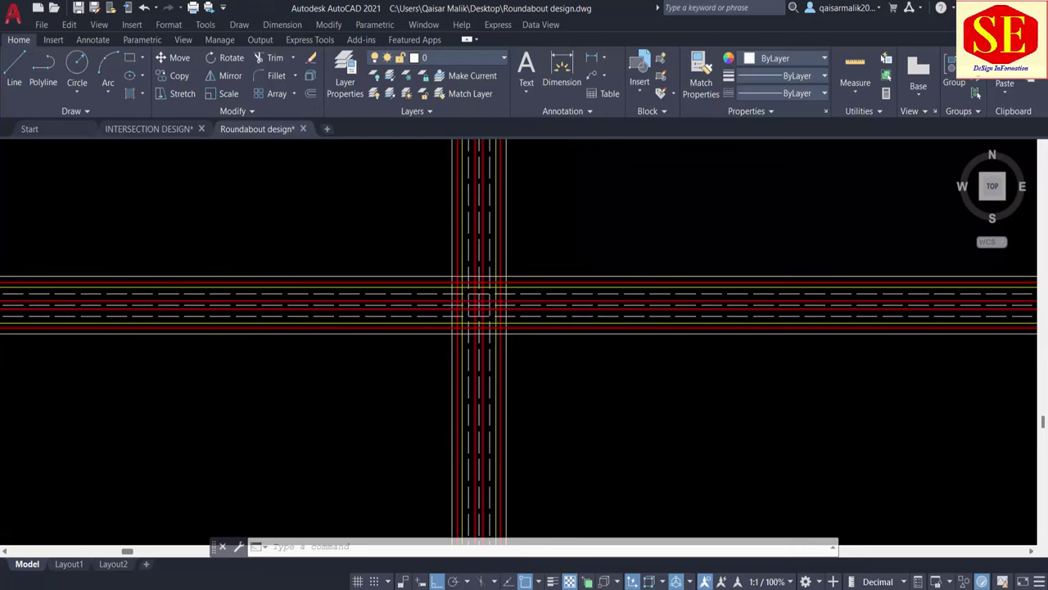
pyautogui.scroll(3, 492, 289)
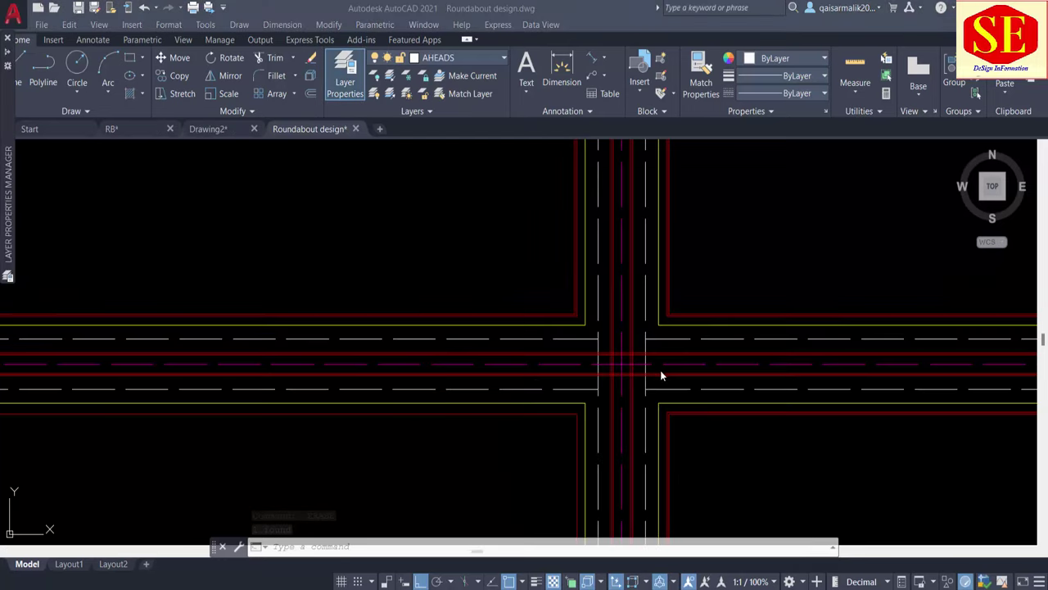
pyautogui.scroll(2, 630, 367)
pyautogui.scroll(1, 627, 358)
pyautogui.scroll(-3, 627, 356)
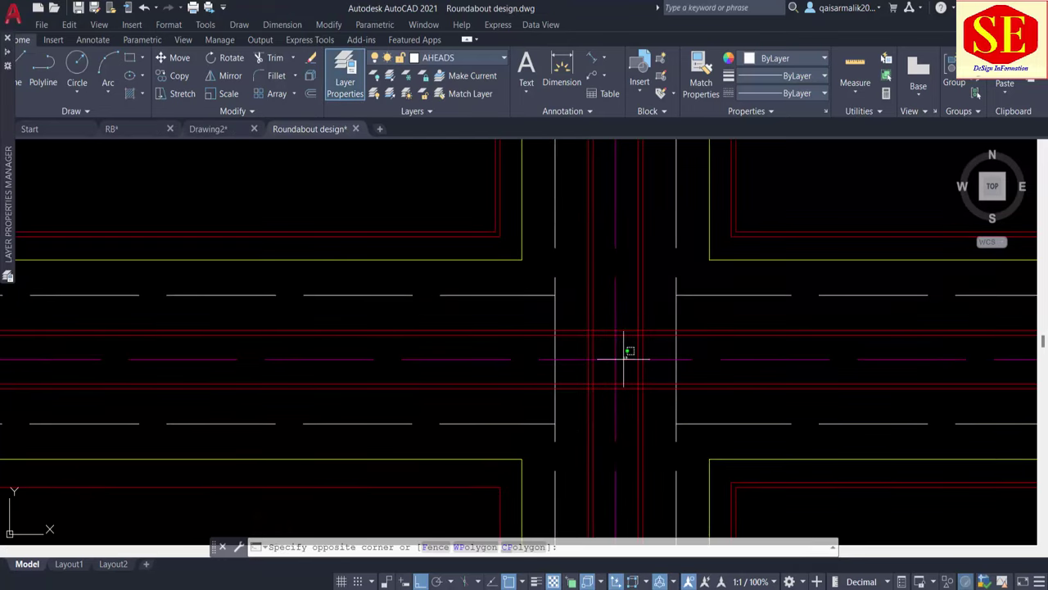
pyautogui.click(632, 351)
pyautogui.click(629, 355)
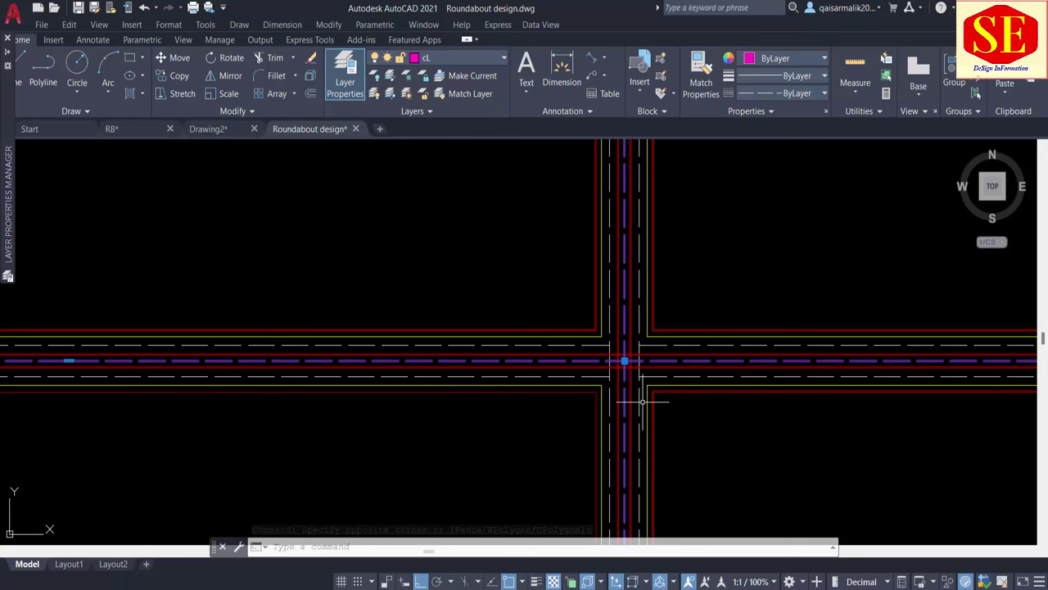
pyautogui.press('Escape')
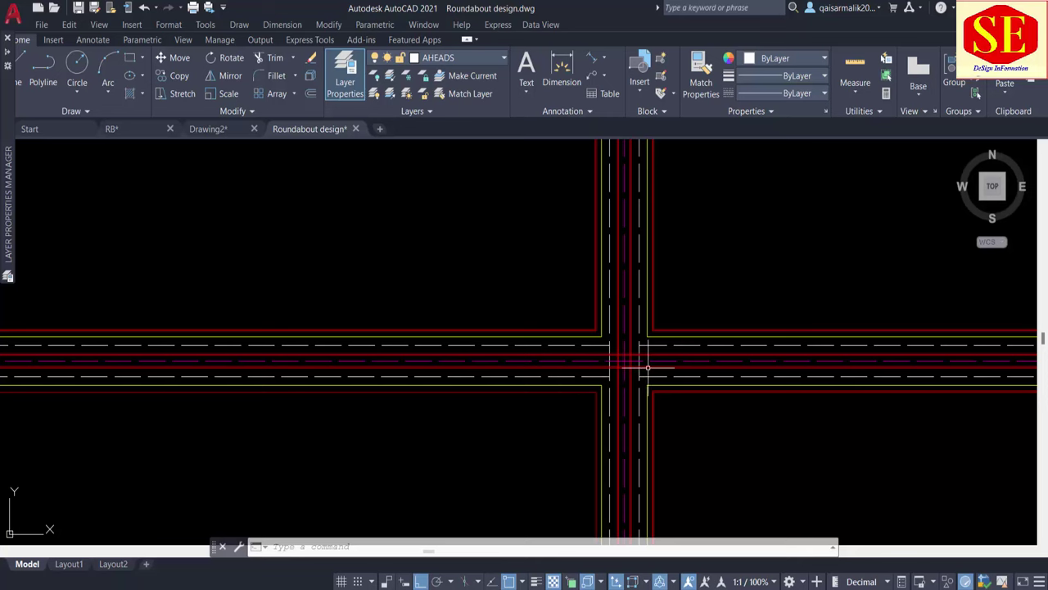
pyautogui.scroll(4, 648, 367)
pyautogui.moveTo(648, 368)
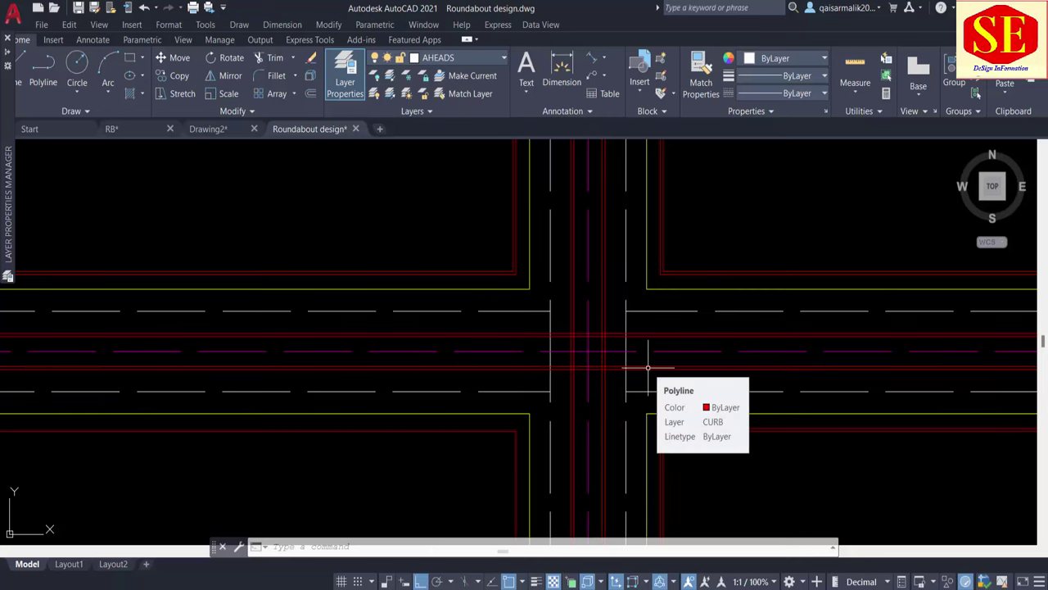
pyautogui.scroll(-2, 648, 367)
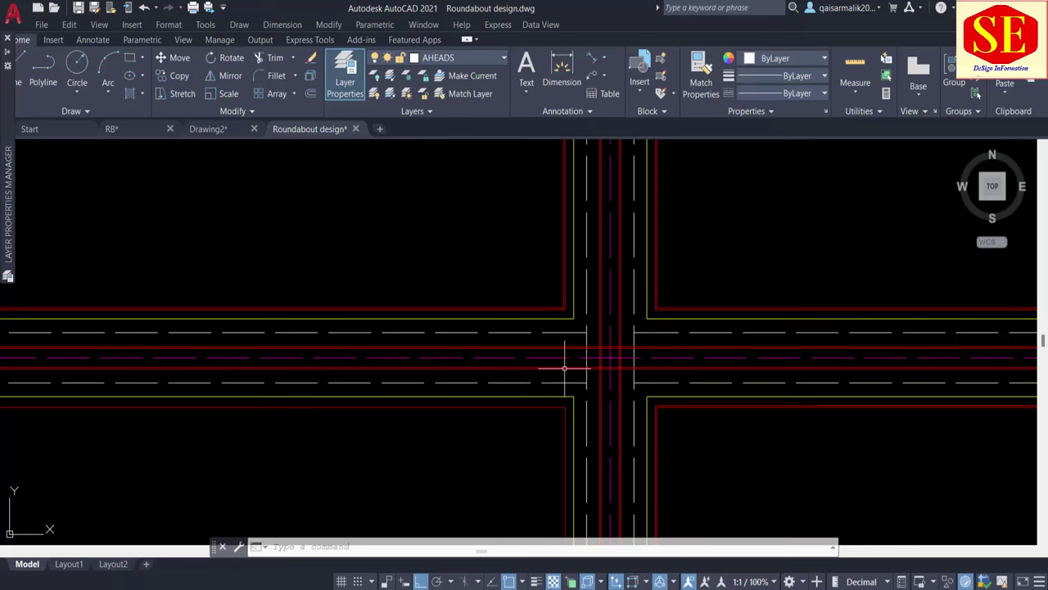
pyautogui.scroll(-2, 571, 332)
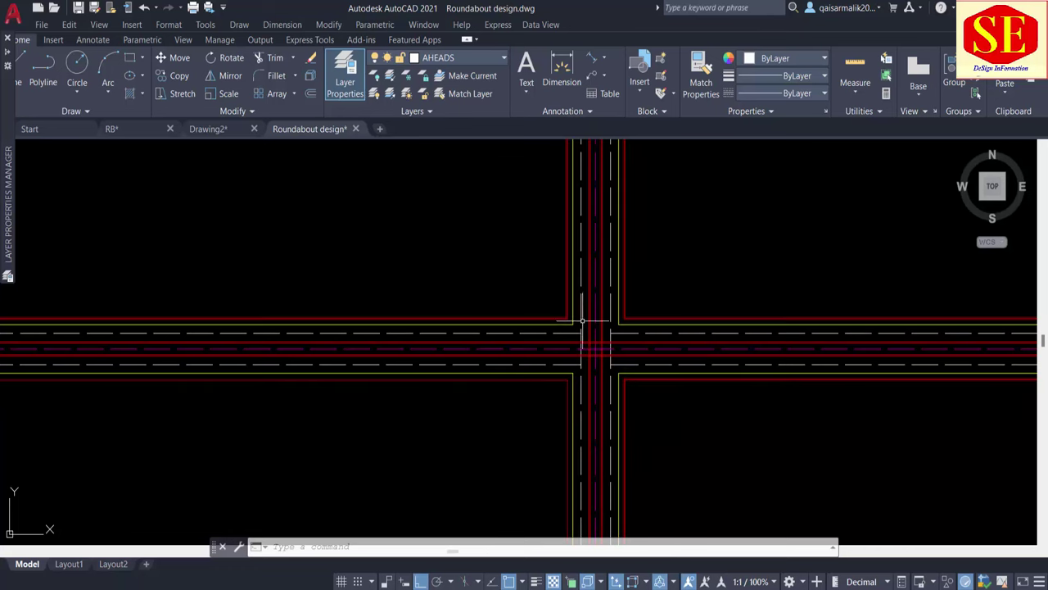
pyautogui.scroll(2, 582, 321)
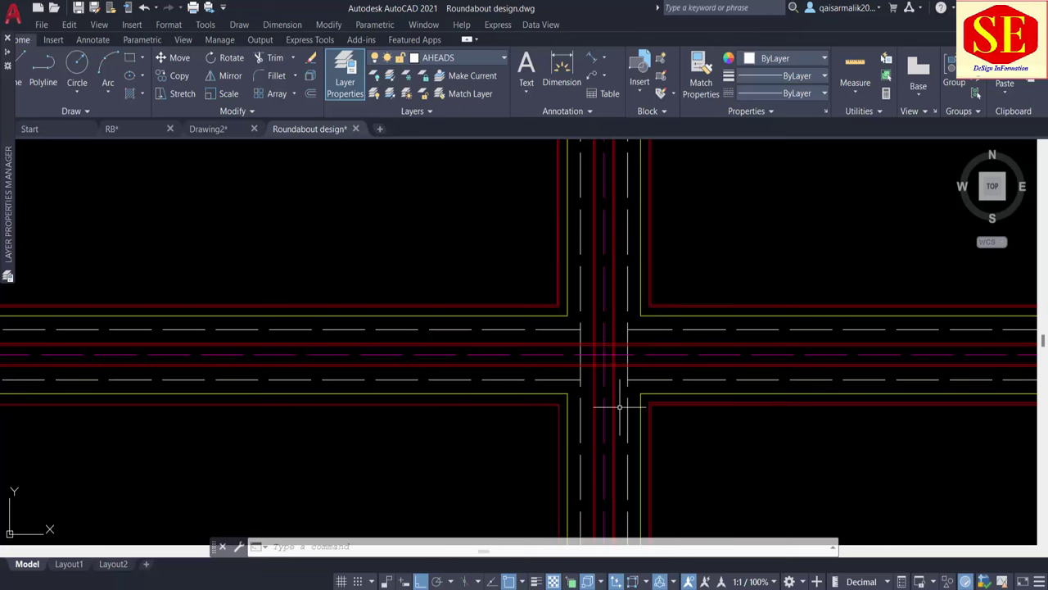
pyautogui.scroll(-2, 606, 393)
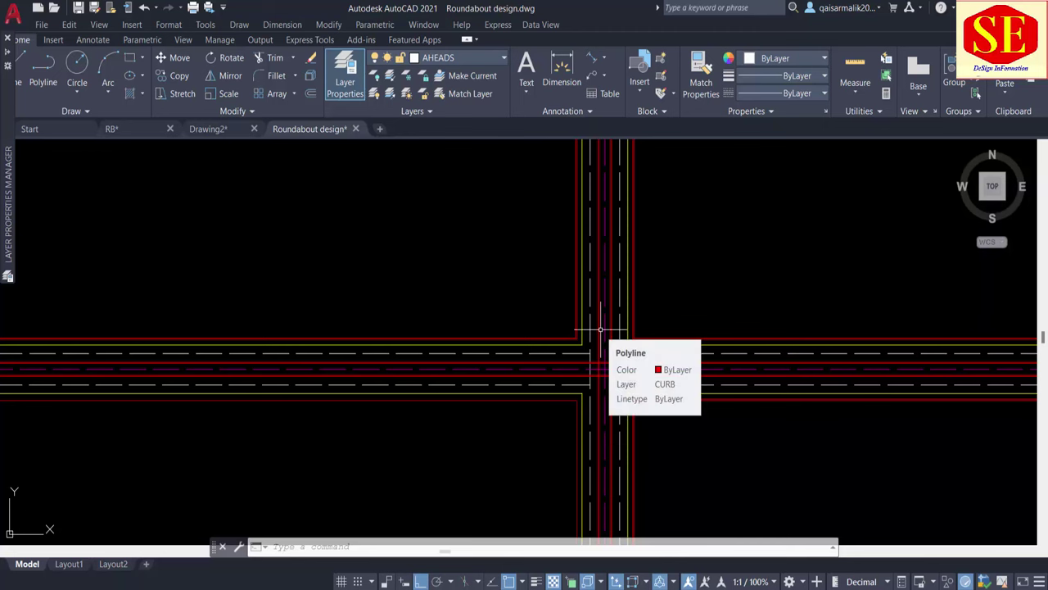
pyautogui.scroll(2, 609, 373)
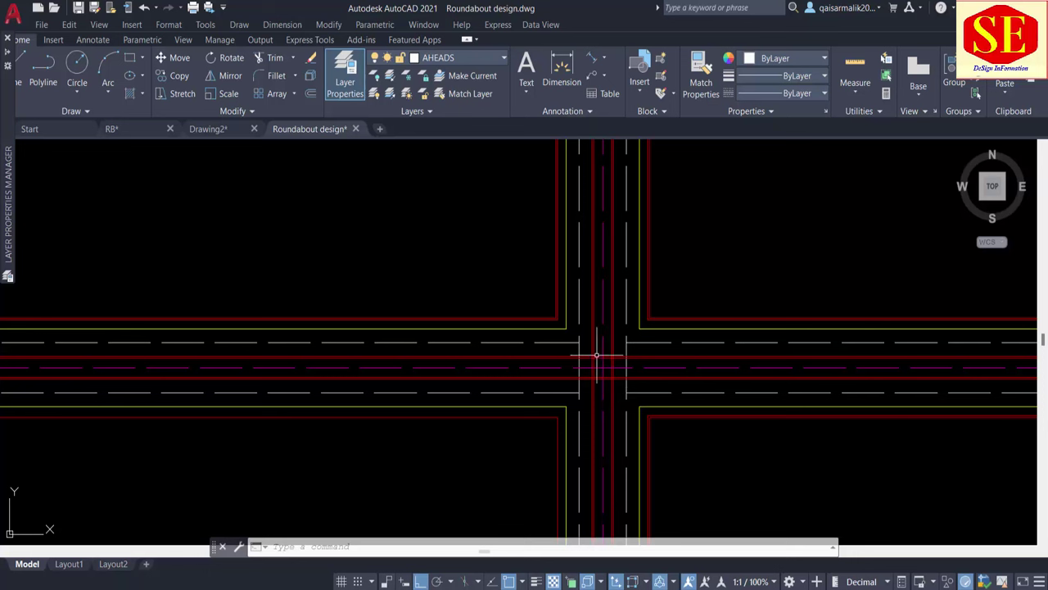
pyautogui.press('Escape')
pyautogui.write('c')
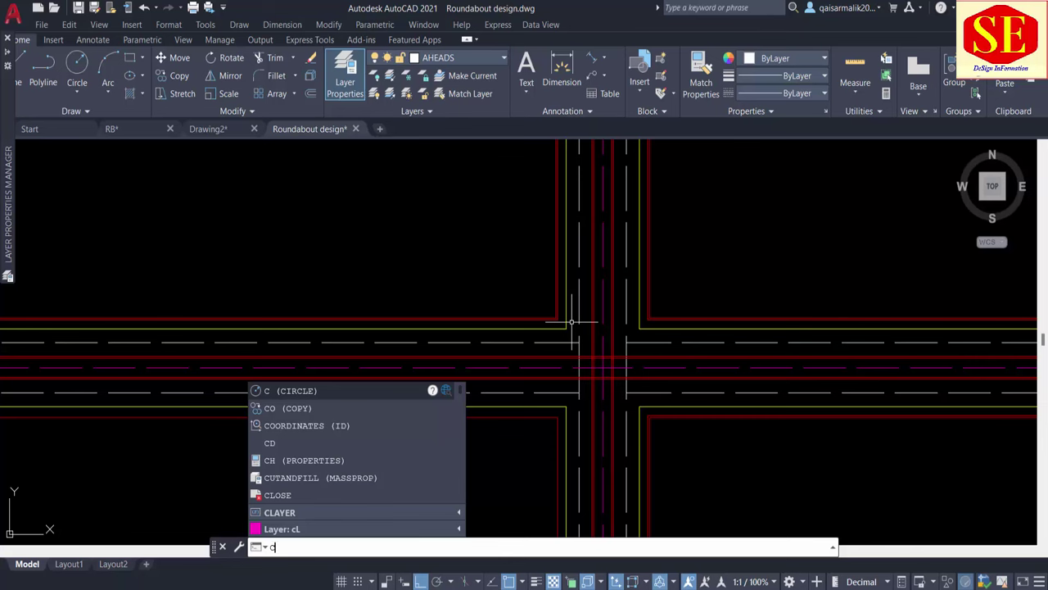
pyautogui.press('Return')
pyautogui.scroll(2, 613, 367)
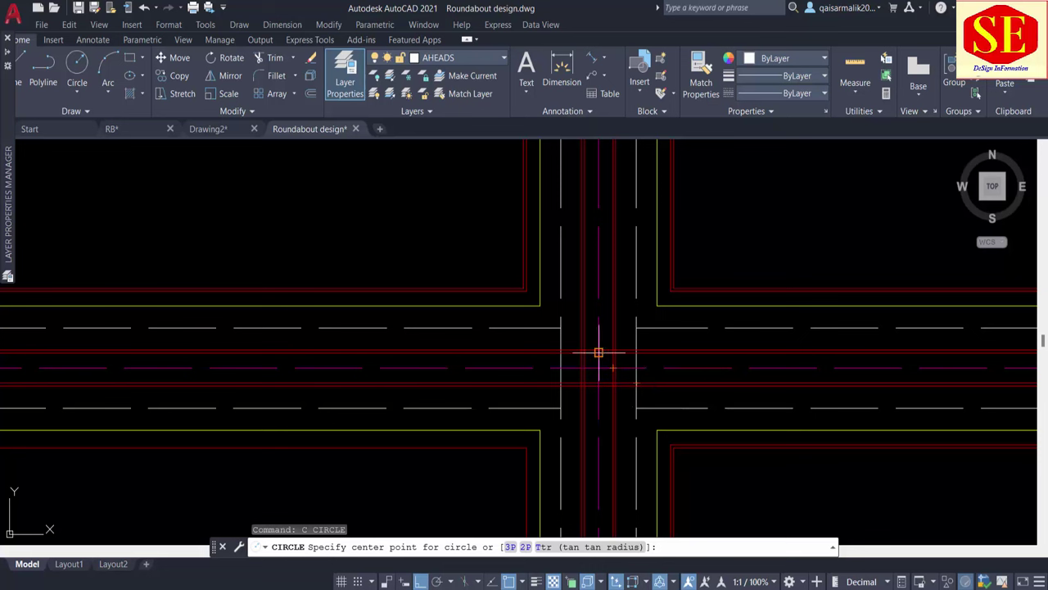
pyautogui.scroll(2, 600, 369)
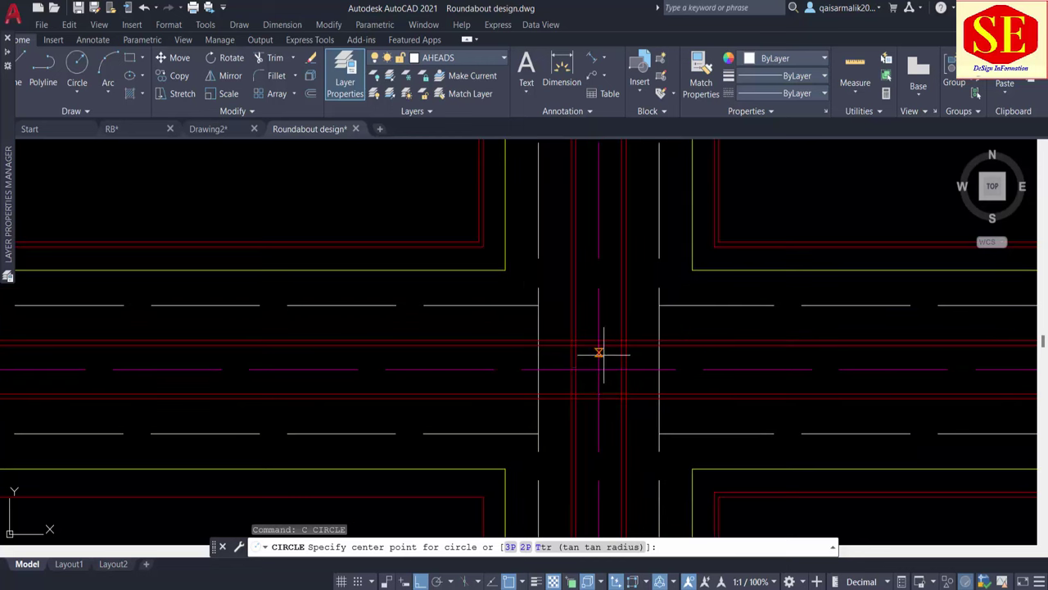
pyautogui.click(599, 368)
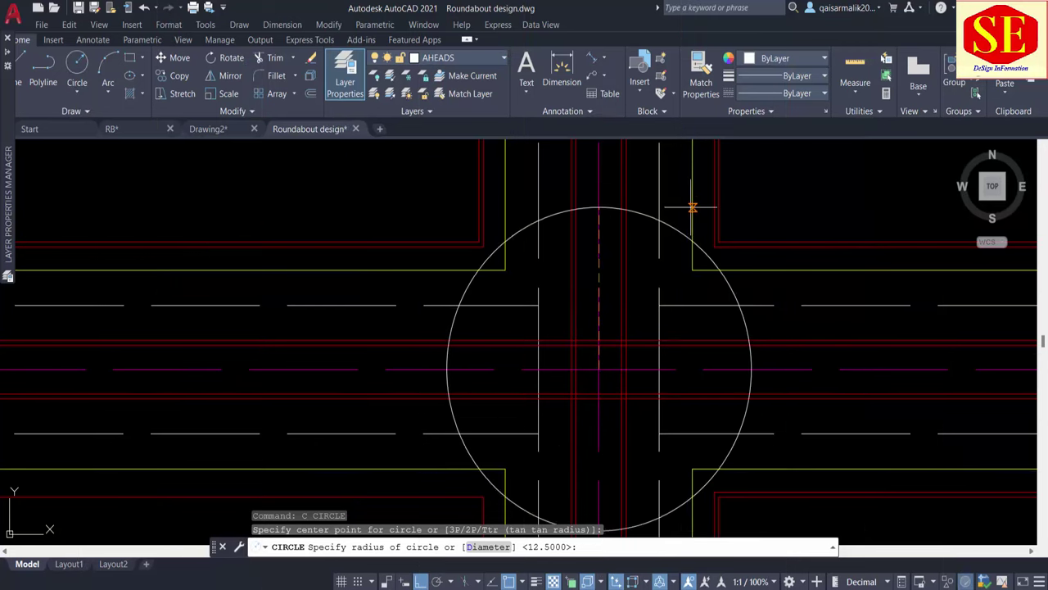
pyautogui.scroll(3, 659, 332)
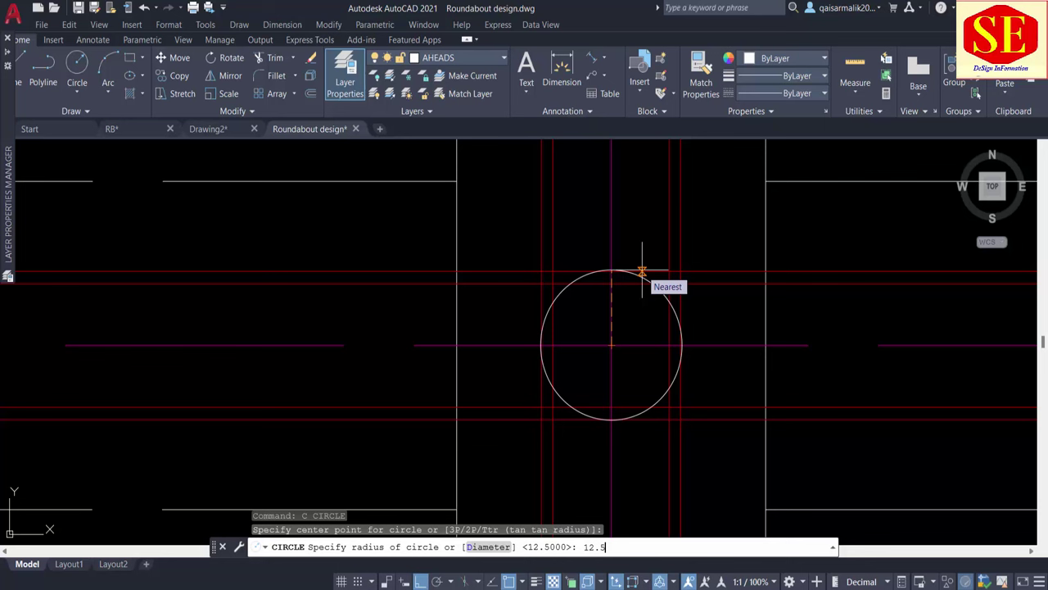
pyautogui.press('Escape')
pyautogui.write('c')
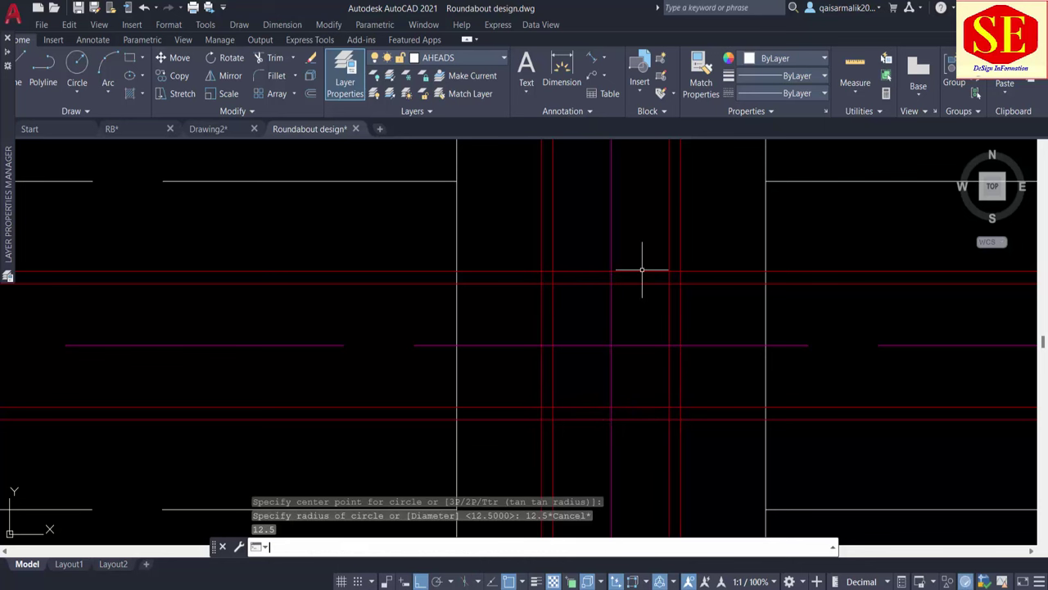
pyautogui.press('Return')
# Draw a diameter-25 circle at the intersection, then delete it as oversized.
pyautogui.click(611, 344)
pyautogui.write('8')
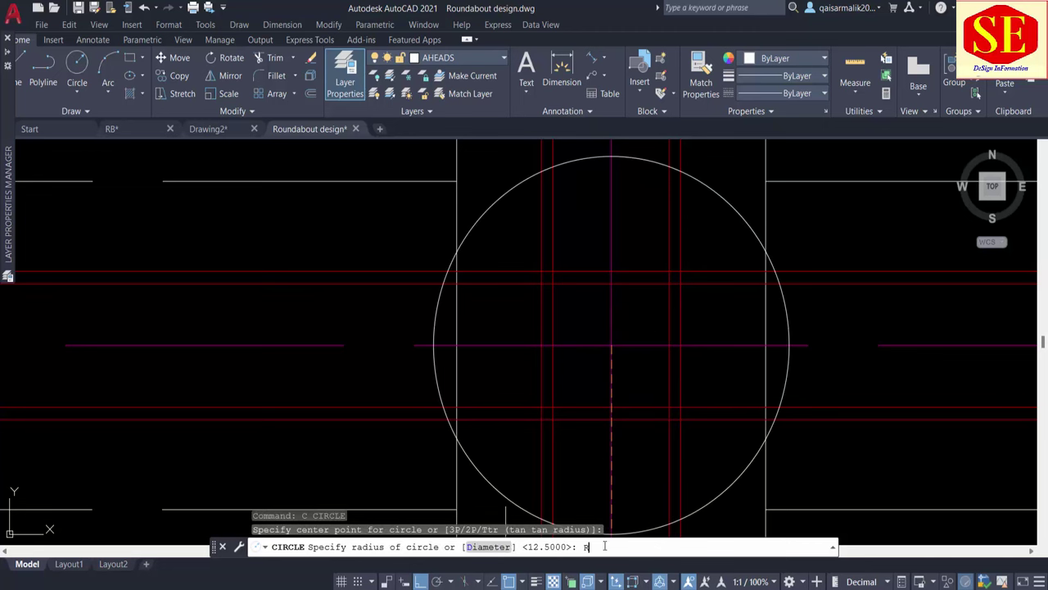
pyautogui.press('Return')
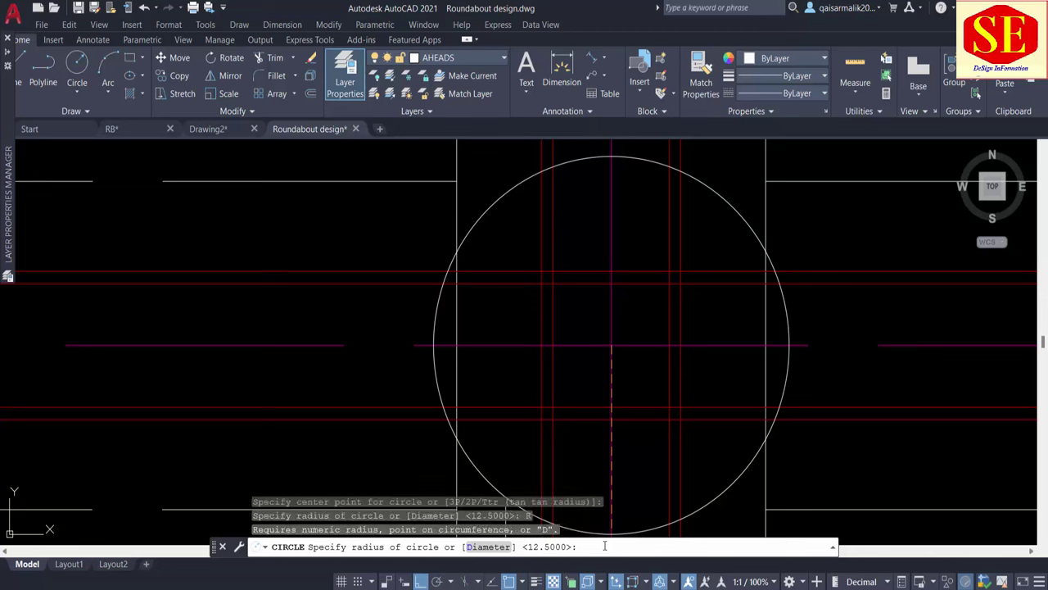
pyautogui.write('12.5')
pyautogui.press('Return')
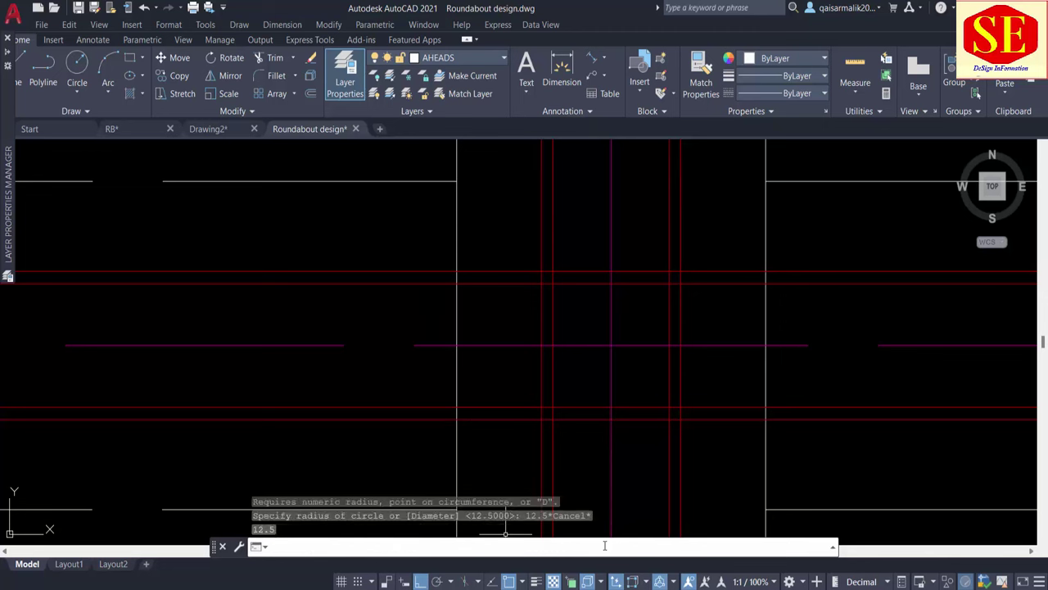
pyautogui.write('c')
pyautogui.press('Return')
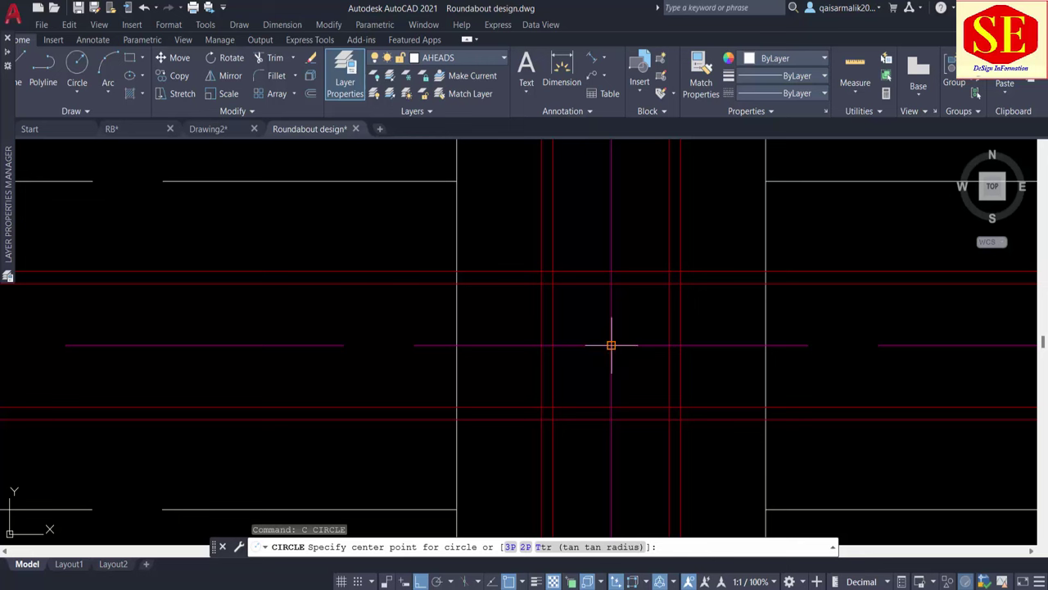
pyautogui.click(612, 345)
pyautogui.press('Return')
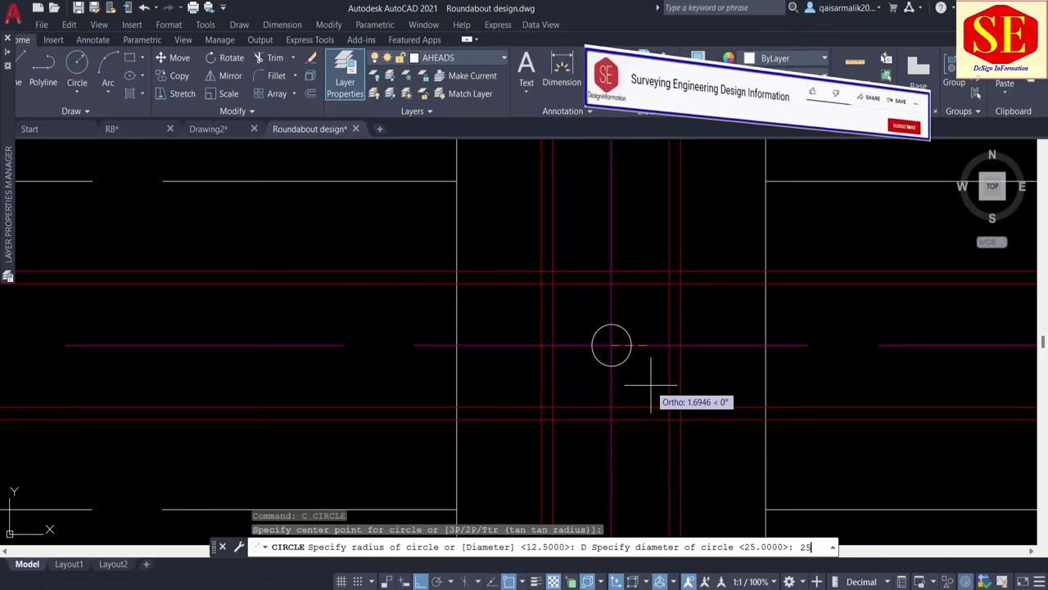
pyautogui.write('25')
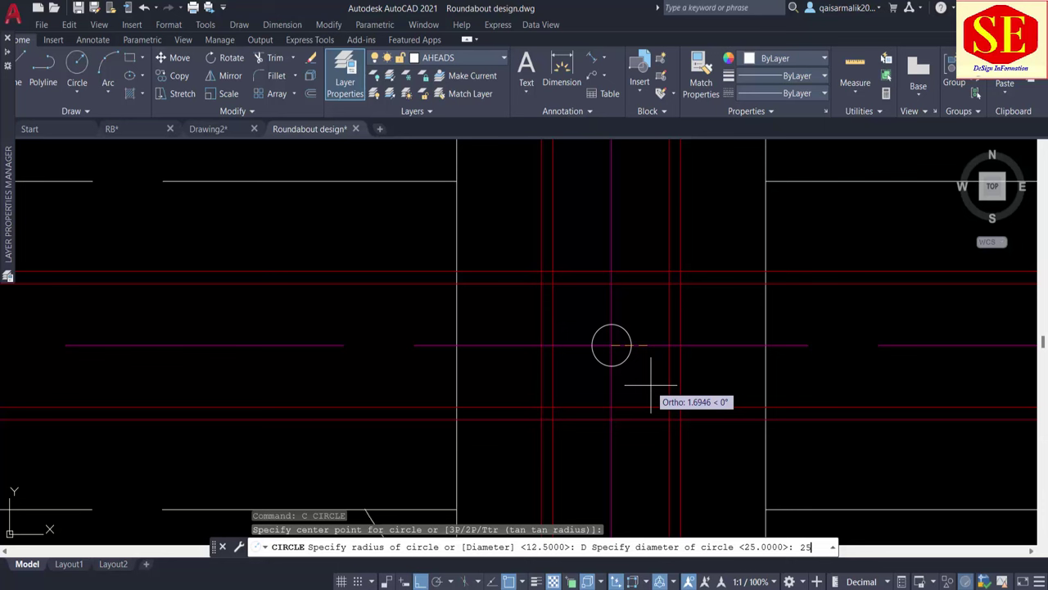
pyautogui.press('Return')
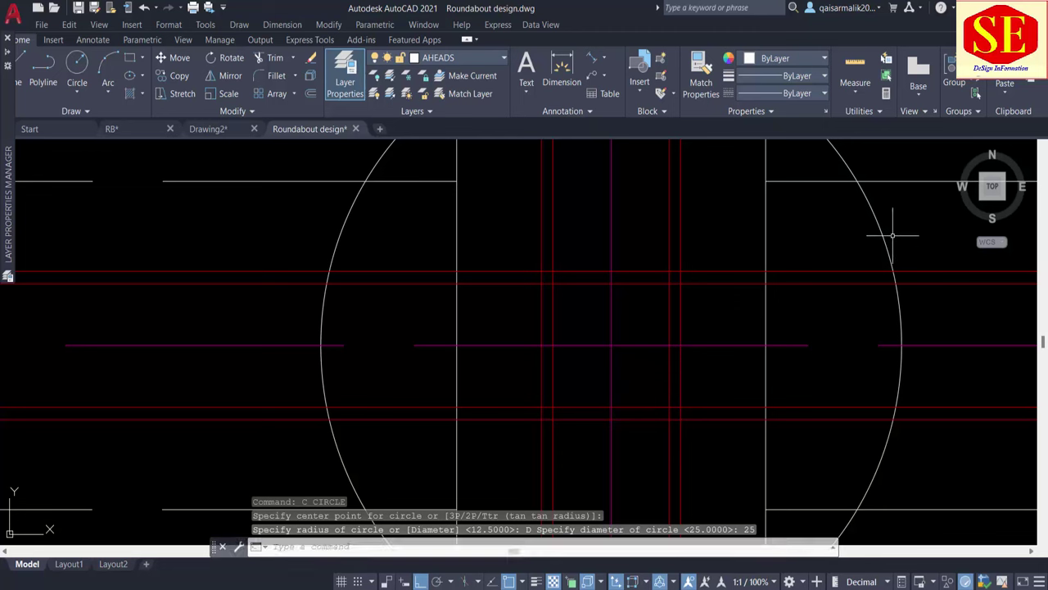
pyautogui.click(884, 228)
pyautogui.click(872, 212)
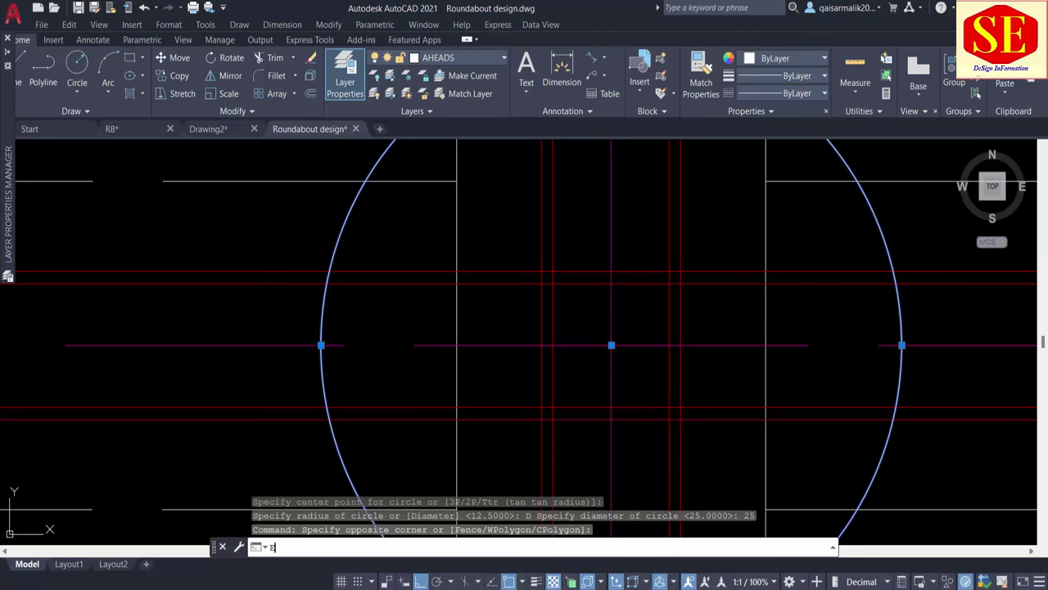
pyautogui.press('Delete')
# Draw a radius 12.5 circle centred on the centreline intersection.
pyautogui.write('c')
pyautogui.press('Return')
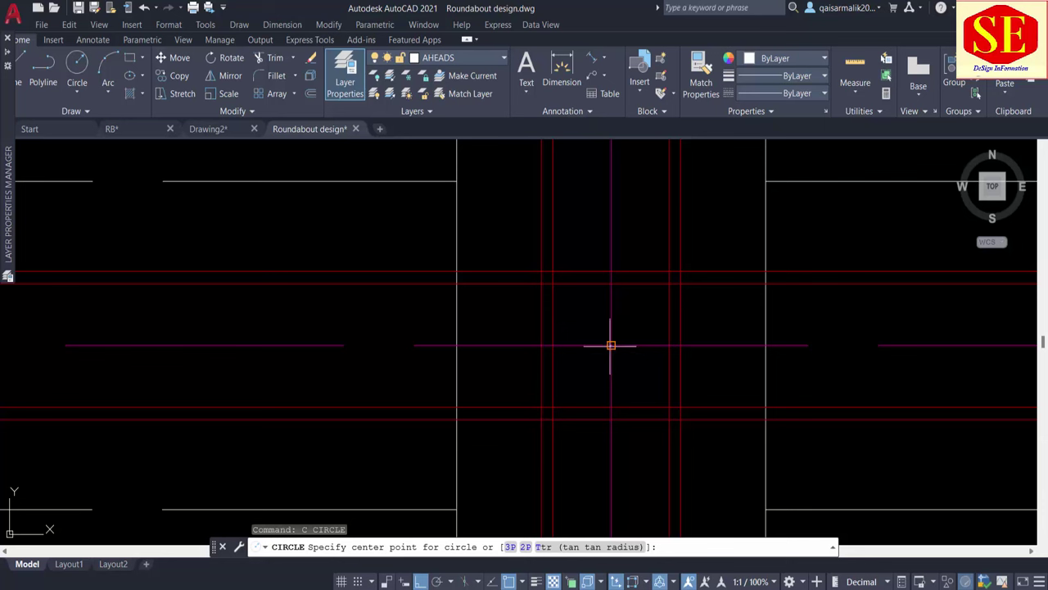
pyautogui.click(612, 344)
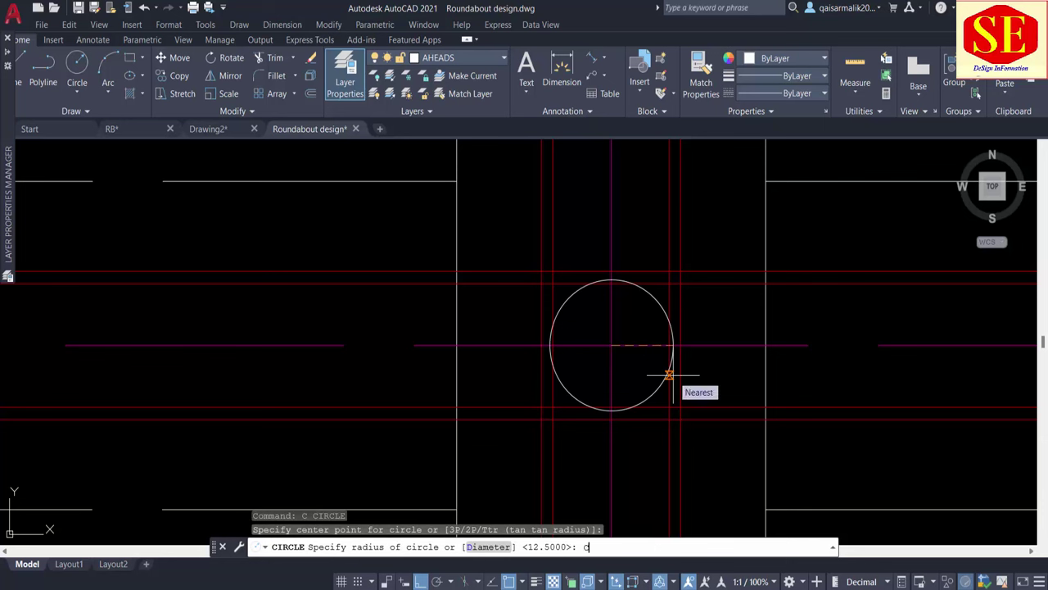
pyautogui.press('Return')
pyautogui.write('12.5')
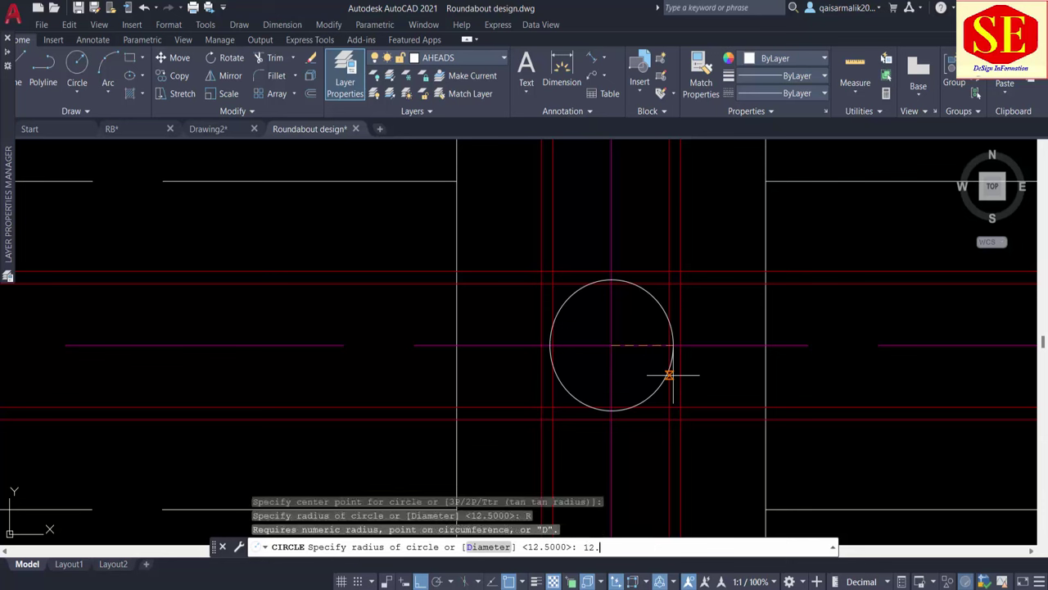
pyautogui.press('Return')
pyautogui.scroll(-4, 569, 346)
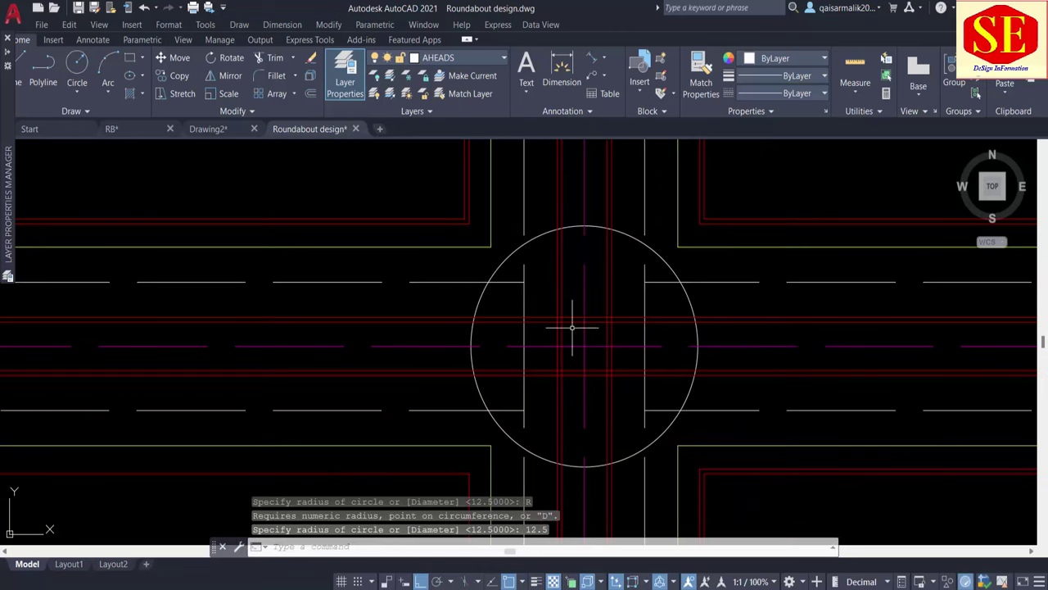
pyautogui.click(607, 58)
pyautogui.click(609, 199)
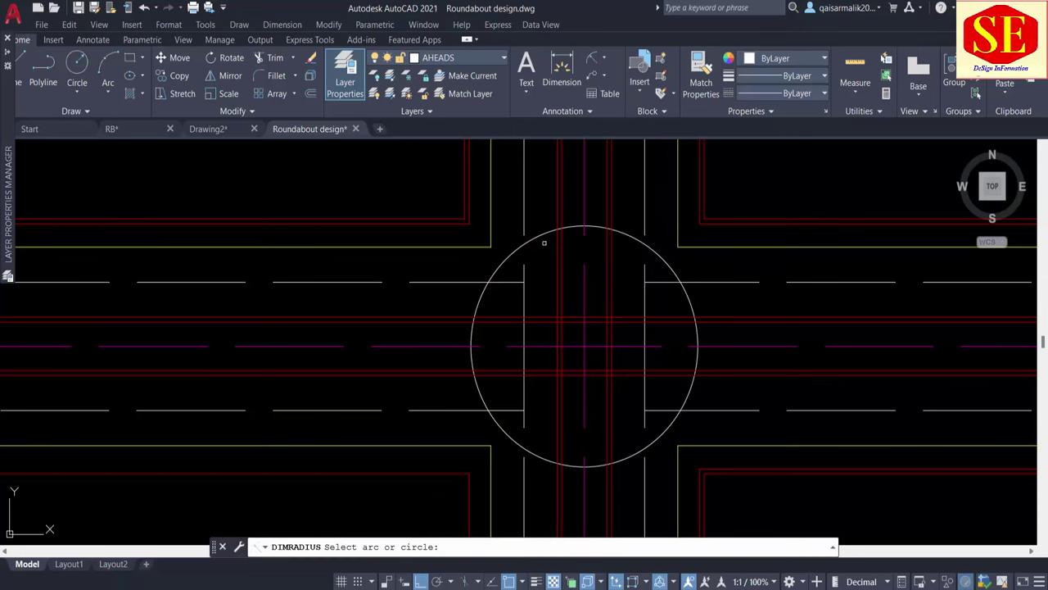
pyautogui.click(533, 237)
pyautogui.scroll(4, 533, 237)
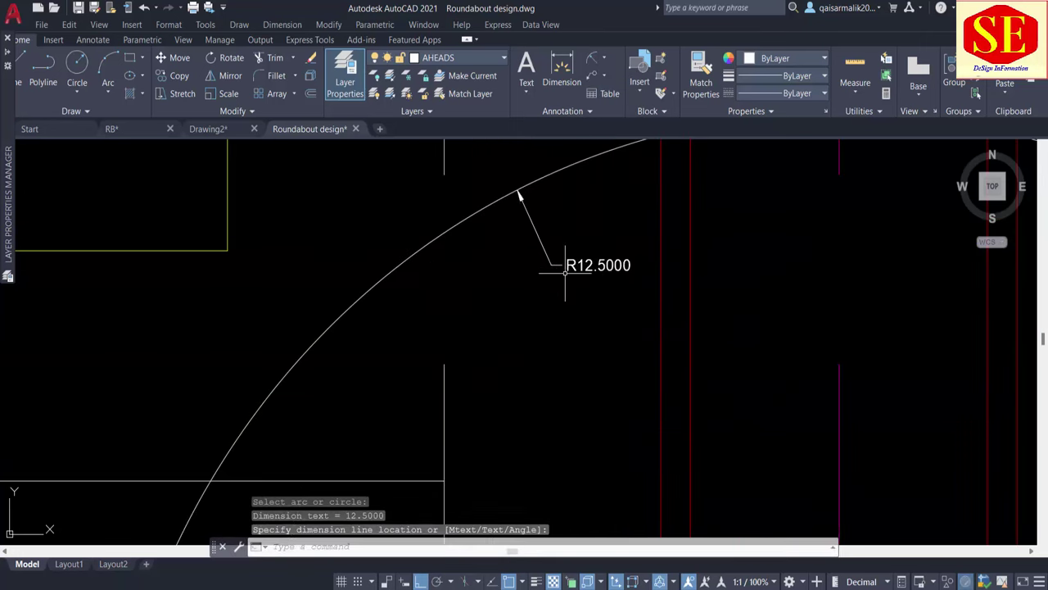
pyautogui.scroll(2, 541, 246)
pyautogui.click(604, 57)
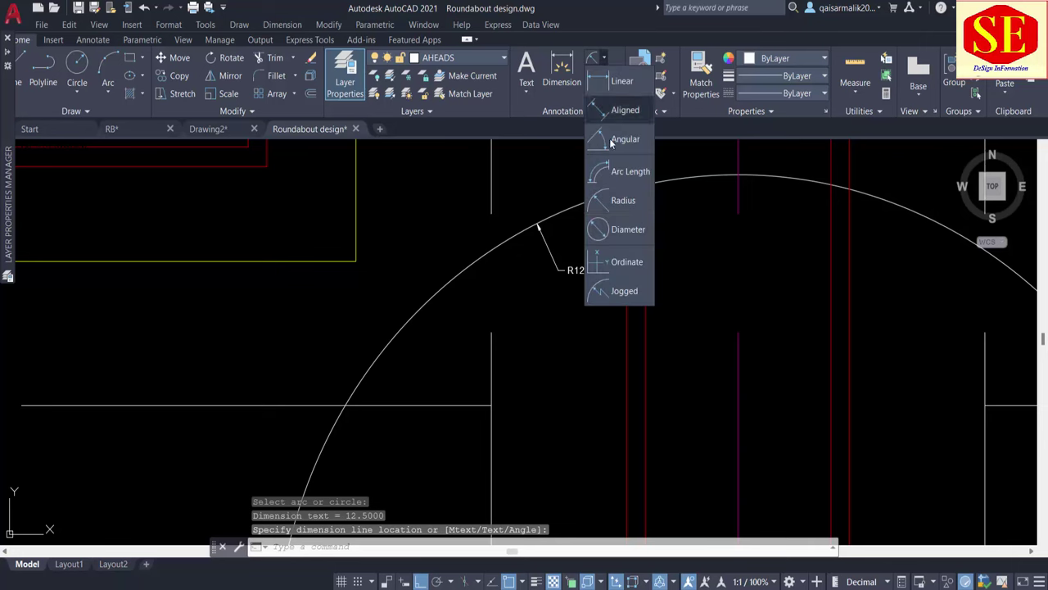
pyautogui.click(615, 231)
pyautogui.click(482, 260)
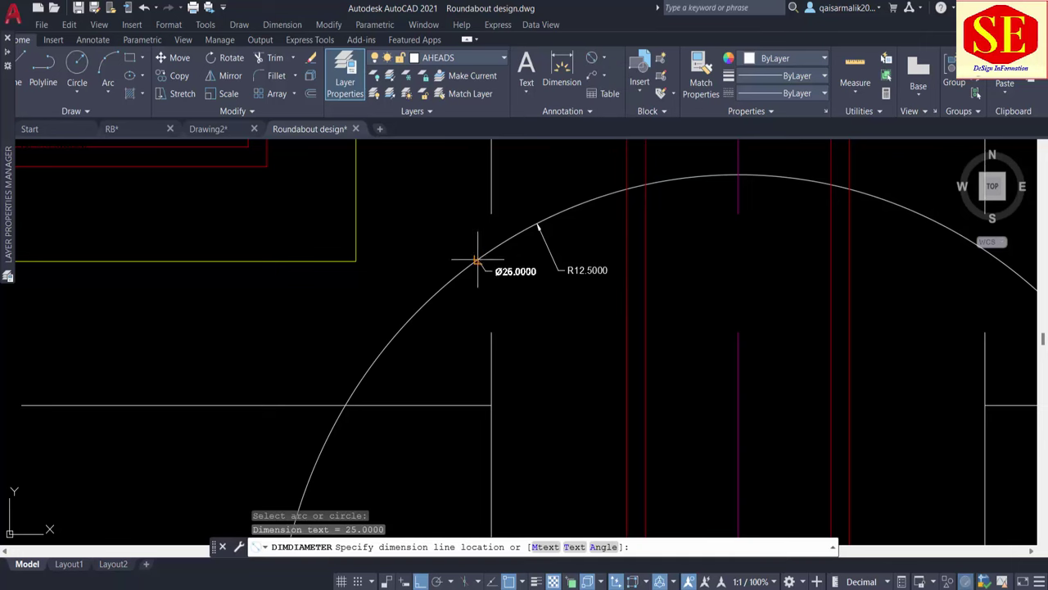
pyautogui.scroll(1, 480, 270)
pyautogui.scroll(-1, 499, 300)
pyautogui.scroll(-4, 530, 299)
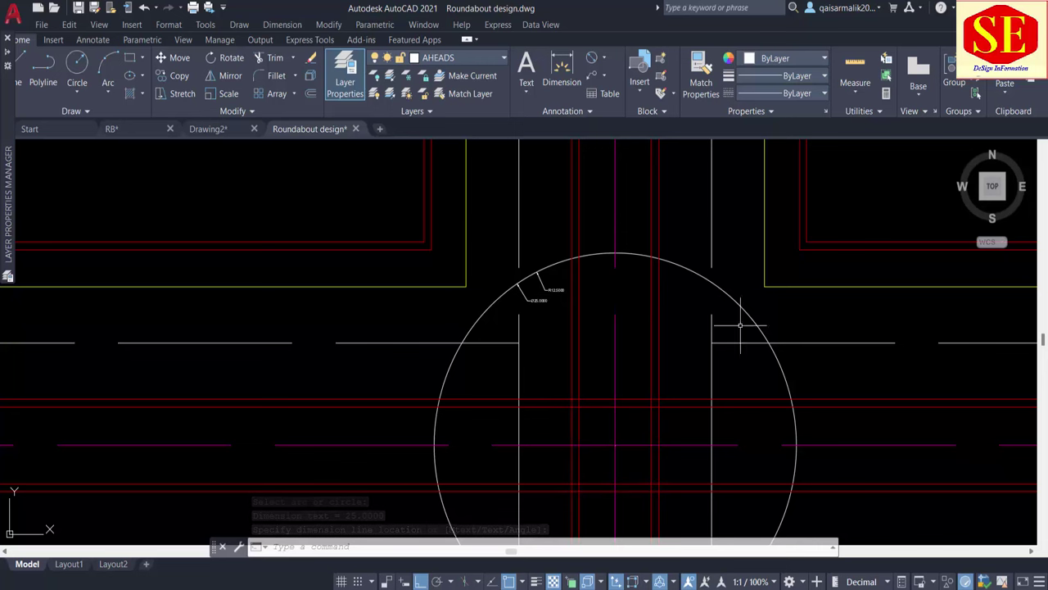
pyautogui.scroll(-2, 740, 327)
pyautogui.moveTo(744, 374)
pyautogui.mouseDown(button='middle')
pyautogui.moveTo(694, 384)
pyautogui.moveTo(663, 325)
pyautogui.mouseUp(button='middle')
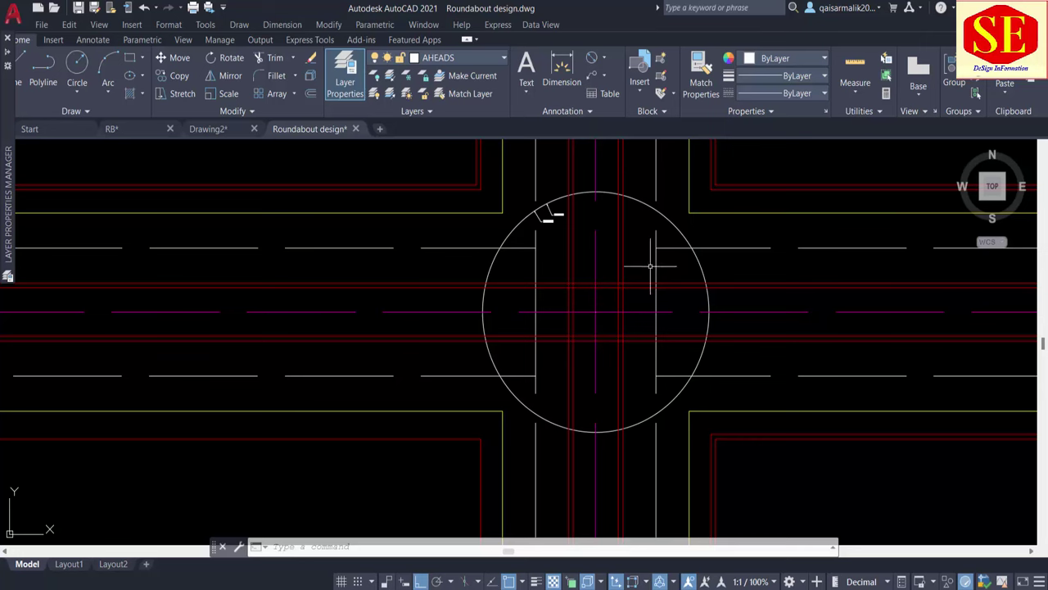
pyautogui.scroll(5, 545, 221)
pyautogui.scroll(-4, 600, 279)
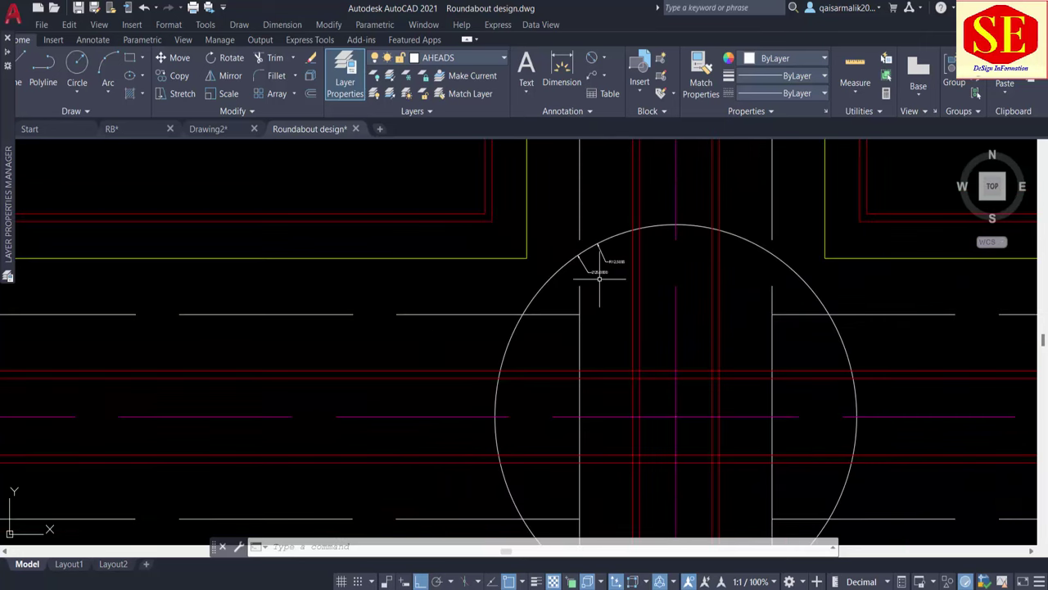
# Offset the roundabout circle by 2.5 to create a second concentric ring.
pyautogui.write('o')
pyautogui.press('Return')
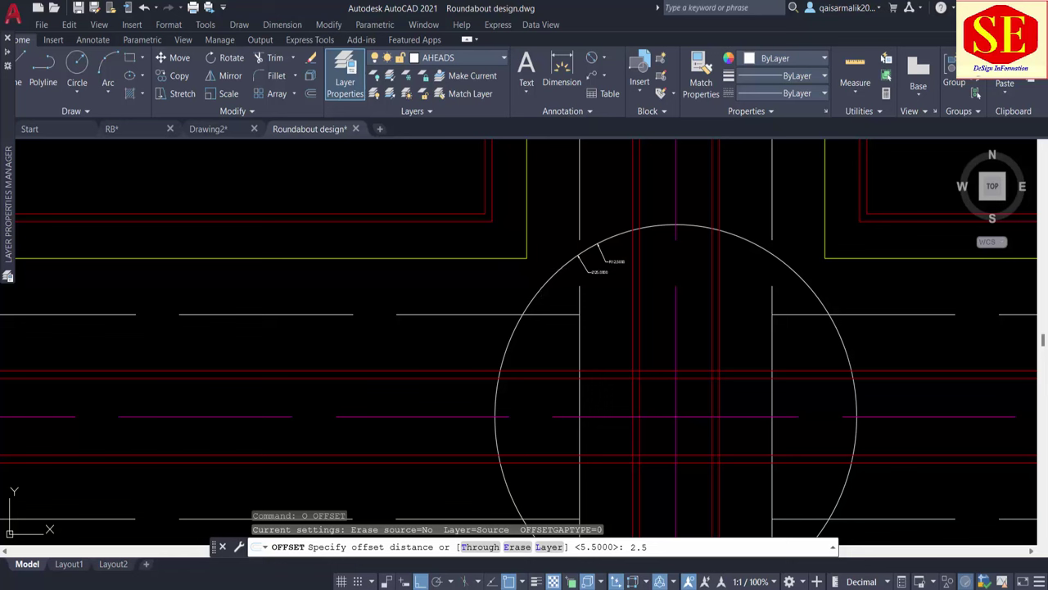
pyautogui.press('Return')
pyautogui.click(533, 290)
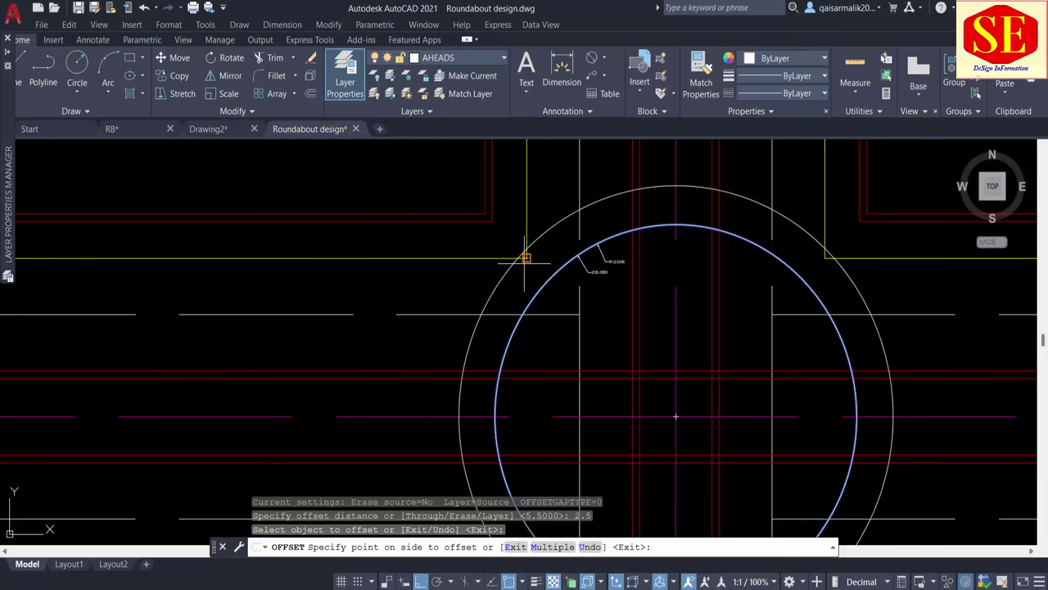
pyautogui.click(526, 258)
pyautogui.press('Escape')
# Select and inspect the new circle, the left dashed lane line and the outer circle.
pyautogui.click(532, 244)
pyautogui.scroll(-5, 629, 237)
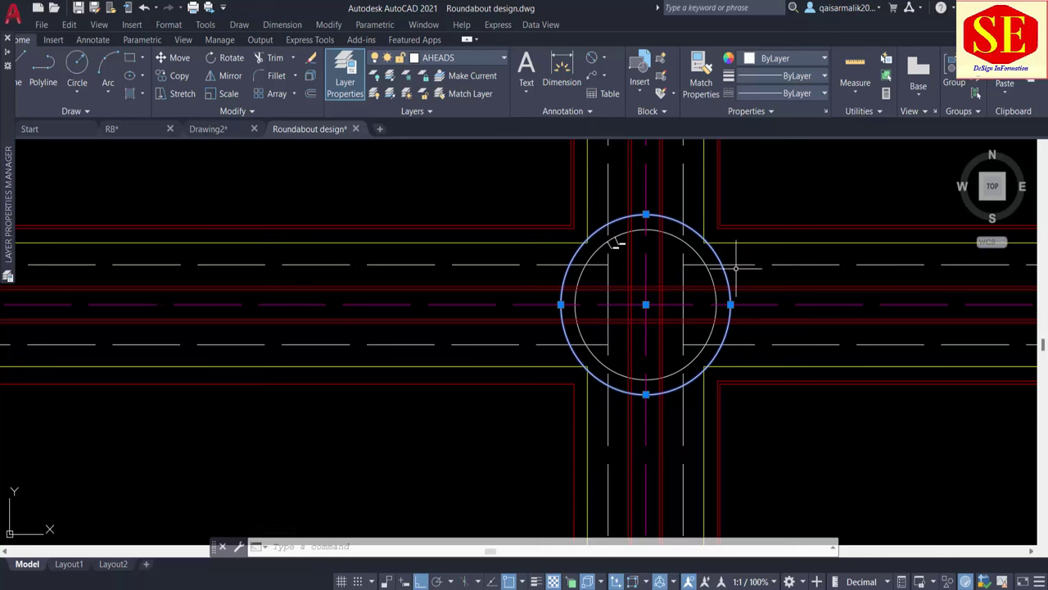
pyautogui.press('Escape')
pyautogui.click(223, 264)
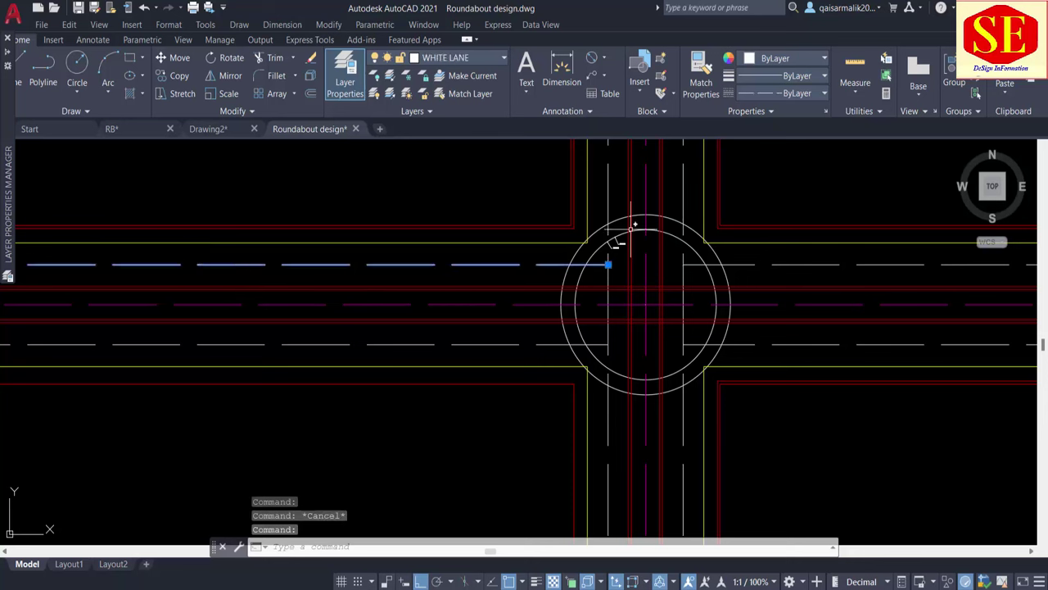
pyautogui.click(604, 228)
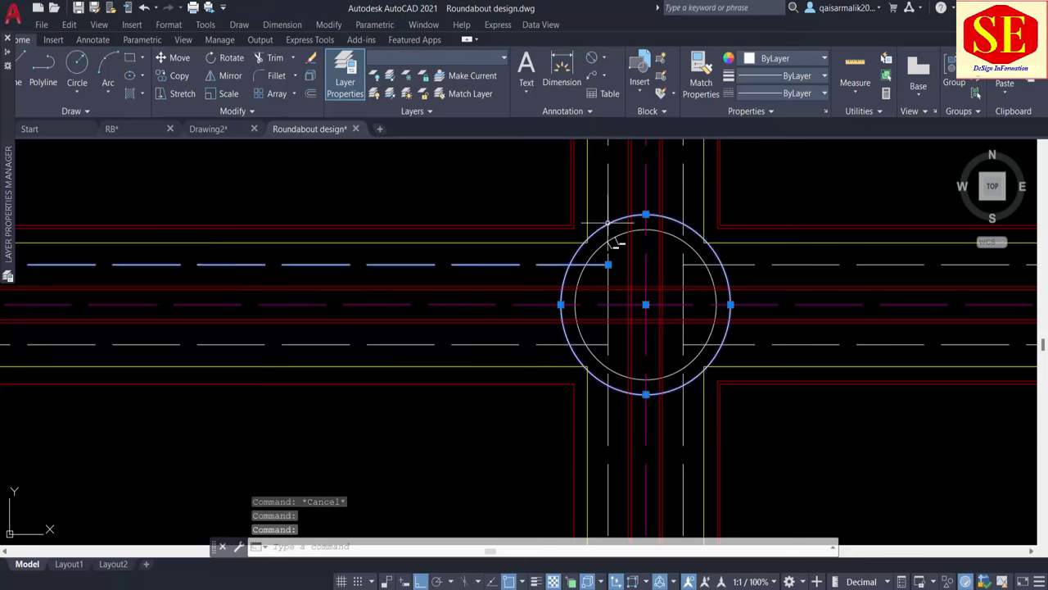
pyautogui.press('Escape')
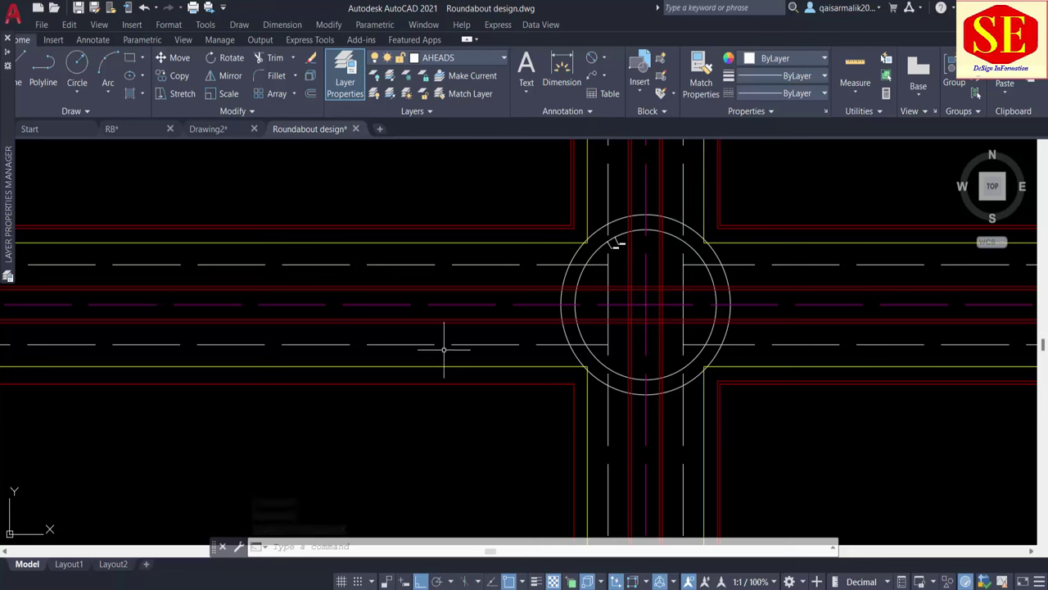
pyautogui.click(616, 386)
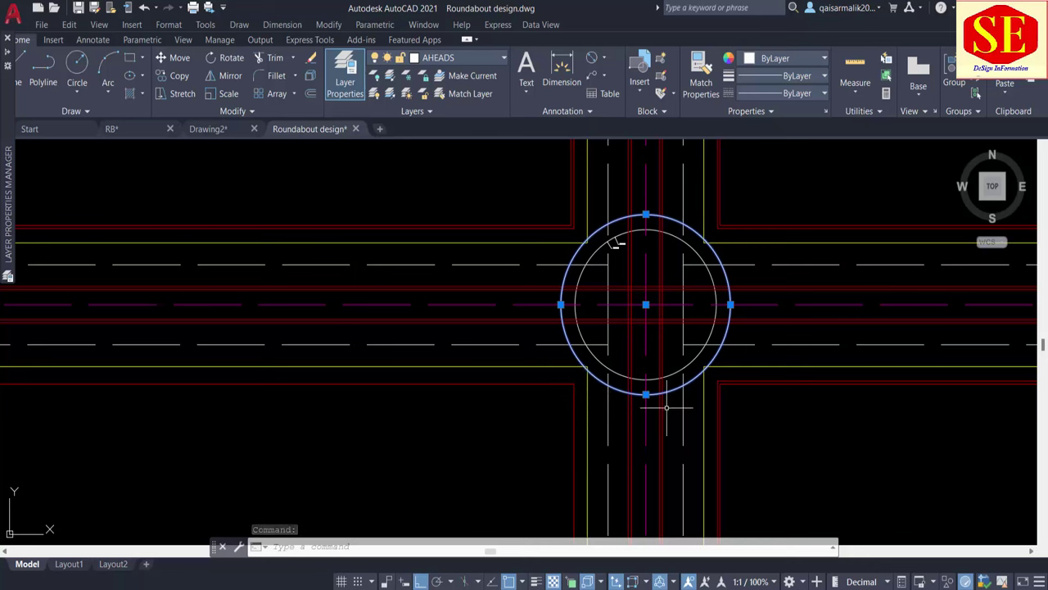
pyautogui.press('Escape')
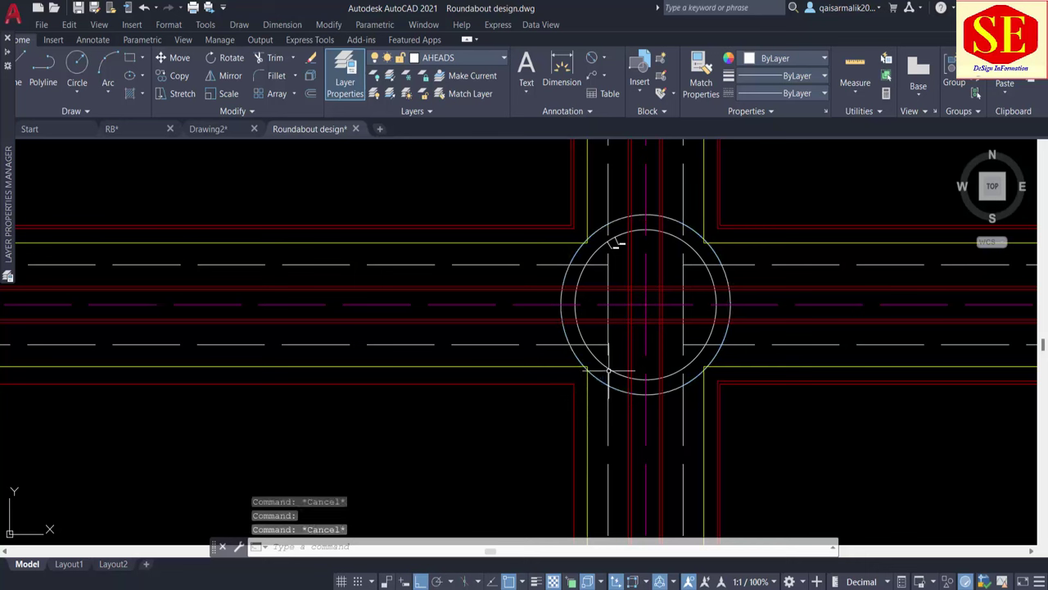
pyautogui.click(603, 387)
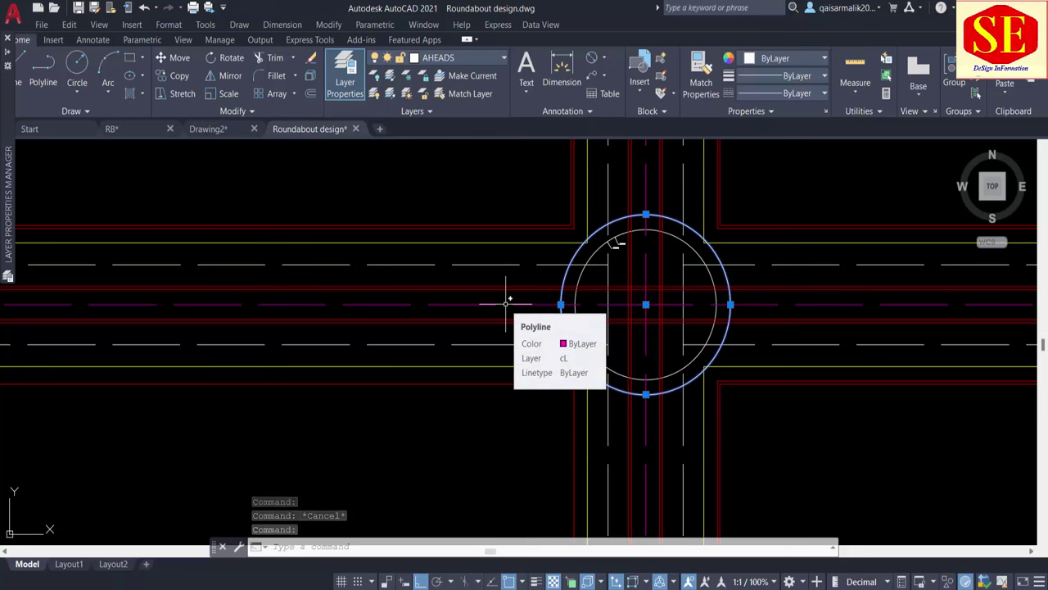
pyautogui.press('Escape')
pyautogui.scroll(2, 574, 210)
# Offset the circle outward by 6.5 to add a third ring.
pyautogui.write('o')
pyautogui.press('Return')
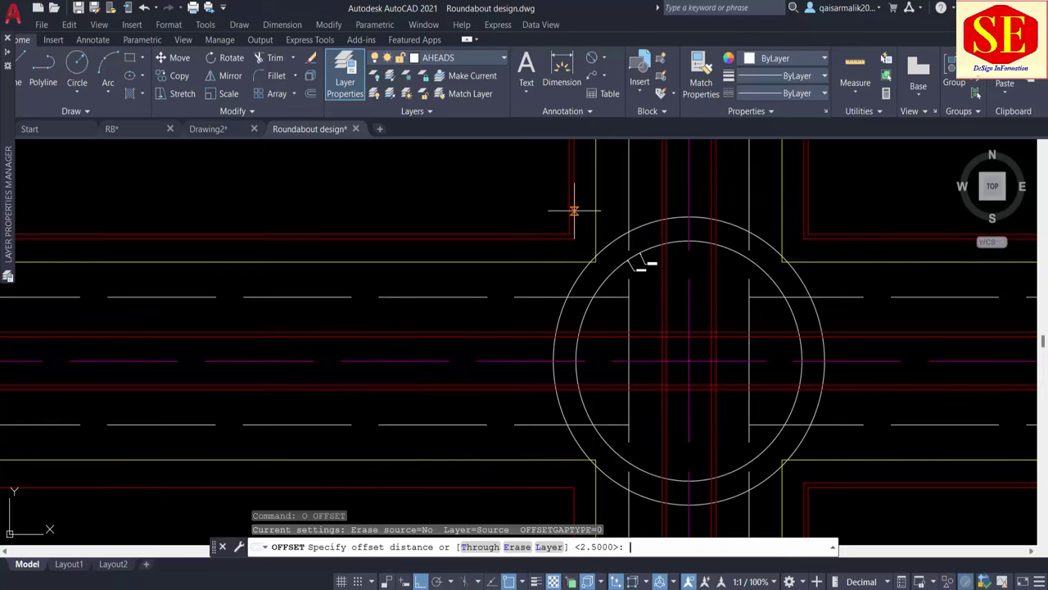
pyautogui.write('6.5')
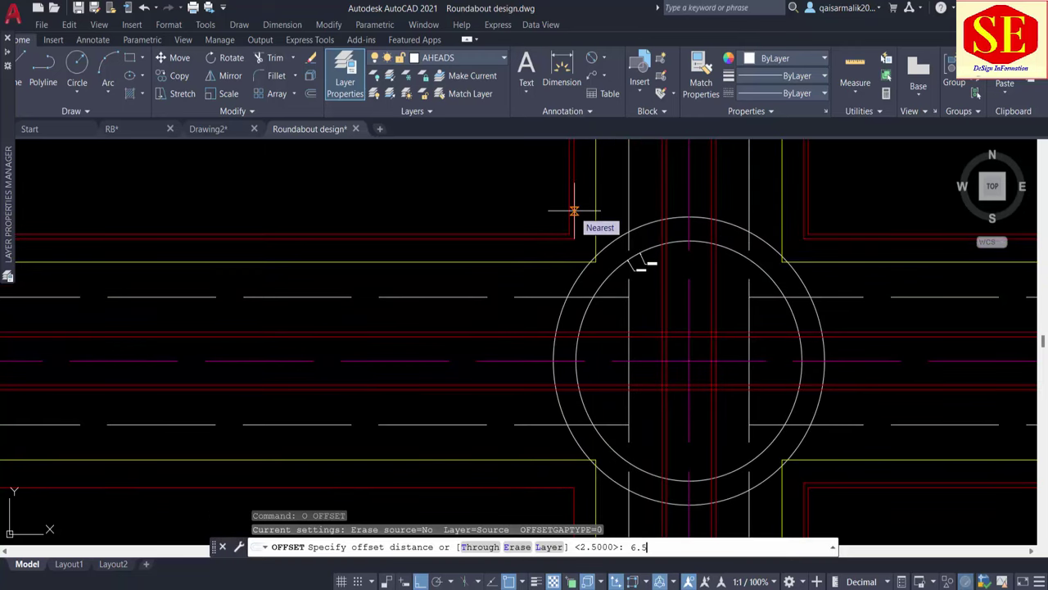
pyautogui.press('Return')
pyautogui.click(641, 263)
pyautogui.click(640, 261)
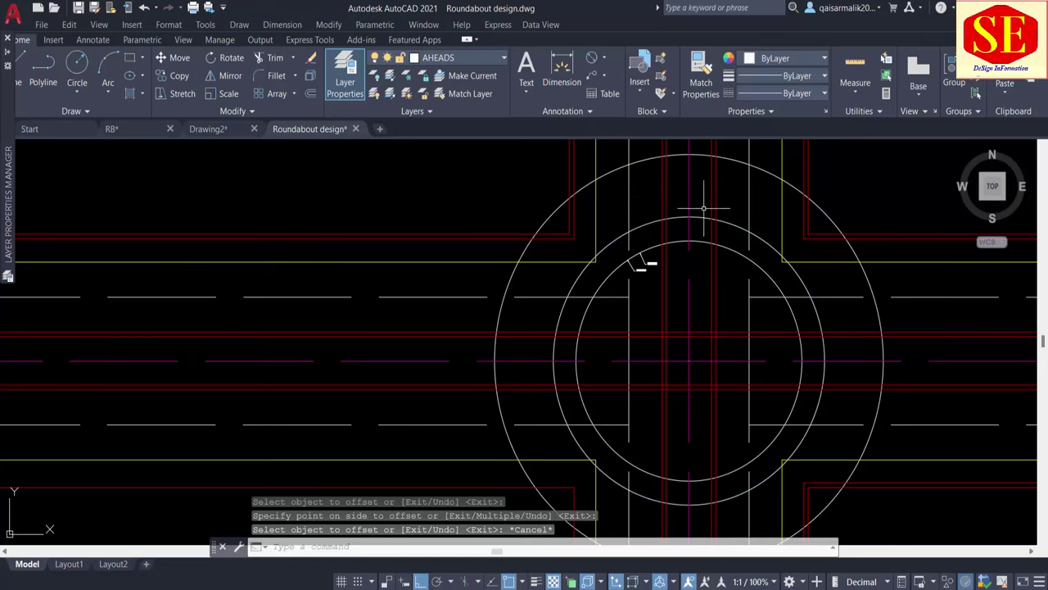
pyautogui.press('Escape')
pyautogui.scroll(-2, 647, 235)
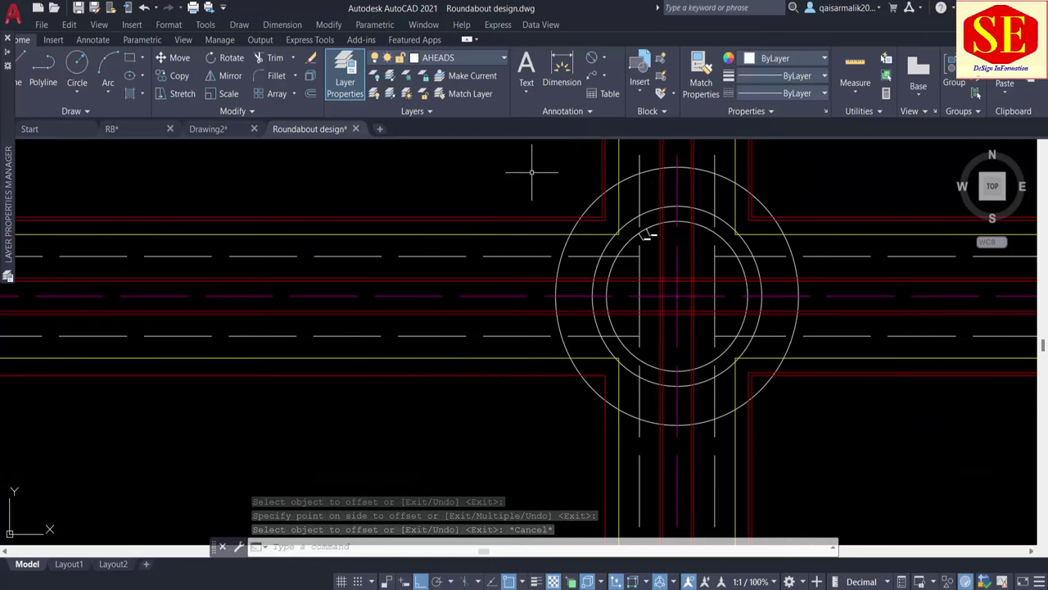
pyautogui.click(604, 57)
# Add an aligned 3.6500 dimension from the upper lane line to the red road line.
pyautogui.click(606, 110)
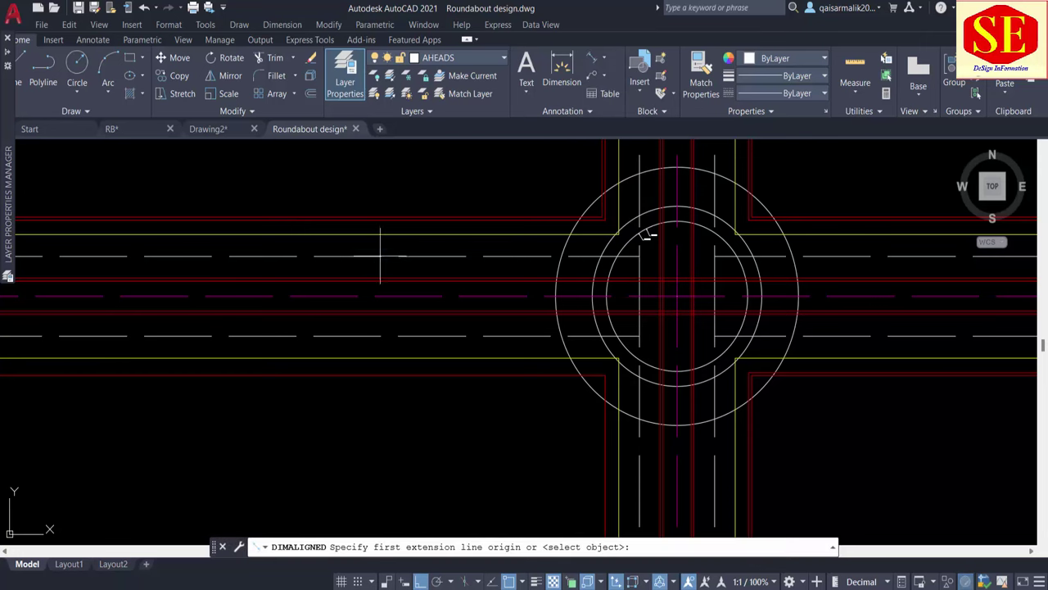
pyautogui.click(374, 256)
pyautogui.click(375, 279)
pyautogui.scroll(5, 374, 274)
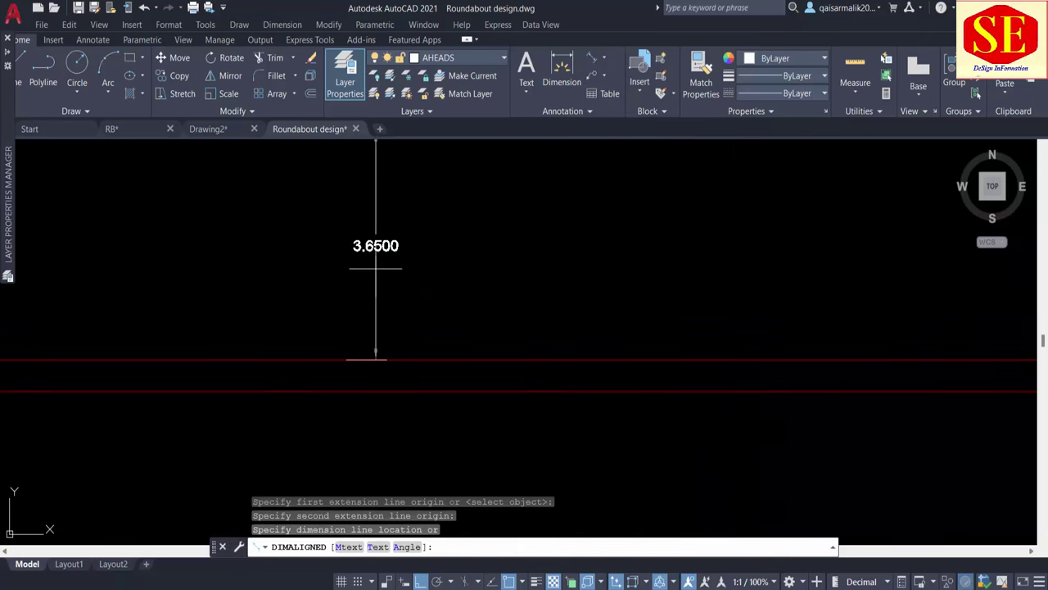
pyautogui.click(375, 268)
pyautogui.scroll(-2, 375, 268)
pyautogui.scroll(-2, 375, 268)
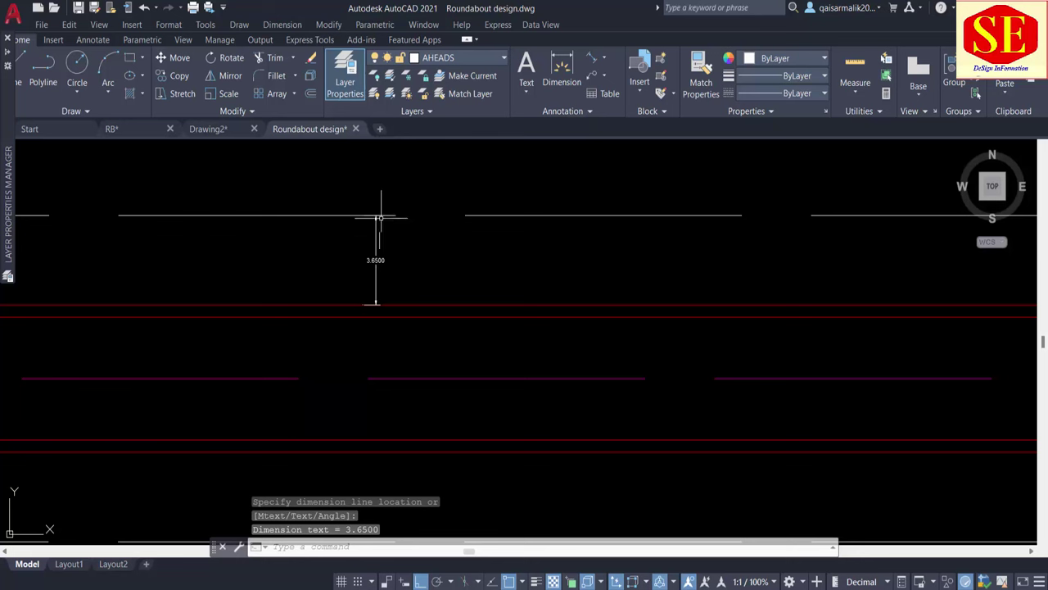
pyautogui.click(352, 214)
pyautogui.press('Escape')
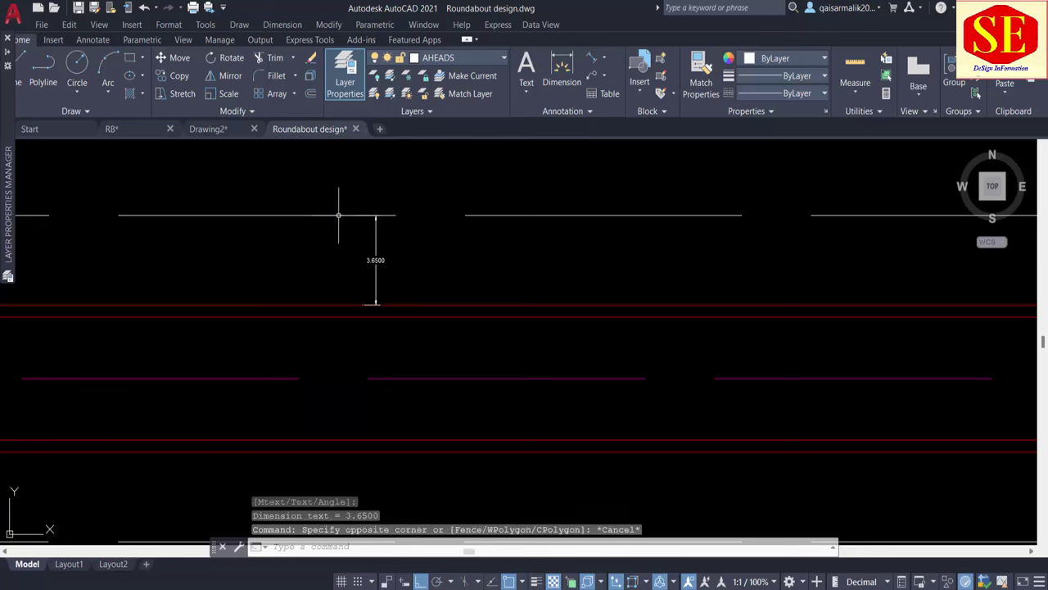
pyautogui.press('Escape')
pyautogui.press('Escape')
# Make trial offset copies of the top white road line, one below and one above.
pyautogui.write('o')
pyautogui.press('Return')
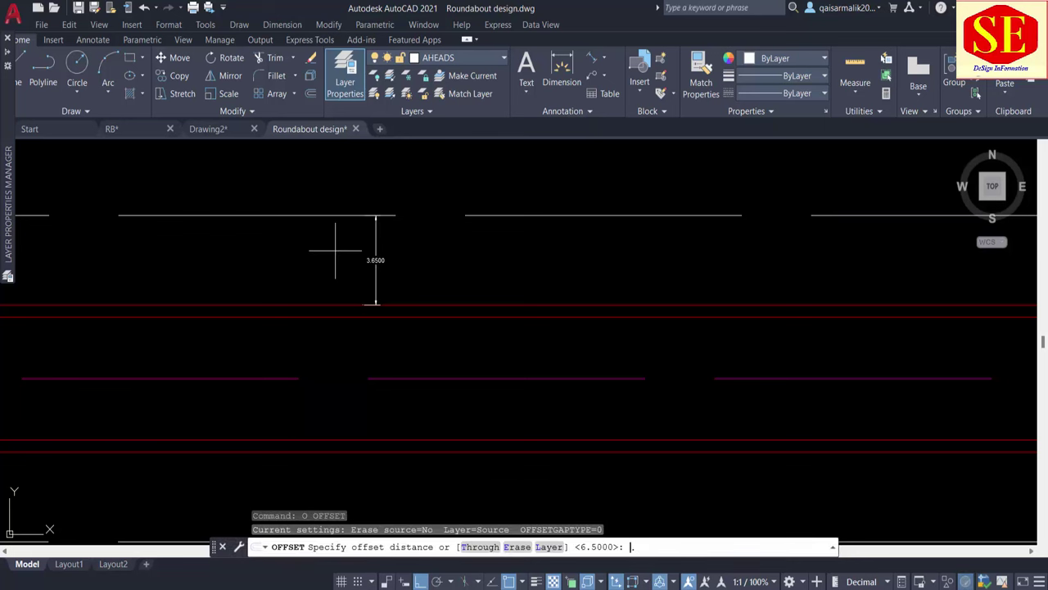
pyautogui.write('5')
pyautogui.press('Return')
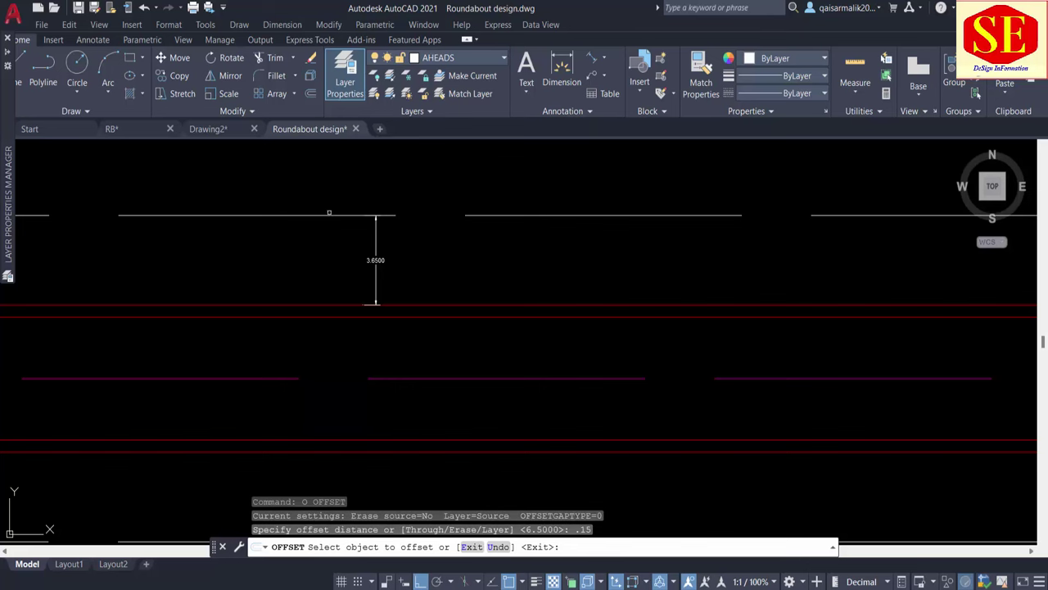
pyautogui.click(325, 213)
pyautogui.click(316, 227)
pyautogui.click(326, 214)
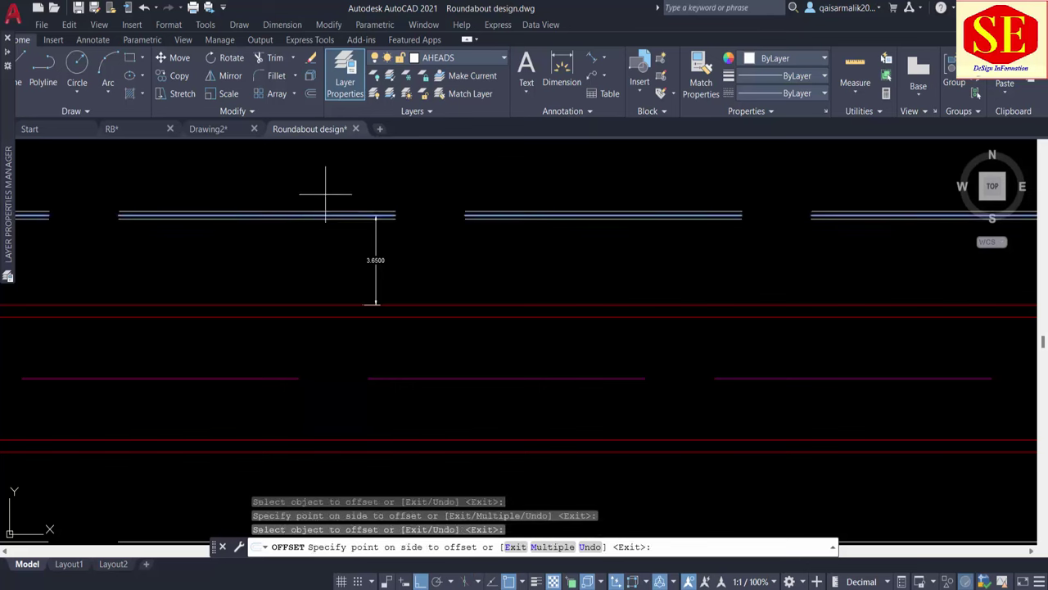
pyautogui.click(328, 199)
pyautogui.press('Escape')
pyautogui.scroll(2, 347, 216)
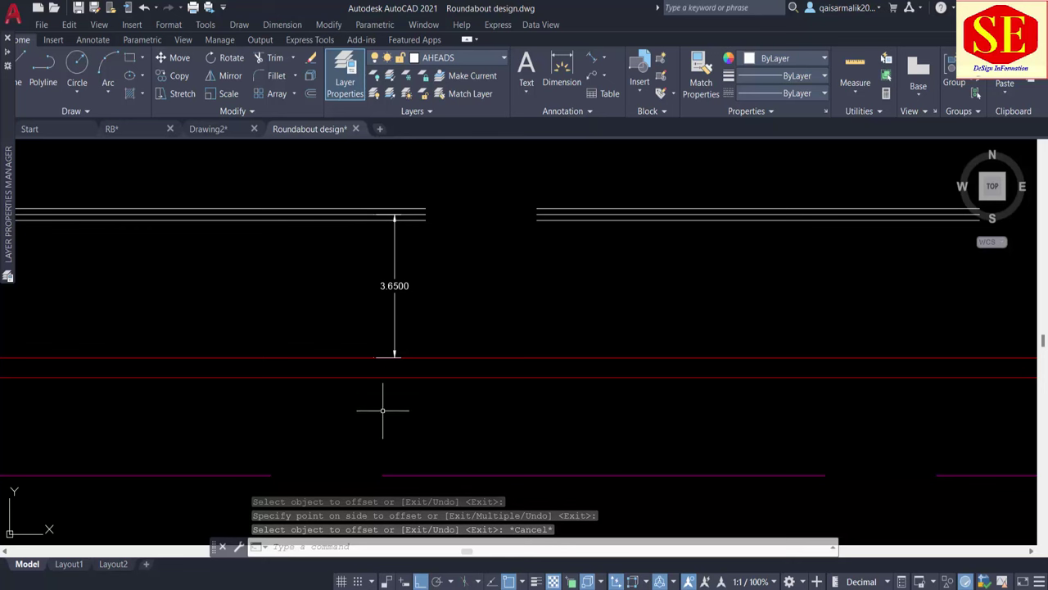
# Check the 3.6500 dimension, then undo the trial offsets with U.
pyautogui.write('o')
pyautogui.press('Escape')
pyautogui.click(394, 234)
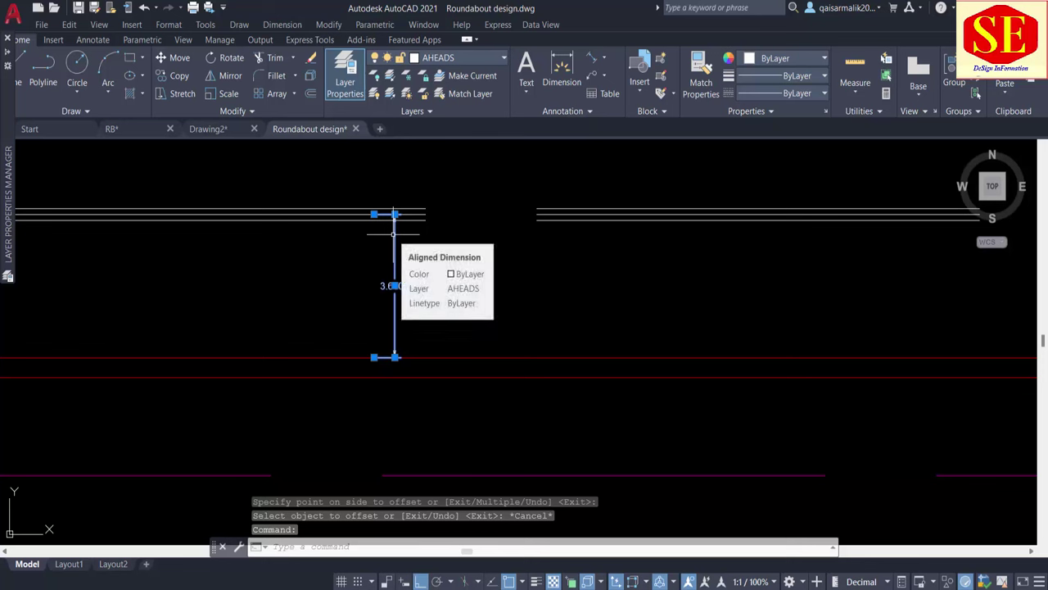
pyautogui.press('Escape')
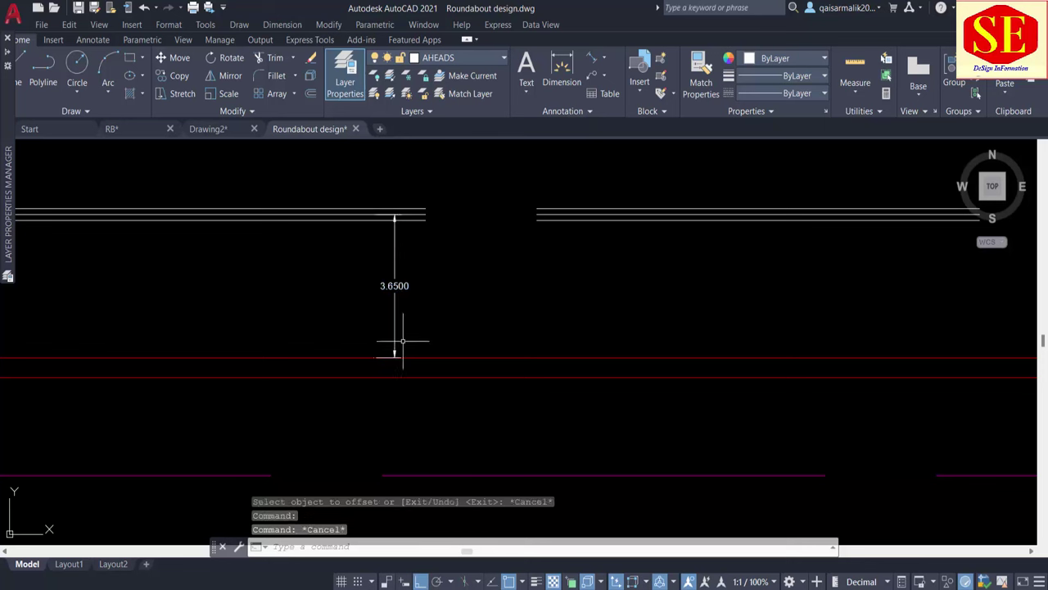
pyautogui.press('Escape')
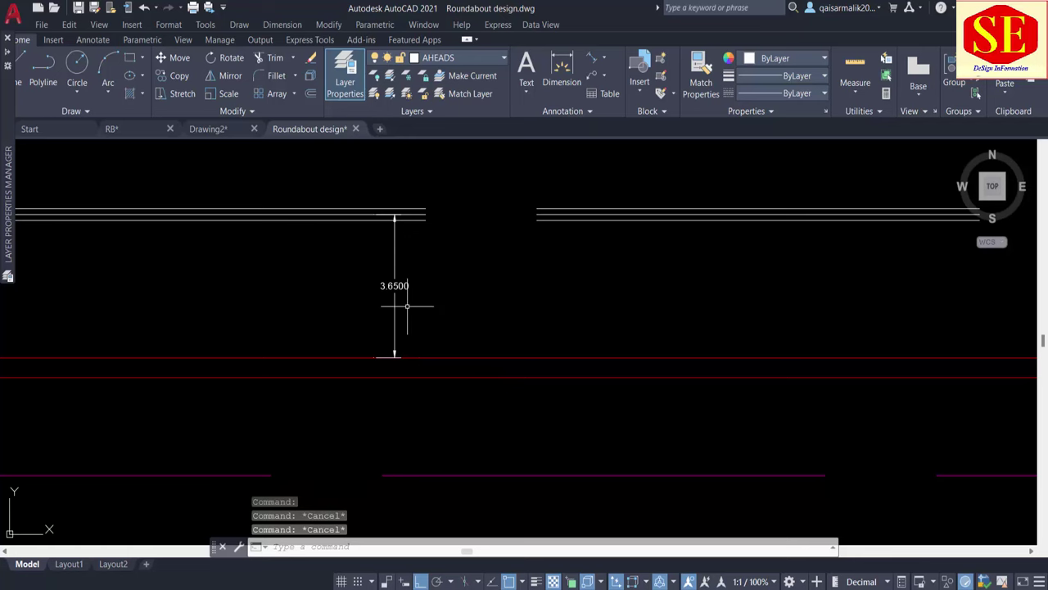
pyautogui.write('u')
pyautogui.press('Return')
pyautogui.write('u')
pyautogui.press('Return')
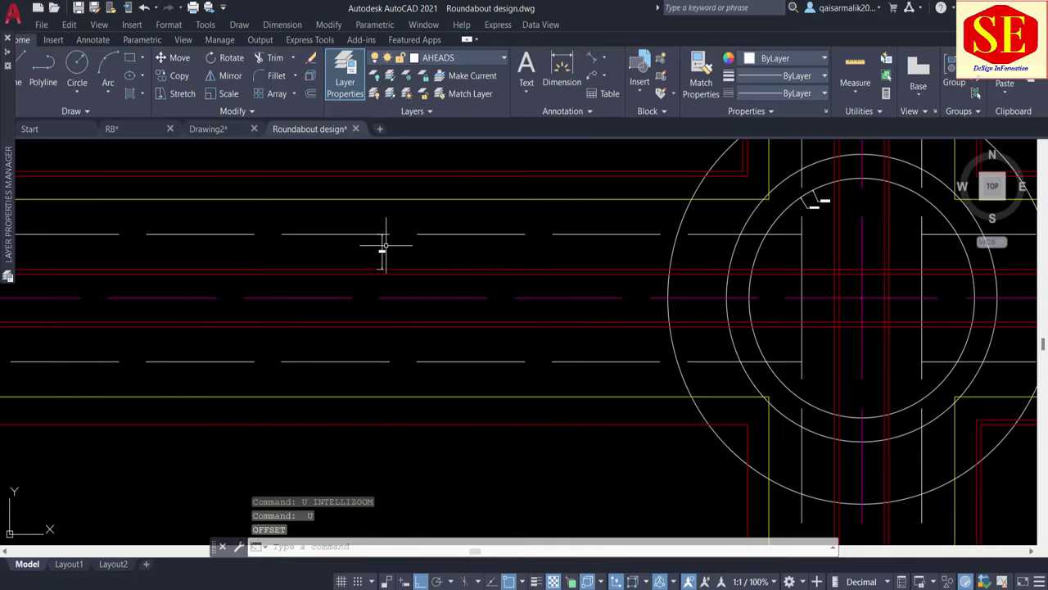
pyautogui.moveTo(460, 290); pyautogui.dragTo(493, 347, button='middle')
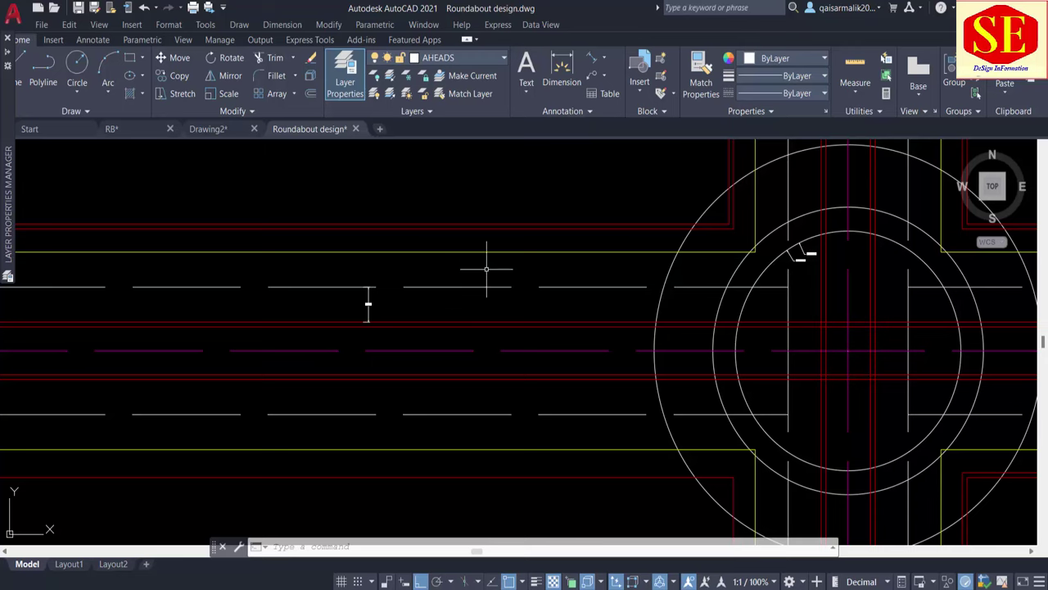
pyautogui.moveTo(585, 293); pyautogui.dragTo(330, 326, button='middle')
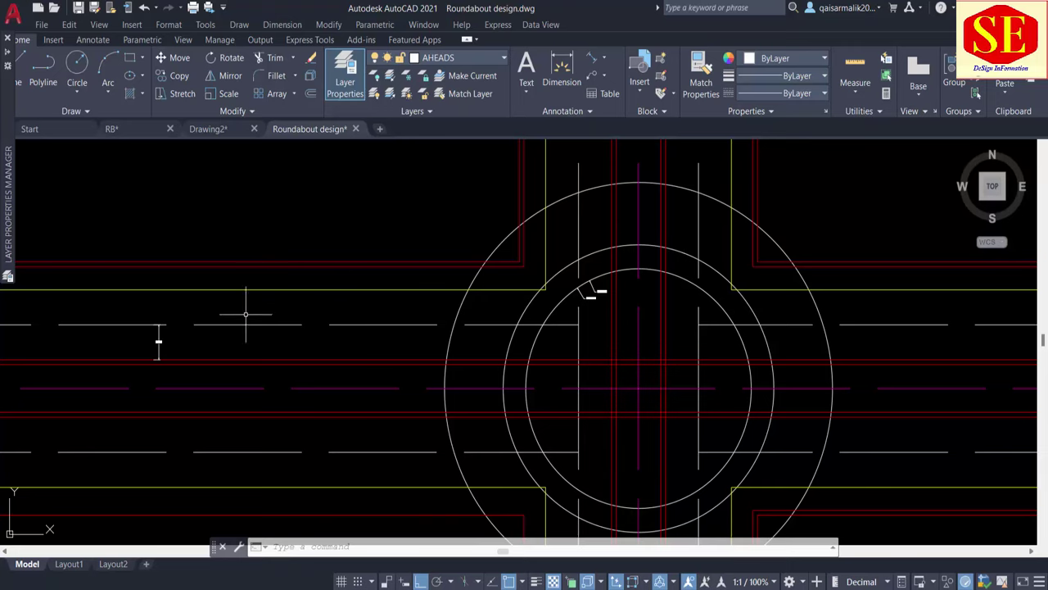
pyautogui.scroll(6, 158, 342)
pyautogui.scroll(-6, 126, 361)
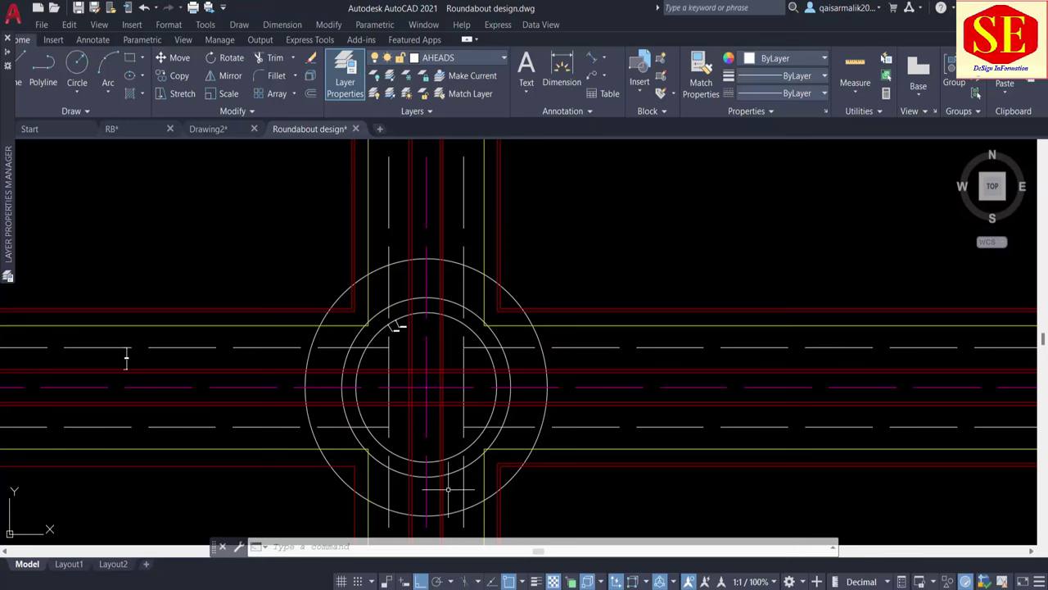
# Offset the outermost circle 5.5 outward to create a fourth, larger ring.
pyautogui.write('o')
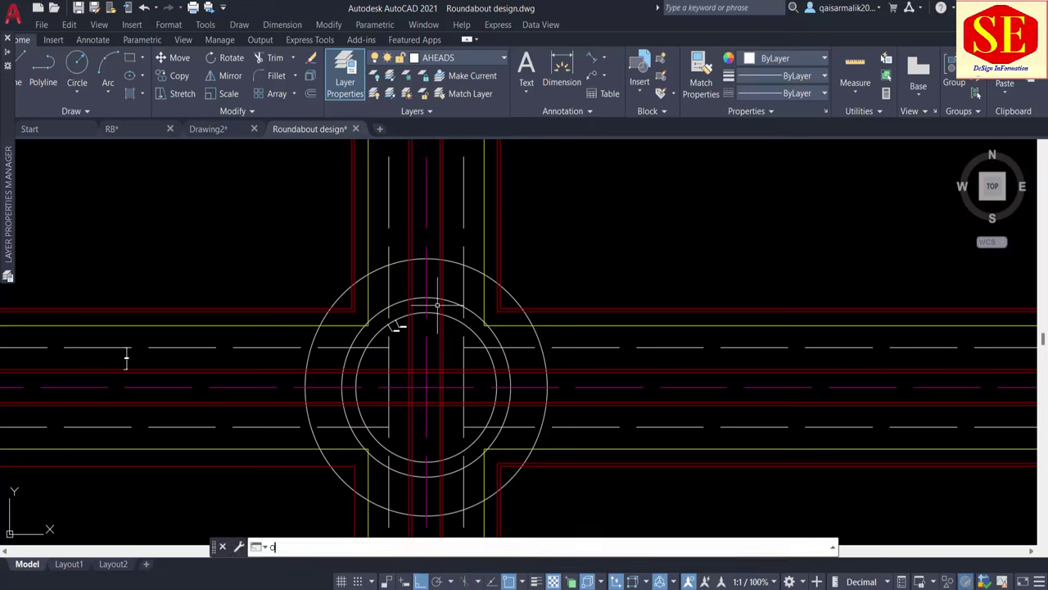
pyautogui.press('Return')
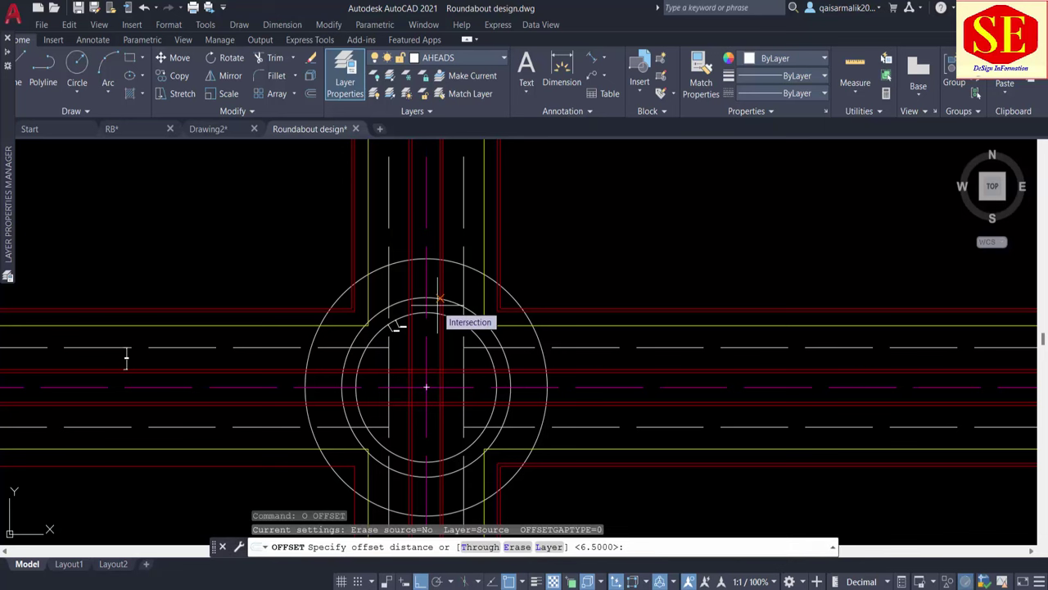
pyautogui.write('5')
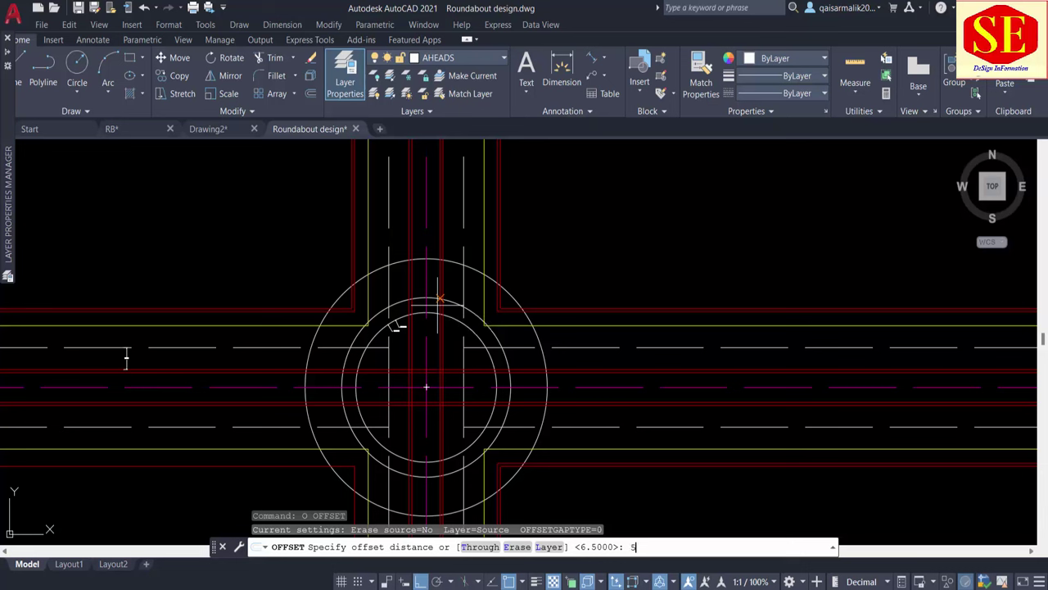
pyautogui.write('.5')
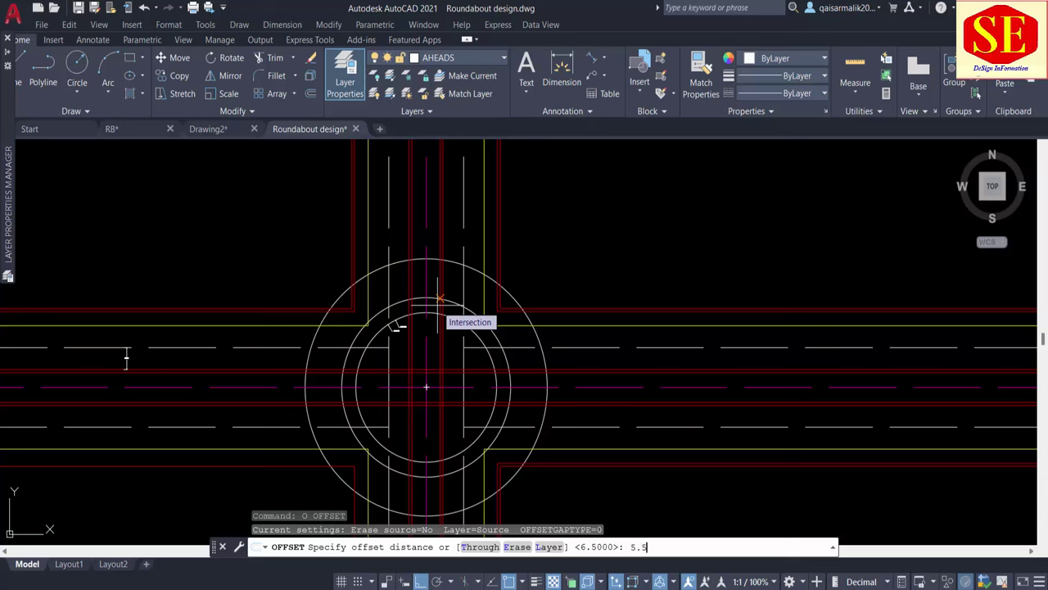
pyautogui.press('Return')
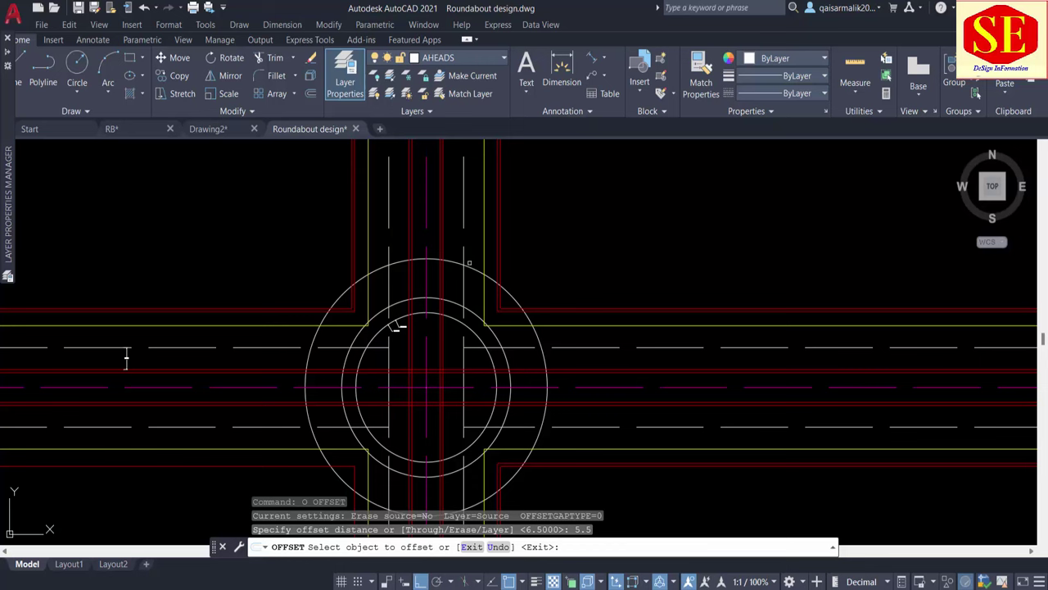
pyautogui.click(469, 263)
pyautogui.click(503, 239)
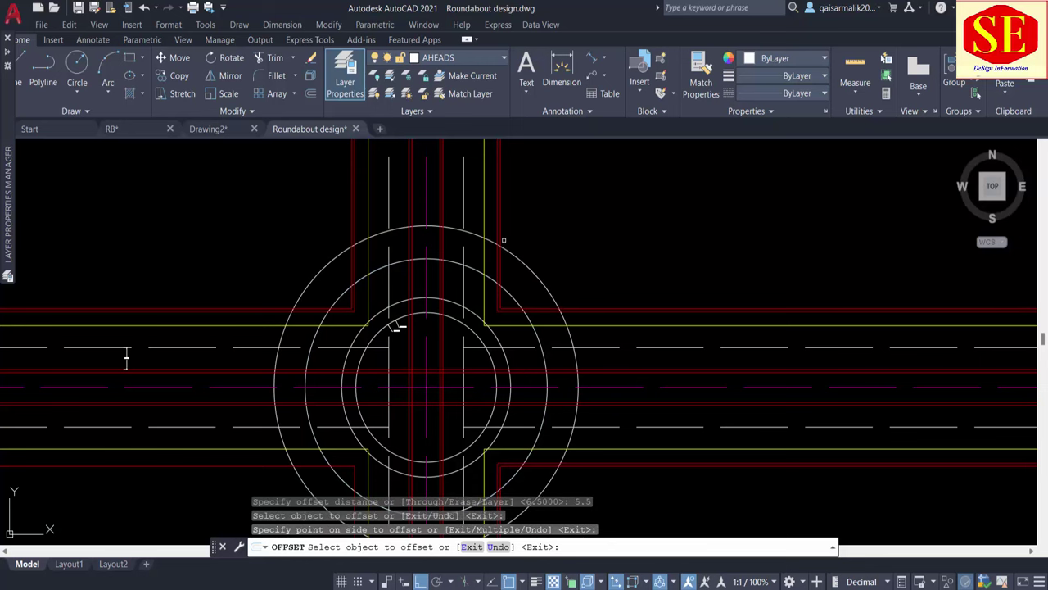
pyautogui.press('Escape')
# Select the roundabout circles one by one to inspect them.
pyautogui.click(366, 321)
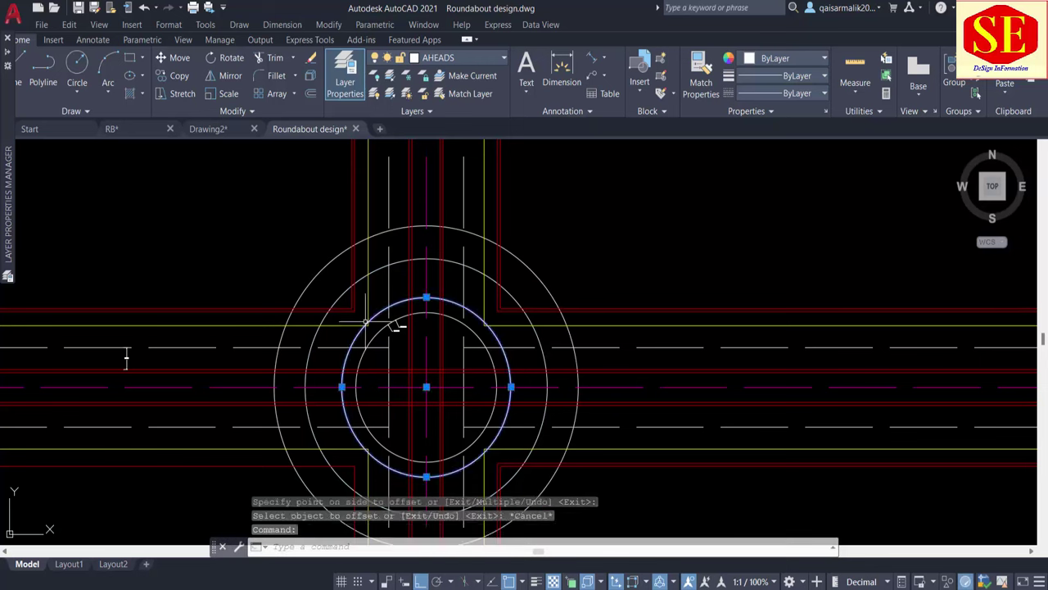
pyautogui.press('Escape')
pyautogui.click(344, 290)
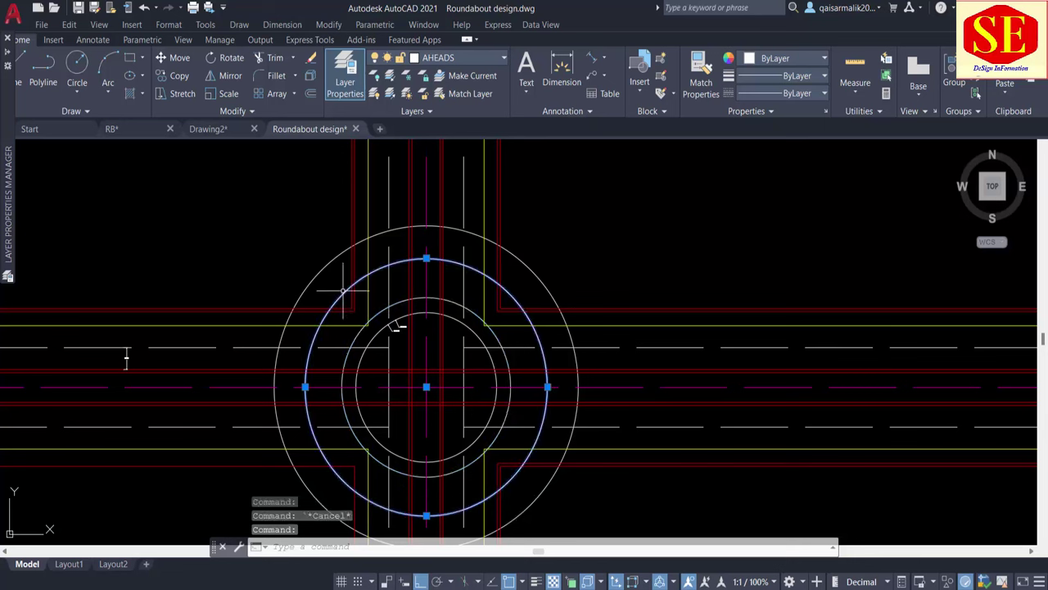
pyautogui.press('Escape')
pyautogui.click(324, 268)
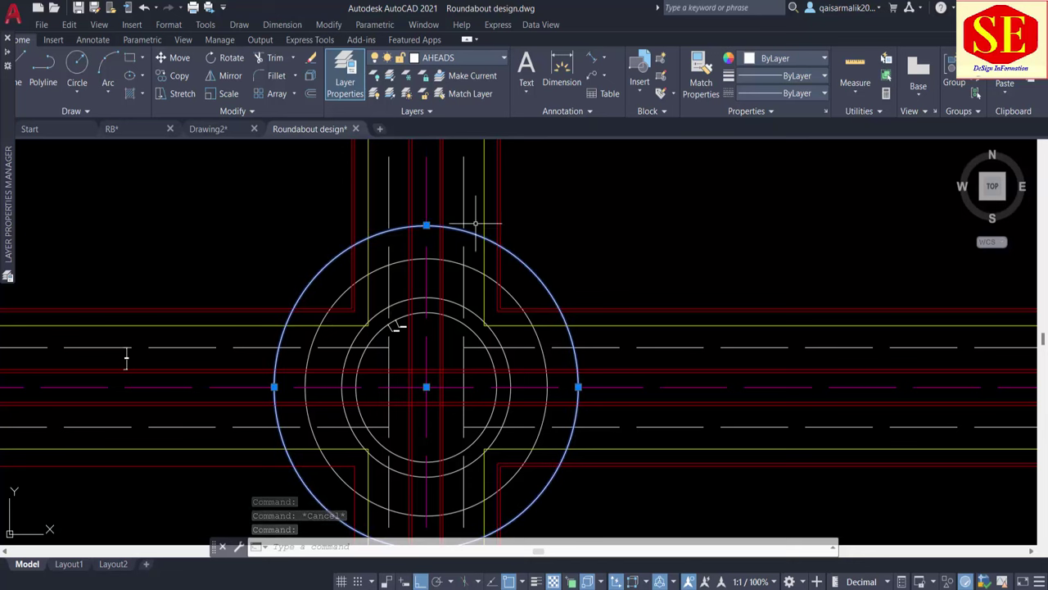
pyautogui.moveTo(288, 322); pyautogui.dragTo(313, 296, button='middle')
pyautogui.press('Escape')
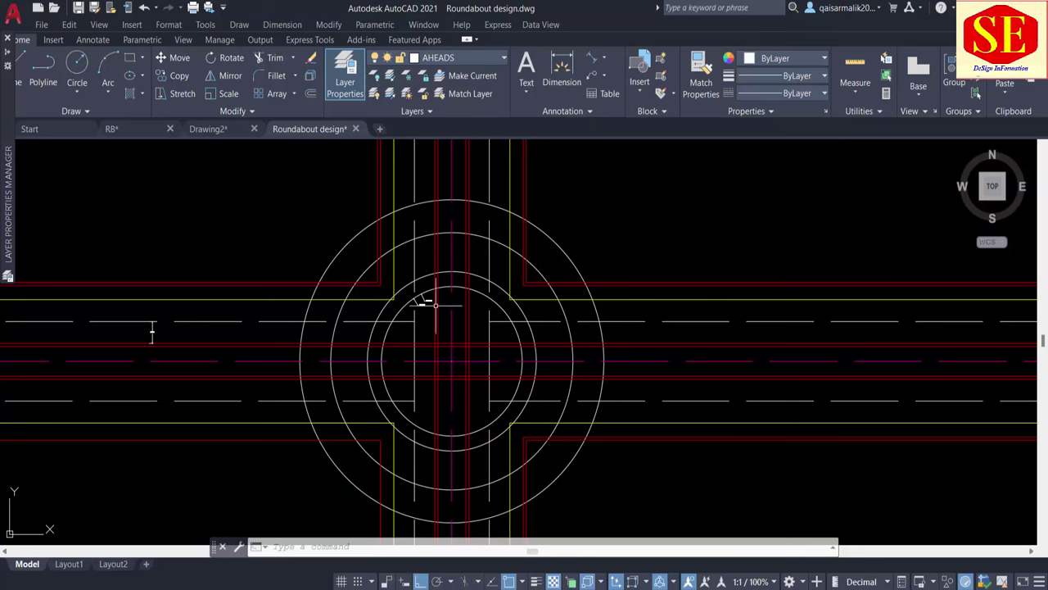
pyautogui.moveTo(417, 379)
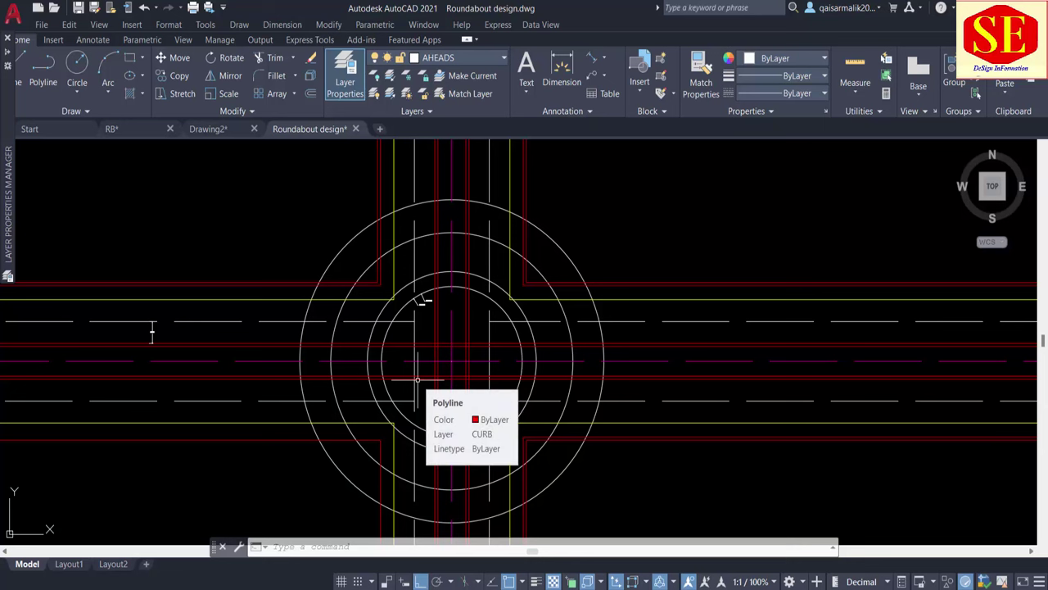
# Start a radius dimension and label the first circle R15.0000.
pyautogui.scroll(5, 409, 324)
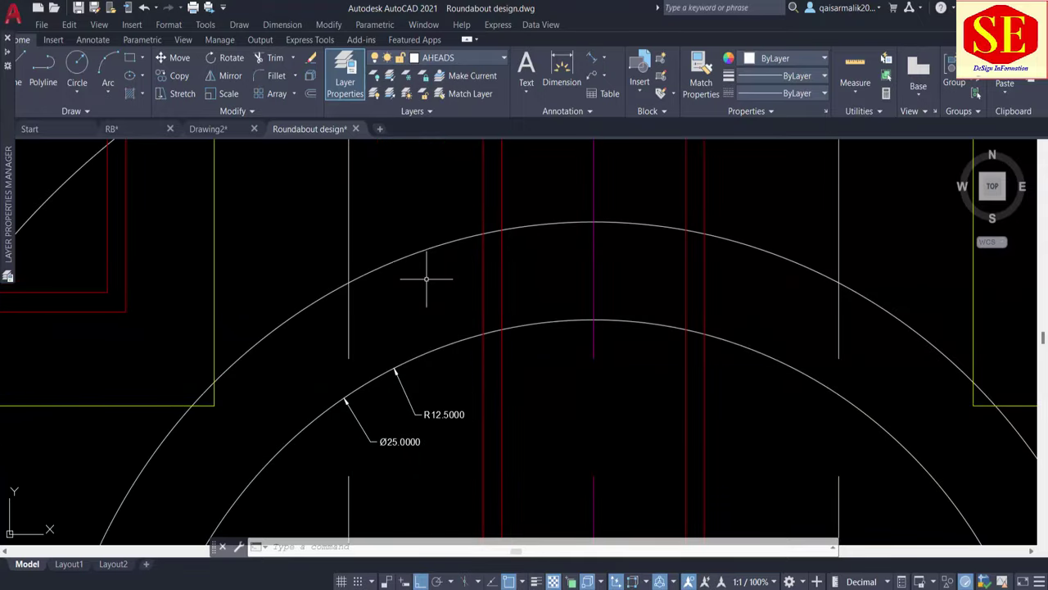
pyautogui.moveTo(468, 387); pyautogui.dragTo(506, 318, button='middle')
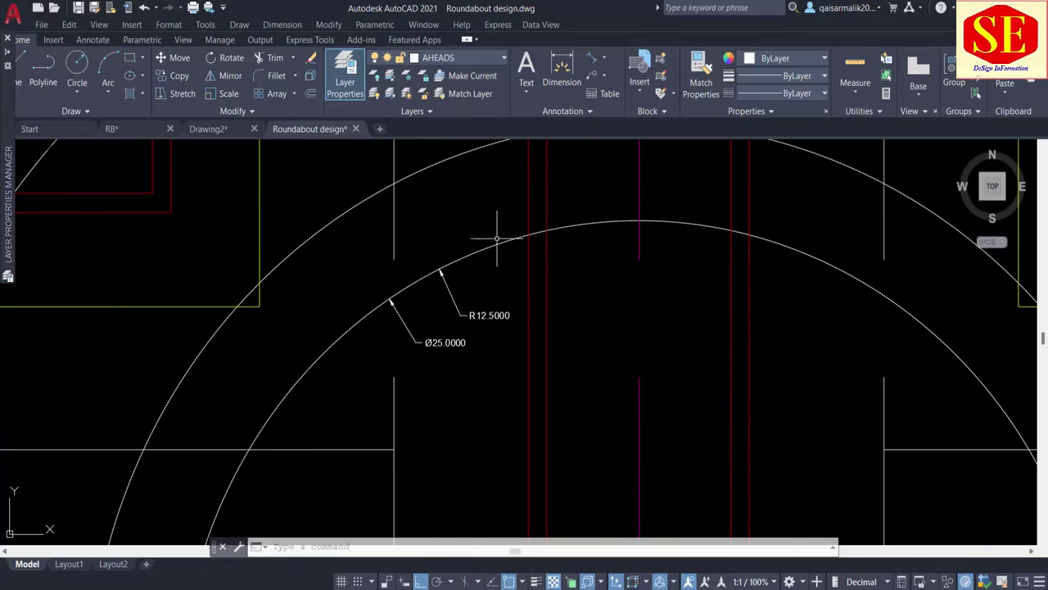
pyautogui.click(603, 58)
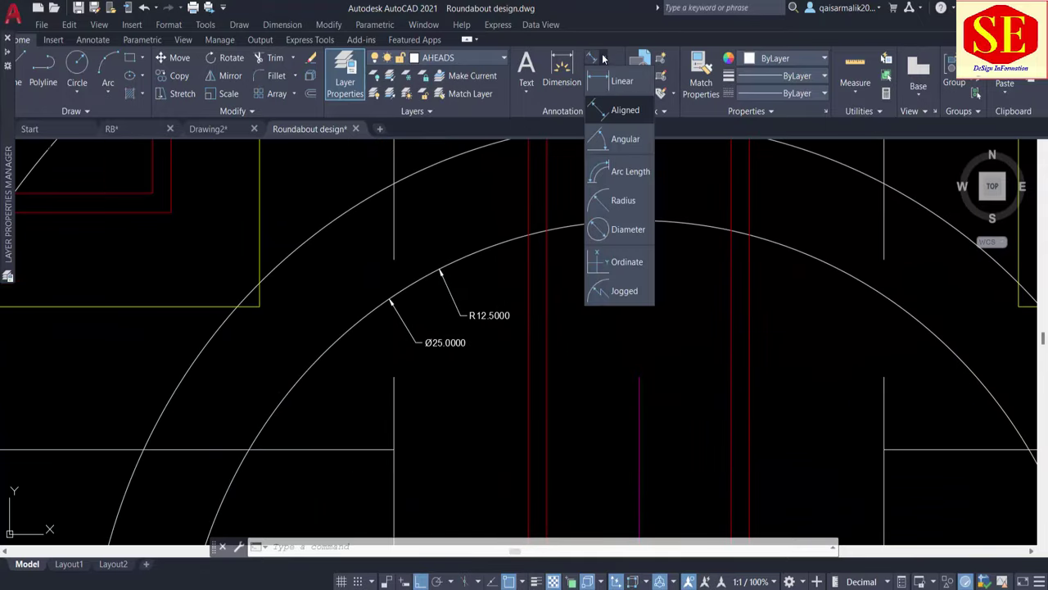
pyautogui.click(616, 205)
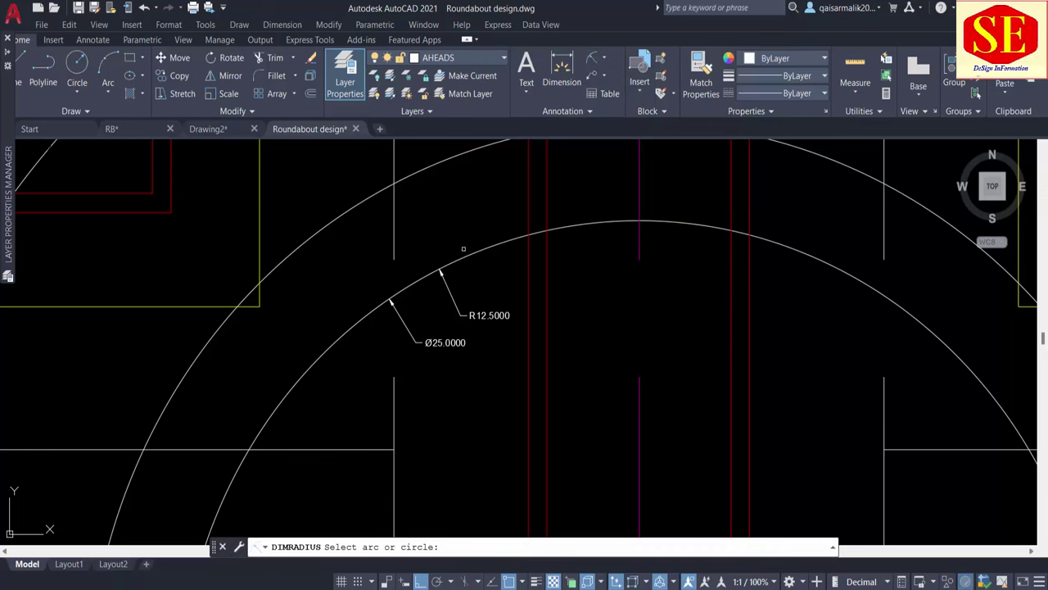
pyautogui.click(325, 229)
pyautogui.scroll(4, 328, 234)
pyautogui.scroll(-4, 344, 264)
pyautogui.scroll(-3, 464, 284)
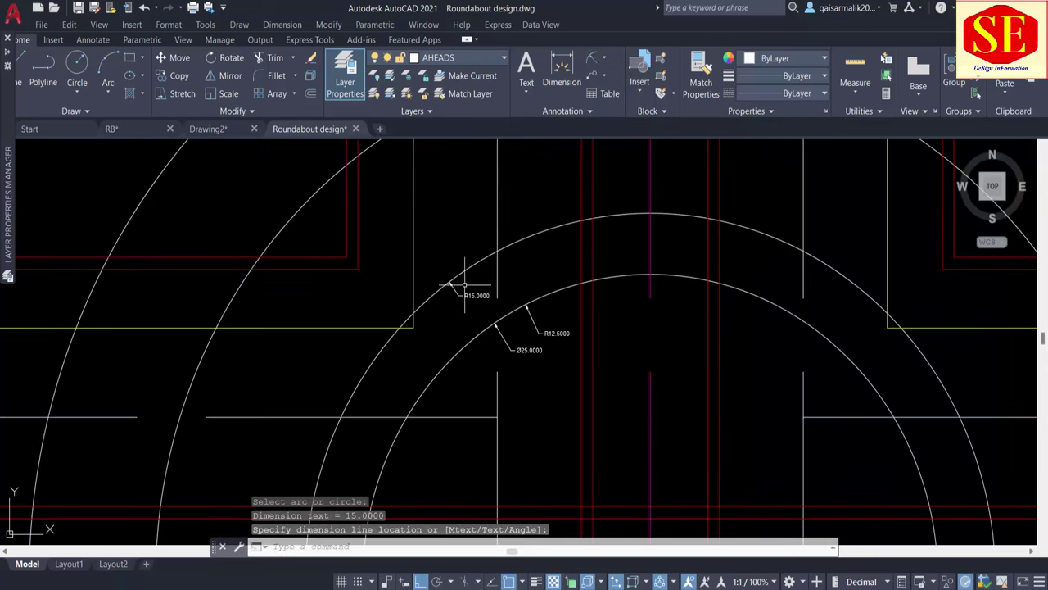
pyautogui.click(464, 284)
# Add R21.5000 and R27.0000 radius labels to the next two circles.
pyautogui.press('Return')
pyautogui.click(291, 223)
pyautogui.scroll(4, 306, 243)
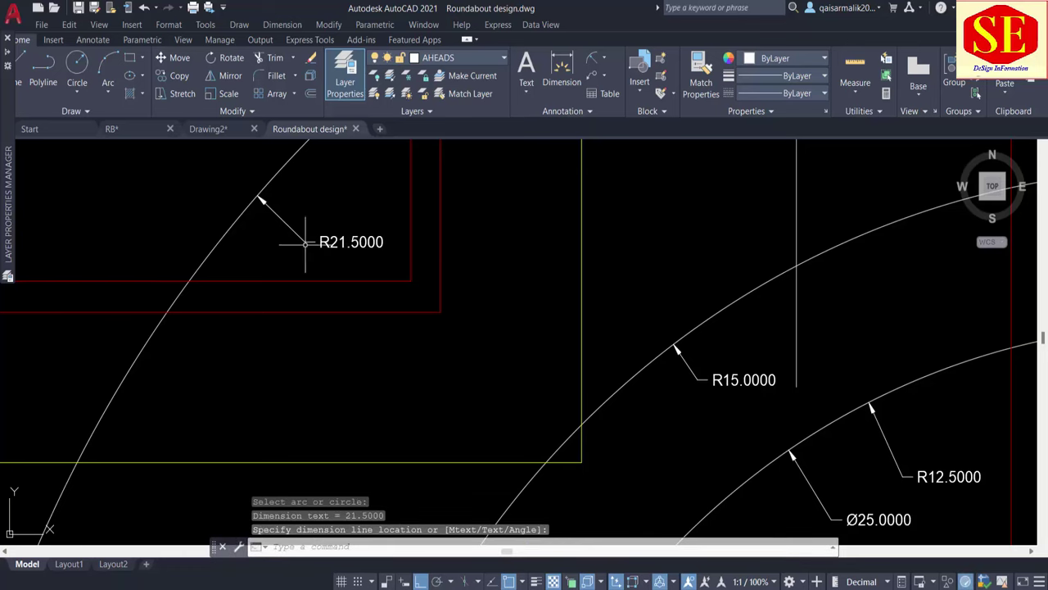
pyautogui.scroll(-4, 306, 243)
pyautogui.click(435, 279)
pyautogui.press('Return')
pyautogui.click(293, 219)
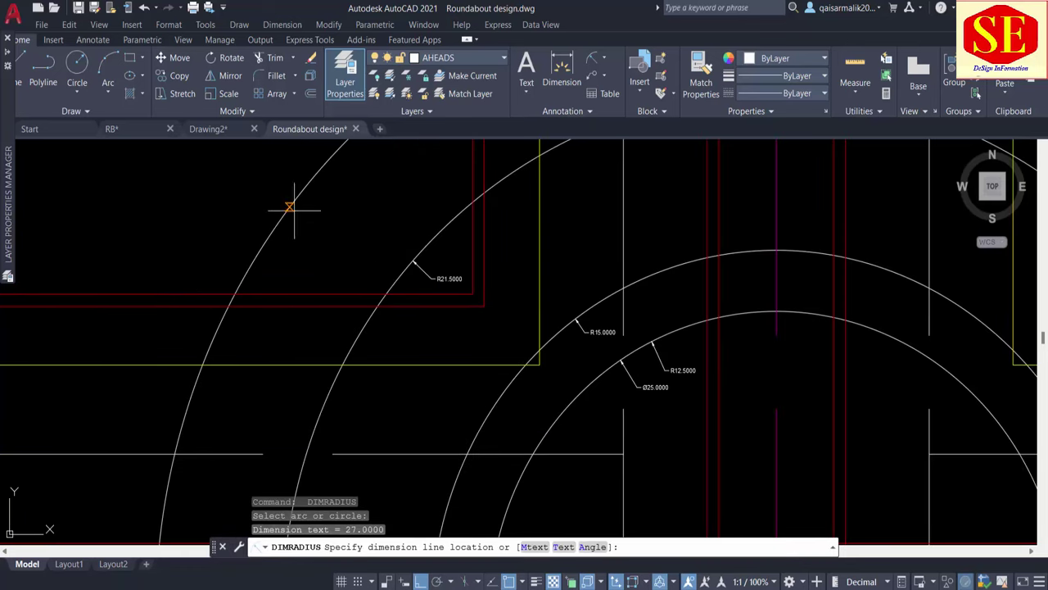
pyautogui.scroll(4, 295, 213)
pyautogui.scroll(-2, 320, 259)
pyautogui.click(320, 260)
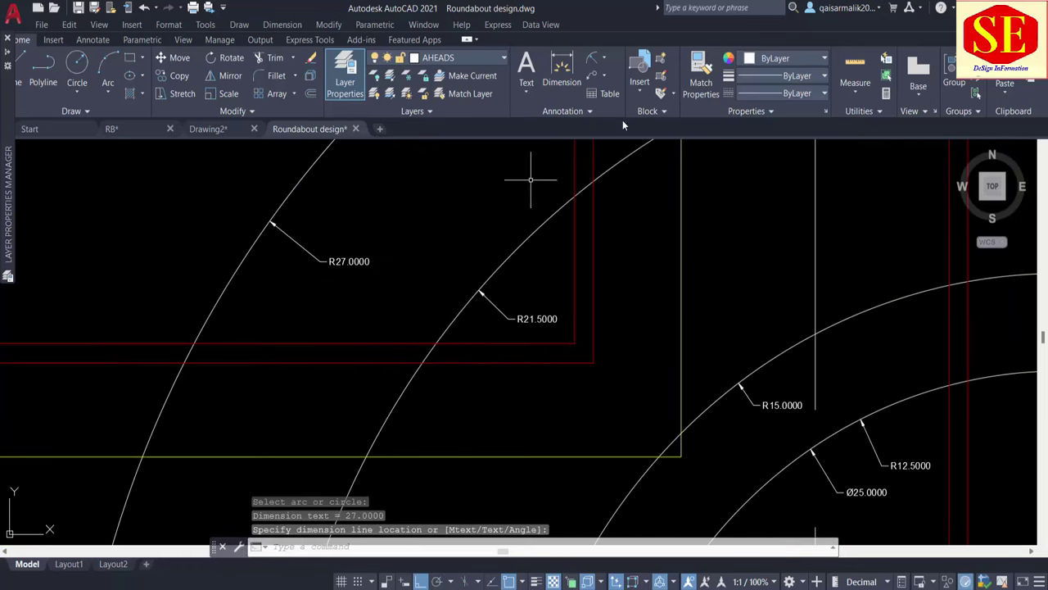
pyautogui.click(606, 63)
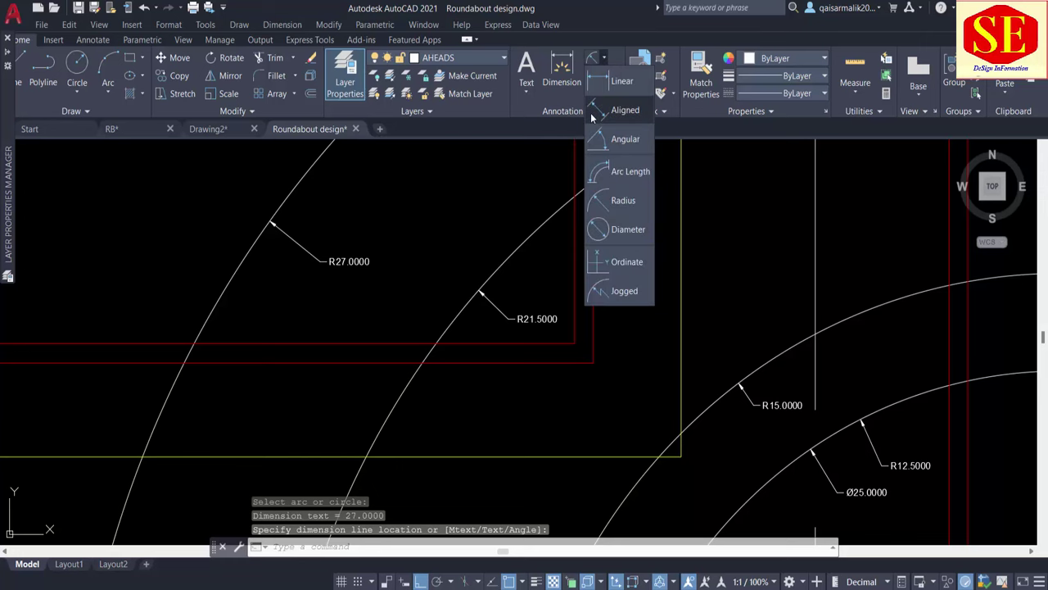
# Add an aligned 2.5000 width dimension between the inner ring and the R15 circle.
pyautogui.click(592, 118)
pyautogui.scroll(-4, 627, 311)
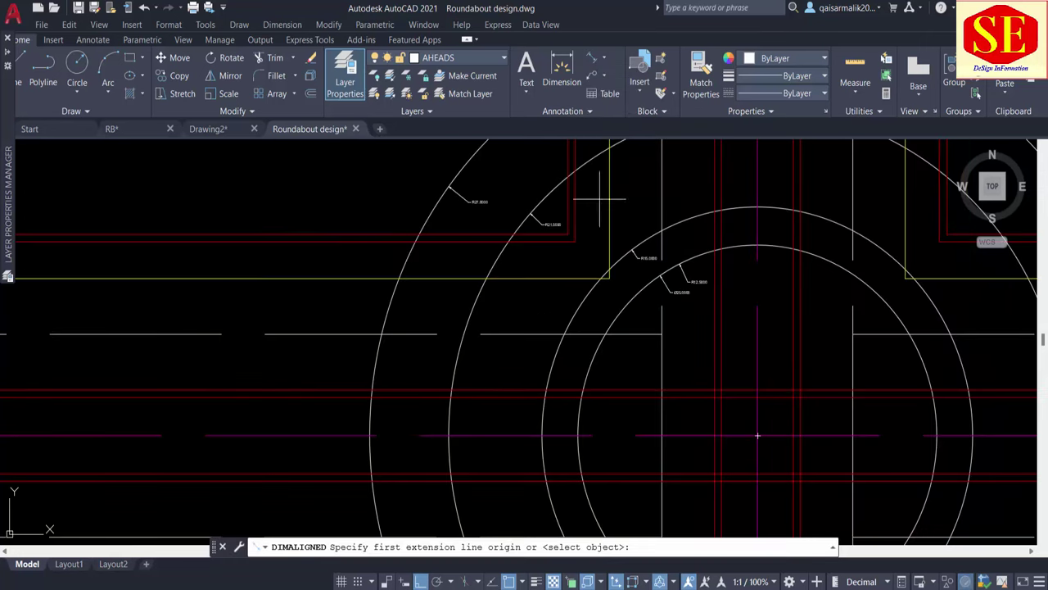
pyautogui.scroll(2, 627, 311)
pyautogui.click(635, 336)
pyautogui.scroll(3, 602, 288)
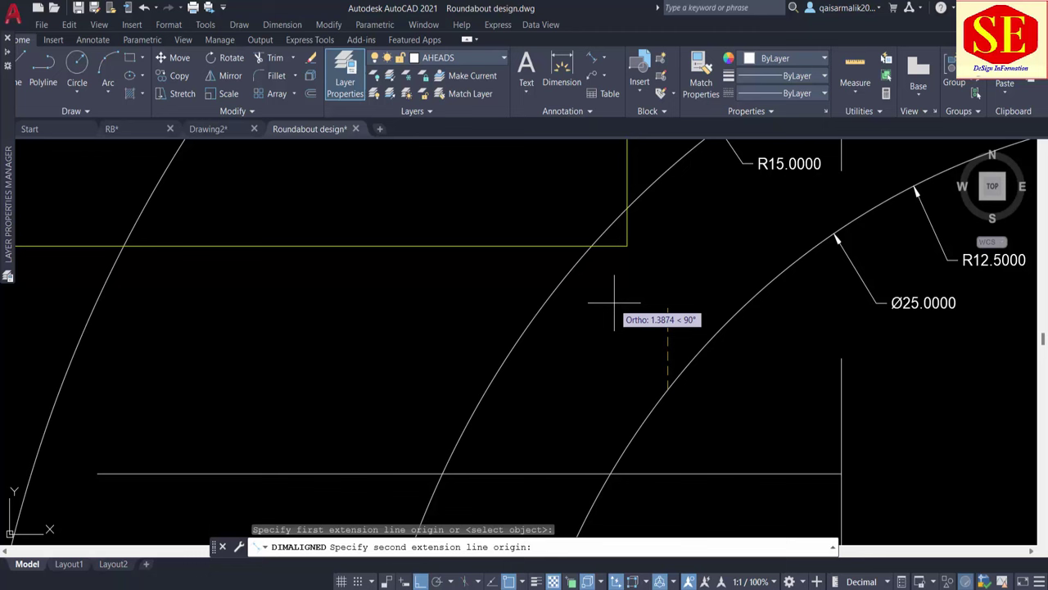
pyautogui.click(576, 263)
pyautogui.scroll(2, 576, 263)
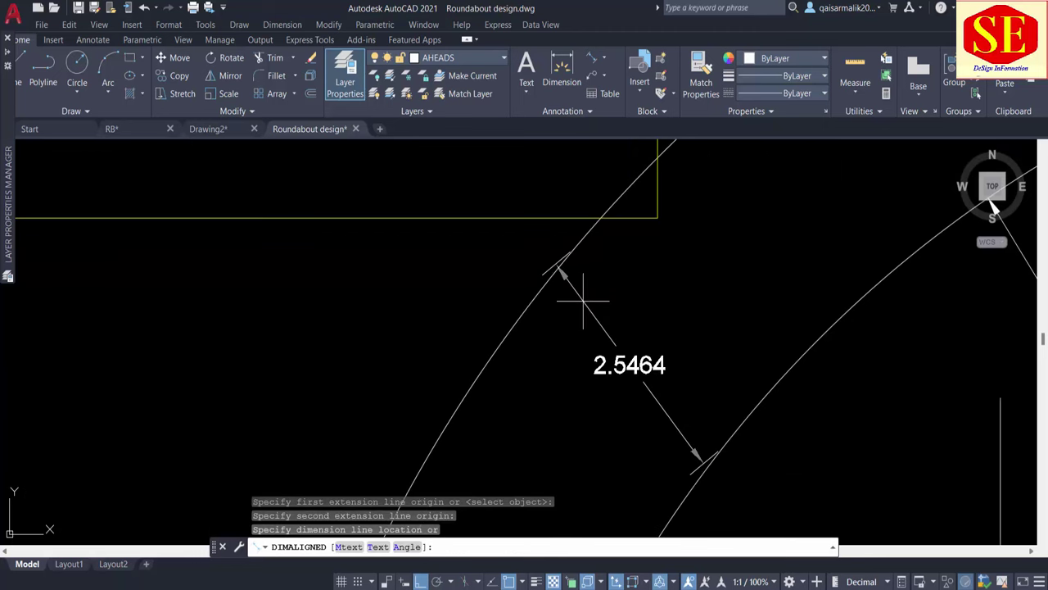
pyautogui.press('Escape')
pyautogui.press('Return')
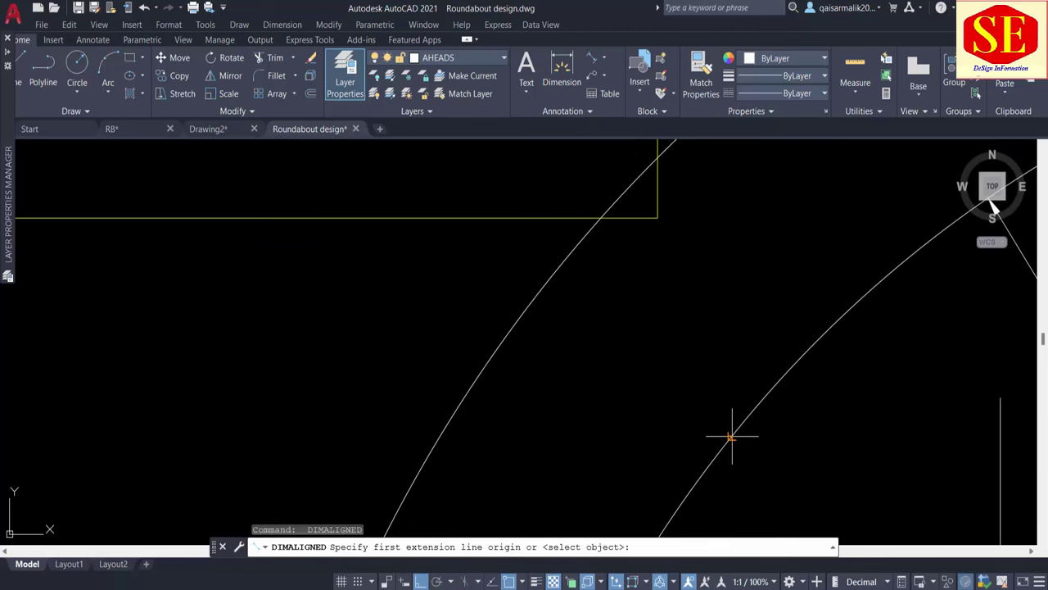
pyautogui.click(733, 436)
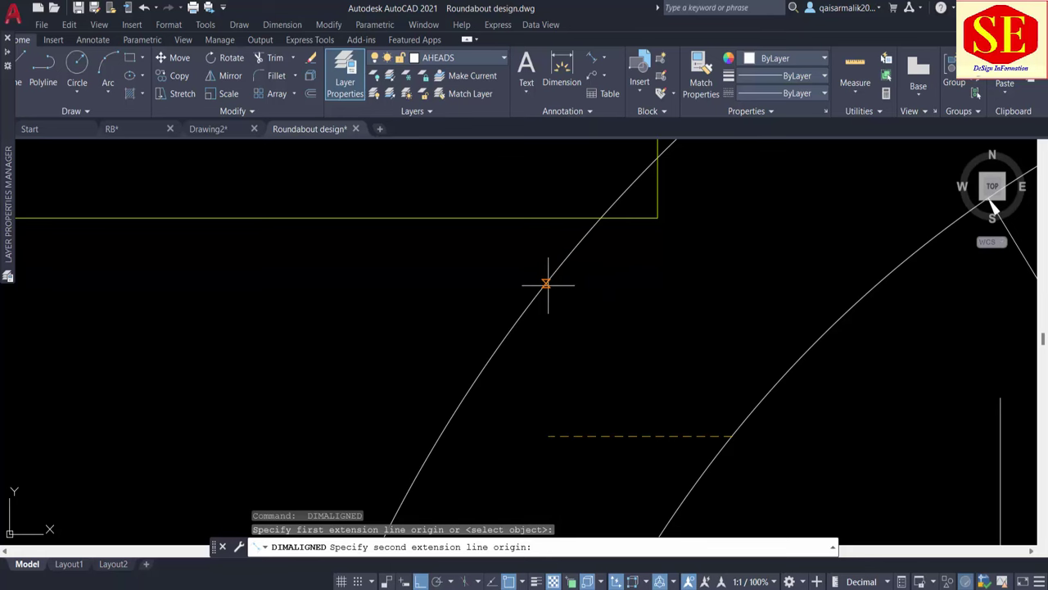
pyautogui.click(552, 273)
pyautogui.click(558, 280)
pyautogui.scroll(-3, 631, 358)
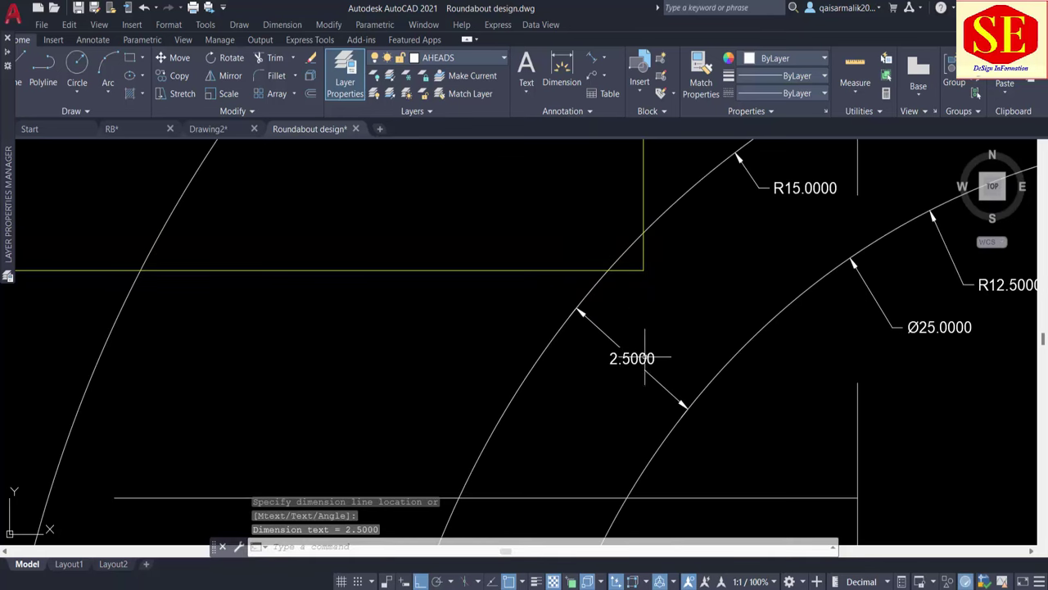
pyautogui.scroll(-3, 655, 361)
# Add a 6.5000 aligned width dimension across the R15 to R21.5 ring gap.
pyautogui.press('Return')
pyautogui.click(648, 322)
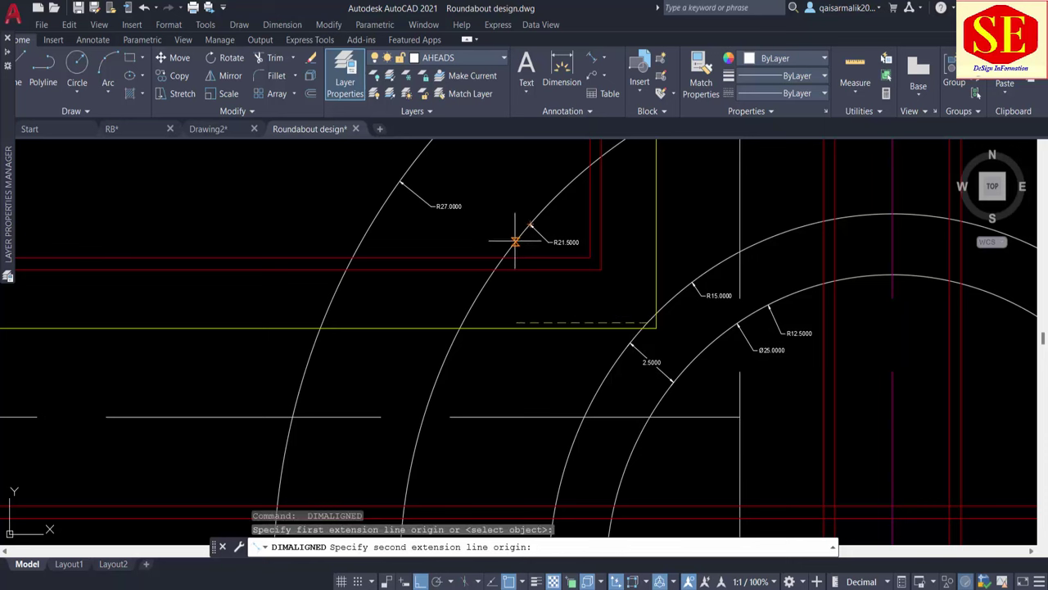
pyautogui.press('F8')
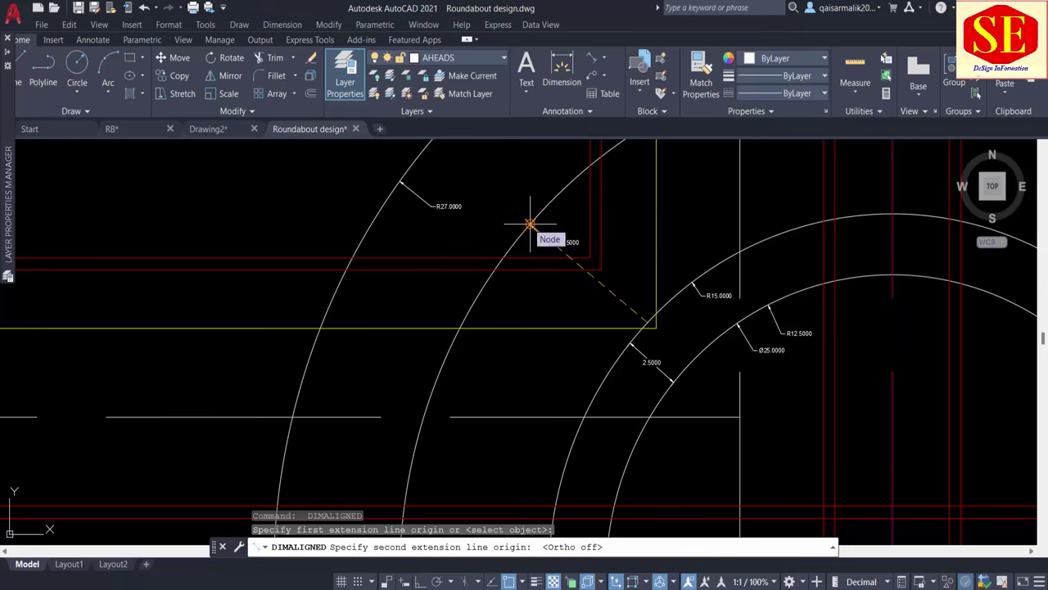
pyautogui.click(531, 223)
pyautogui.scroll(2, 545, 210)
pyautogui.press('Escape')
pyautogui.press('Return')
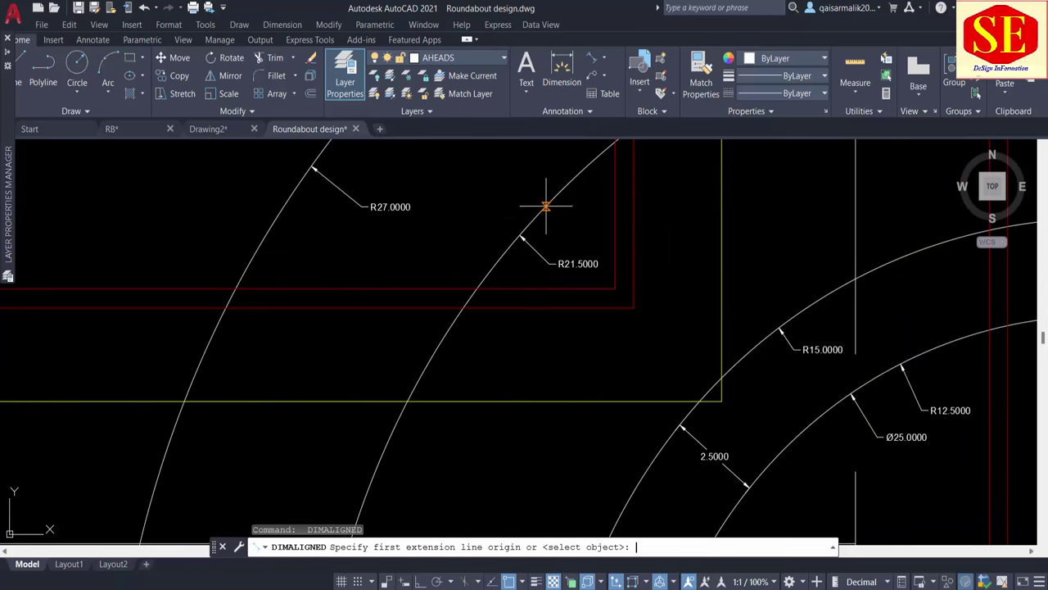
pyautogui.click(735, 359)
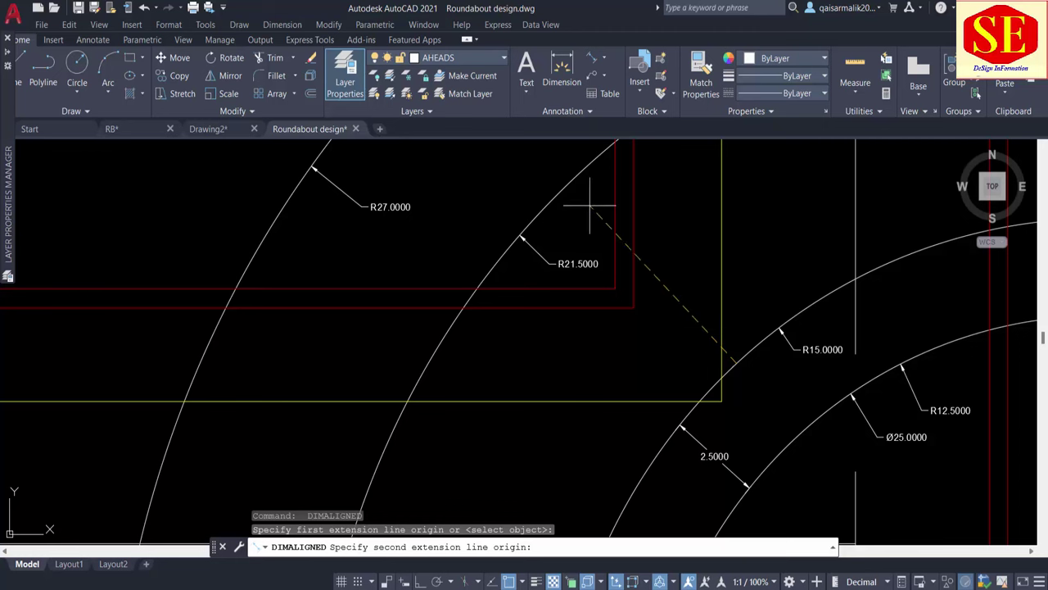
pyautogui.click(585, 167)
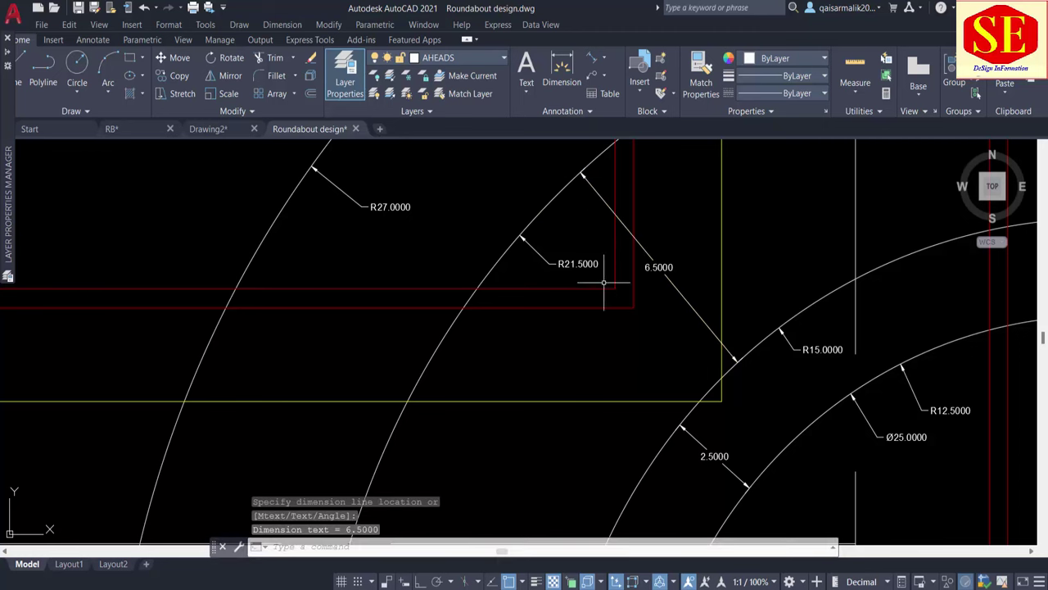
pyautogui.moveTo(594, 268); pyautogui.dragTo(642, 419, button='middle')
# Add a 5.5000 aligned width dimension between the R21.5 and R27 arcs.
pyautogui.press('Return')
pyautogui.click(603, 345)
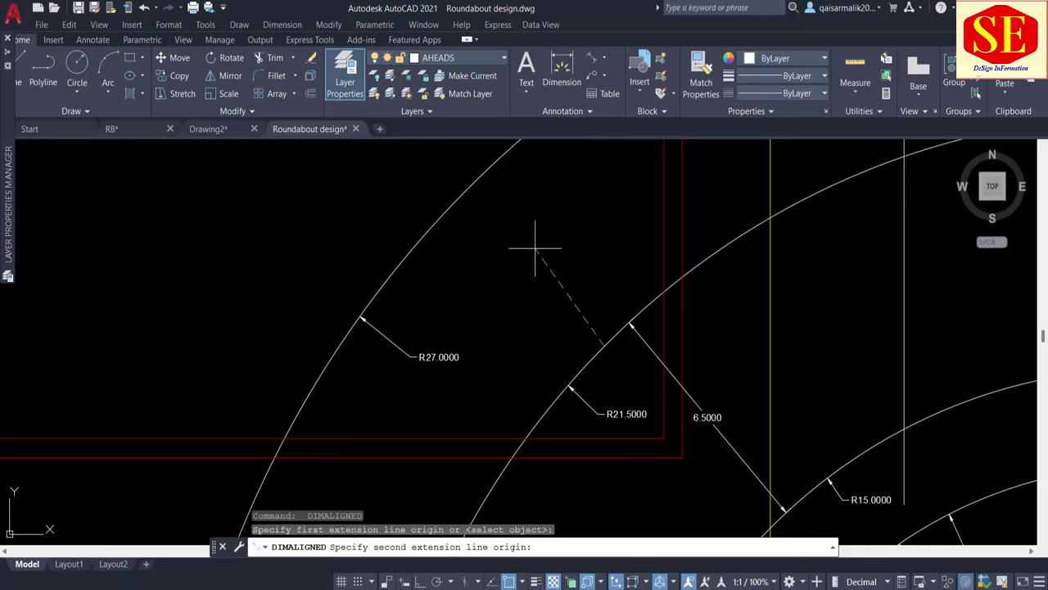
pyautogui.click(468, 193)
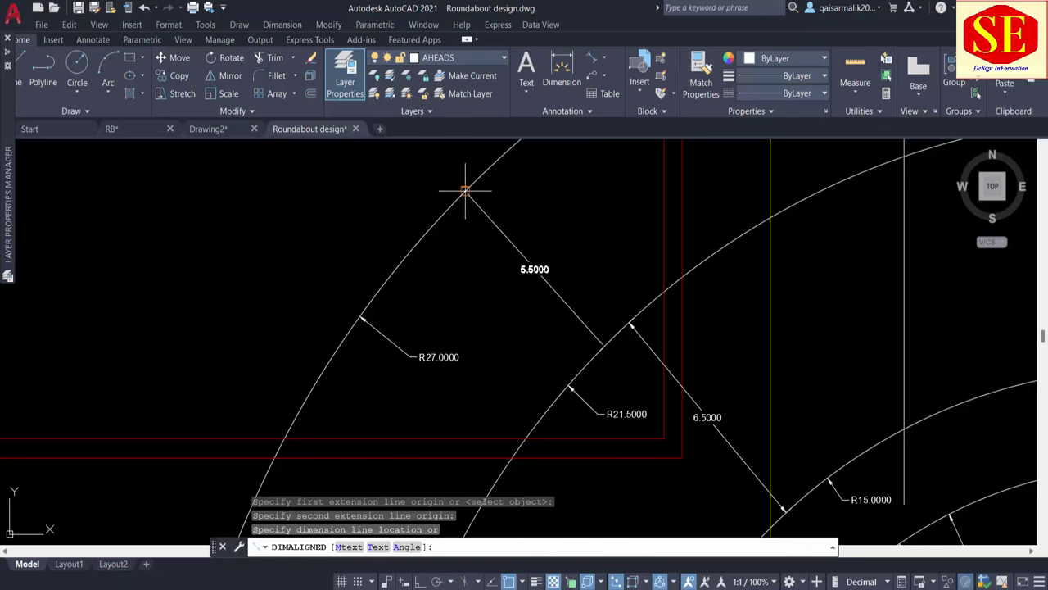
pyautogui.click(468, 197)
pyautogui.scroll(-1, 516, 269)
pyautogui.scroll(-1, 597, 297)
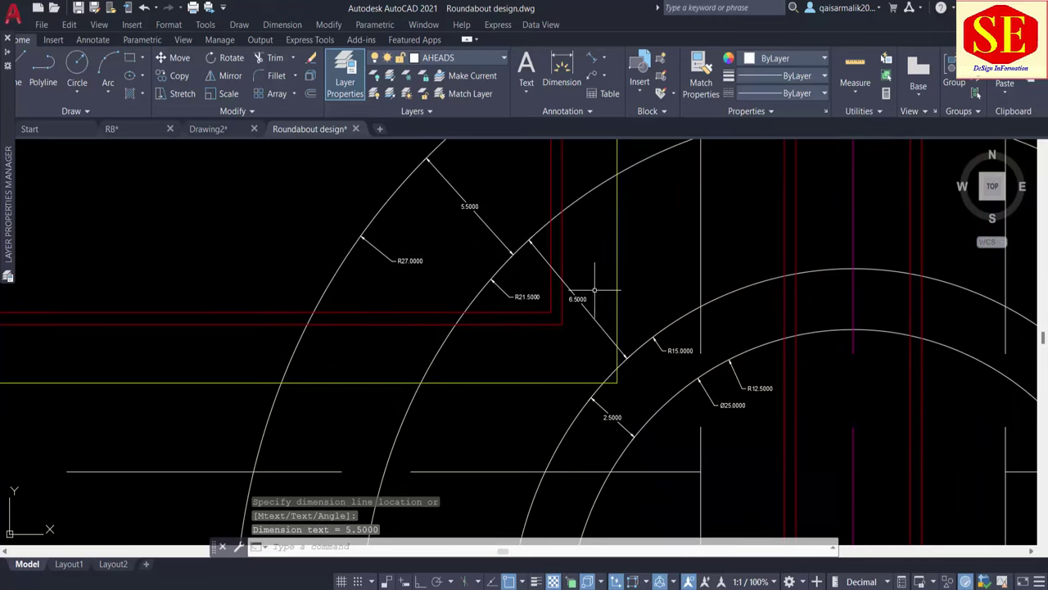
pyautogui.scroll(-1, 465, 272)
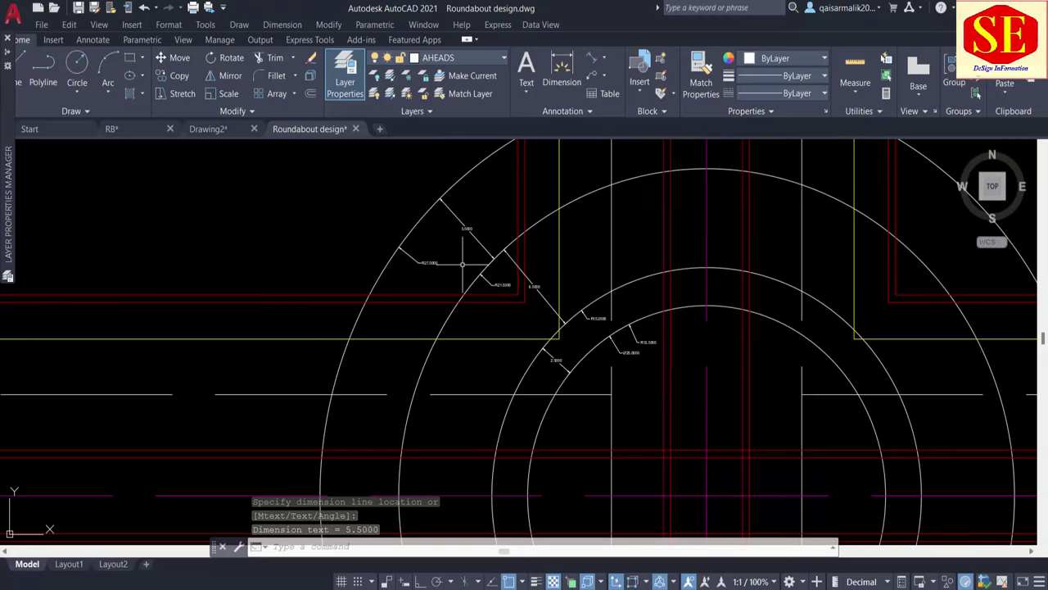
pyautogui.scroll(-1, 524, 344)
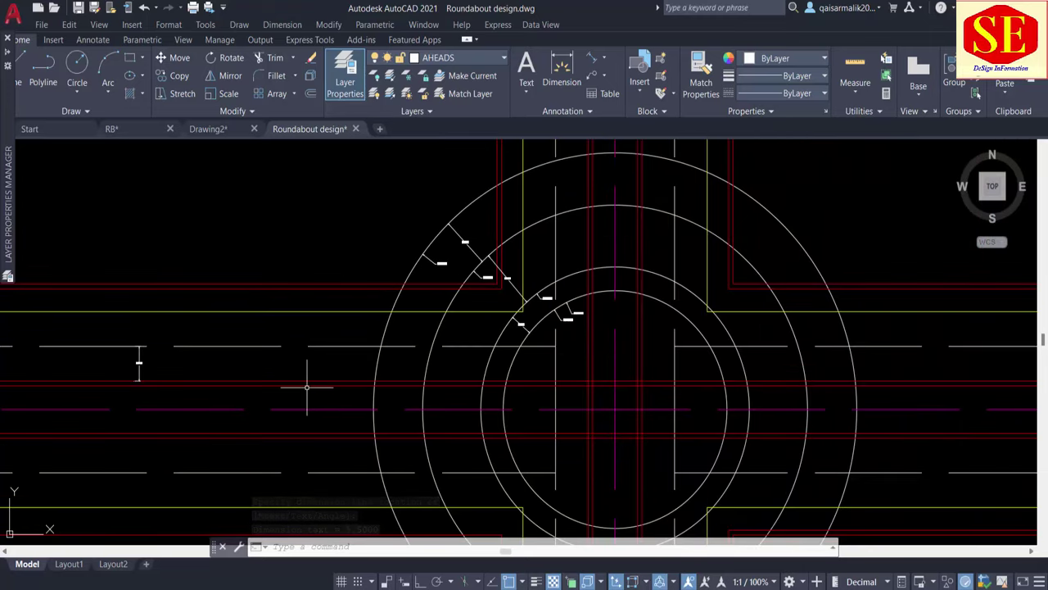
# Change the R15 circle's colour to Green from the Properties panel.
pyautogui.press('Escape')
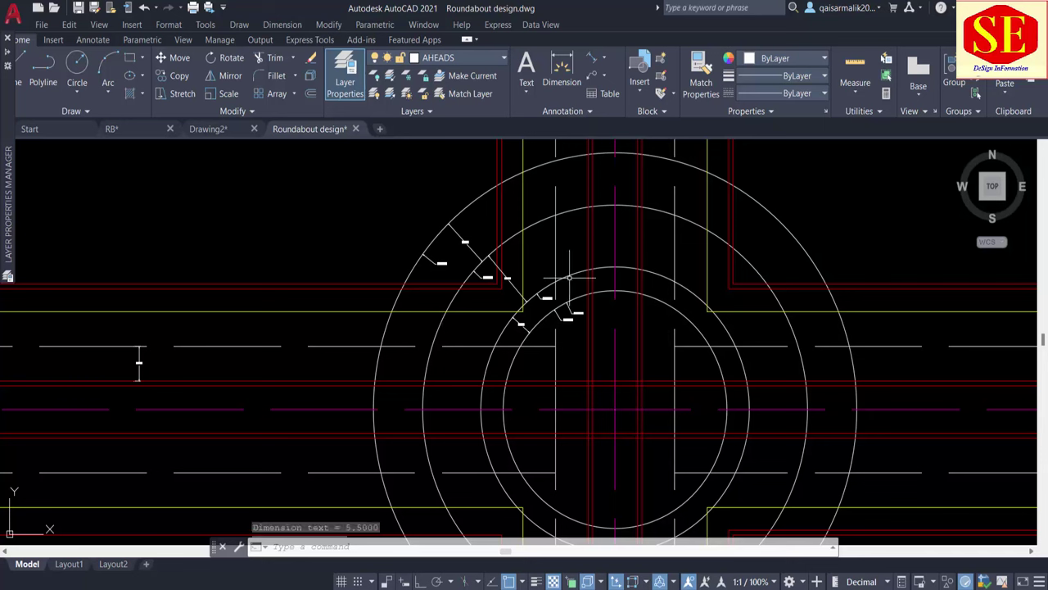
pyautogui.click(568, 280)
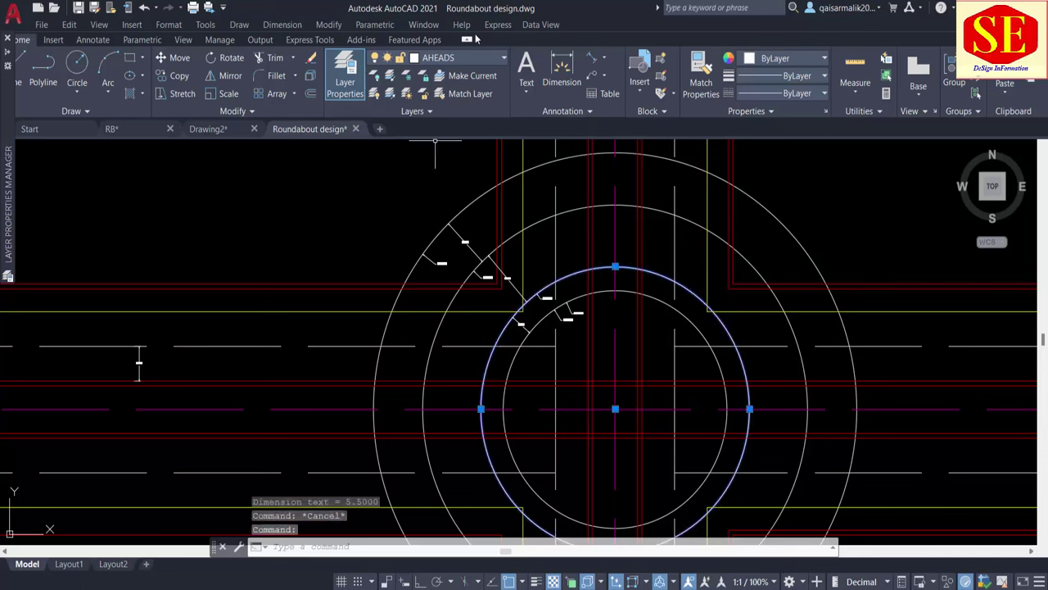
pyautogui.click(779, 59)
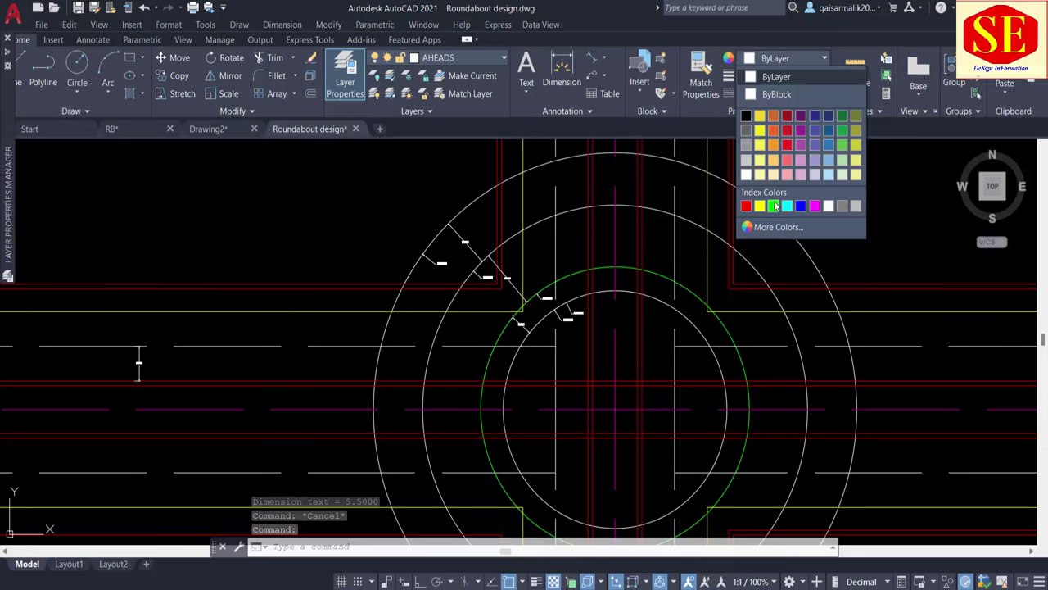
pyautogui.click(775, 205)
pyautogui.press('Escape')
pyautogui.moveTo(587, 338); pyautogui.dragTo(645, 264, button='middle')
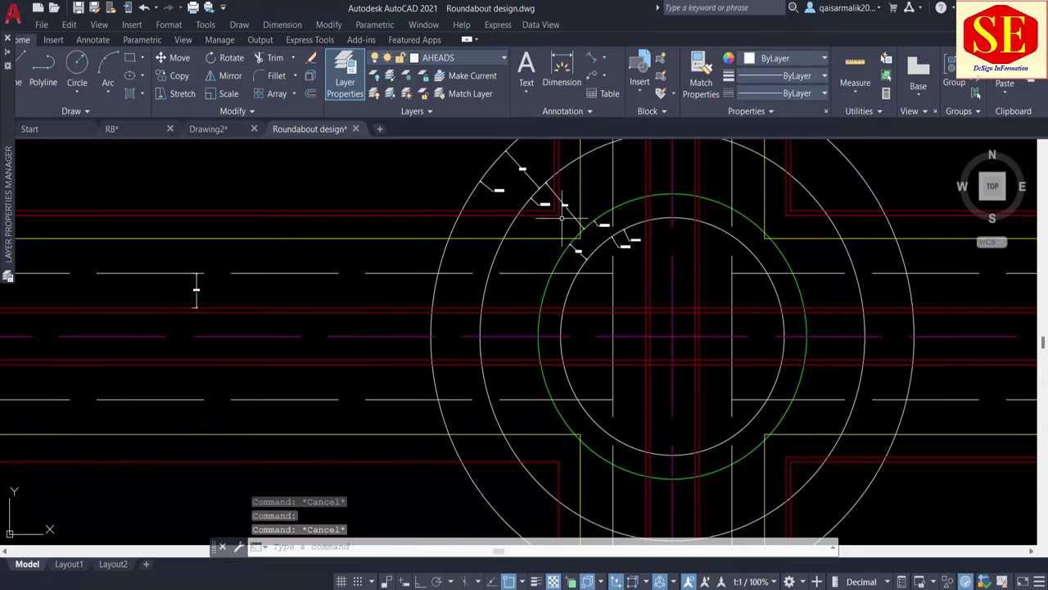
pyautogui.scroll(-4, 601, 322)
pyautogui.scroll(2, 528, 297)
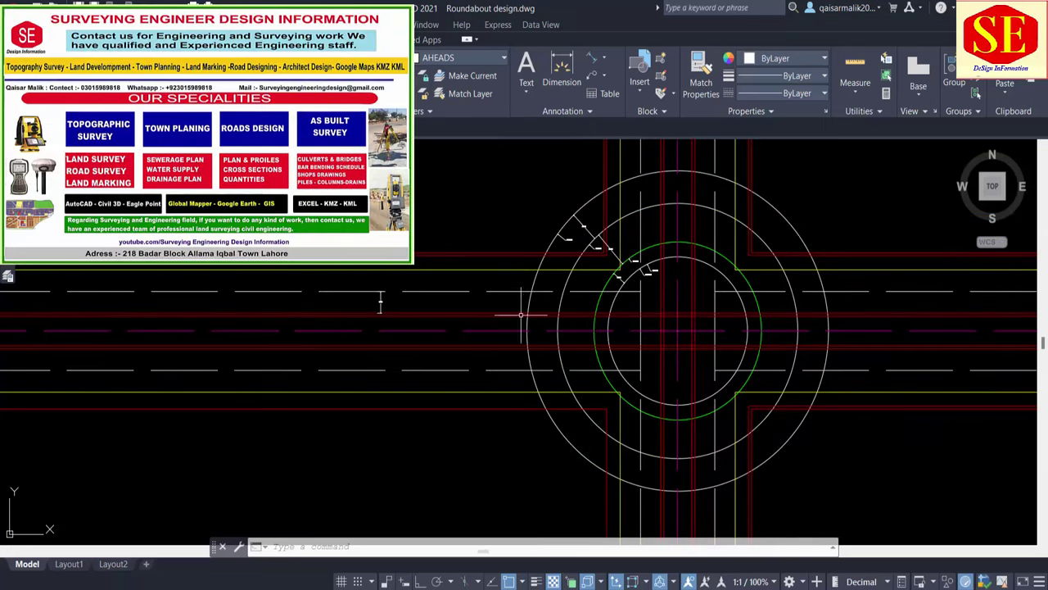
# Begin a line from the roundabout arc, then cancel it without drawing anything.
pyautogui.scroll(2, 509, 322)
pyautogui.write('l')
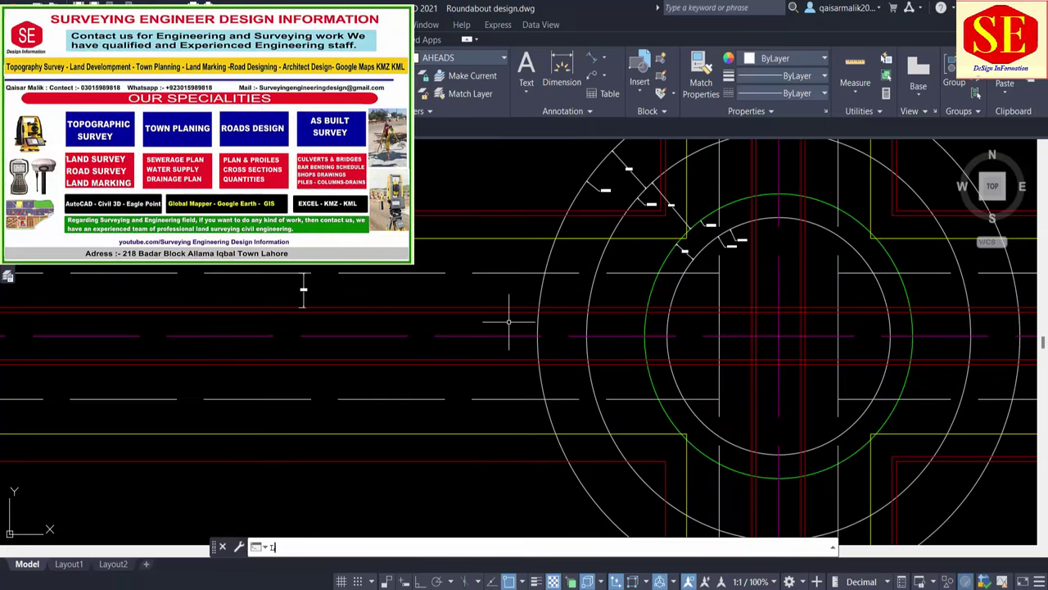
pyautogui.press('Return')
pyautogui.click(538, 307)
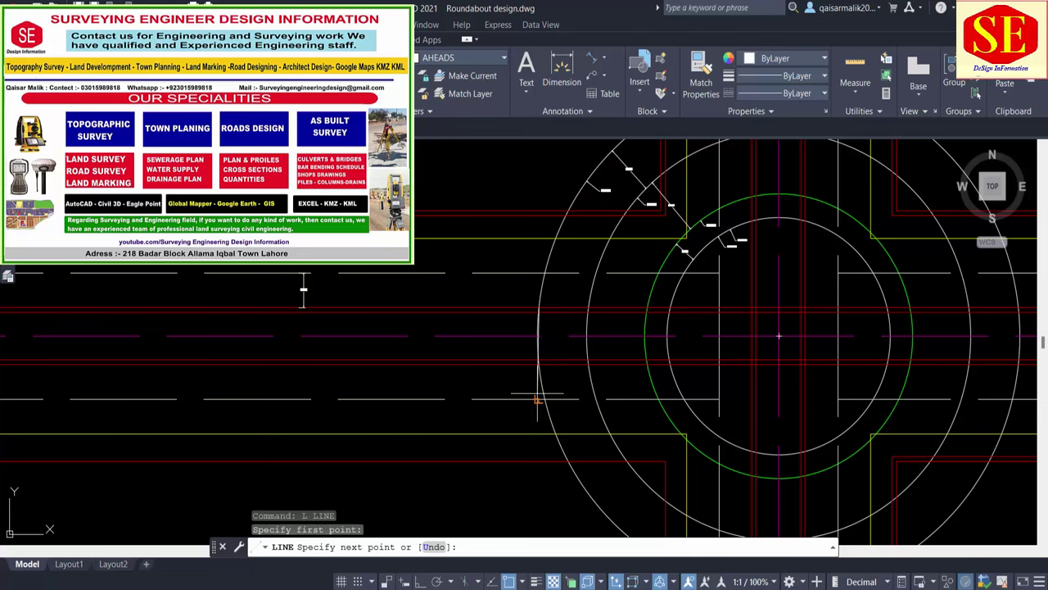
pyautogui.scroll(3, 537, 362)
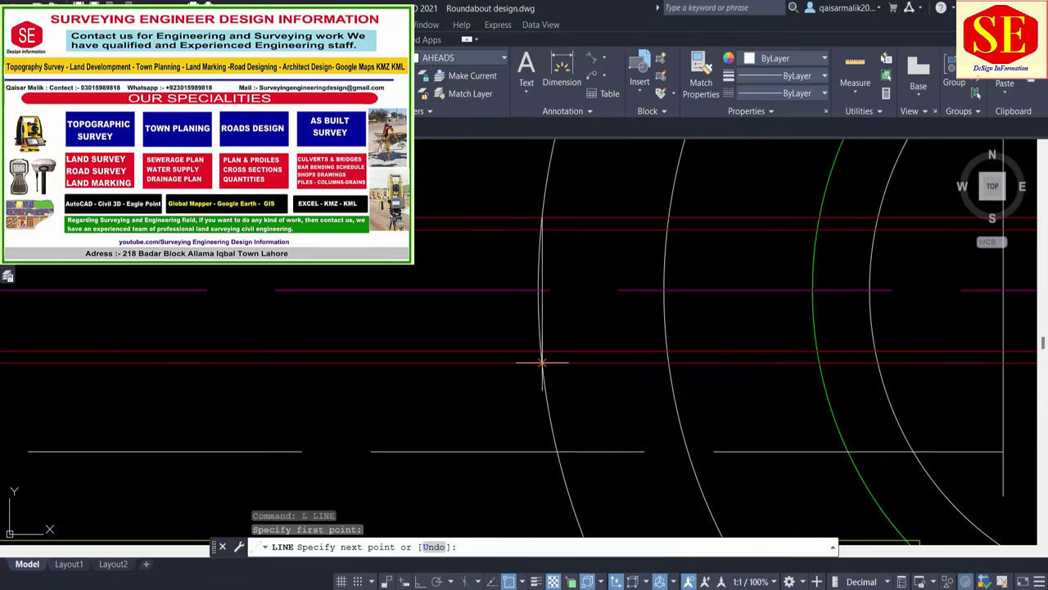
pyautogui.press('Escape')
# Move the short vertical line to its new spot at the roundabout's west edge.
pyautogui.write('m')
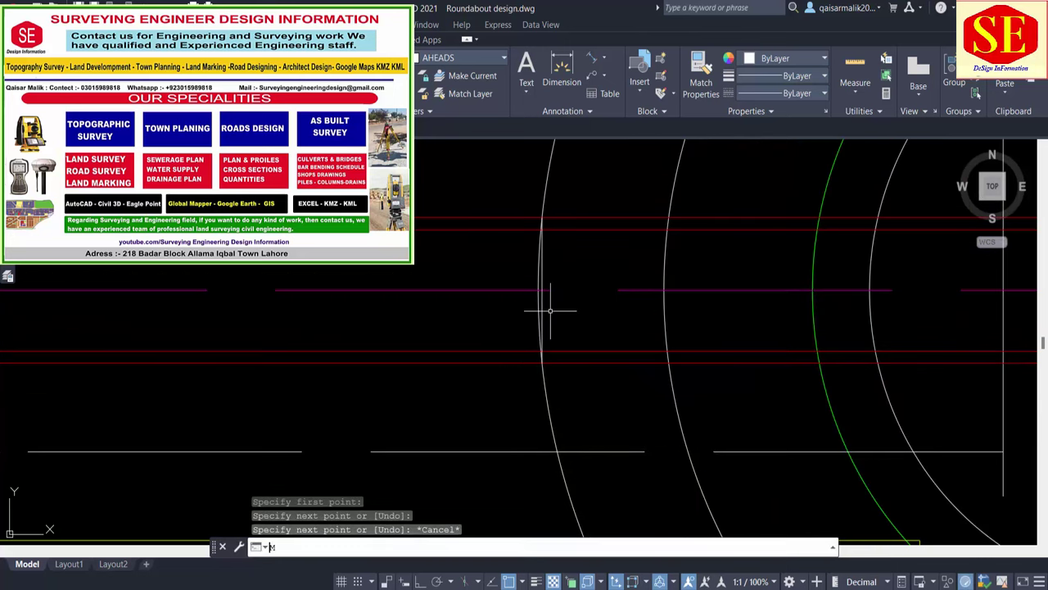
pyautogui.press('Return')
pyautogui.click(542, 306)
pyautogui.scroll(2, 542, 306)
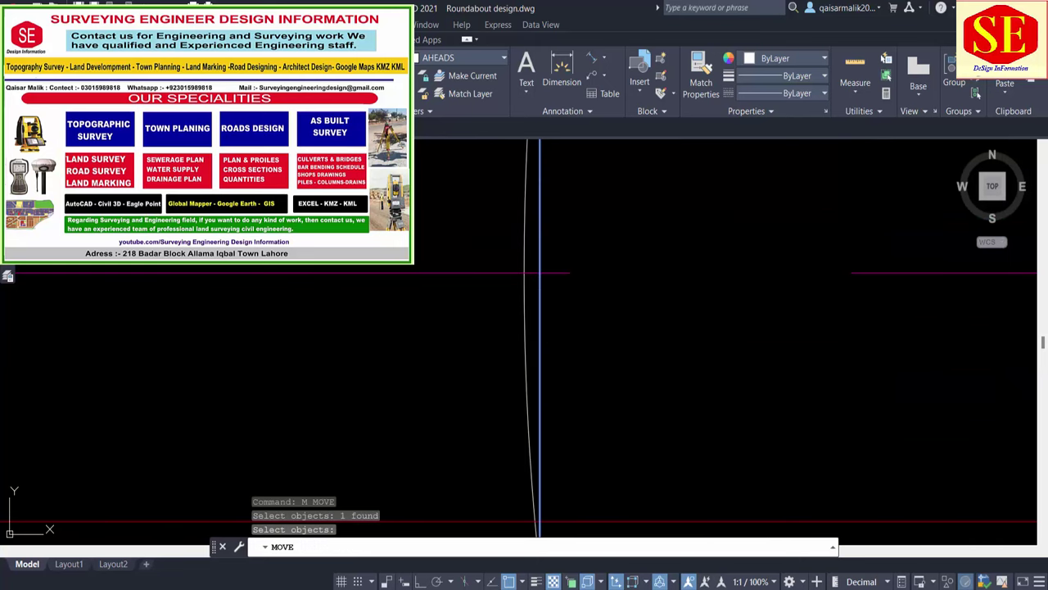
pyautogui.press('Return')
pyautogui.click(524, 272)
pyautogui.click(550, 279)
pyautogui.scroll(-2, 609, 302)
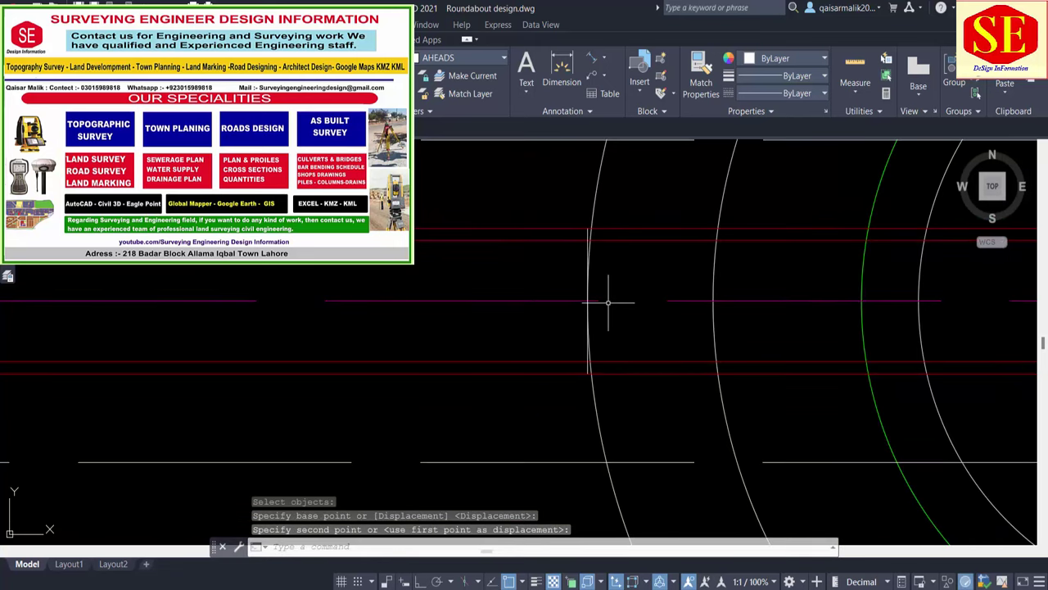
pyautogui.scroll(-2, 591, 328)
pyautogui.press('Escape')
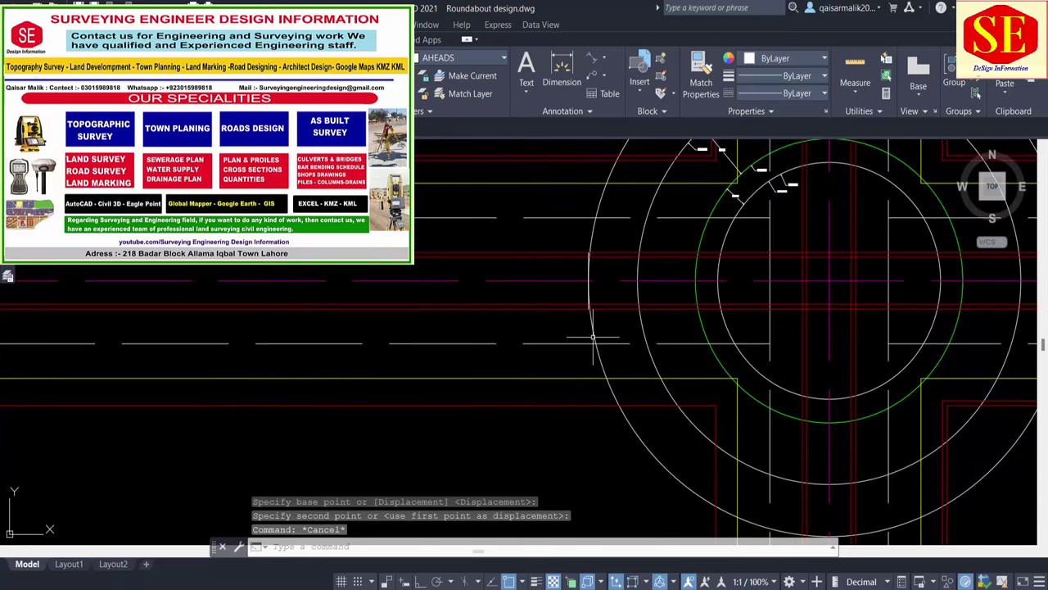
# Offset the vertical line 25 units to the west.
pyautogui.write('o')
pyautogui.press('Return')
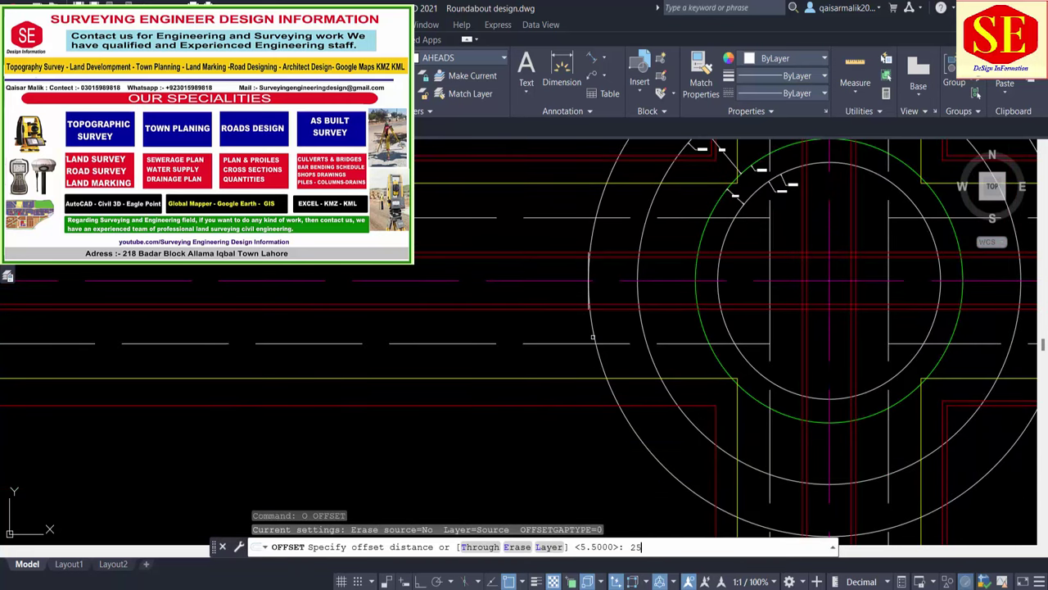
pyautogui.press('Return')
pyautogui.scroll(2, 590, 316)
pyautogui.click(574, 292)
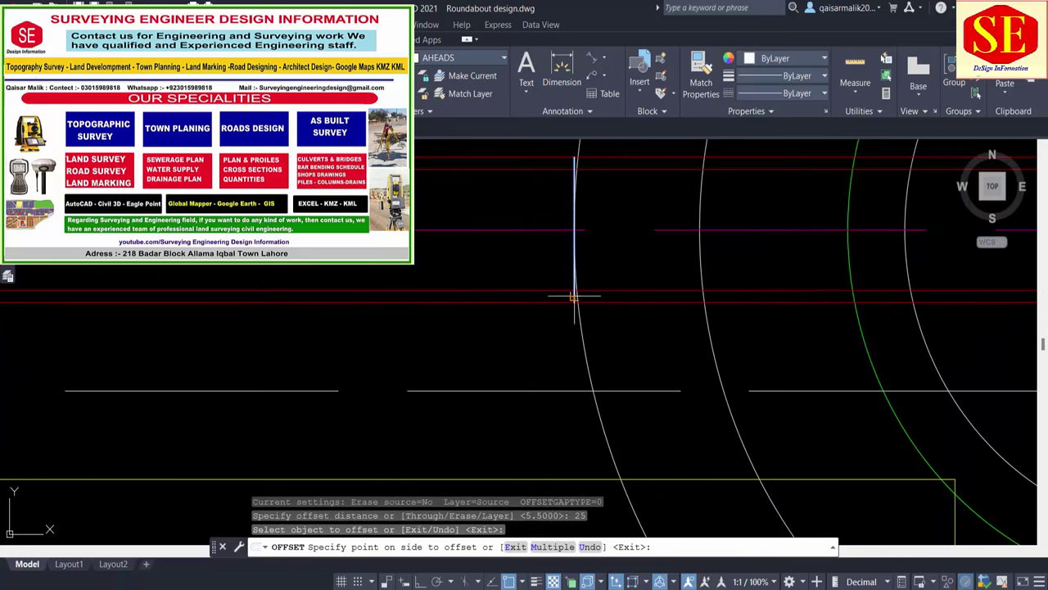
pyautogui.scroll(-2, 574, 292)
pyautogui.click(404, 309)
pyautogui.moveTo(304, 284)
pyautogui.mouseDown(button='middle')
pyautogui.moveTo(334, 294)
pyautogui.moveTo(341, 353)
pyautogui.mouseUp(button='middle')
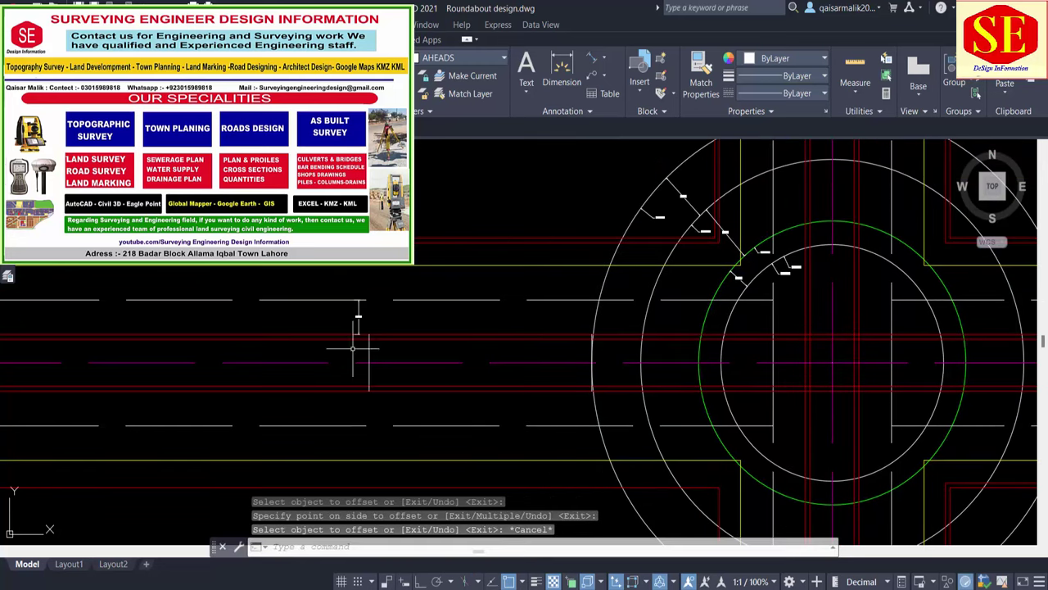
pyautogui.press('Escape')
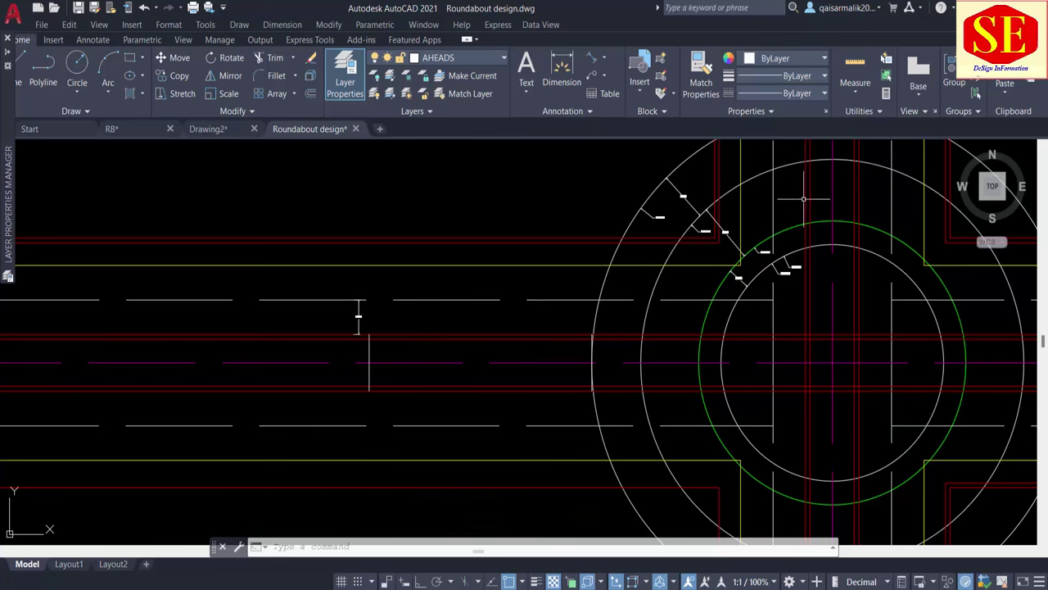
pyautogui.press('Escape')
pyautogui.press('Escape')
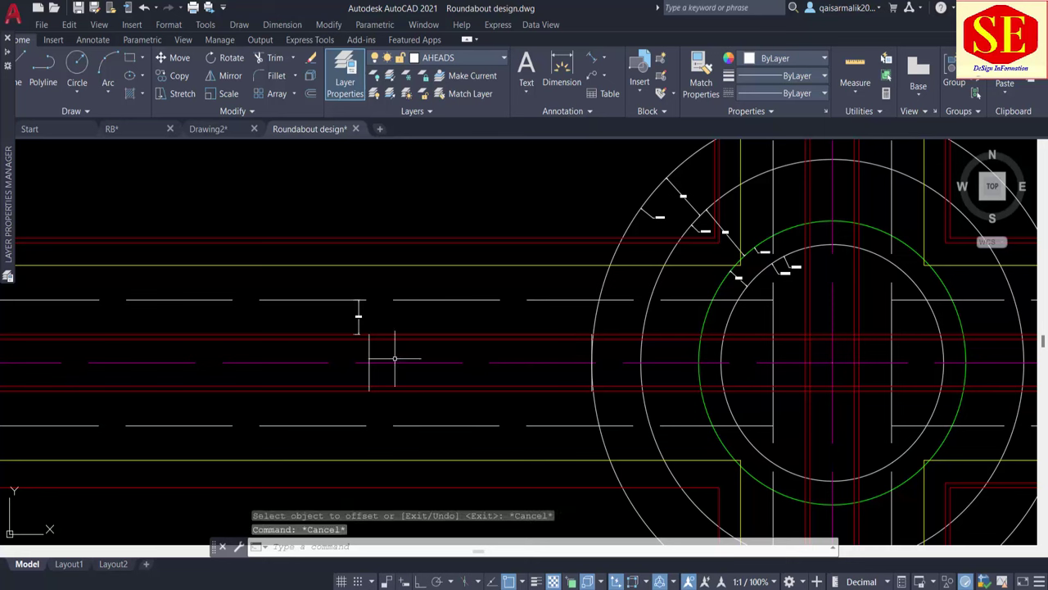
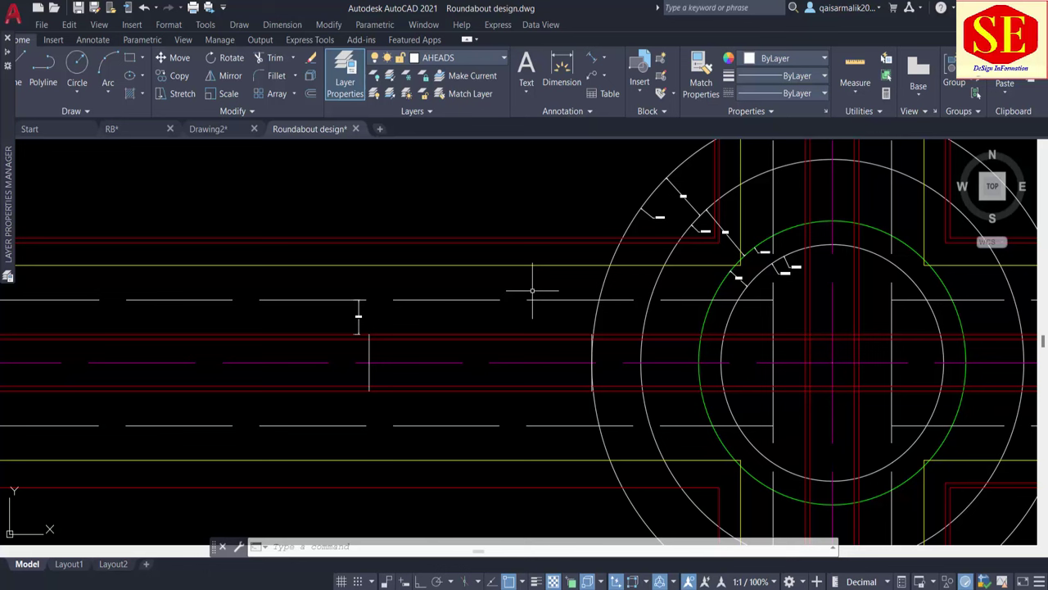
# Begin an aligned dimension from the short vertical line to the outer circle, then abandon it.
pyautogui.press('Escape')
pyautogui.press('Escape')
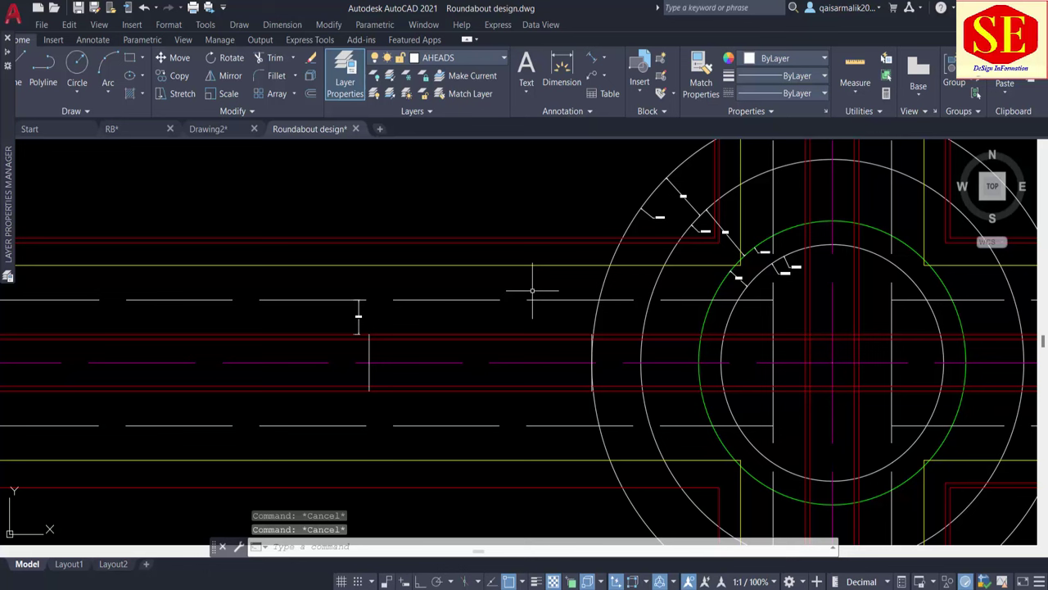
pyautogui.press('Escape')
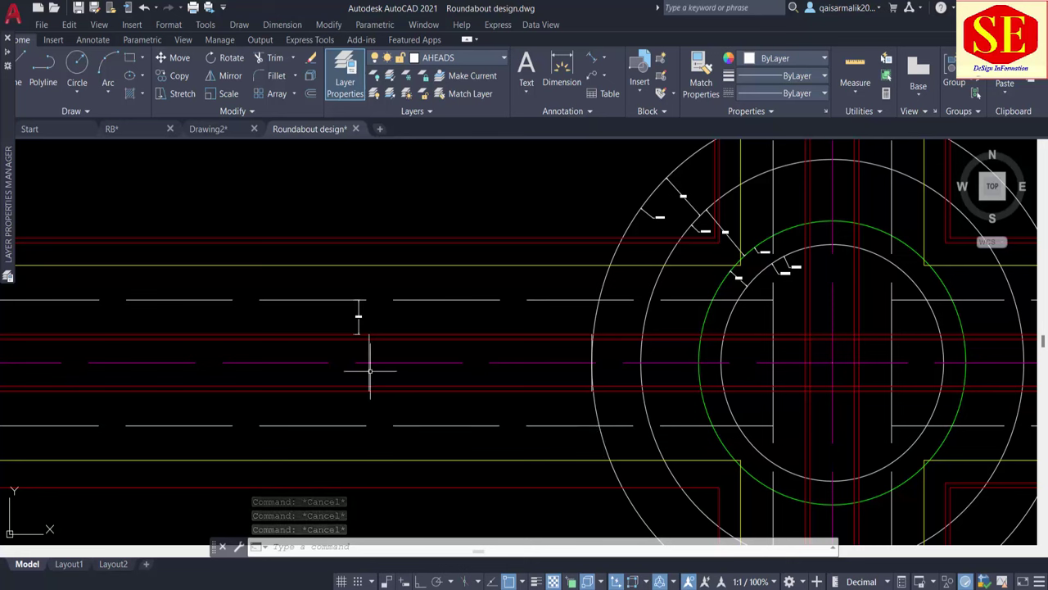
pyautogui.write('dimaligned')
pyautogui.press('Return')
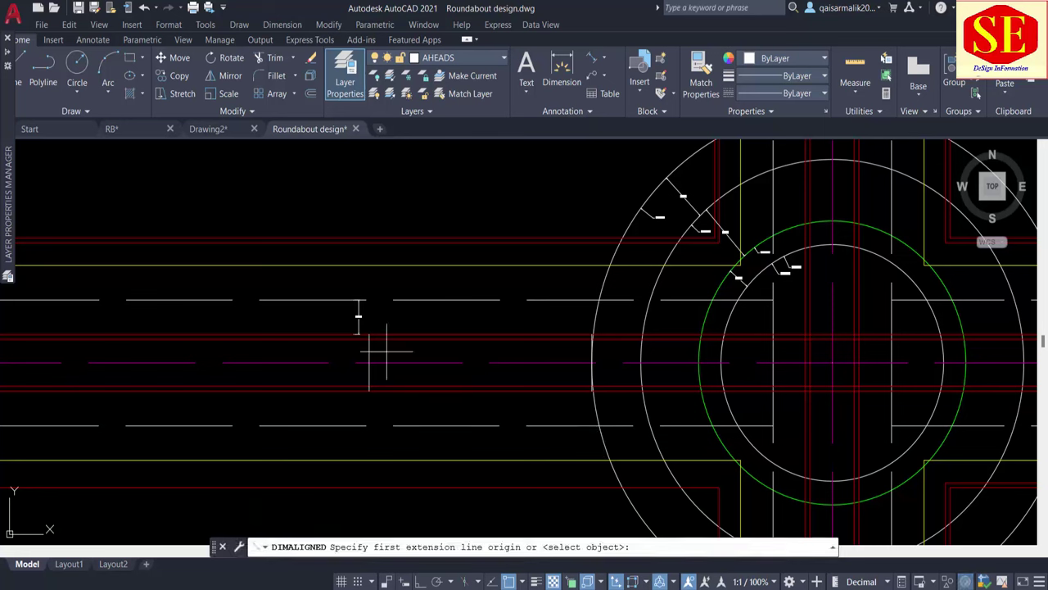
pyautogui.click(368, 361)
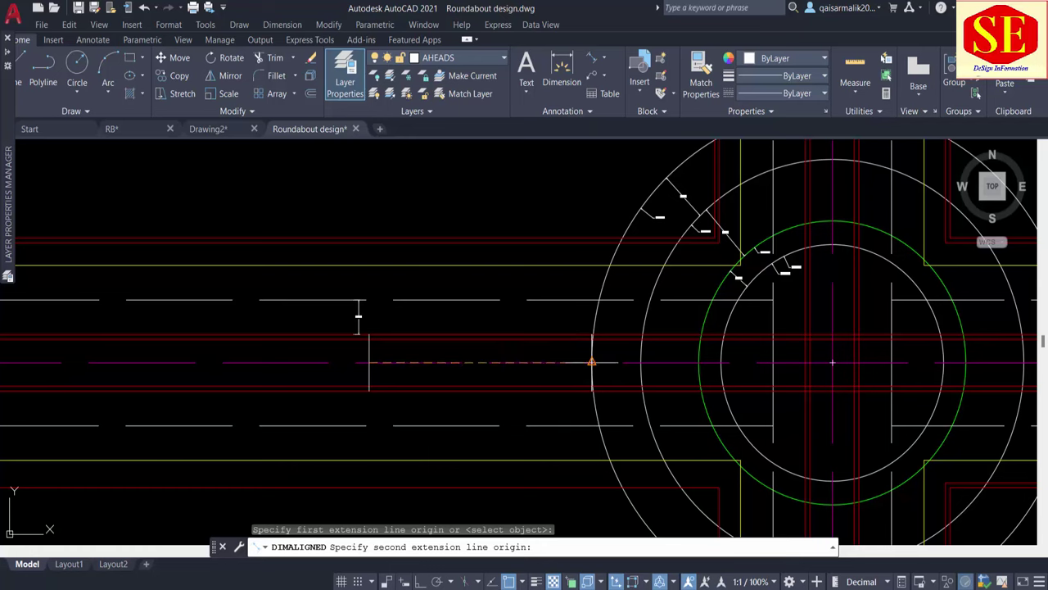
pyautogui.click(591, 362)
pyautogui.scroll(3, 364, 366)
pyautogui.scroll(3, 409, 364)
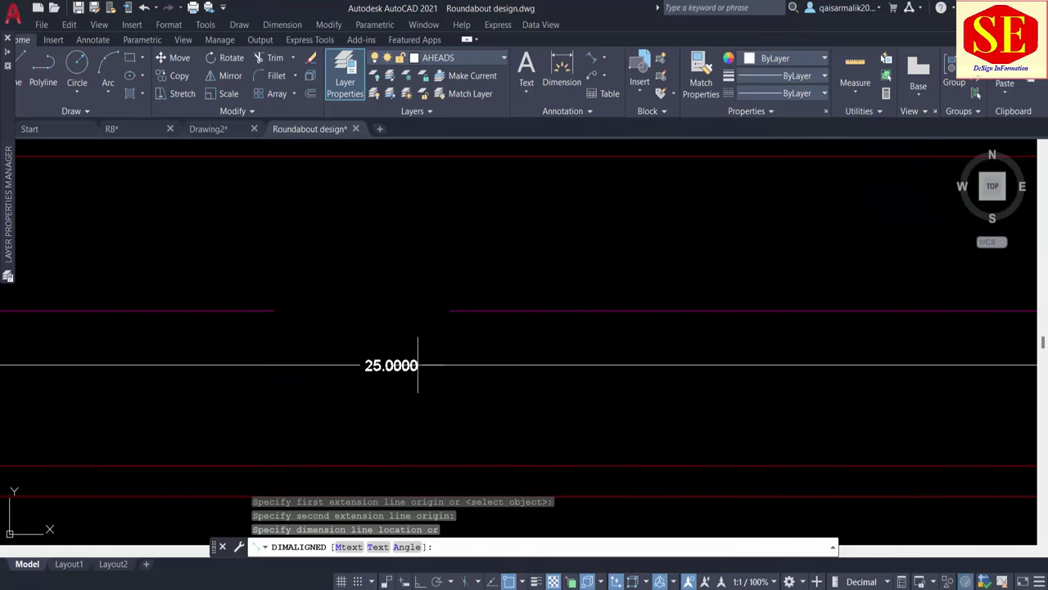
pyautogui.scroll(-3, 417, 364)
pyautogui.press('Escape')
pyautogui.scroll(-3, 418, 364)
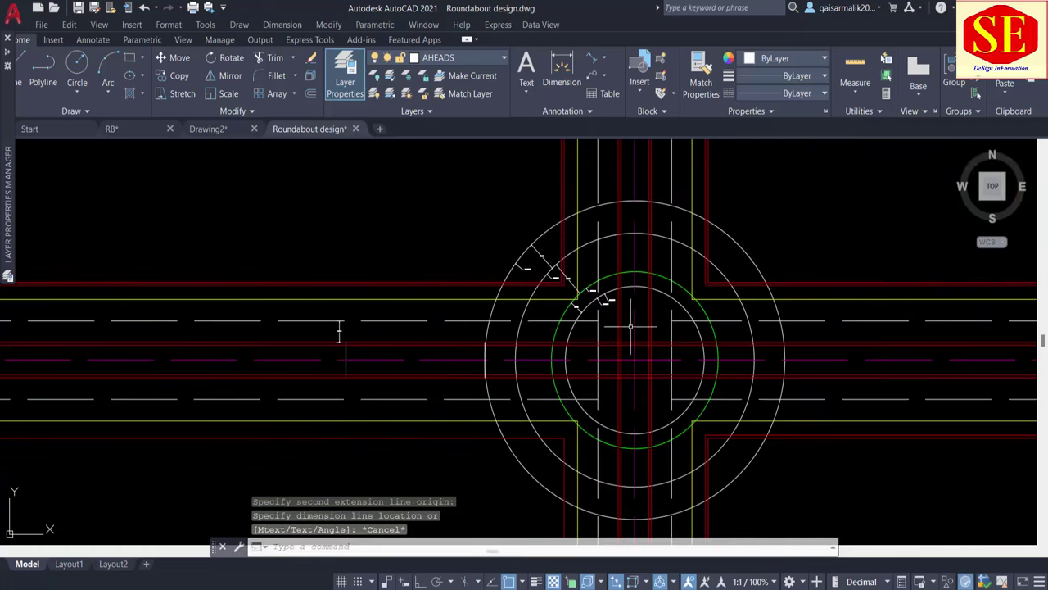
# Run DIVIDE on the green circle to split it into 4 segments.
pyautogui.click(678, 290)
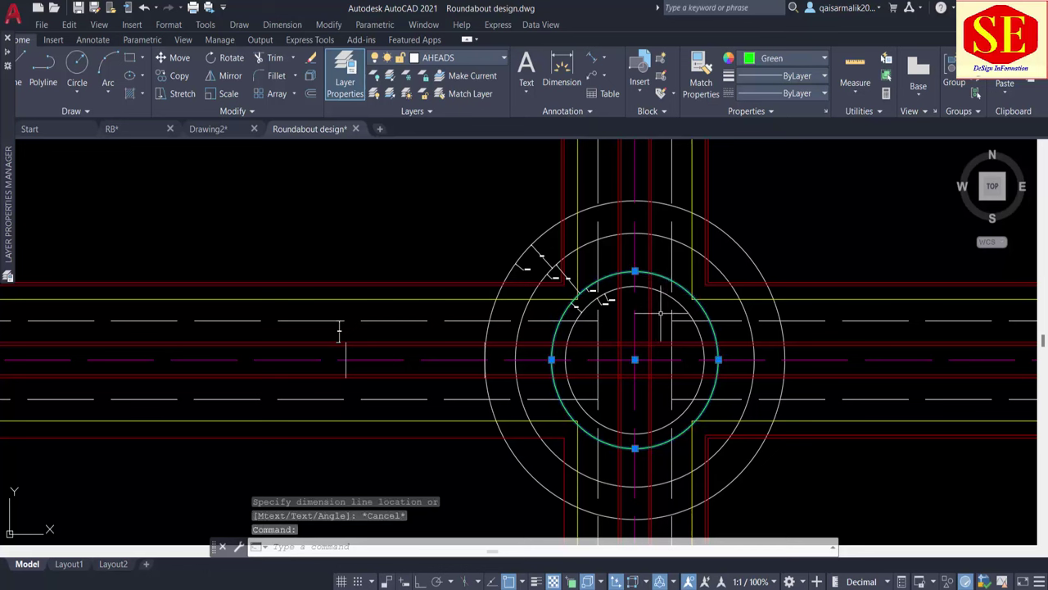
pyautogui.write('di')
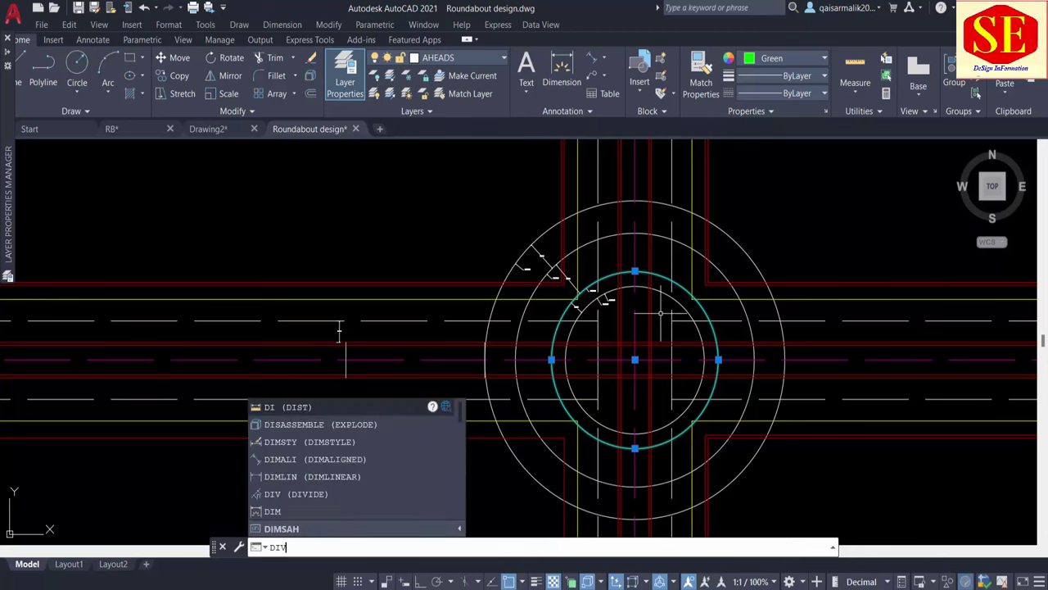
pyautogui.write('v')
pyautogui.press('Return')
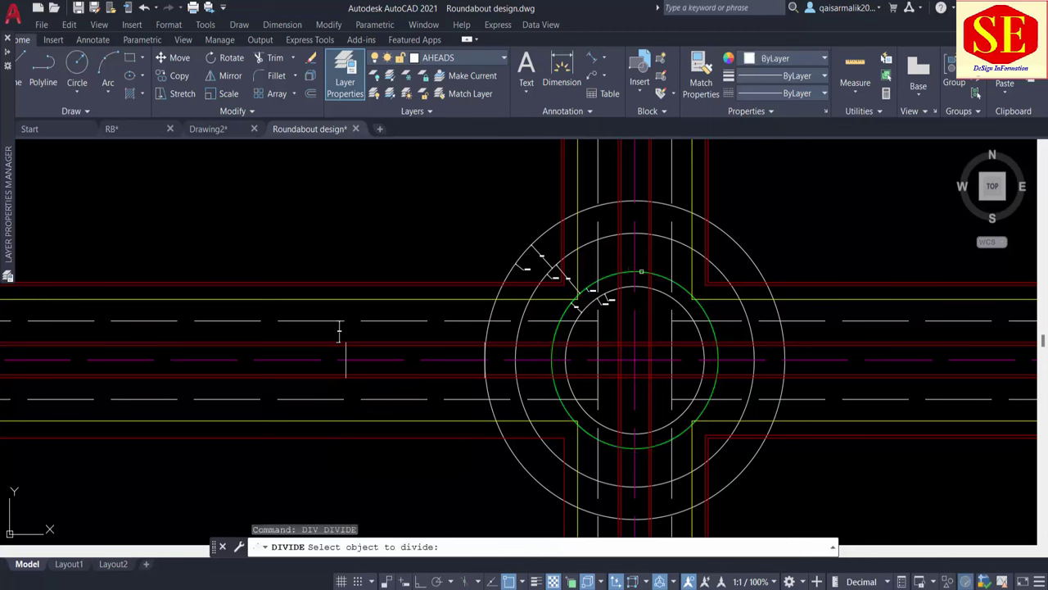
pyautogui.click(642, 271)
pyautogui.write('4')
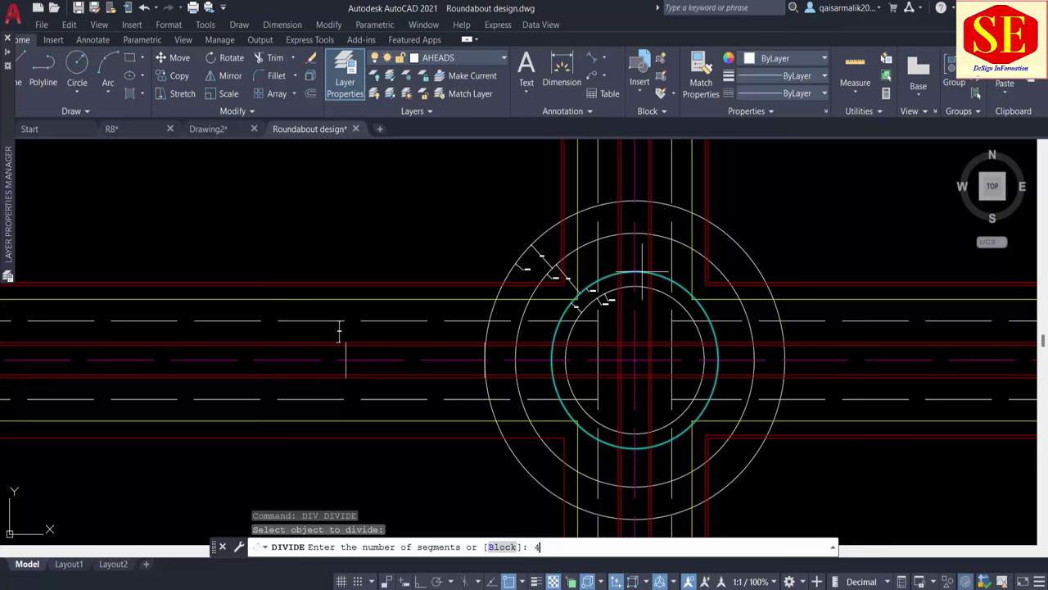
pyautogui.press('Return')
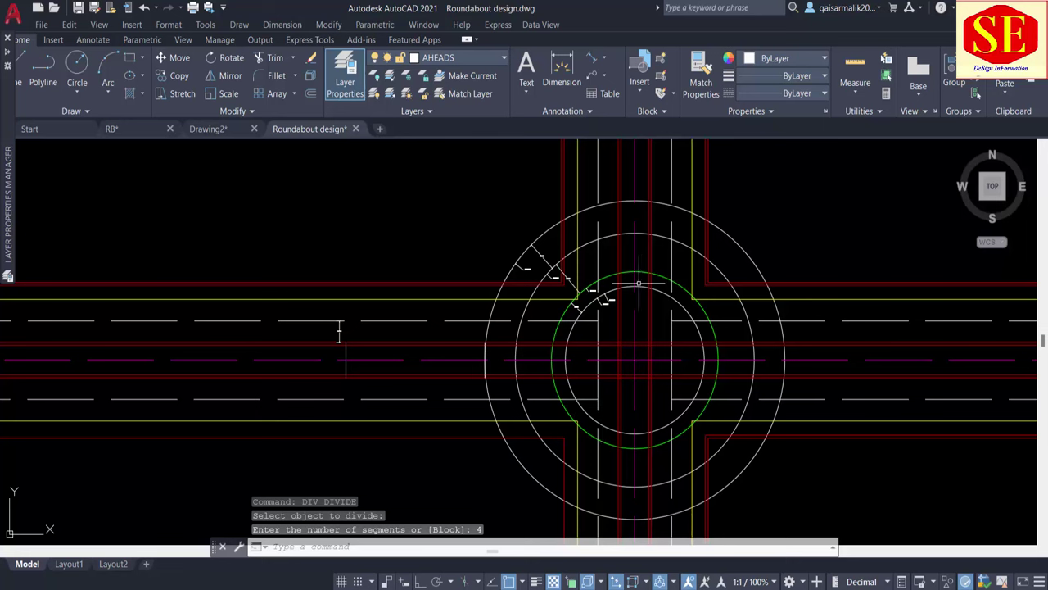
pyautogui.click(224, 8)
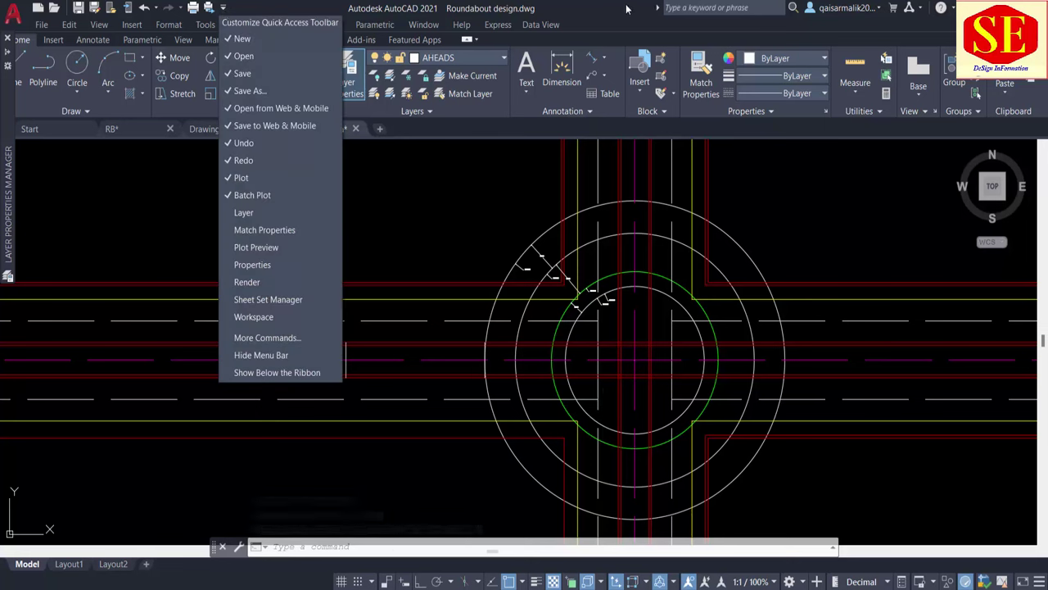
# Set the point style to the X marker in Format > Point Style so the division points show.
pyautogui.click(223, 7)
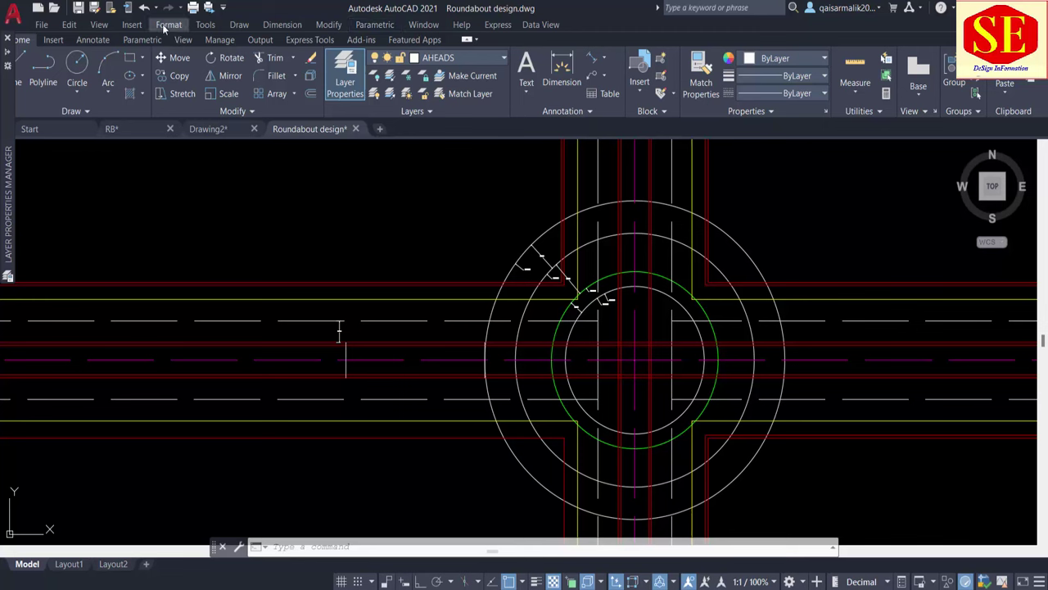
pyautogui.click(168, 25)
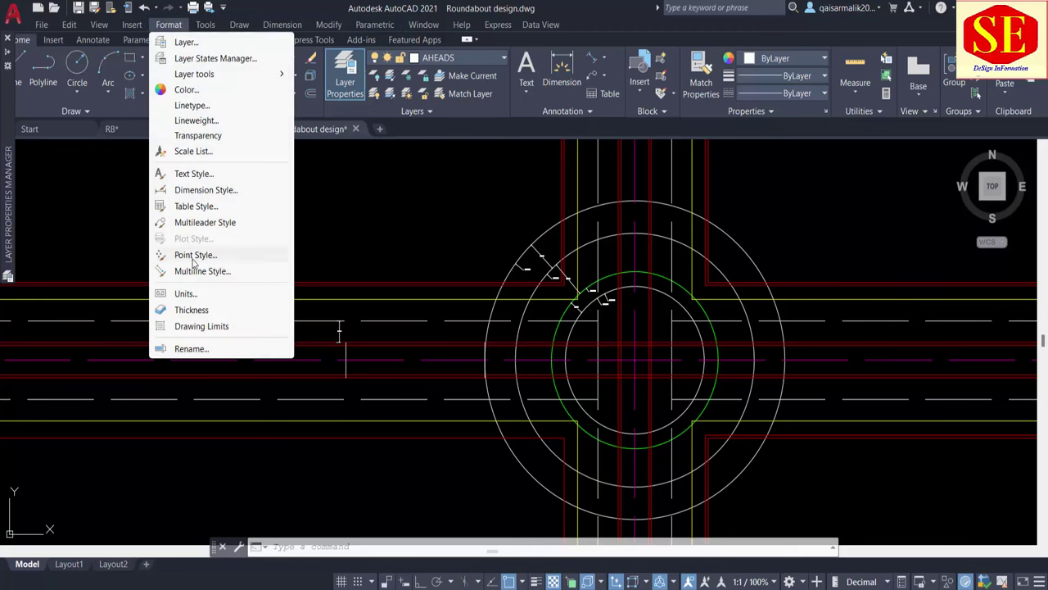
pyautogui.press('Escape')
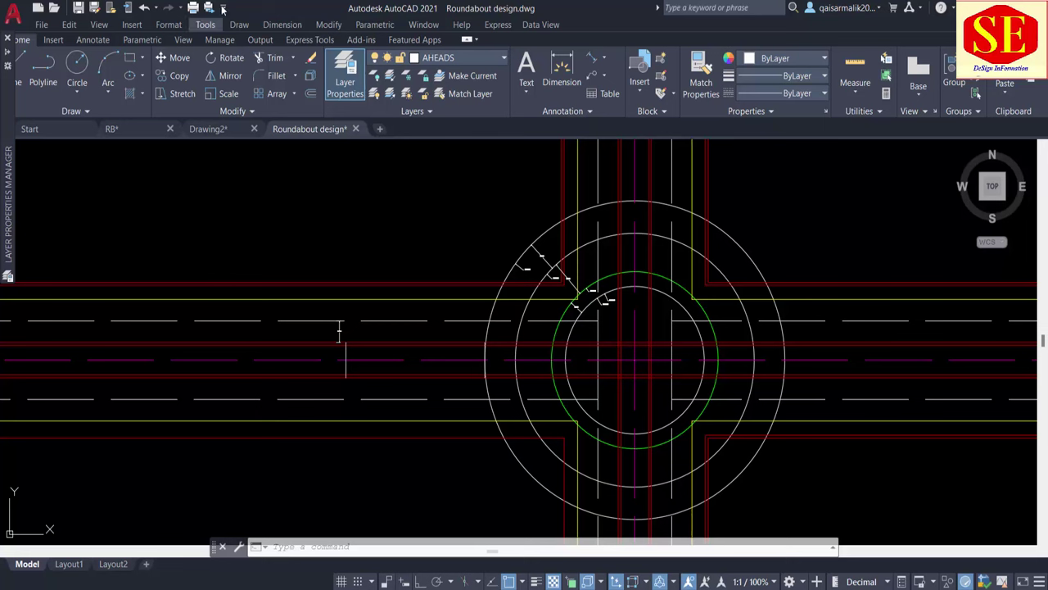
pyautogui.click(224, 7)
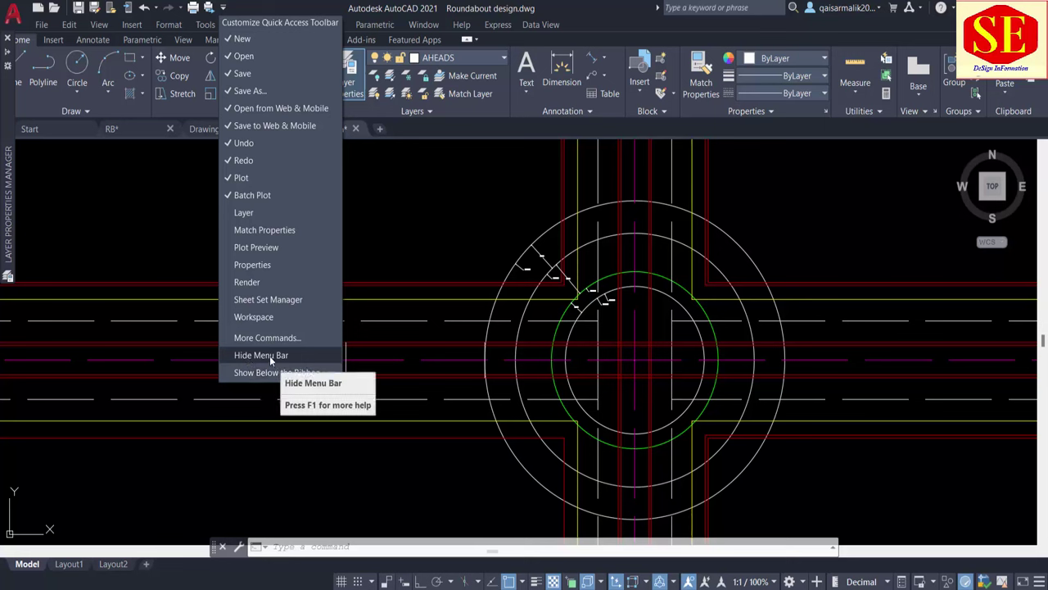
pyautogui.click(270, 355)
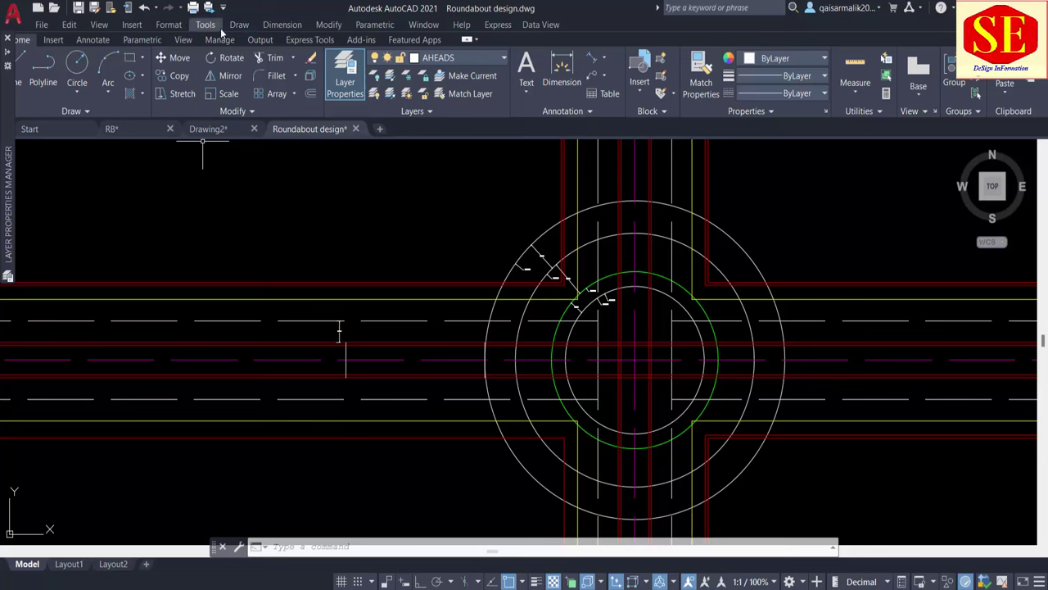
pyautogui.click(162, 26)
pyautogui.click(197, 254)
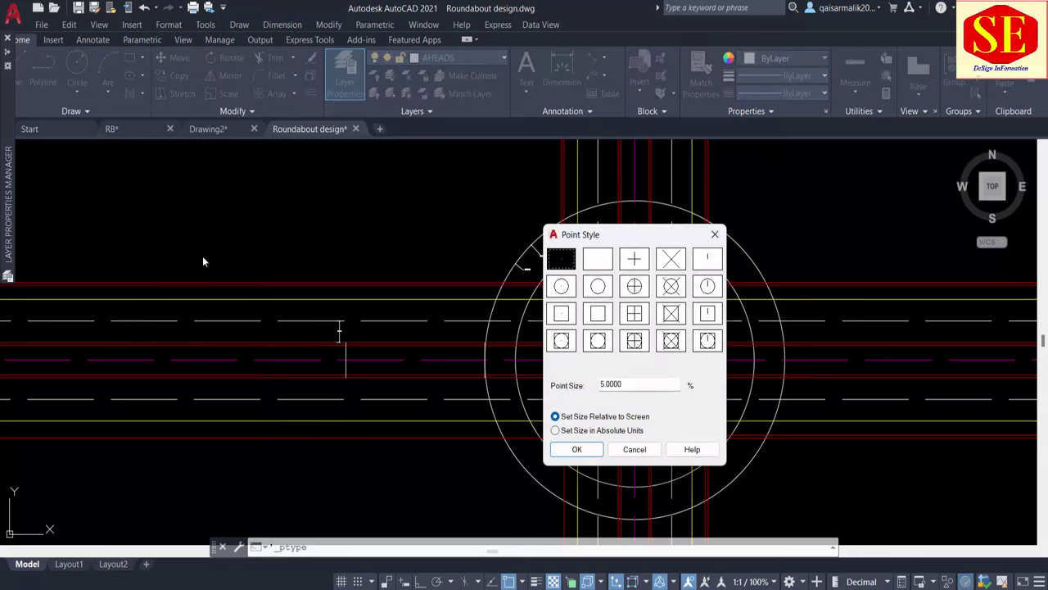
pyautogui.click(670, 260)
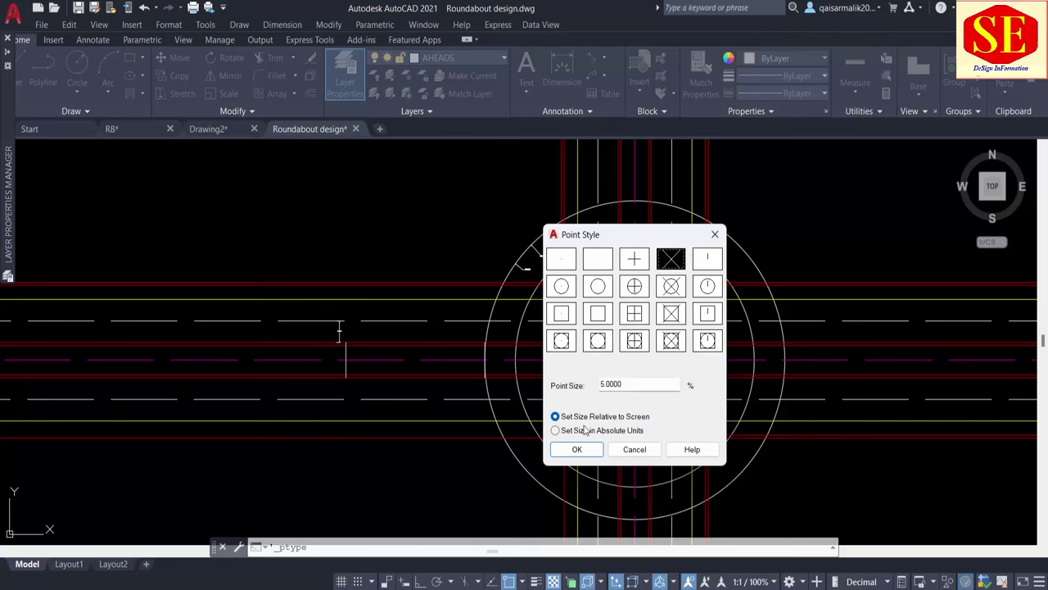
pyautogui.click(576, 449)
pyautogui.scroll(2, 631, 264)
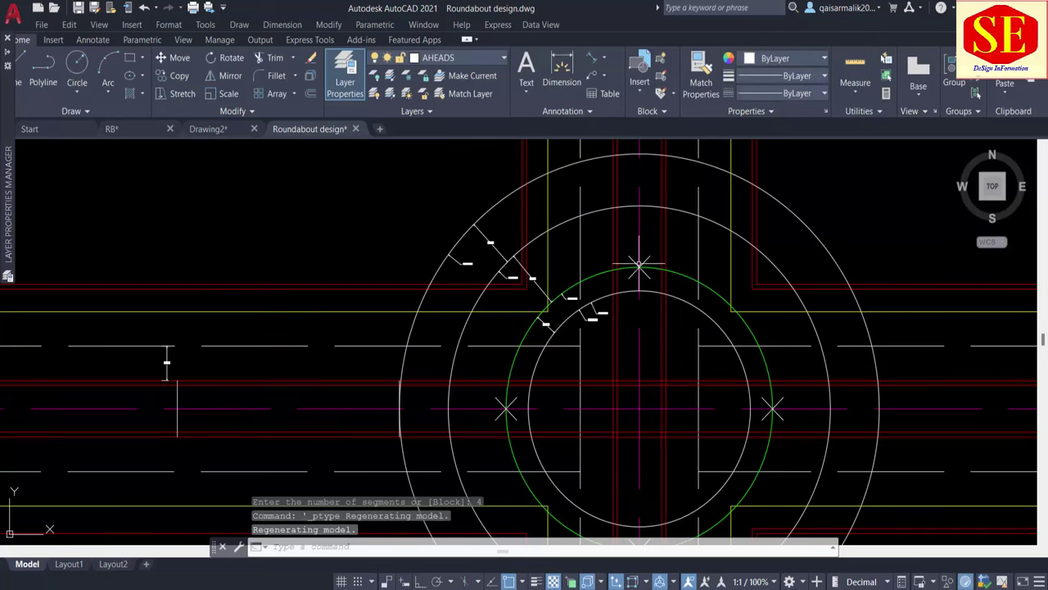
# Start a polyline at the short vertical line's end on the west approach, then discard it.
pyautogui.click(631, 262)
pyautogui.moveTo(751, 382); pyautogui.dragTo(737, 309, button='middle')
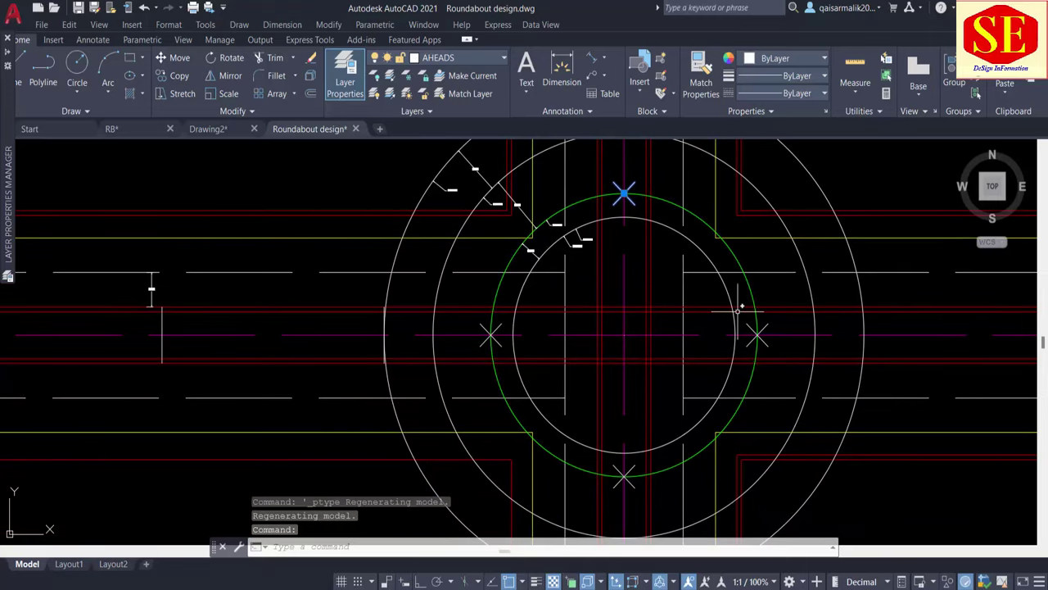
pyautogui.press('Escape')
pyautogui.moveTo(414, 325); pyautogui.dragTo(486, 351, button='middle')
pyautogui.press('Escape')
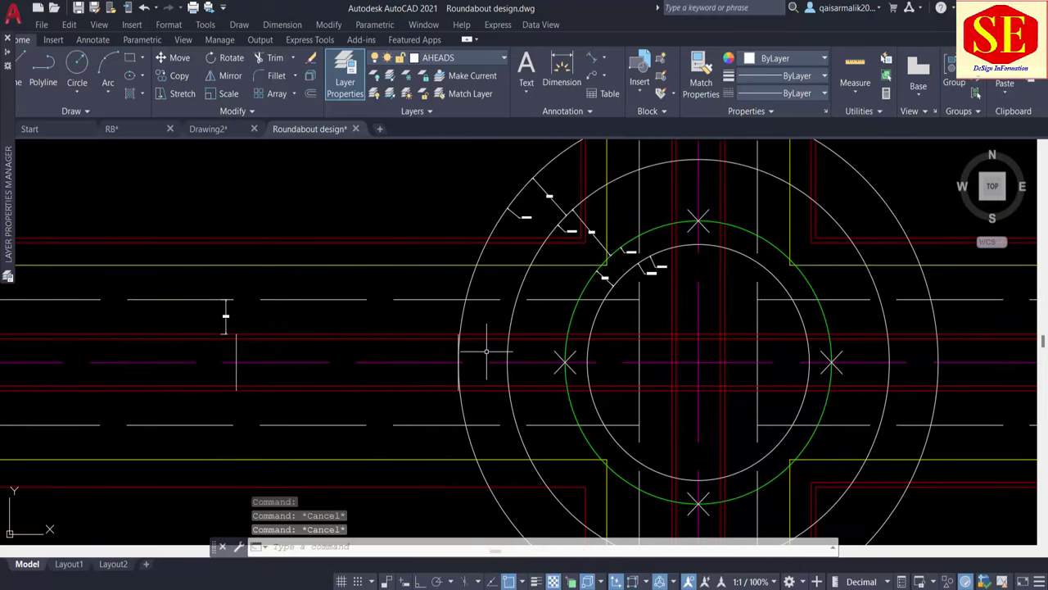
pyautogui.write('pl')
pyautogui.press('Return')
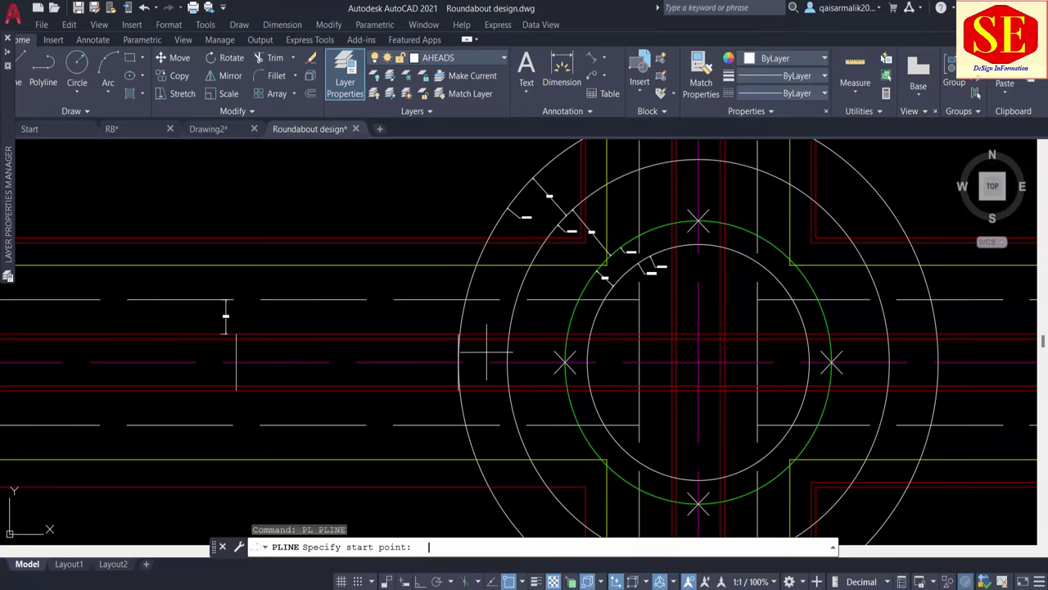
pyautogui.click(235, 334)
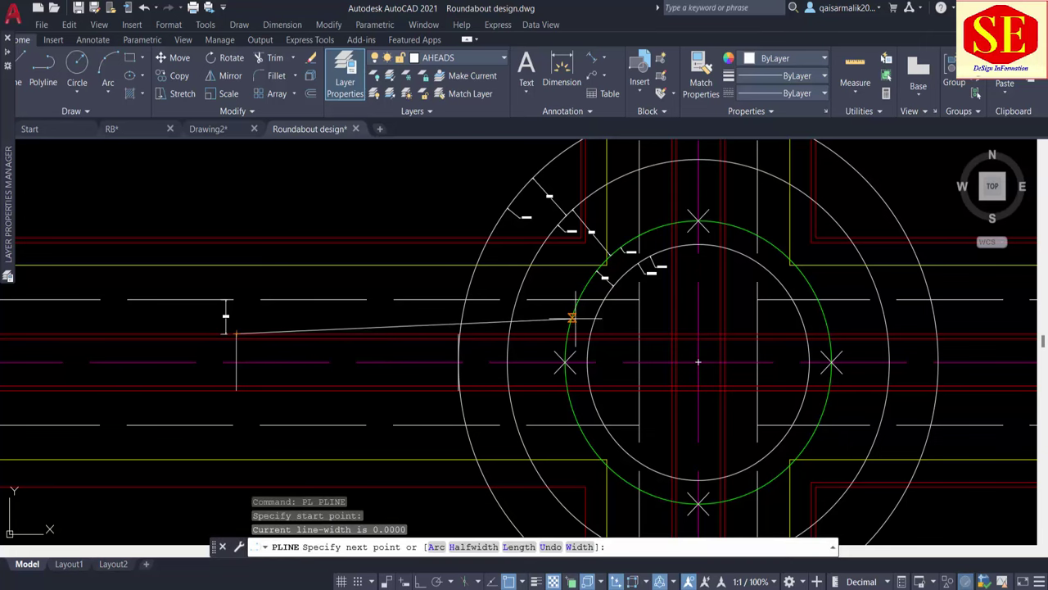
pyautogui.scroll(2, 568, 334)
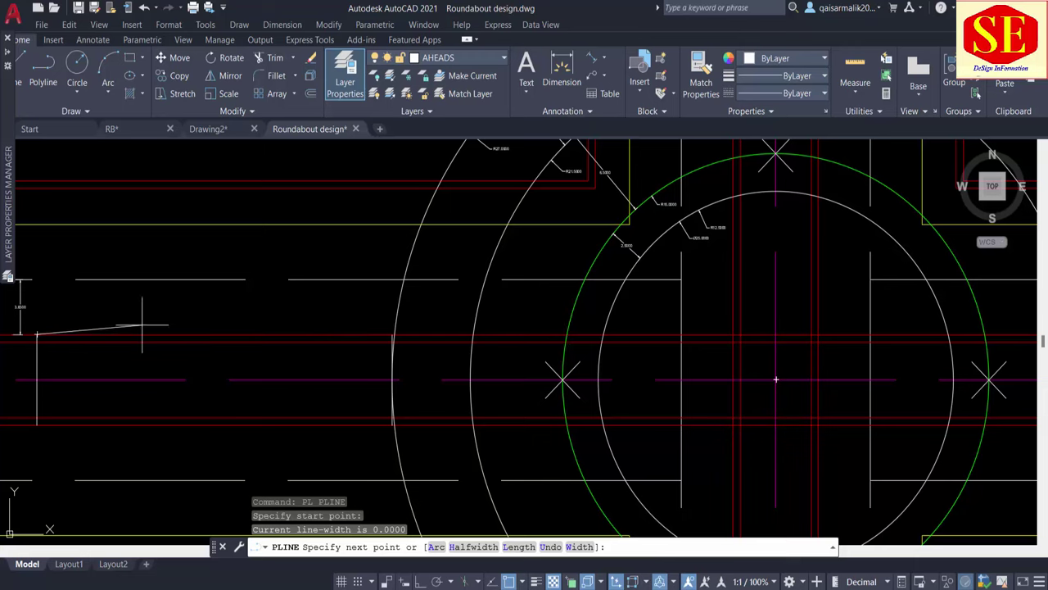
pyautogui.scroll(2, 54, 328)
pyautogui.scroll(-2, 54, 327)
pyautogui.scroll(-2, 352, 286)
pyautogui.press('Escape')
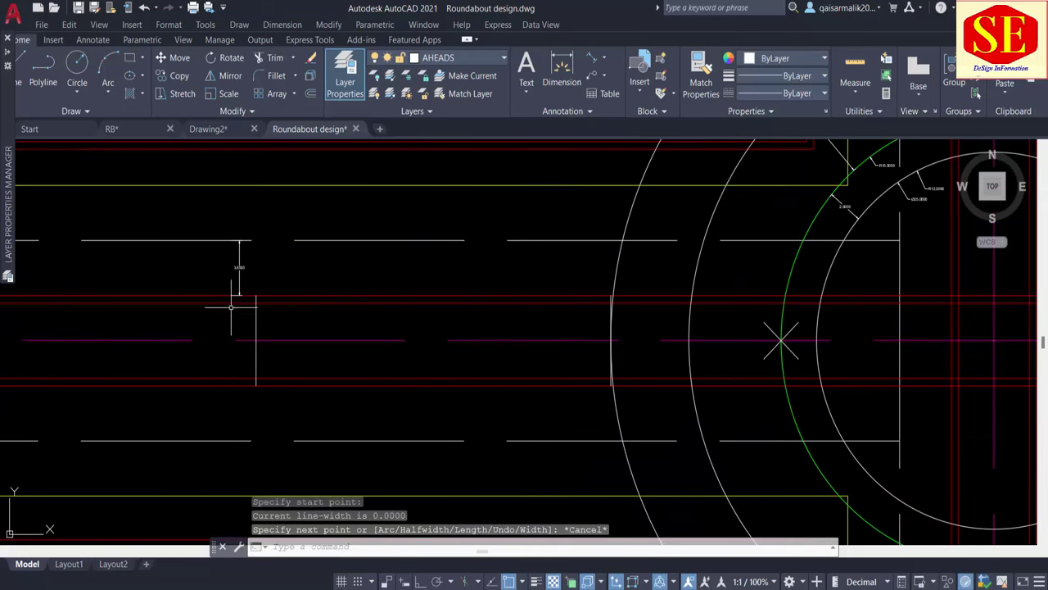
# Draw a polyline from the short vertical line's top to the red line–green circle intersection, then the top node.
pyautogui.press('Return')
pyautogui.click(256, 302)
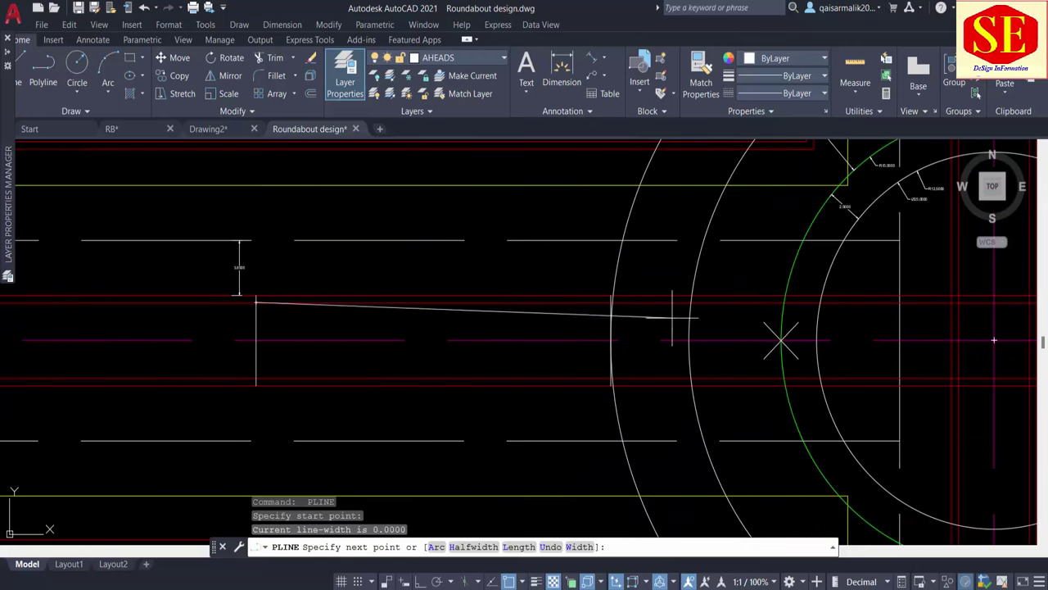
pyautogui.scroll(4, 270, 297)
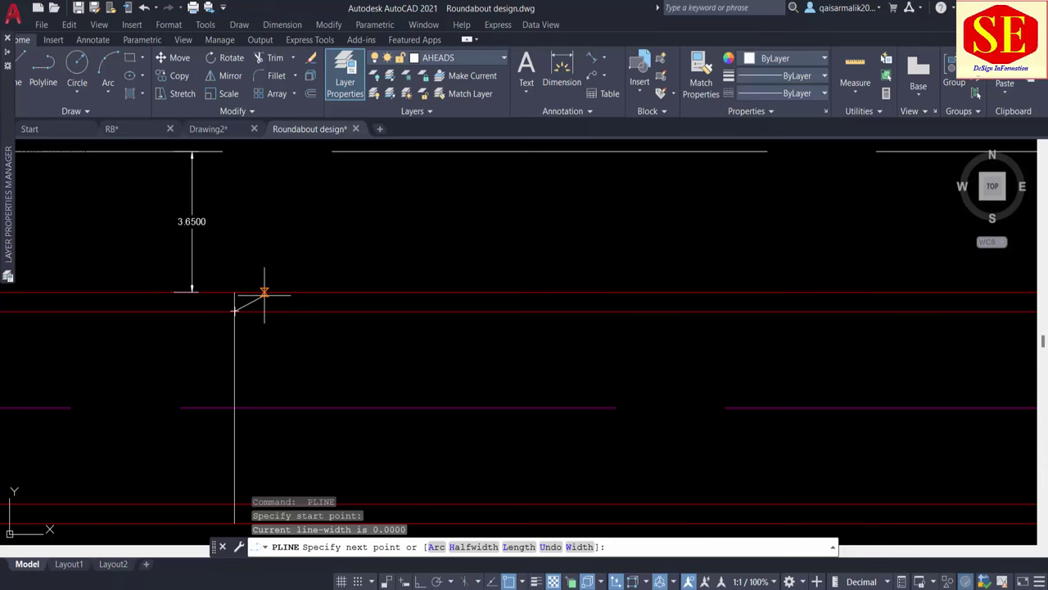
pyautogui.scroll(-3, 264, 293)
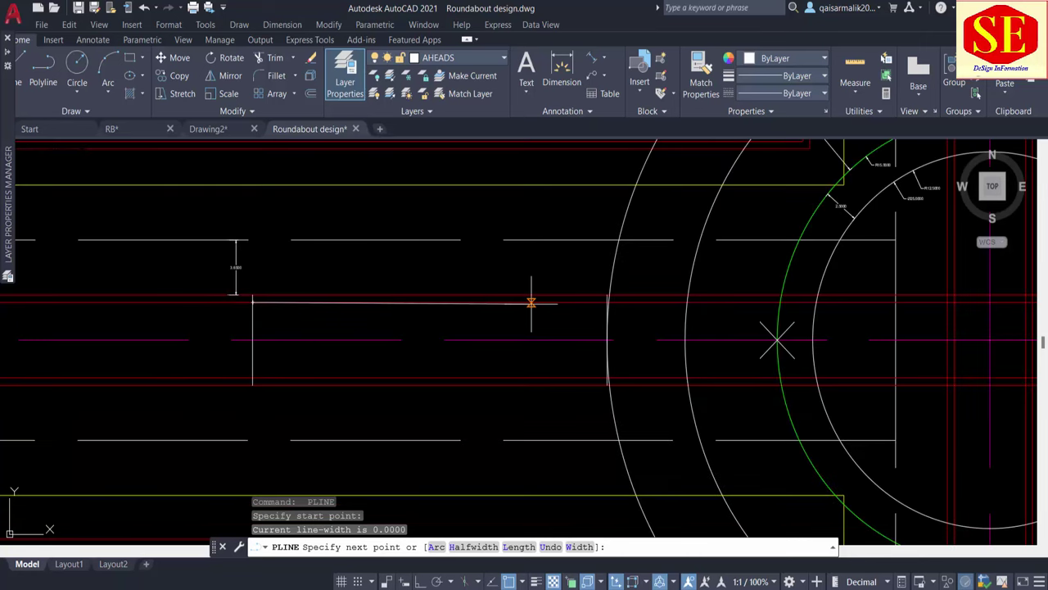
pyautogui.moveTo(533, 300); pyautogui.dragTo(186, 311, button='middle')
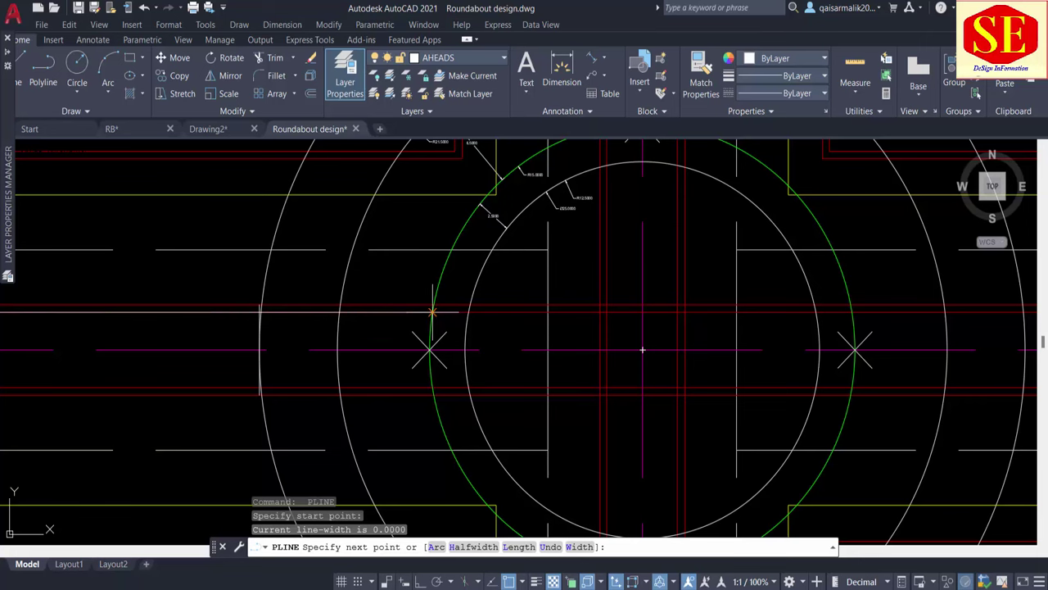
pyautogui.click(431, 312)
pyautogui.scroll(-2, 433, 311)
pyautogui.scroll(1, 508, 245)
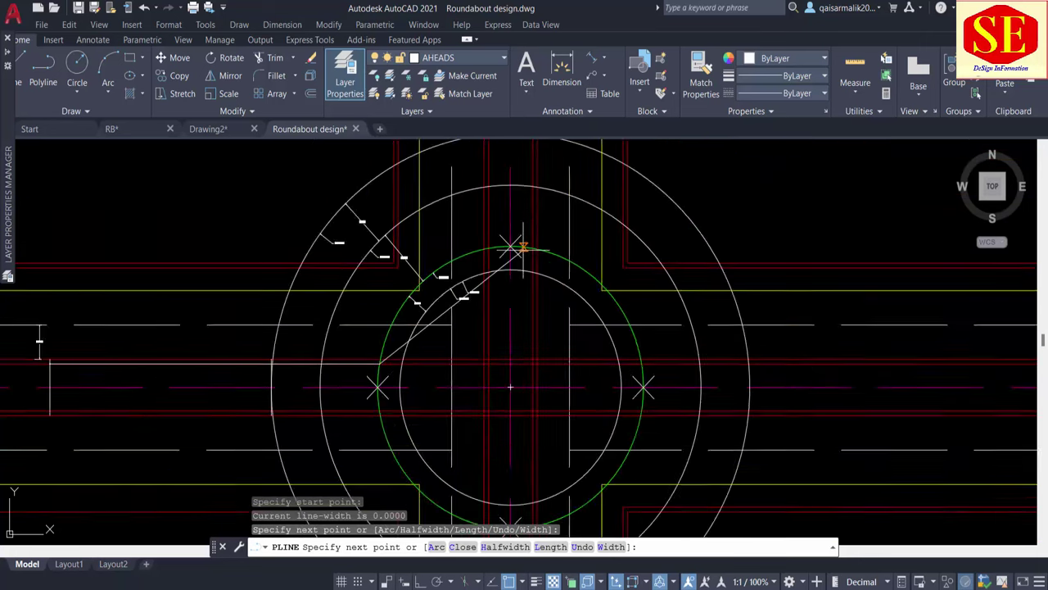
pyautogui.scroll(1, 504, 243)
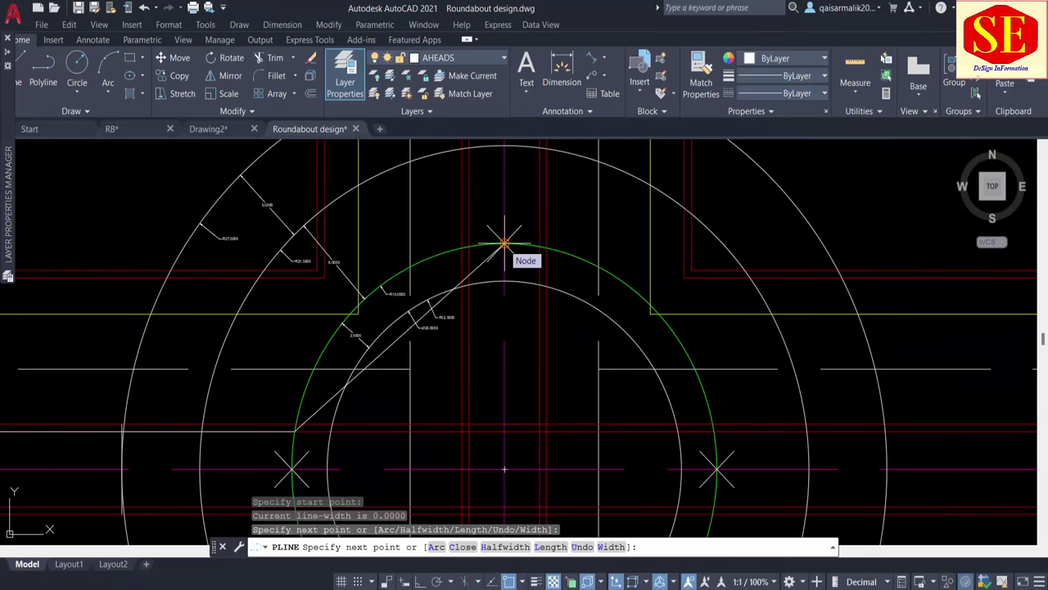
pyautogui.click(505, 244)
pyautogui.press('Escape')
pyautogui.scroll(-4, 508, 299)
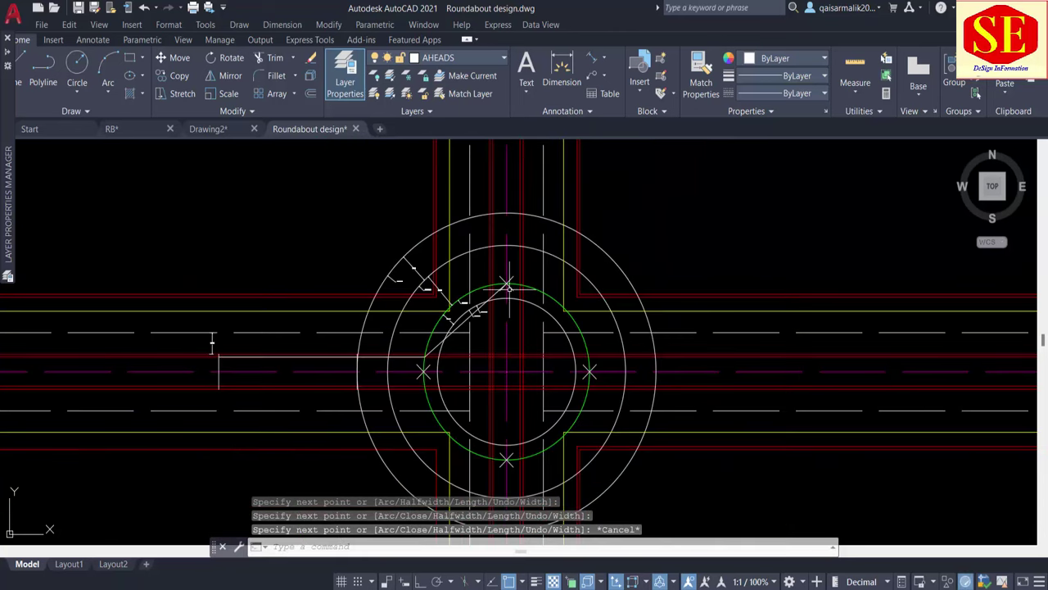
# Draw a diagonal helper line northeast of the roundabout.
pyautogui.write('l')
pyautogui.press('Return')
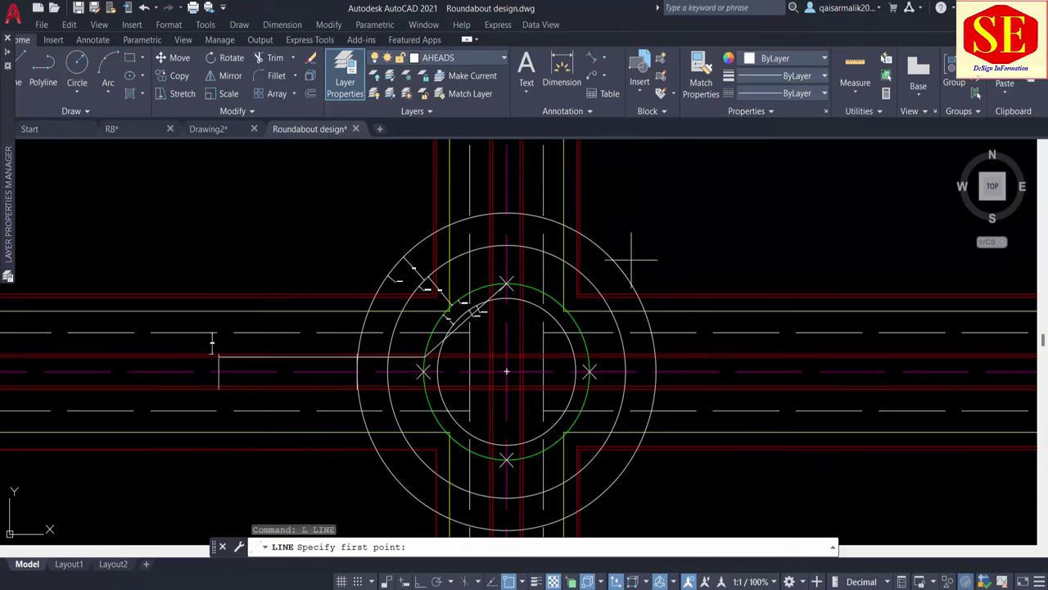
pyautogui.moveTo(636, 234); pyautogui.dragTo(602, 326, button='middle')
pyautogui.click(568, 161)
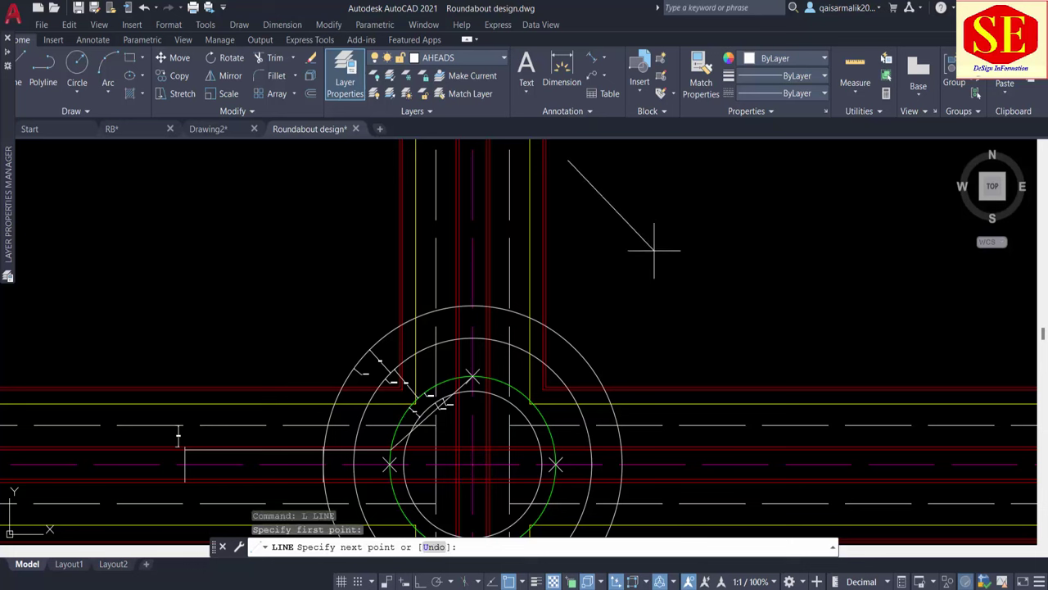
pyautogui.click(685, 292)
pyautogui.press('Escape')
# Extend the diagonal entry line to the outer circle and on to the helper line.
pyautogui.write('ex')
pyautogui.press('Return')
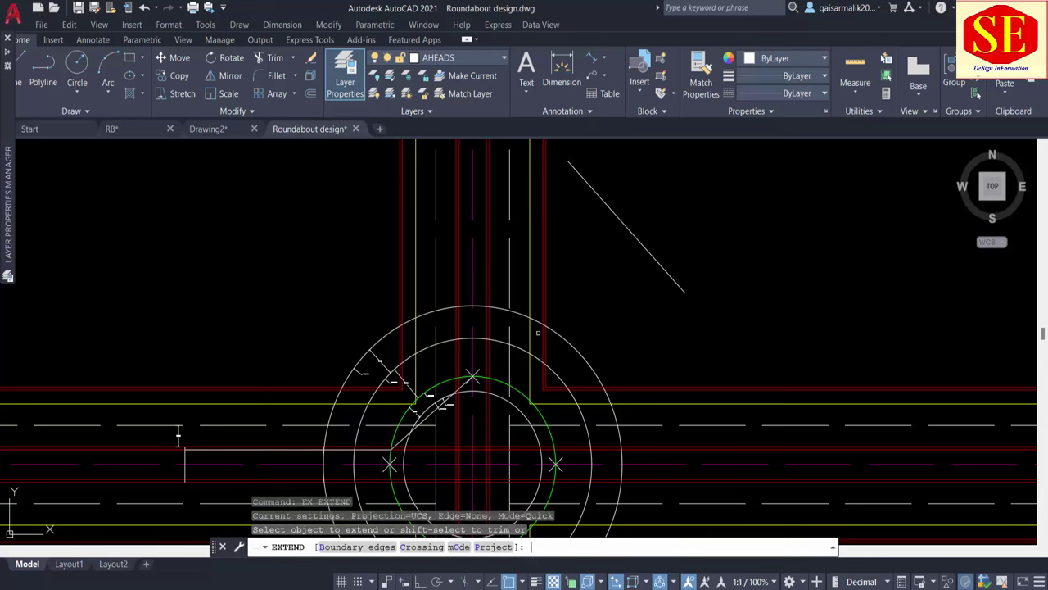
pyautogui.click(461, 381)
pyautogui.click(462, 381)
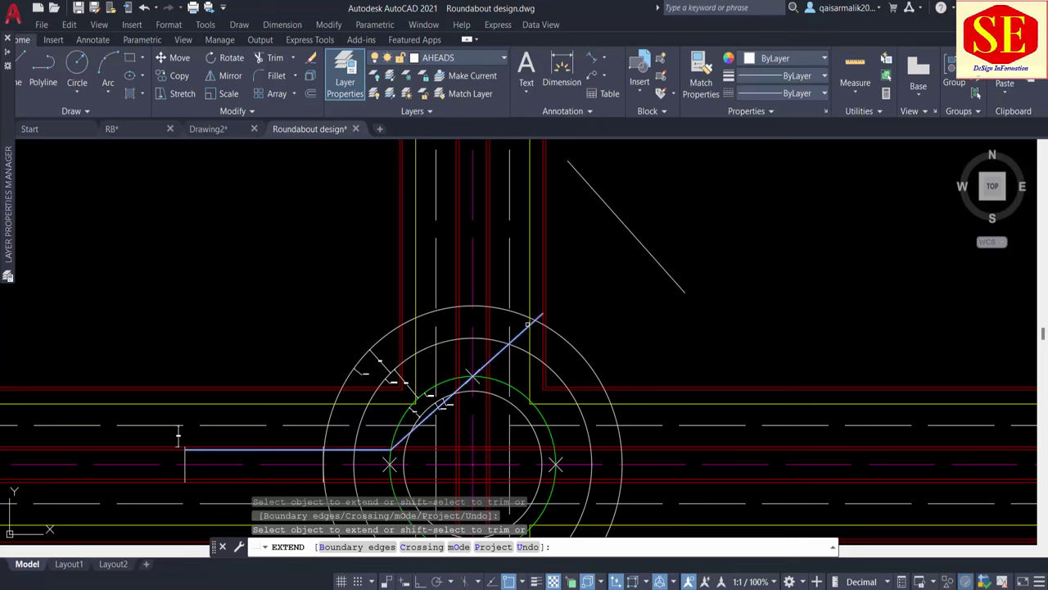
pyautogui.click(526, 326)
pyautogui.press('Return')
pyautogui.click(522, 328)
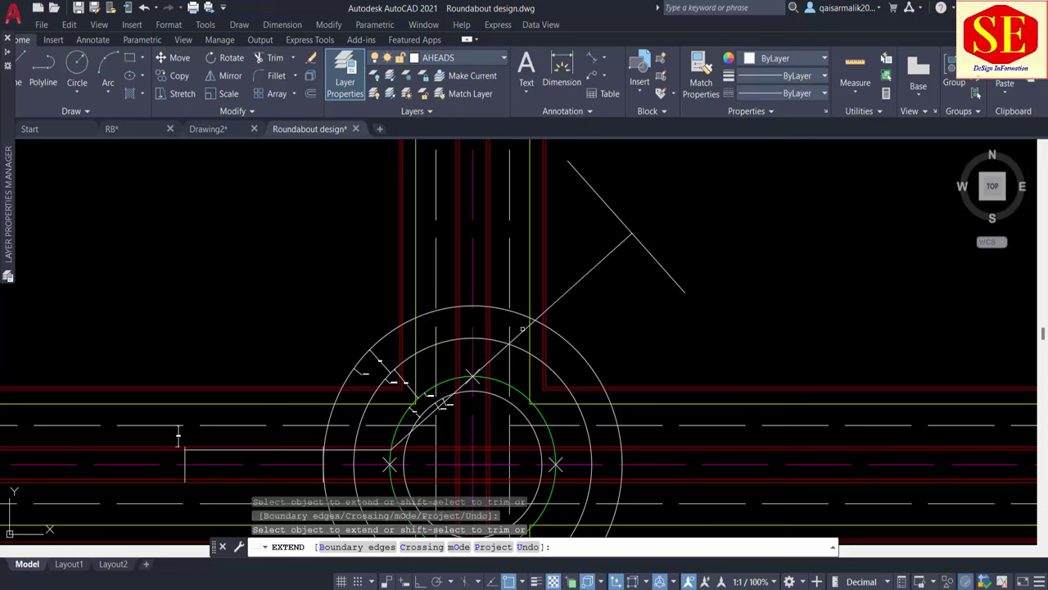
pyautogui.press('Escape')
# Select the helper line, try erasing it, and pan back to the roundabout.
pyautogui.click(665, 265)
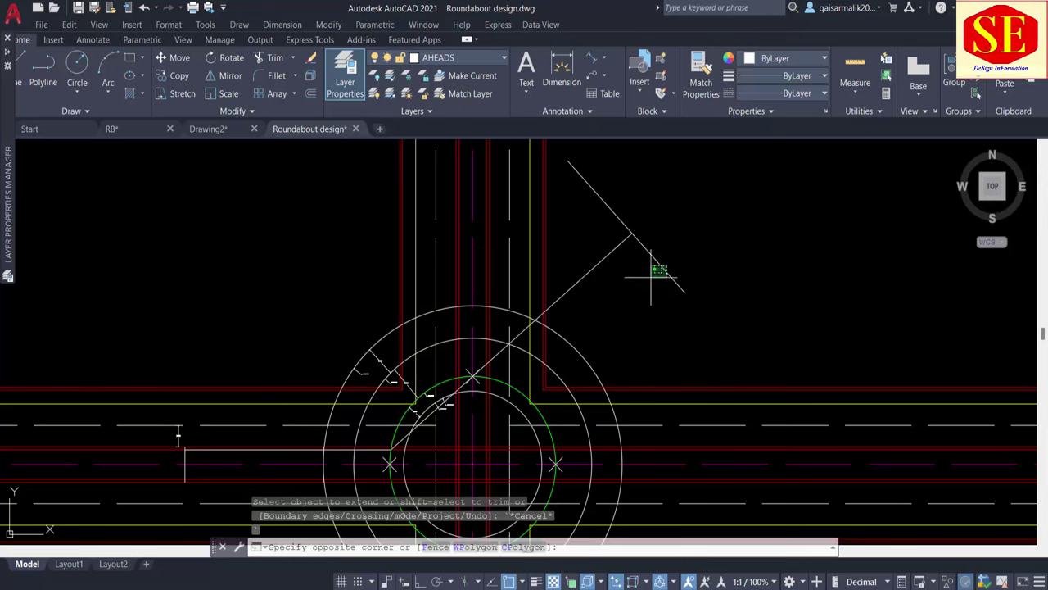
pyautogui.click(651, 277)
pyautogui.write('E')
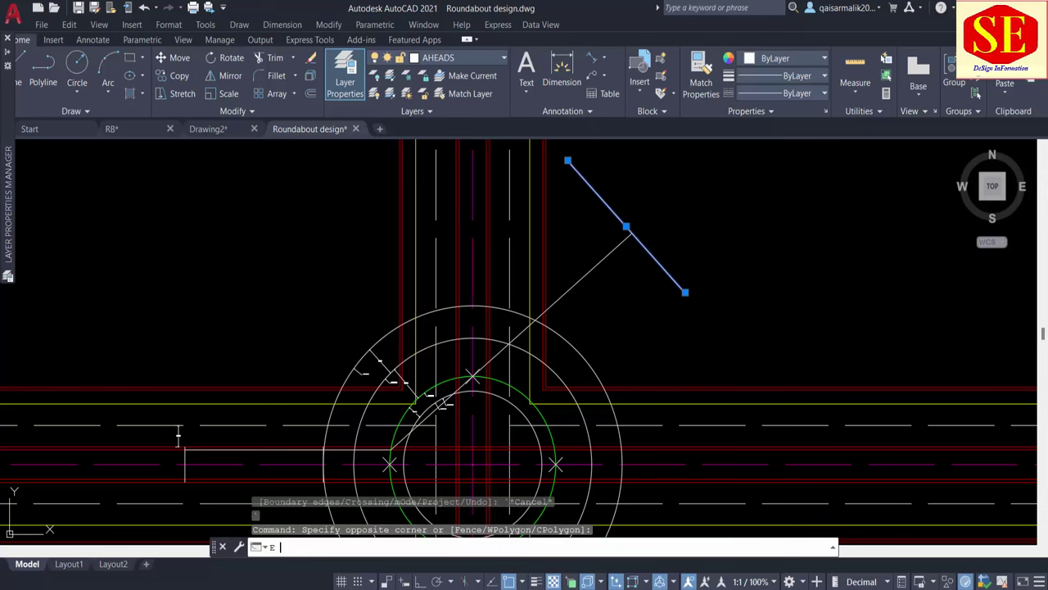
pyautogui.press('Escape')
pyautogui.moveTo(514, 377); pyautogui.dragTo(634, 310, button='middle')
pyautogui.scroll(2, 528, 360)
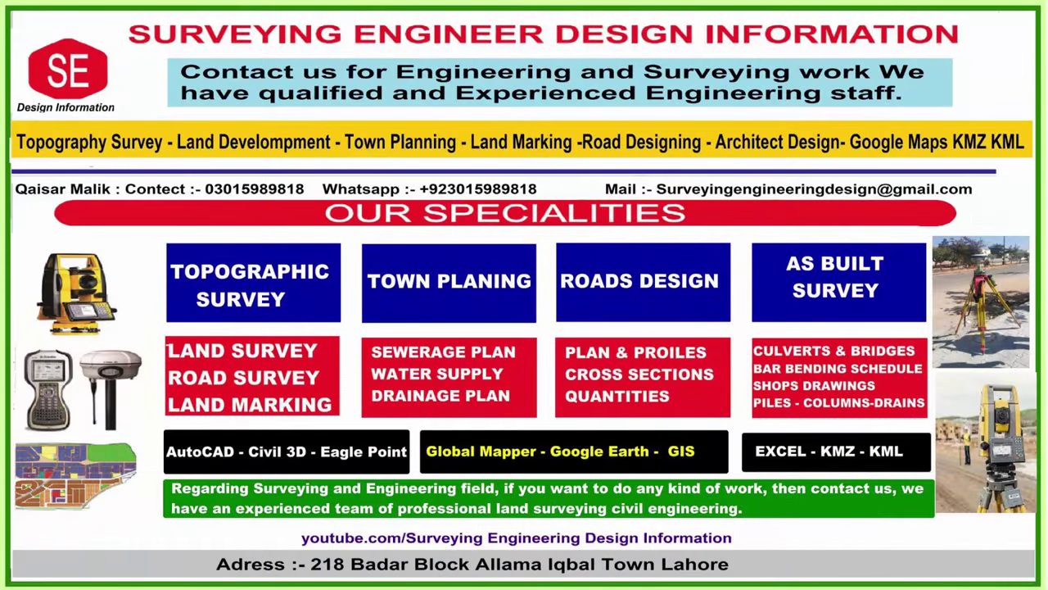
# Try a 100-radius fillet on the horizontal approach line, then cancel and undo it.
pyautogui.click(640, 281)
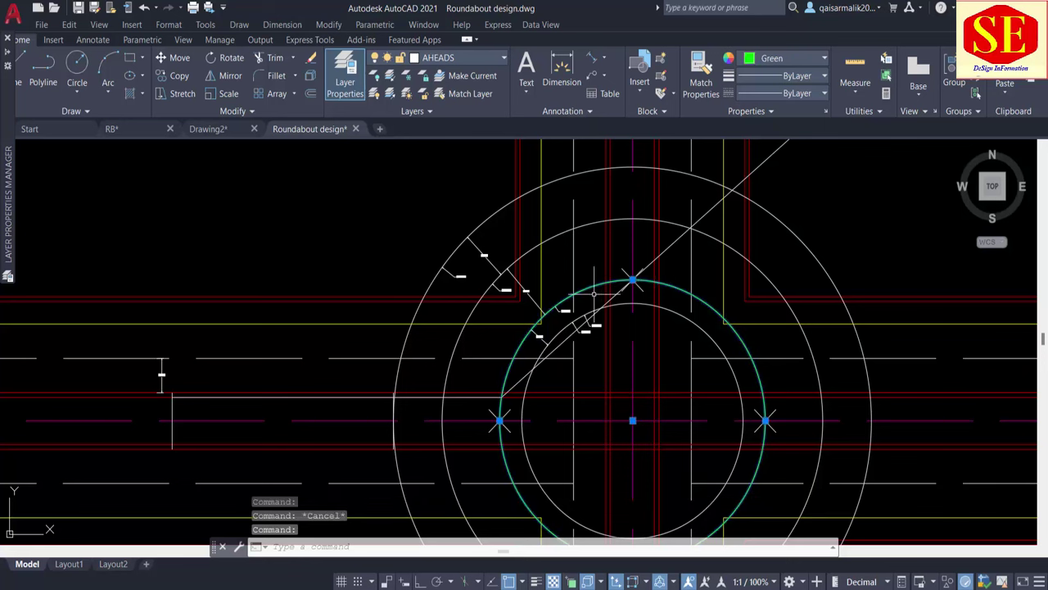
pyautogui.press('Escape')
pyautogui.write('F')
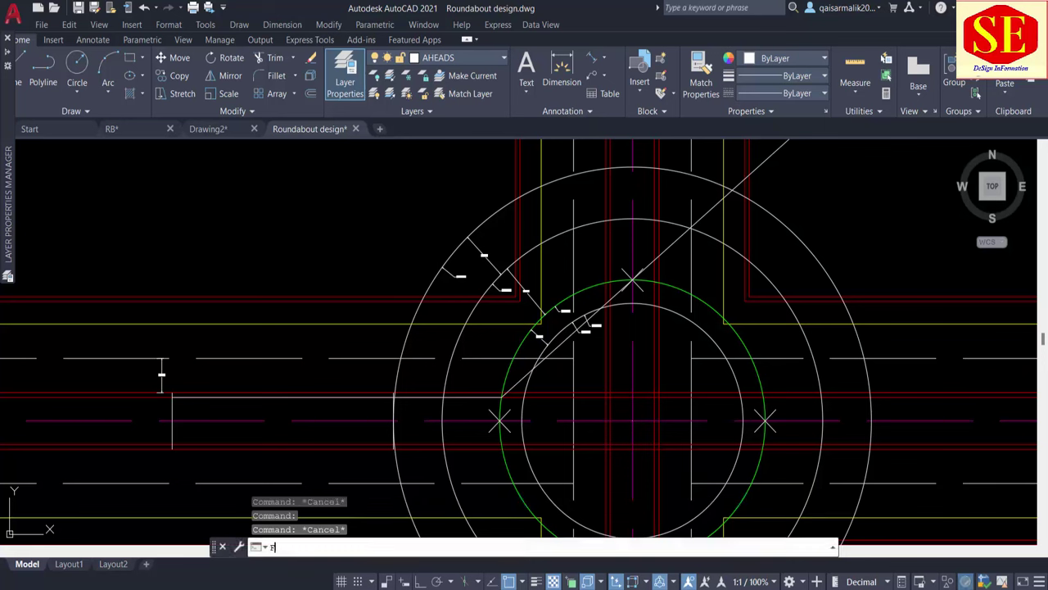
pyautogui.press('Return')
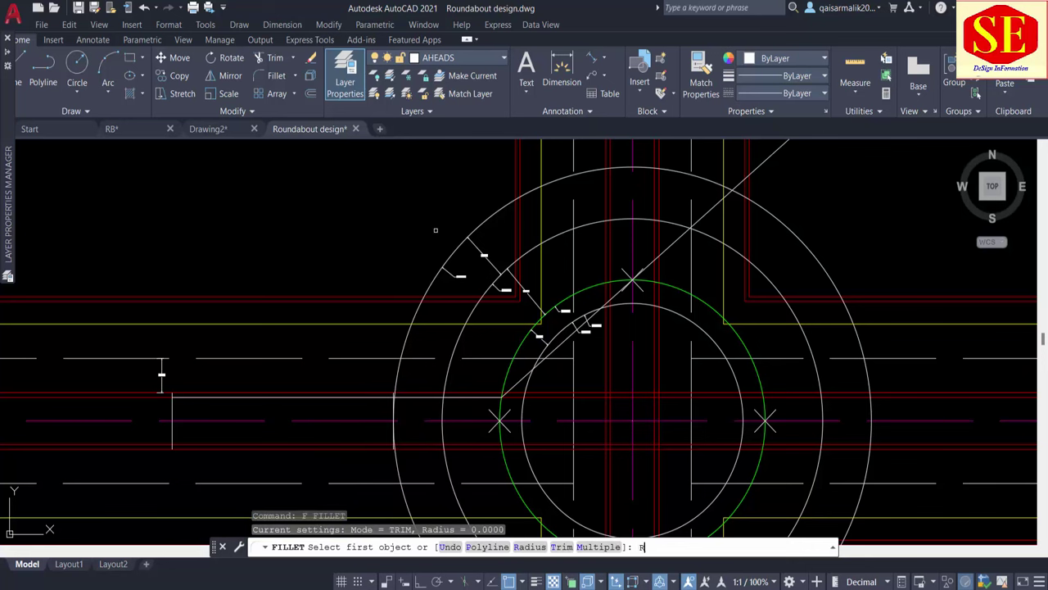
pyautogui.press('Return')
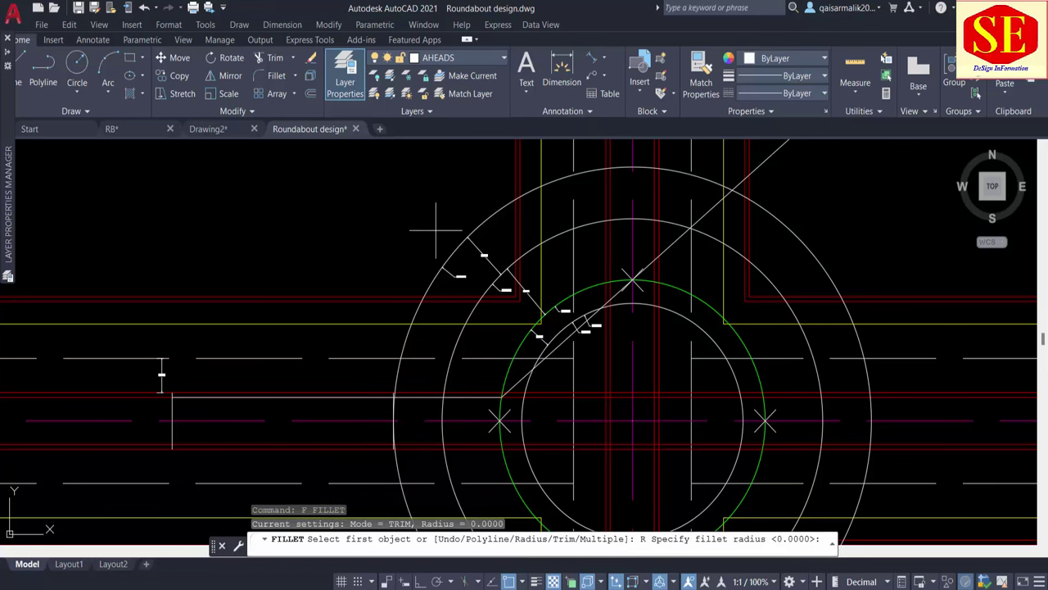
pyautogui.write('100')
pyautogui.press('Return')
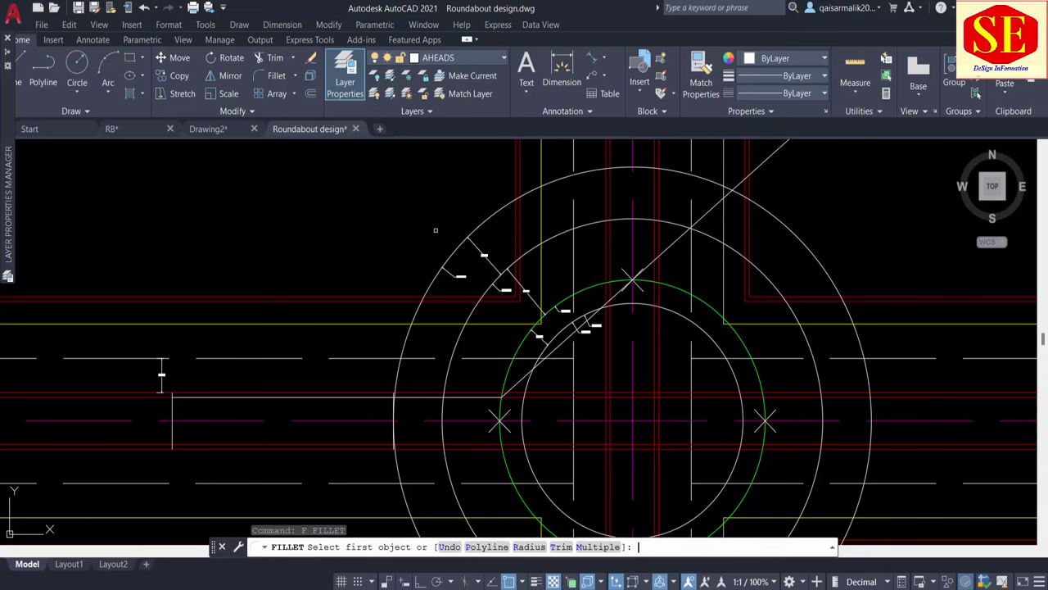
pyautogui.click(462, 396)
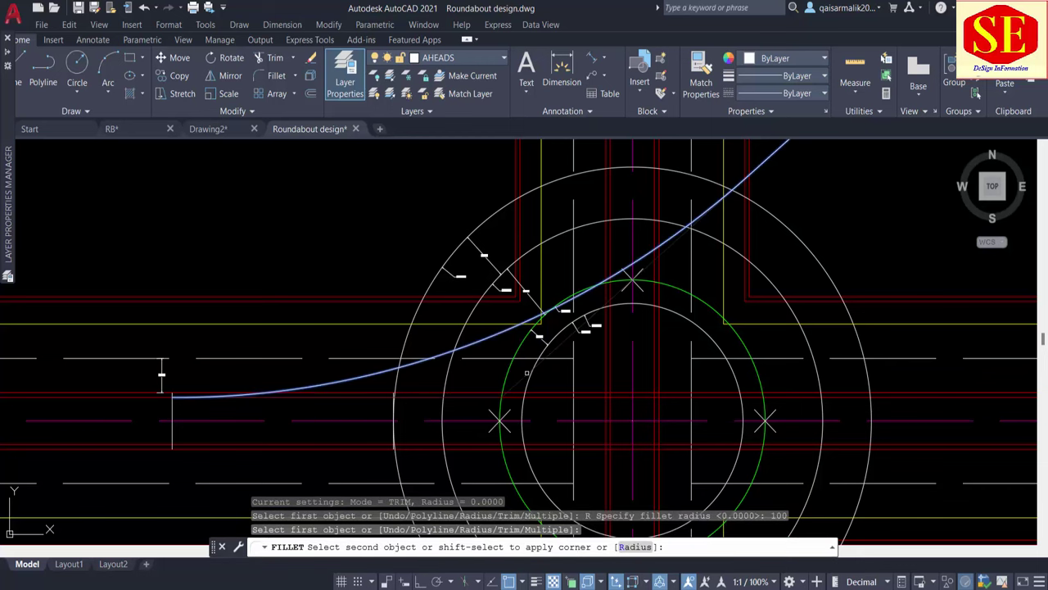
pyautogui.press('Escape')
pyautogui.scroll(5, 571, 262)
pyautogui.scroll(-3, 571, 253)
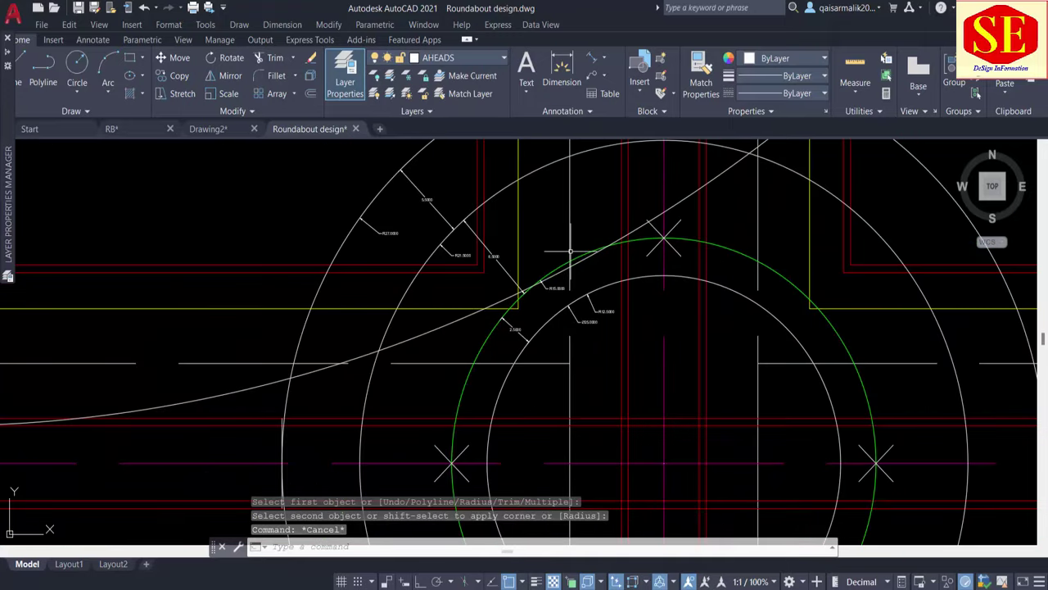
pyautogui.write('u')
pyautogui.press('Return')
pyautogui.write('u')
pyautogui.press('Return')
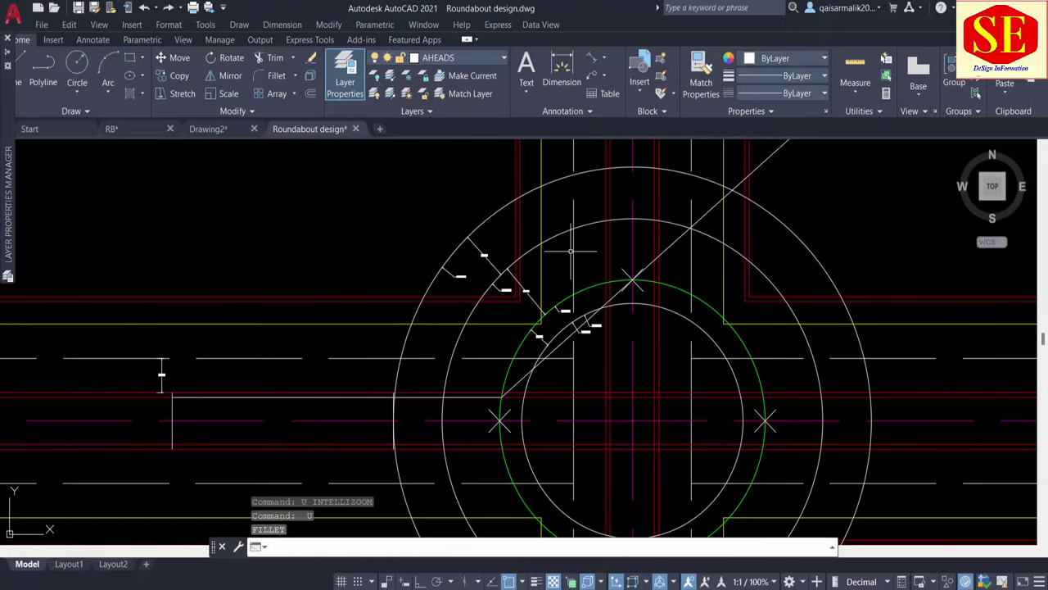
# Fillet the horizontal approach and diagonal lines with radius 101, then undo the curve.
pyautogui.write('f')
pyautogui.press('Return')
pyautogui.write('r')
pyautogui.press('Return')
pyautogui.write('101')
pyautogui.press('Return')
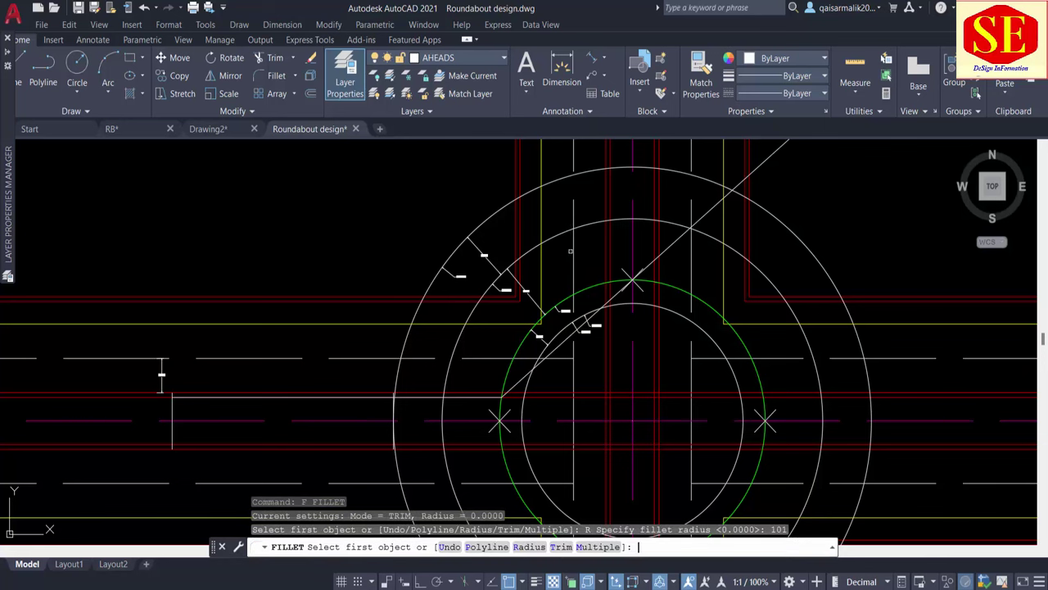
pyautogui.click(518, 385)
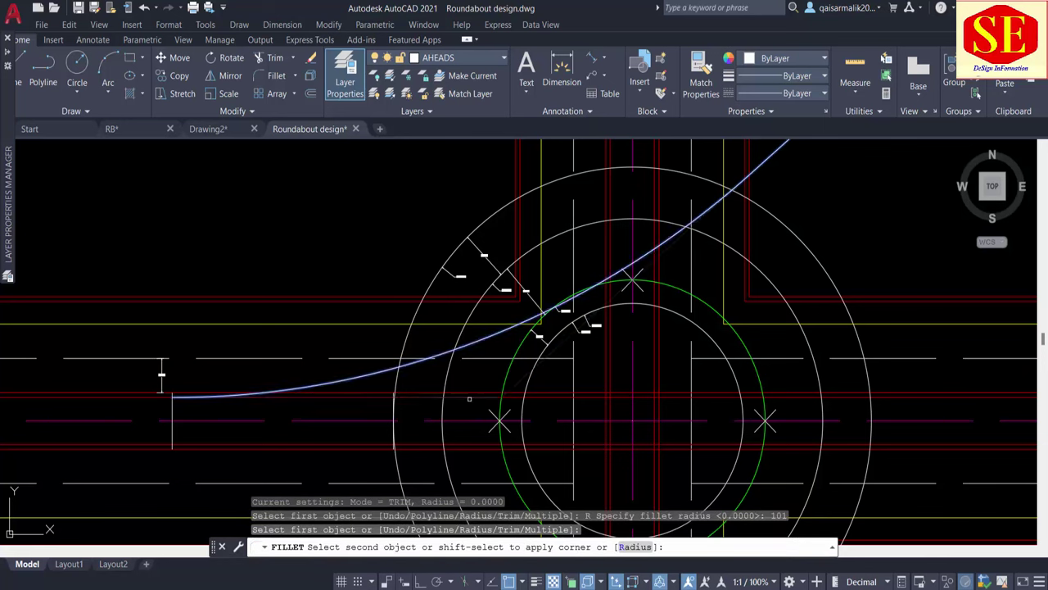
pyautogui.click(471, 398)
pyautogui.scroll(2, 470, 398)
pyautogui.press('Escape')
pyautogui.write('u')
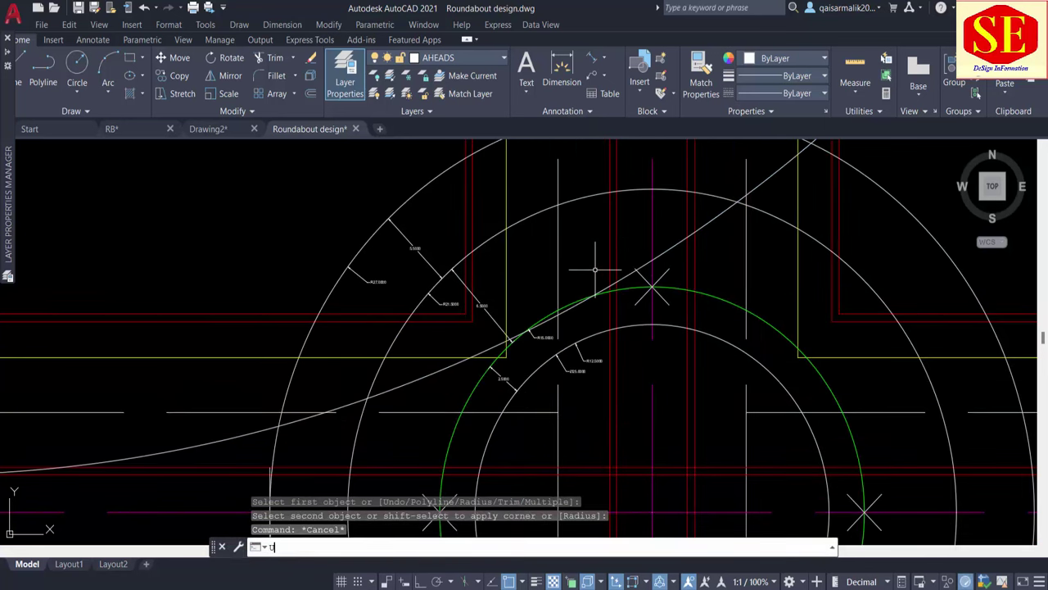
pyautogui.press('Return')
pyautogui.write('u')
pyautogui.press('Return')
# Set the fillet radius to 102 and attempt to round the horizontal and diagonal lines.
pyautogui.write('f')
pyautogui.press('Return')
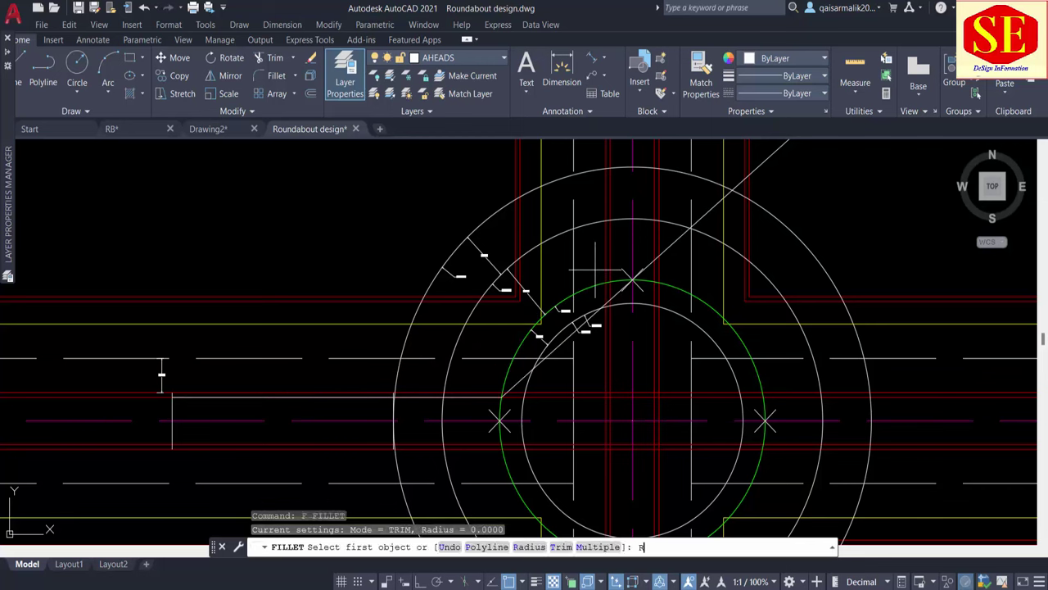
pyautogui.write('r')
pyautogui.press('Return')
pyautogui.write('102')
pyautogui.press('Return')
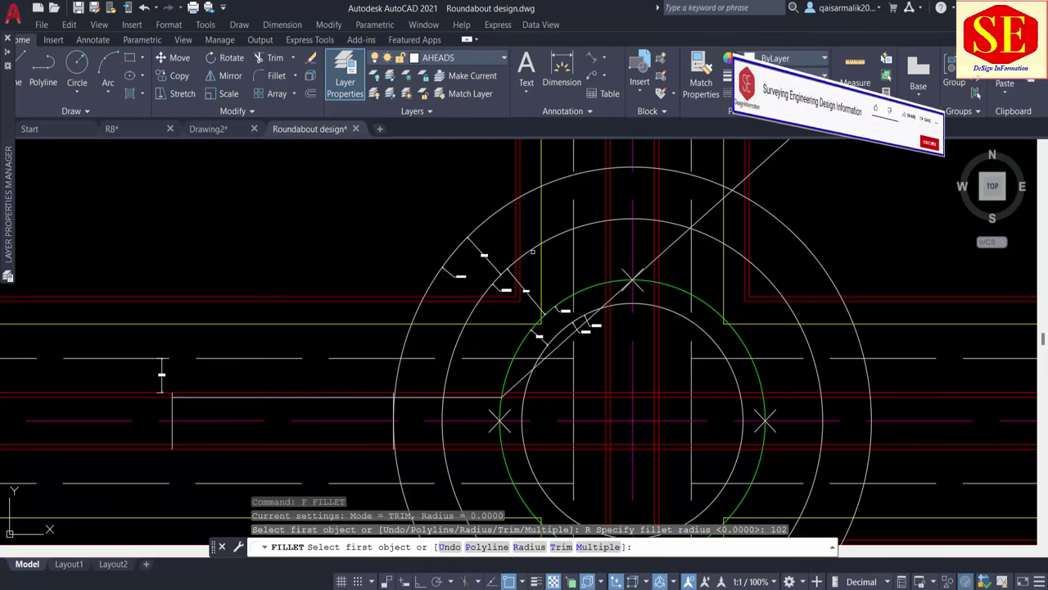
pyautogui.click(478, 396)
pyautogui.click(529, 370)
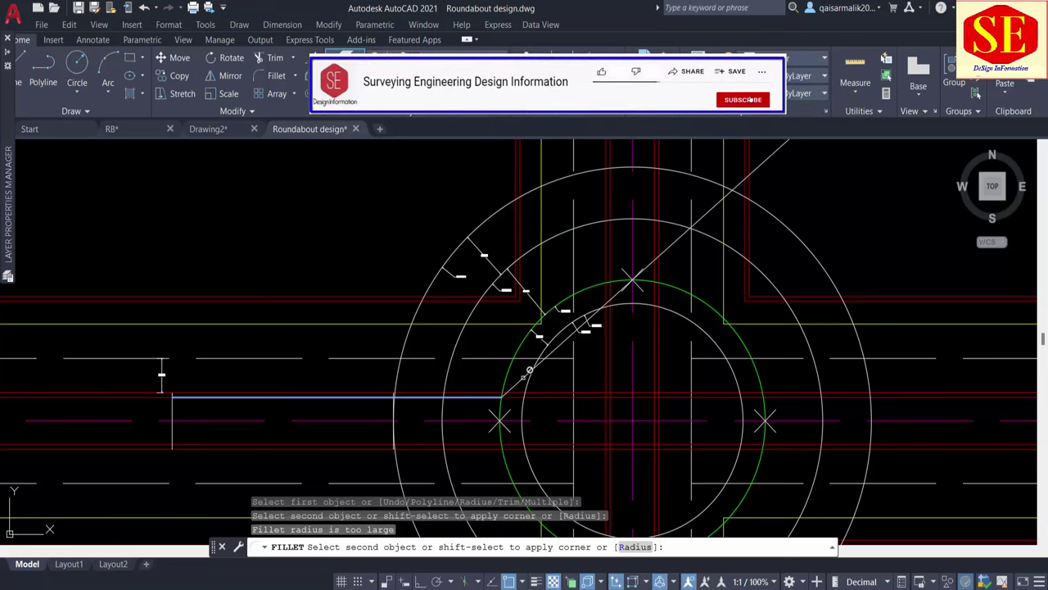
pyautogui.click(573, 330)
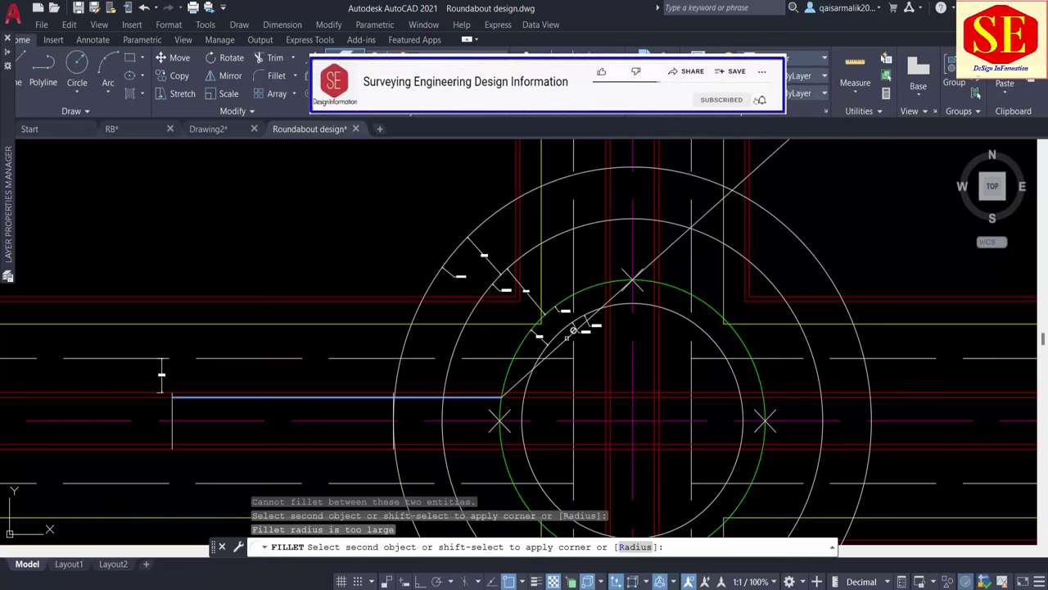
pyautogui.press('Escape')
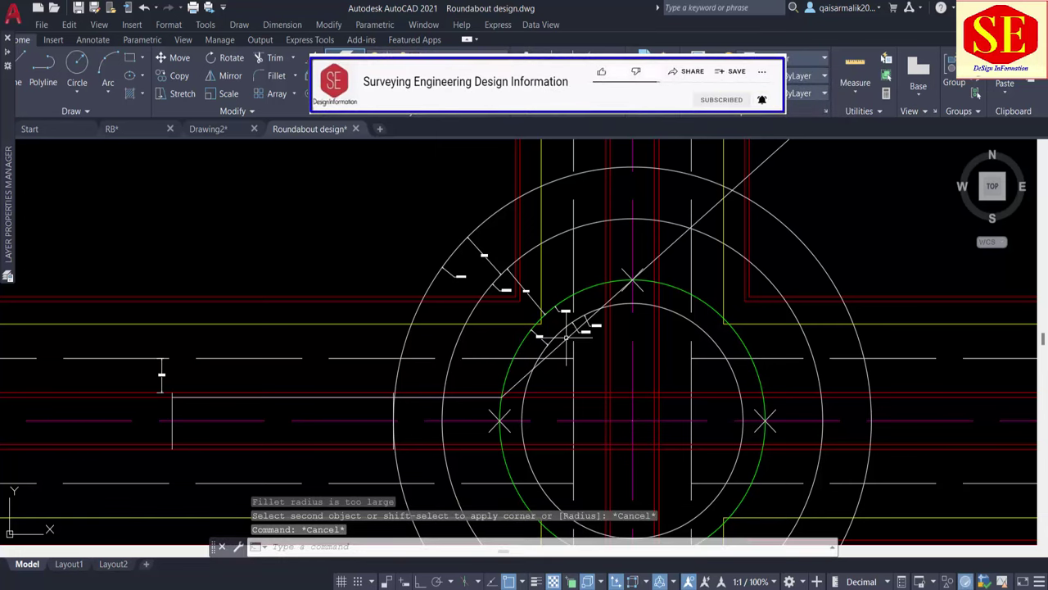
# Retry the fillet between the diagonal and horizontal edges with radius 102.5.
pyautogui.write('f')
pyautogui.press('Return')
pyautogui.write('r')
pyautogui.press('Return')
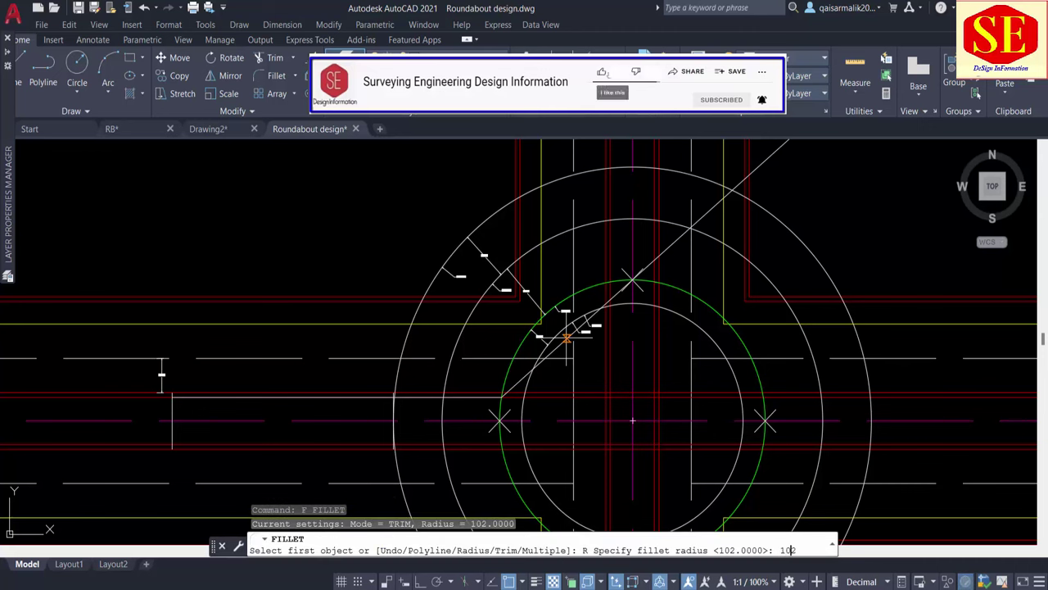
pyautogui.write('.5')
pyautogui.press('Return')
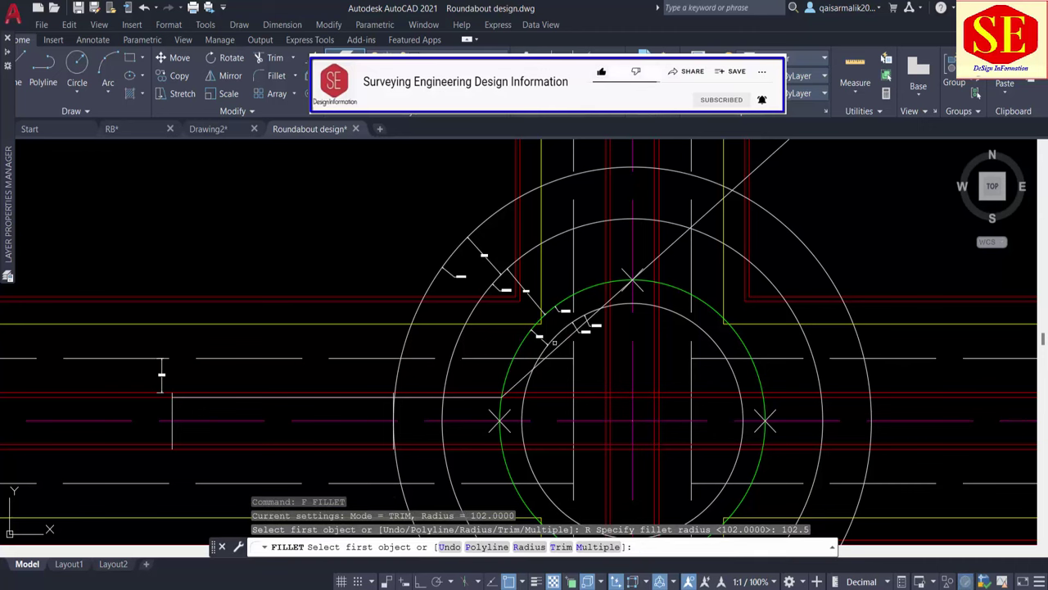
pyautogui.click(555, 344)
pyautogui.click(481, 397)
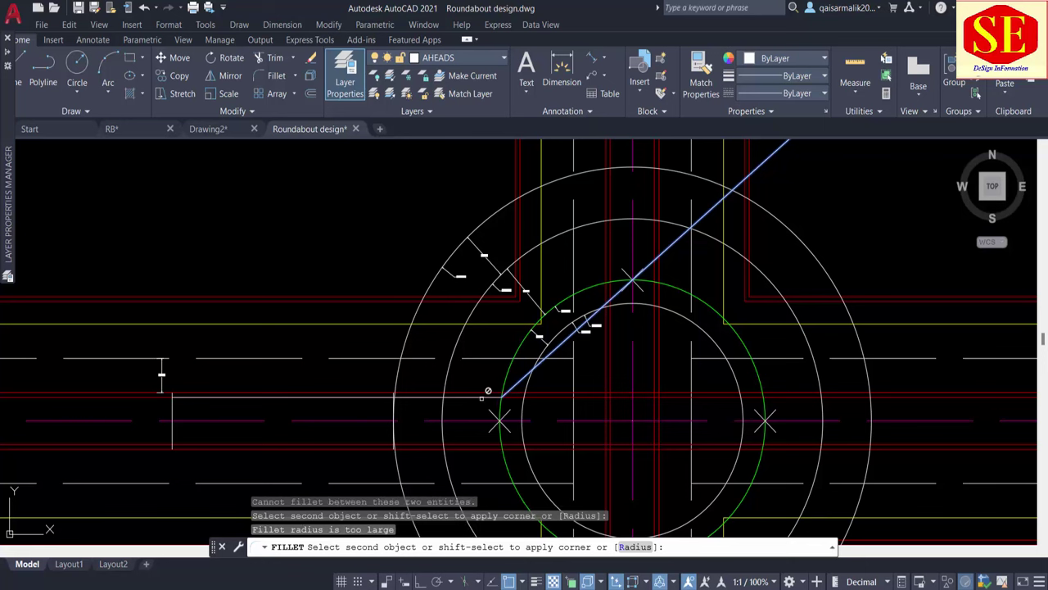
pyautogui.press('Escape')
# Retry the fillet on the horizontal and diagonal edges with radius 102.1.
pyautogui.write('f')
pyautogui.press('Return')
pyautogui.write('r')
pyautogui.press('Return')
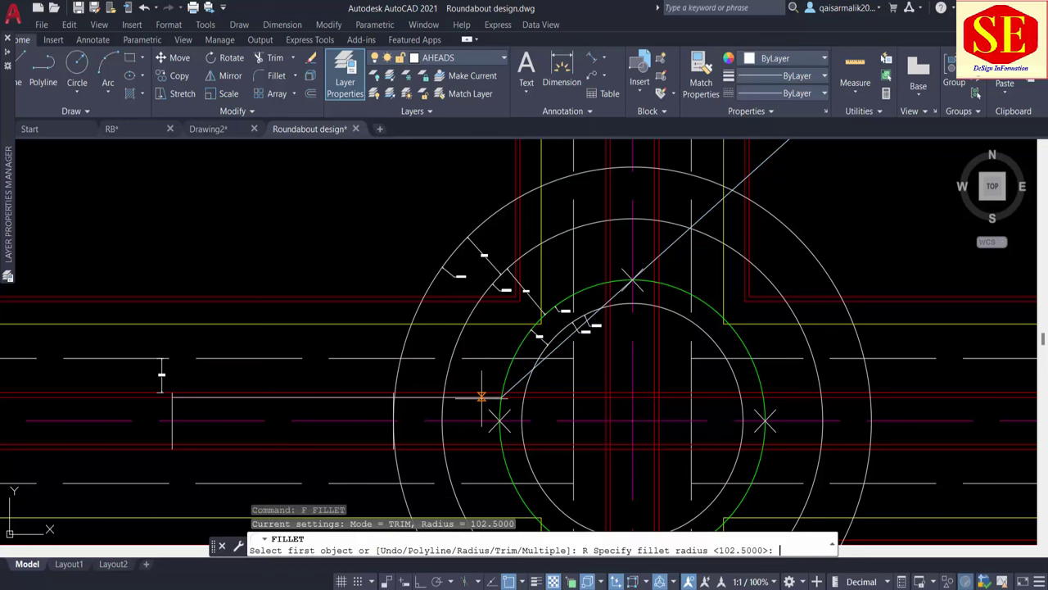
pyautogui.write('102.')
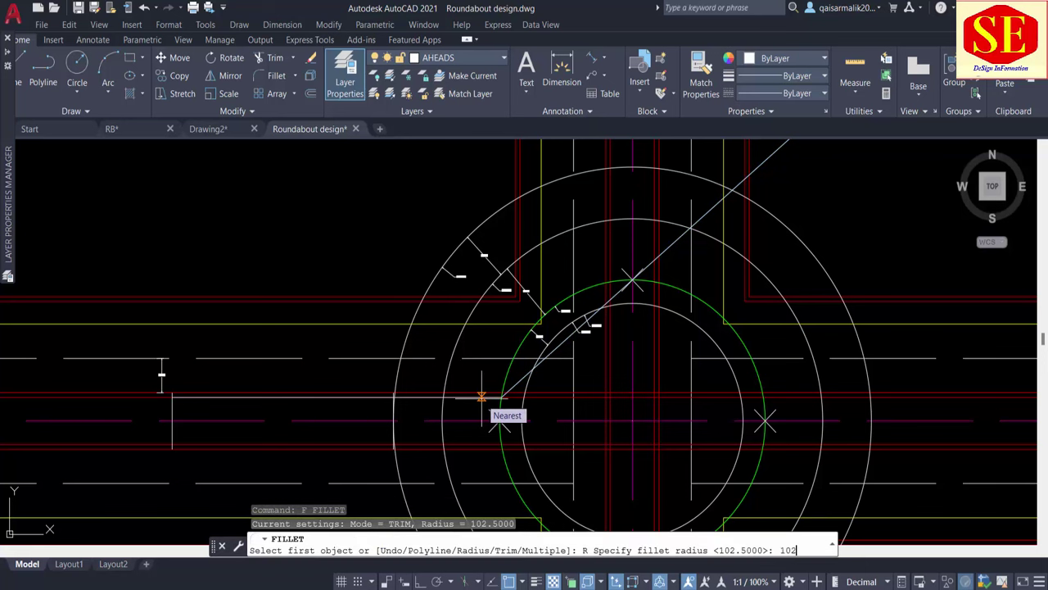
pyautogui.write('1')
pyautogui.press('Return')
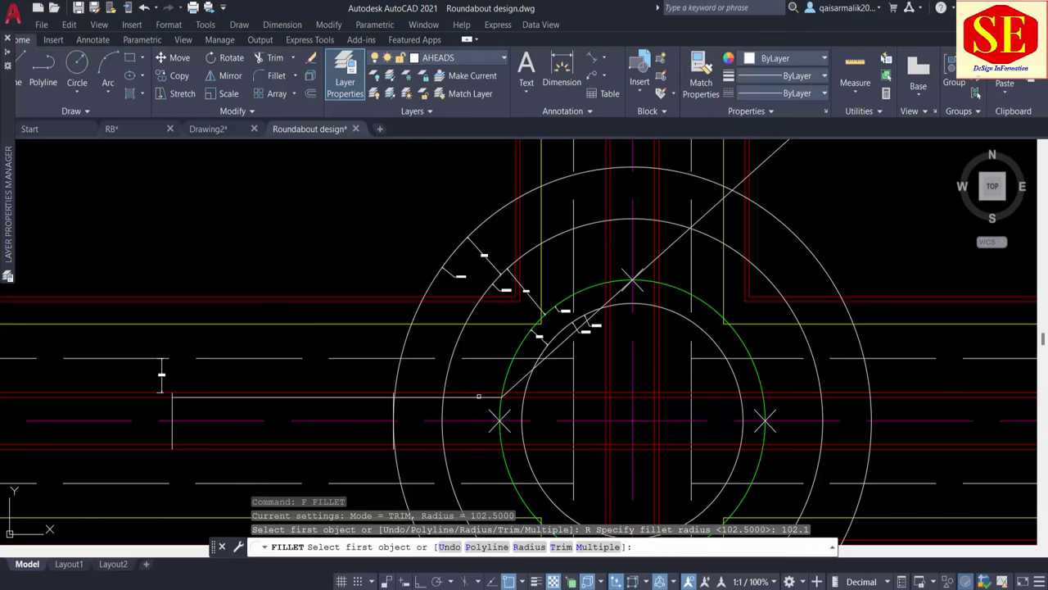
pyautogui.click(478, 397)
pyautogui.click(526, 372)
pyautogui.press('Escape')
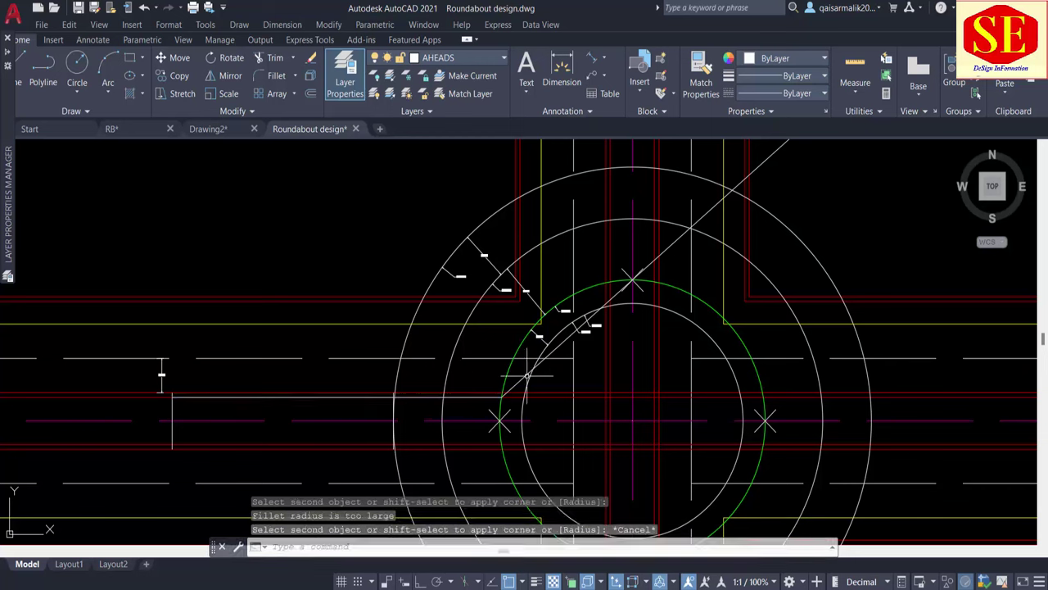
# Fillet the diagonal and horizontal edges again, accepting the 102 radius.
pyautogui.write('f')
pyautogui.press('Return')
pyautogui.write('r')
pyautogui.press('Return')
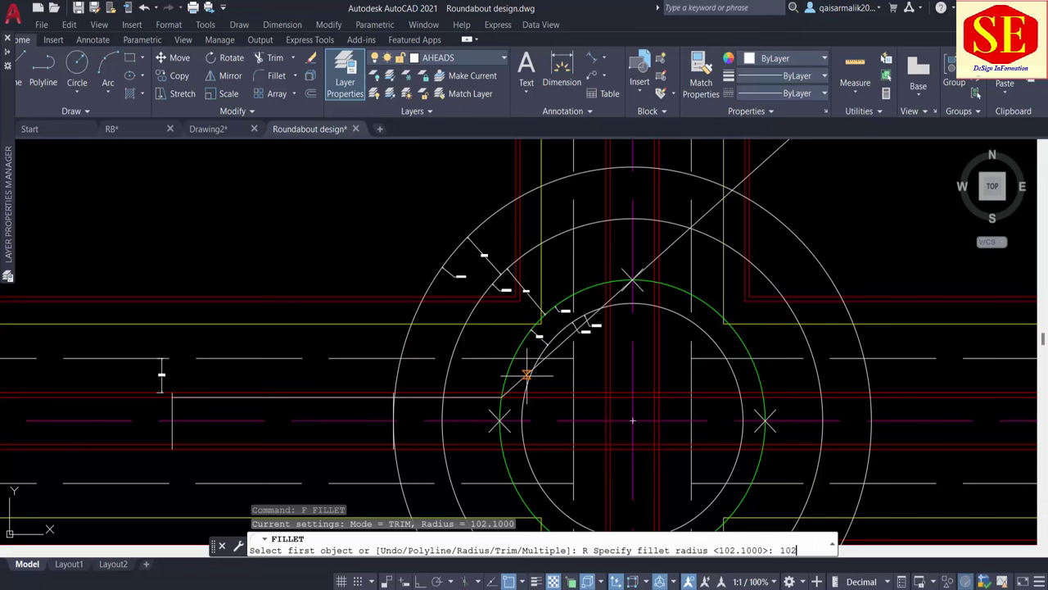
pyautogui.press('Return')
pyautogui.click(500, 390)
pyautogui.click(498, 387)
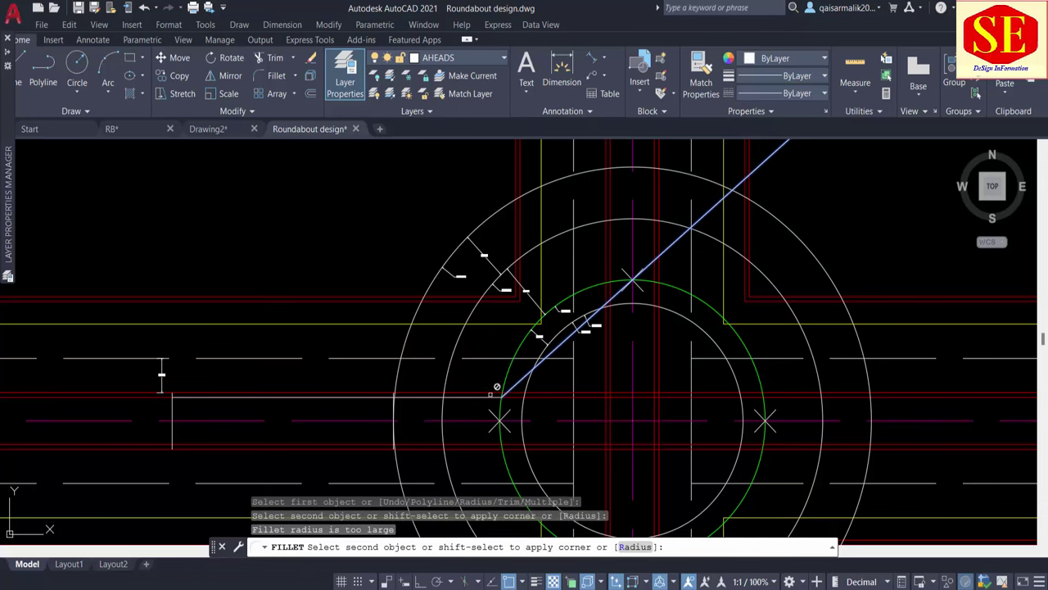
pyautogui.scroll(5, 578, 292)
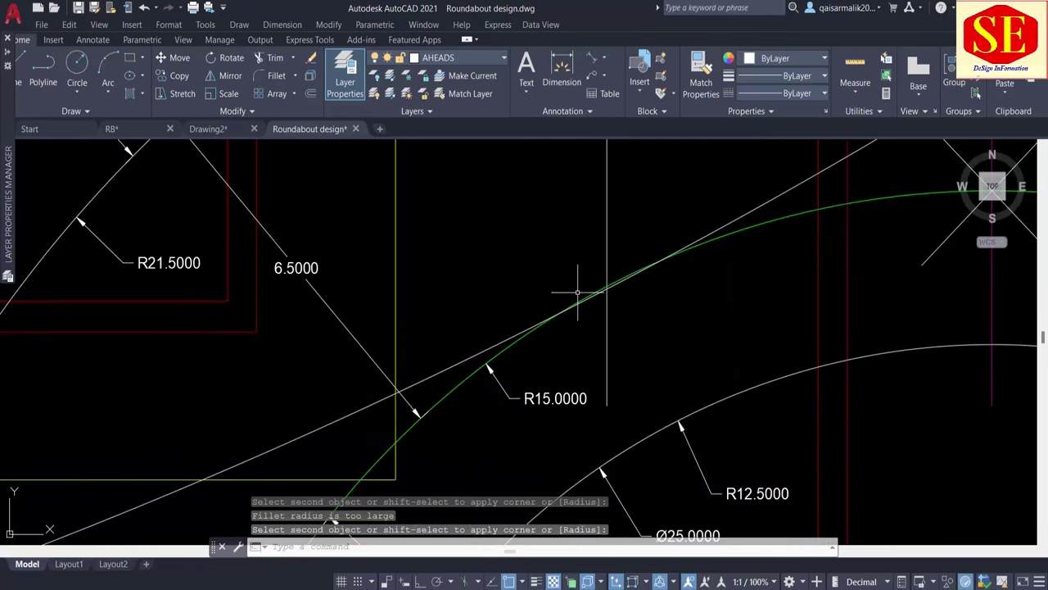
pyautogui.scroll(2, 610, 286)
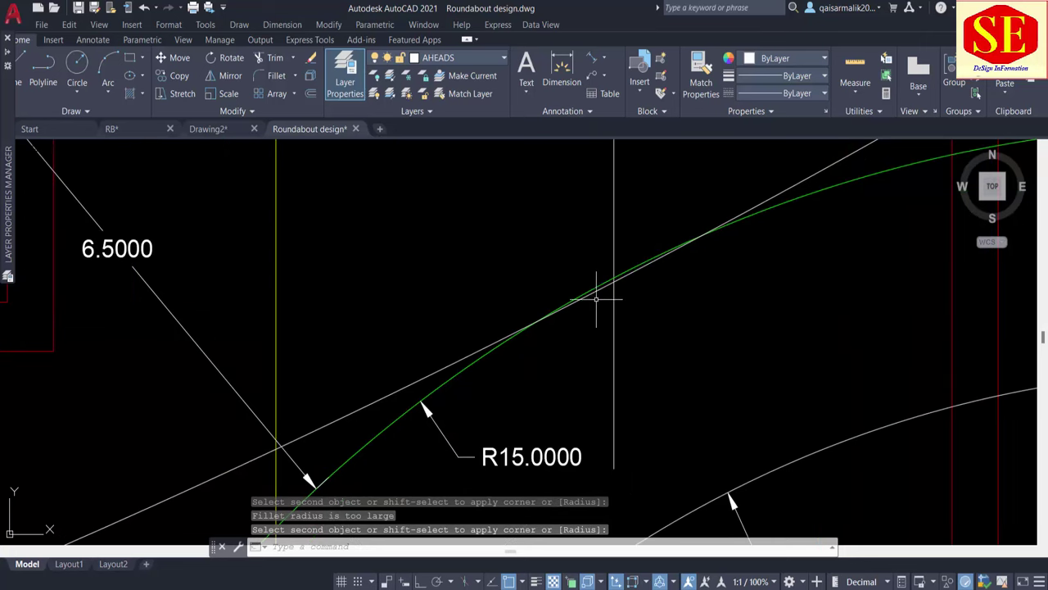
pyautogui.scroll(-3, 606, 250)
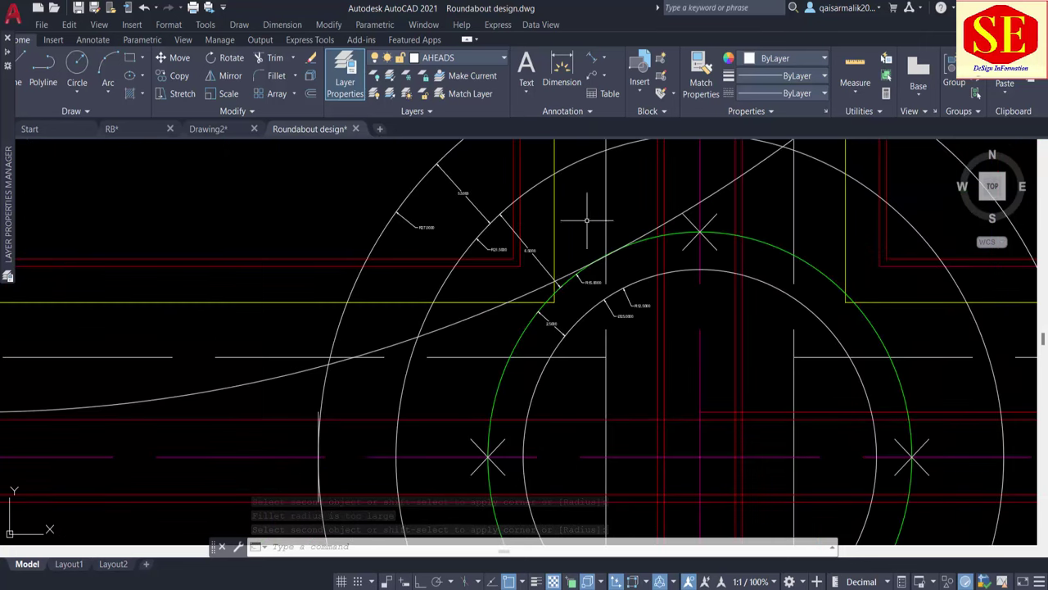
pyautogui.scroll(3, 608, 225)
pyautogui.scroll(-3, 623, 297)
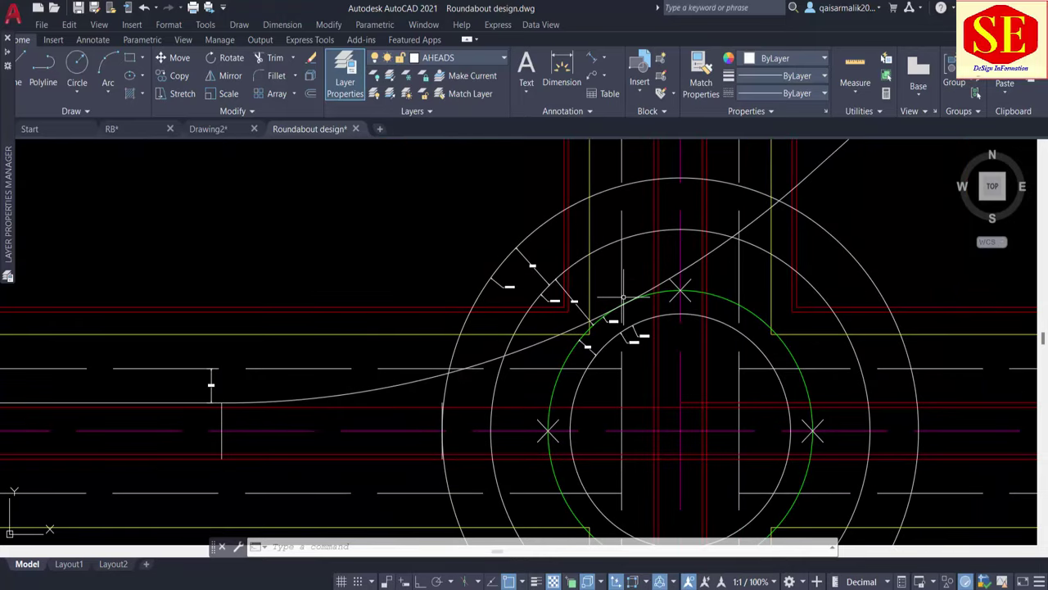
pyautogui.click(380, 385)
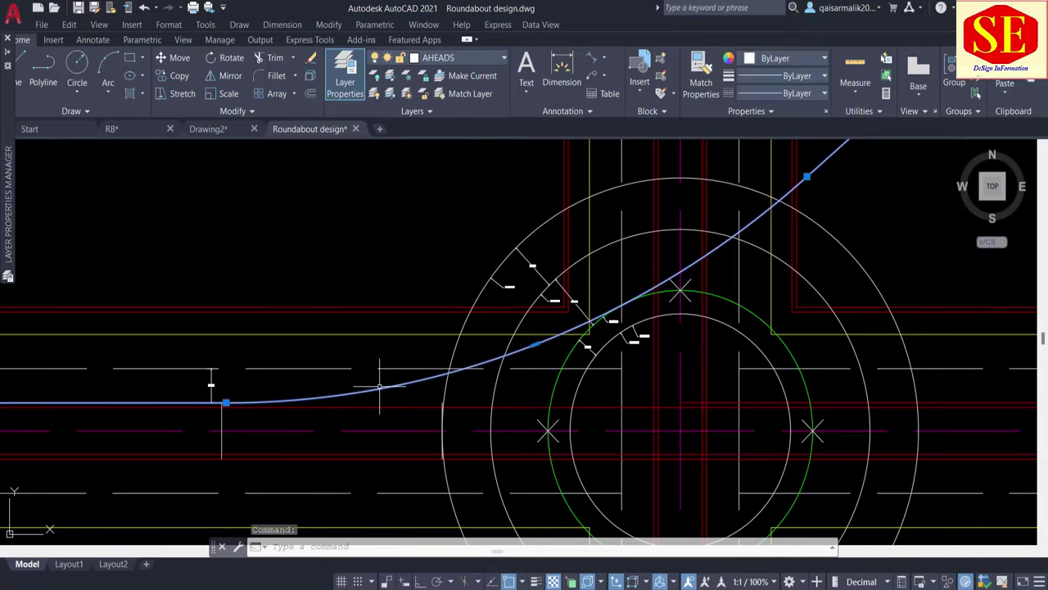
pyautogui.scroll(3, 250, 420)
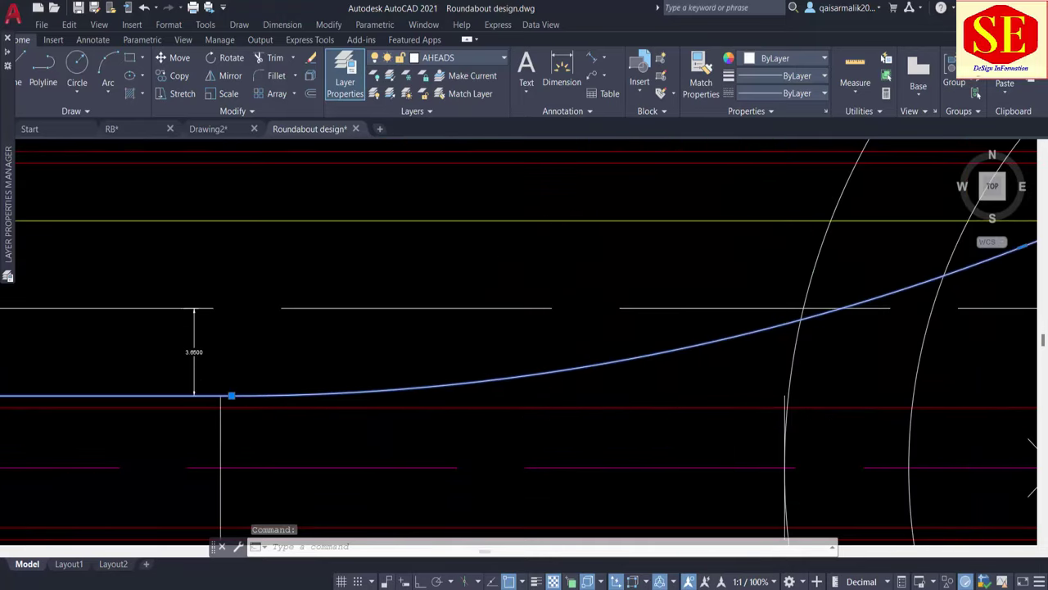
pyautogui.scroll(-3, 196, 402)
pyautogui.scroll(3, 614, 292)
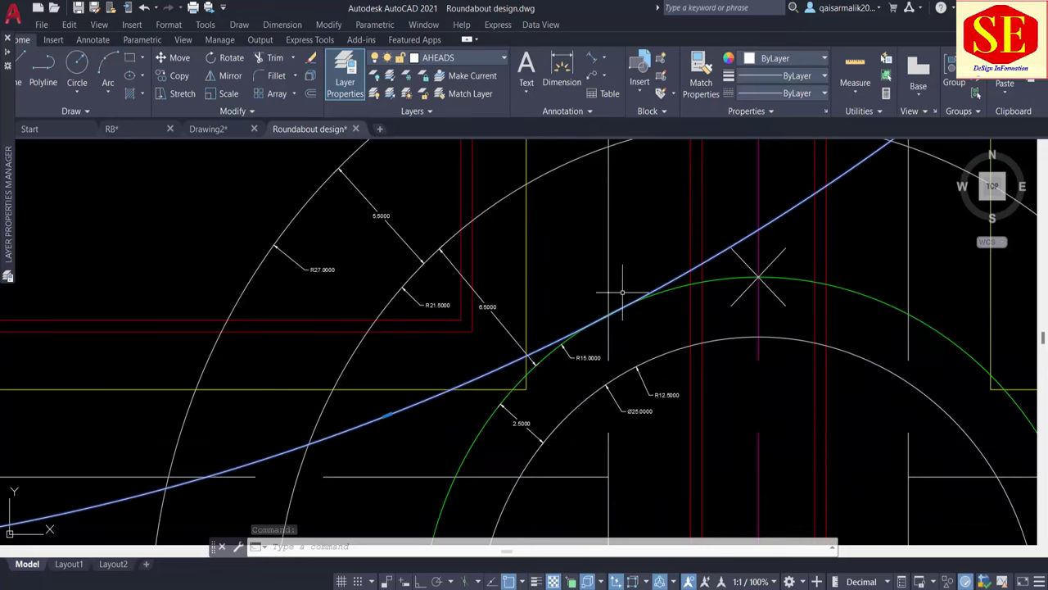
pyautogui.click(686, 283)
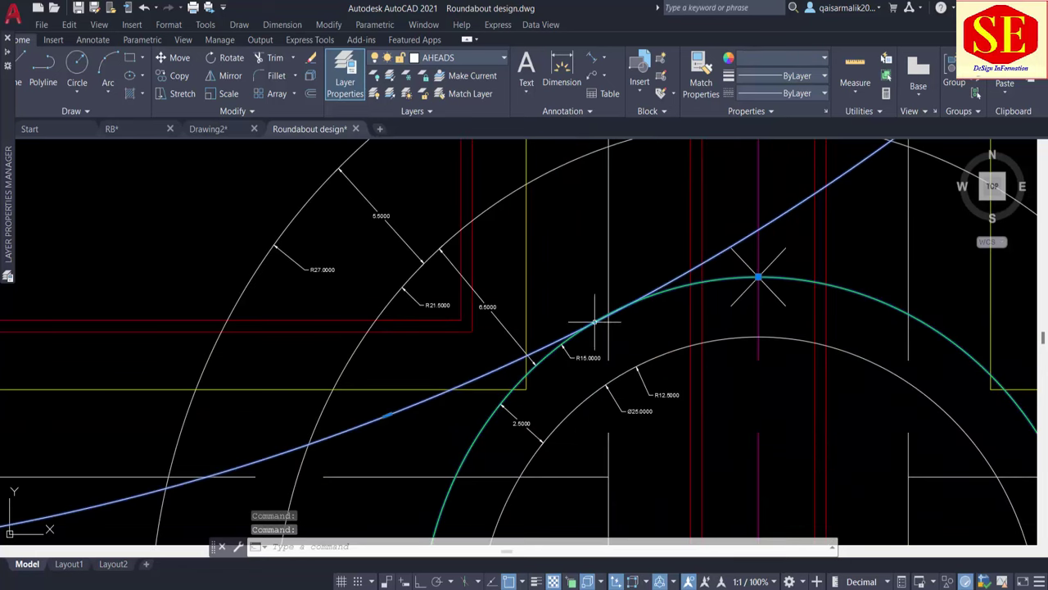
pyautogui.press('Escape')
pyautogui.scroll(-3, 624, 325)
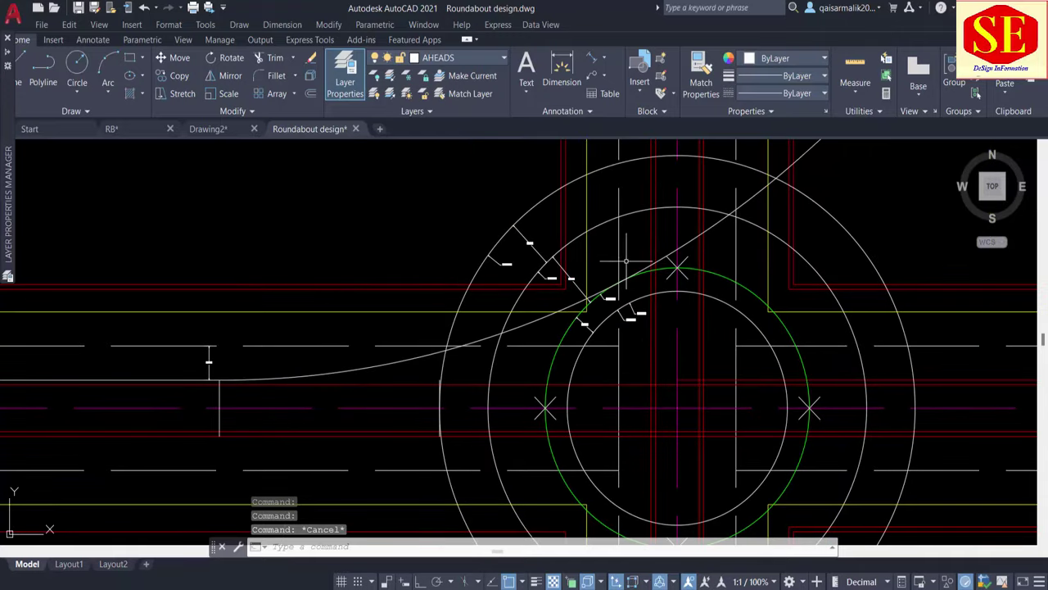
pyautogui.moveTo(631, 328)
pyautogui.mouseDown(button='middle')
pyautogui.moveTo(635, 338)
pyautogui.moveTo(640, 279)
pyautogui.mouseUp(button='middle')
pyautogui.press('Escape')
pyautogui.write('E')
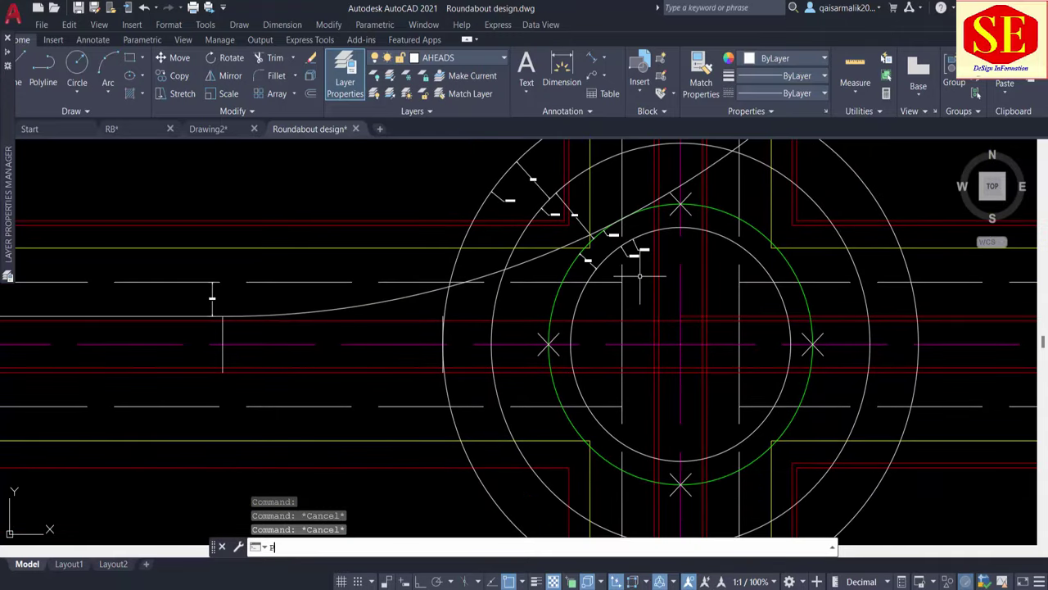
# Draw a polyline from the vertical tick's lower end, below the left node, to the green circle's bottom node.
pyautogui.write('L')
pyautogui.press('Return')
pyautogui.scroll(2, 223, 367)
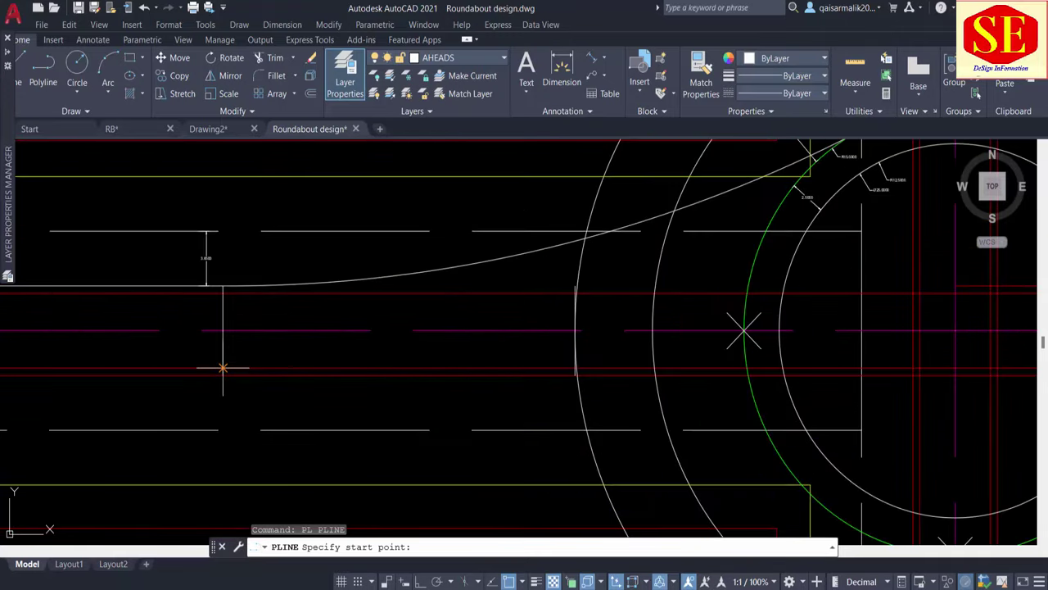
pyautogui.click(223, 366)
pyautogui.scroll(-2, 223, 367)
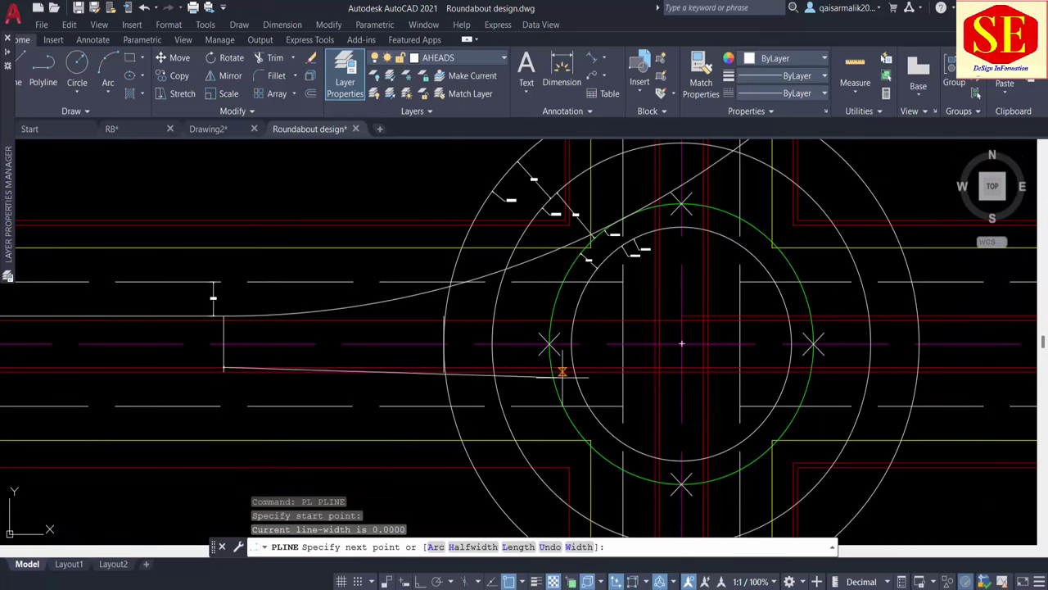
pyautogui.scroll(2, 561, 373)
pyautogui.click(554, 364)
pyautogui.moveTo(722, 428); pyautogui.dragTo(681, 299, button='middle')
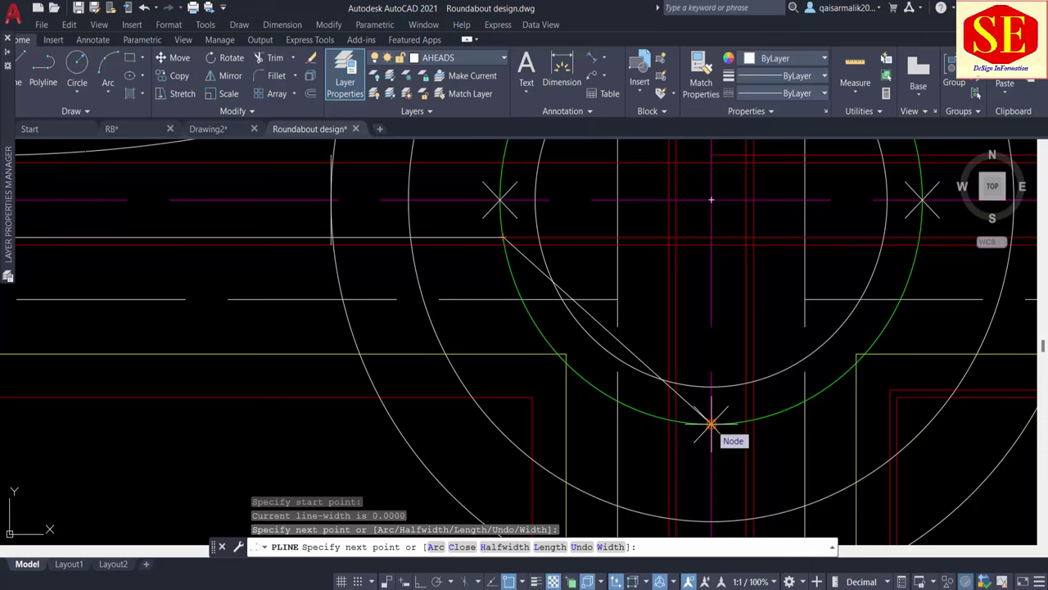
pyautogui.click(711, 423)
pyautogui.press('Escape')
pyautogui.scroll(-6, 501, 277)
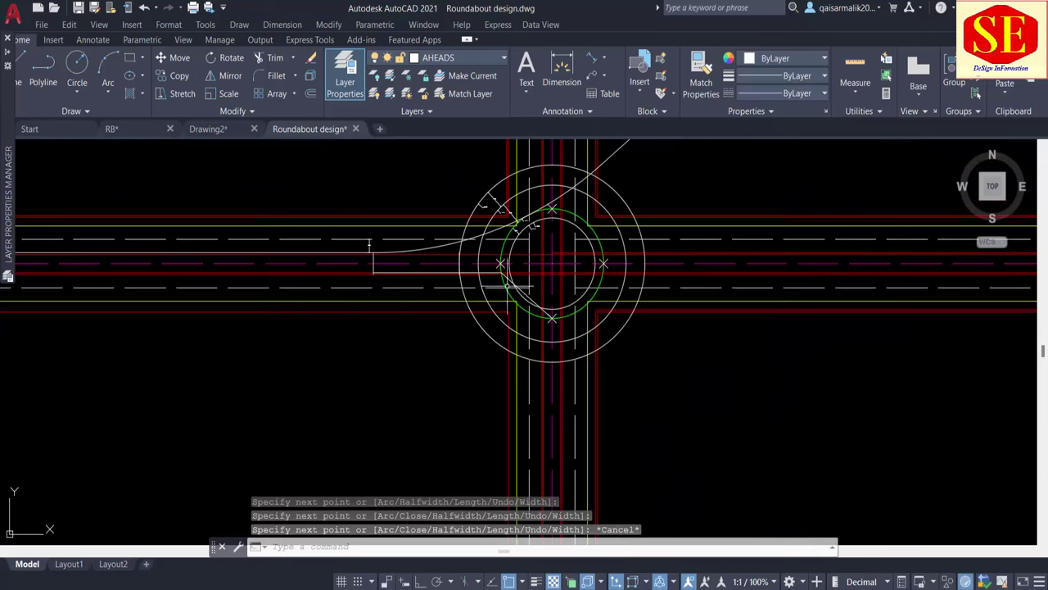
# Draw a helper line below-right of the roundabout, running down-left.
pyautogui.write('L')
pyautogui.press('Return')
pyautogui.click(708, 403)
pyautogui.click(562, 498)
pyautogui.press('Return')
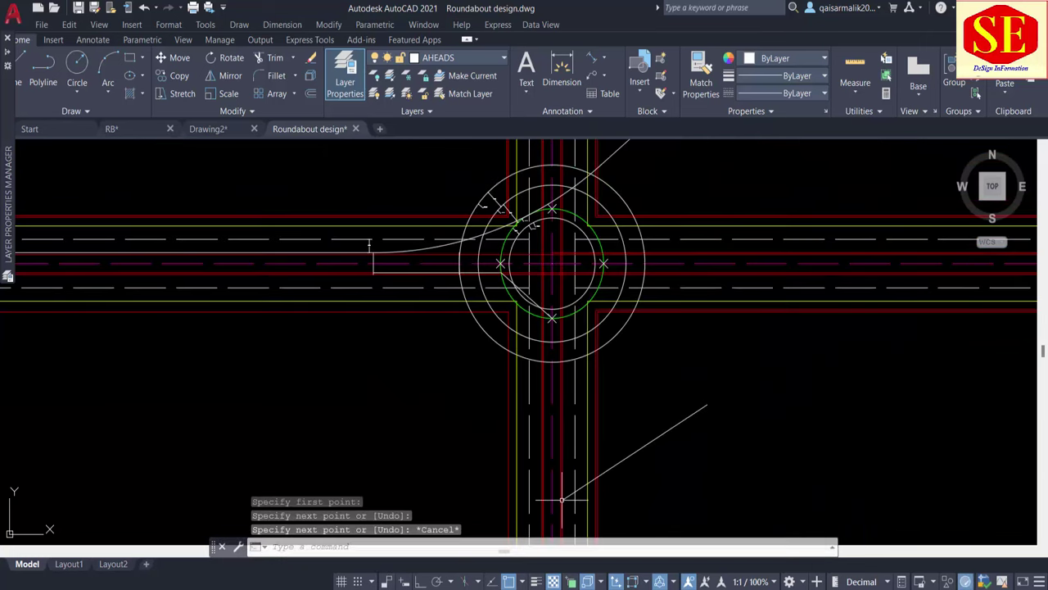
# Extend the diagonal from the circle's bottom node to meet the new helper line.
pyautogui.write('EX')
pyautogui.press('Return')
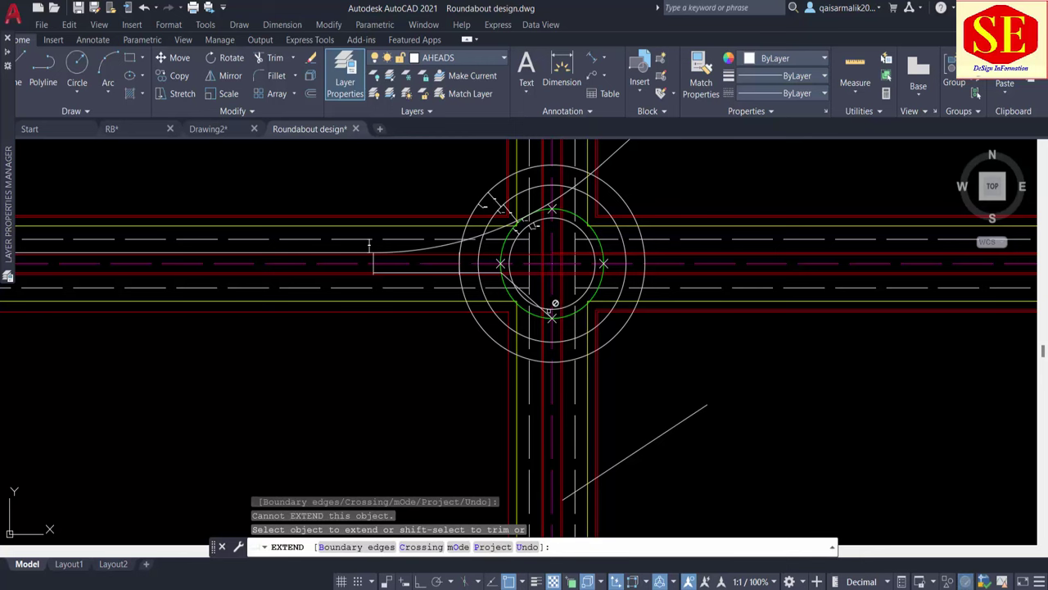
pyautogui.click(554, 318)
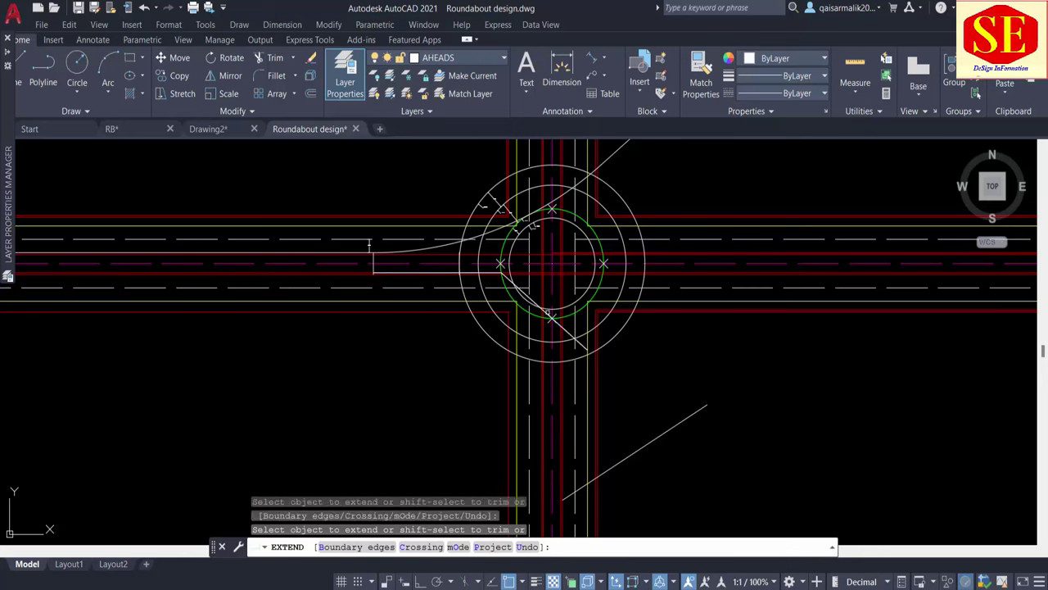
pyautogui.click(547, 312)
pyautogui.press('Escape')
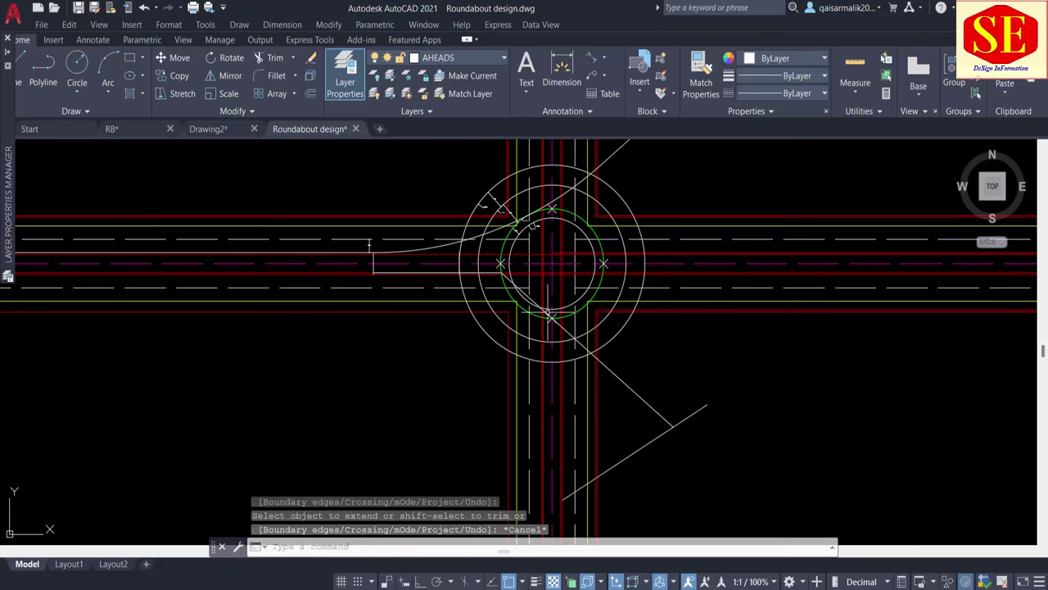
# Attempt a fillet at the default 102 radius between the lower edge and diagonal, then cancel.
pyautogui.scroll(4, 459, 270)
pyautogui.write('F')
pyautogui.press('Return')
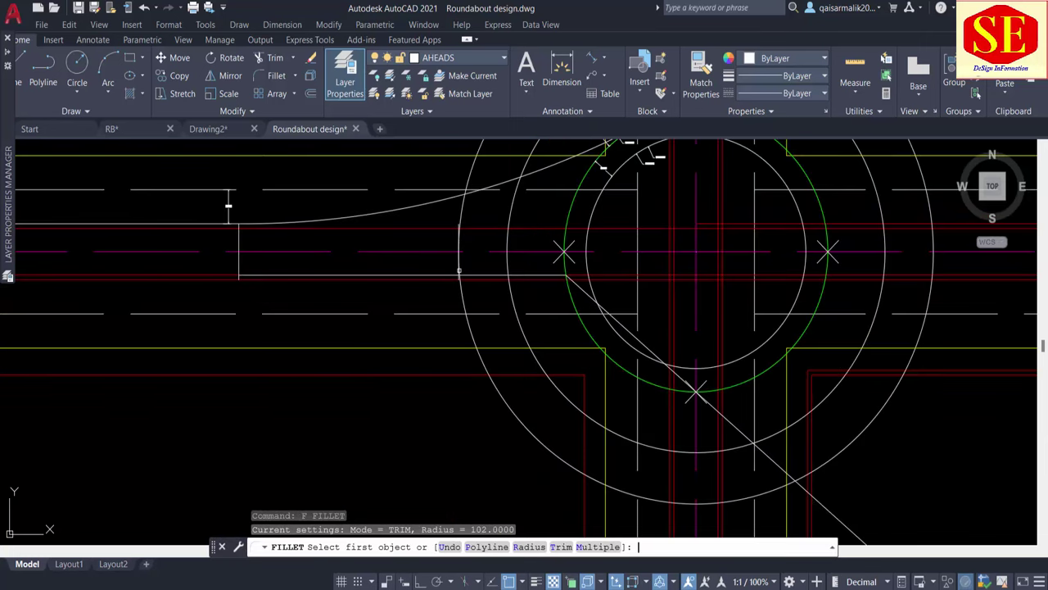
pyautogui.press('Return')
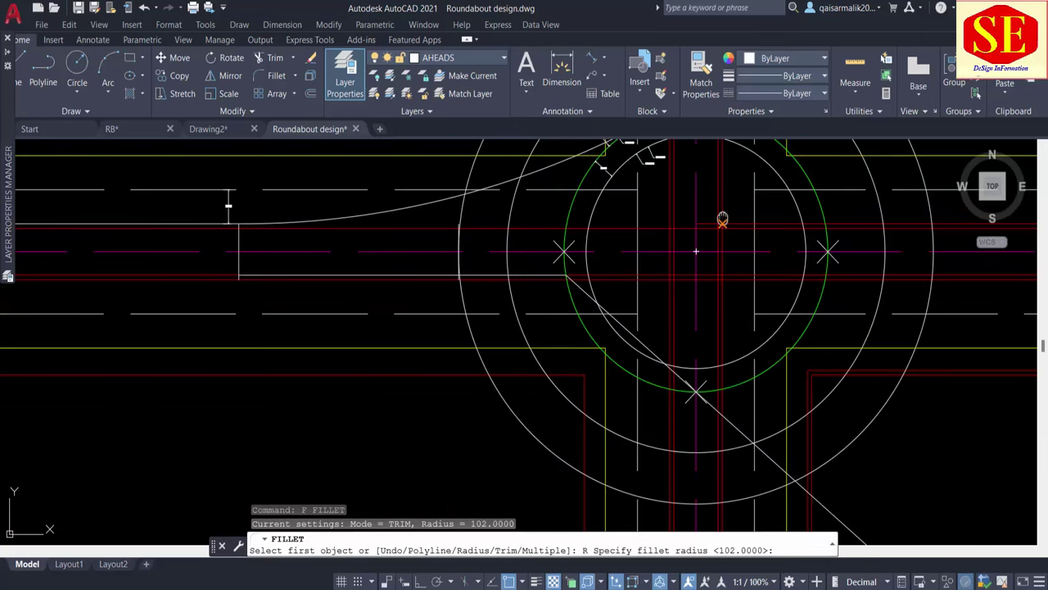
pyautogui.moveTo(721, 218); pyautogui.dragTo(710, 337, button='middle')
pyautogui.press('Return')
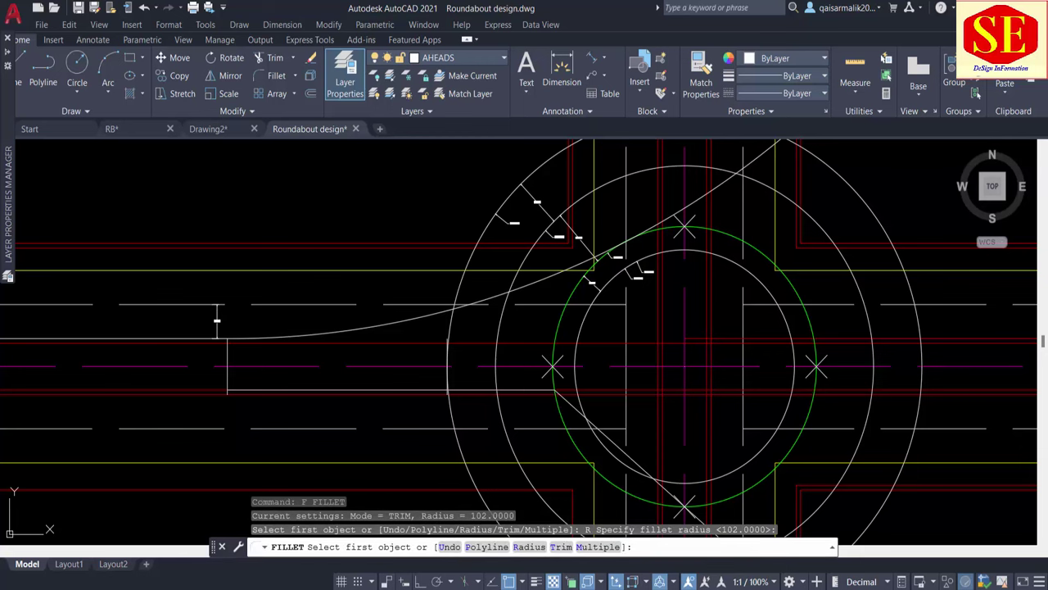
pyautogui.click(532, 391)
pyautogui.click(575, 406)
pyautogui.click(573, 404)
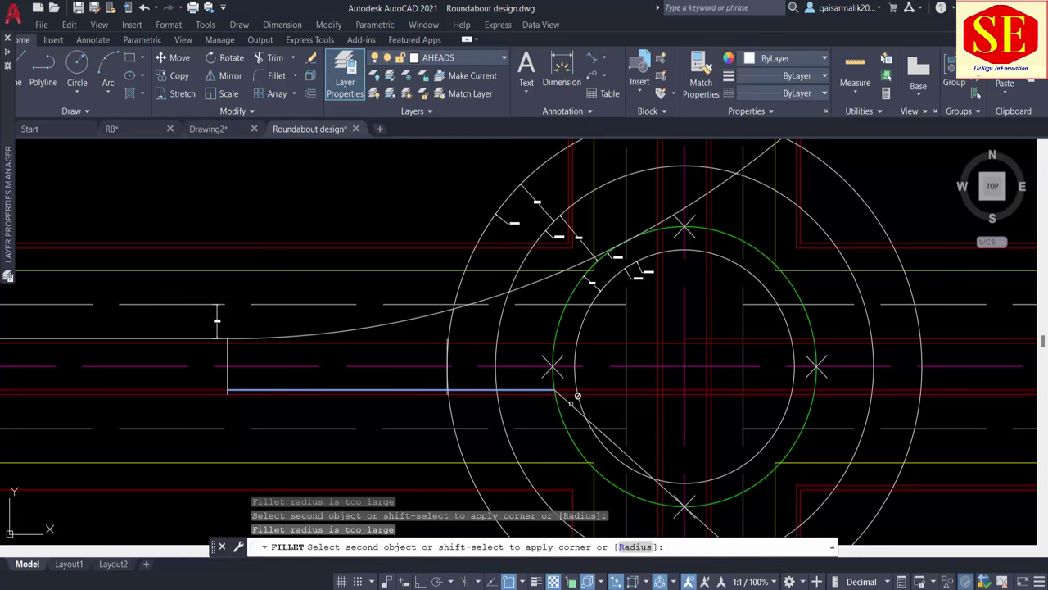
pyautogui.moveTo(578, 395); pyautogui.dragTo(583, 348, button='middle')
pyautogui.click(588, 347)
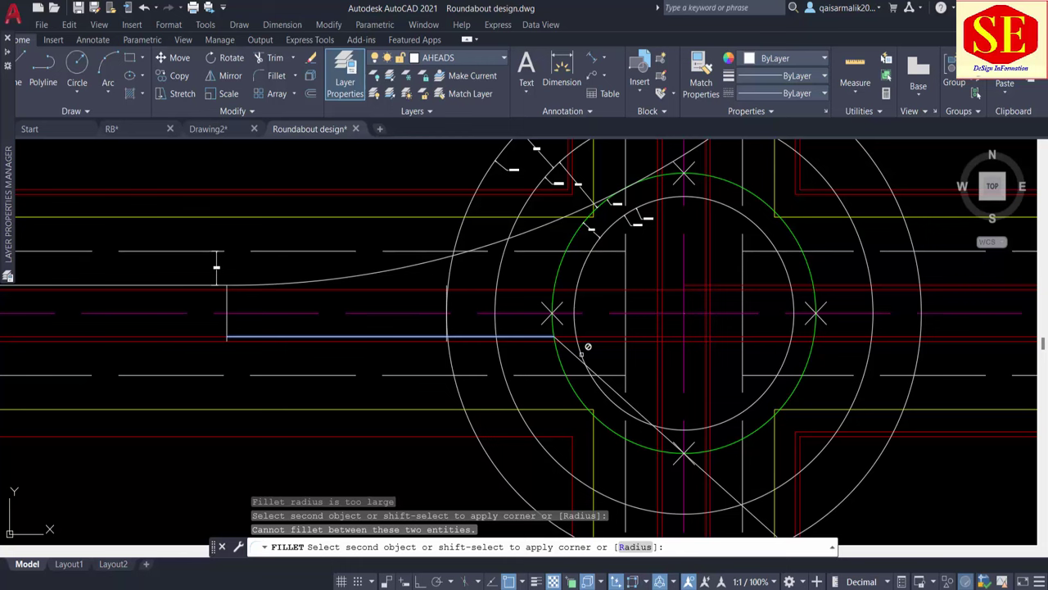
pyautogui.press('Escape')
# Retry the fillet with radius 90 on the lower edge, then cancel.
pyautogui.write('f')
pyautogui.press('Return')
pyautogui.write('r')
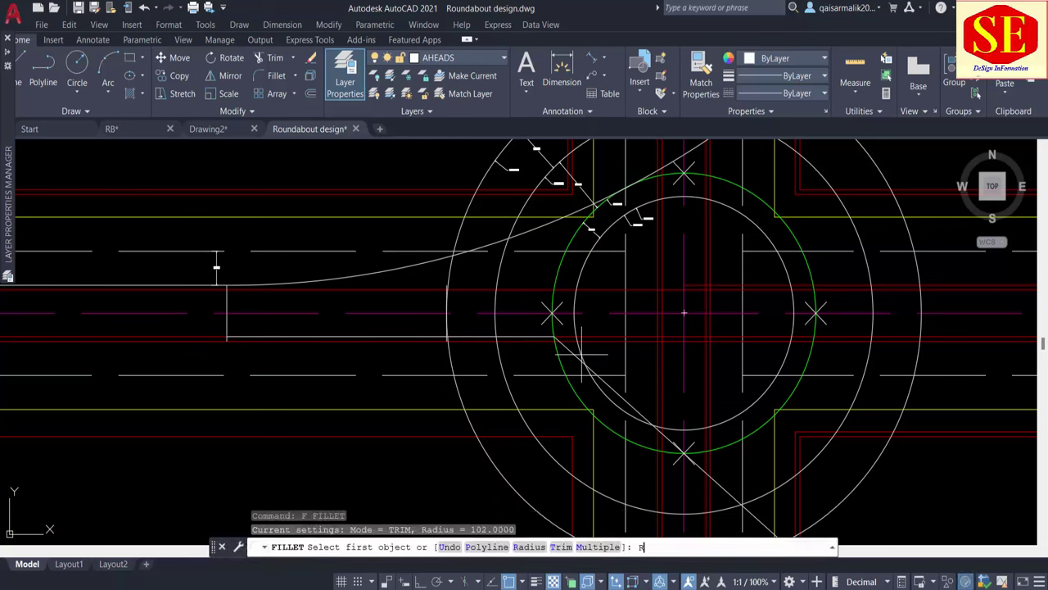
pyautogui.press('Return')
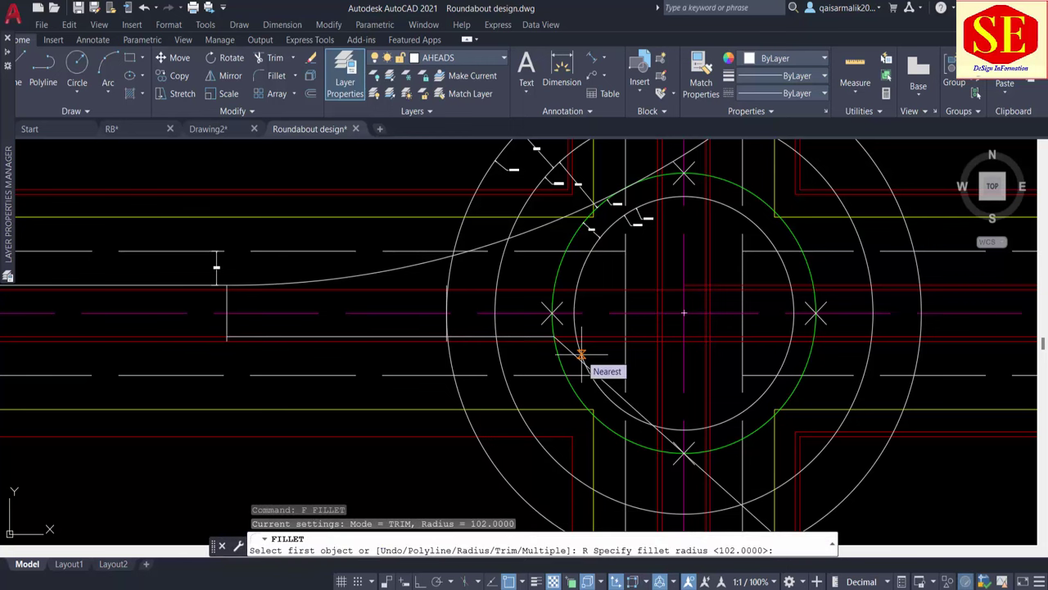
pyautogui.write('90')
pyautogui.press('Return')
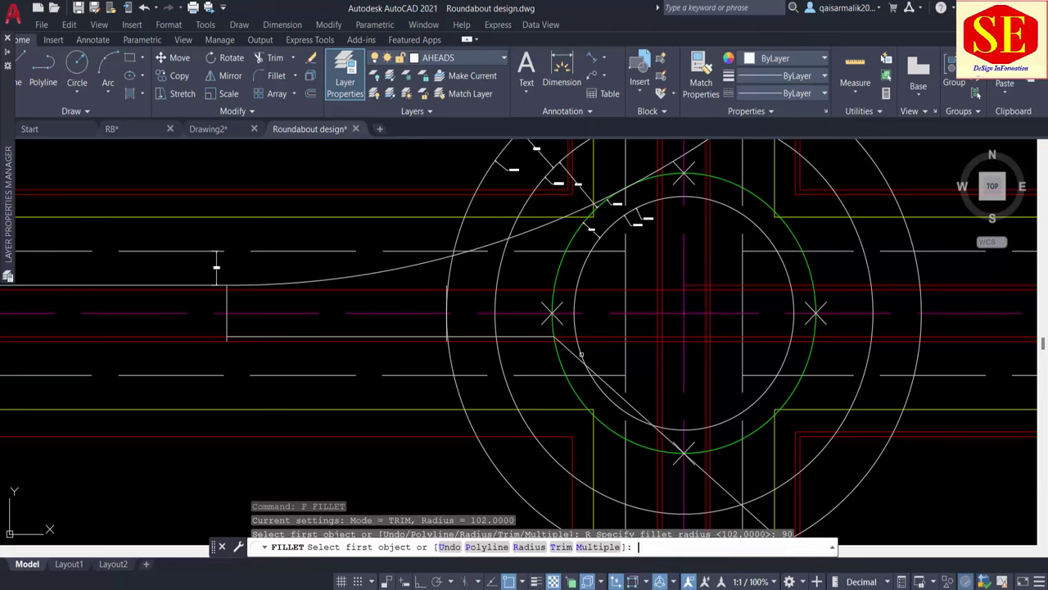
pyautogui.click(516, 335)
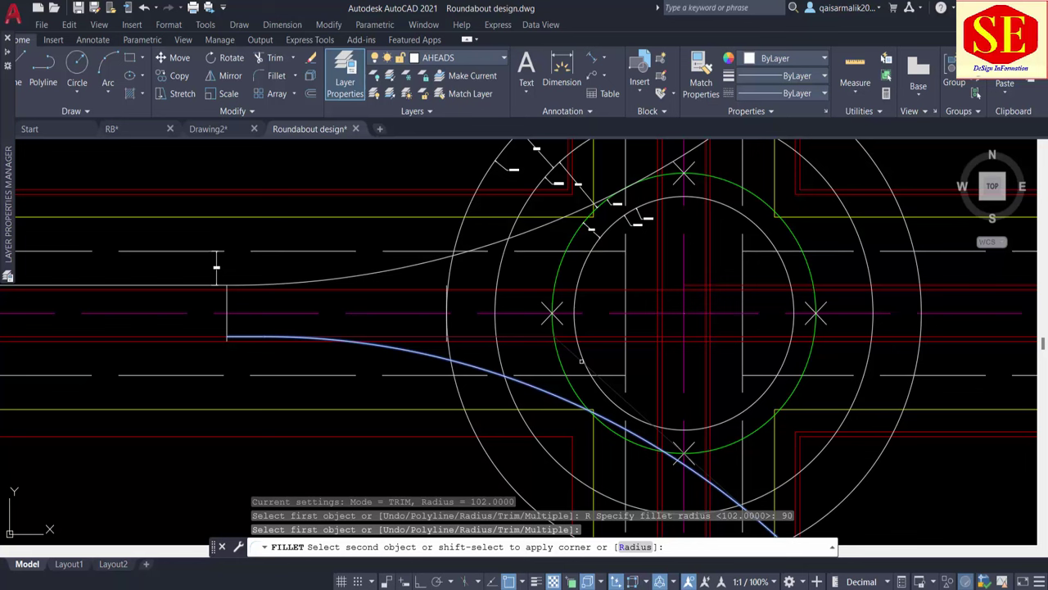
pyautogui.press('Escape')
# Retry the fillet with radius 95, then cancel and undo the accidental zoom.
pyautogui.write('F')
pyautogui.press('Return')
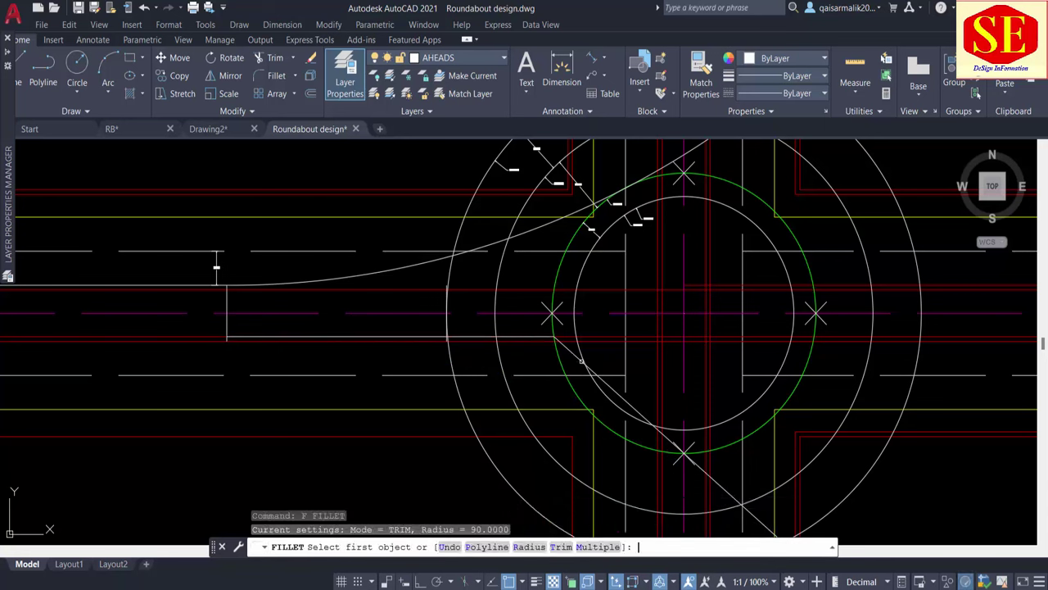
pyautogui.write('R')
pyautogui.press('Return')
pyautogui.write('95')
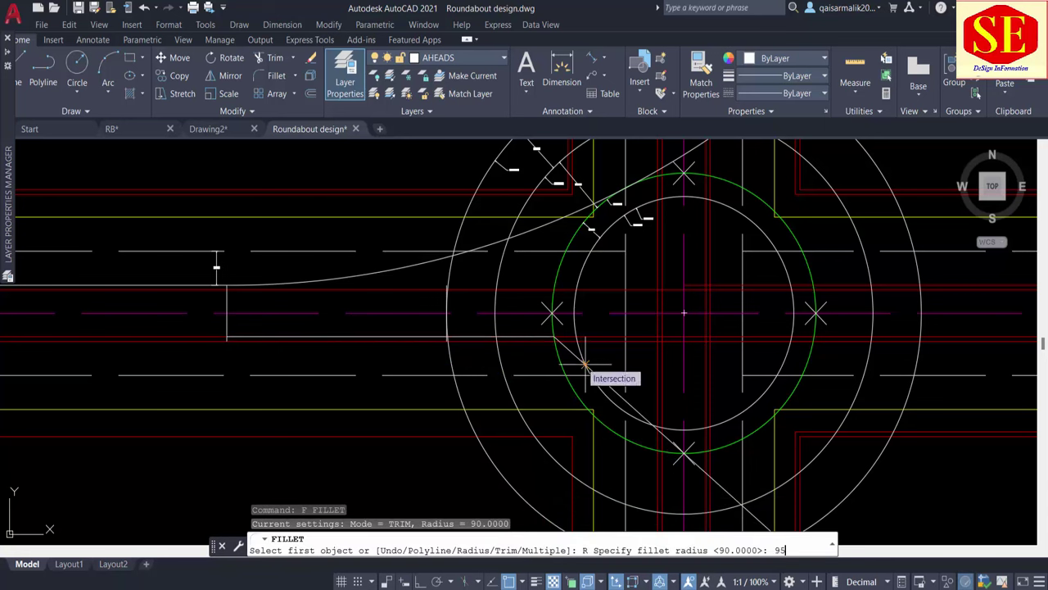
pyautogui.press('Return')
pyautogui.click(596, 370)
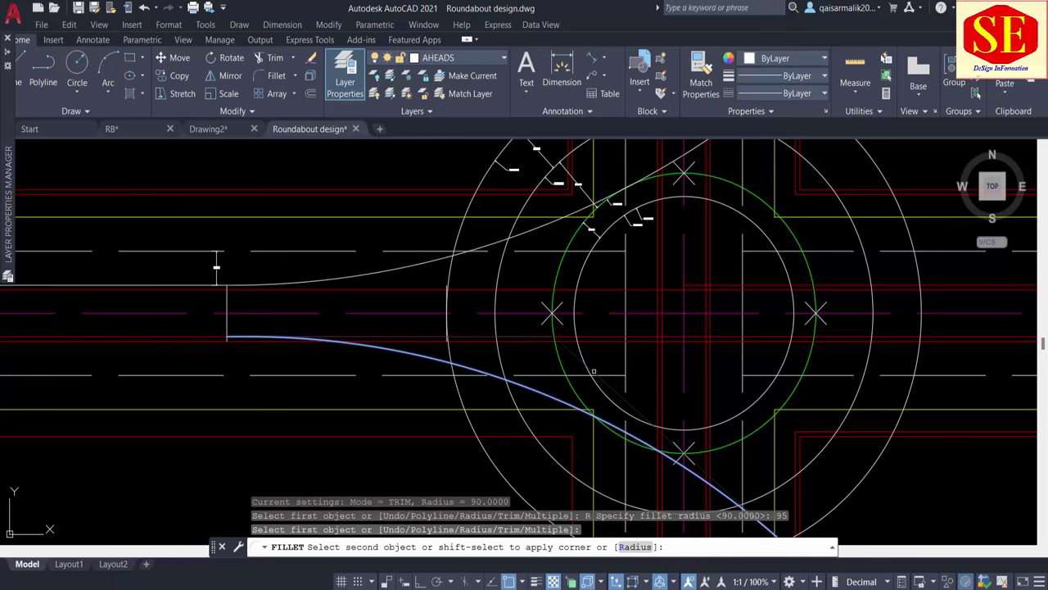
pyautogui.scroll(4, 622, 442)
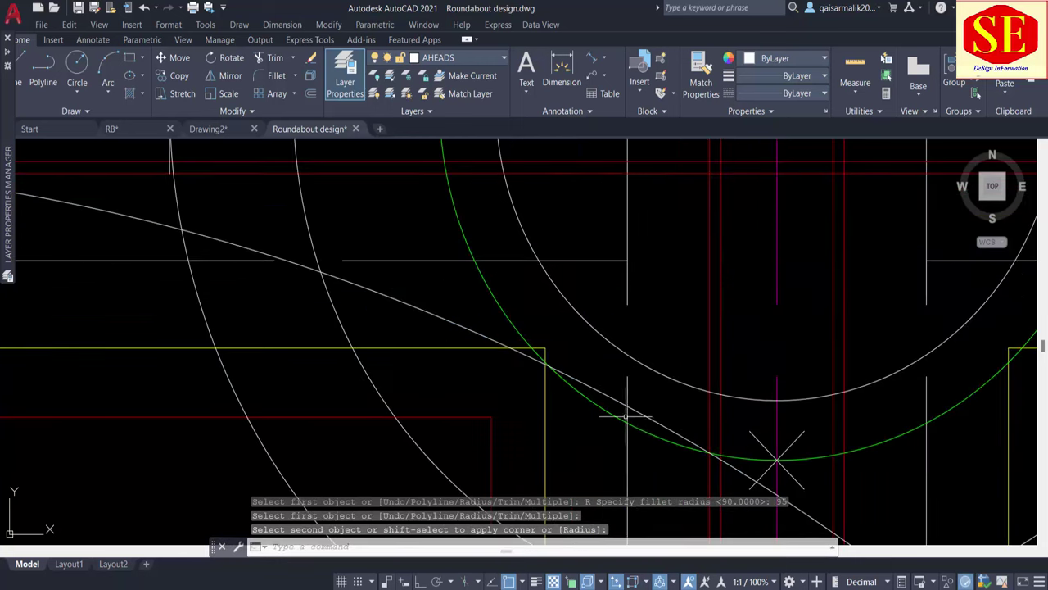
pyautogui.write('U')
pyautogui.press('Return')
pyautogui.write('u')
pyautogui.press('Return')
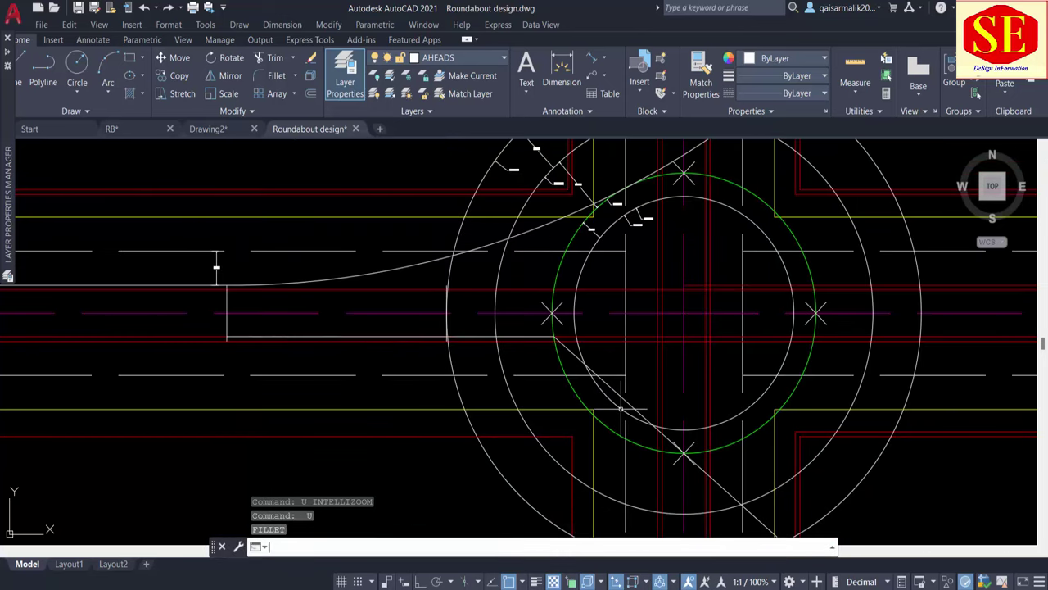
# Retry the fillet with radius 98 on the lower edge, then cancel.
pyautogui.write('f')
pyautogui.press('Return')
pyautogui.write('r')
pyautogui.press('Return')
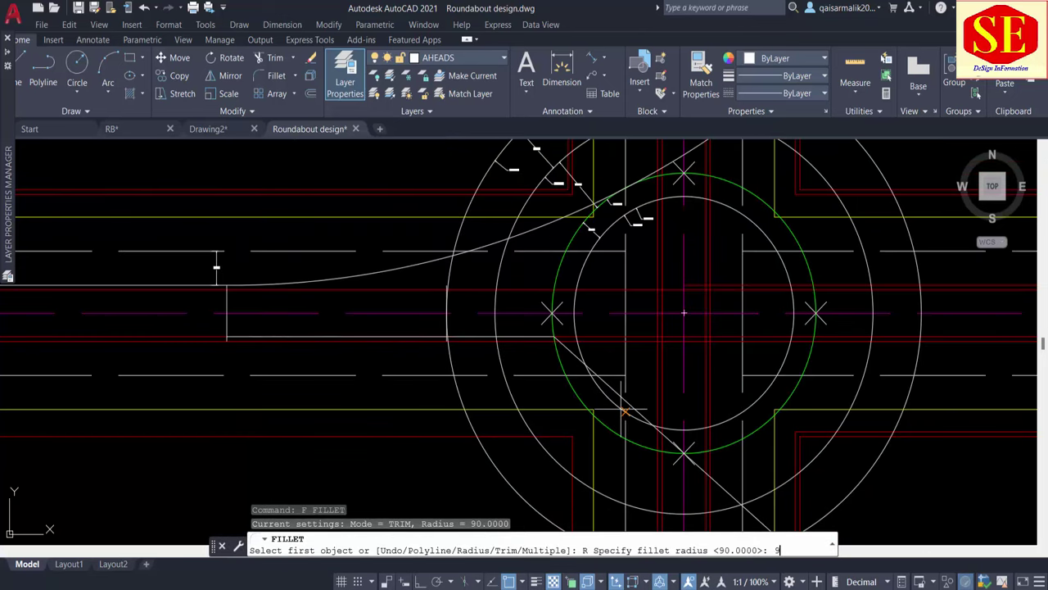
pyautogui.write('98')
pyautogui.press('Return')
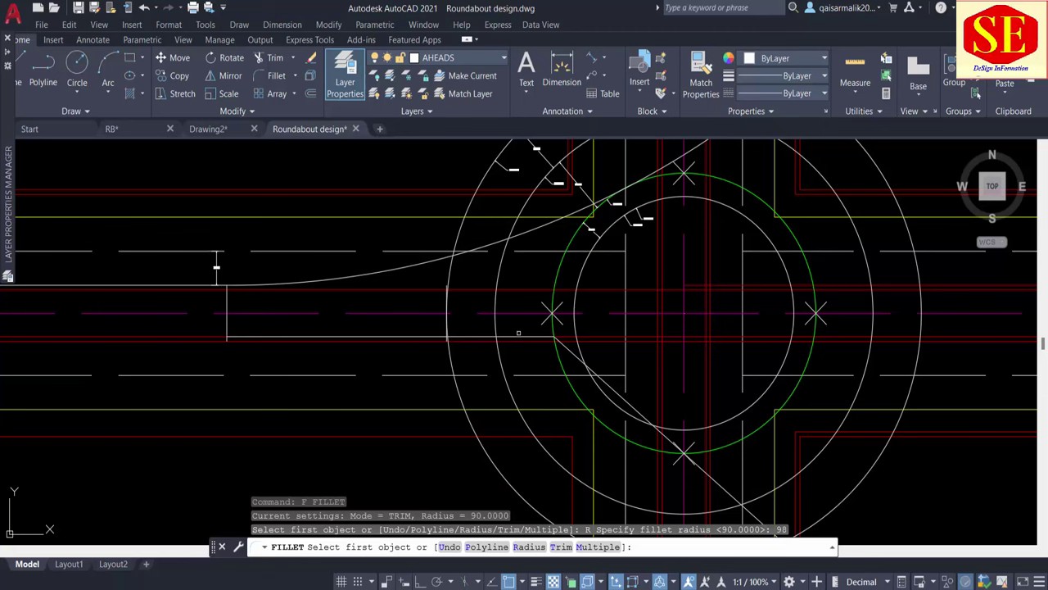
pyautogui.click(519, 334)
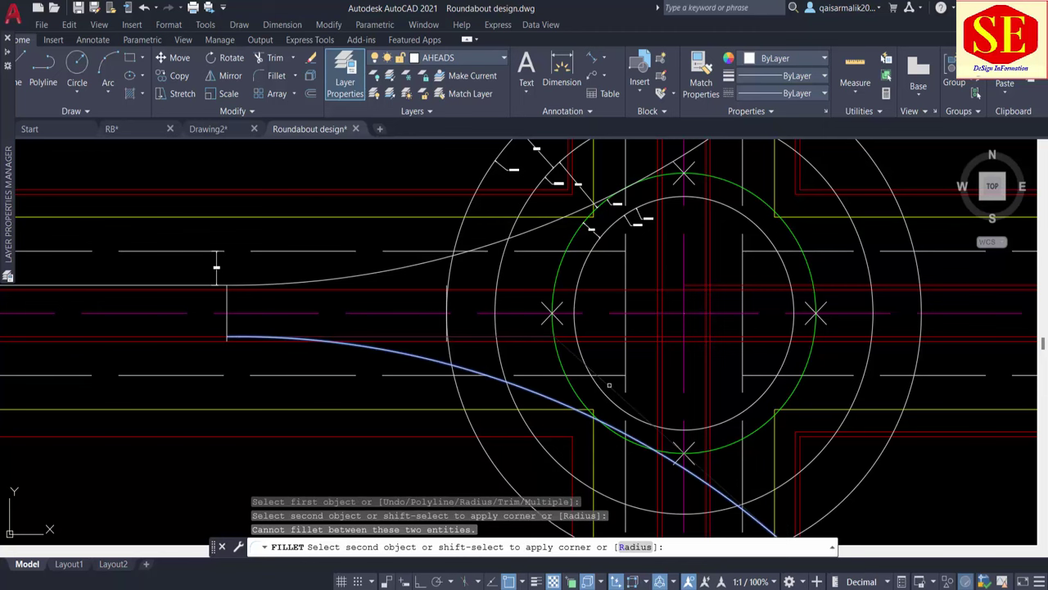
pyautogui.press('Escape')
# Retry the fillet with radius 100 on the lower edge and diagonal, then cancel.
pyautogui.write('f')
pyautogui.press('Return')
pyautogui.write('r')
pyautogui.press('Return')
pyautogui.write('100')
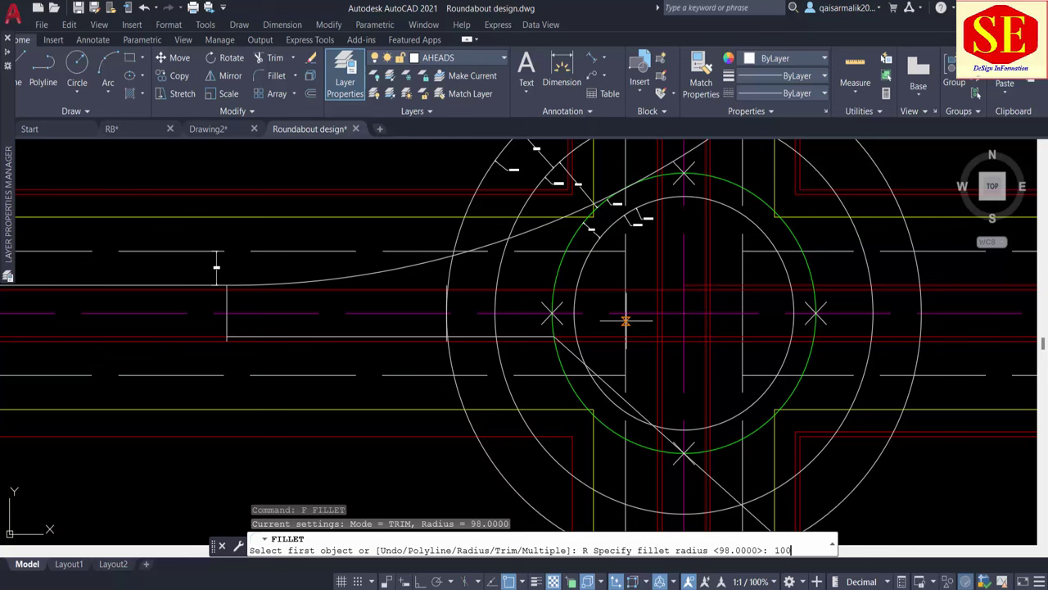
pyautogui.press('Return')
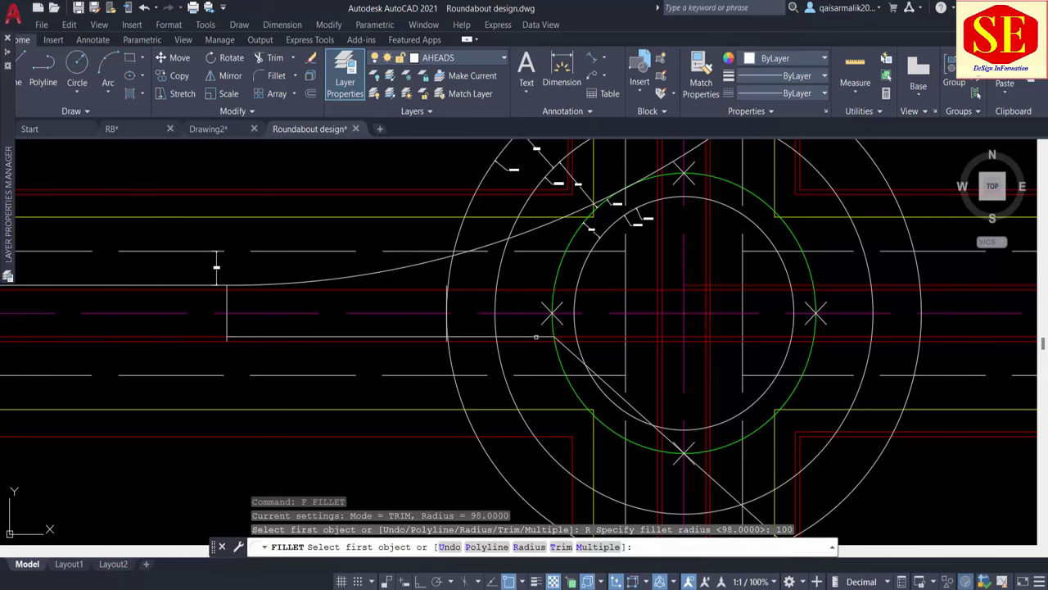
pyautogui.click(537, 337)
pyautogui.click(594, 366)
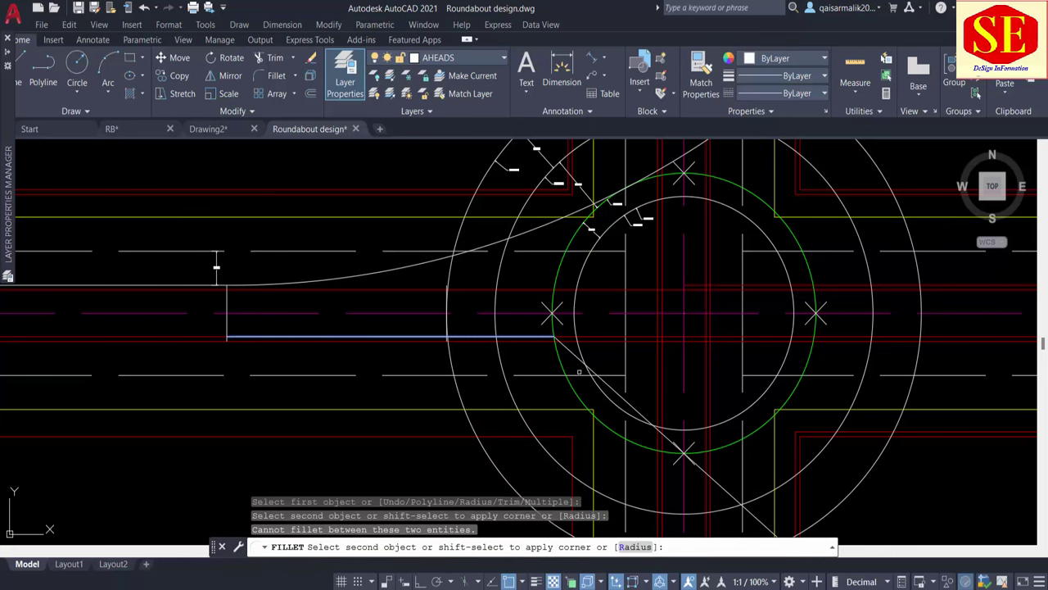
pyautogui.press('Escape')
# Set the fillet radius to 101.
pyautogui.write('f')
pyautogui.press('Return')
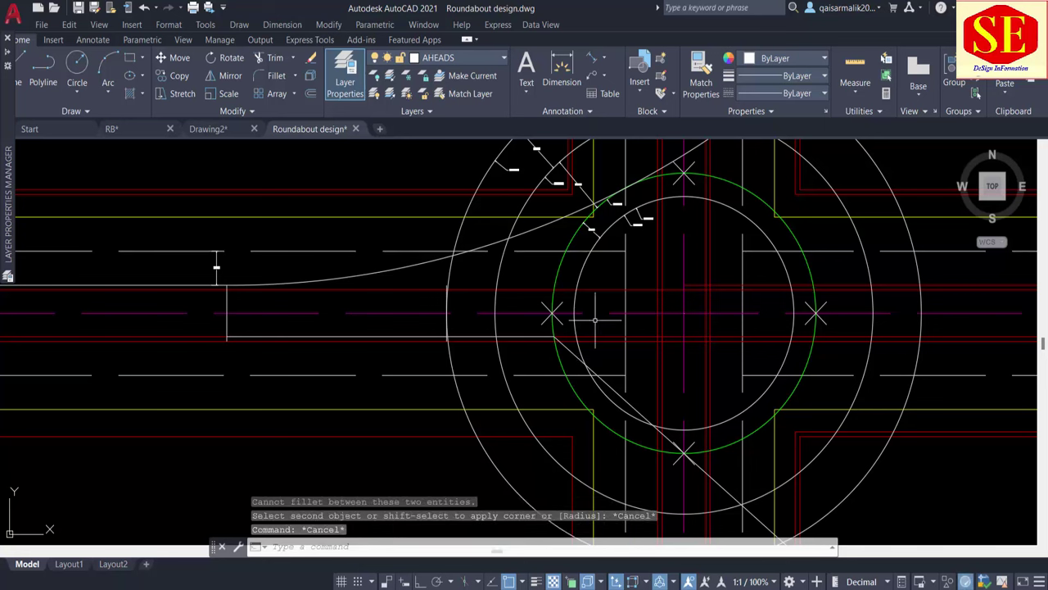
pyautogui.write('r')
pyautogui.press('Return')
pyautogui.write('101')
pyautogui.press('Return')
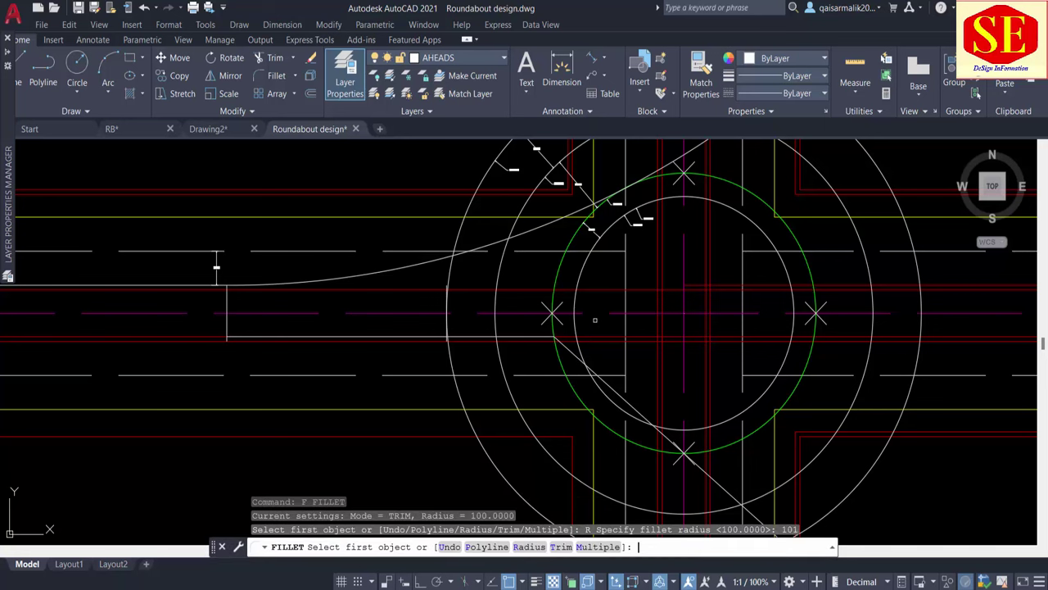
pyautogui.click(529, 336)
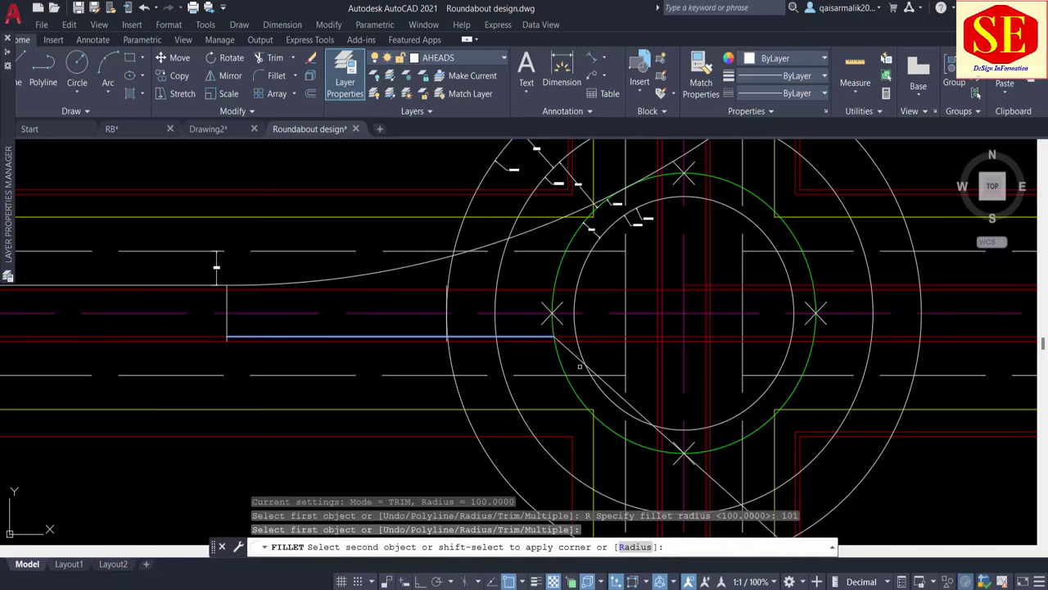
pyautogui.click(576, 359)
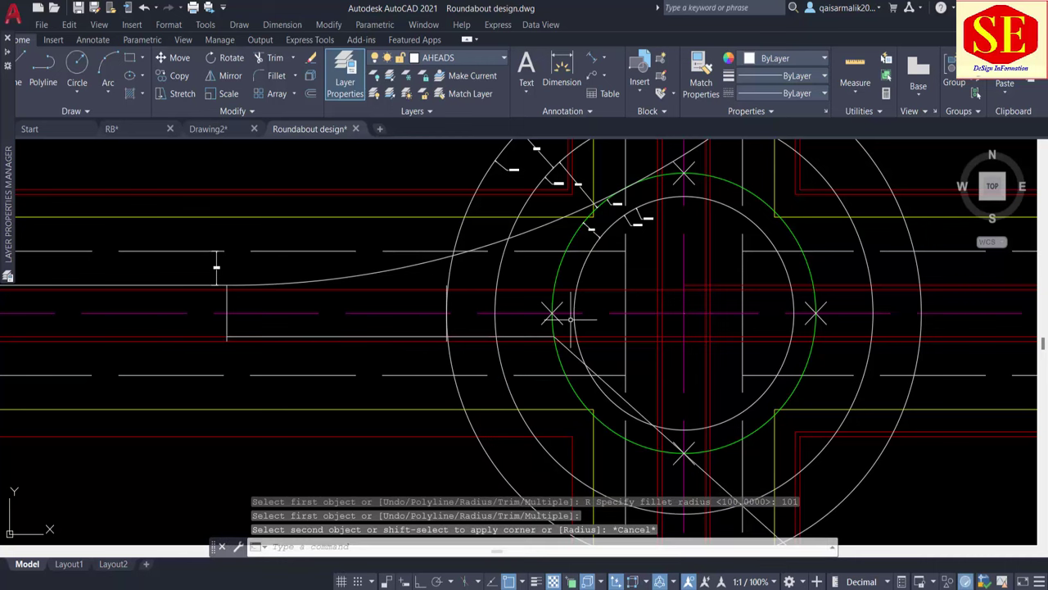
pyautogui.write('f')
pyautogui.press('Return')
pyautogui.write('r')
pyautogui.press('Return')
pyautogui.write('10')
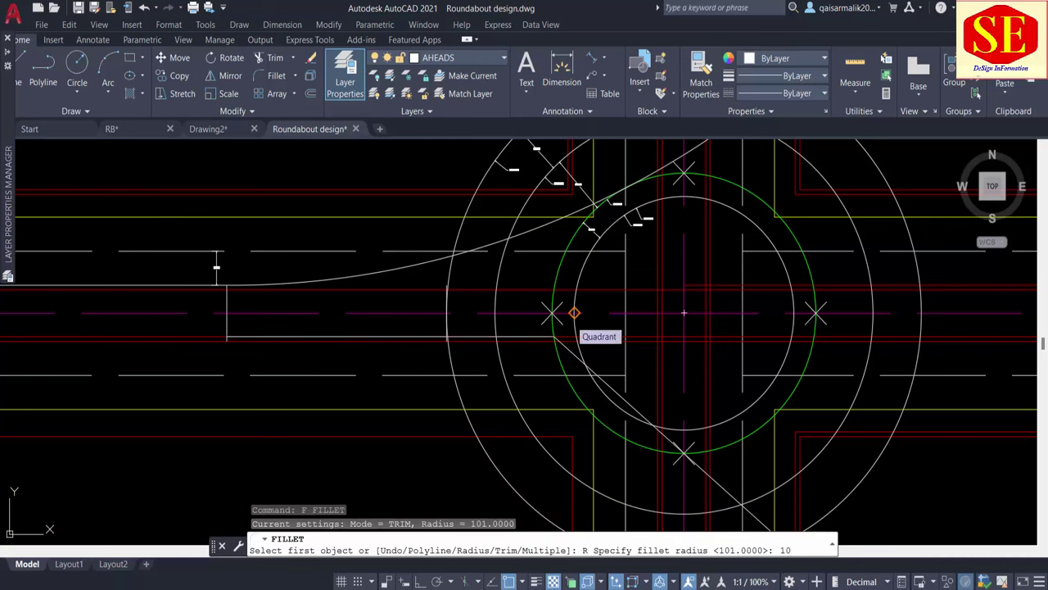
pyautogui.write('1.5')
pyautogui.press('Return')
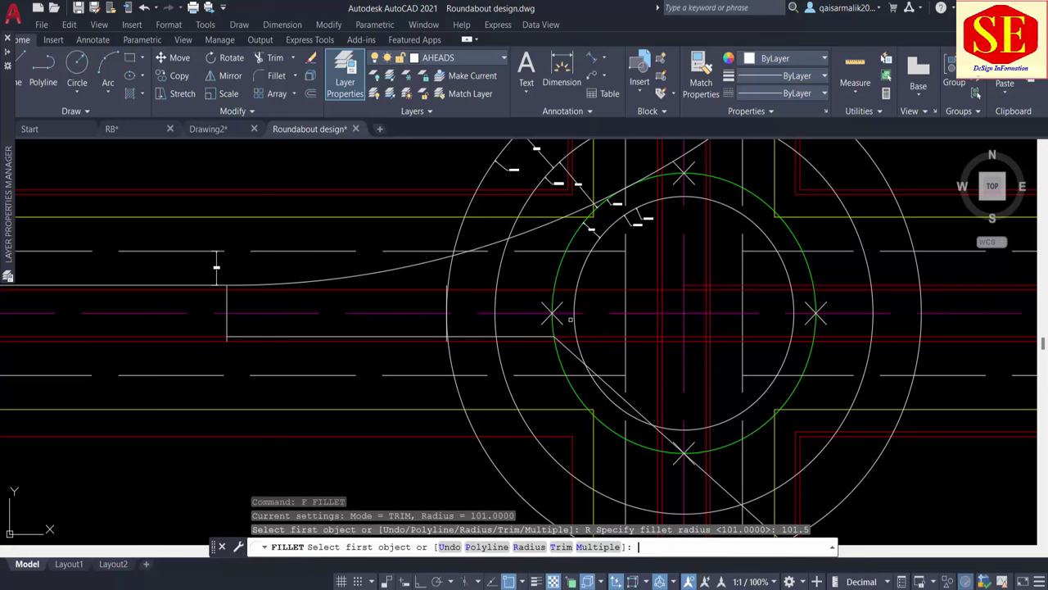
pyautogui.click(520, 336)
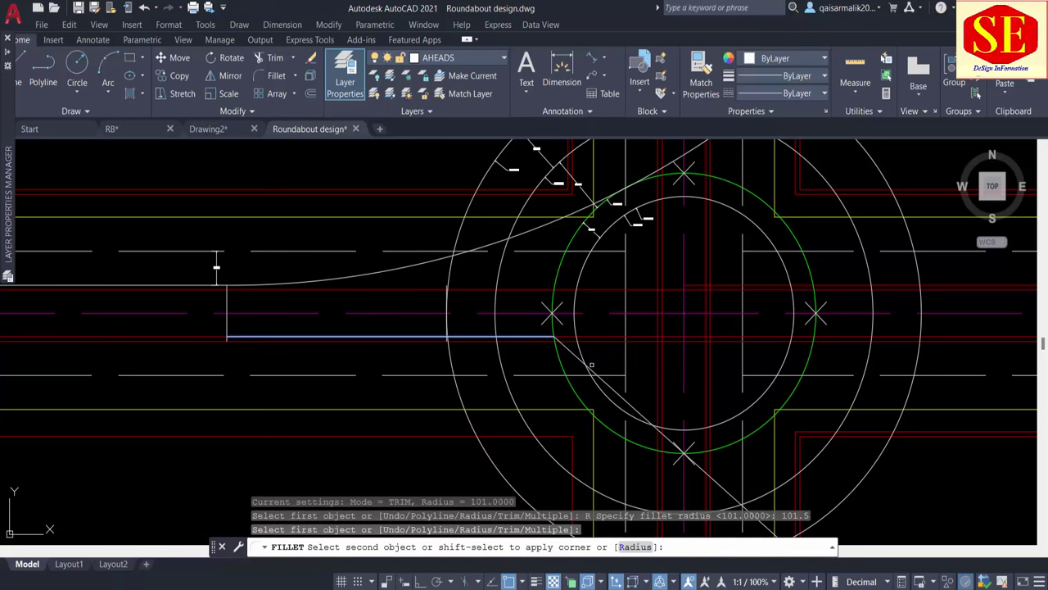
pyautogui.press('Escape')
pyautogui.write('f')
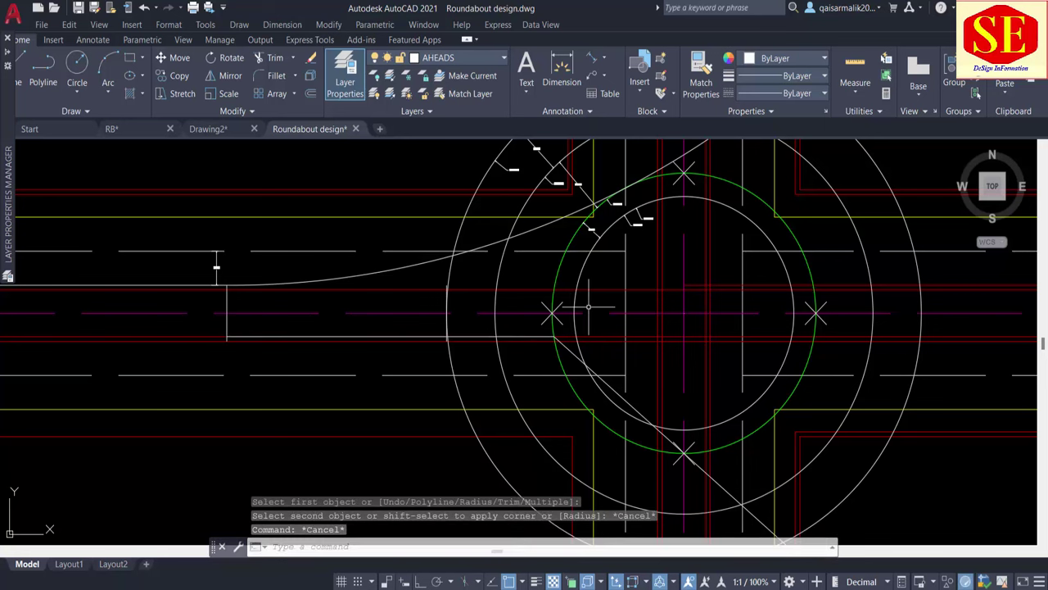
pyautogui.press('Return')
pyautogui.write('r')
pyautogui.press('Return')
pyautogui.write('102')
pyautogui.press('Return')
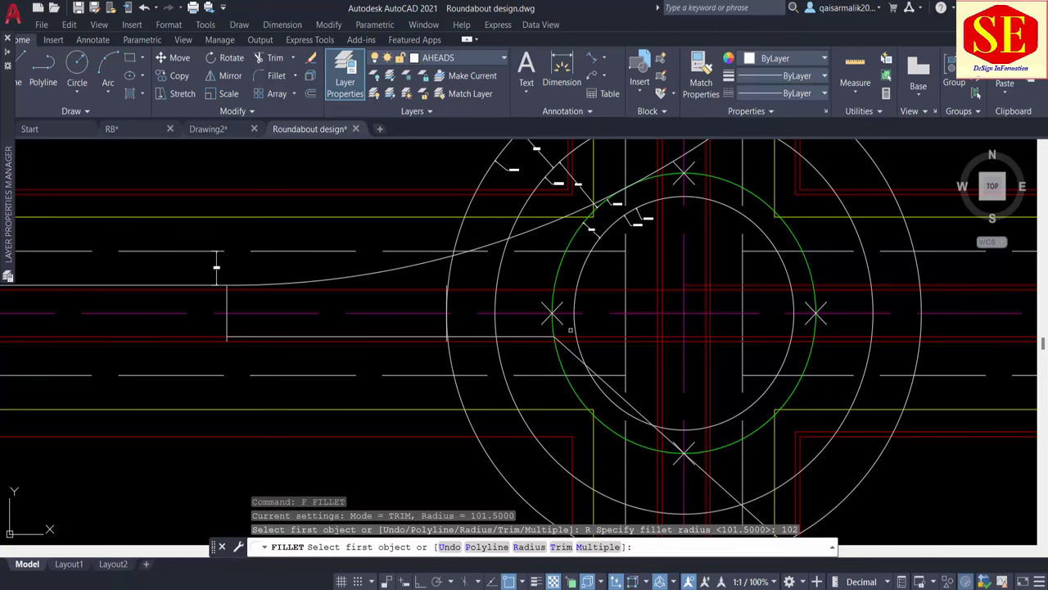
pyautogui.click(535, 336)
pyautogui.click(579, 358)
pyautogui.press('Escape')
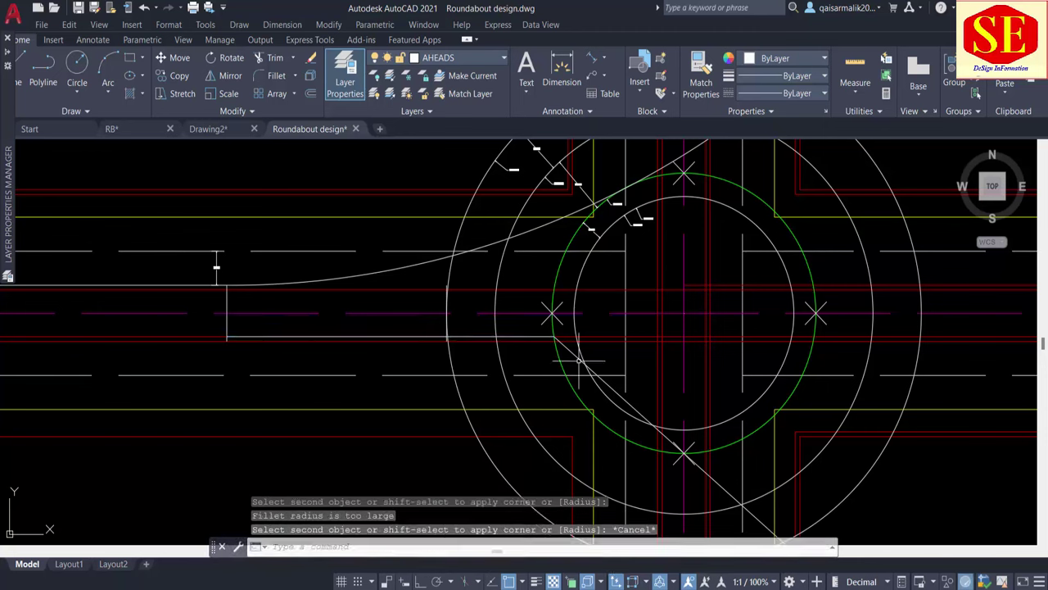
pyautogui.write('f')
pyautogui.press('Return')
pyautogui.write('r')
pyautogui.press('Return')
pyautogui.write('10')
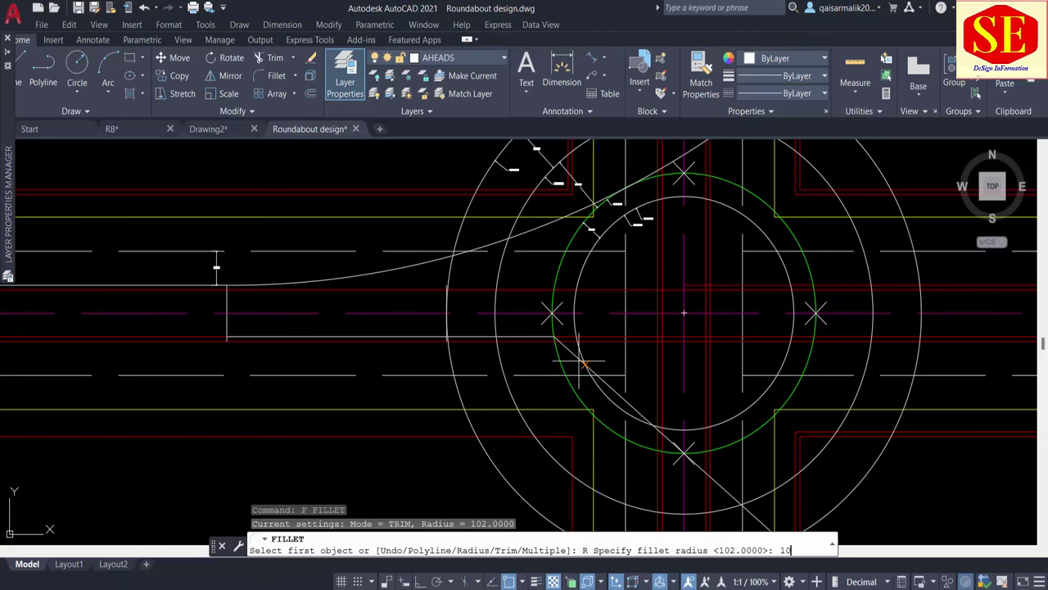
pyautogui.write('1.75')
pyautogui.press('Return')
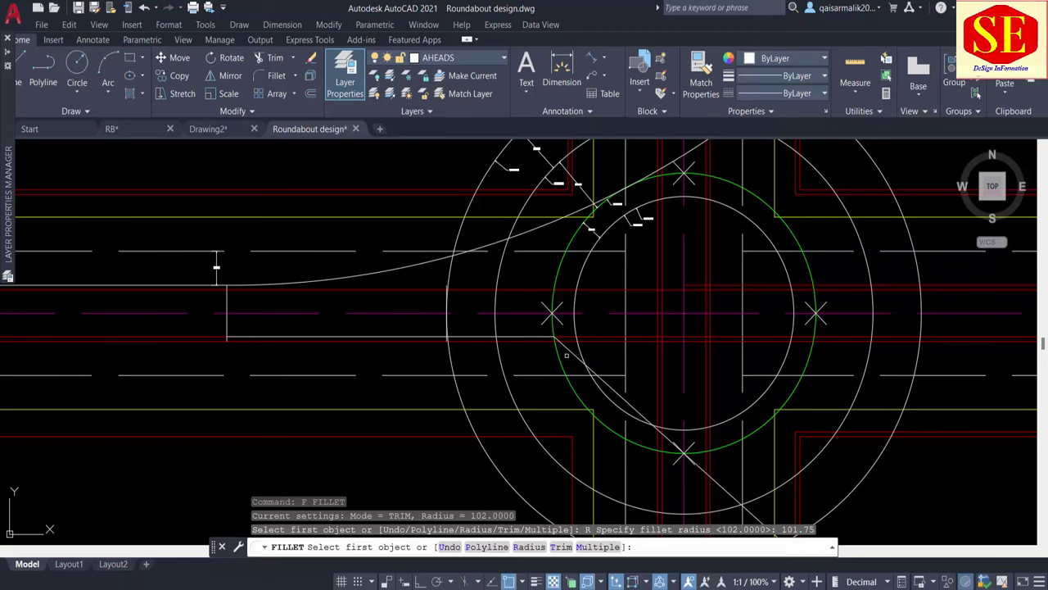
pyautogui.click(531, 337)
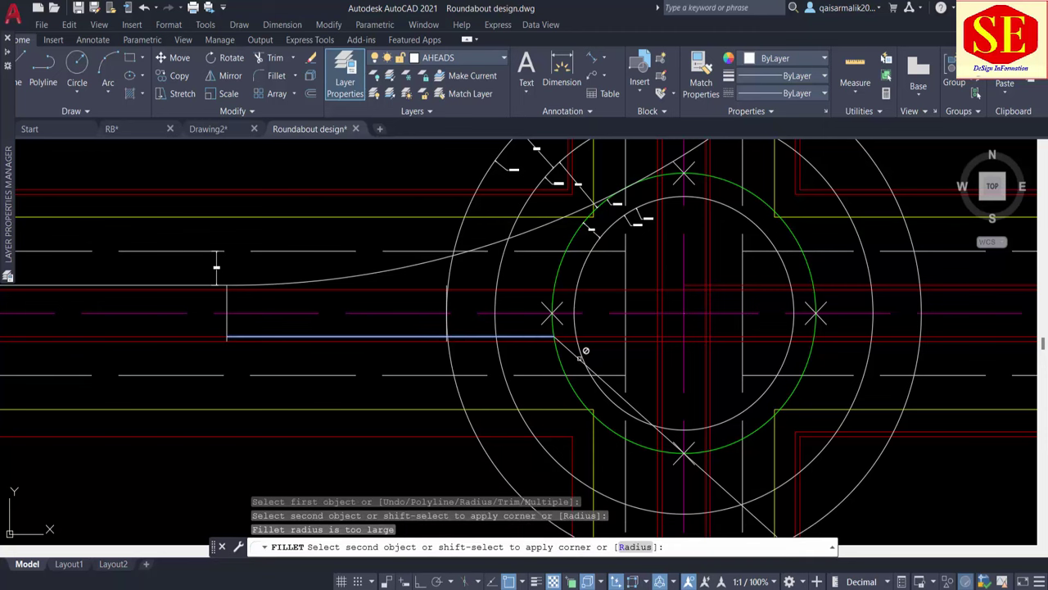
pyautogui.press('Escape')
pyautogui.write('fb')
pyautogui.press('Return')
pyautogui.write('r')
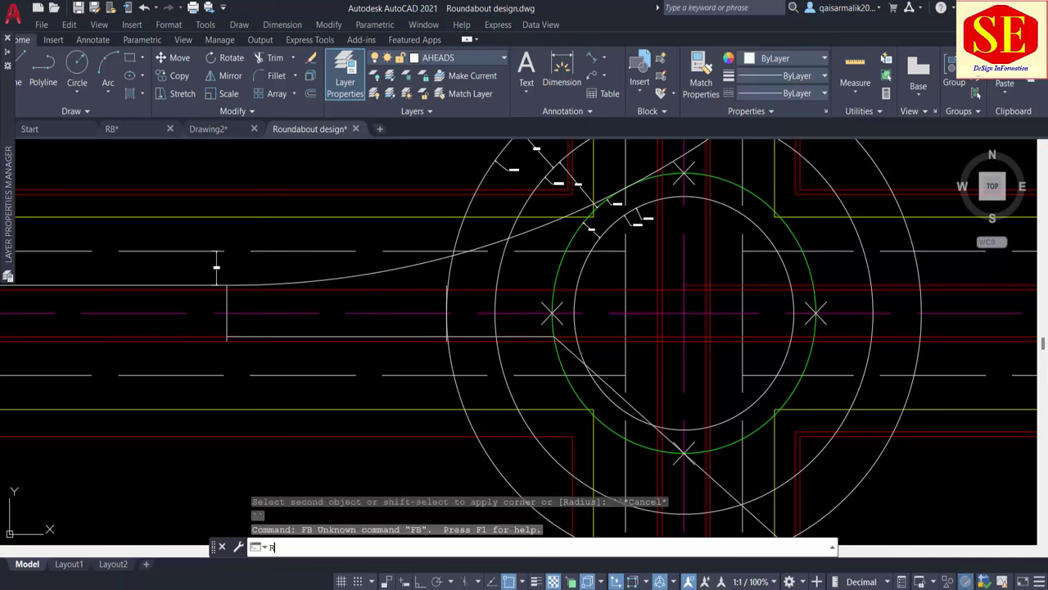
pyautogui.press('Return')
pyautogui.write('101.25')
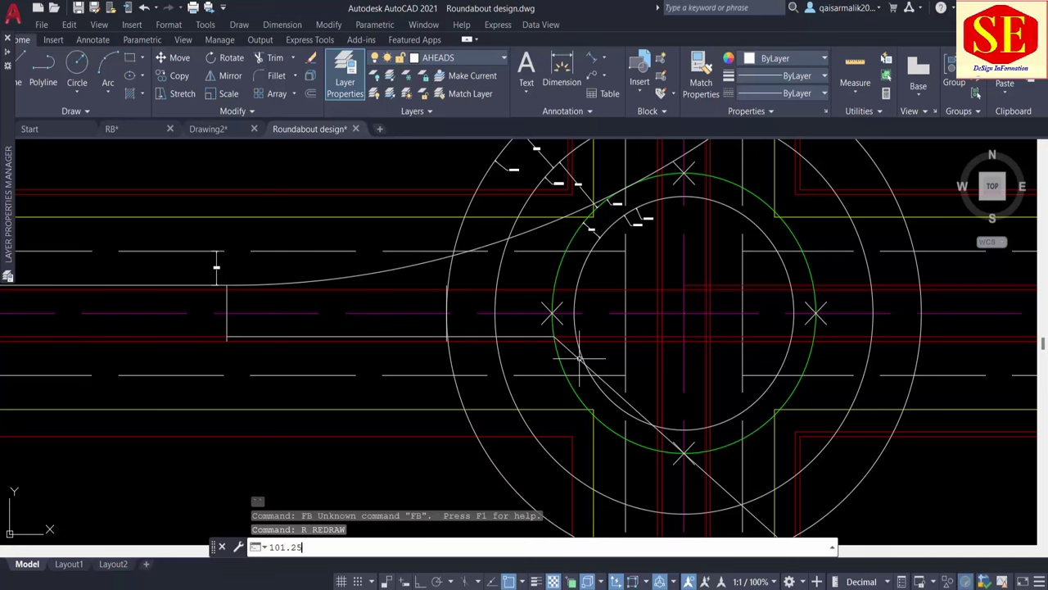
pyautogui.press('Return')
pyautogui.write('f')
pyautogui.press('Return')
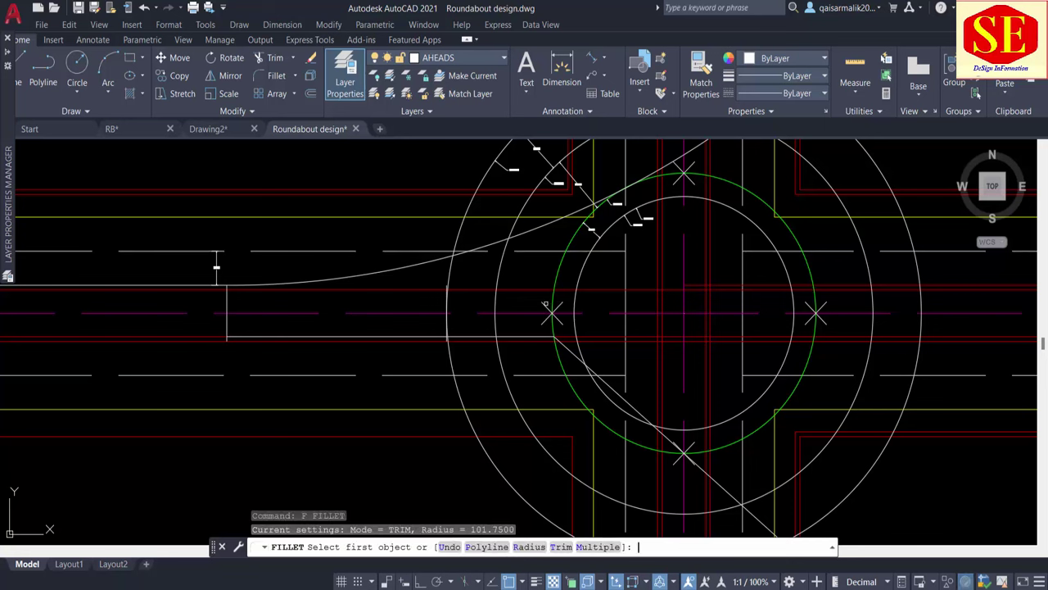
pyautogui.press('Return')
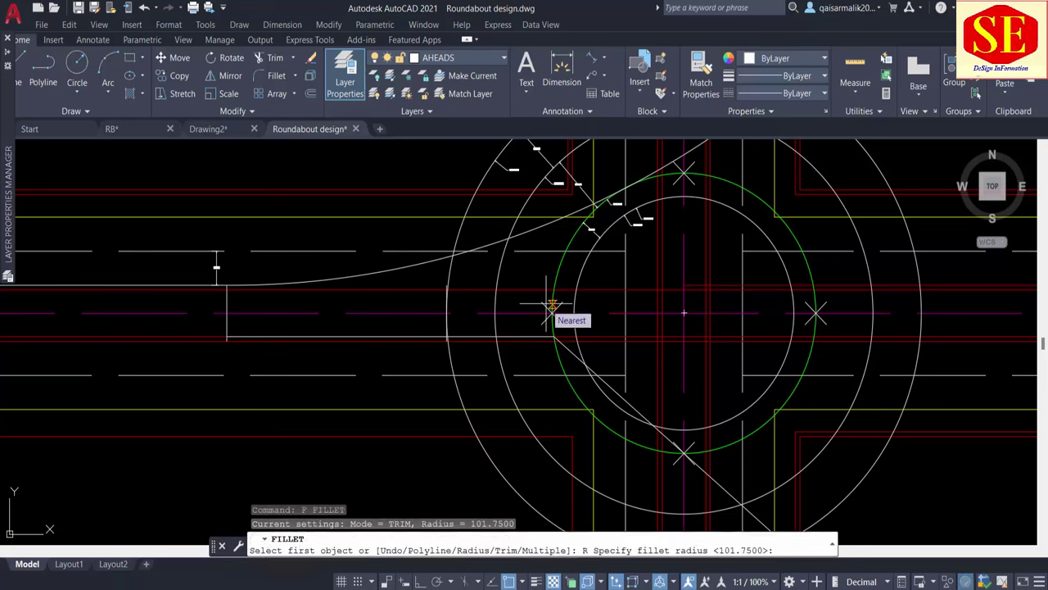
pyautogui.write('101.25')
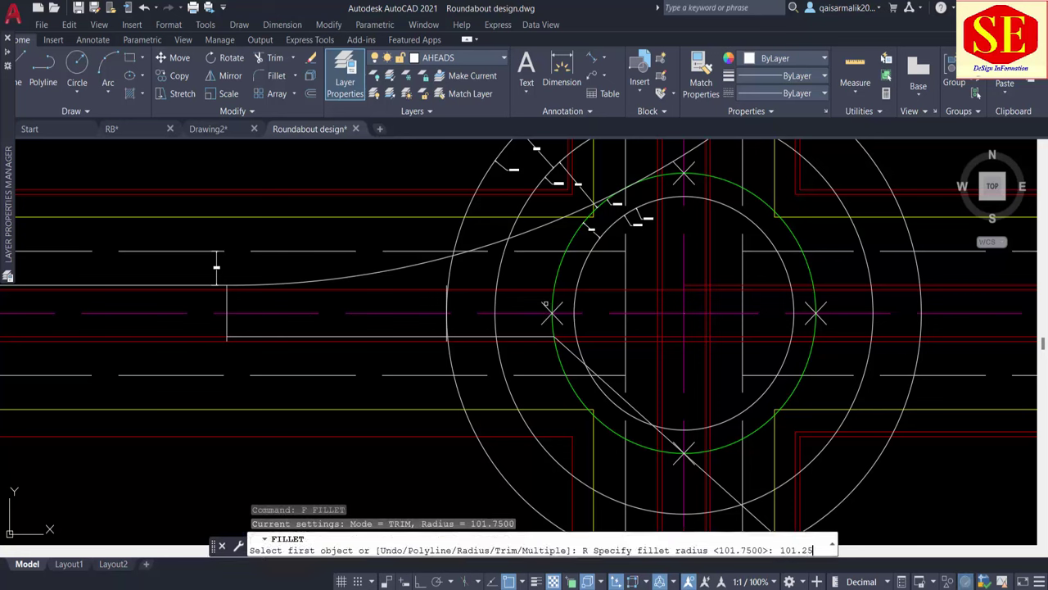
pyautogui.press('Return')
pyautogui.click(530, 336)
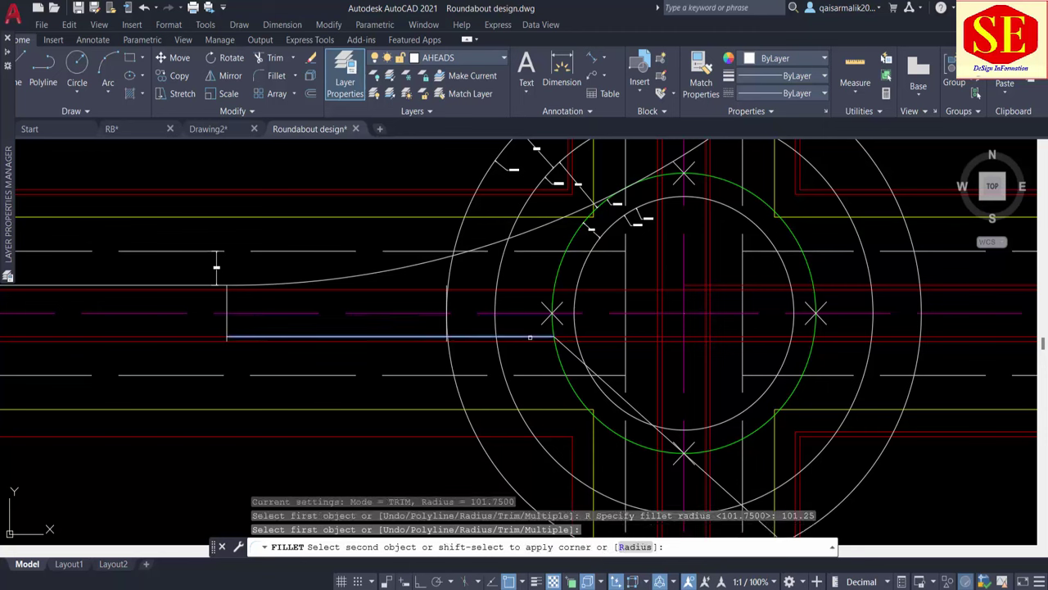
pyautogui.click(572, 358)
pyautogui.press('Return')
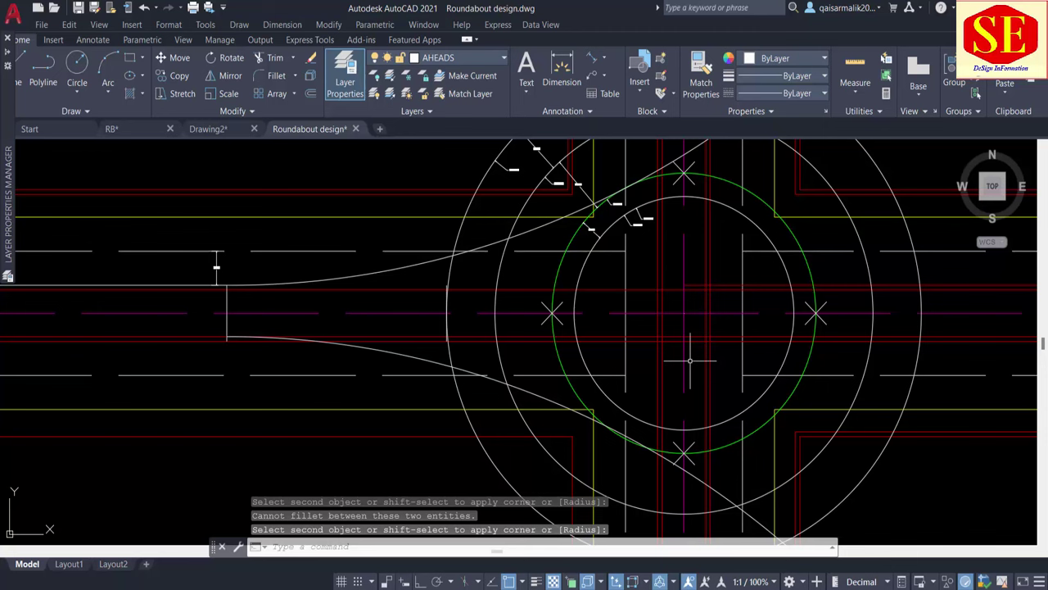
pyautogui.write('u')
pyautogui.press('Return')
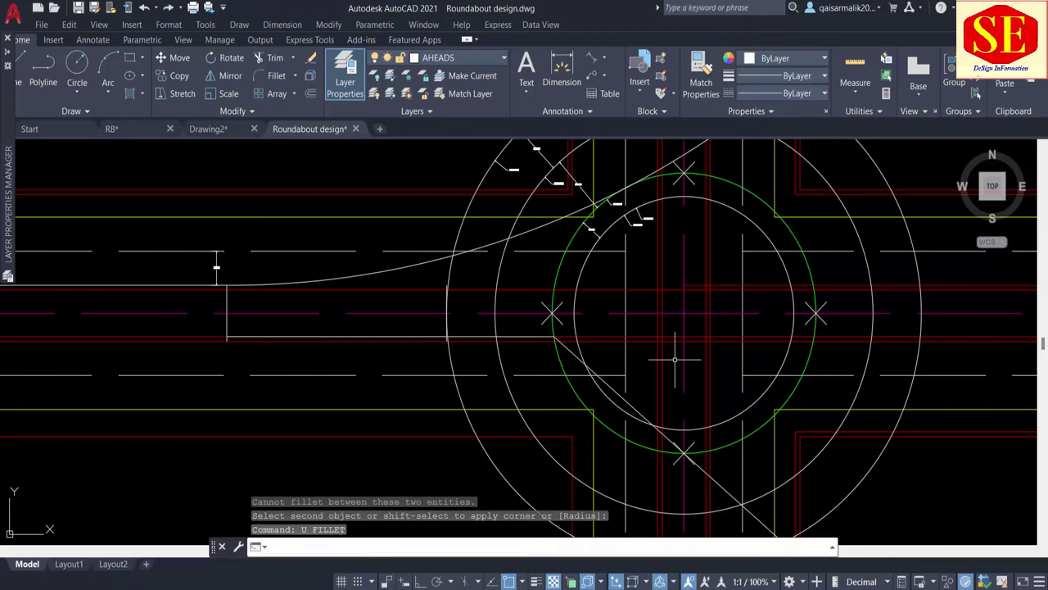
# Try filleting the lower road edge and diagonal with radius 101.5.
pyautogui.press('Return')
pyautogui.write('r')
pyautogui.press('Return')
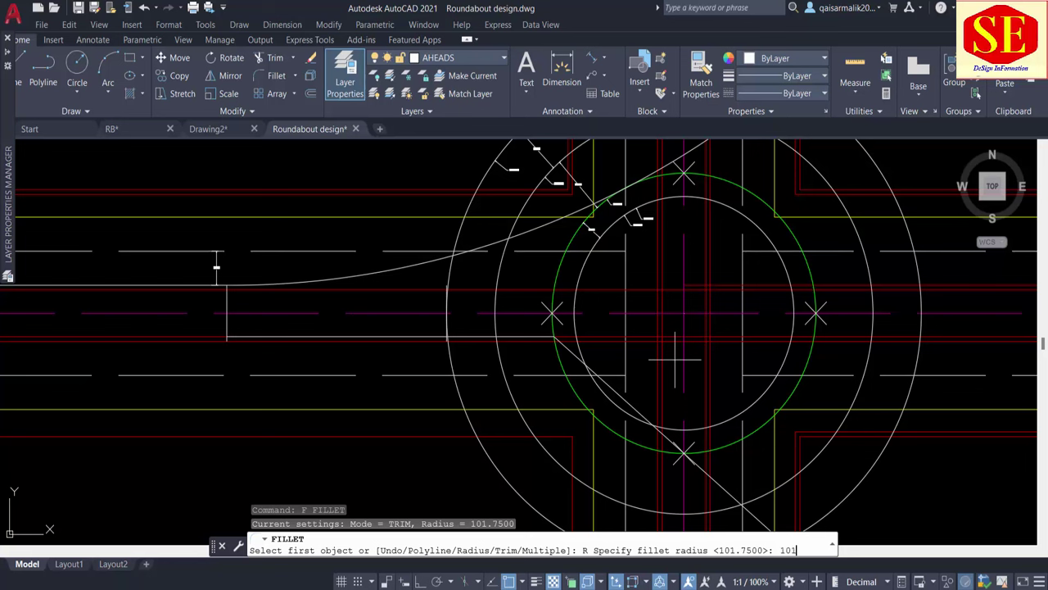
pyautogui.write('.5')
pyautogui.press('Return')
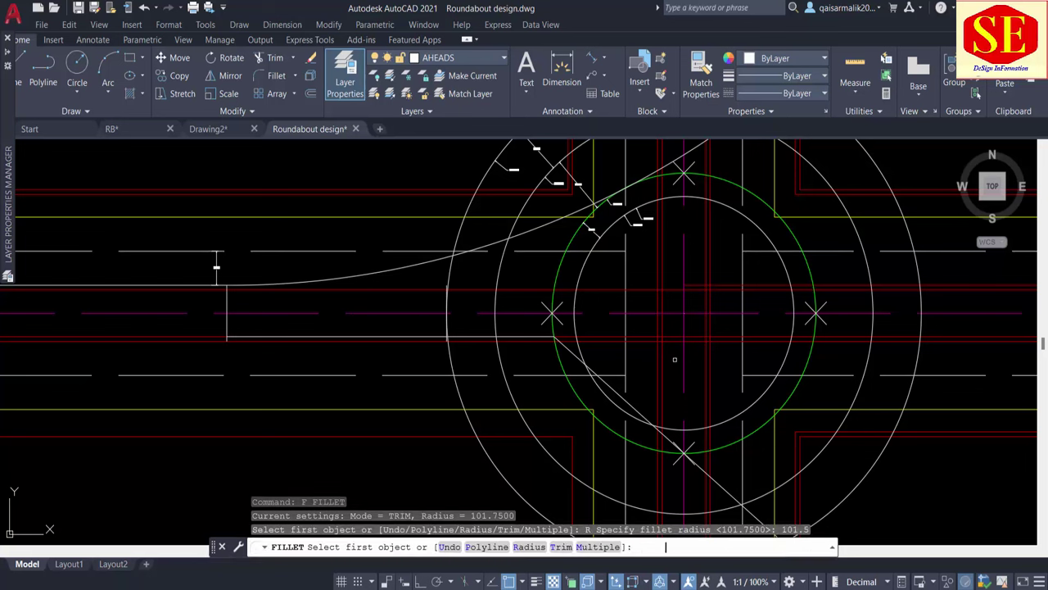
pyautogui.click(524, 334)
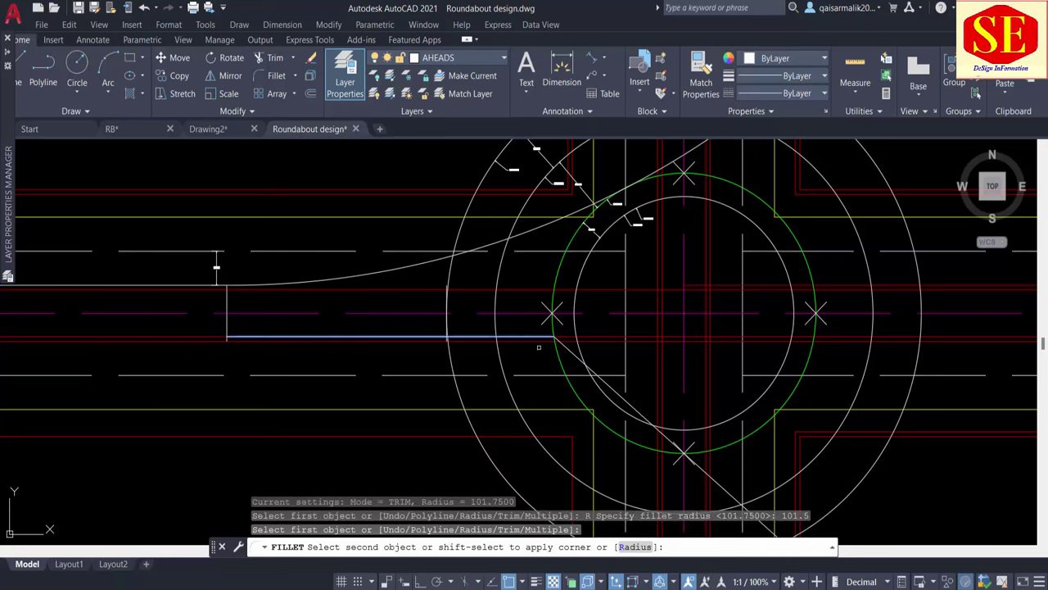
pyautogui.click(583, 316)
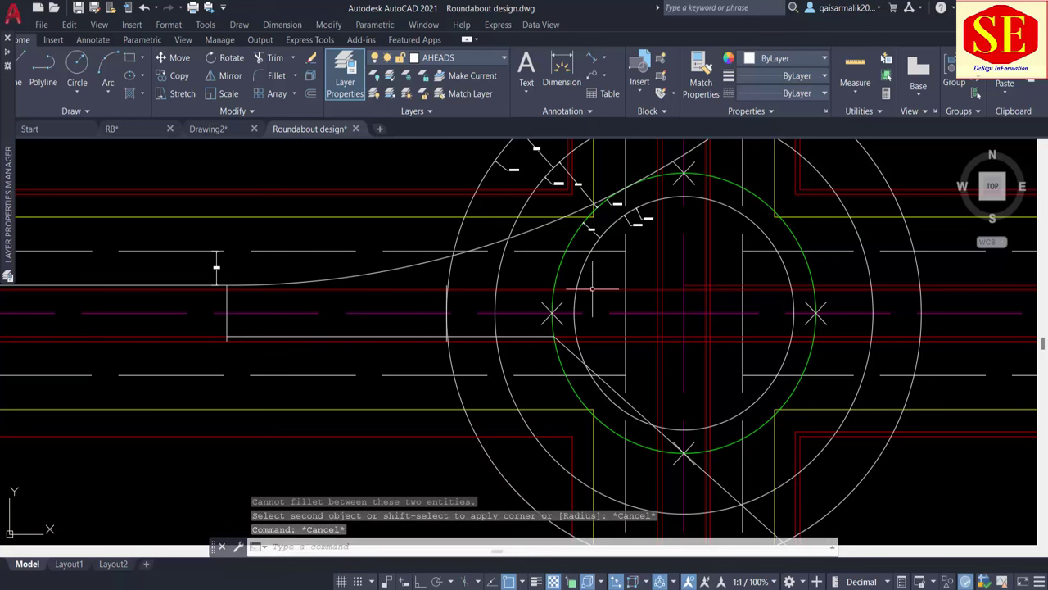
# Retry the lower-edge-to-diagonal fillet with radius 101.6.
pyautogui.write('F')
pyautogui.press('Return')
pyautogui.write('R')
pyautogui.press('Return')
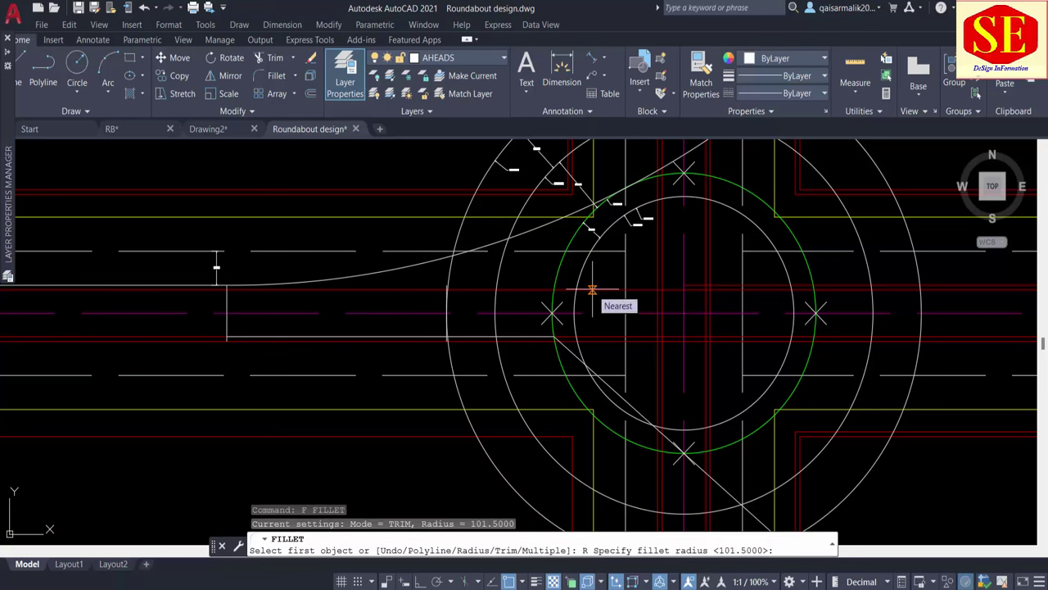
pyautogui.write('101.6')
pyautogui.press('Return')
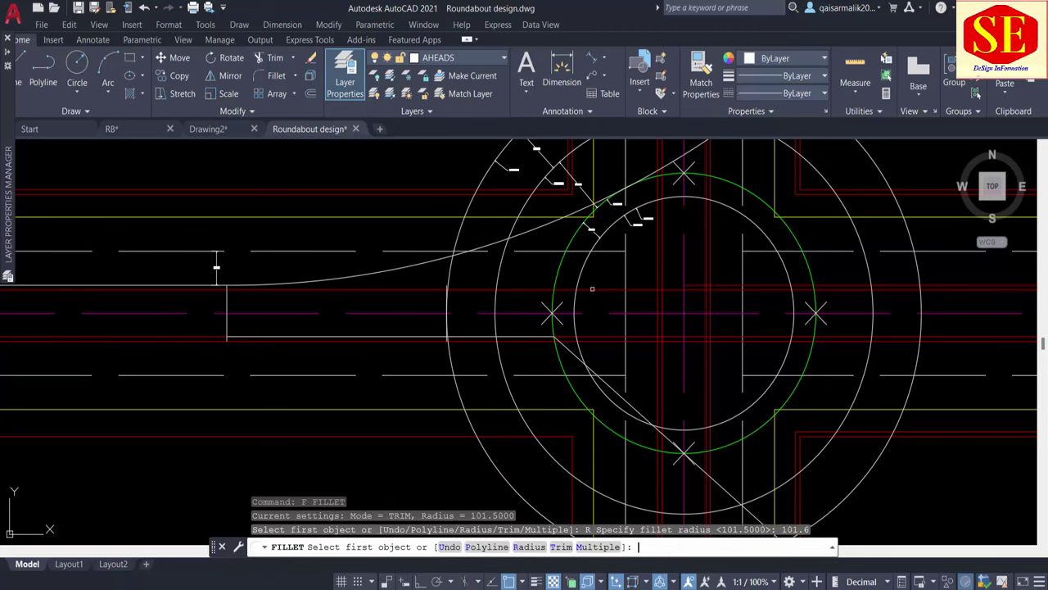
pyautogui.click(532, 335)
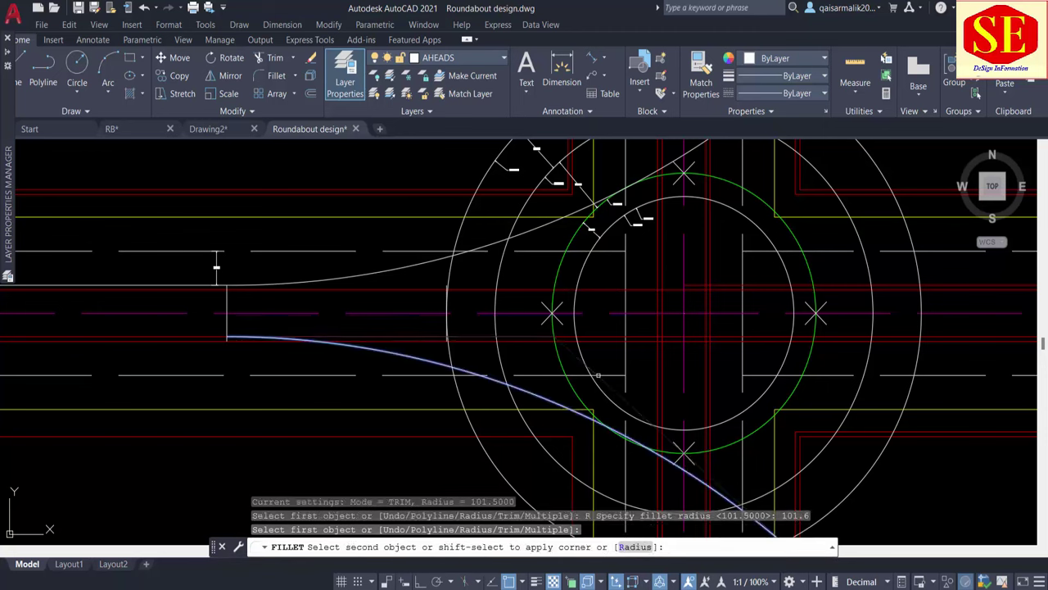
pyautogui.click(589, 368)
# Try radius 101.7 on the same corner and cancel it as too large.
pyautogui.write('f')
pyautogui.press('Return')
pyautogui.write('r')
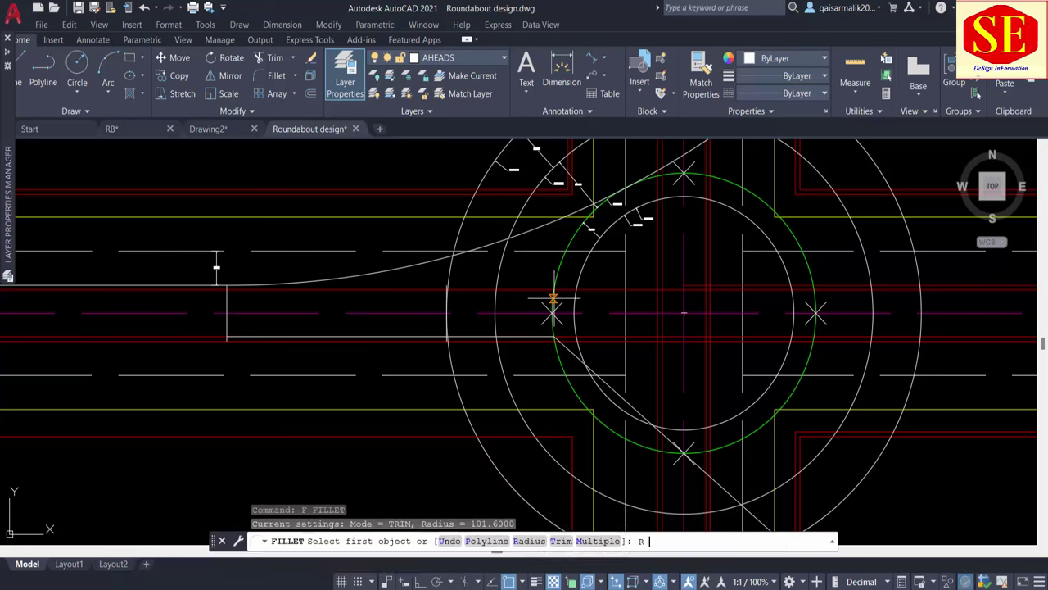
pyautogui.press('Return')
pyautogui.write('101.')
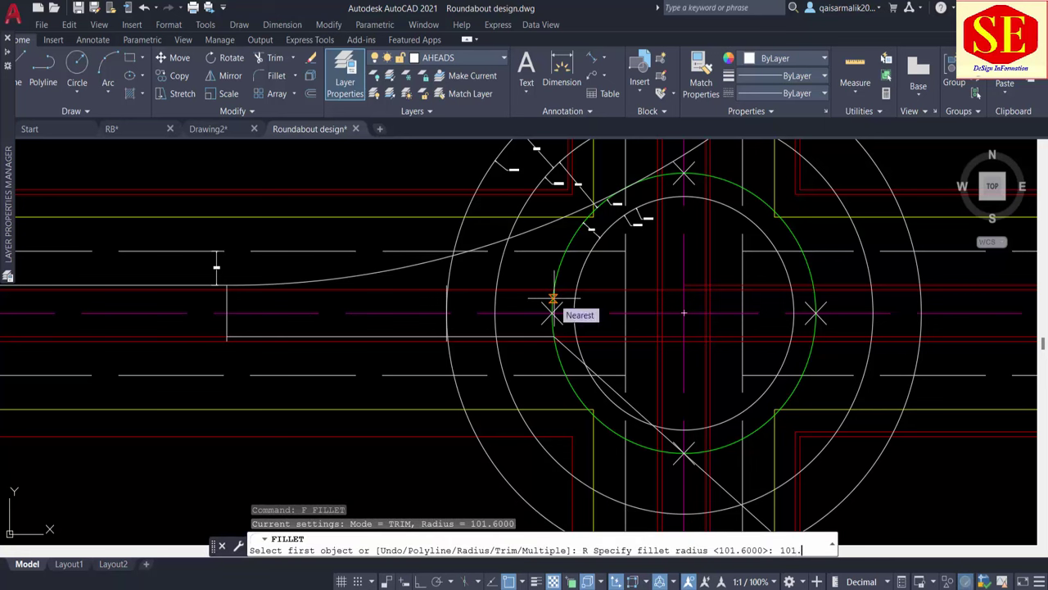
pyautogui.write('7')
pyautogui.press('Return')
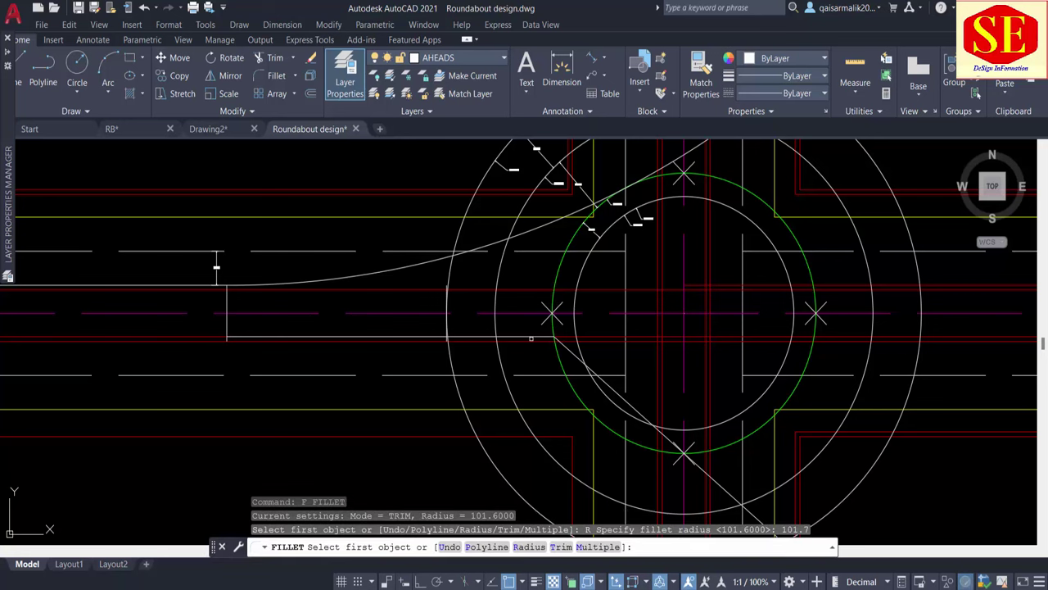
pyautogui.click(532, 336)
pyautogui.click(598, 373)
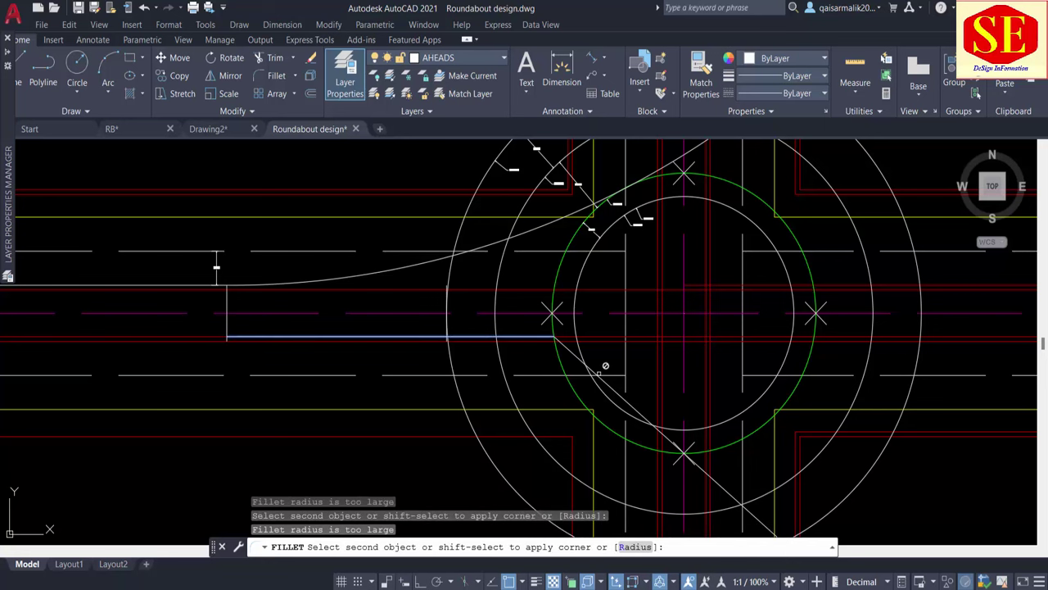
pyautogui.press('Escape')
# Try radius 101.68 on the corner and cancel it as too large.
pyautogui.write('f')
pyautogui.press('Return')
pyautogui.write('r')
pyautogui.press('Return')
pyautogui.write('10')
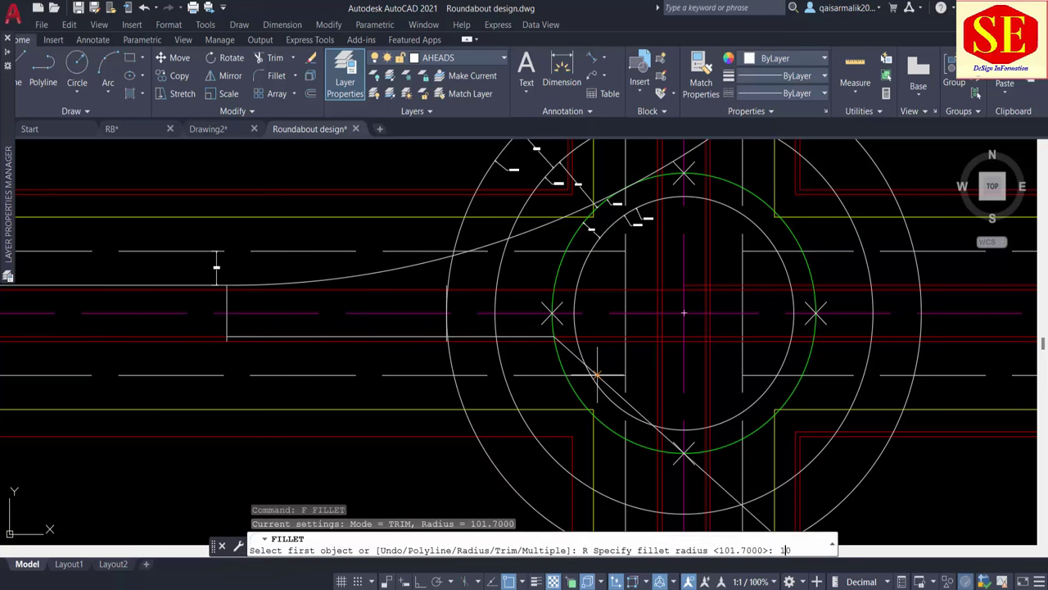
pyautogui.write('1.68')
pyautogui.press('Return')
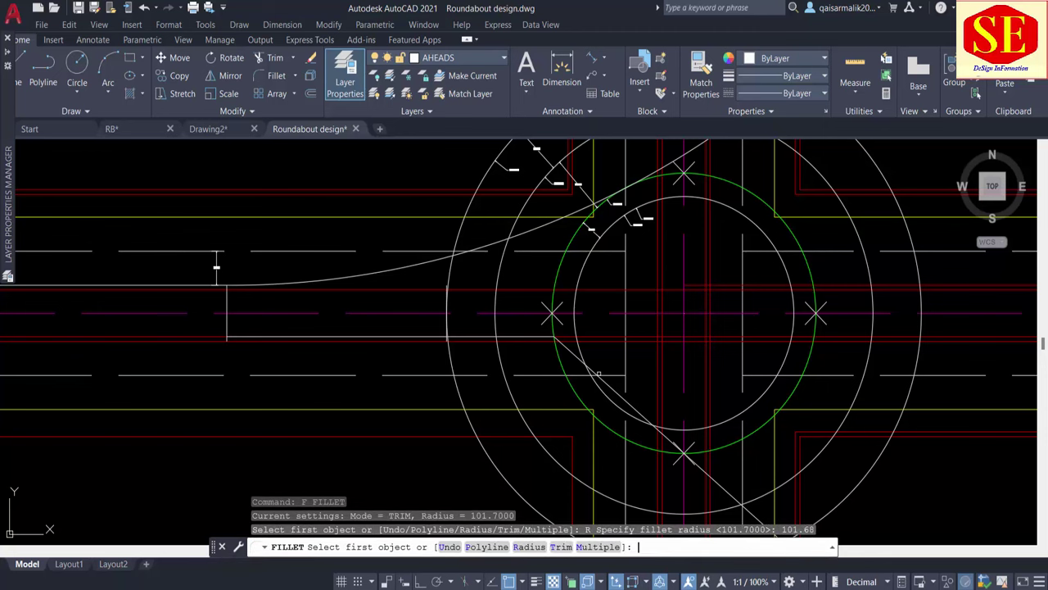
pyautogui.click(499, 334)
pyautogui.click(584, 365)
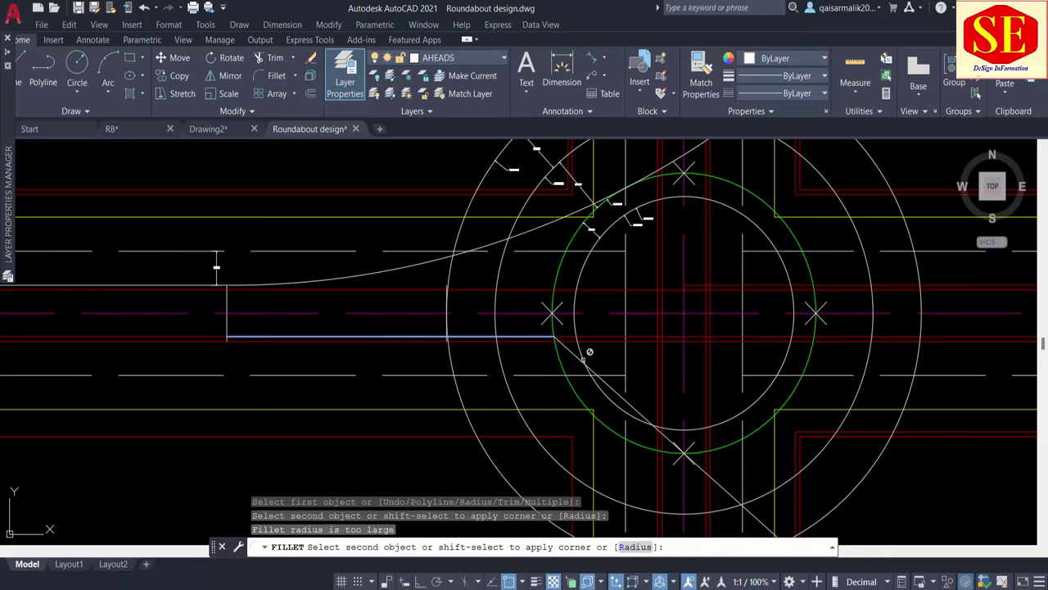
pyautogui.press('Escape')
# Fillet the lower road edge into the diagonal with radius 101.65.
pyautogui.write('F')
pyautogui.press('Return')
pyautogui.write('R')
pyautogui.press('Return')
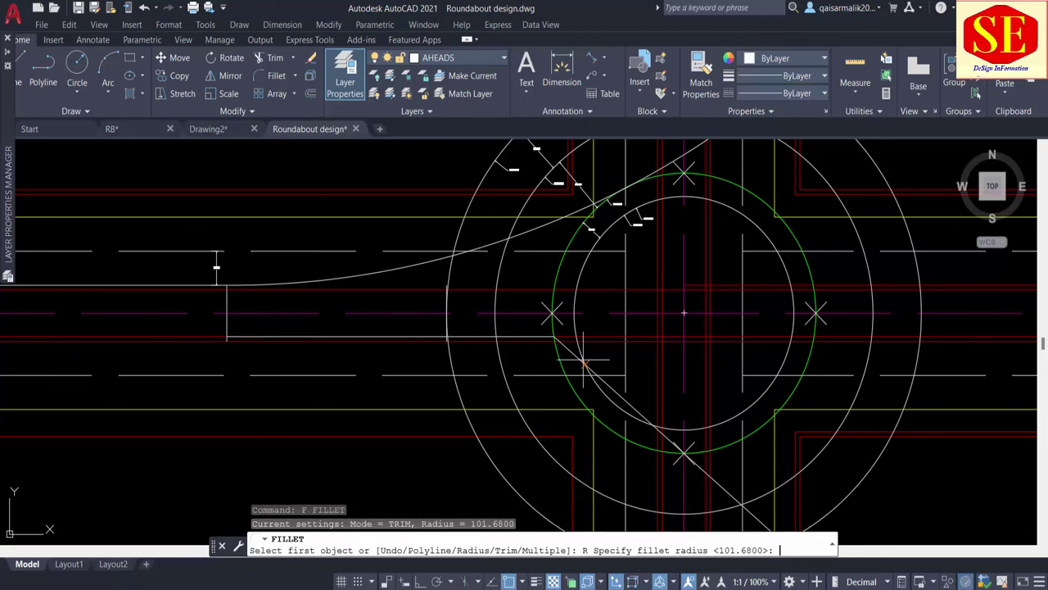
pyautogui.write('1')
pyautogui.write('.65')
pyautogui.press('Return')
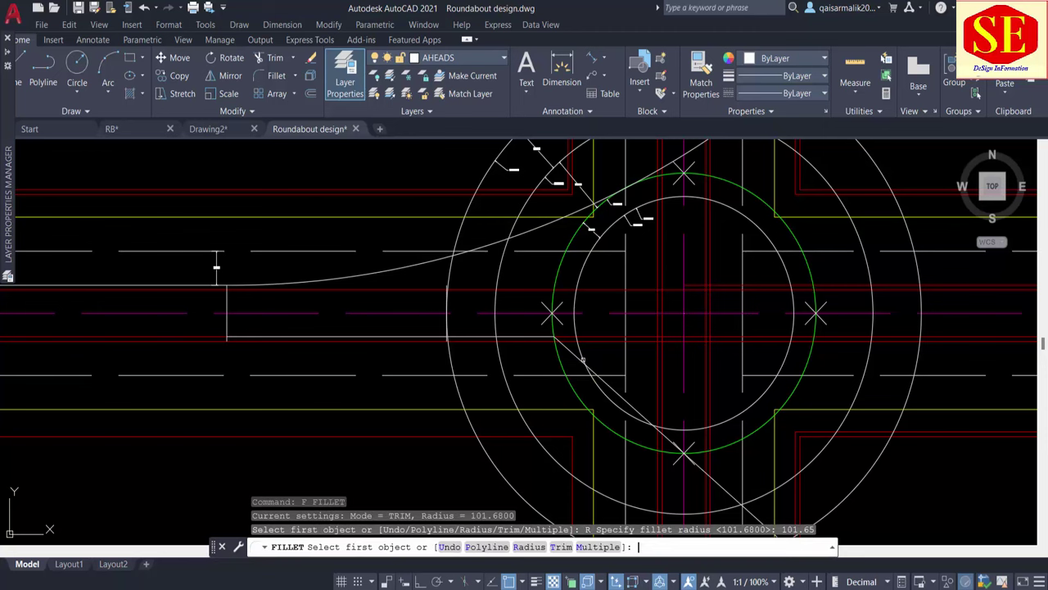
pyautogui.click(535, 337)
pyautogui.click(565, 352)
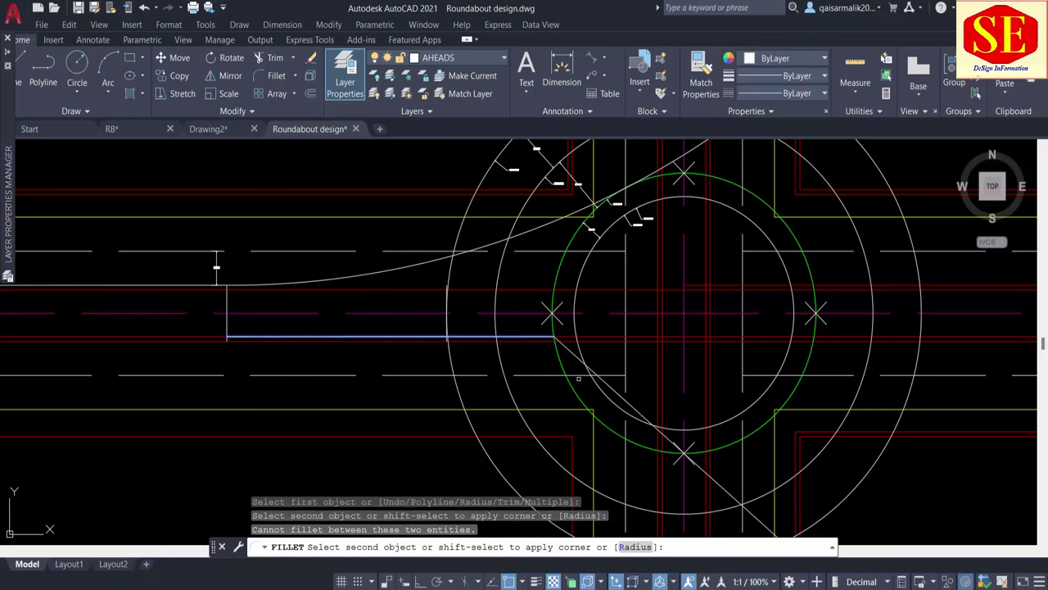
pyautogui.press('Return')
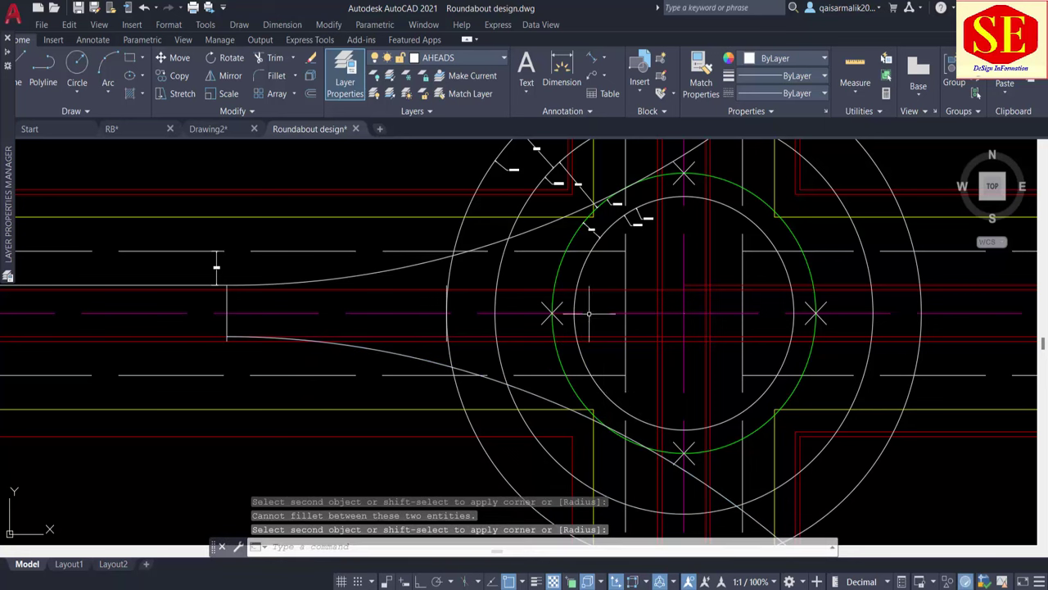
# Select the new lower entry curve and zoom and pan around the roundabout to check it.
pyautogui.press('Escape')
pyautogui.click(416, 359)
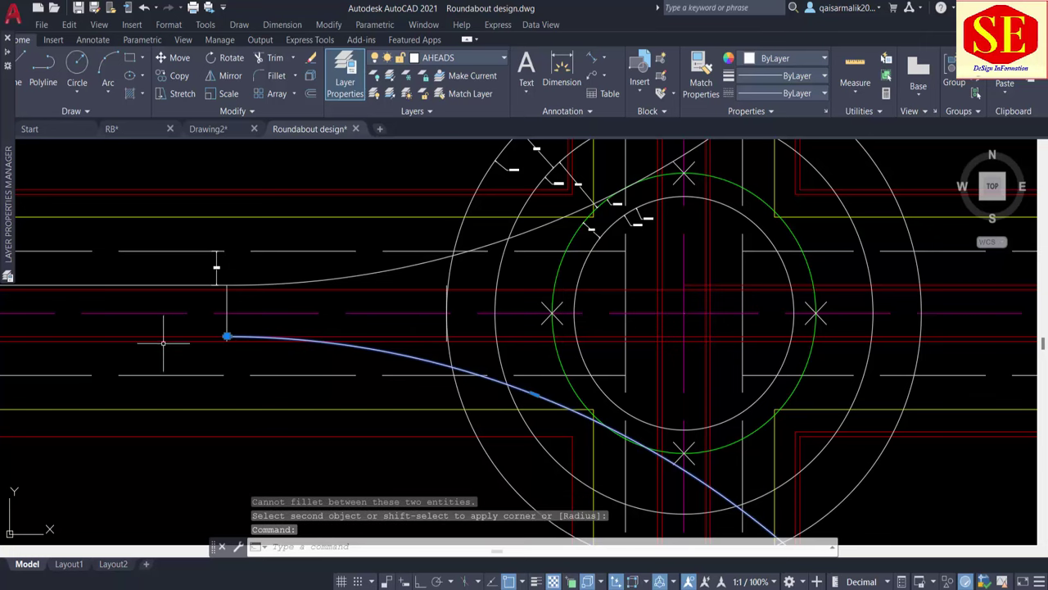
pyautogui.scroll(3, 286, 330)
pyautogui.scroll(2, 295, 330)
pyautogui.scroll(2, 410, 303)
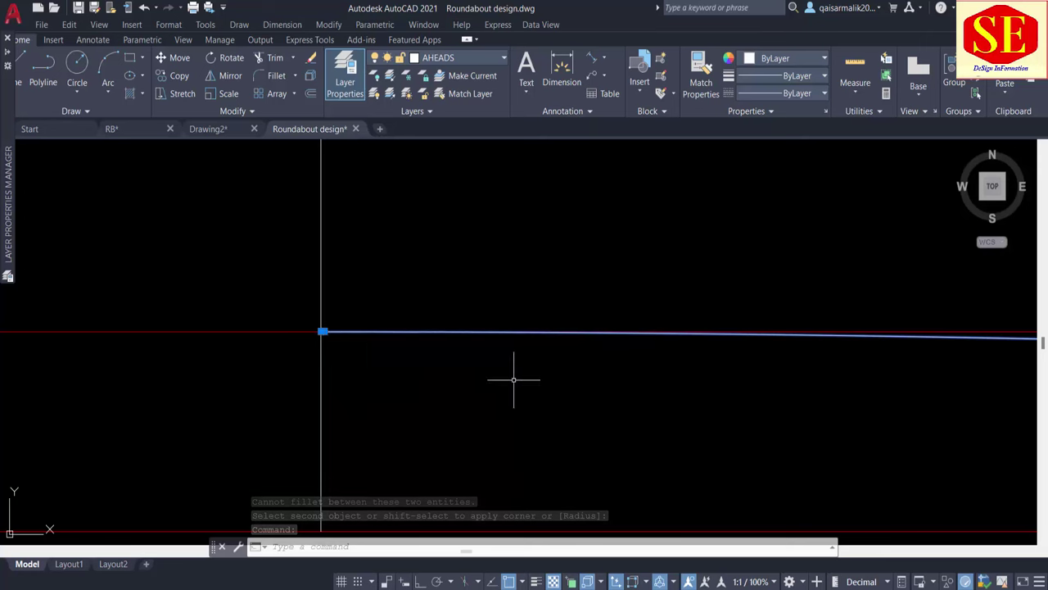
pyautogui.scroll(-3, 499, 360)
pyautogui.scroll(-2, 487, 351)
pyautogui.moveTo(813, 429); pyautogui.dragTo(404, 346, button='middle')
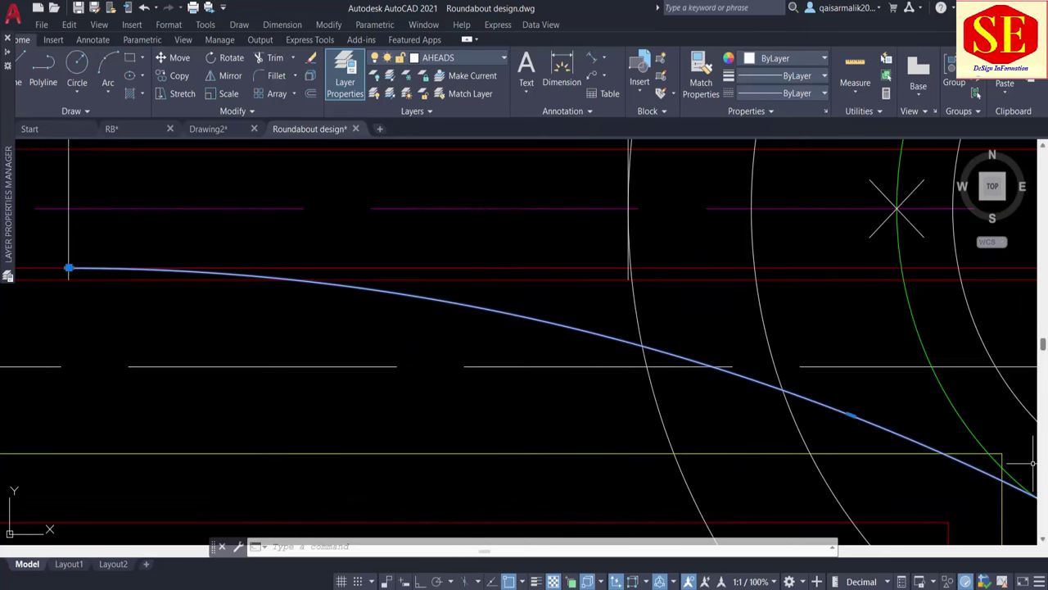
pyautogui.moveTo(703, 304); pyautogui.dragTo(480, 192, button='middle')
pyautogui.scroll(-6, 819, 417)
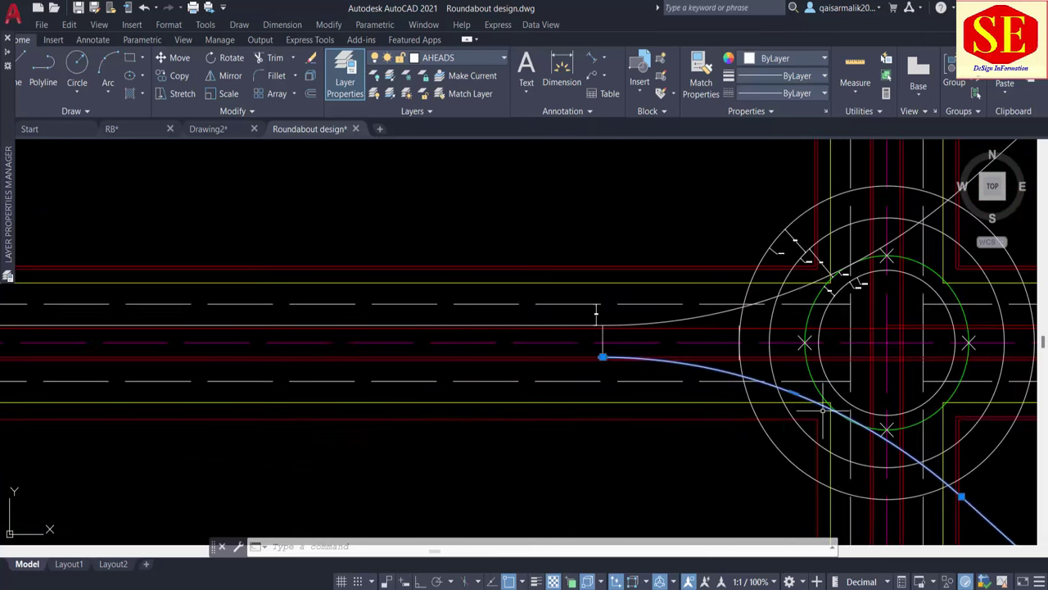
pyautogui.press('Escape')
pyautogui.scroll(4, 621, 333)
# Offset the short vertical end line at the curve start 1 unit to its left.
pyautogui.write('m')
pyautogui.press('Return')
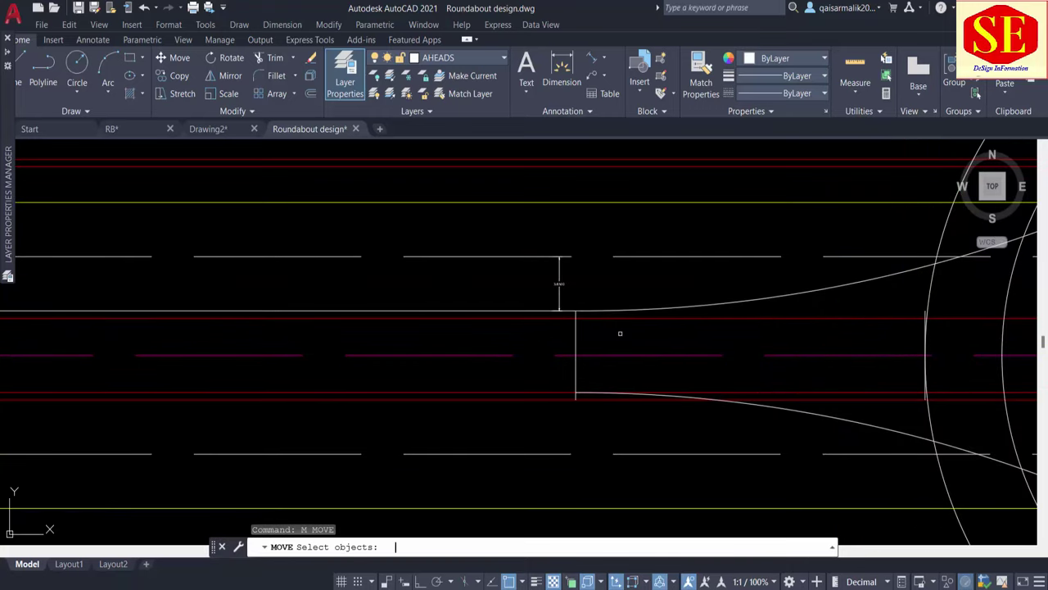
pyautogui.click(577, 365)
pyautogui.press('Escape')
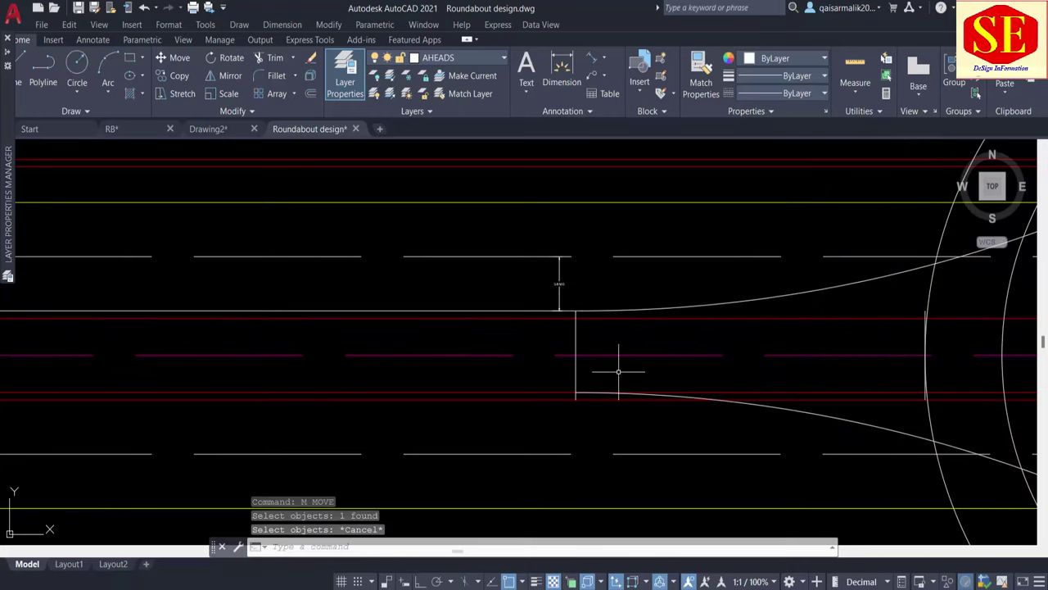
pyautogui.write('o')
pyautogui.press('Return')
pyautogui.write('1')
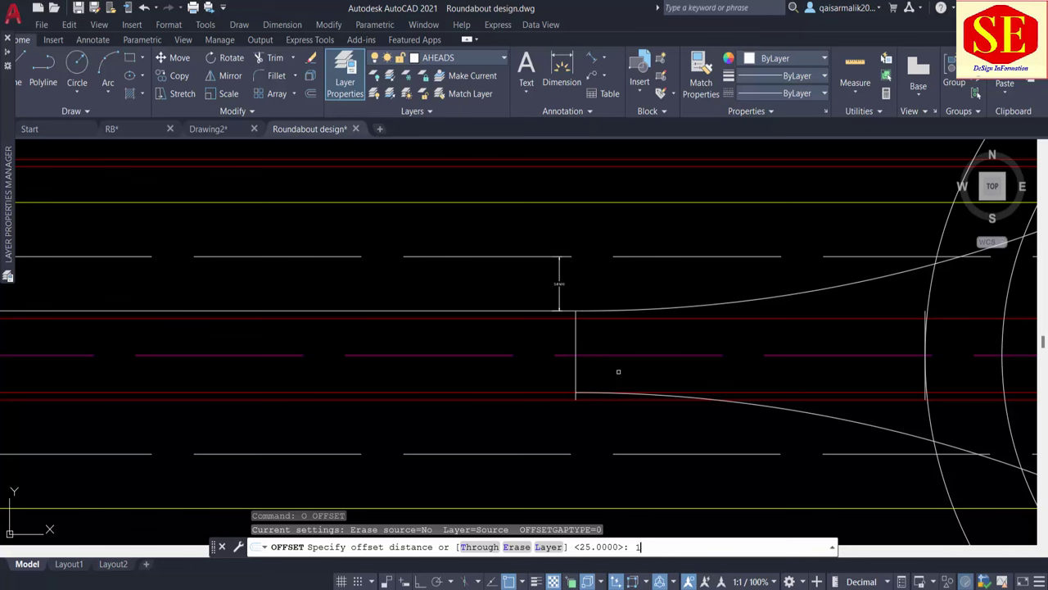
pyautogui.press('Return')
pyautogui.click(574, 377)
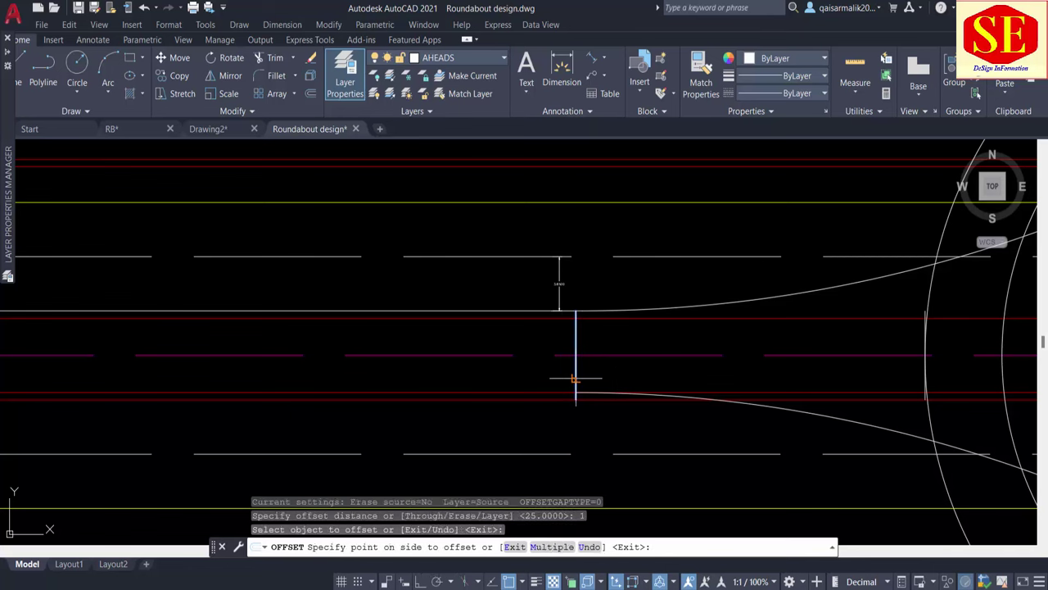
pyautogui.click(554, 386)
pyautogui.press('Escape')
# Attempt to extend the new vertical line, cancel, and select the lower entry curve.
pyautogui.write('e')
pyautogui.press('Return')
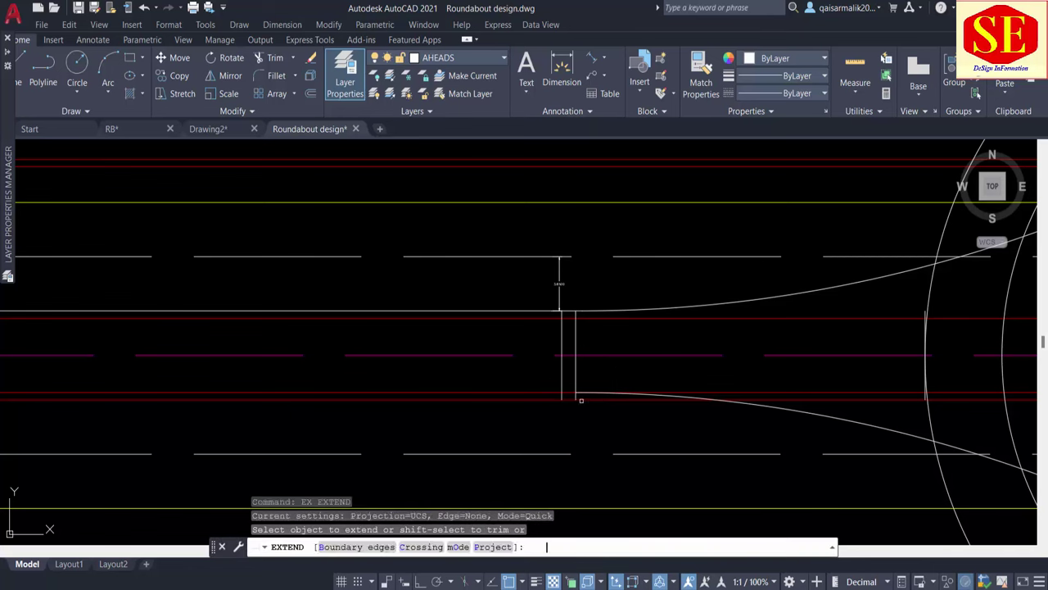
pyautogui.click(580, 398)
pyautogui.scroll(8, 573, 398)
pyautogui.scroll(4, 574, 398)
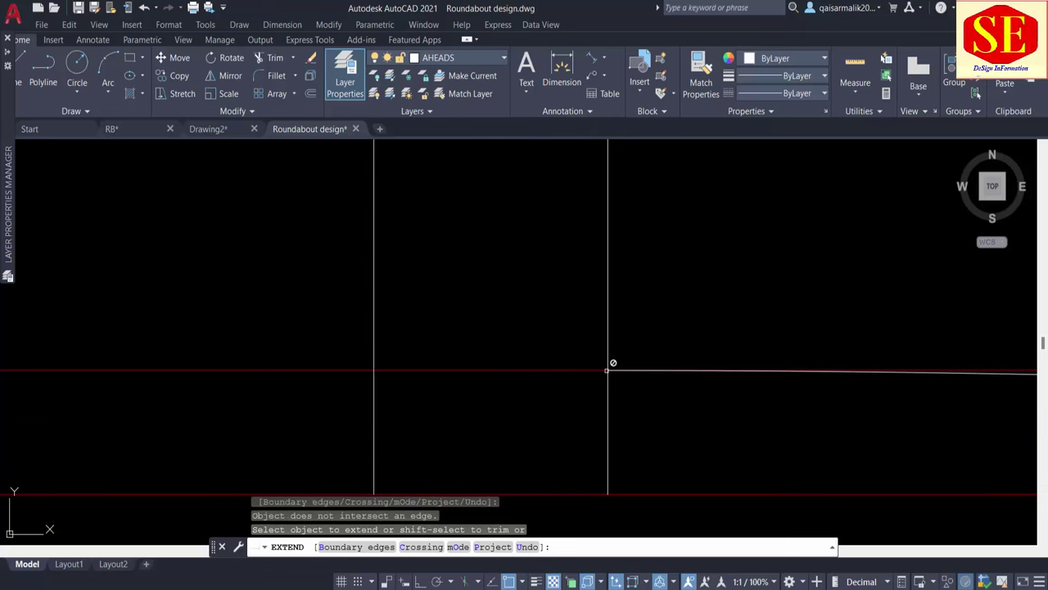
pyautogui.click(374, 371)
pyautogui.press('Escape')
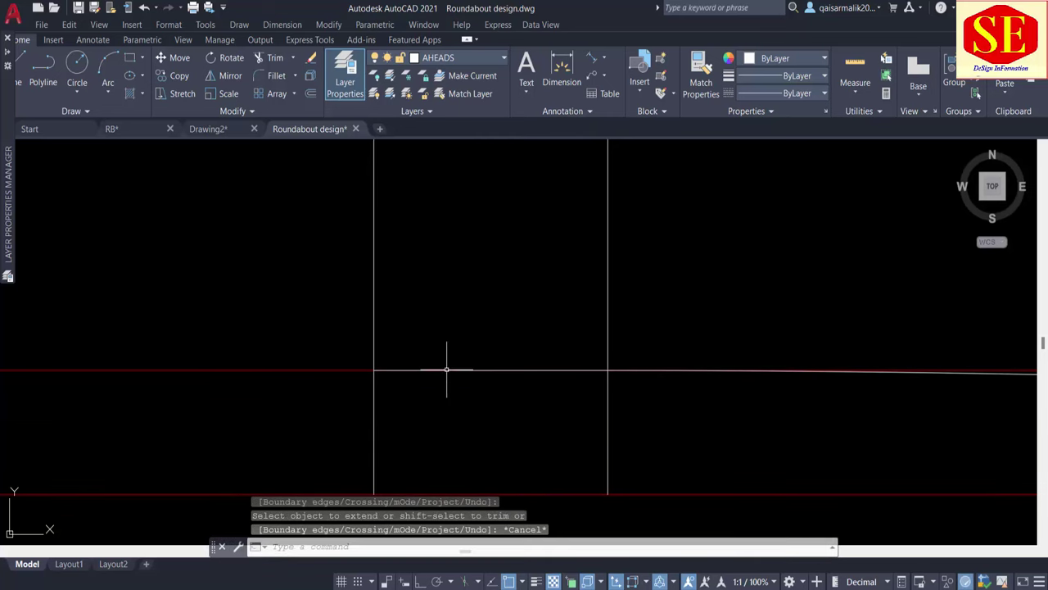
pyautogui.click(467, 371)
pyautogui.scroll(-8, 468, 363)
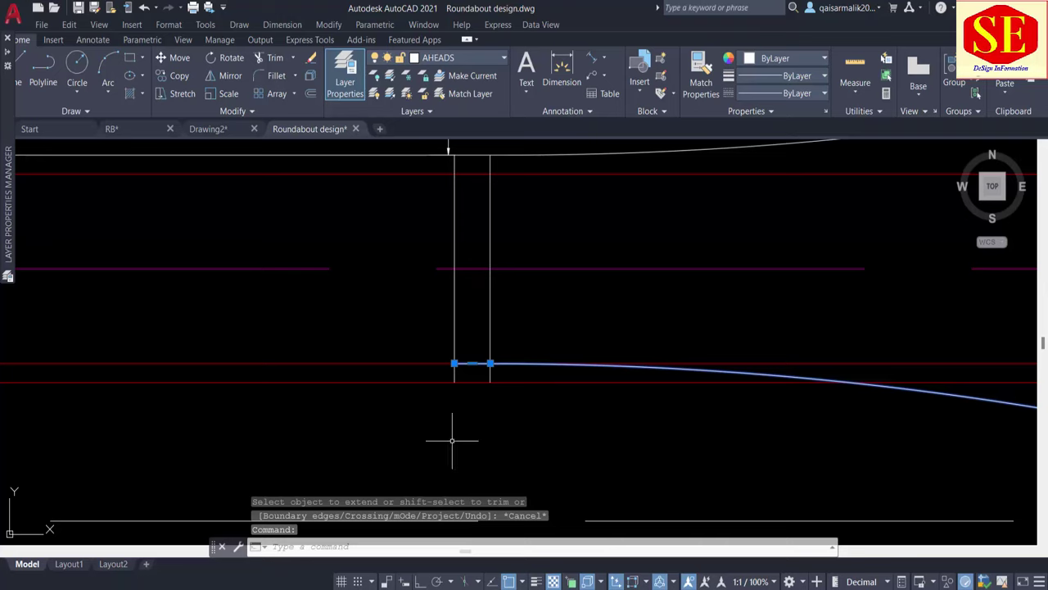
pyautogui.scroll(-5, 450, 429)
pyautogui.scroll(-2, 581, 463)
pyautogui.scroll(3, 581, 463)
pyautogui.press('Escape')
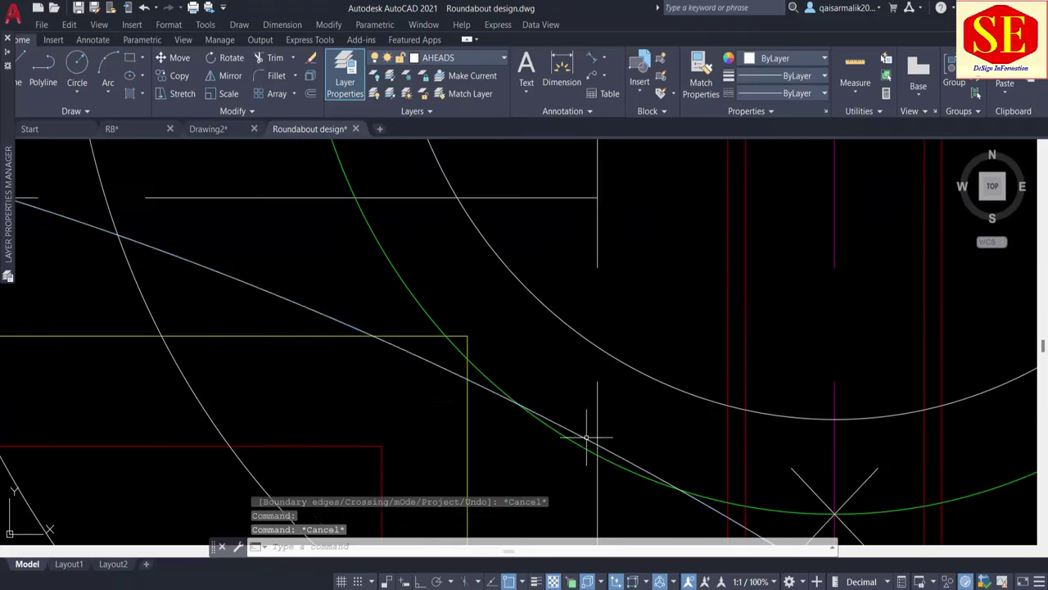
pyautogui.scroll(-3, 694, 392)
pyautogui.moveTo(506, 361); pyautogui.dragTo(665, 335, button='middle')
pyautogui.write('f')
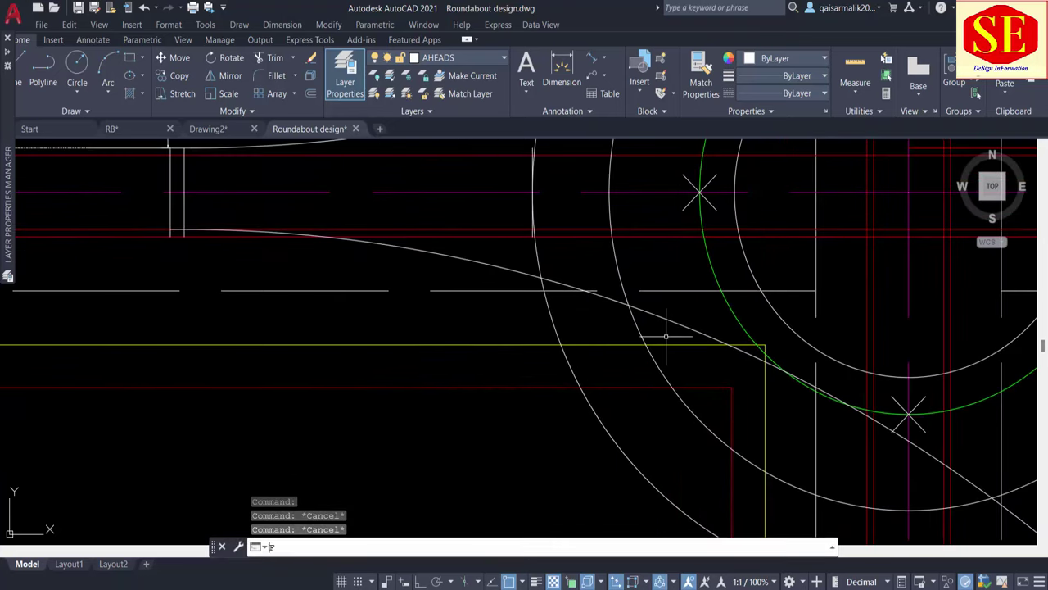
pyautogui.press('Return')
pyautogui.write('r')
pyautogui.press('Return')
pyautogui.write('101.75')
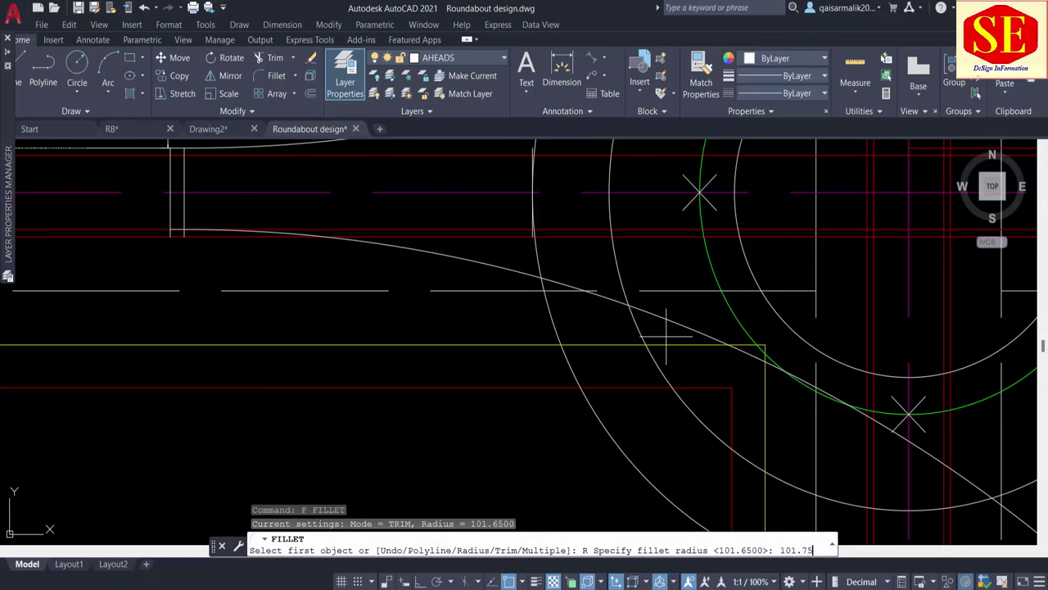
pyautogui.press('Return')
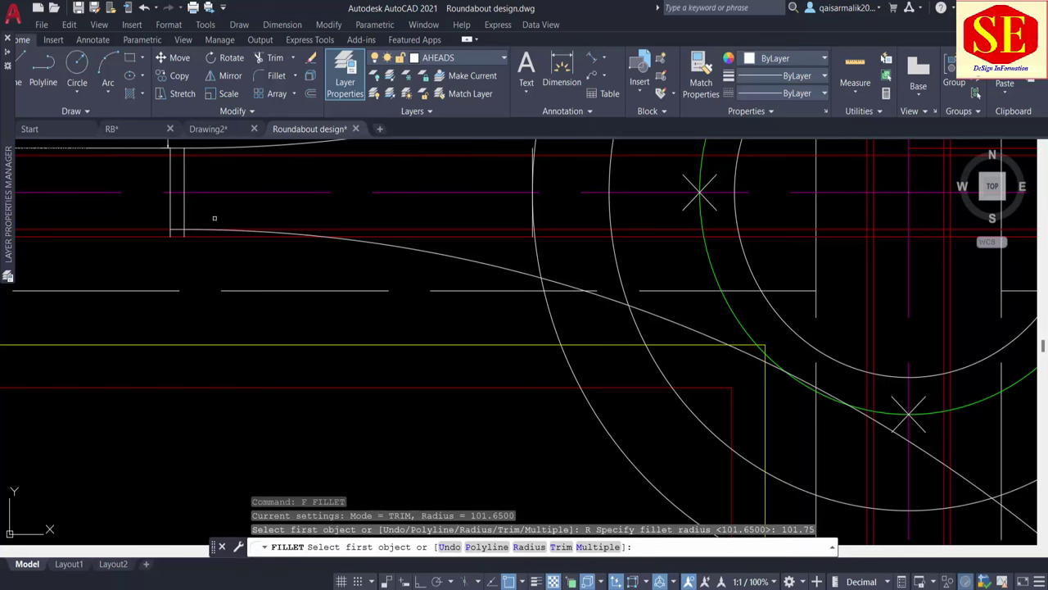
pyautogui.scroll(-5, 182, 230)
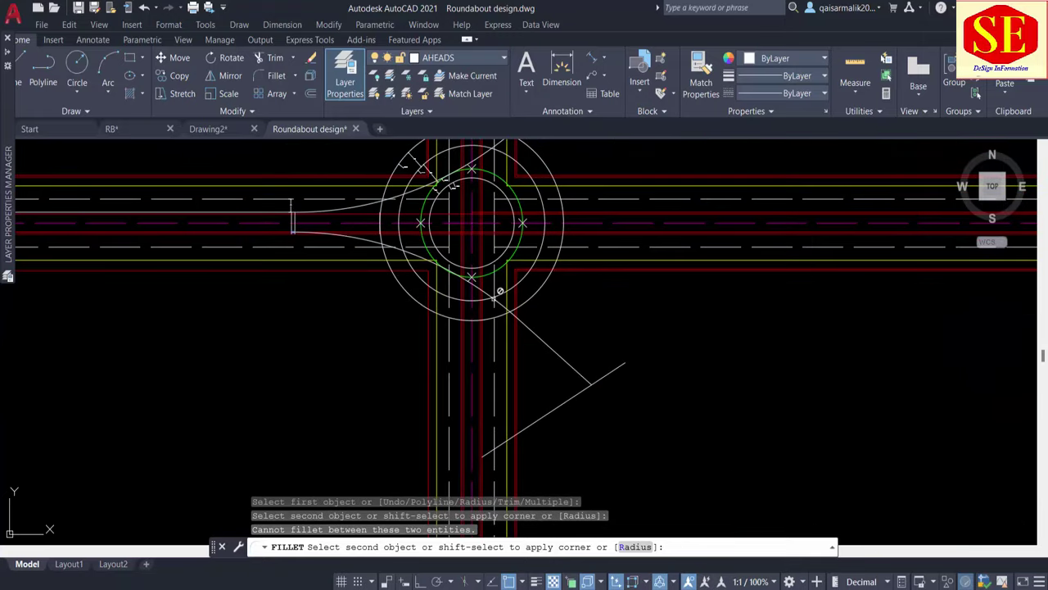
pyautogui.click(563, 361)
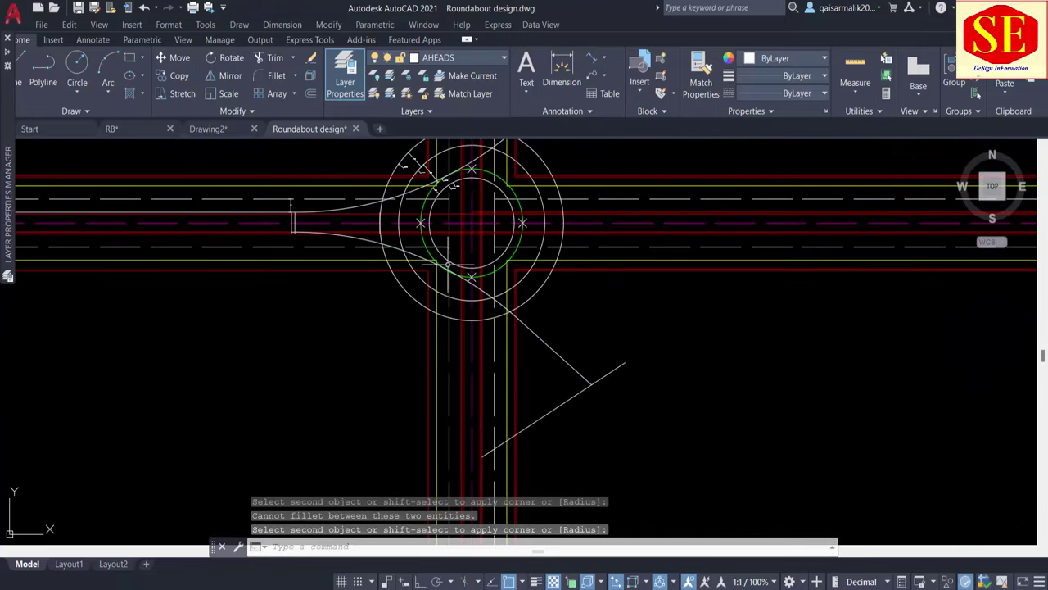
pyautogui.scroll(5, 459, 295)
pyautogui.scroll(-2, 753, 303)
pyautogui.press('Escape')
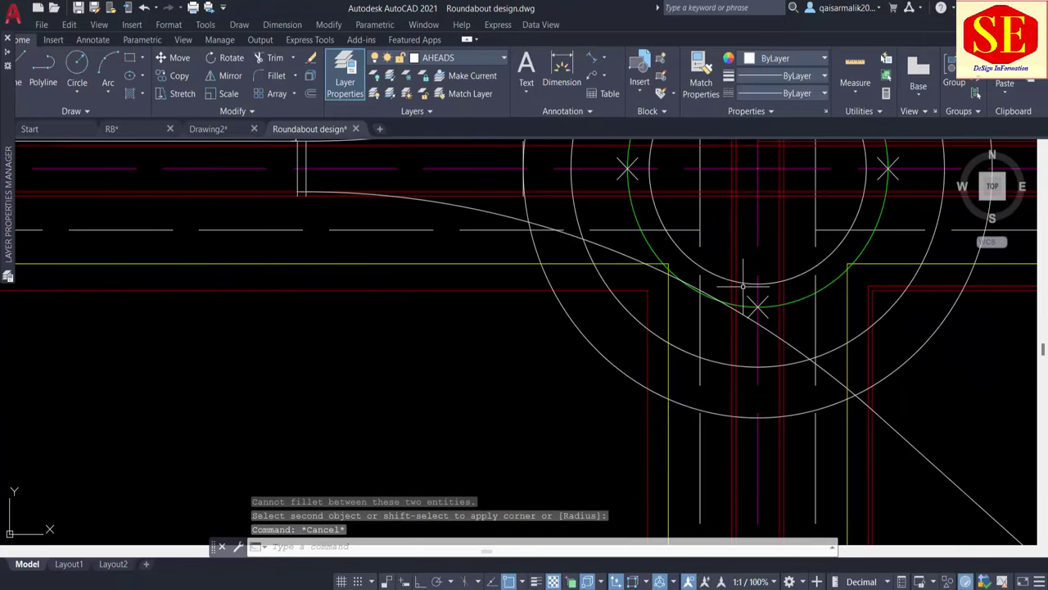
pyautogui.write('f')
pyautogui.press('Return')
pyautogui.scroll(2, 697, 143)
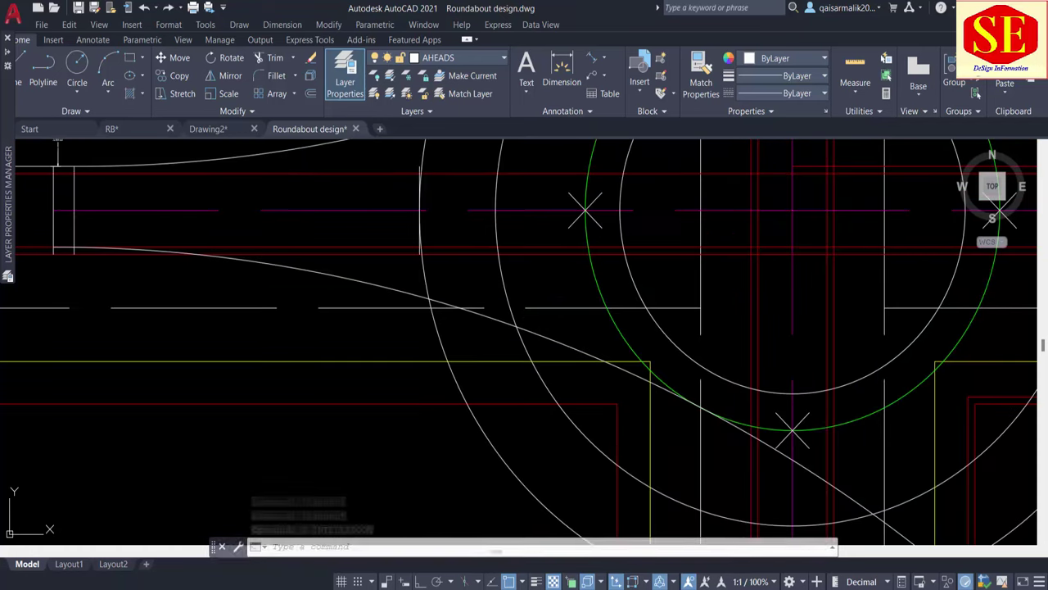
pyautogui.press('Return')
pyautogui.write('1')
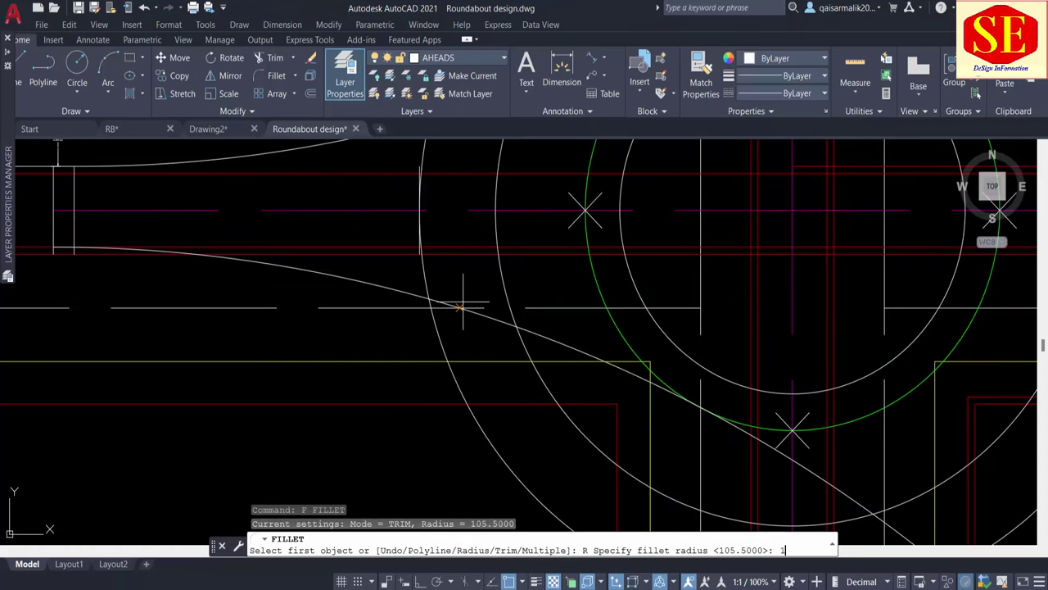
pyautogui.write('05.')
pyautogui.write('5')
pyautogui.press('Return')
pyautogui.click(62, 244)
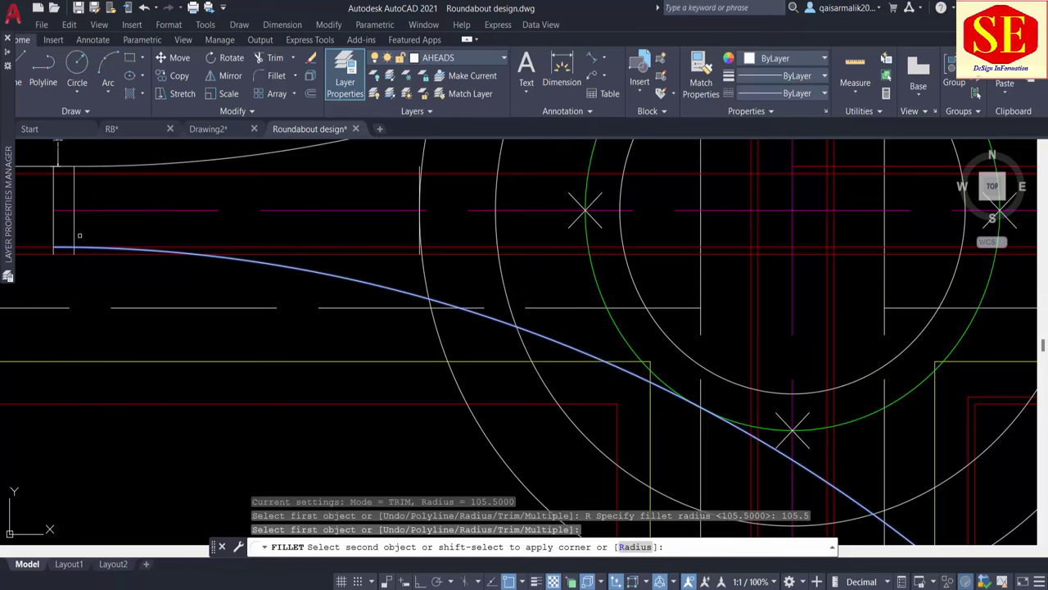
pyautogui.scroll(-5, 117, 216)
pyautogui.click(390, 358)
pyautogui.click(383, 338)
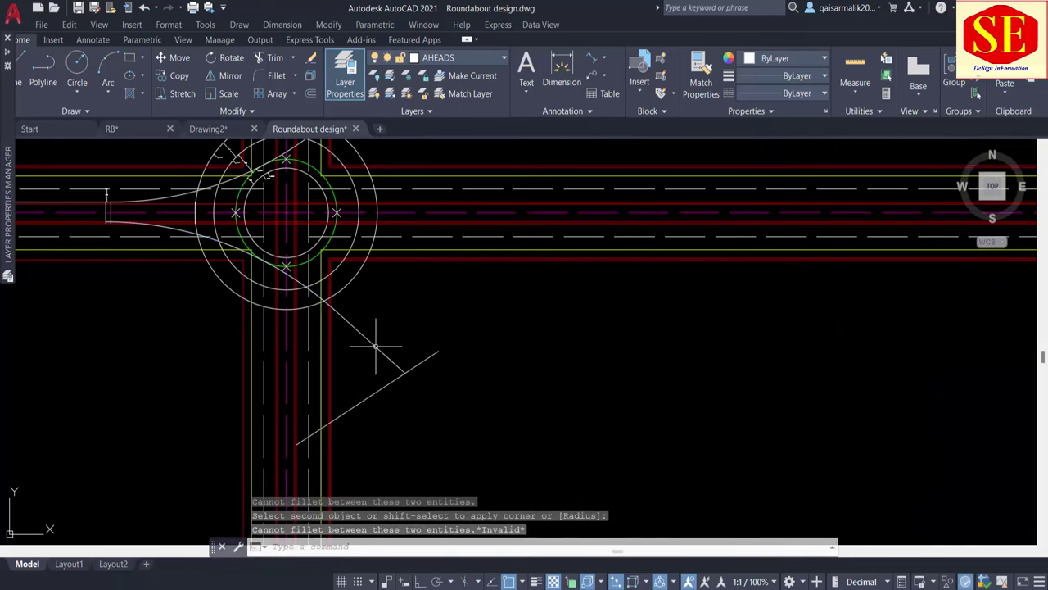
pyautogui.scroll(3, 254, 254)
pyautogui.scroll(3, 298, 288)
pyautogui.scroll(2, 298, 287)
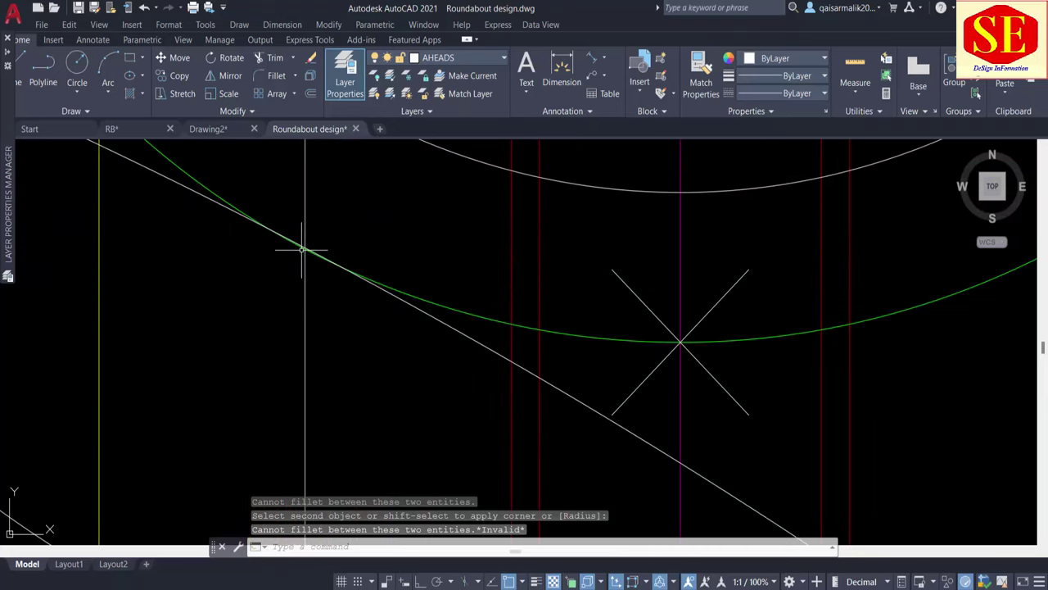
pyautogui.scroll(-3, 299, 246)
pyautogui.scroll(4, 644, 437)
pyautogui.scroll(-3, 644, 436)
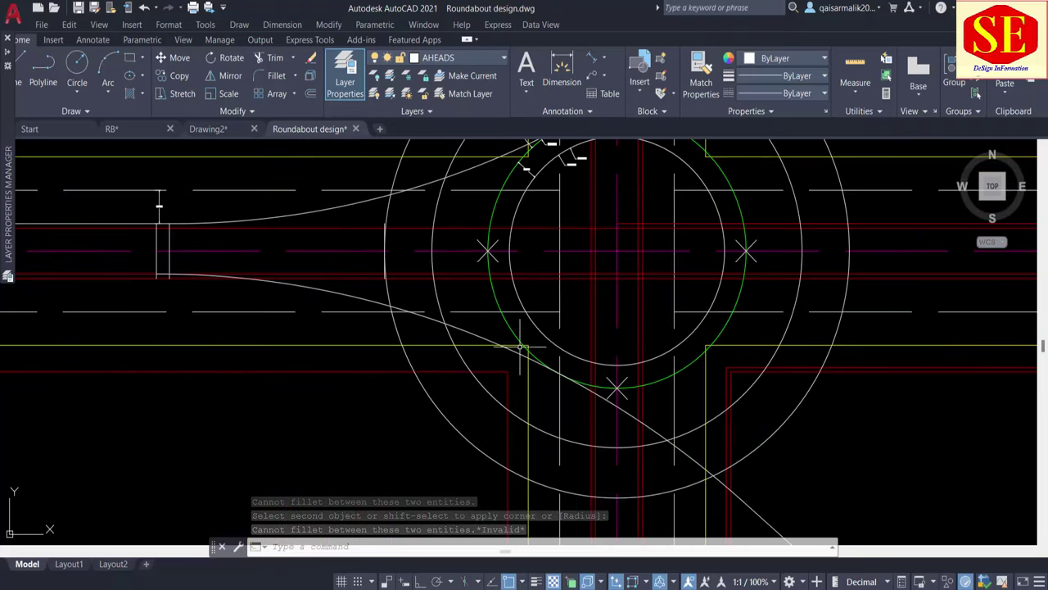
pyautogui.scroll(3, 588, 186)
pyautogui.scroll(2, 589, 187)
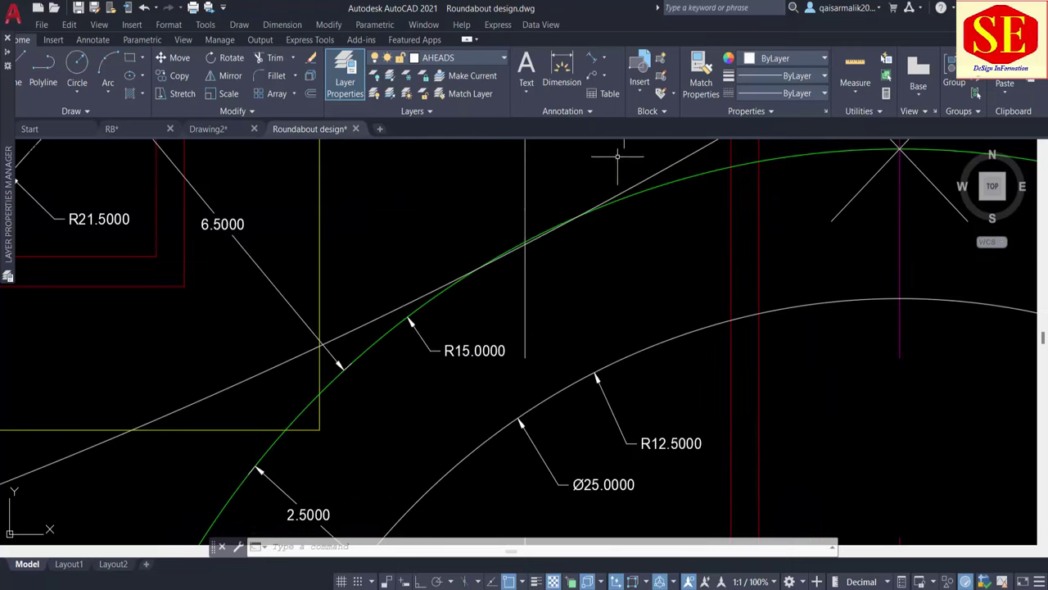
pyautogui.scroll(2, 614, 159)
pyautogui.scroll(1, 505, 246)
pyautogui.scroll(1, 543, 215)
pyautogui.scroll(-5, 547, 235)
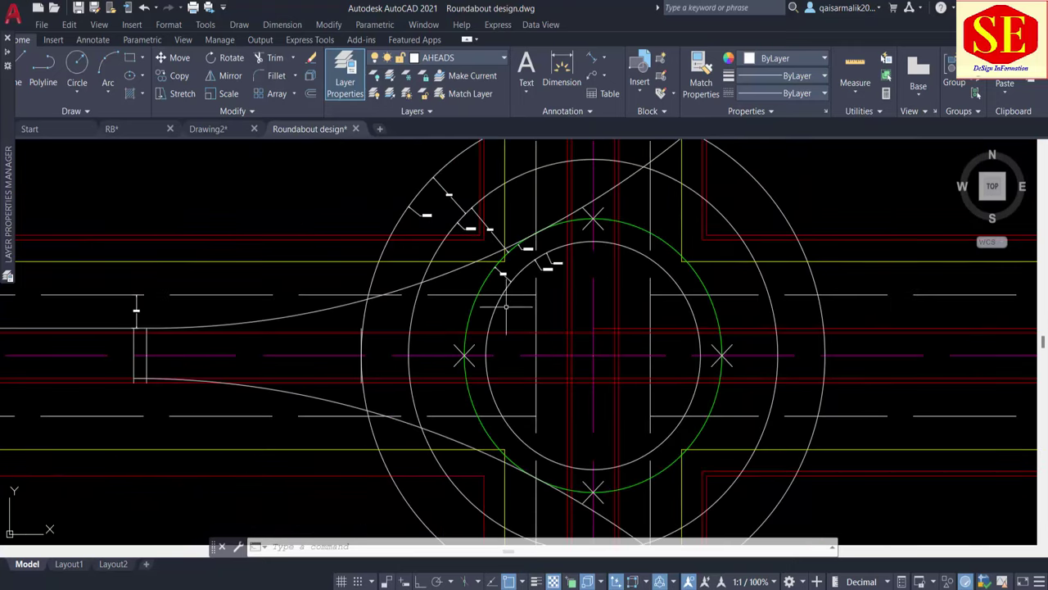
pyautogui.scroll(1, 227, 484)
pyautogui.press('Escape')
pyautogui.press('Escape')
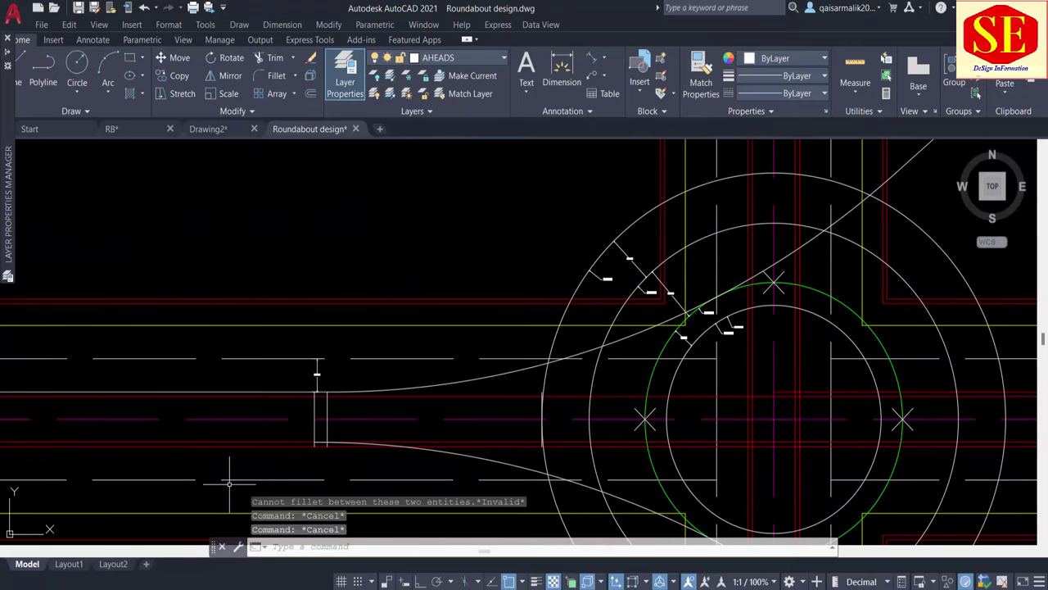
# Start a fillet and set its radius to 102.5.
pyautogui.write('F')
pyautogui.press('Return')
pyautogui.write('R')
pyautogui.press('Return')
pyautogui.write('2.5')
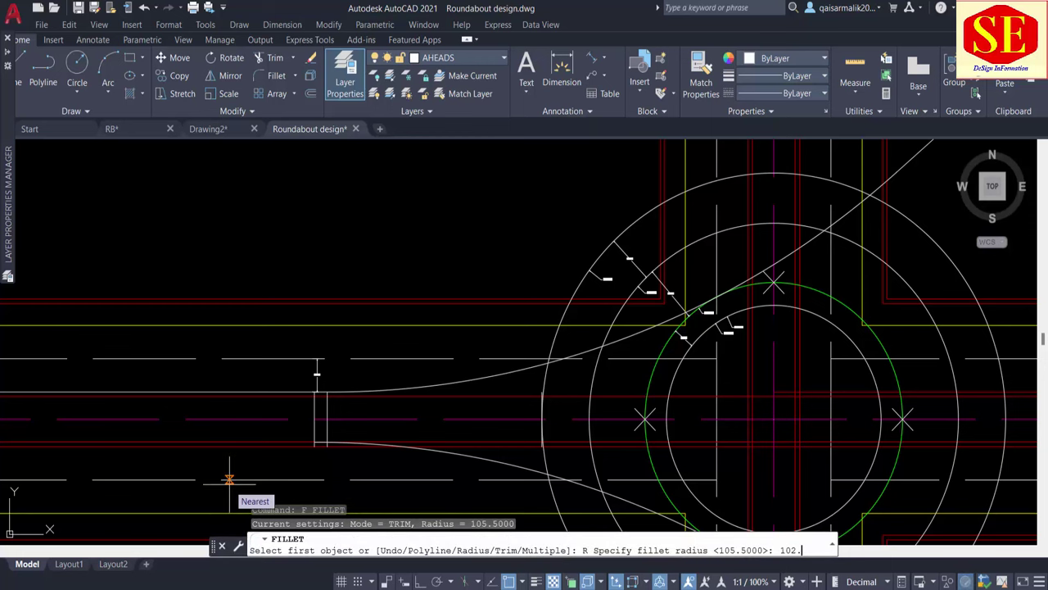
pyautogui.press('Return')
pyautogui.scroll(3, 352, 392)
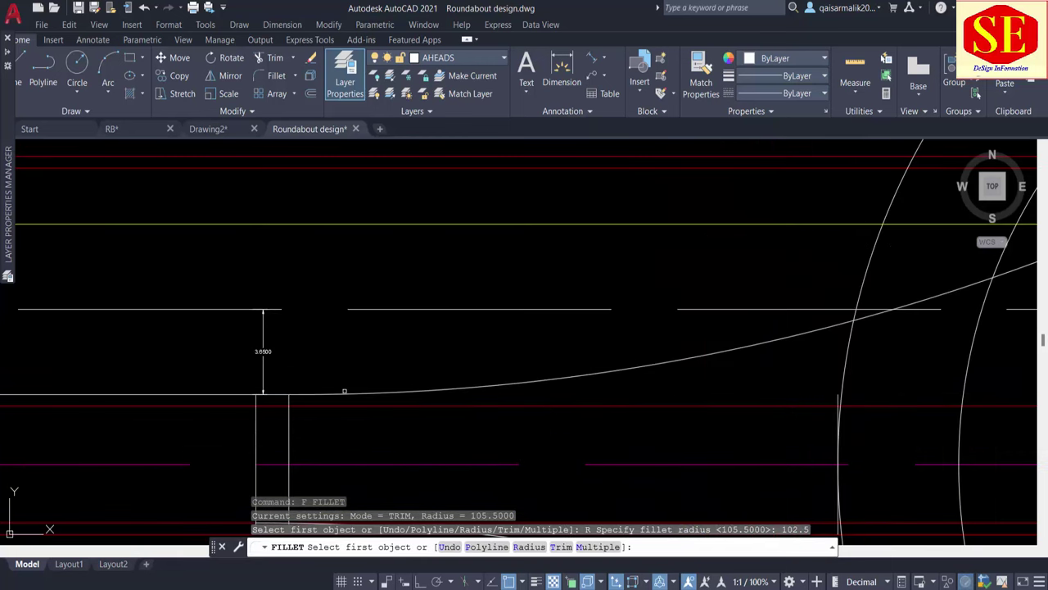
pyautogui.scroll(-2, 301, 399)
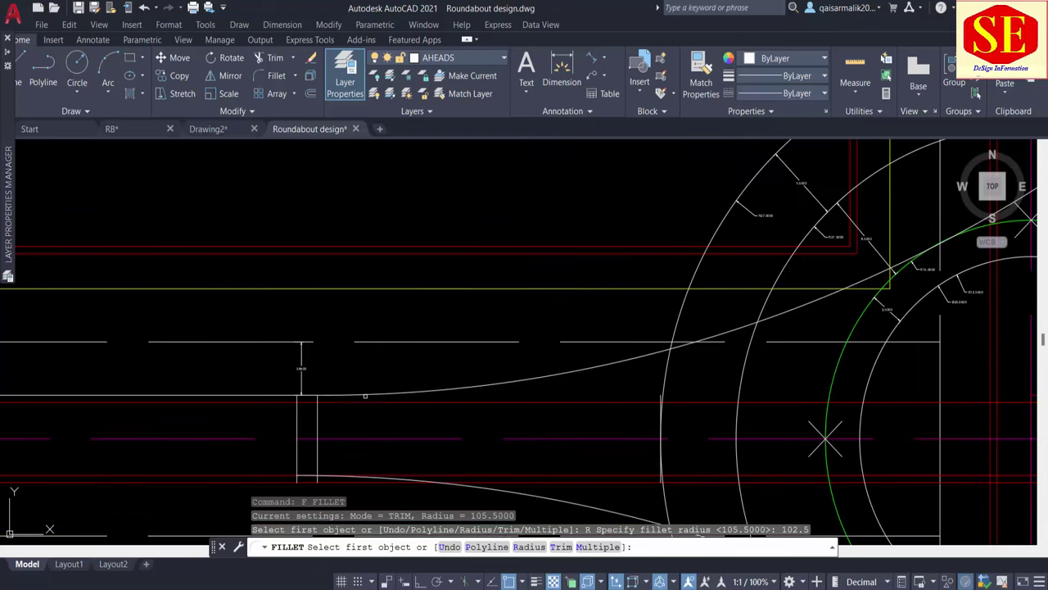
# Try filleting the upper entry curve with the roundabout arc, cancelling after 'Cannot fillet'.
pyautogui.click(334, 394)
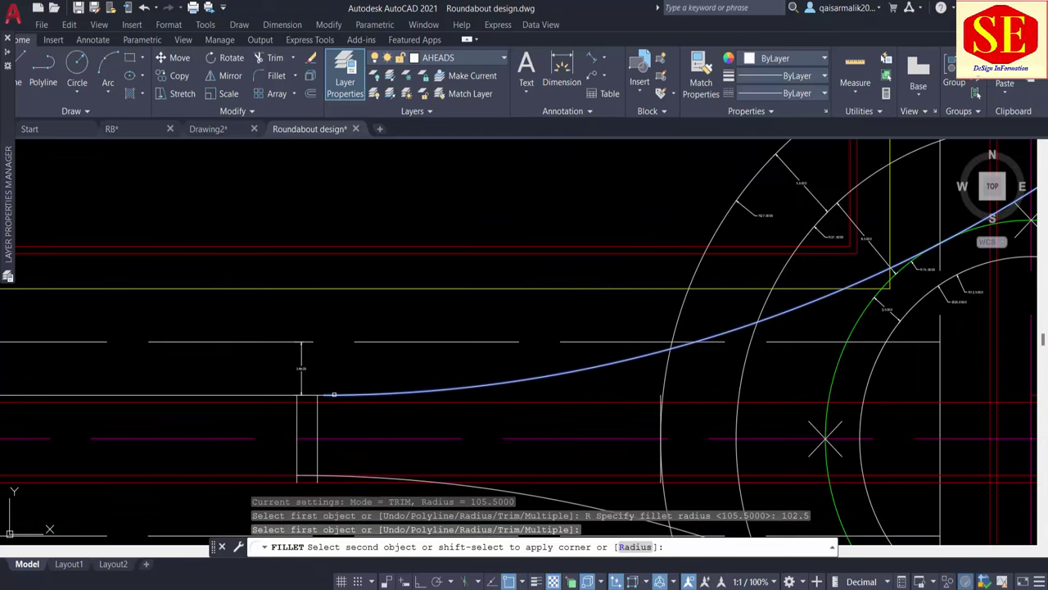
pyautogui.scroll(-1, 334, 394)
pyautogui.scroll(2, 334, 394)
pyautogui.press('Escape')
pyautogui.press('Return')
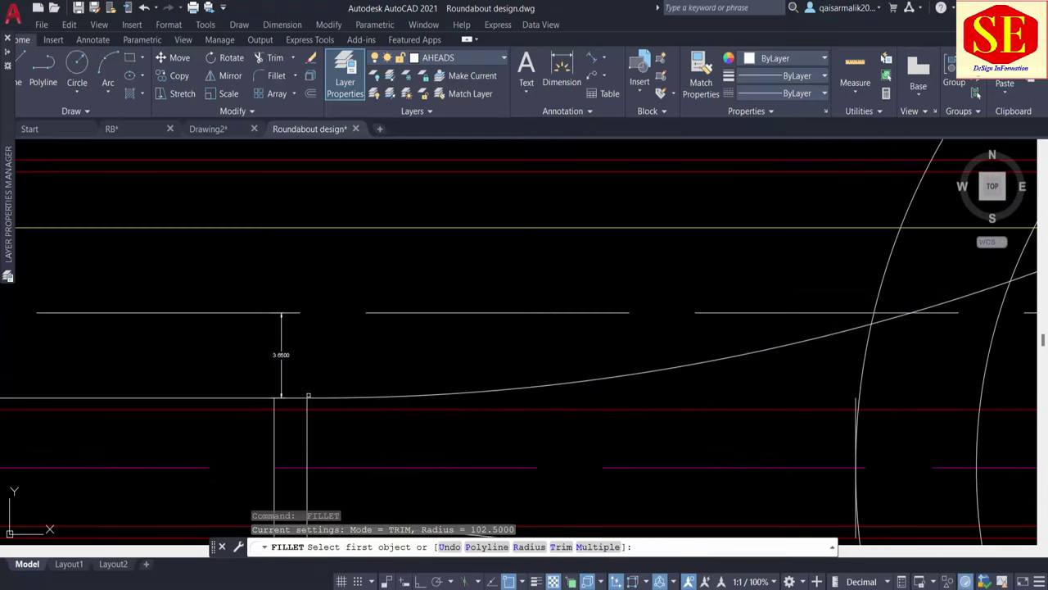
pyautogui.click(291, 395)
pyautogui.scroll(-5, 328, 398)
pyautogui.click(395, 380)
pyautogui.click(394, 380)
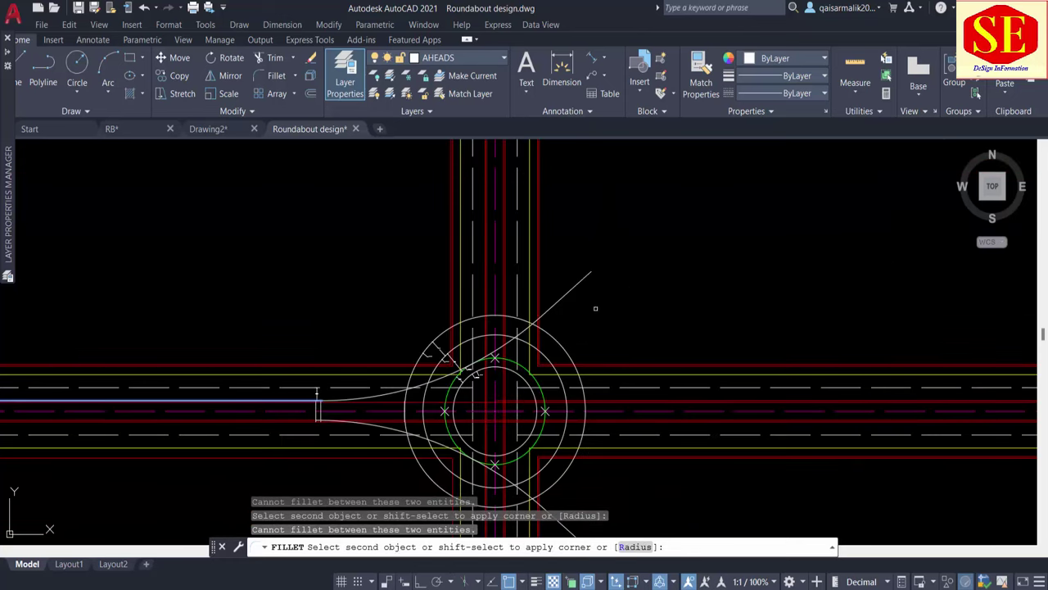
pyautogui.press('Escape')
# Pan and zoom to bring the roundabout back to the centre of the view.
pyautogui.scroll(5, 459, 358)
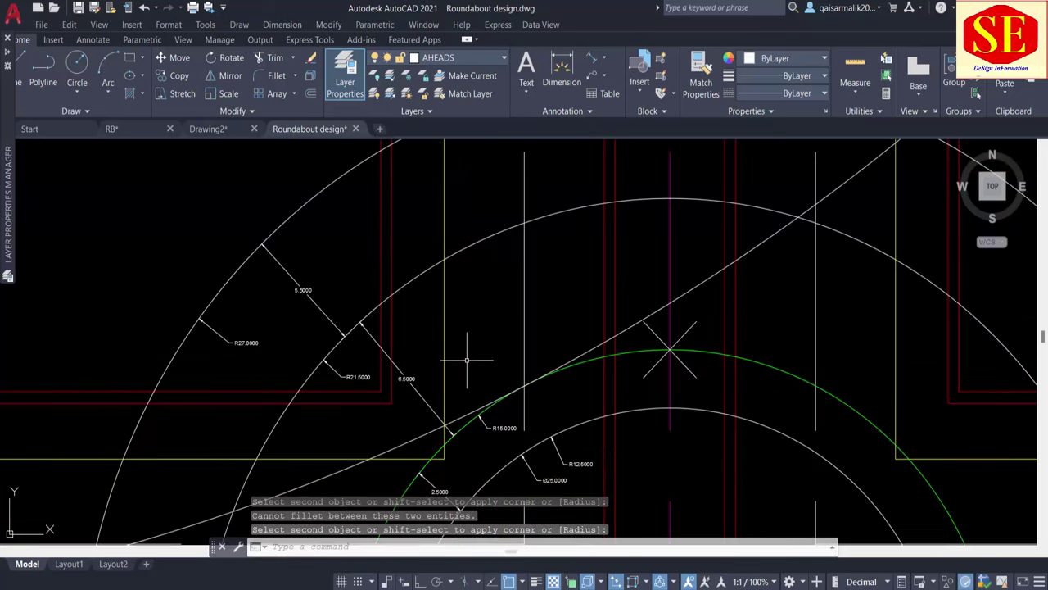
pyautogui.scroll(4, 551, 393)
pyautogui.scroll(4, 551, 394)
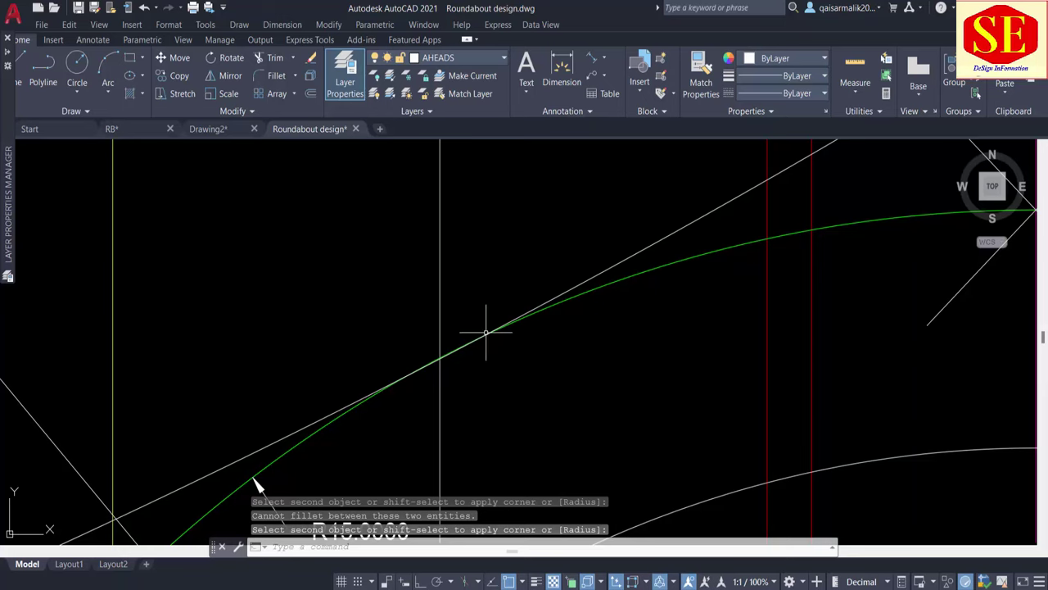
pyautogui.scroll(-6, 486, 332)
pyautogui.moveTo(369, 352); pyautogui.dragTo(459, 360, button='middle')
pyautogui.scroll(2, 410, 360)
pyautogui.scroll(-2, 404, 357)
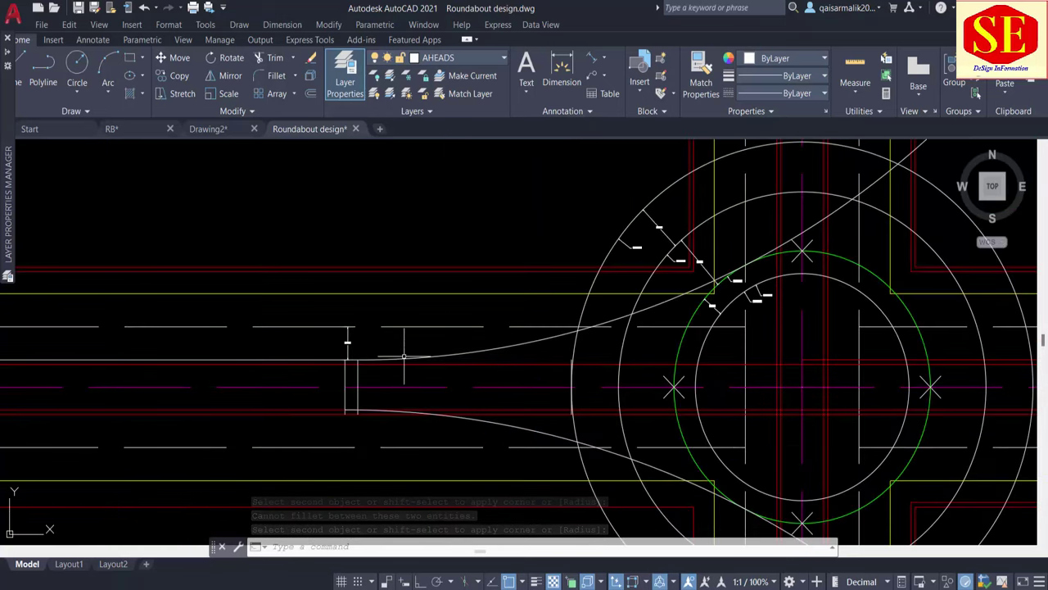
pyautogui.scroll(3, 401, 354)
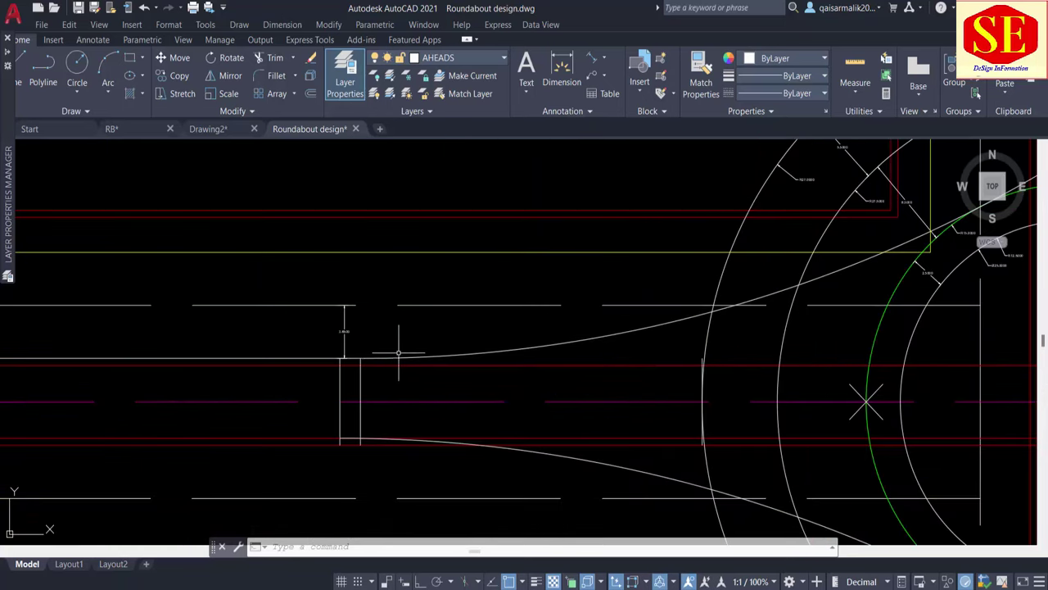
pyautogui.scroll(-2, 605, 225)
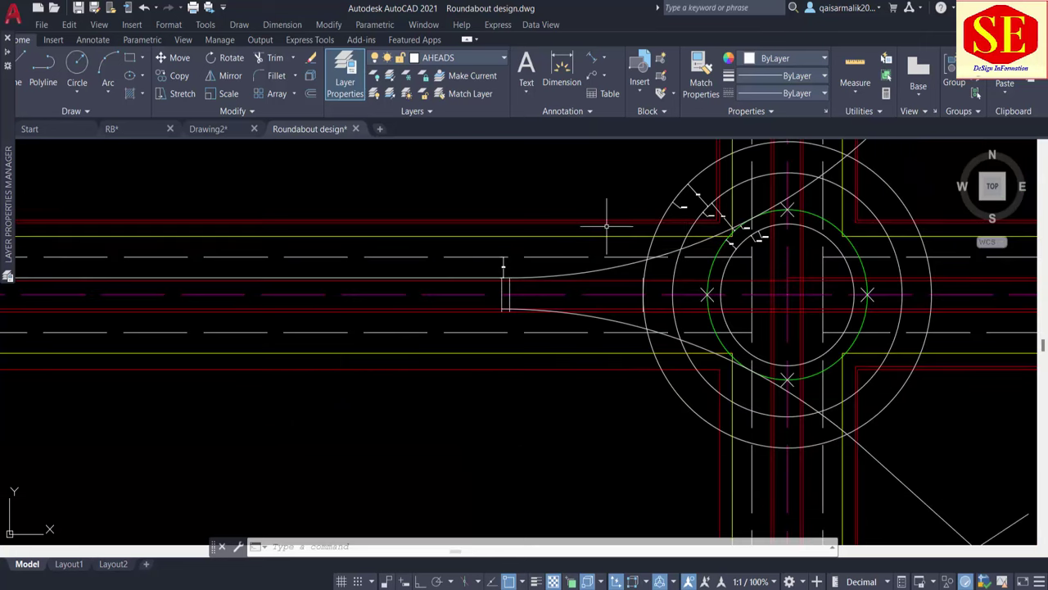
pyautogui.scroll(-2, 689, 249)
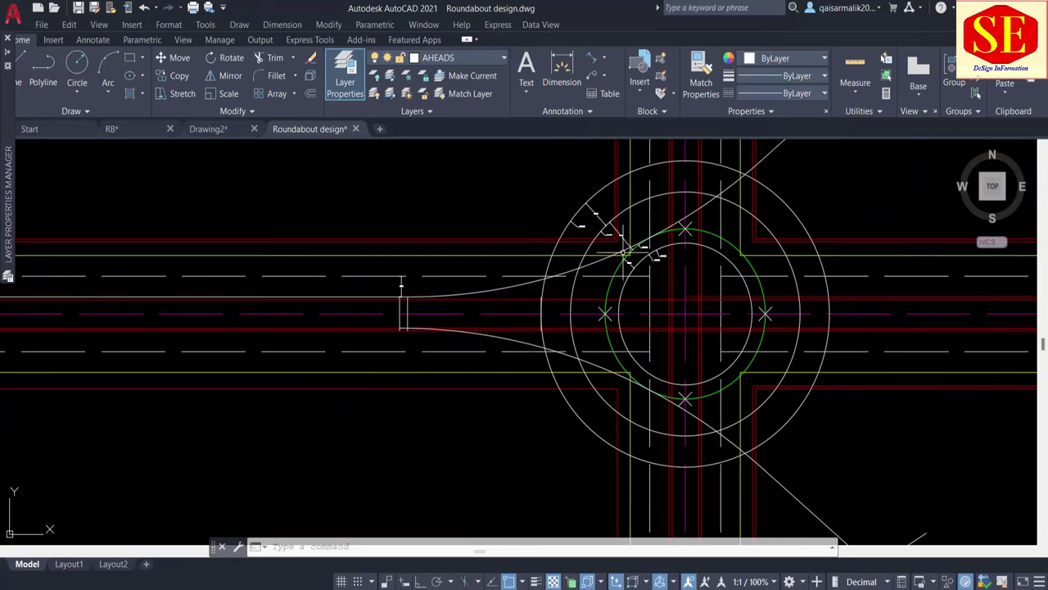
pyautogui.moveTo(662, 233); pyautogui.dragTo(516, 264, button='middle')
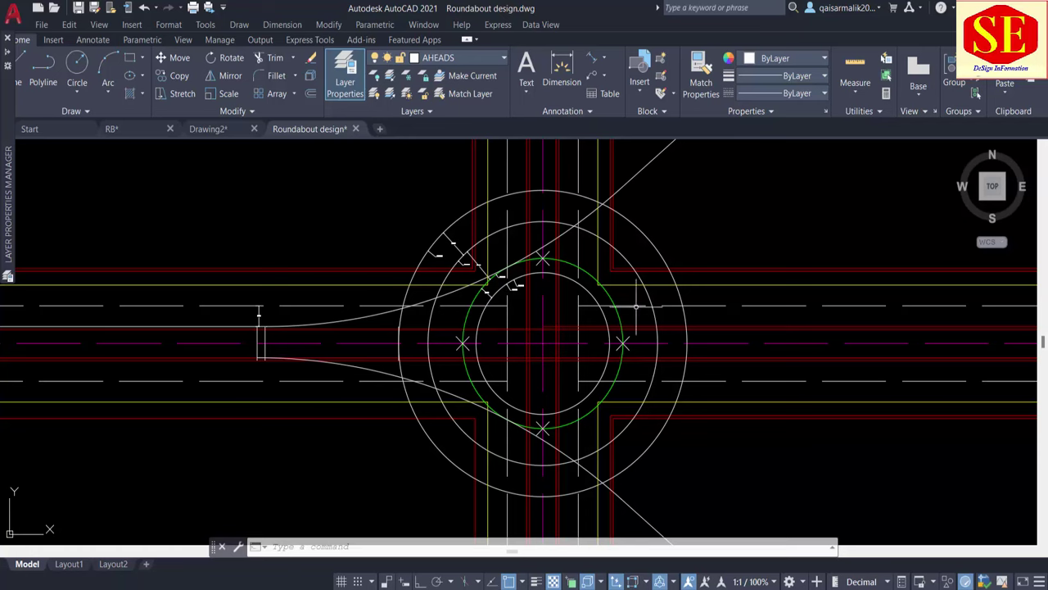
# Add radius dimensions R105.0000 and R105.5000 to the upper and lower entry curves.
pyautogui.moveTo(631, 480); pyautogui.dragTo(652, 368, button='middle')
pyautogui.moveTo(604, 327); pyautogui.dragTo(605, 508, button='middle')
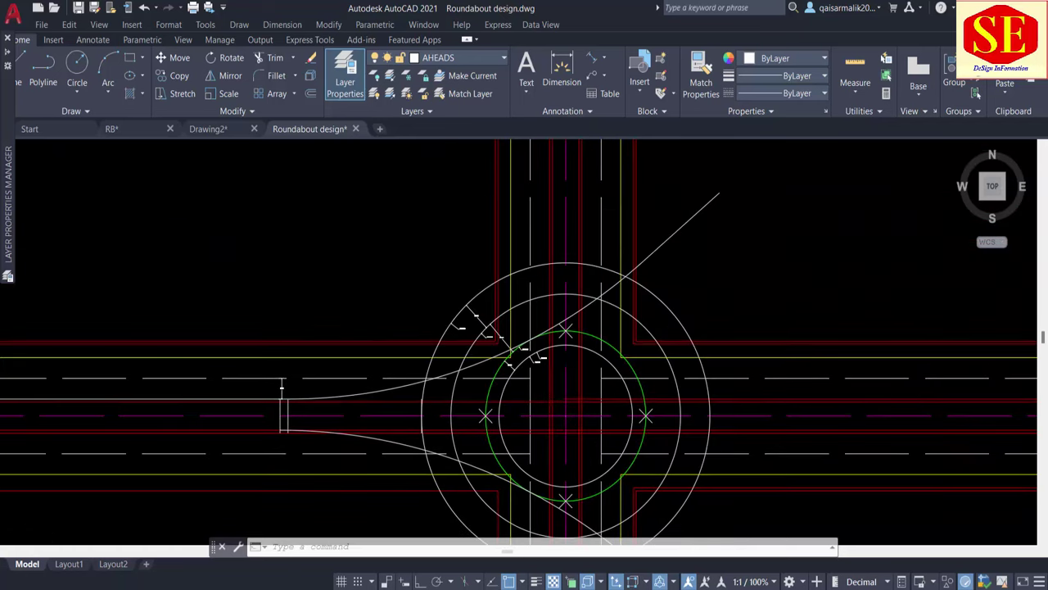
pyautogui.moveTo(594, 238); pyautogui.dragTo(598, 281, button='middle')
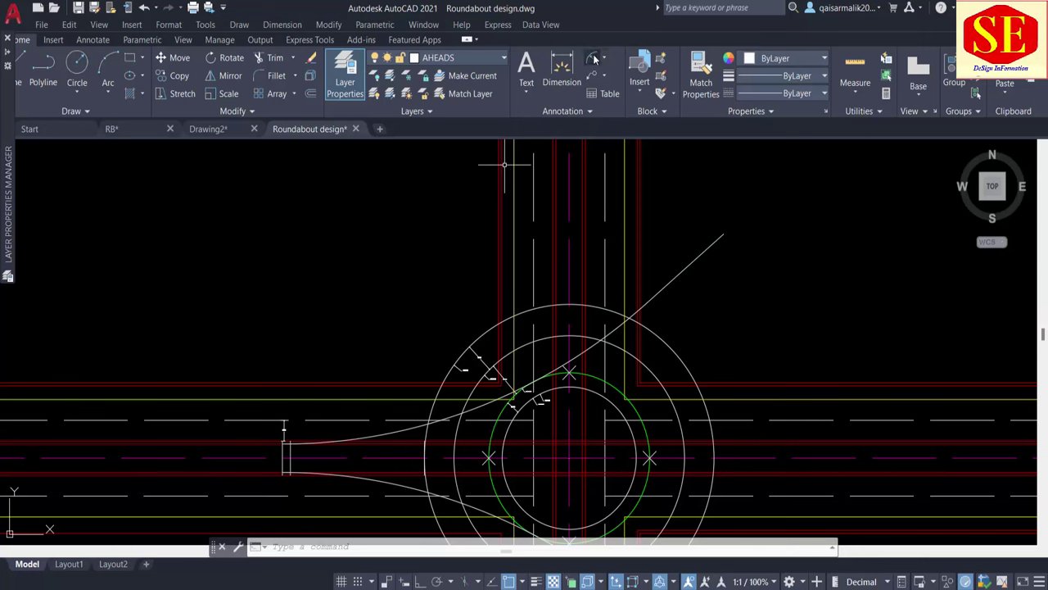
pyautogui.click(591, 58)
pyautogui.scroll(2, 416, 512)
pyautogui.click(400, 377)
pyautogui.scroll(3, 393, 362)
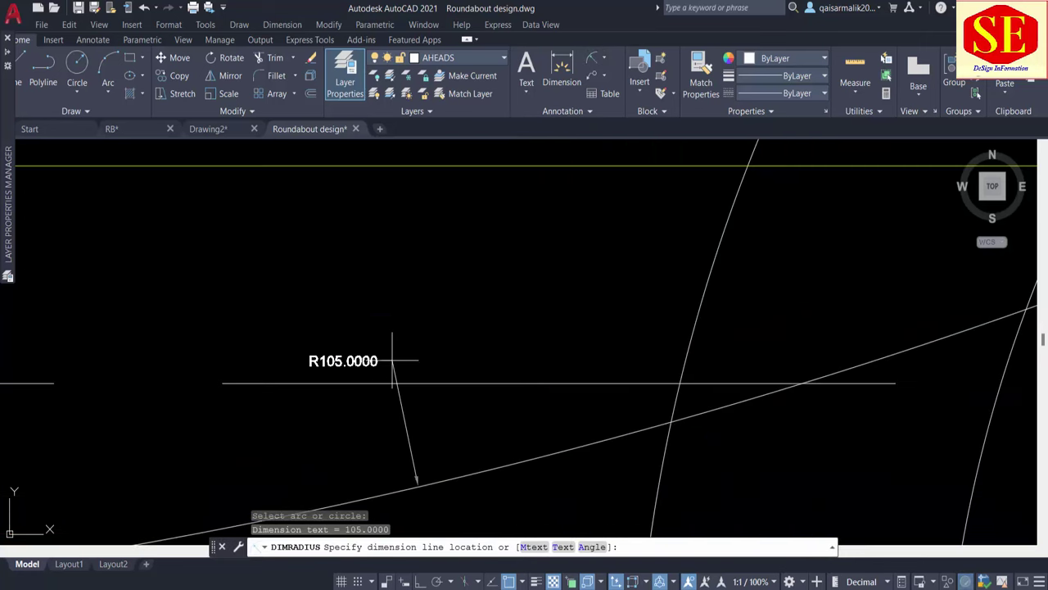
pyautogui.scroll(-3, 424, 225)
pyautogui.click(426, 232)
pyautogui.press('Return')
pyautogui.click(441, 357)
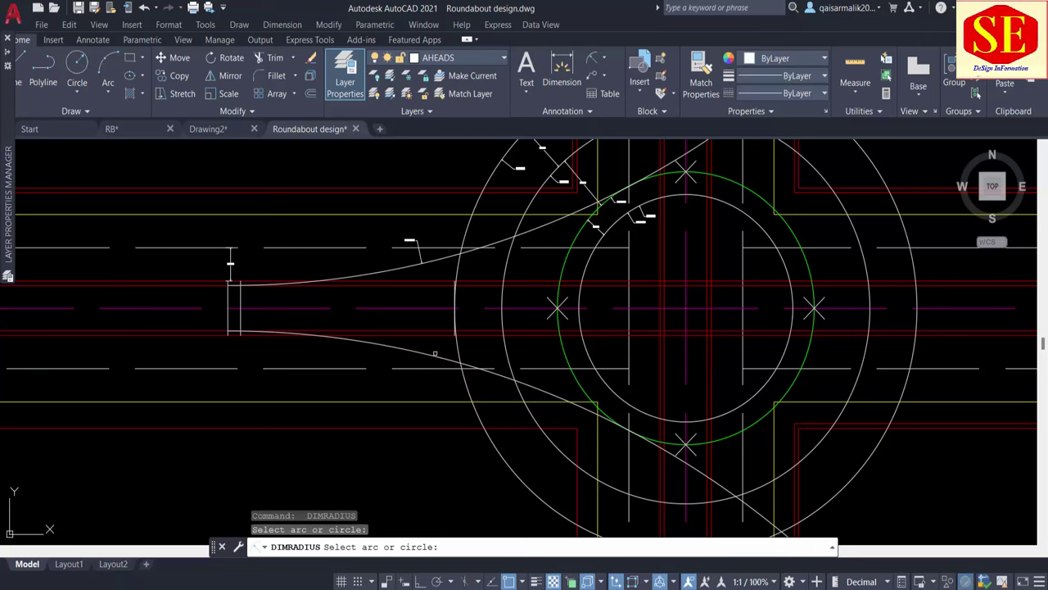
pyautogui.click(439, 355)
pyautogui.scroll(4, 421, 355)
pyautogui.click(417, 438)
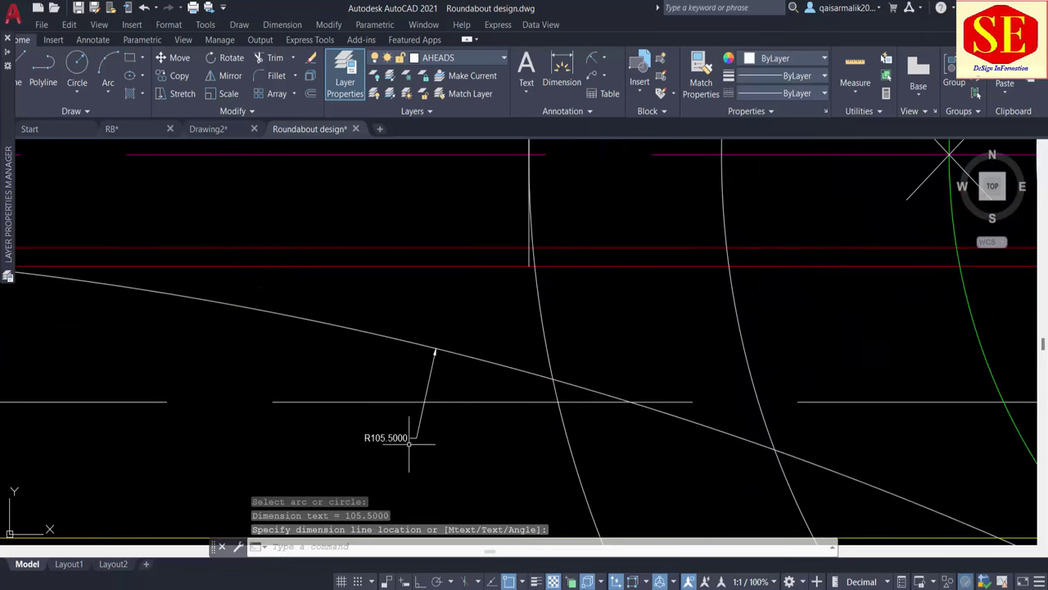
# Pan to see the whole junction, clear pending commands, and open the dimension type list.
pyautogui.scroll(-1, 402, 442)
pyautogui.scroll(-3, 335, 402)
pyautogui.moveTo(418, 380); pyautogui.dragTo(535, 367, button='middle')
pyautogui.scroll(-2, 595, 397)
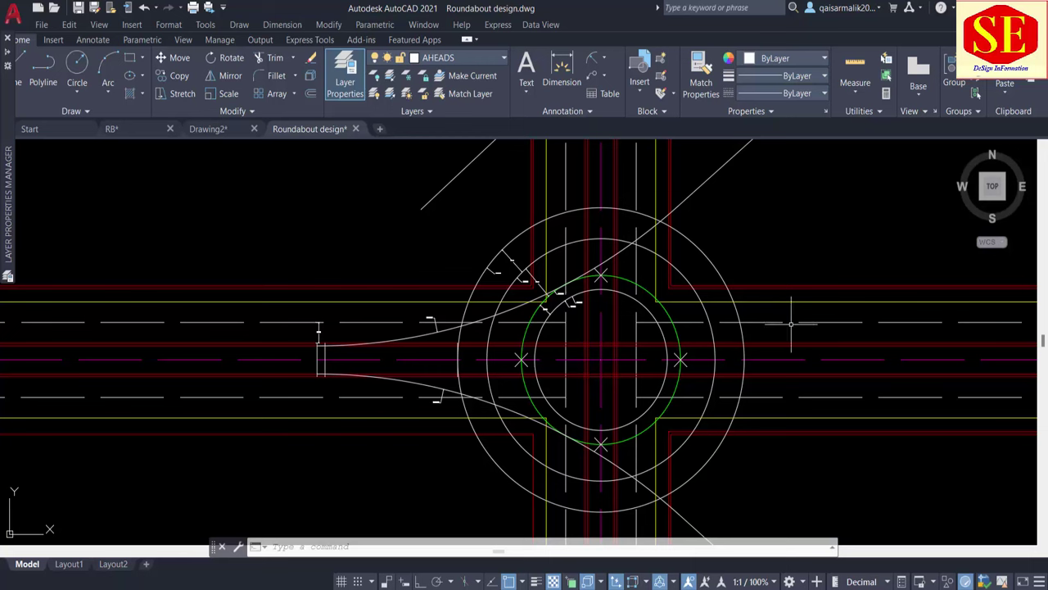
pyautogui.moveTo(591, 203); pyautogui.dragTo(617, 306, button='middle')
pyautogui.scroll(-2, 618, 328)
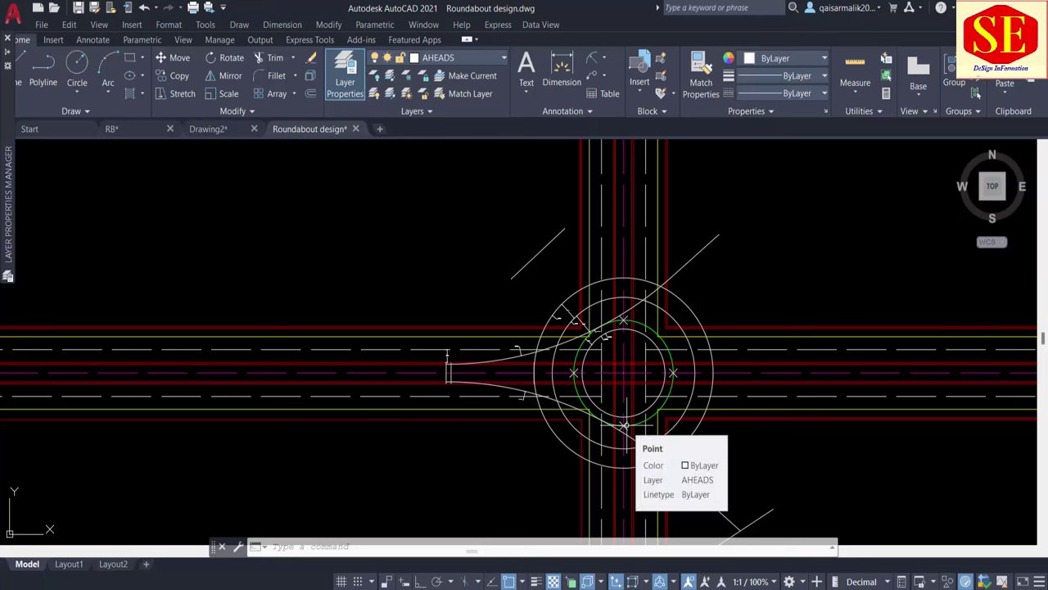
pyautogui.press('Escape')
pyautogui.press('Escape')
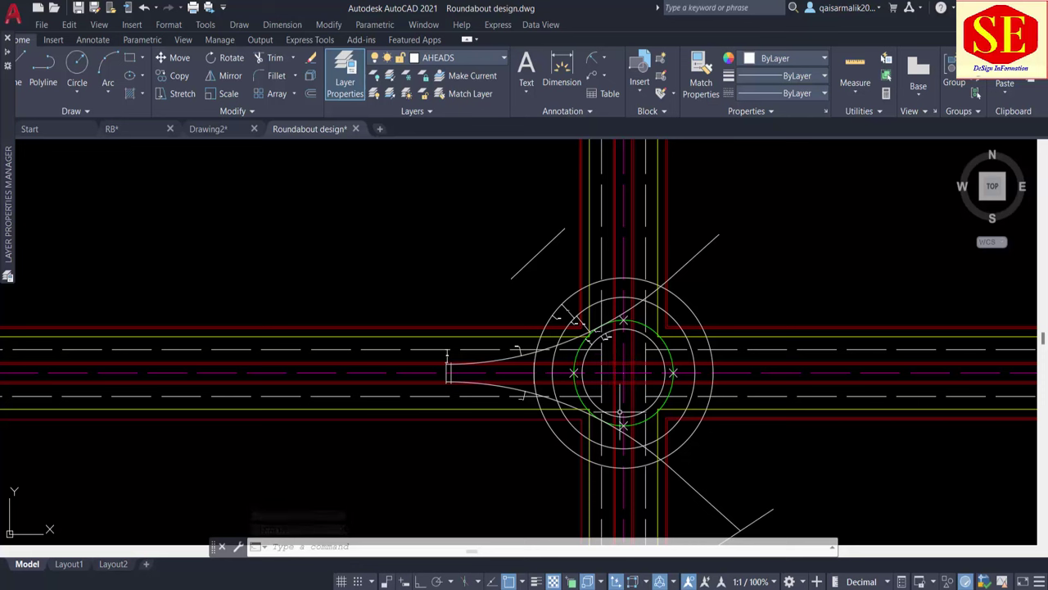
pyautogui.press('Escape')
pyautogui.press('Escape')
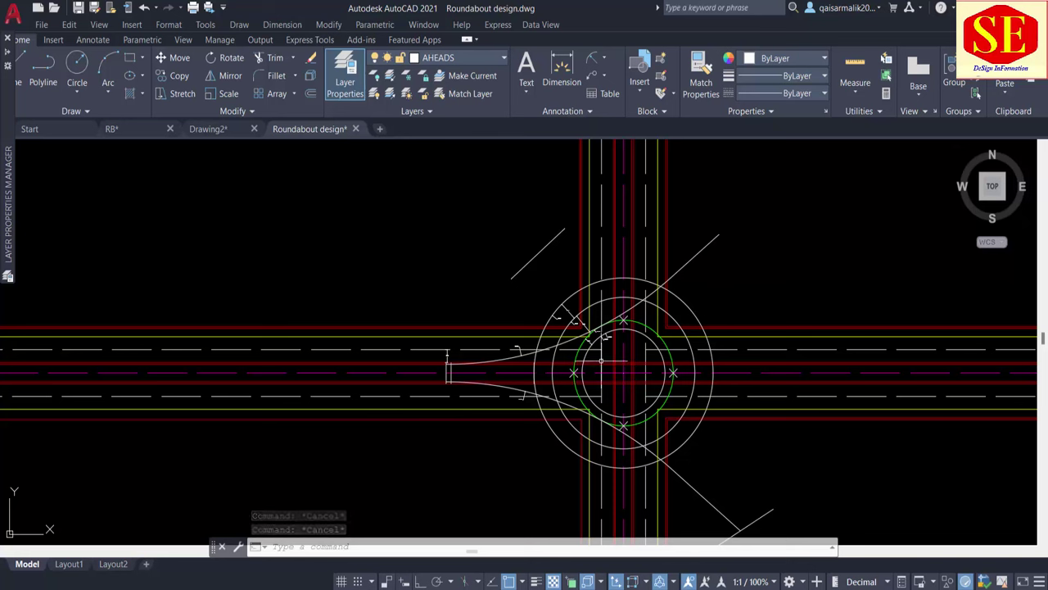
pyautogui.press('Escape')
pyautogui.click(604, 58)
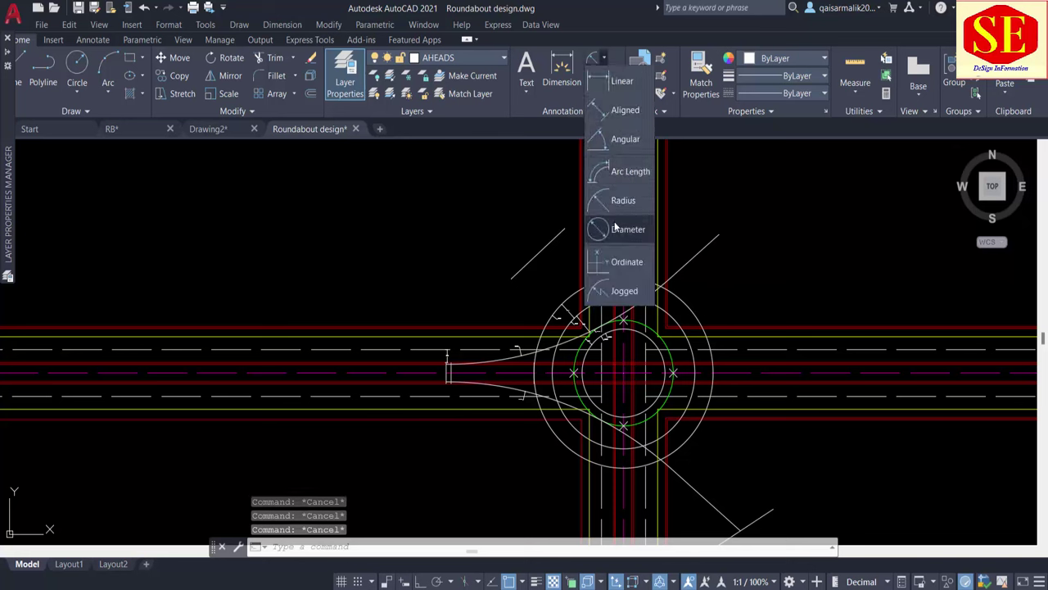
pyautogui.click(620, 143)
pyautogui.scroll(4, 606, 416)
pyautogui.click(654, 297)
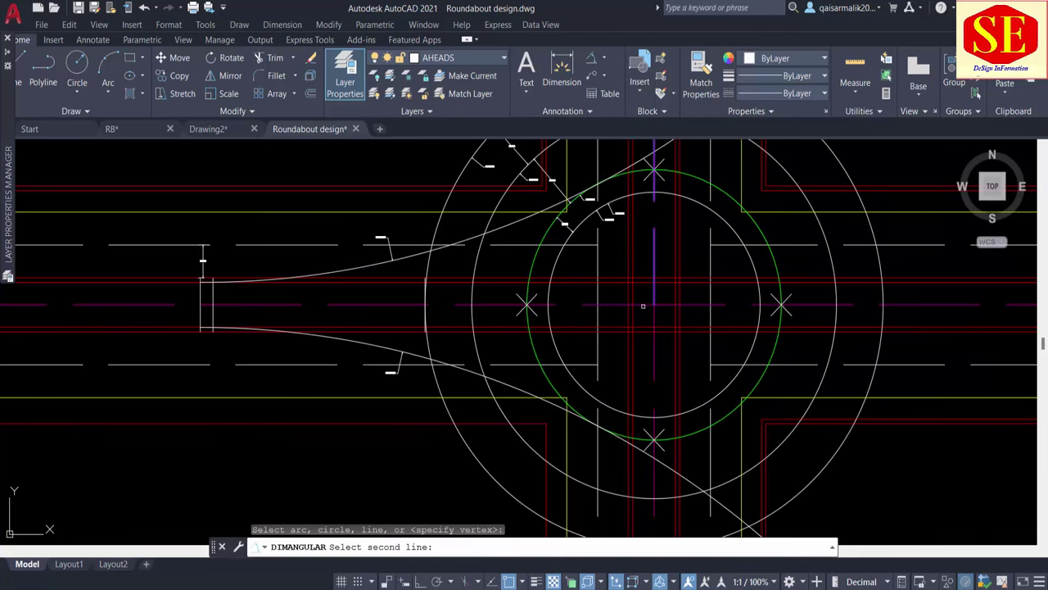
pyautogui.click(640, 305)
pyautogui.scroll(4, 639, 303)
pyautogui.press('Escape')
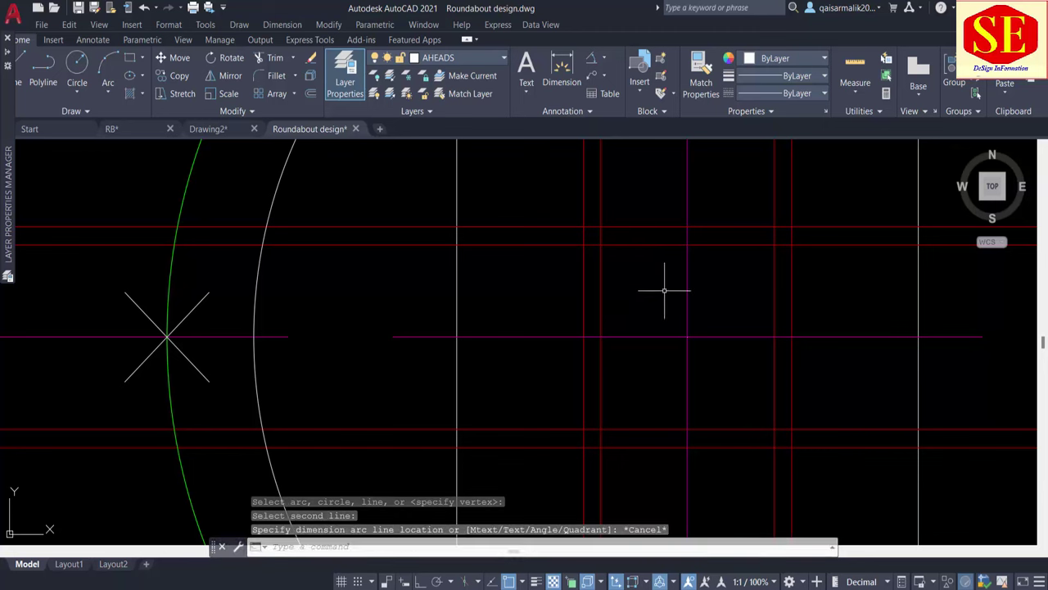
pyautogui.press('Return')
pyautogui.click(688, 316)
pyautogui.click(710, 337)
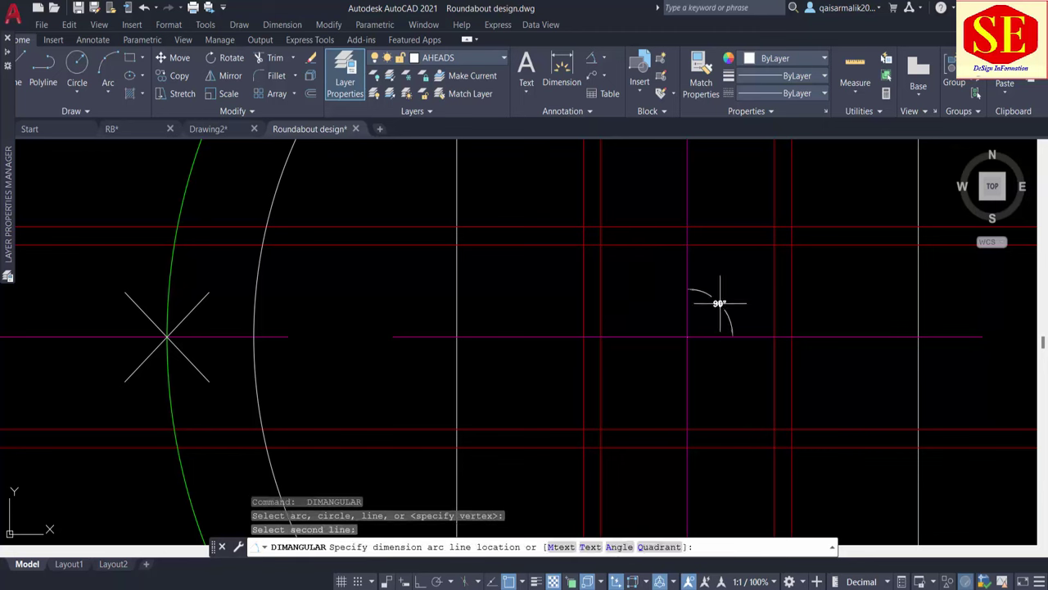
pyautogui.press('Escape')
pyautogui.press('Return')
pyautogui.click(718, 337)
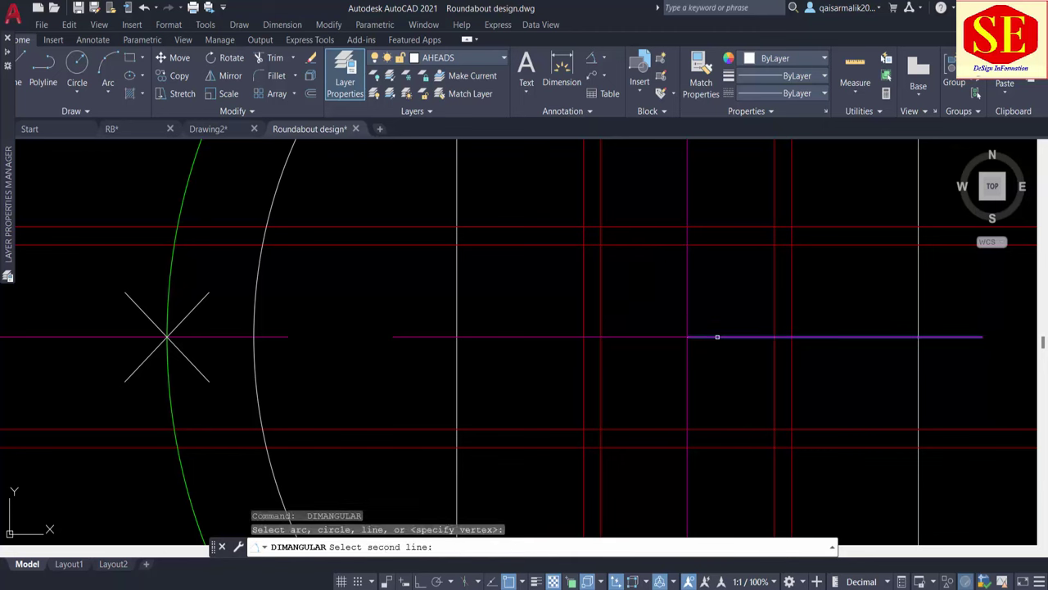
pyautogui.click(687, 371)
pyautogui.scroll(-3, 705, 370)
pyautogui.scroll(-3, 706, 369)
pyautogui.press('Escape')
pyautogui.scroll(1, 962, 341)
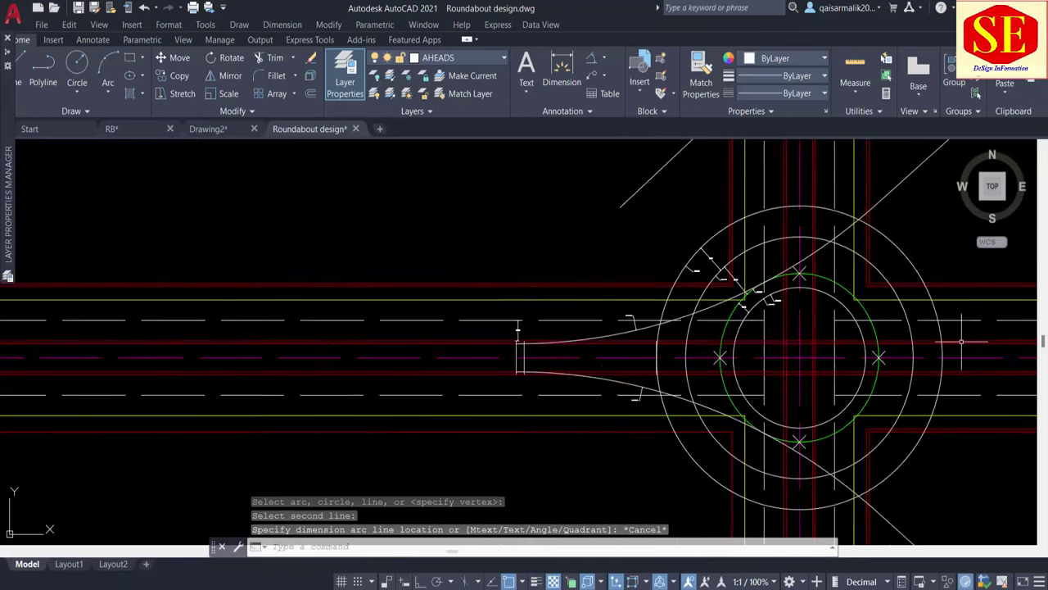
pyautogui.moveTo(961, 341); pyautogui.dragTo(552, 395, button='middle')
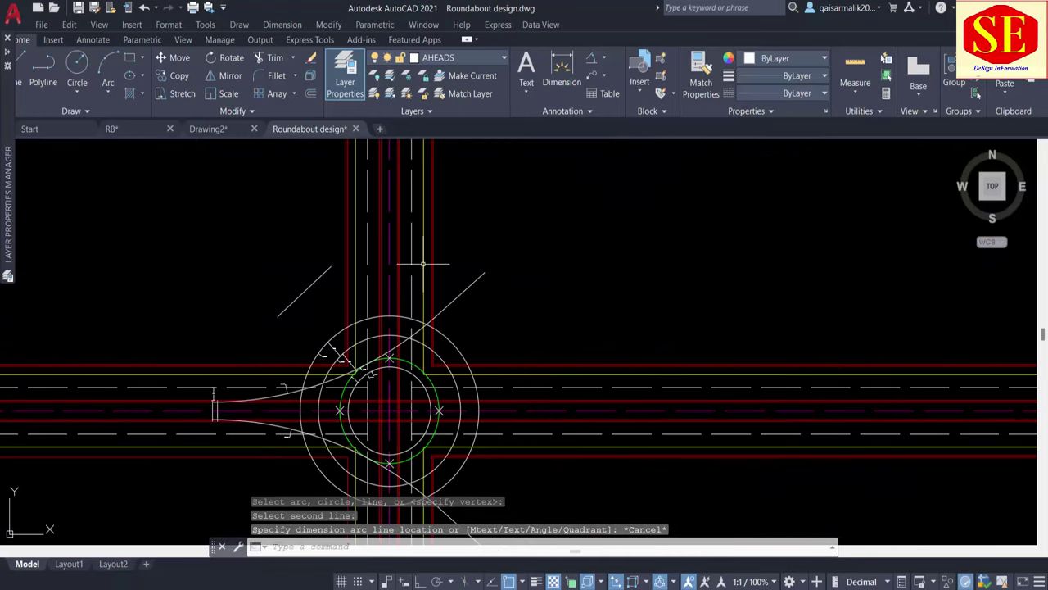
pyautogui.press('Escape')
pyautogui.scroll(2, 458, 434)
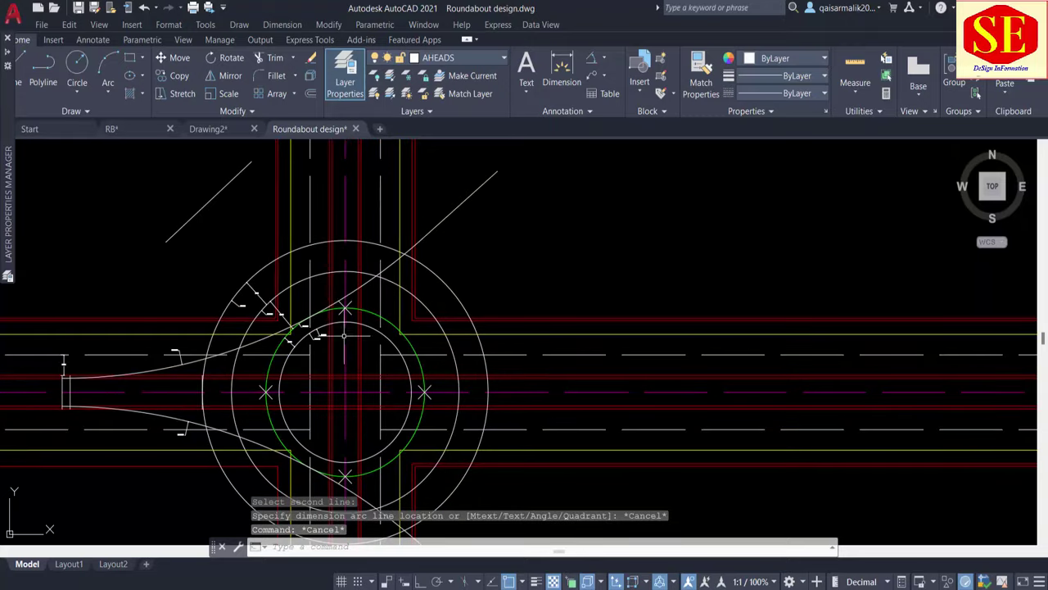
pyautogui.press('Escape')
pyautogui.scroll(-1, 330, 293)
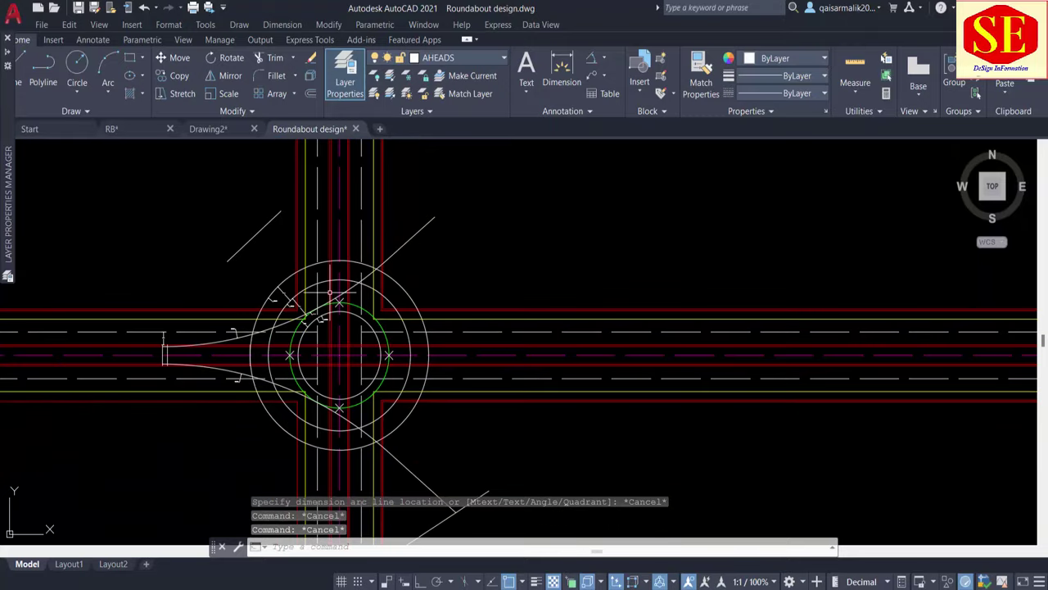
# Select both west entry curves, their lane markings and the west end line for mirroring.
pyautogui.write('mi')
pyautogui.press('Return')
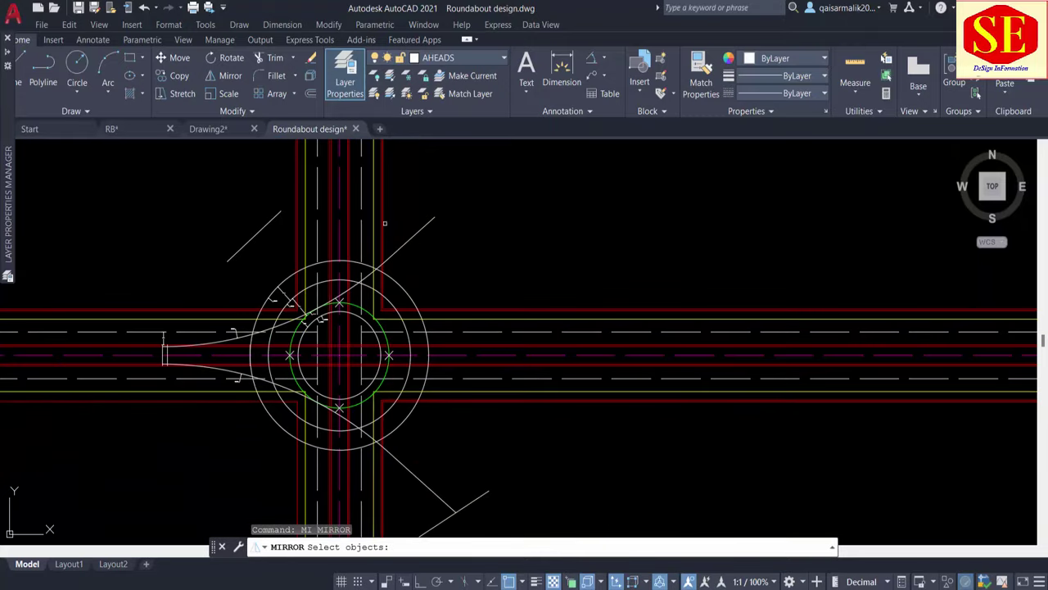
pyautogui.press('Escape')
pyautogui.press('Escape')
pyautogui.write('MI')
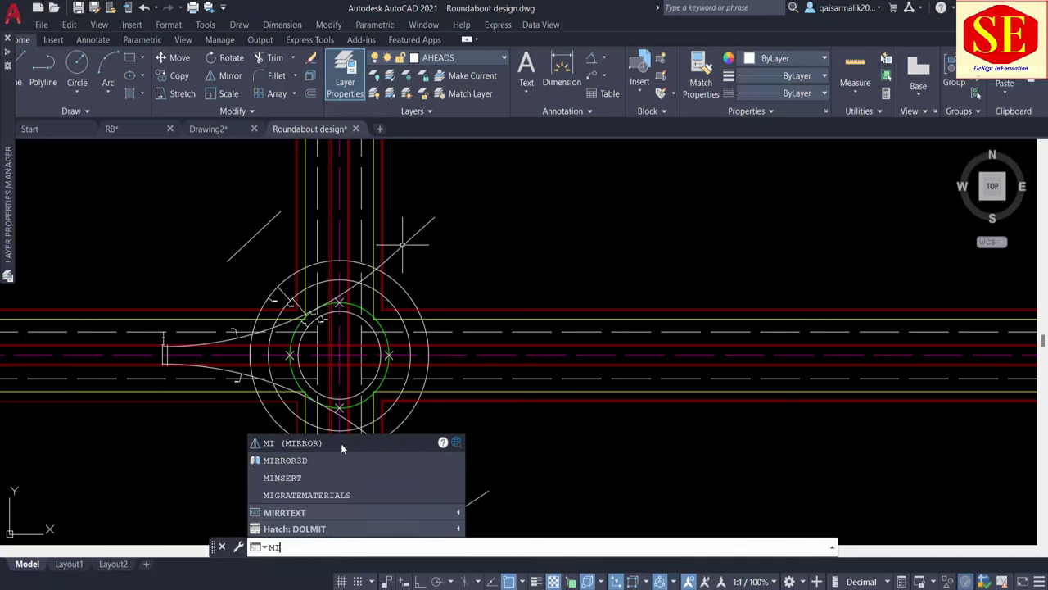
pyautogui.click(340, 443)
pyautogui.click(405, 242)
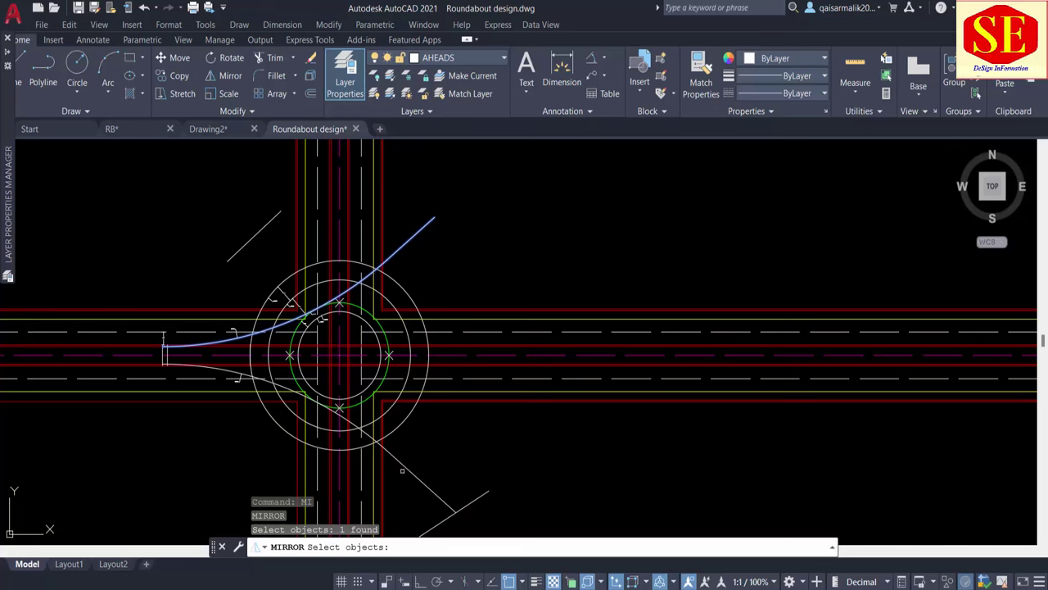
pyautogui.click(402, 470)
pyautogui.scroll(5, 234, 367)
pyautogui.click(266, 405)
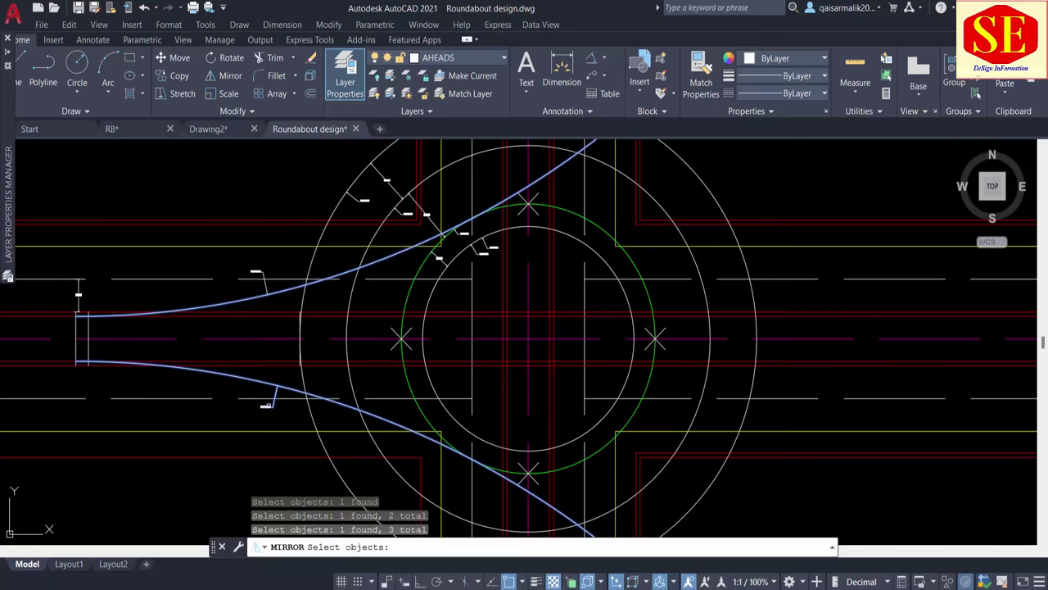
pyautogui.click(258, 270)
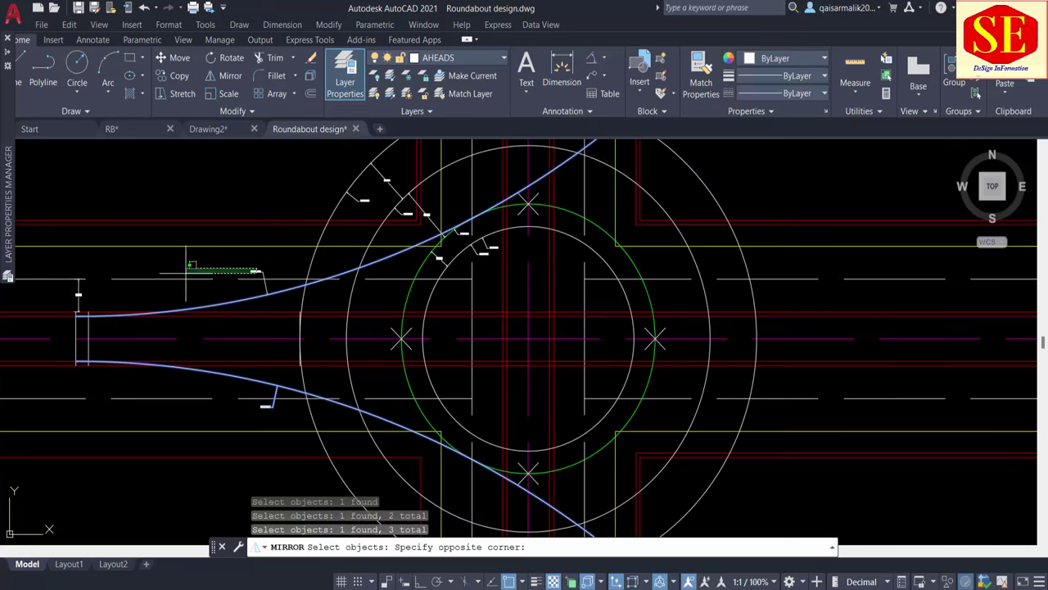
pyautogui.click(236, 264)
pyautogui.click(256, 271)
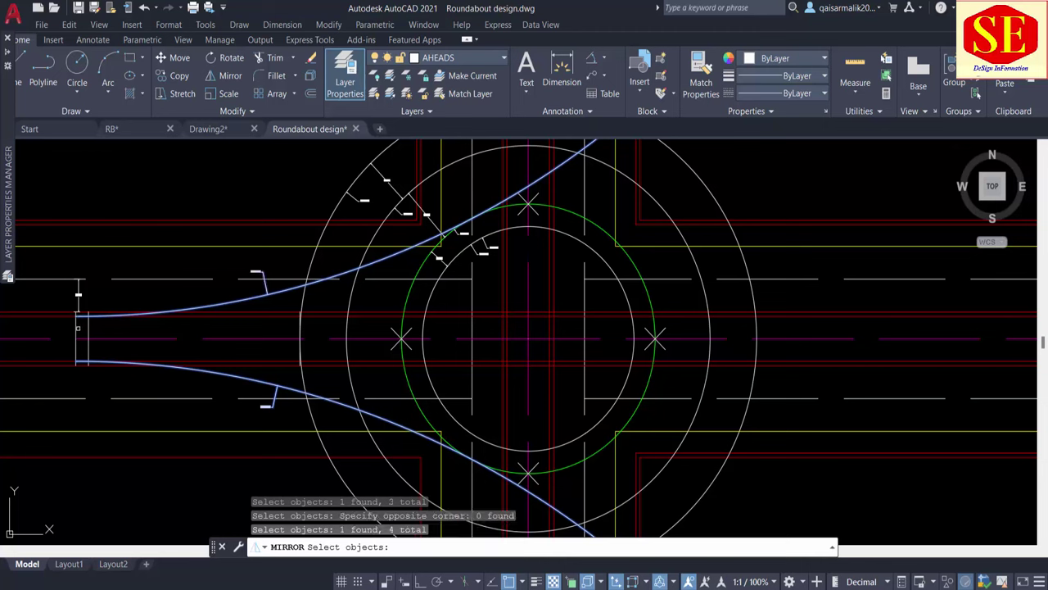
pyautogui.click(106, 332)
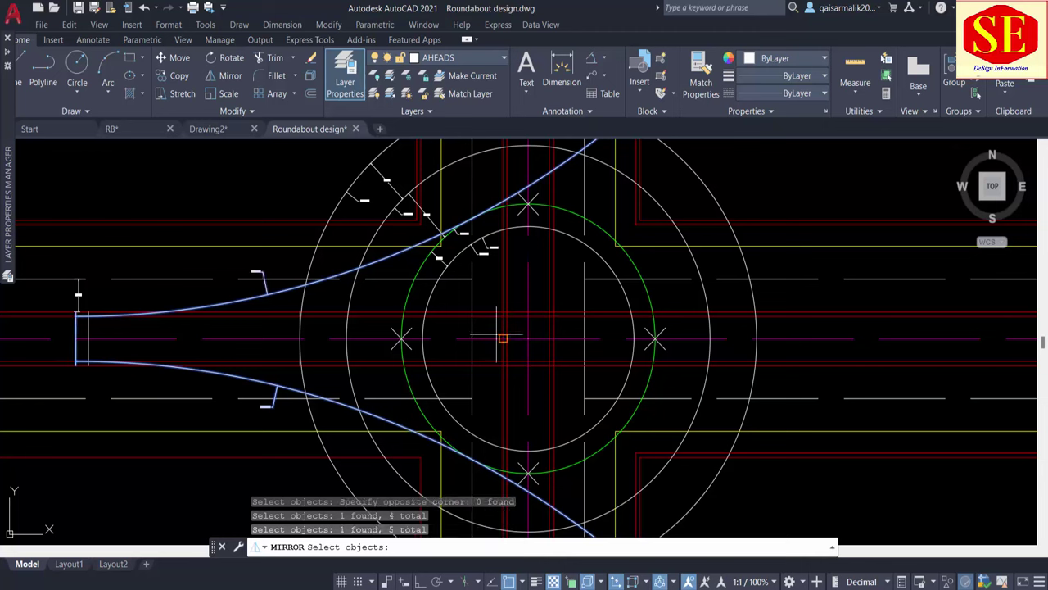
pyautogui.press('Return')
# Mirror them about the roundabout's vertical top-to-bottom axis, keeping the originals.
pyautogui.click(529, 338)
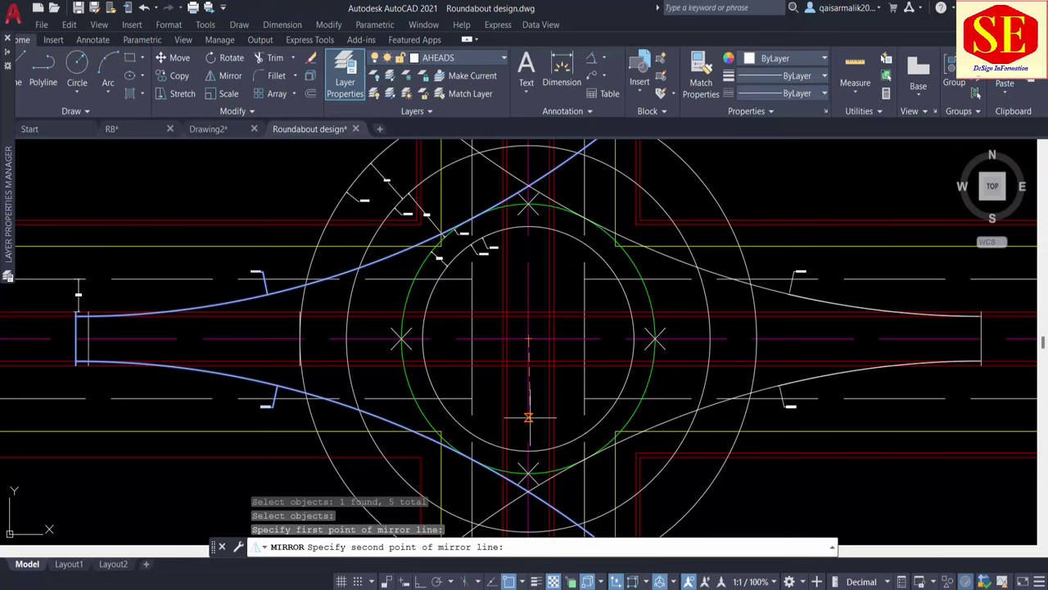
pyautogui.click(528, 473)
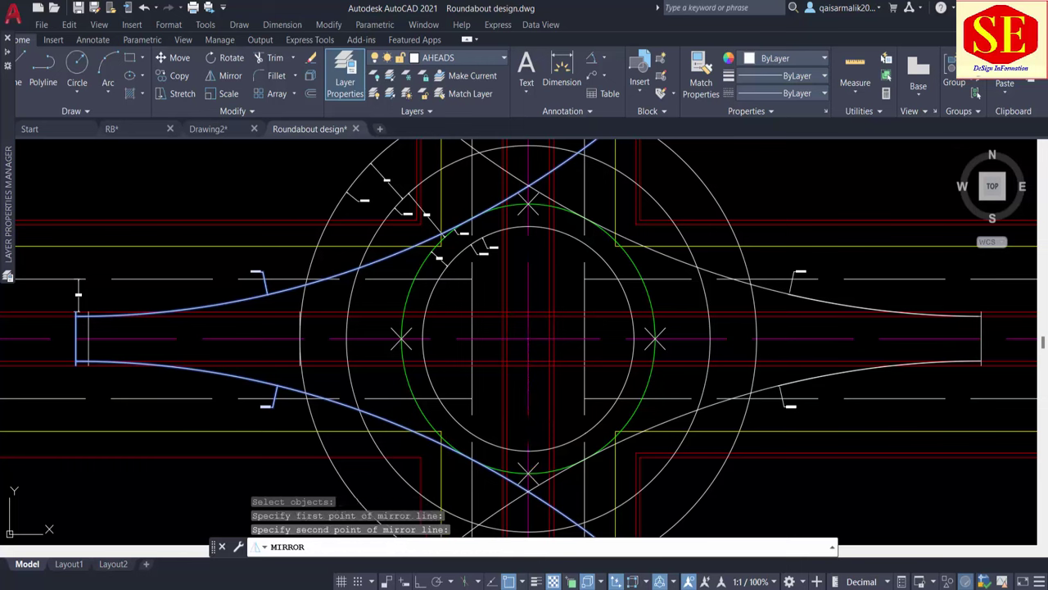
pyautogui.rightClick(531, 474)
pyautogui.click(565, 317)
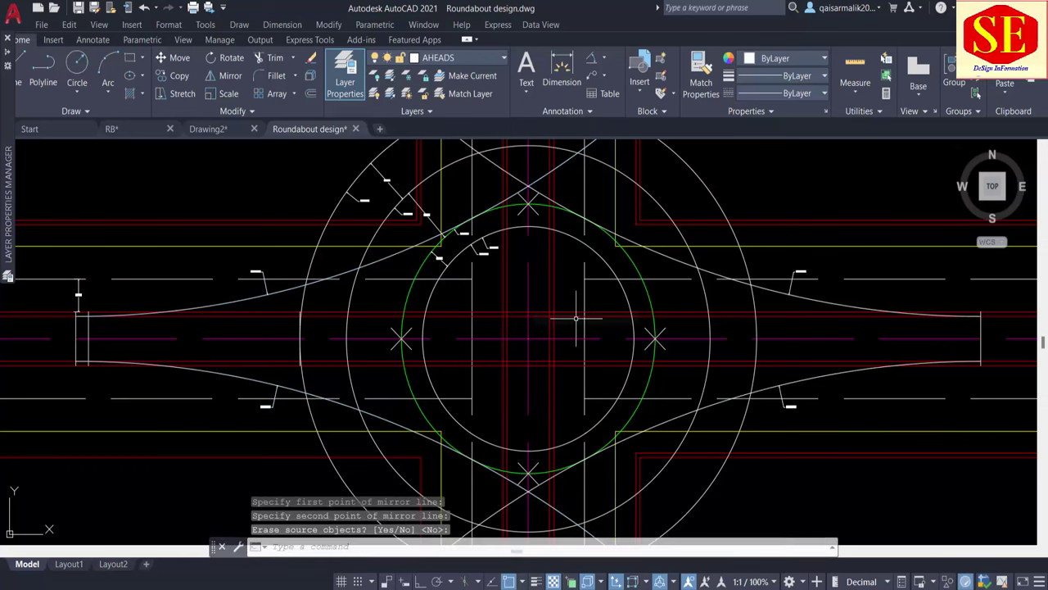
pyautogui.moveTo(722, 338); pyautogui.dragTo(597, 384, button='middle')
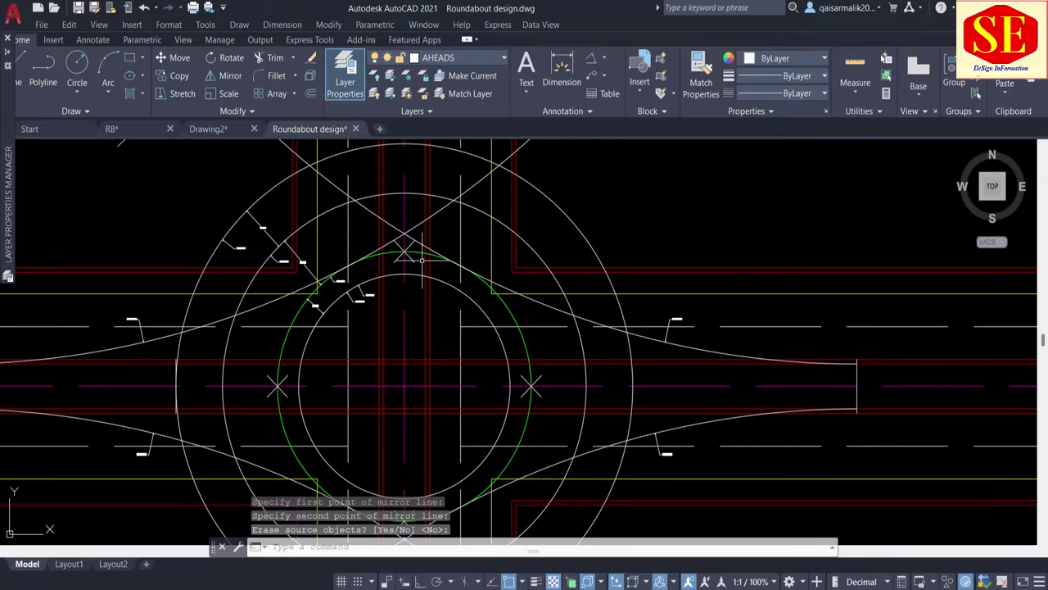
pyautogui.scroll(2, 423, 261)
pyautogui.scroll(-4, 502, 216)
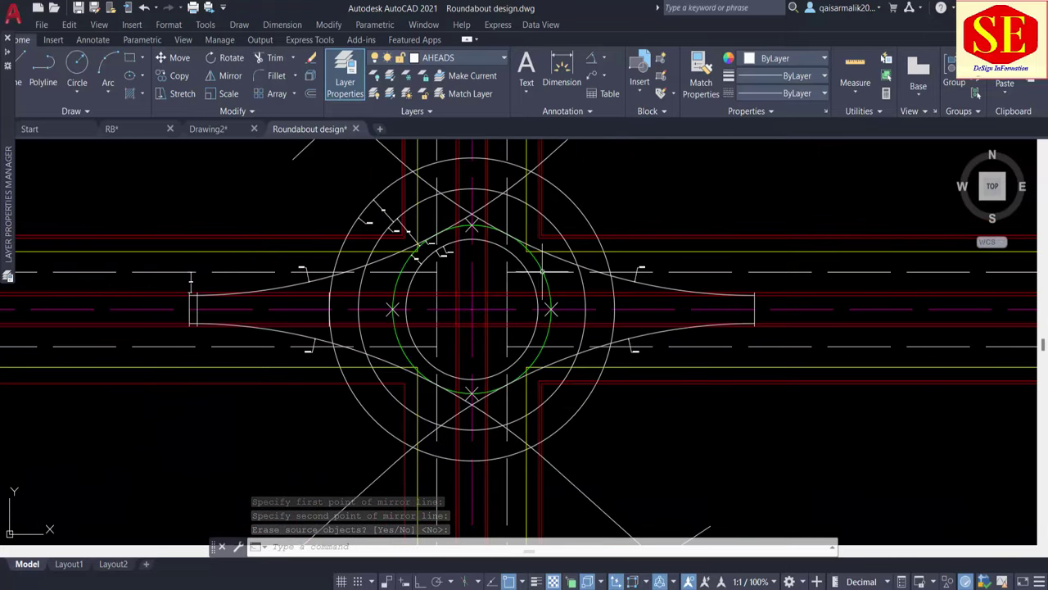
pyautogui.moveTo(633, 286); pyautogui.dragTo(633, 352, button='middle')
pyautogui.scroll(-2, 633, 360)
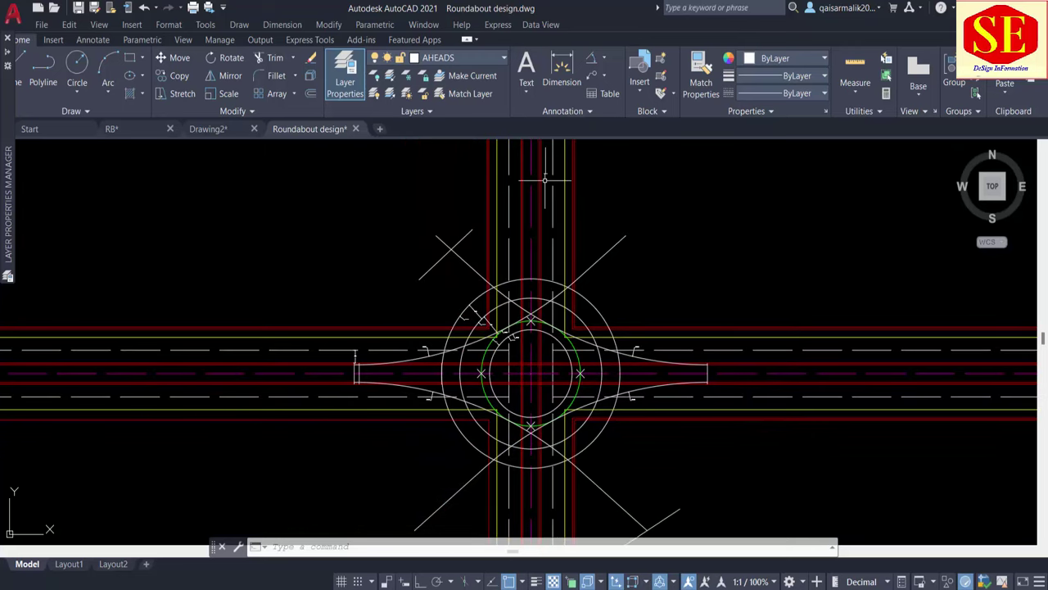
pyautogui.press('Escape')
pyautogui.press('Escape')
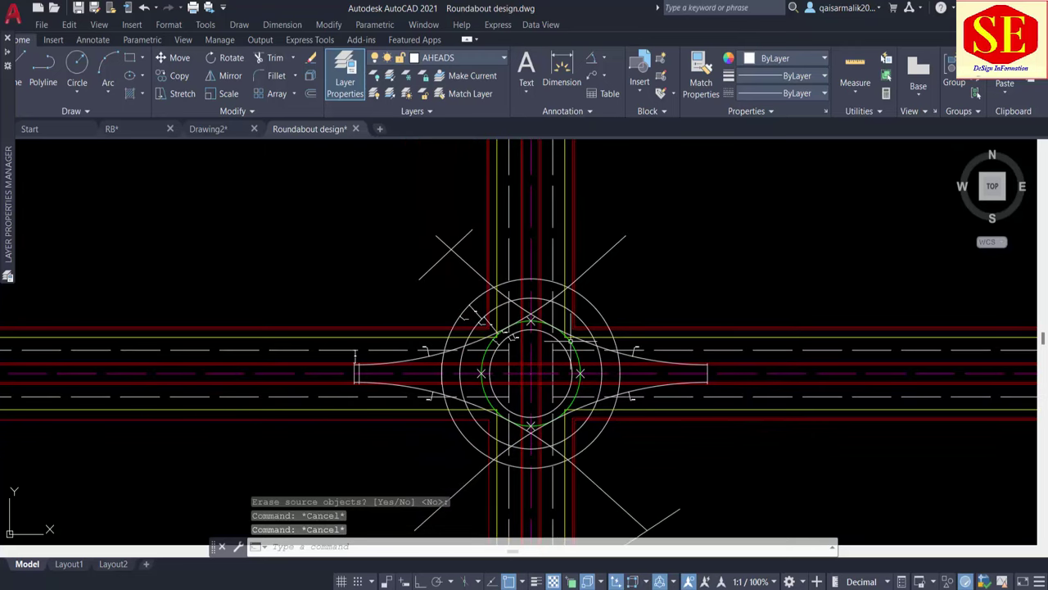
# Use DIV on the outer roundabout circle to place 8 equally spaced point markers.
pyautogui.write('d')
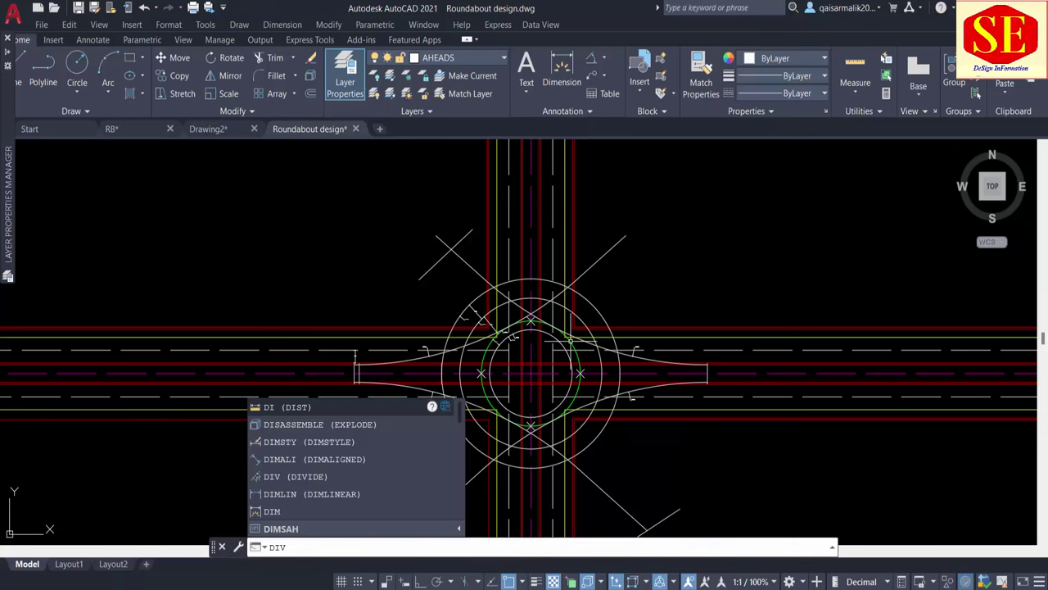
pyautogui.write('v')
pyautogui.press('Return')
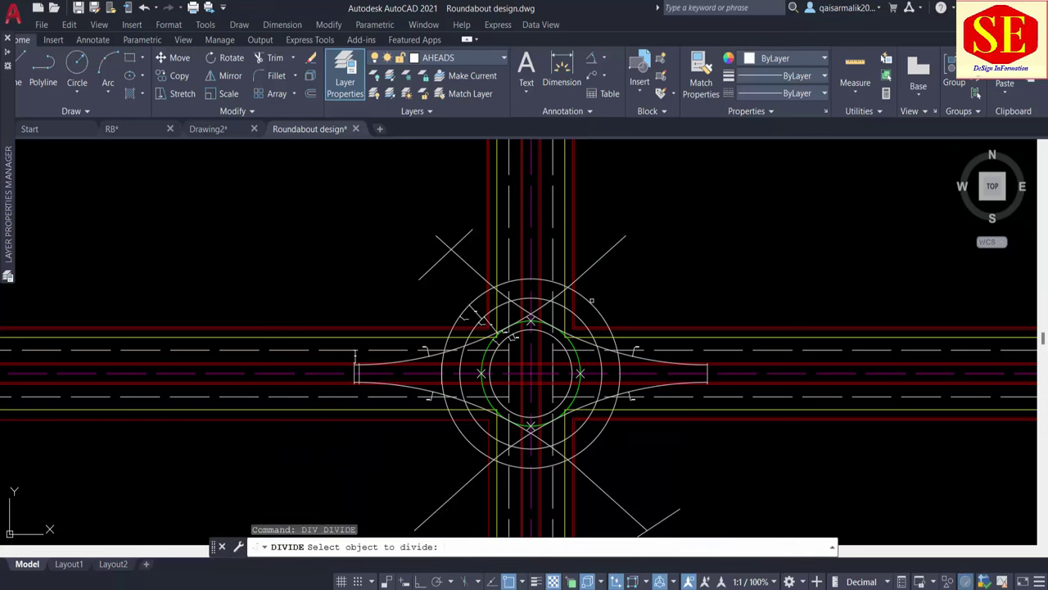
pyautogui.click(588, 300)
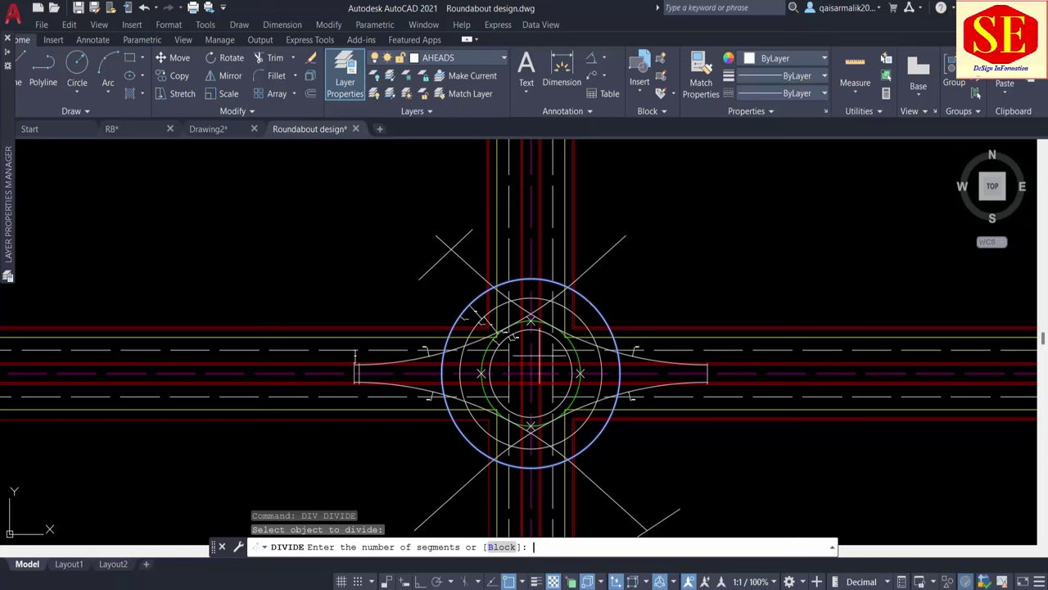
pyautogui.write('8')
pyautogui.press('Return')
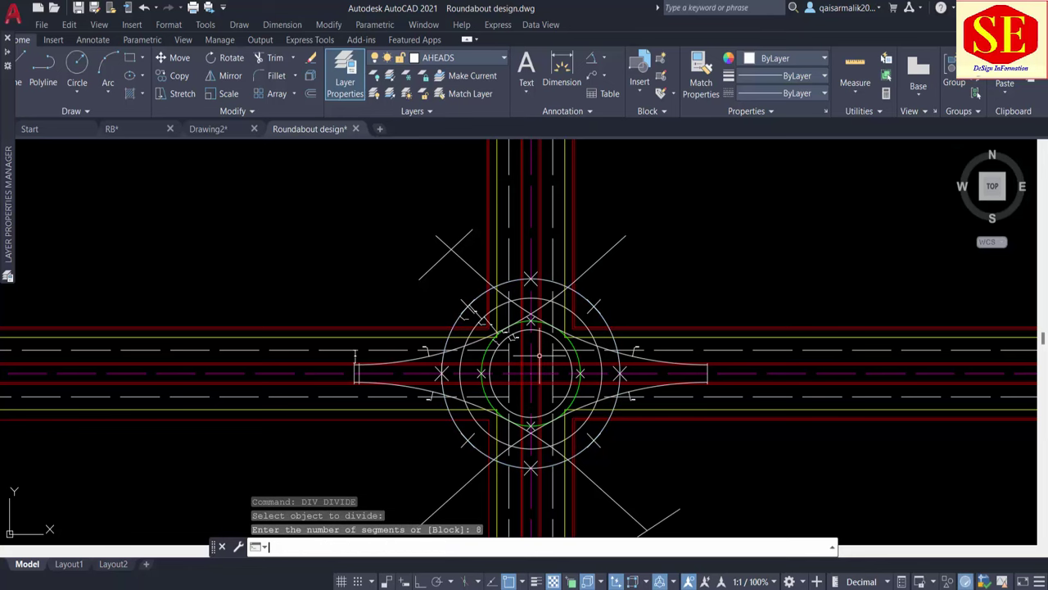
pyautogui.press('Escape')
pyautogui.scroll(2, 471, 309)
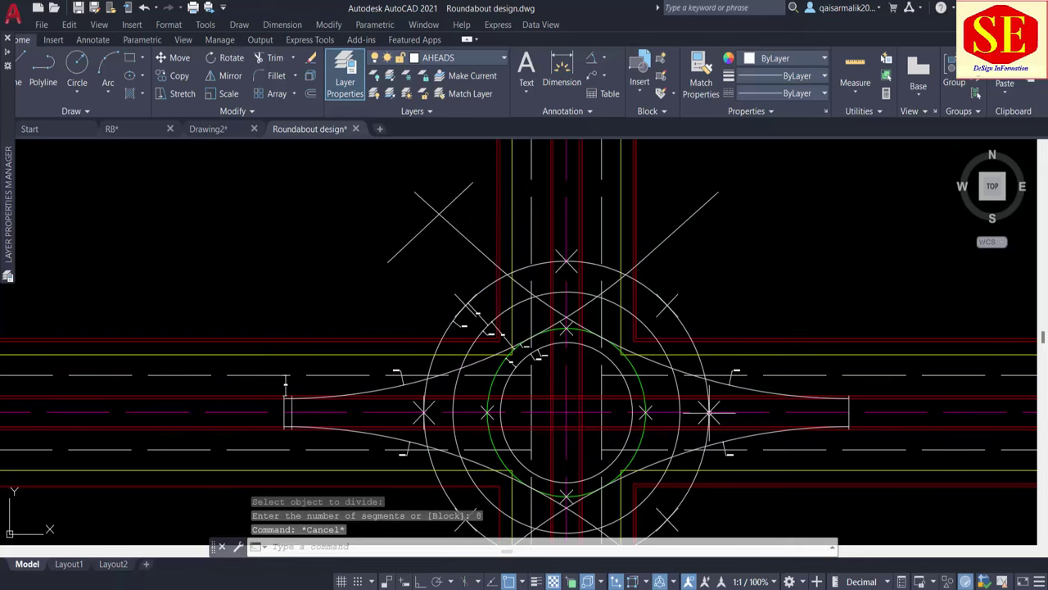
pyautogui.press('Escape')
pyautogui.scroll(-2, 508, 270)
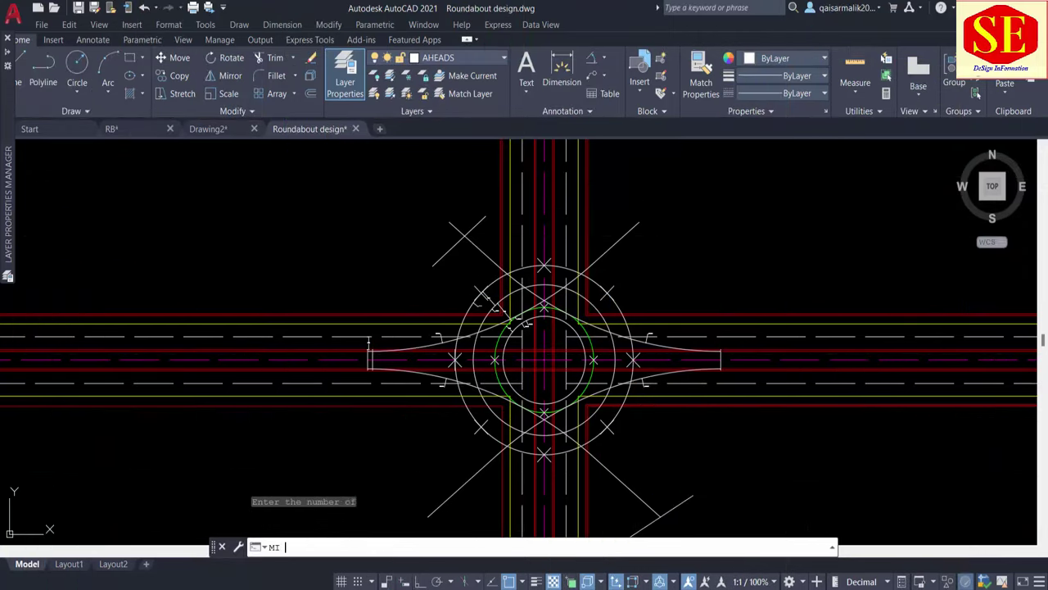
# Select the west entry curves, lane markings, west end line and both east entry curves.
pyautogui.scroll(2, 441, 336)
pyautogui.click(440, 327)
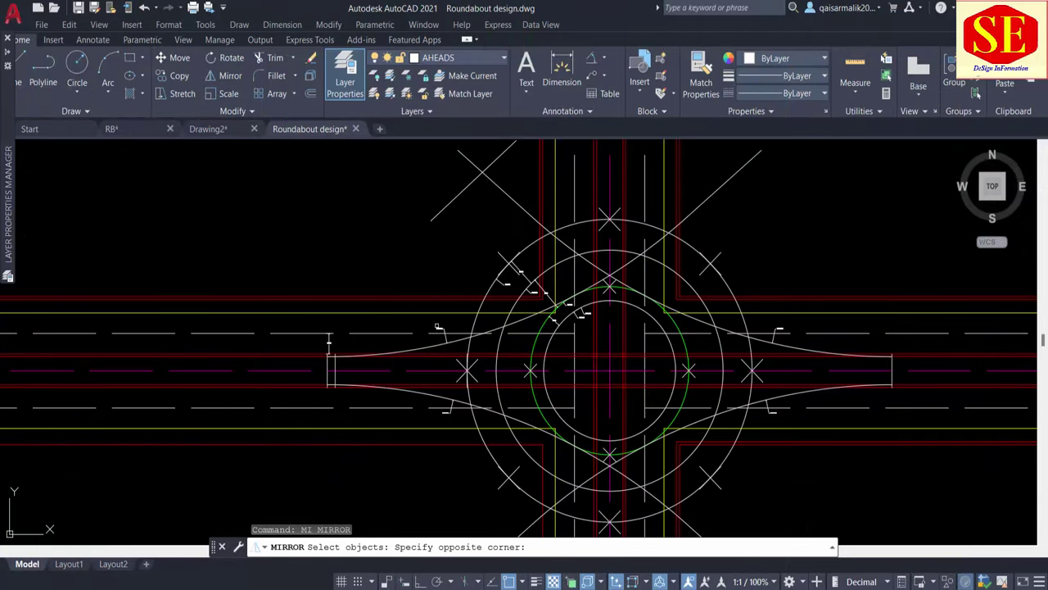
pyautogui.click(438, 327)
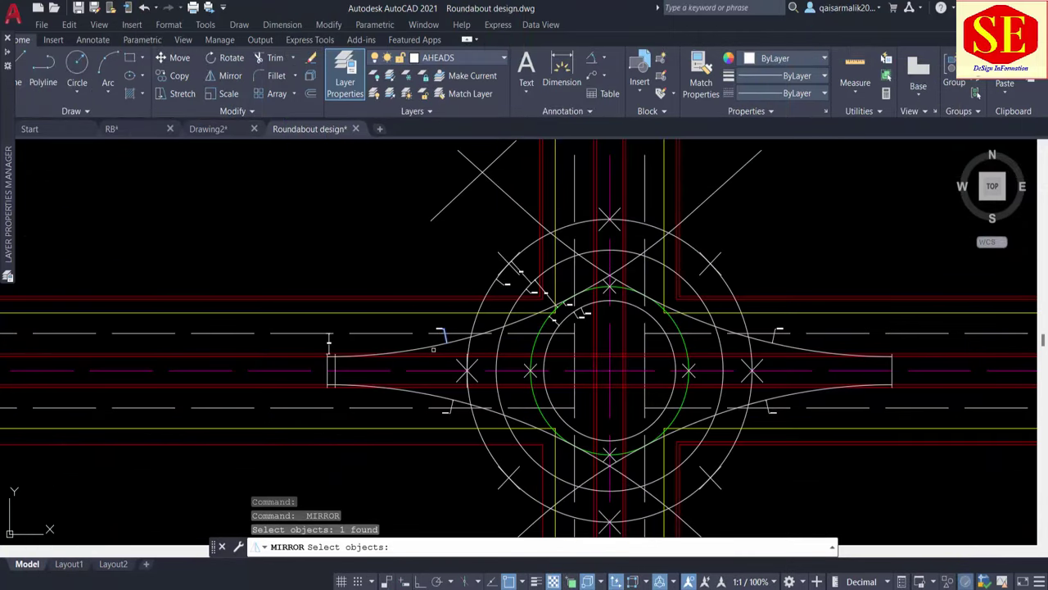
pyautogui.click(433, 349)
pyautogui.click(421, 348)
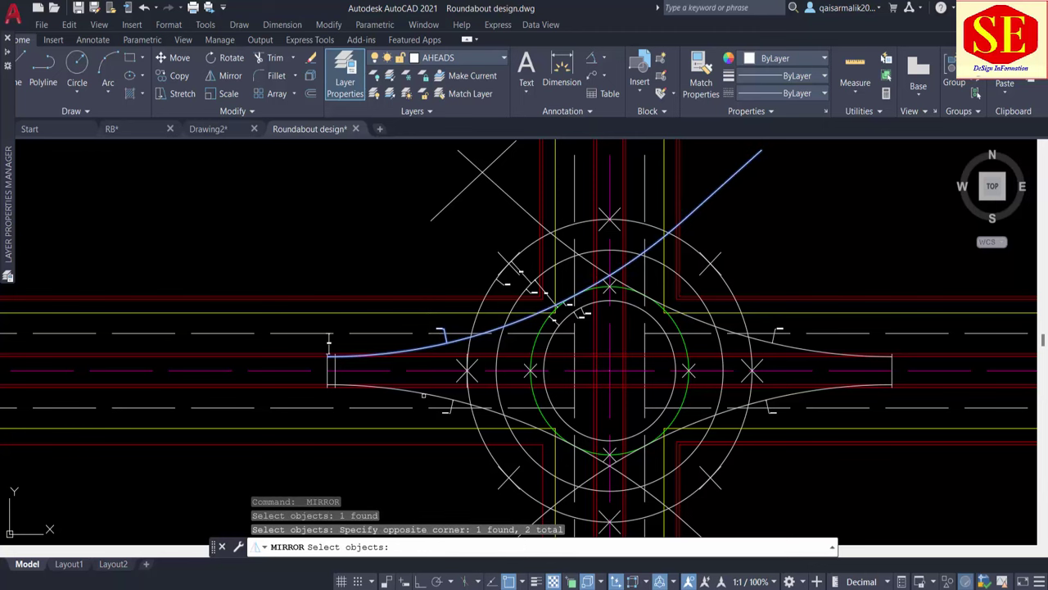
pyautogui.click(445, 409)
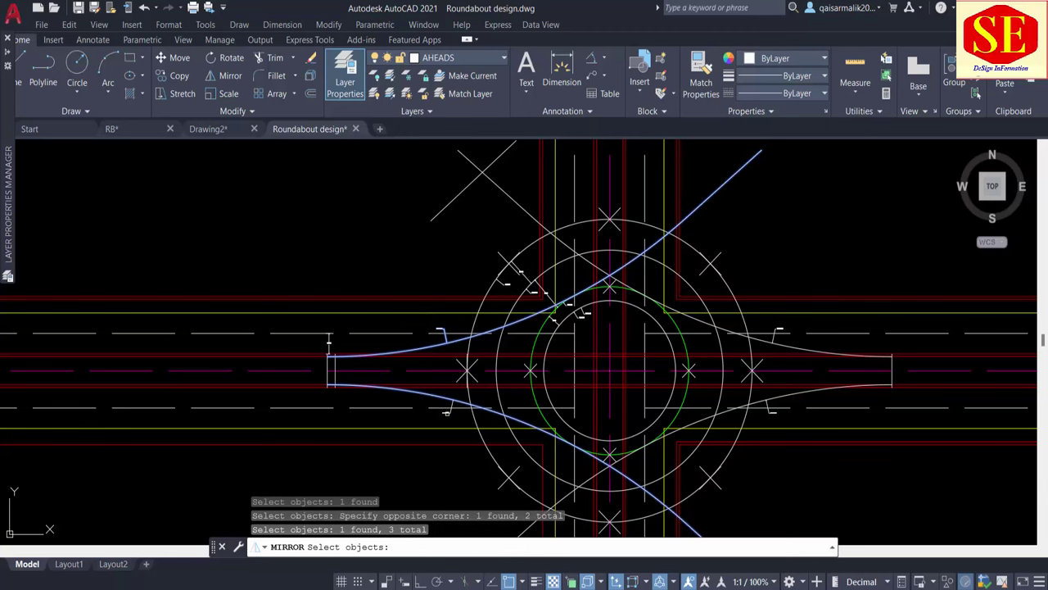
pyautogui.click(447, 408)
pyautogui.scroll(2, 327, 370)
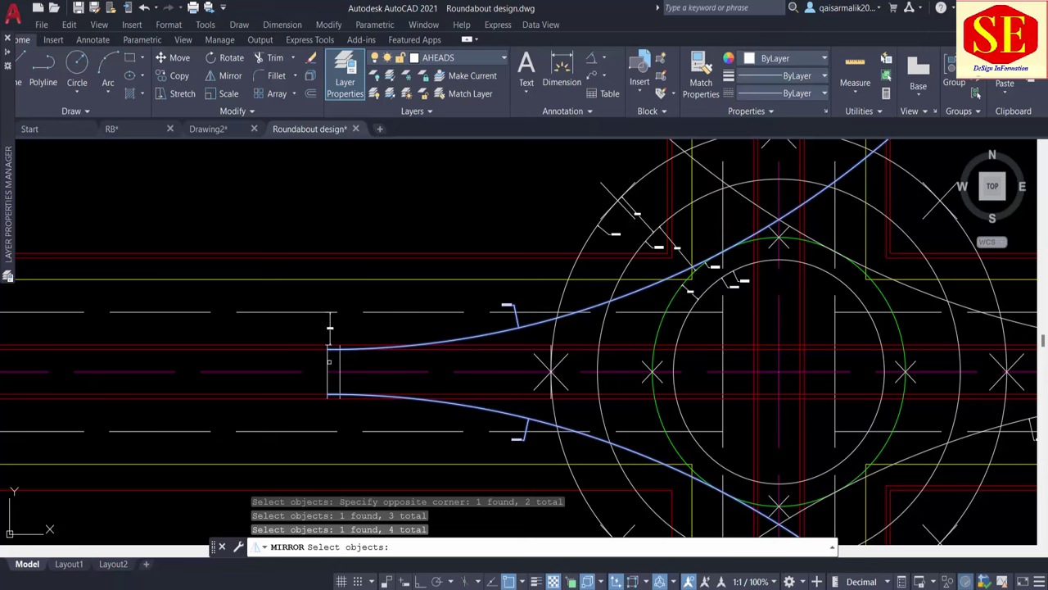
pyautogui.click(329, 361)
pyautogui.scroll(-4, 229, 335)
pyautogui.scroll(4, 635, 340)
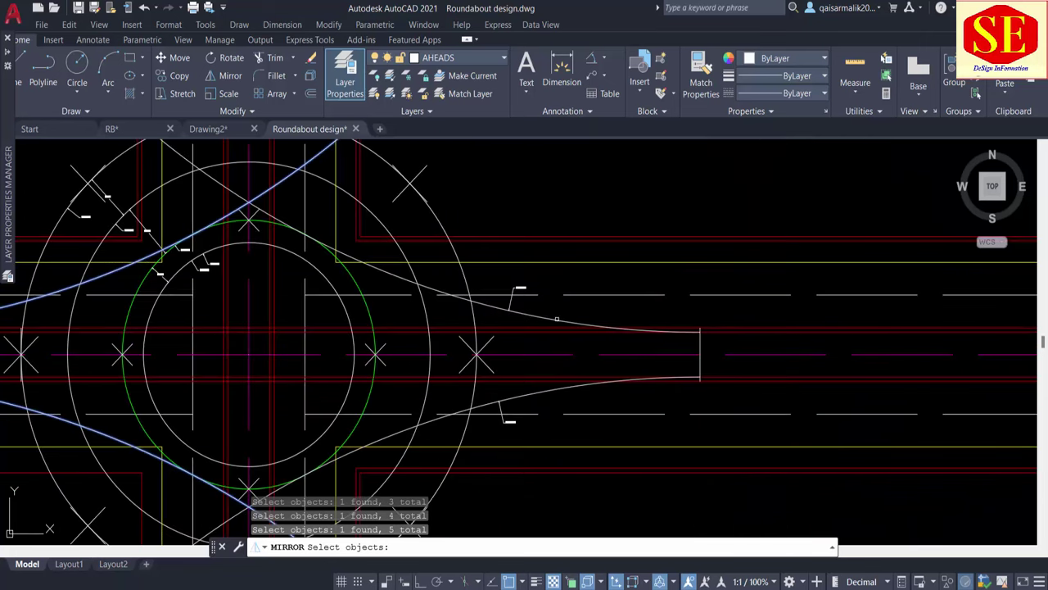
pyautogui.click(556, 319)
pyautogui.click(551, 390)
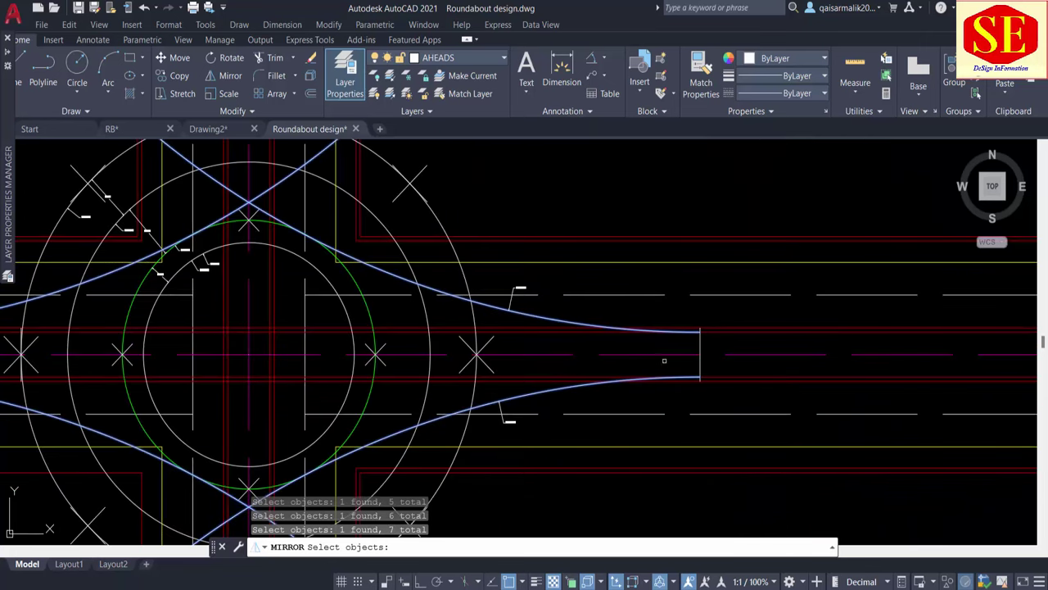
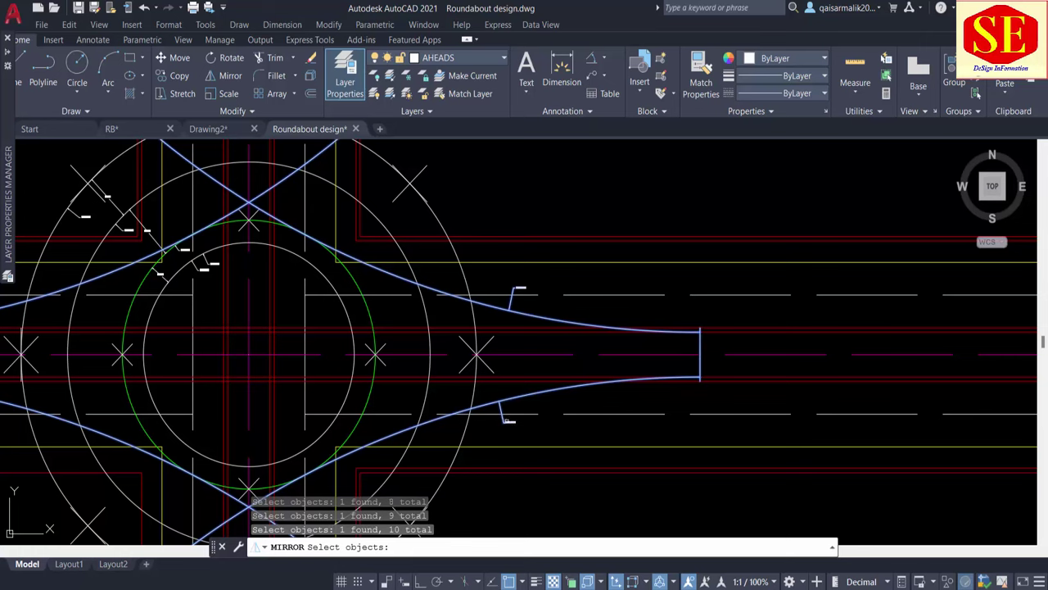
# Mirror the tick marks across the line from the roundabout centre to the upper-right node, keeping the originals.
pyautogui.scroll(-2, 612, 383)
pyautogui.press('Return')
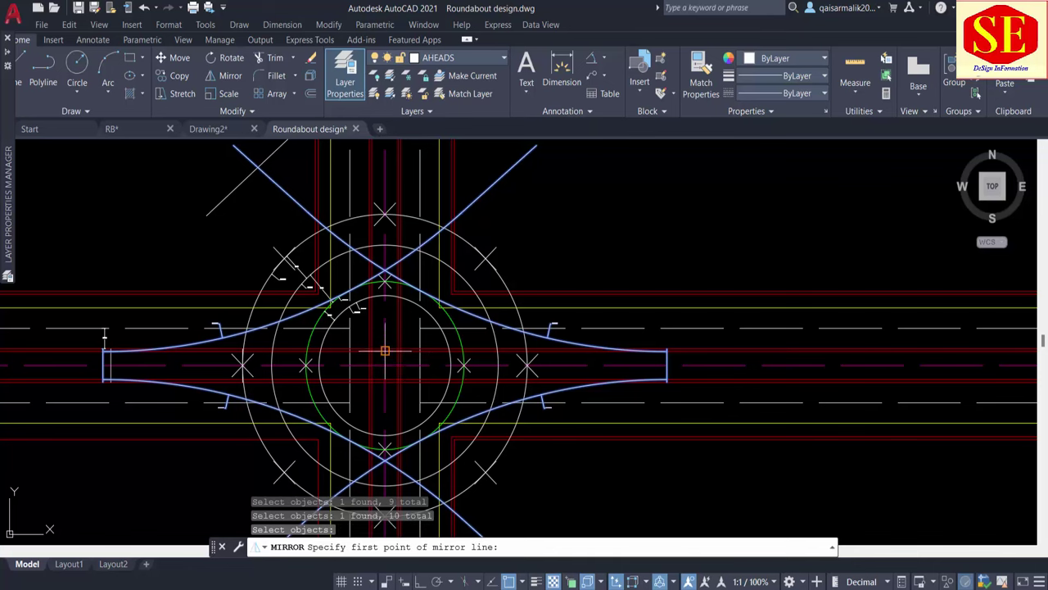
pyautogui.click(385, 364)
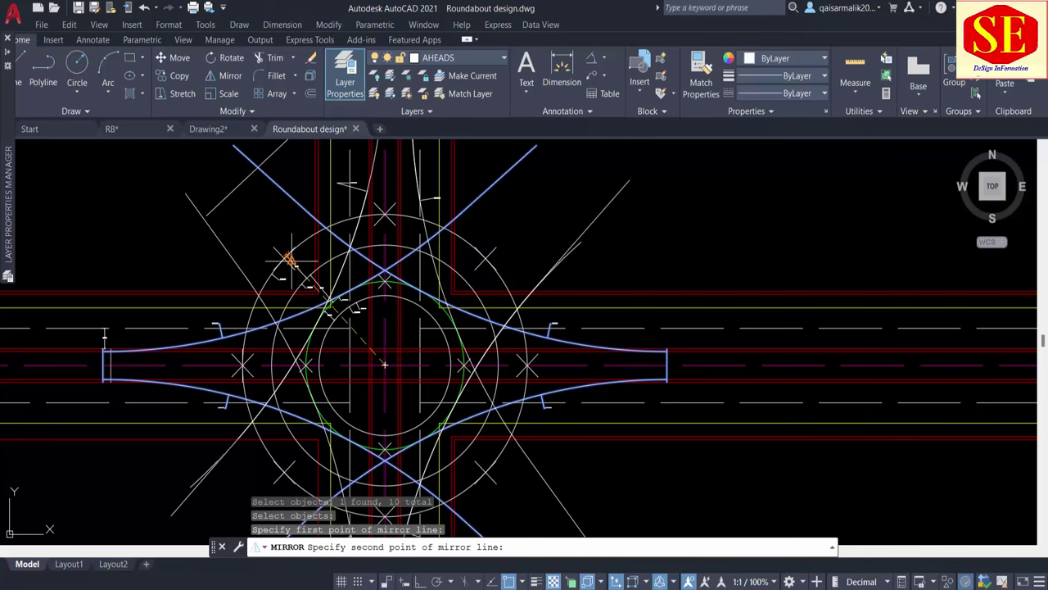
pyautogui.scroll(2, 285, 257)
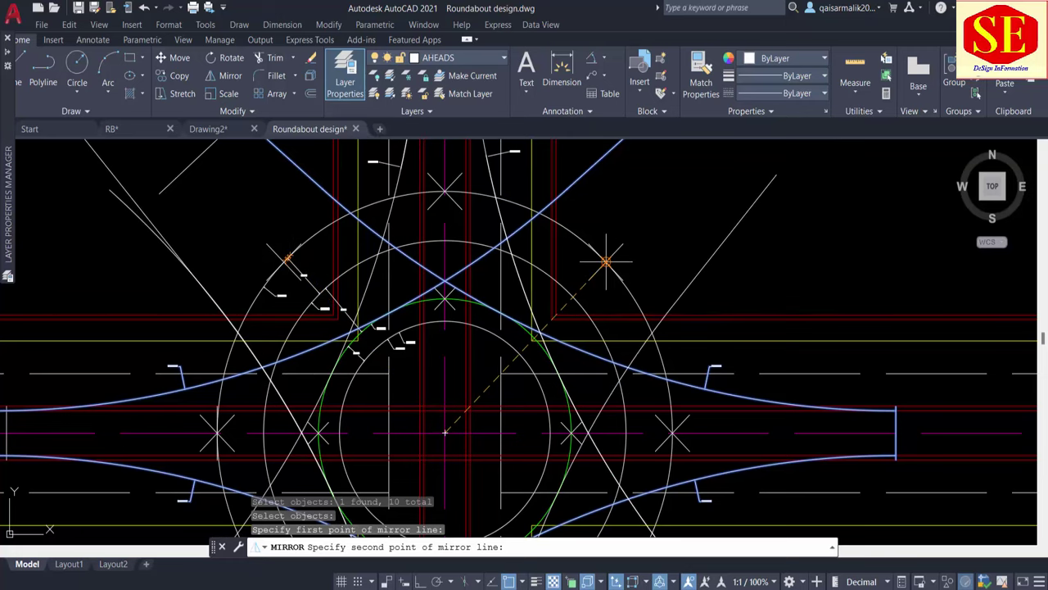
pyautogui.scroll(-3, 606, 261)
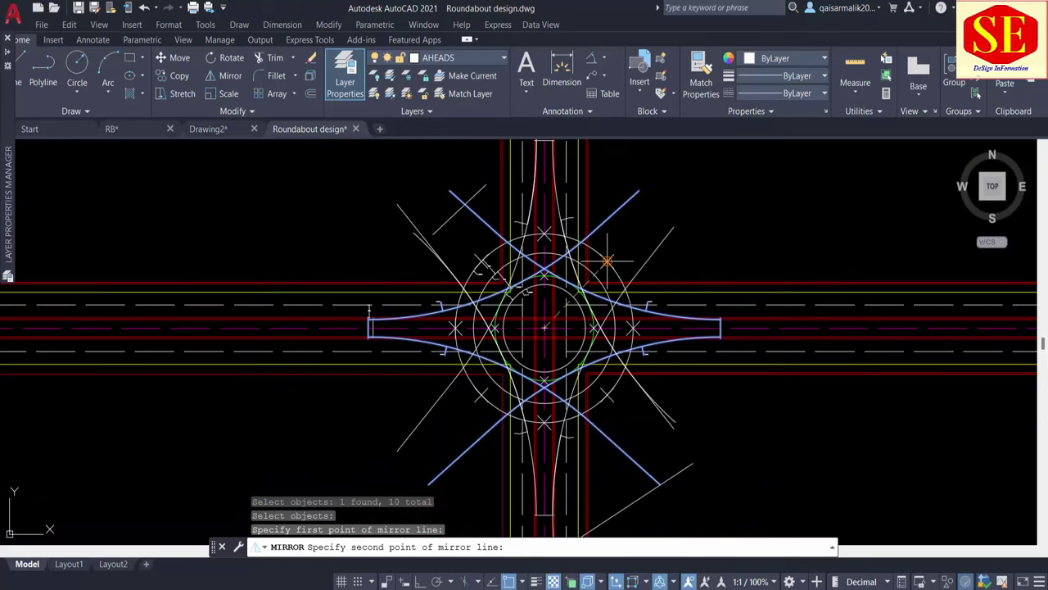
pyautogui.scroll(3, 607, 262)
pyautogui.scroll(1, 607, 262)
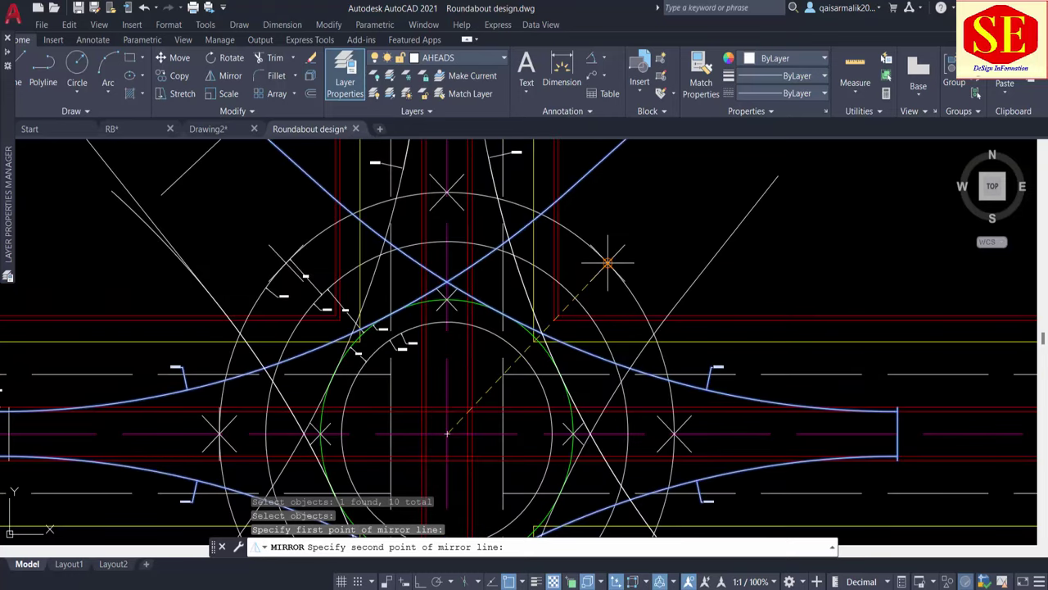
pyautogui.click(607, 262)
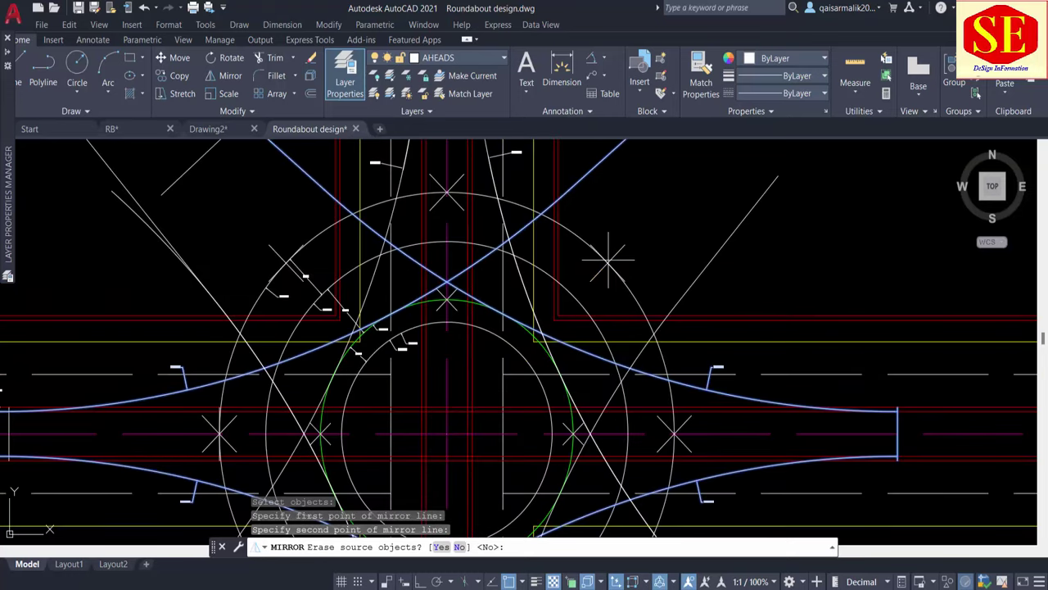
pyautogui.rightClick(607, 261)
pyautogui.click(626, 267)
pyautogui.scroll(-2, 573, 271)
pyautogui.moveTo(570, 248); pyautogui.dragTo(573, 281, button='middle')
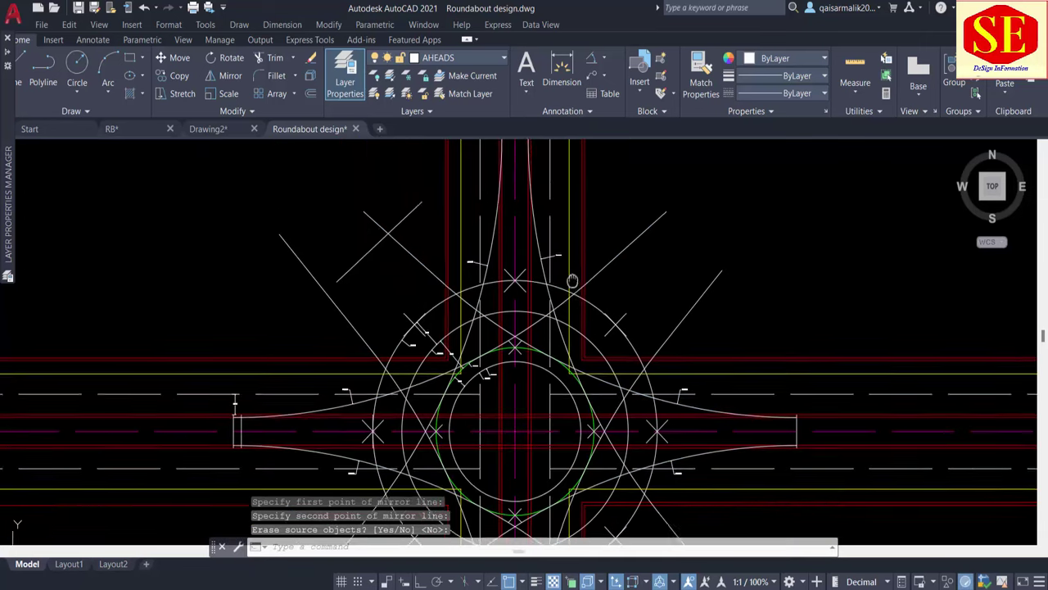
pyautogui.scroll(2, 569, 319)
pyautogui.scroll(1, 563, 299)
pyautogui.scroll(-1, 524, 260)
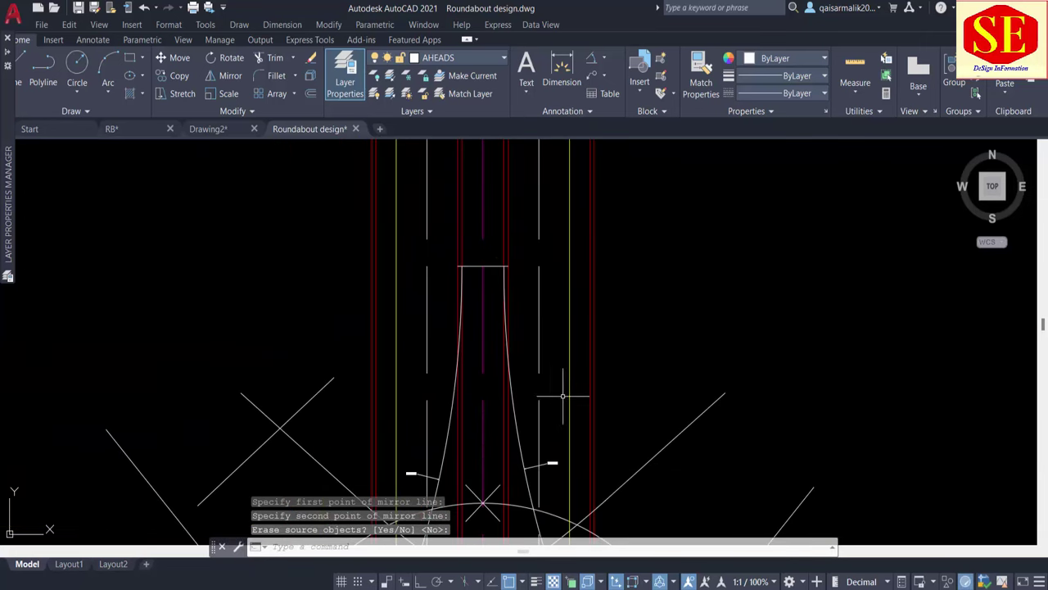
pyautogui.scroll(-2, 562, 397)
pyautogui.moveTo(567, 286); pyautogui.dragTo(568, 272, button='middle')
pyautogui.scroll(-2, 543, 297)
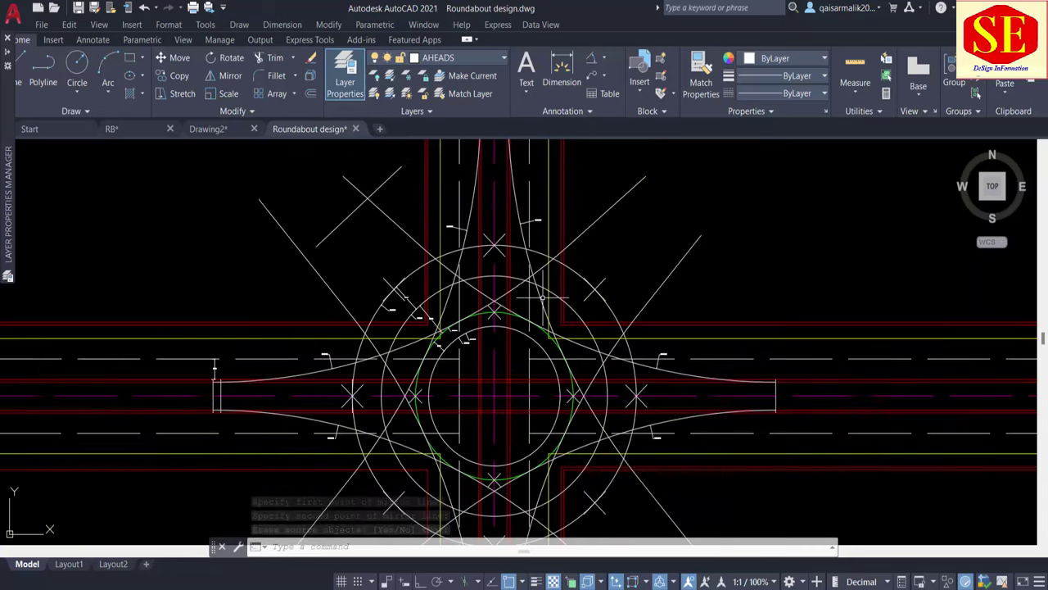
# Save the drawing, then EXTRIM the lines inside the roundabout's outer circle.
pyautogui.hotkey('ctrl', 's')
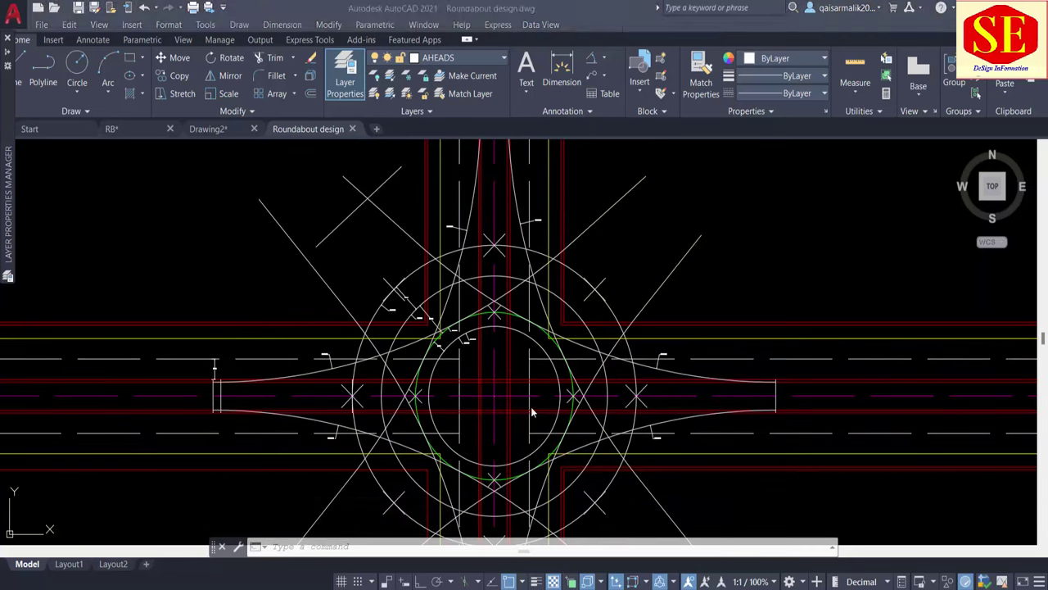
pyautogui.moveTo(523, 297); pyautogui.dragTo(597, 260, button='middle')
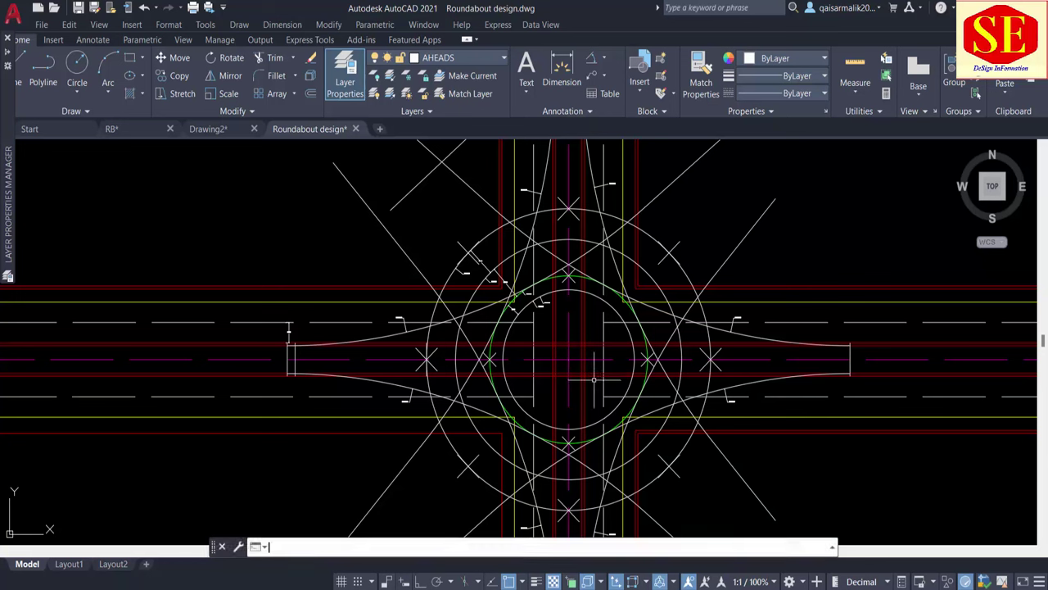
pyautogui.press('Escape')
pyautogui.press('Escape')
pyautogui.write('EXTRIM')
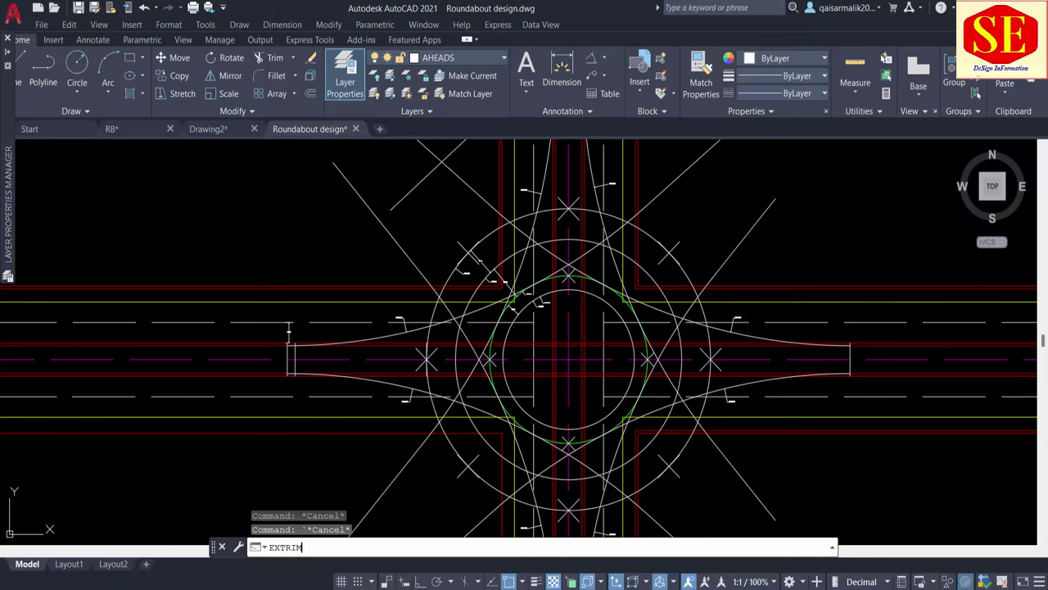
pyautogui.press('Return')
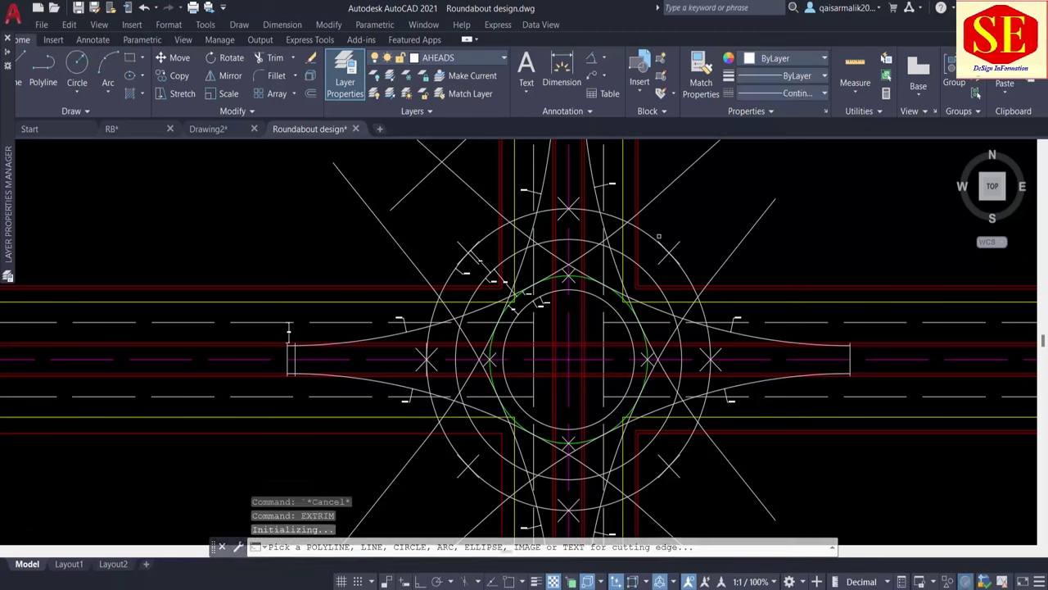
pyautogui.click(650, 235)
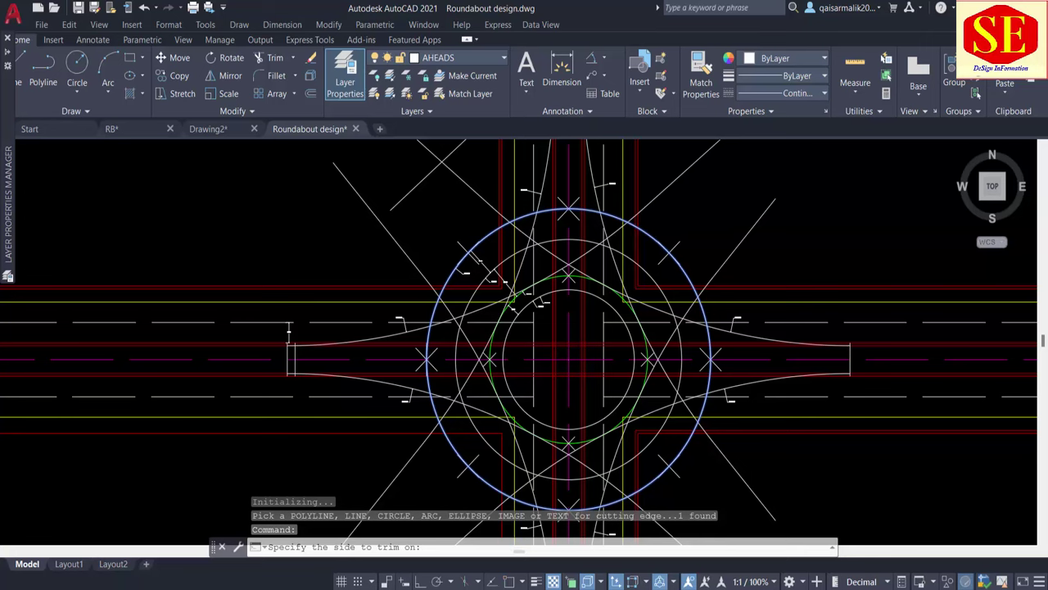
pyautogui.click(638, 271)
pyautogui.scroll(-1, 639, 271)
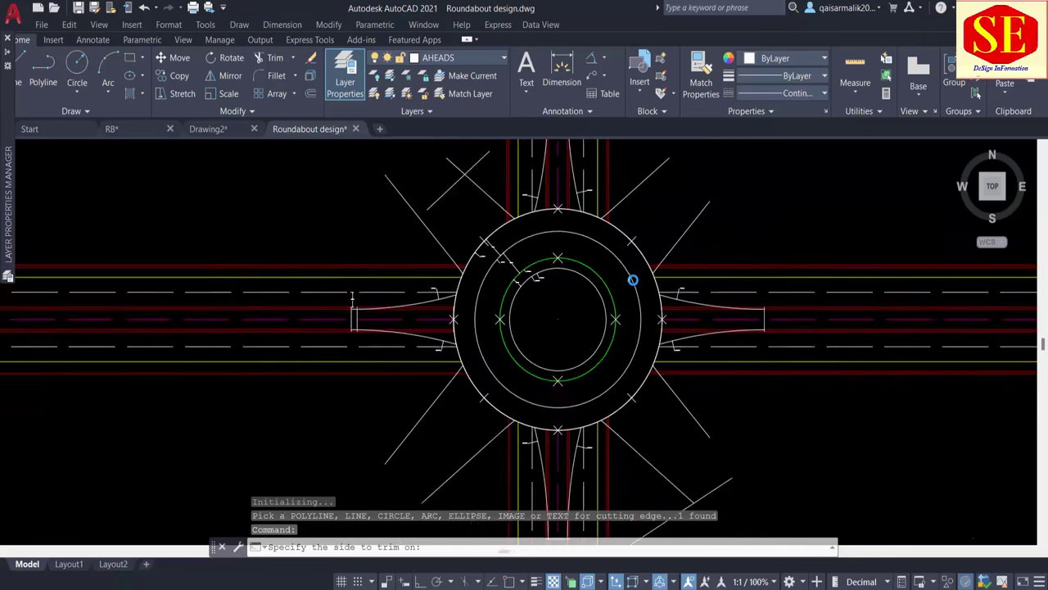
pyautogui.scroll(2, 633, 280)
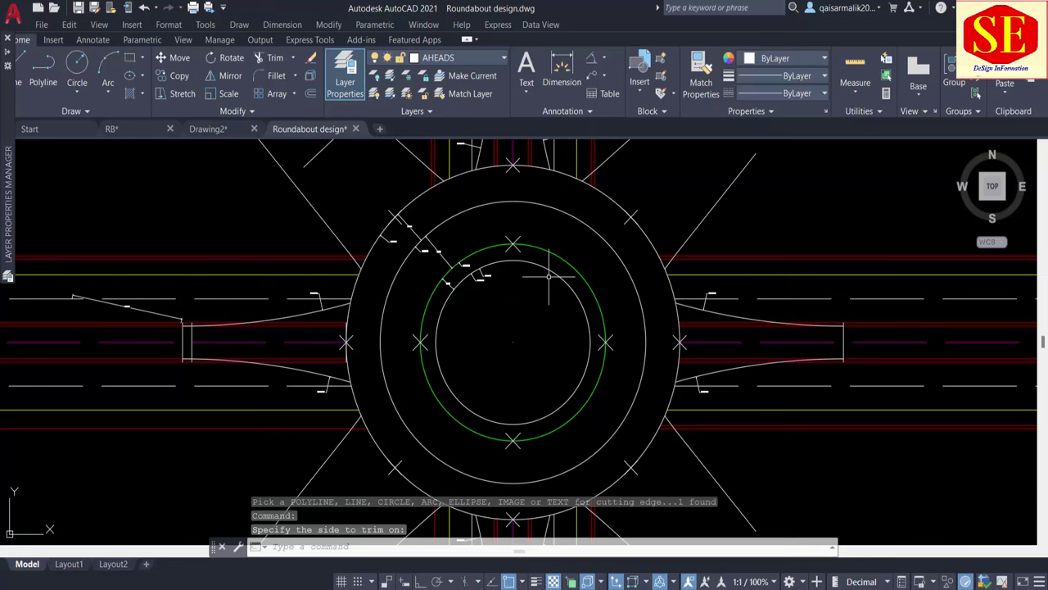
# Undo that trim and repeat EXTRIM on the outer circle to clear the lines inside it.
pyautogui.press('Escape')
pyautogui.write('u')
pyautogui.press('Return')
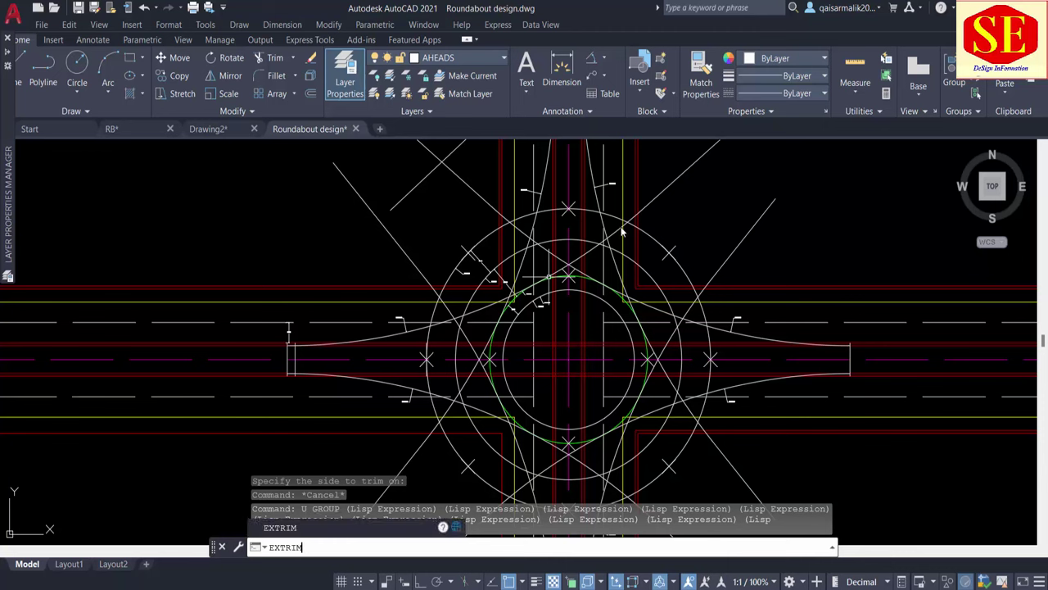
pyautogui.press('Return')
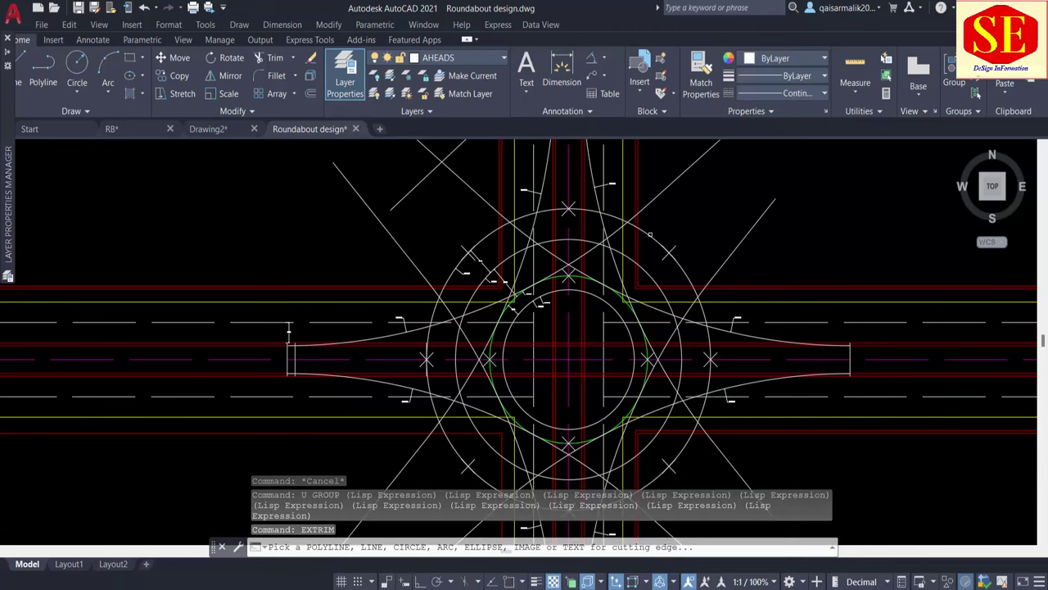
pyautogui.click(650, 235)
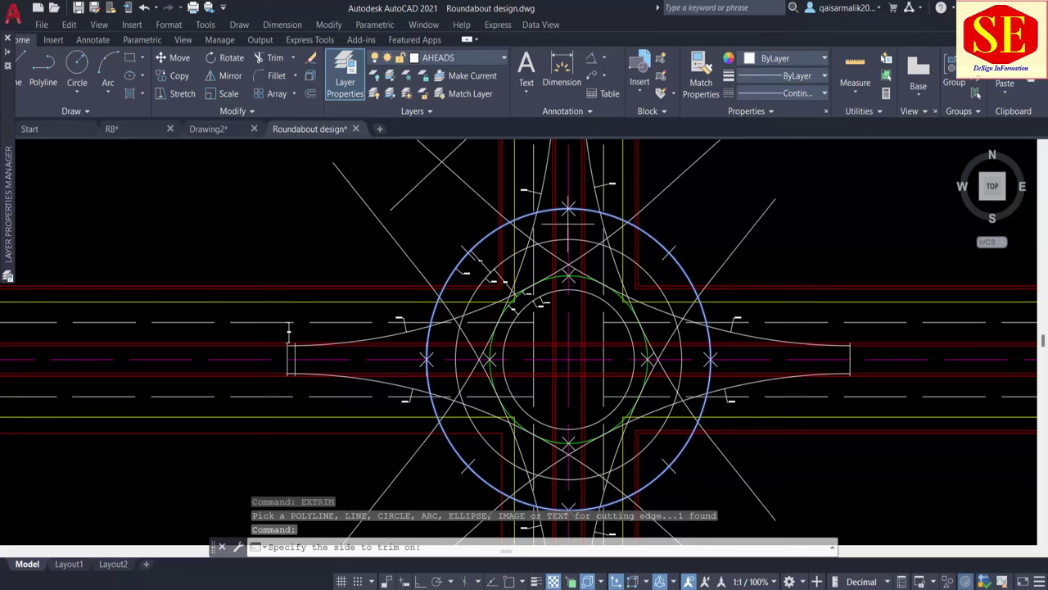
pyautogui.click(569, 358)
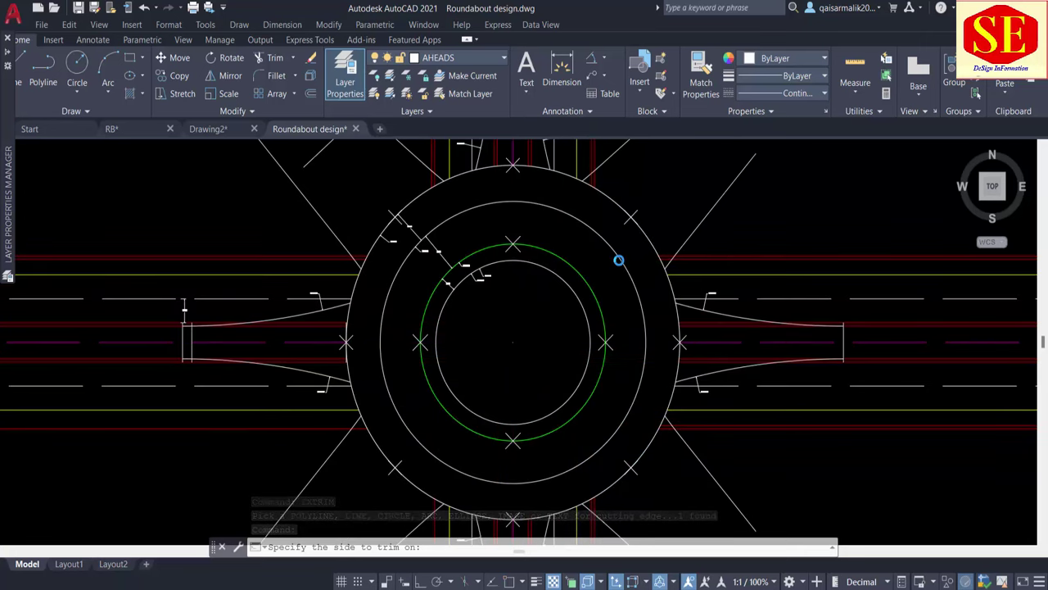
pyautogui.scroll(-1, 620, 257)
pyautogui.click(559, 267)
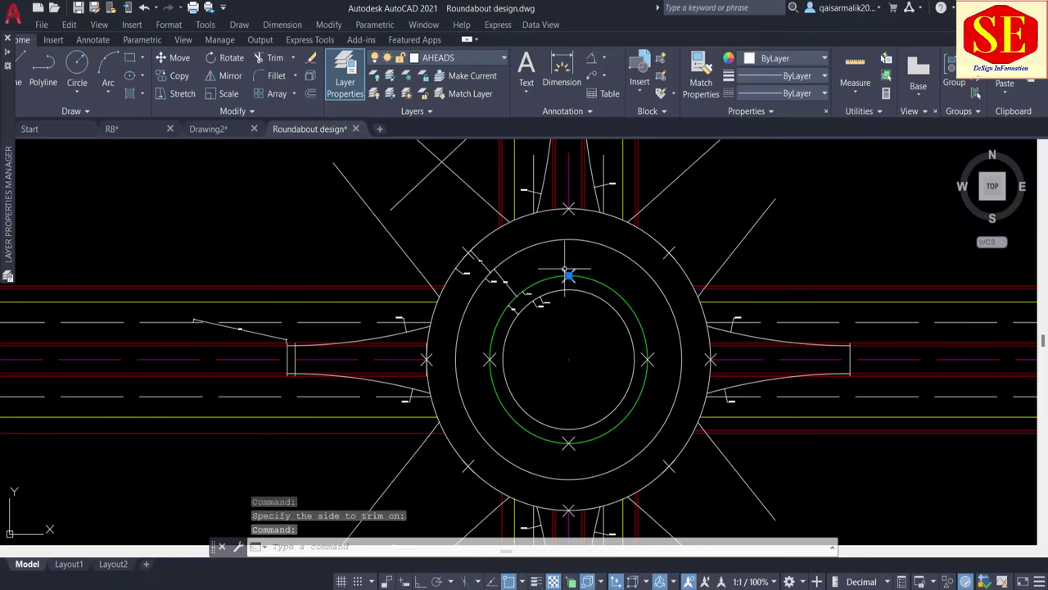
pyautogui.rightClick(568, 273)
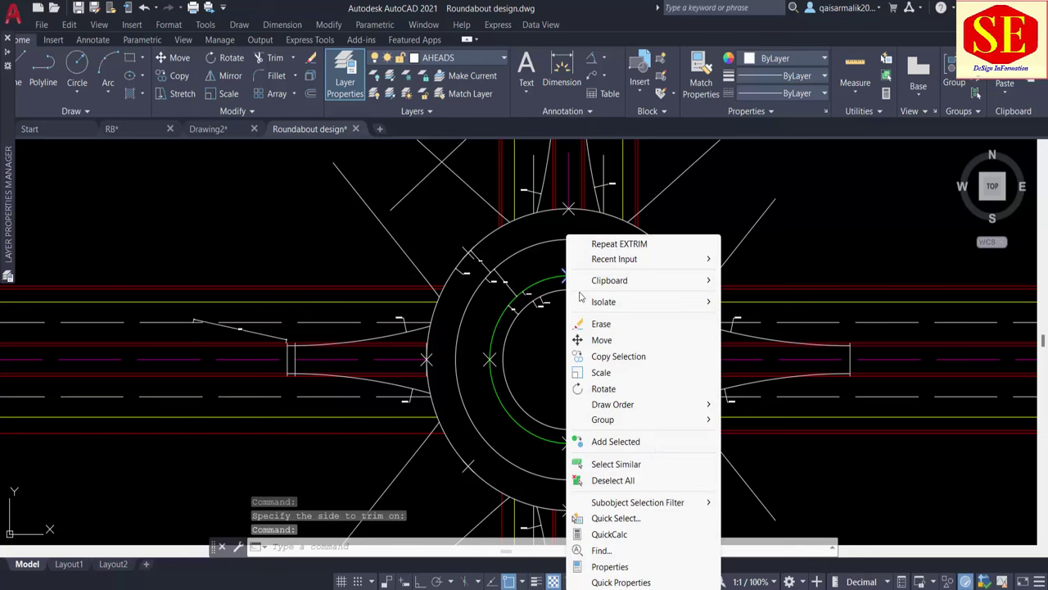
pyautogui.click(648, 464)
pyautogui.write('e')
pyautogui.press('Return')
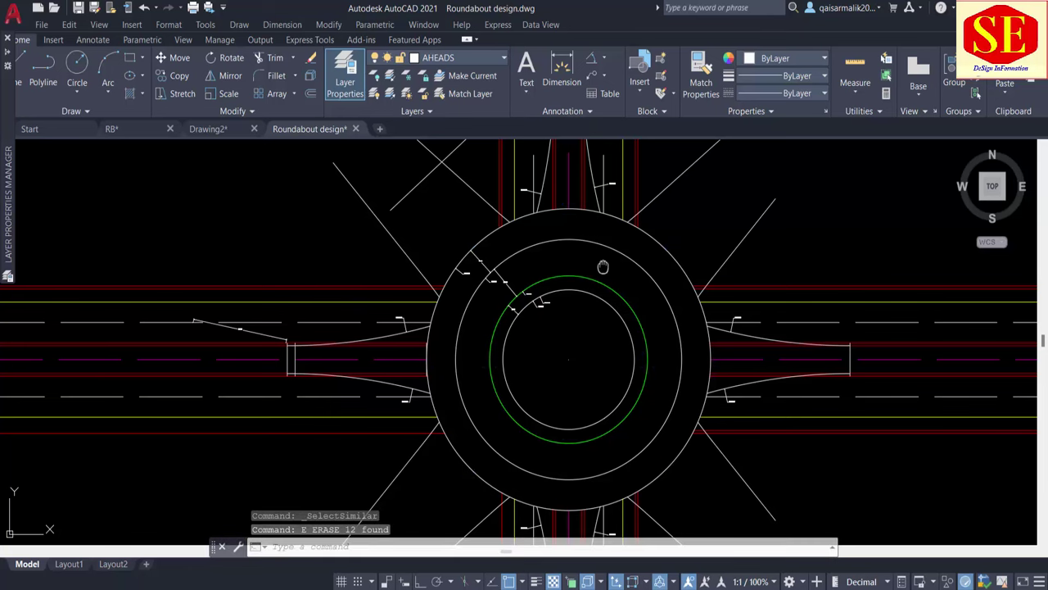
pyautogui.moveTo(602, 266); pyautogui.dragTo(605, 312, button='middle')
pyautogui.press('Escape')
pyautogui.click(663, 235)
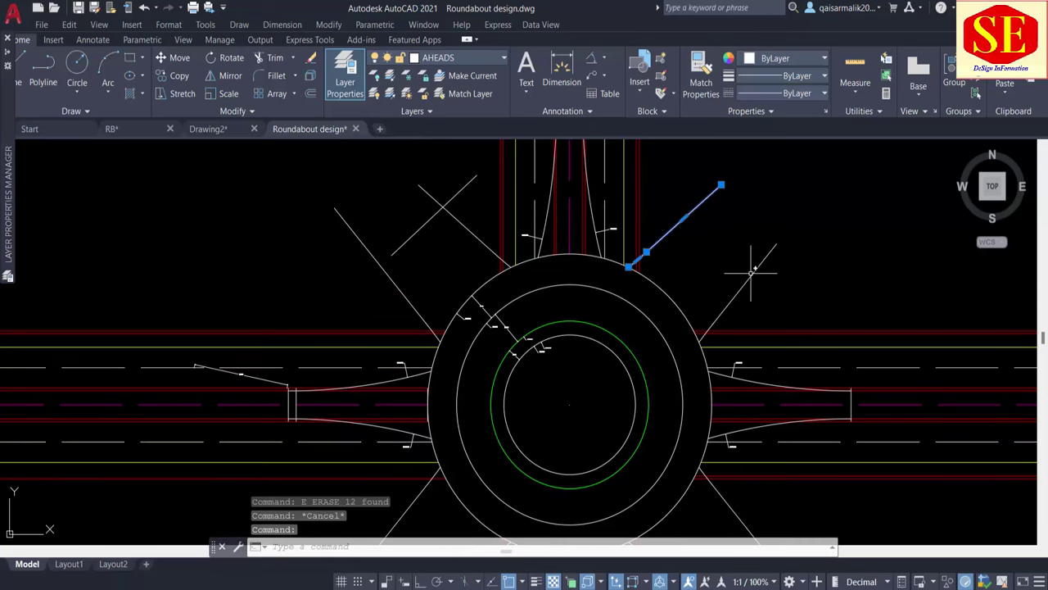
pyautogui.click(751, 269)
pyautogui.moveTo(726, 504); pyautogui.dragTo(755, 370, button='middle')
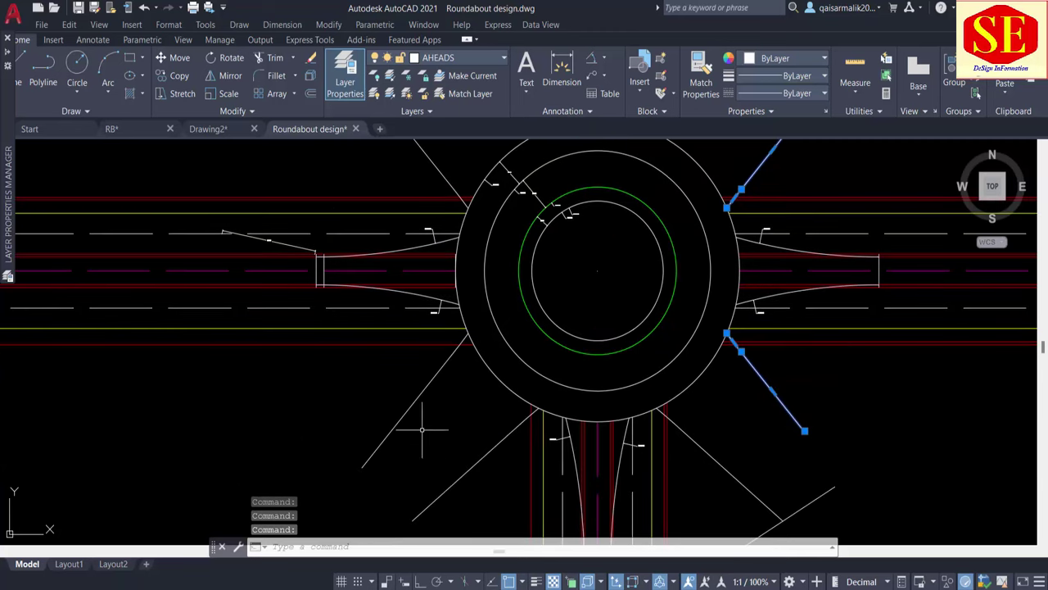
pyautogui.click(458, 479)
pyautogui.click(382, 407)
pyautogui.moveTo(815, 496); pyautogui.dragTo(788, 390, button='middle')
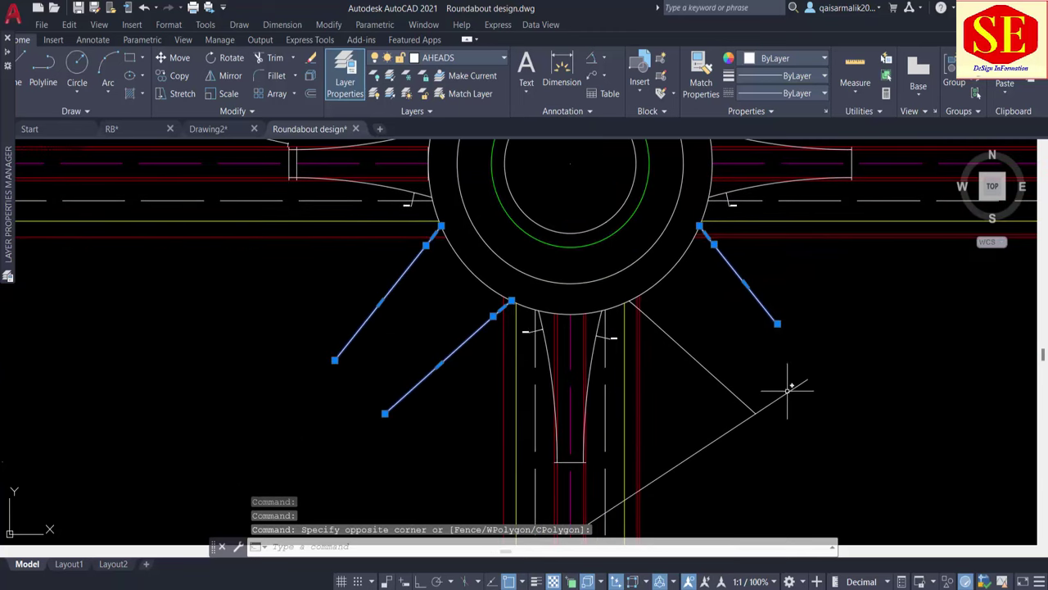
pyautogui.write('e')
pyautogui.press('Return')
pyautogui.scroll(-3, 655, 335)
pyautogui.moveTo(524, 131); pyautogui.dragTo(615, 238, button='middle')
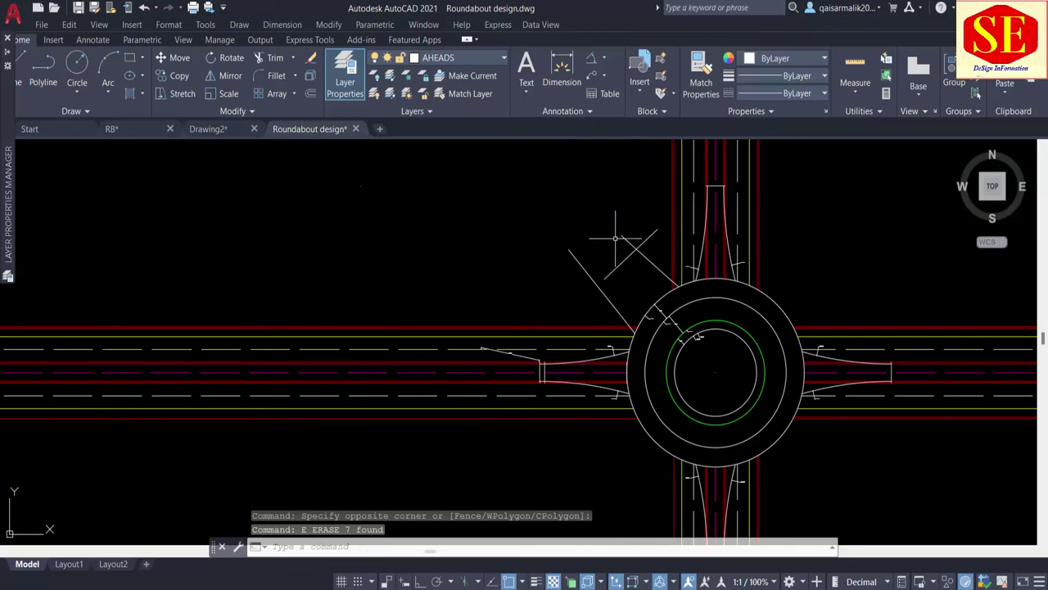
pyautogui.click(591, 273)
pyautogui.press('Return')
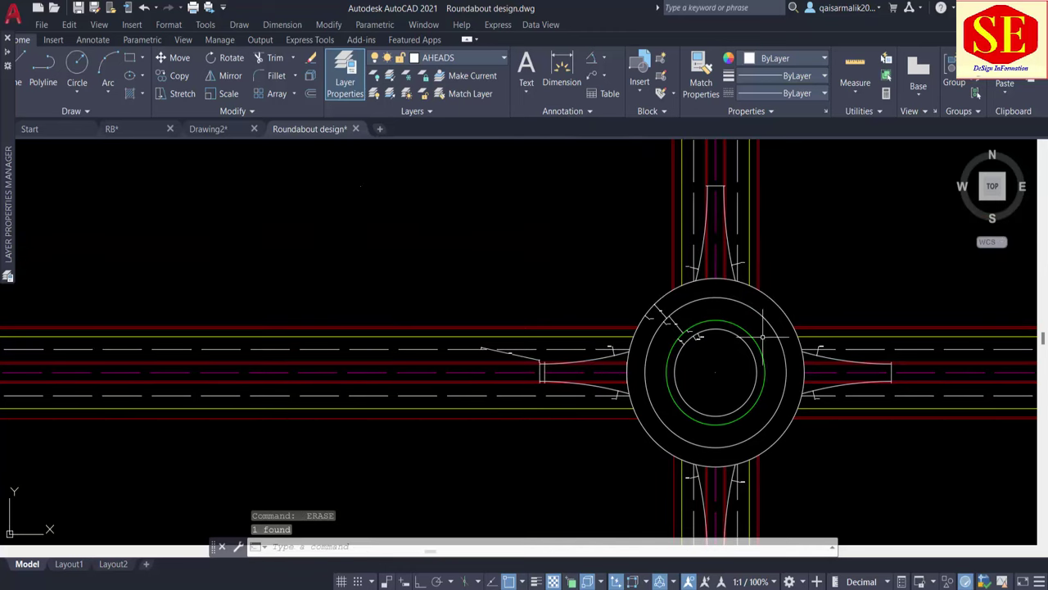
pyautogui.moveTo(734, 228); pyautogui.dragTo(729, 243, button='middle')
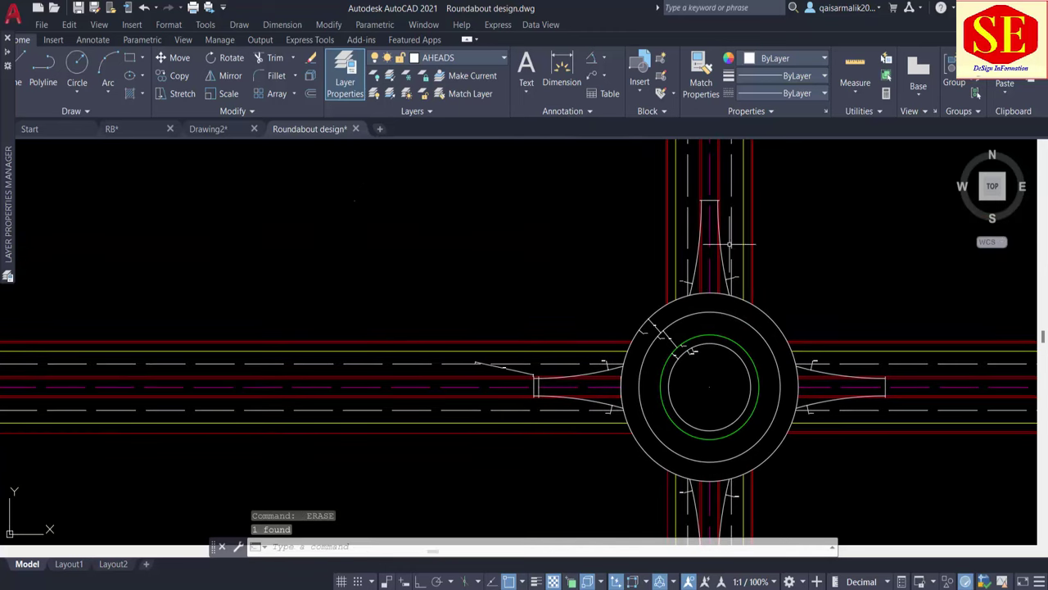
pyautogui.press('Escape')
pyautogui.press('Escape')
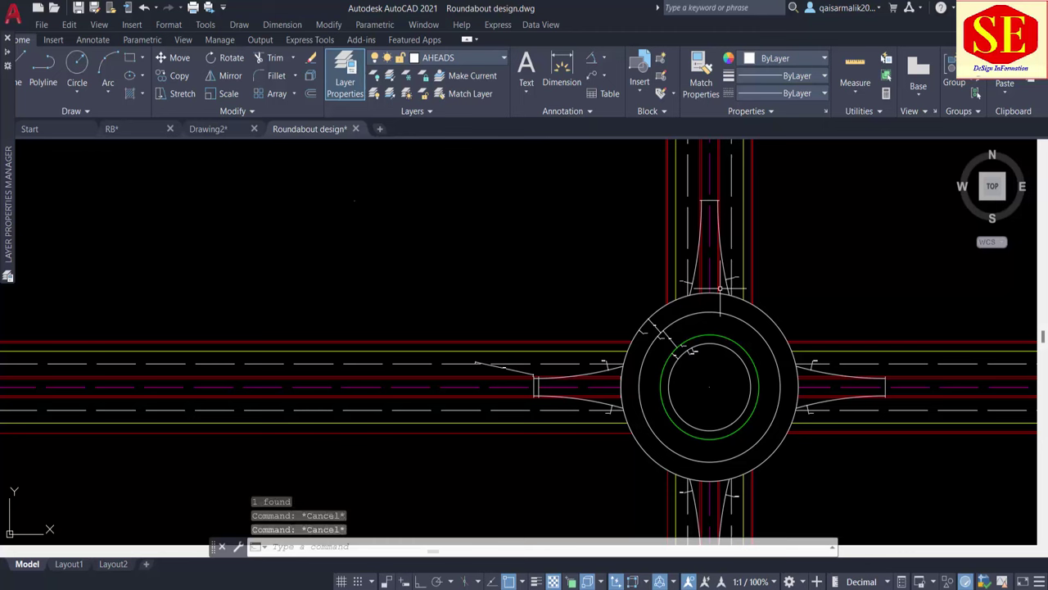
pyautogui.write('e')
pyautogui.press('Escape')
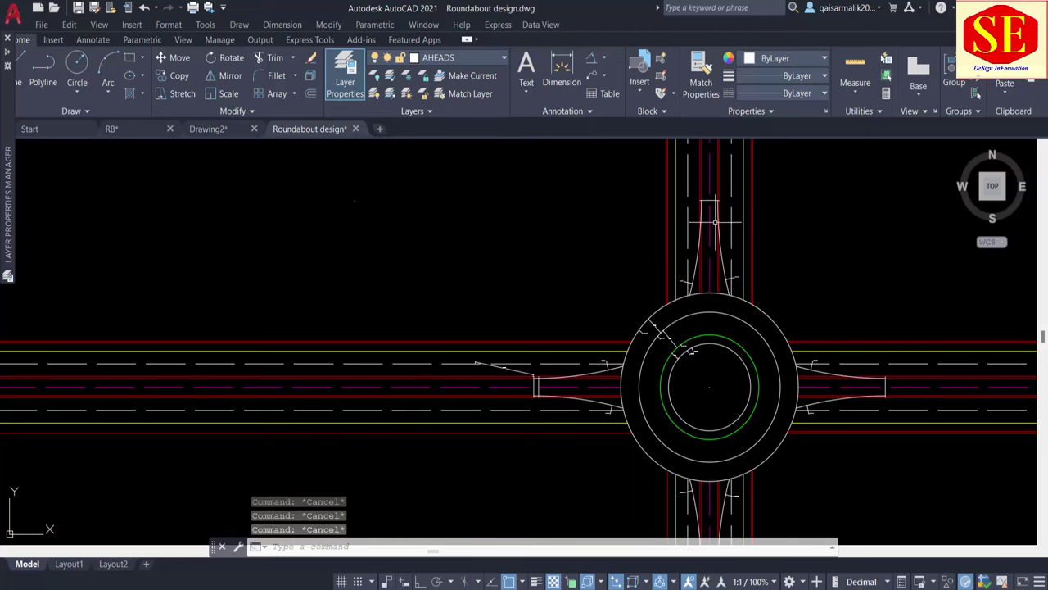
# Fence-trim the road lines crossing the north splitter island.
pyautogui.write('tr')
pyautogui.press('Return')
pyautogui.scroll(4, 702, 278)
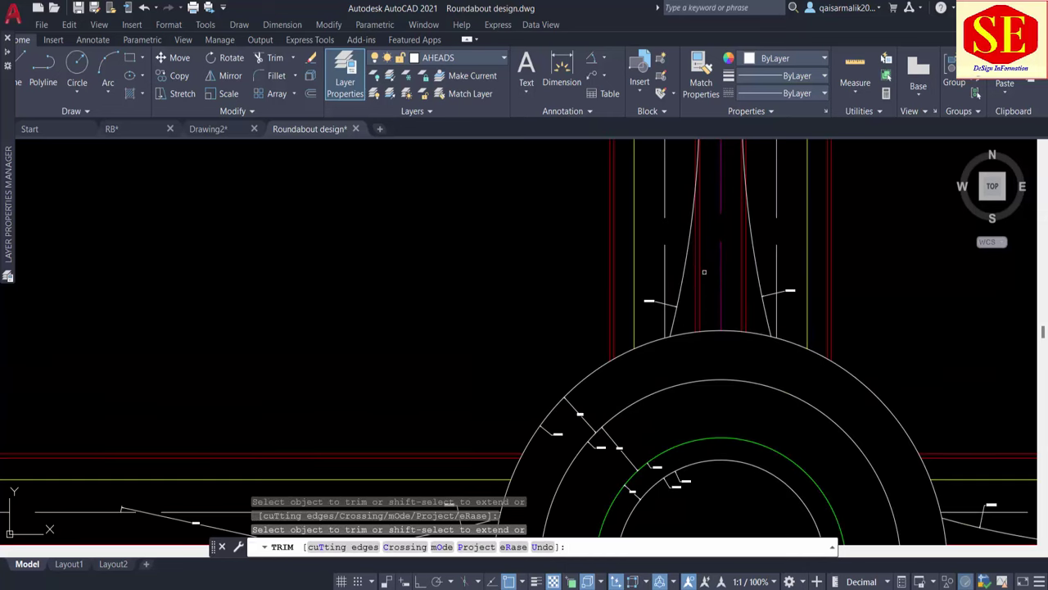
pyautogui.click(706, 276)
pyautogui.click(724, 286)
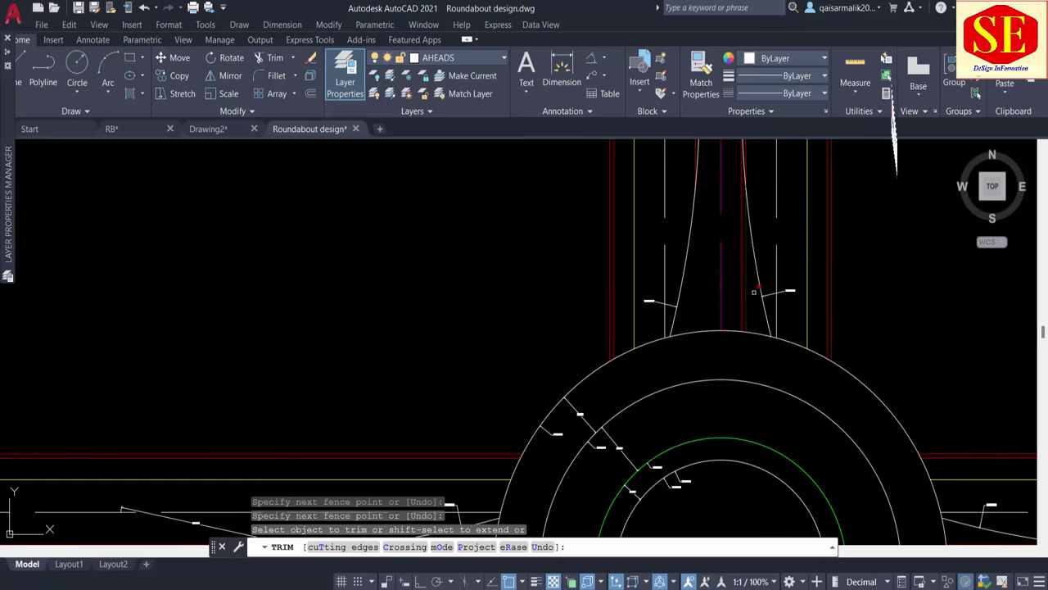
pyautogui.scroll(-5, 661, 299)
pyautogui.scroll(5, 692, 345)
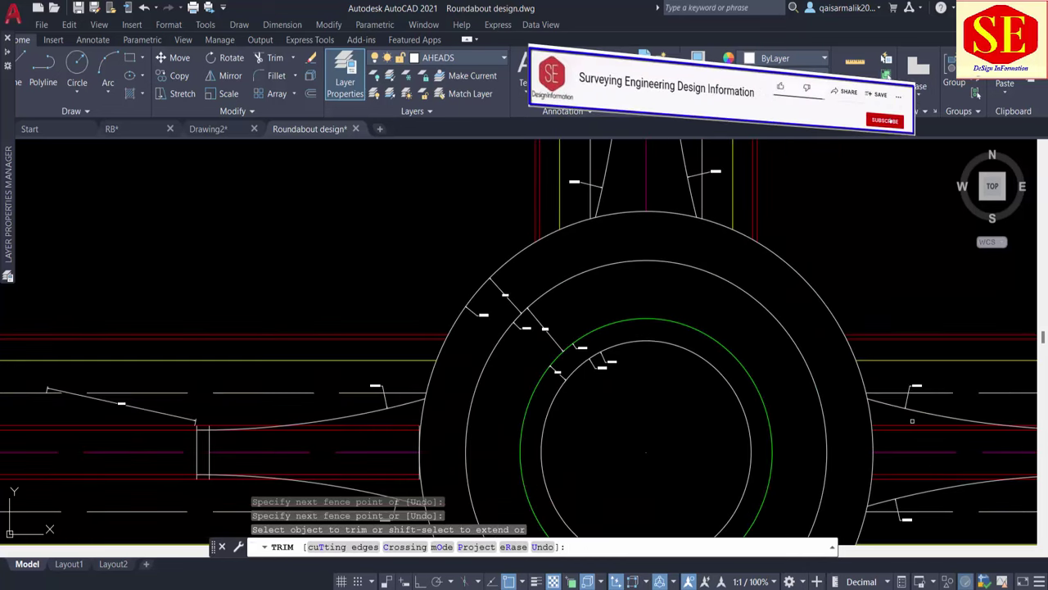
# Fence-trim the stray line pieces through the east and south splitter islands.
pyautogui.moveTo(906, 426); pyautogui.dragTo(815, 301, button='middle')
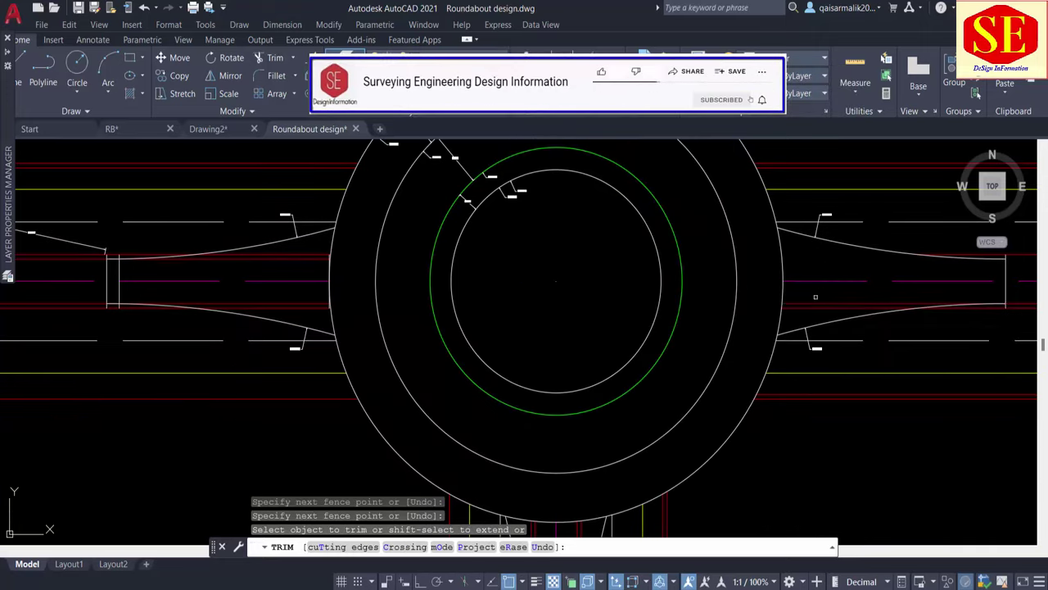
pyautogui.moveTo(815, 296); pyautogui.dragTo(802, 307)
pyautogui.moveTo(313, 293); pyautogui.dragTo(439, 276, button='middle')
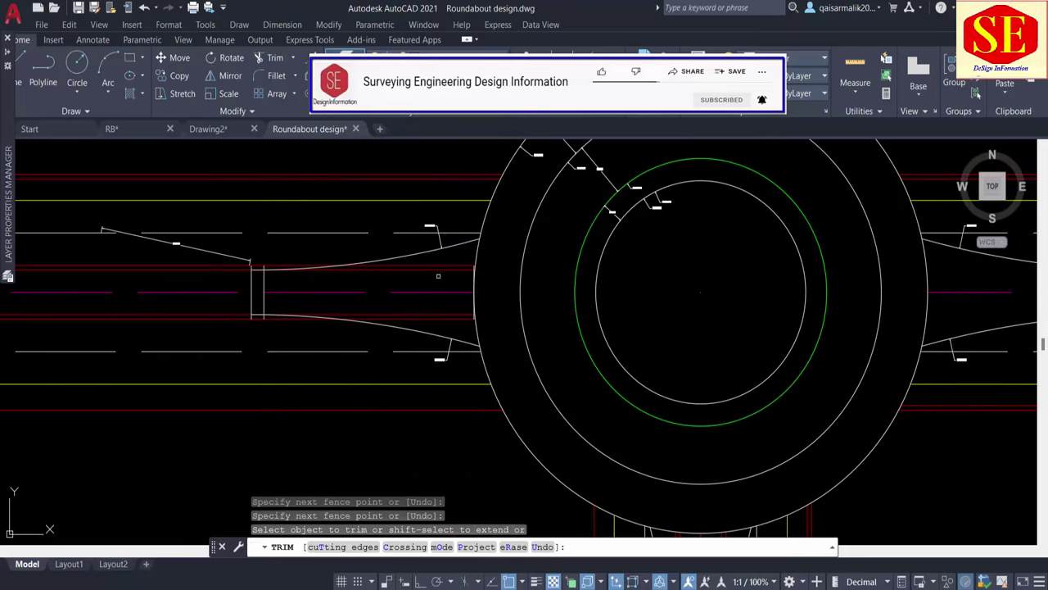
pyautogui.moveTo(438, 276); pyautogui.dragTo(443, 325)
pyautogui.moveTo(495, 318); pyautogui.dragTo(437, 125, button='middle')
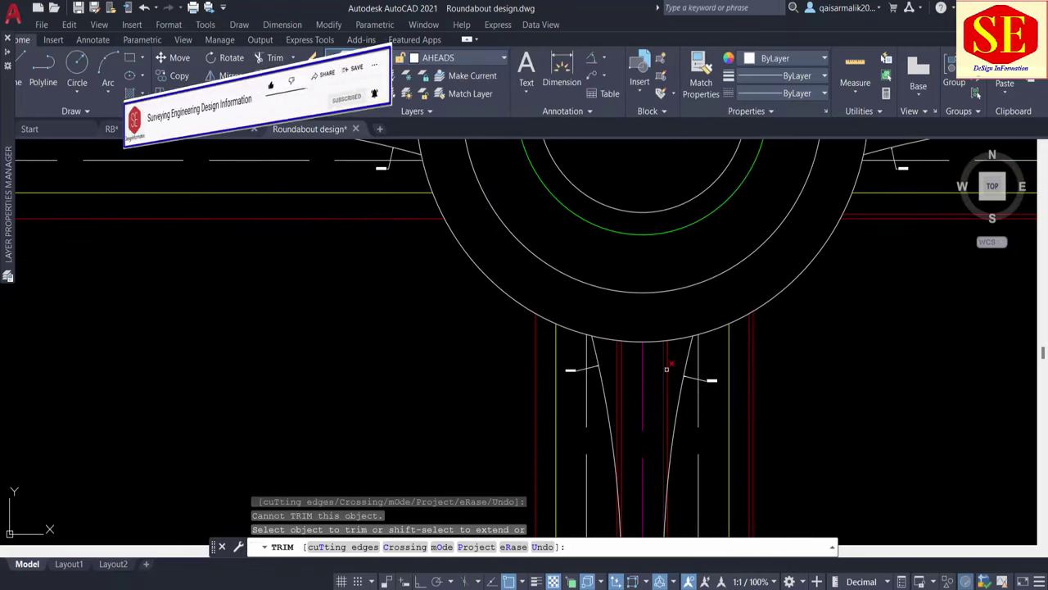
pyautogui.moveTo(666, 368); pyautogui.dragTo(611, 375)
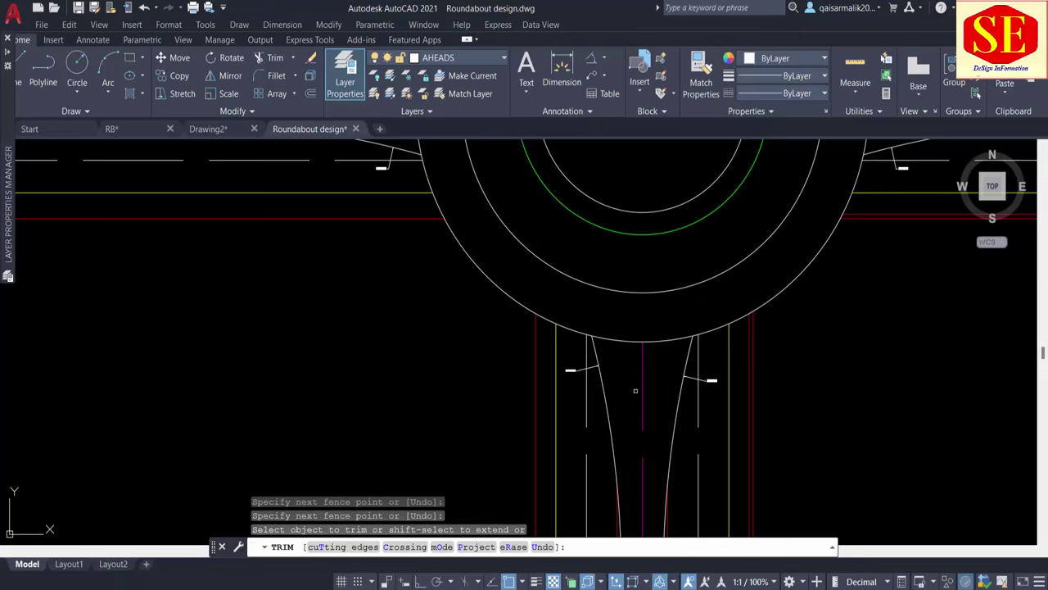
pyautogui.scroll(-4, 640, 417)
pyautogui.press('Escape')
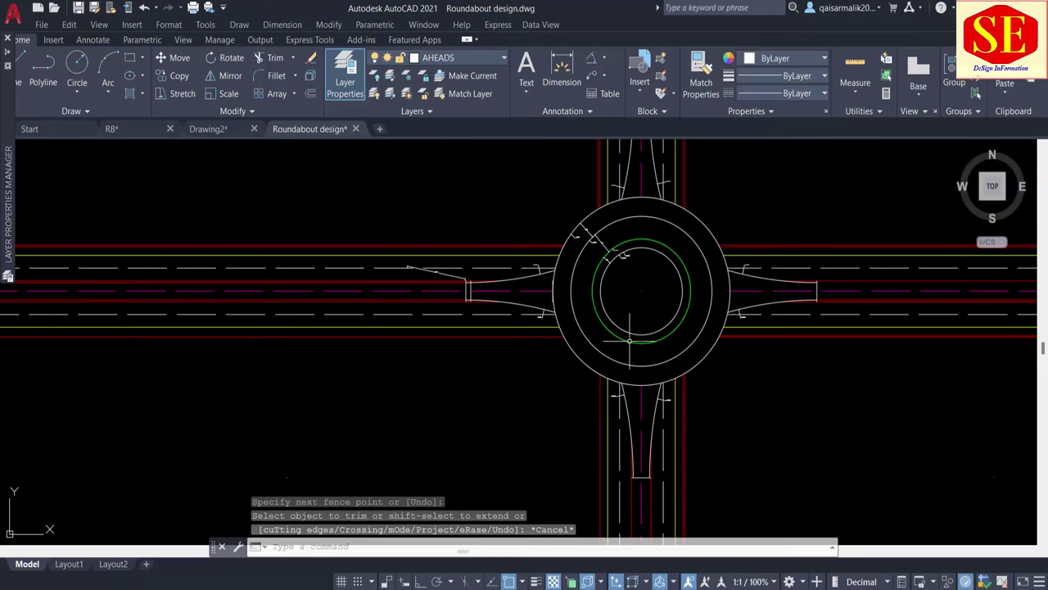
# Erase the extra vertical and slanted lines on the west arm.
pyautogui.scroll(4, 475, 296)
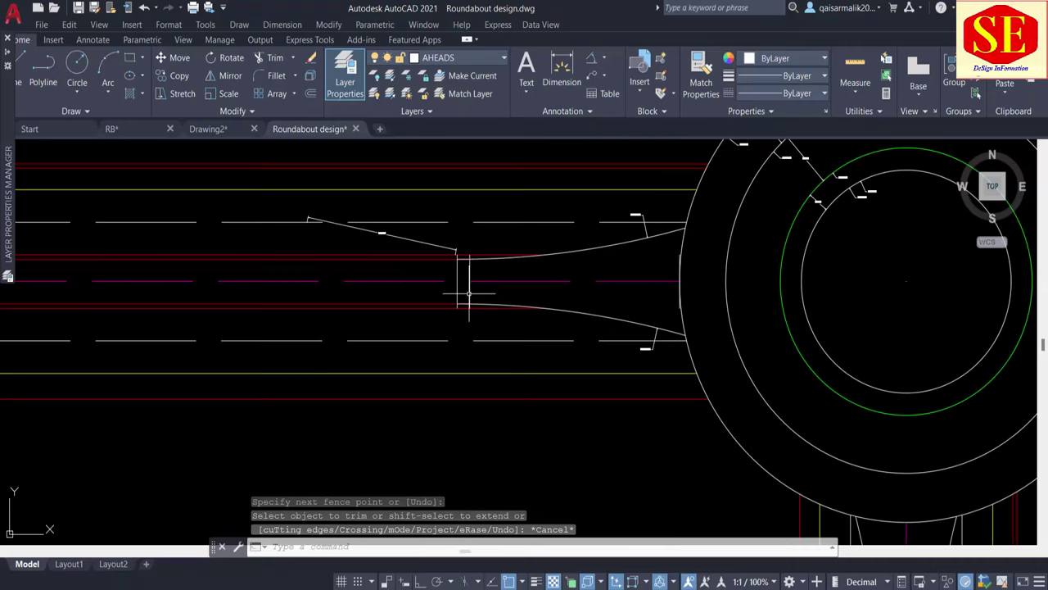
pyautogui.click(468, 279)
pyautogui.write('E')
pyautogui.press('Return')
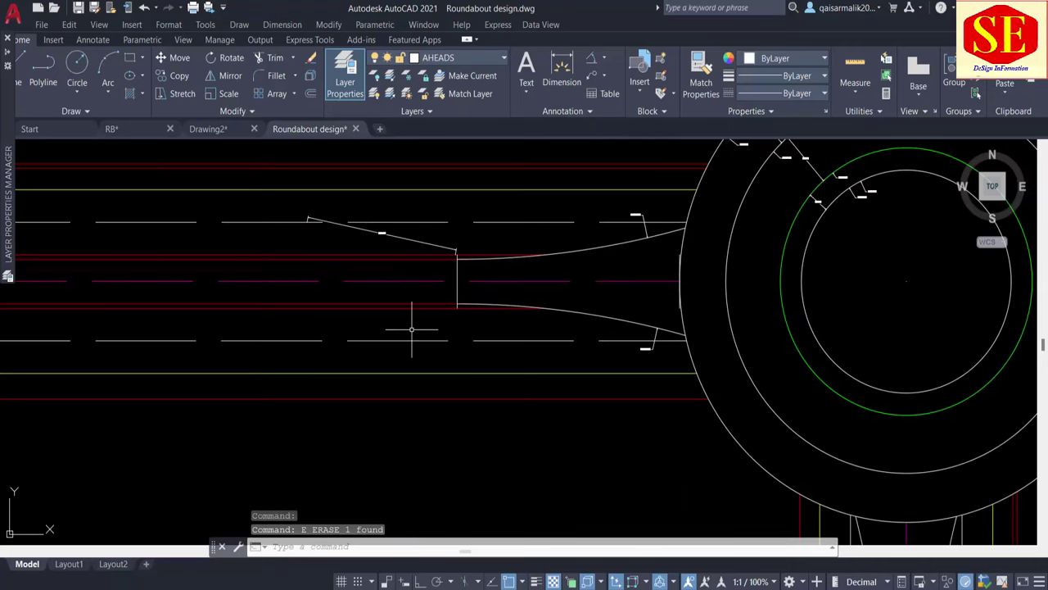
pyautogui.press('Return')
pyautogui.click(407, 238)
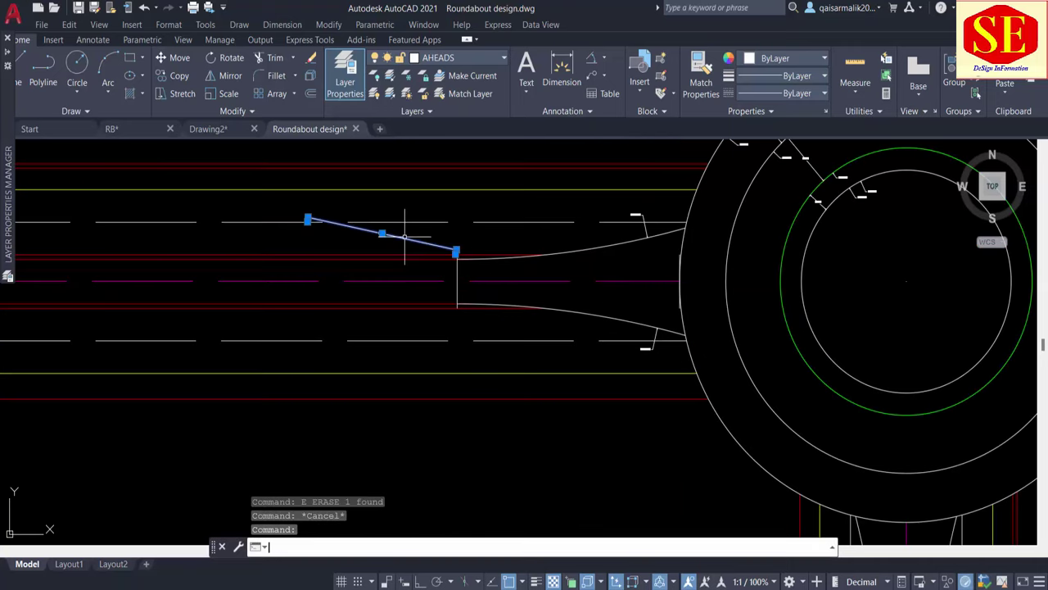
pyautogui.press('Return')
# Extend the west island cross line up and down to the road edge lines.
pyautogui.write('E')
pyautogui.press('Return')
pyautogui.click(457, 267)
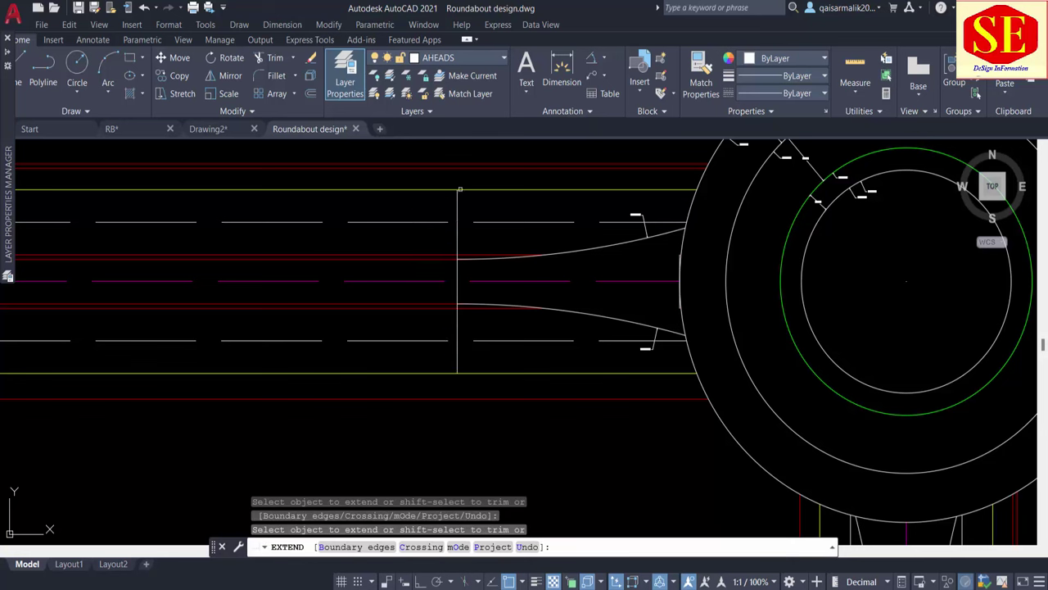
pyautogui.moveTo(460, 204); pyautogui.dragTo(453, 205)
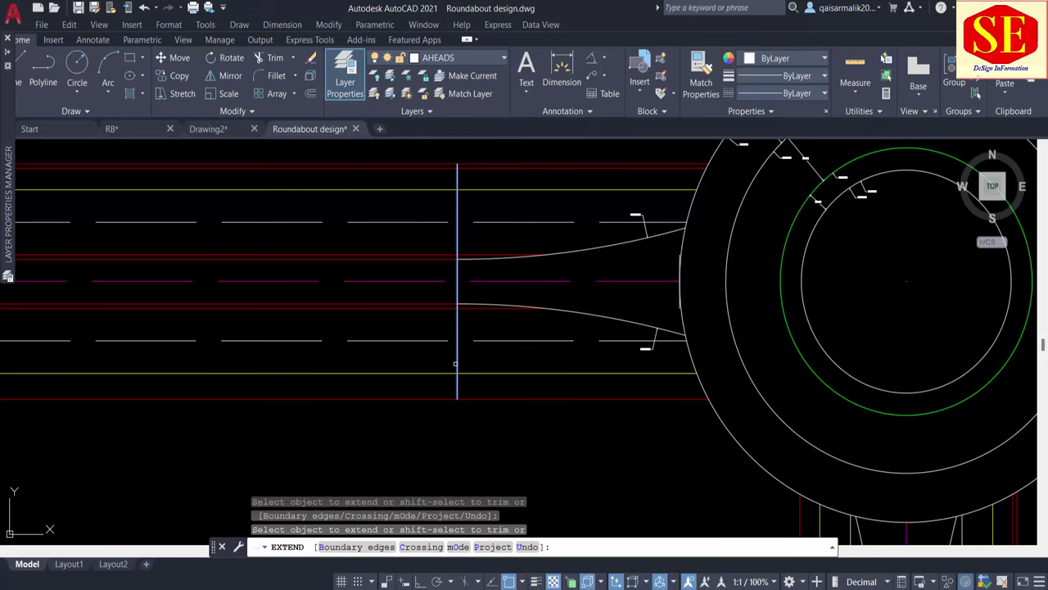
pyautogui.click(458, 362)
pyautogui.press('Return')
pyautogui.scroll(-5, 471, 362)
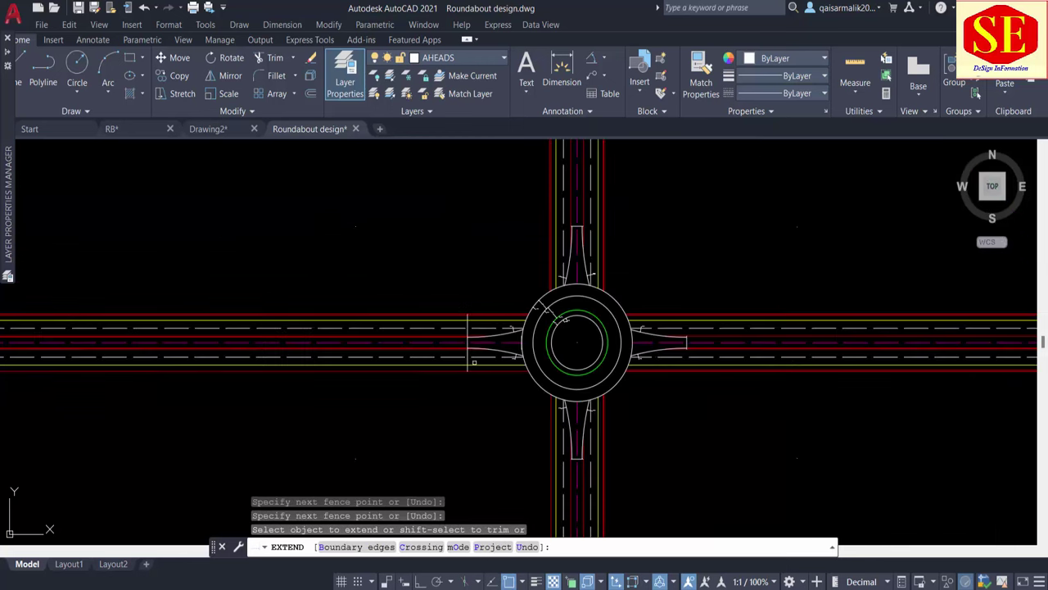
pyautogui.scroll(2, 665, 360)
pyautogui.scroll(4, 680, 358)
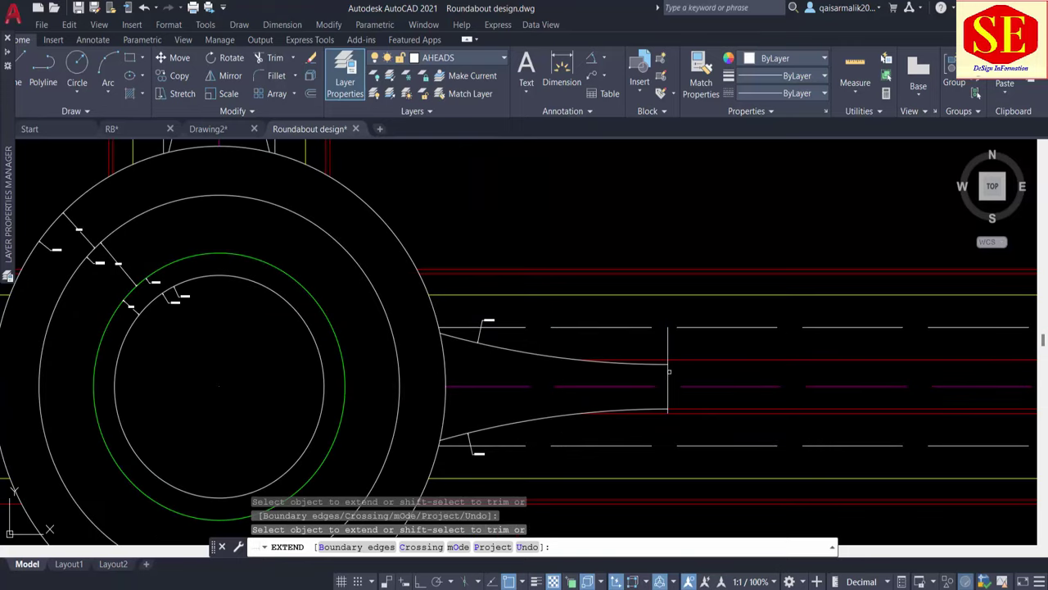
# Extend the east cross line and the south island tip line across the full road width.
pyautogui.click(669, 360)
pyautogui.click(666, 387)
pyautogui.scroll(-3, 673, 423)
pyautogui.scroll(5, 459, 364)
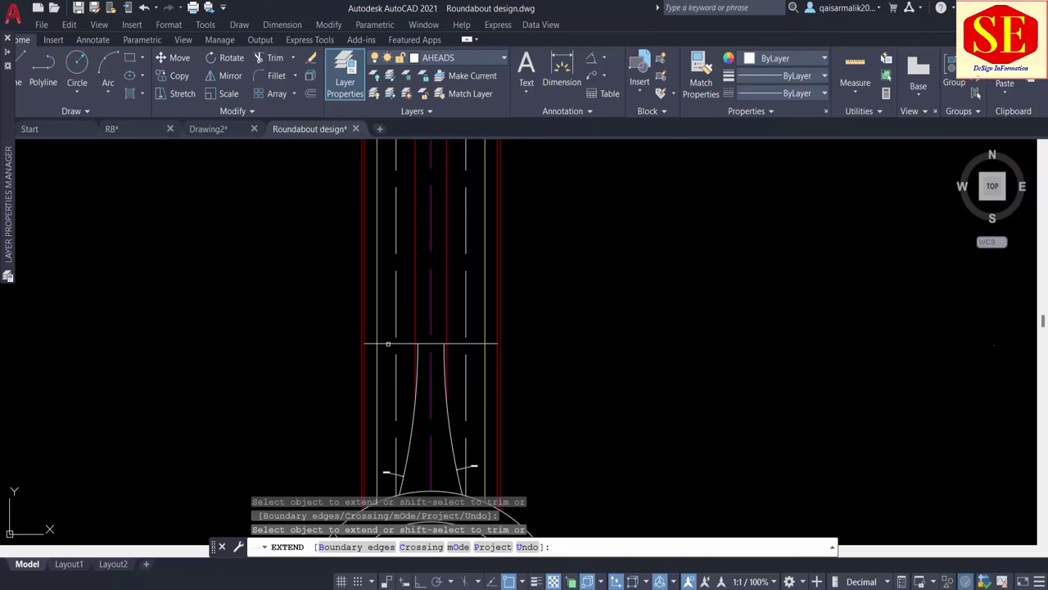
pyautogui.scroll(-3, 578, 213)
pyautogui.scroll(5, 537, 352)
pyautogui.scroll(5, 537, 352)
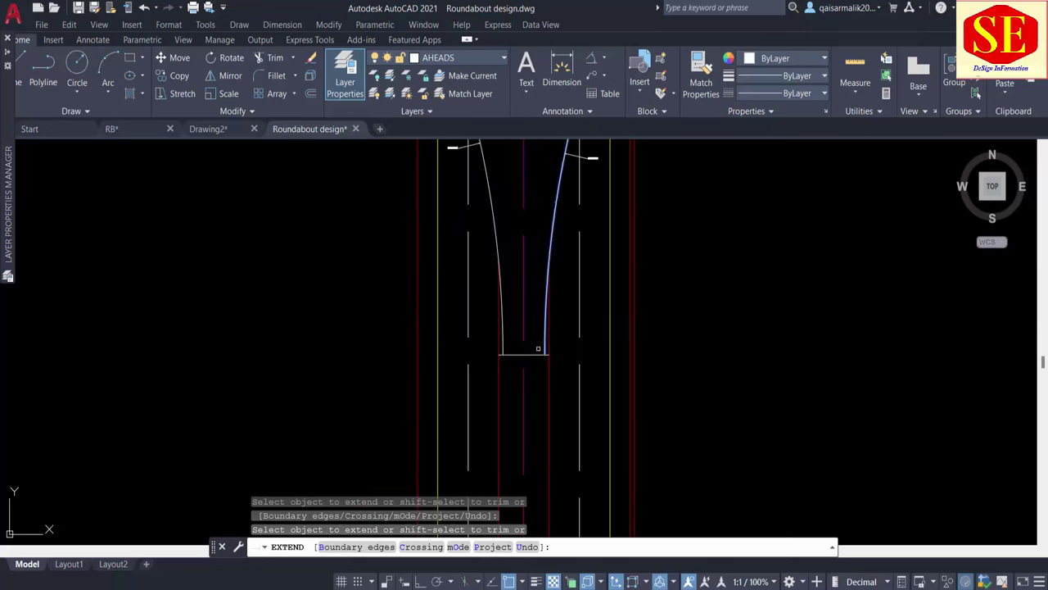
pyautogui.click(535, 357)
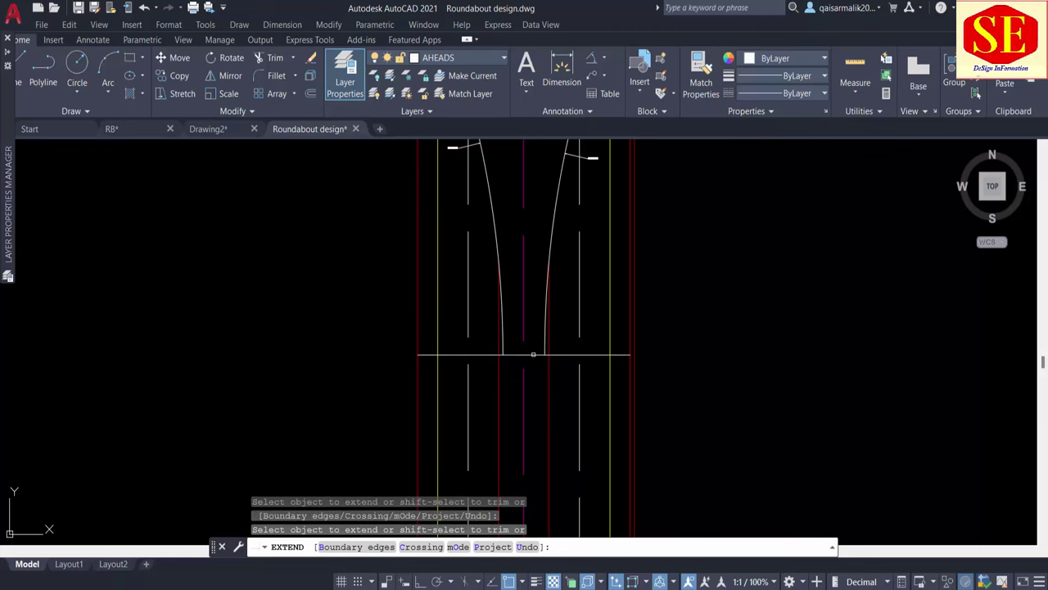
pyautogui.scroll(-5, 533, 353)
# Trim the line segments on the west approach left of the roundabout.
pyautogui.press('Escape')
pyautogui.write('tr')
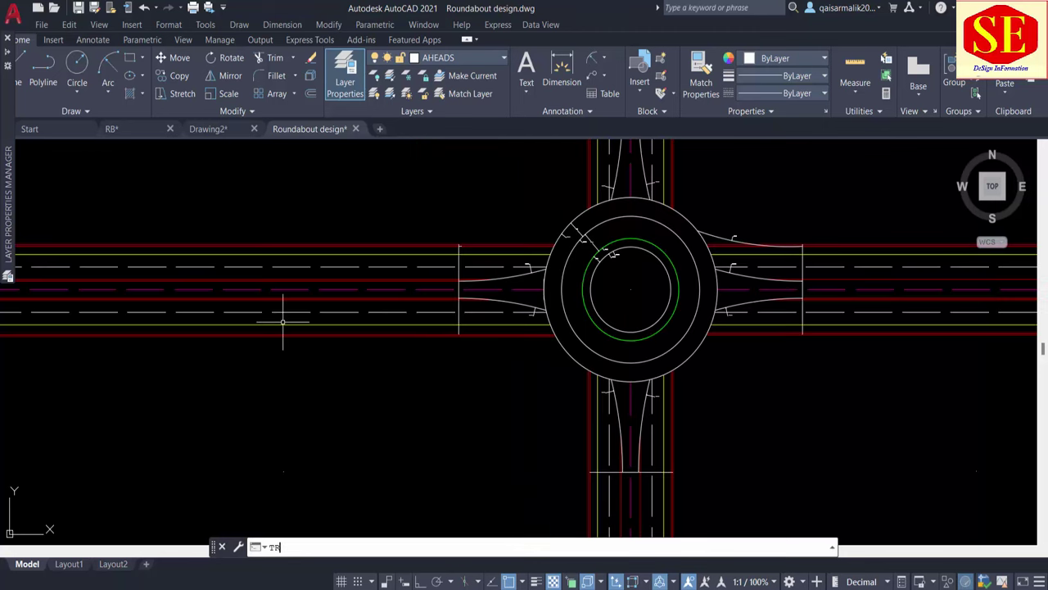
pyautogui.press('Return')
pyautogui.scroll(3, 454, 341)
pyautogui.moveTo(500, 232); pyautogui.dragTo(467, 383)
pyautogui.scroll(2, 454, 325)
pyautogui.moveTo(452, 318); pyautogui.dragTo(453, 344)
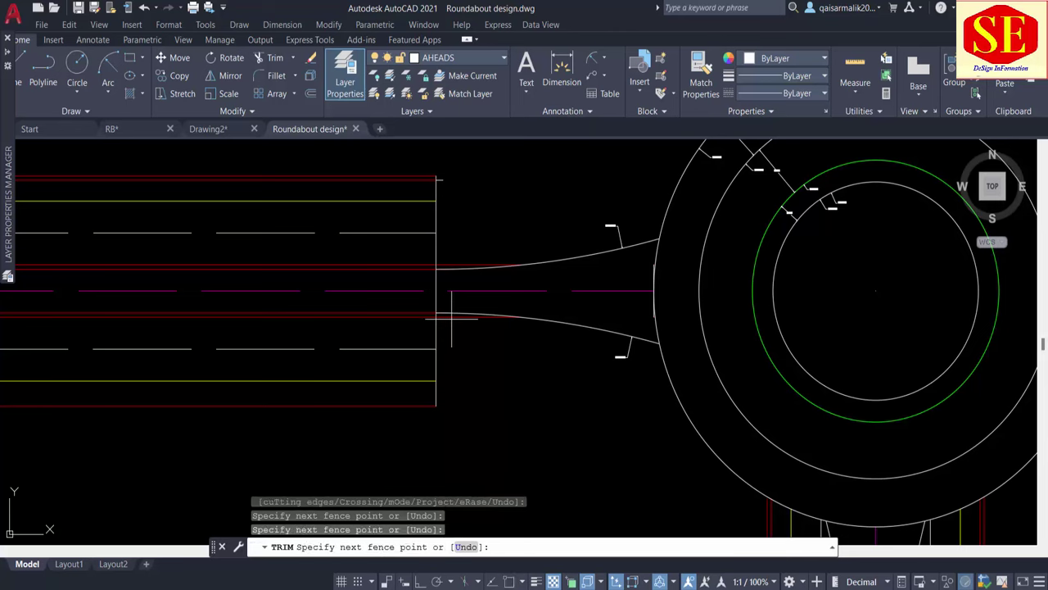
pyautogui.scroll(2, 452, 319)
pyautogui.scroll(-5, 452, 382)
# Trim the leftover lines on both sides of the north approach and on the east approach.
pyautogui.moveTo(453, 383); pyautogui.dragTo(350, 534, button='middle')
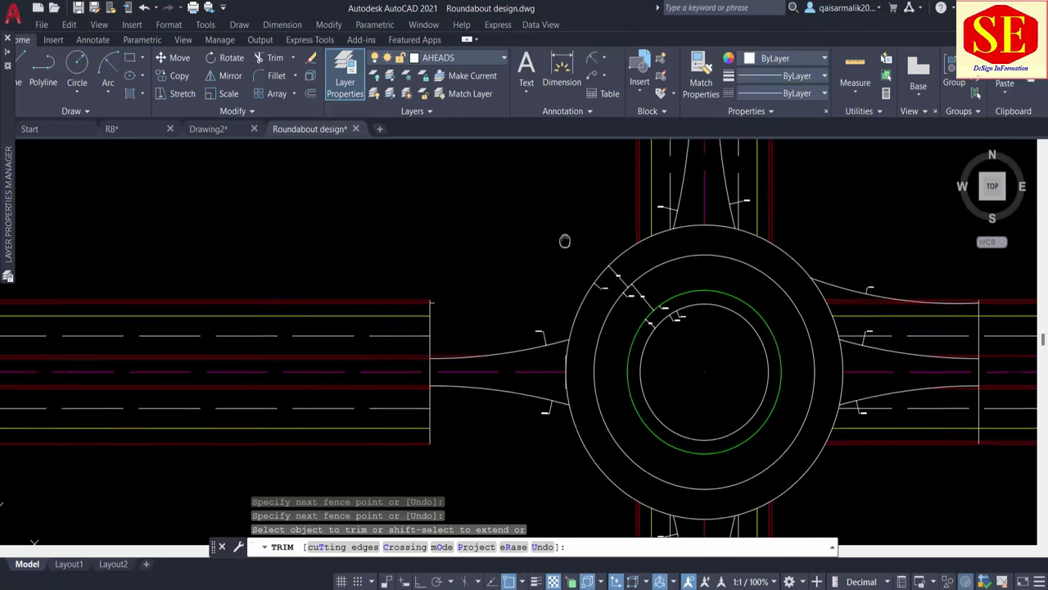
pyautogui.moveTo(588, 246); pyautogui.dragTo(538, 246)
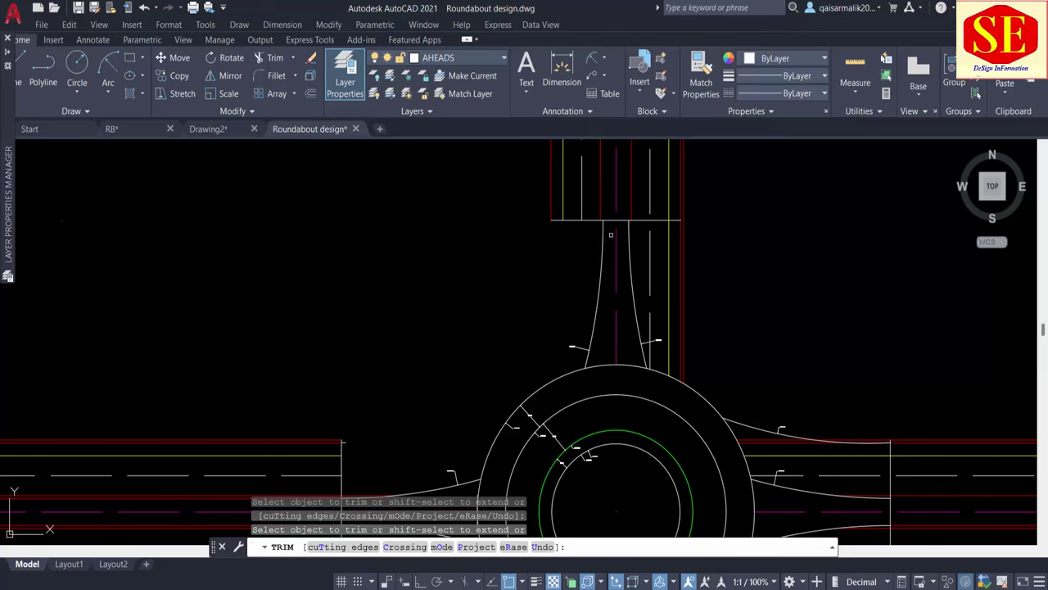
pyautogui.moveTo(699, 244); pyautogui.dragTo(639, 246)
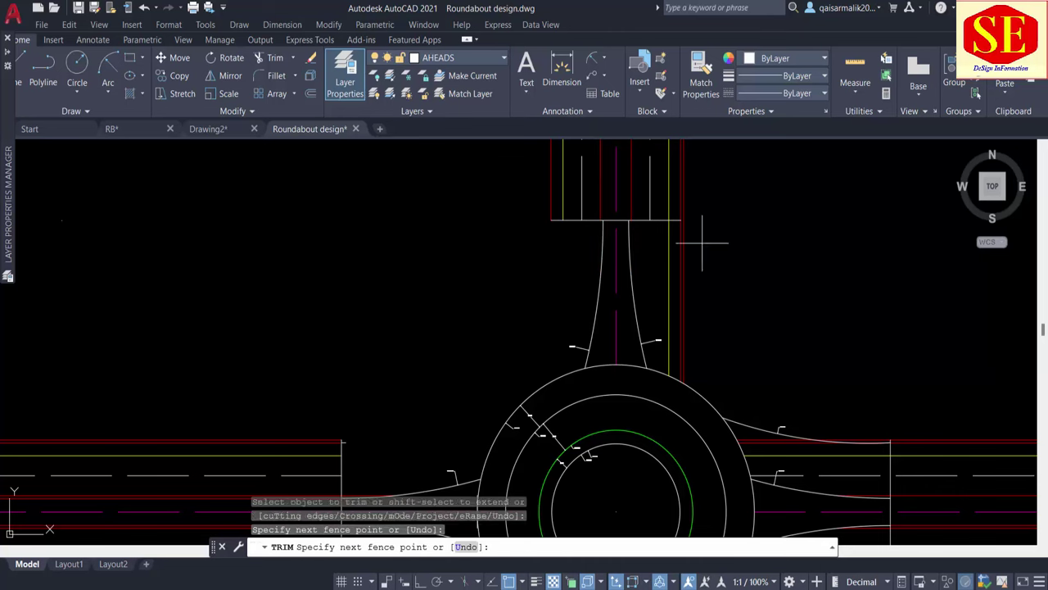
pyautogui.moveTo(733, 272); pyautogui.dragTo(639, 146, button='middle')
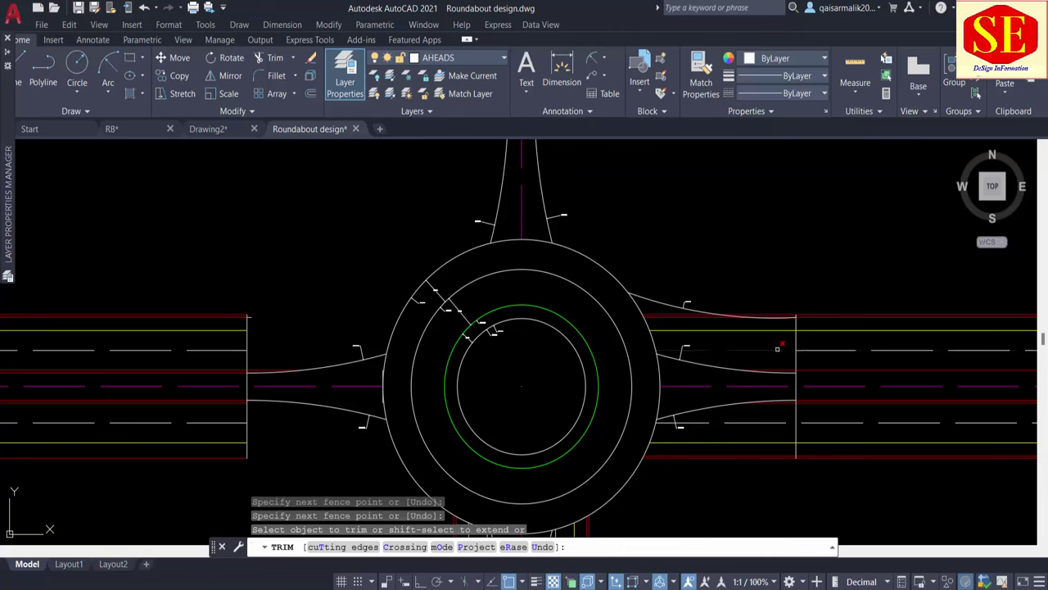
pyautogui.moveTo(757, 354); pyautogui.dragTo(756, 289)
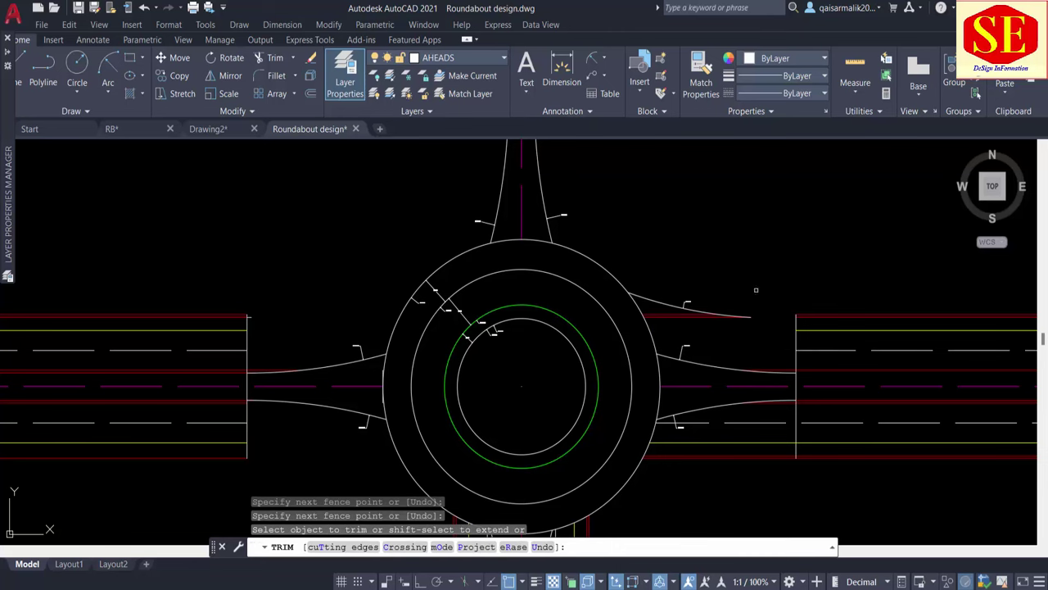
pyautogui.moveTo(774, 417); pyautogui.dragTo(773, 463)
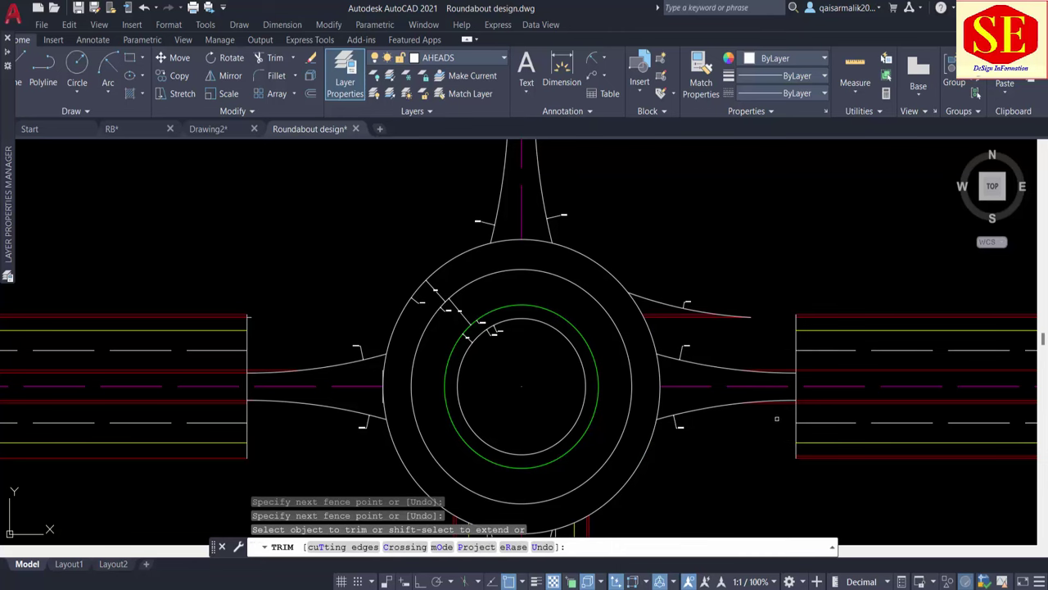
pyautogui.scroll(4, 781, 402)
pyautogui.scroll(-4, 782, 400)
pyautogui.press('Escape')
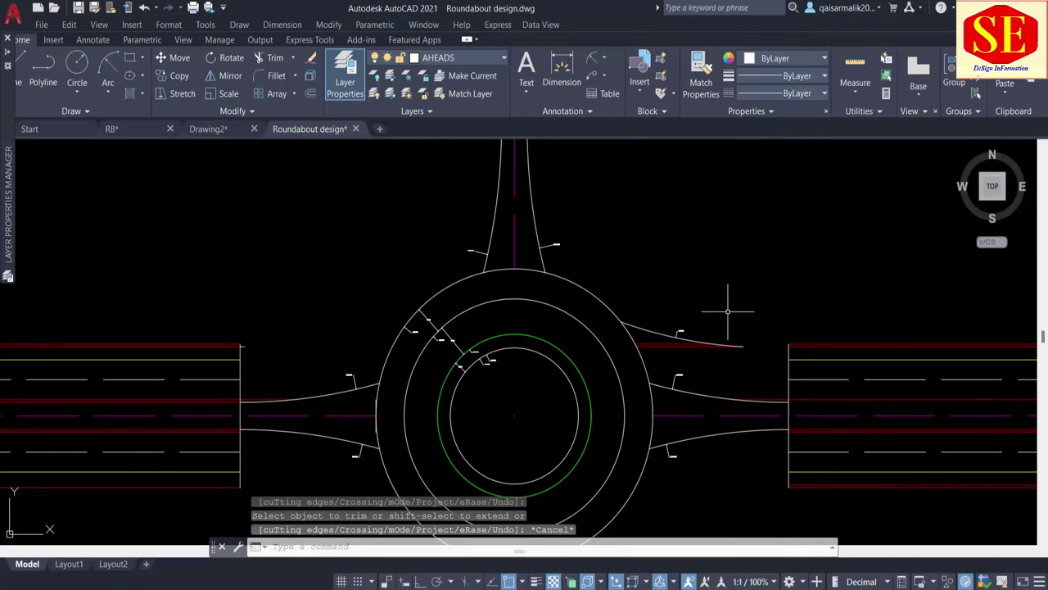
# Erase the leftover arc on the east arm and select the remaining pieces beside it.
pyautogui.click(679, 335)
pyautogui.click(699, 368)
pyautogui.write('e')
pyautogui.press('Return')
pyautogui.click(694, 351)
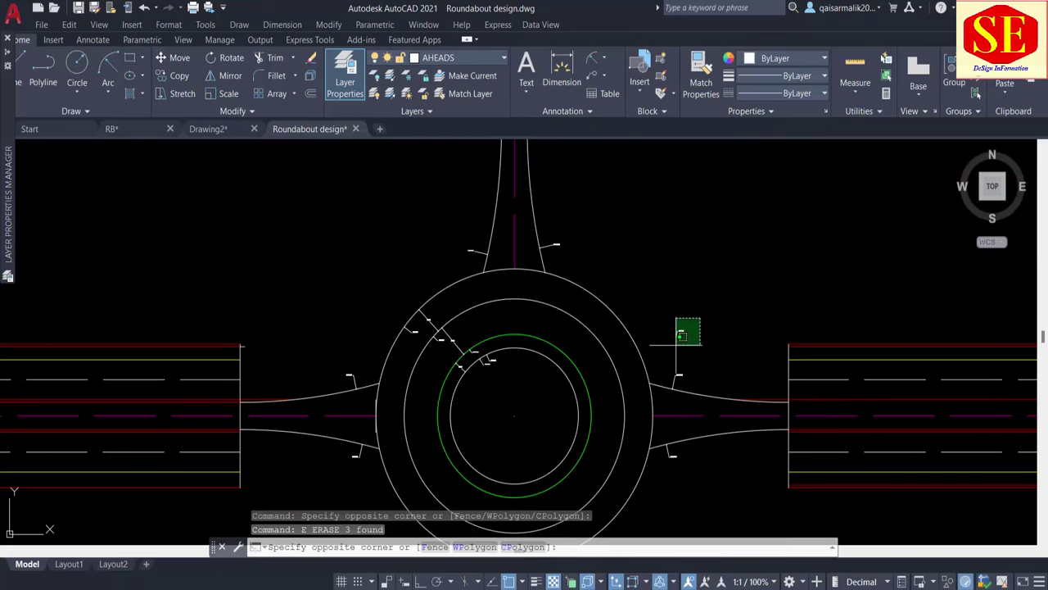
pyautogui.click(708, 361)
pyautogui.scroll(-2, 708, 361)
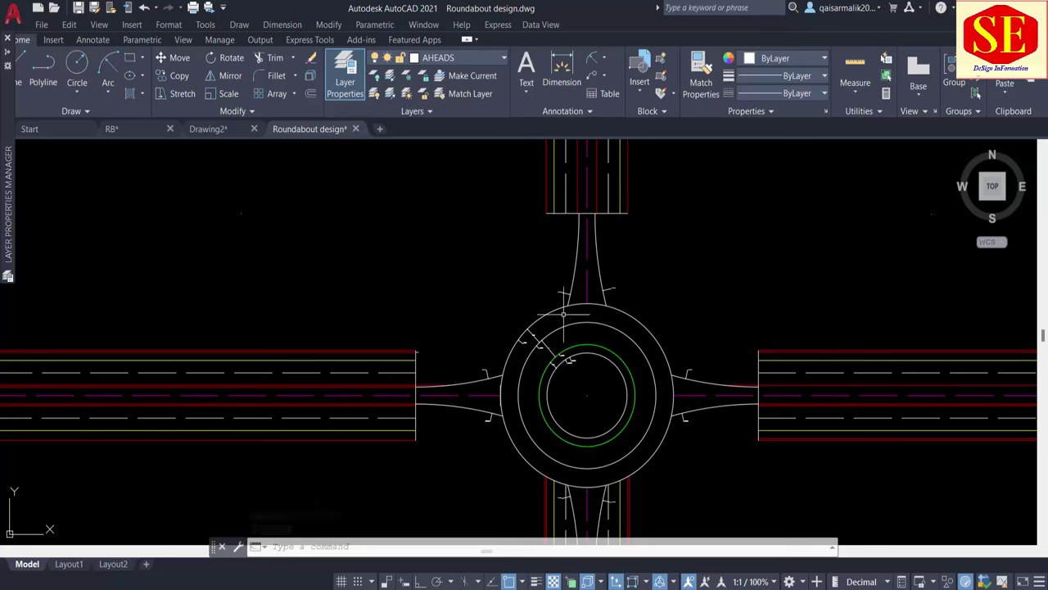
# Measure the 2.4 gap between the yellow and red west road lines with an aligned dimension, without placing it.
pyautogui.scroll(2, 578, 330)
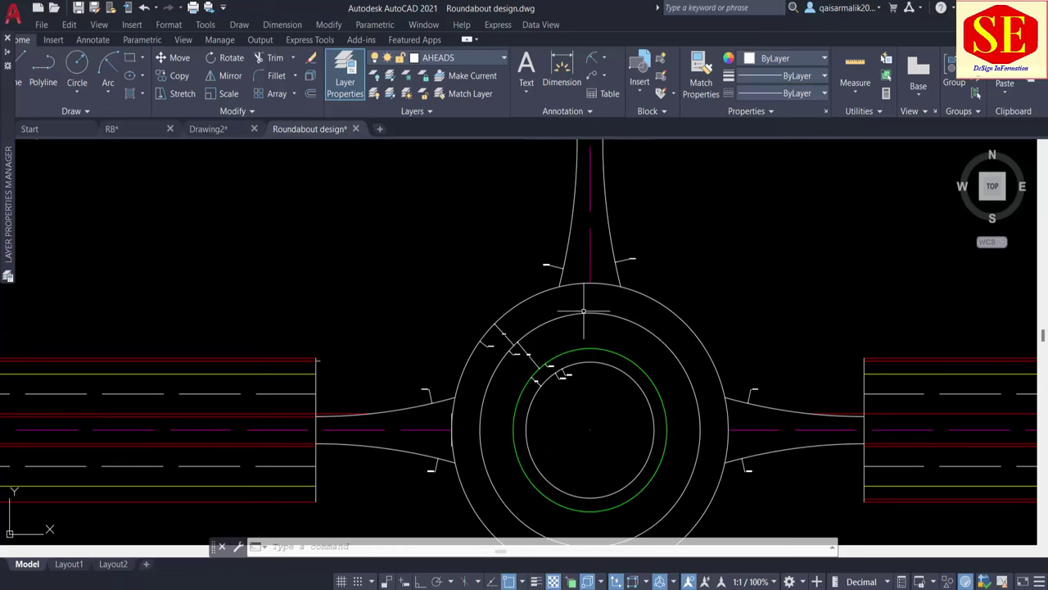
pyautogui.scroll(2, 246, 393)
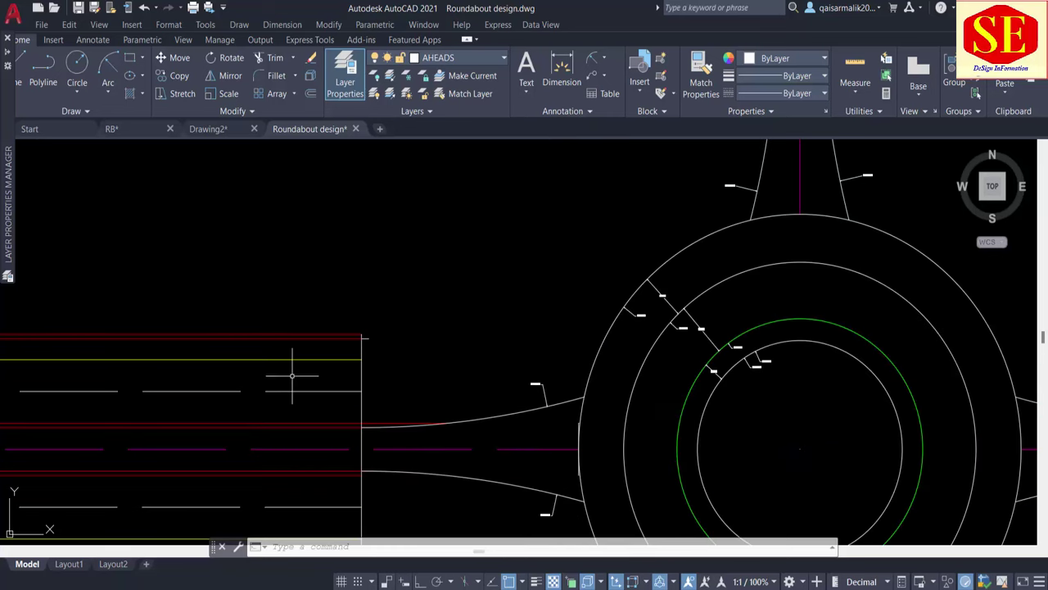
pyautogui.scroll(2, 292, 376)
pyautogui.moveTo(292, 376); pyautogui.dragTo(597, 273, button='middle')
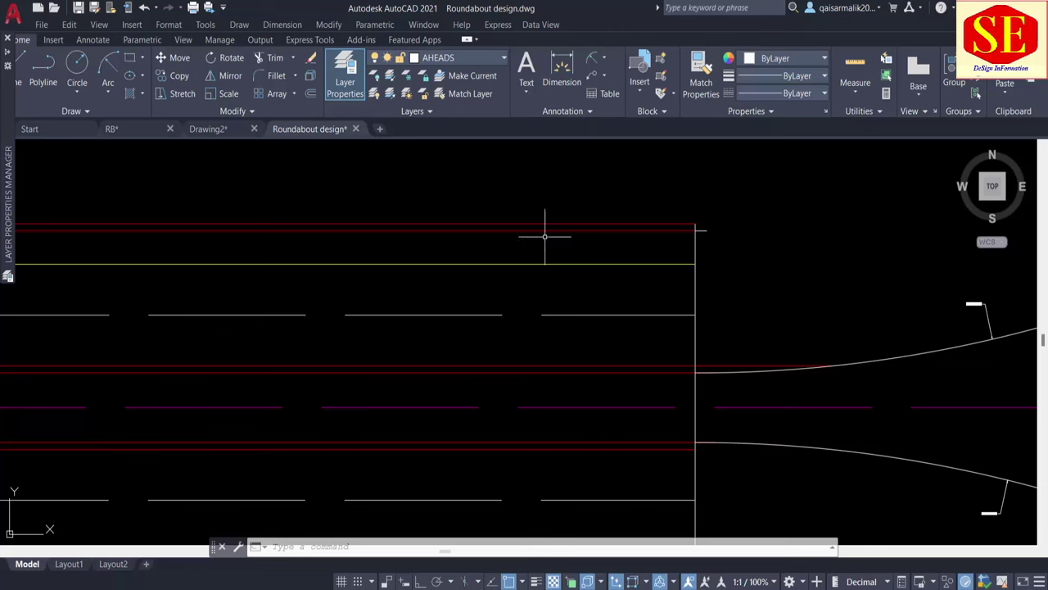
pyautogui.click(594, 59)
pyautogui.click(621, 104)
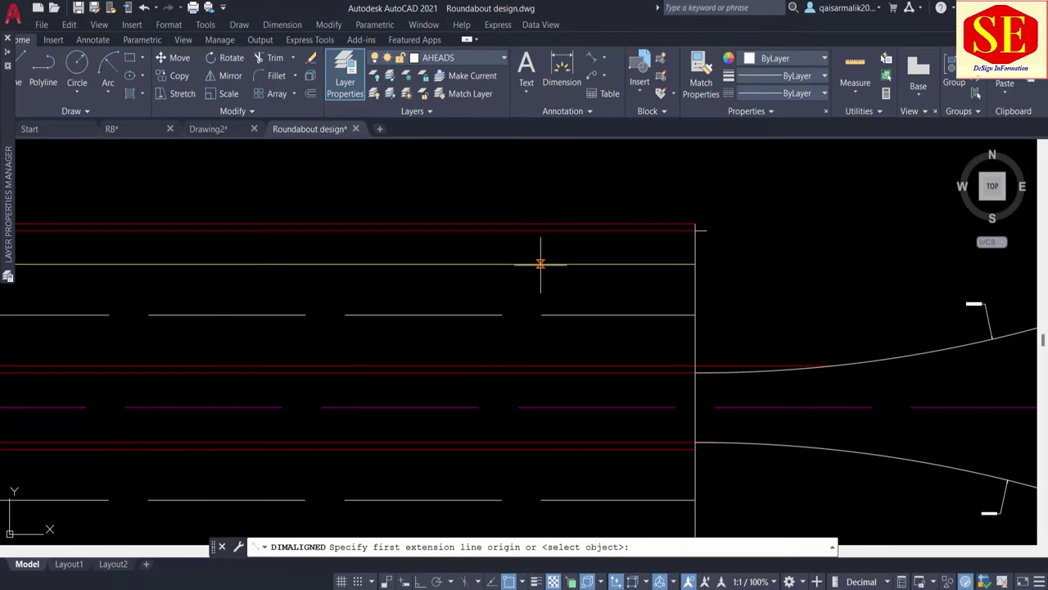
pyautogui.click(541, 264)
pyautogui.click(540, 230)
pyautogui.scroll(4, 541, 228)
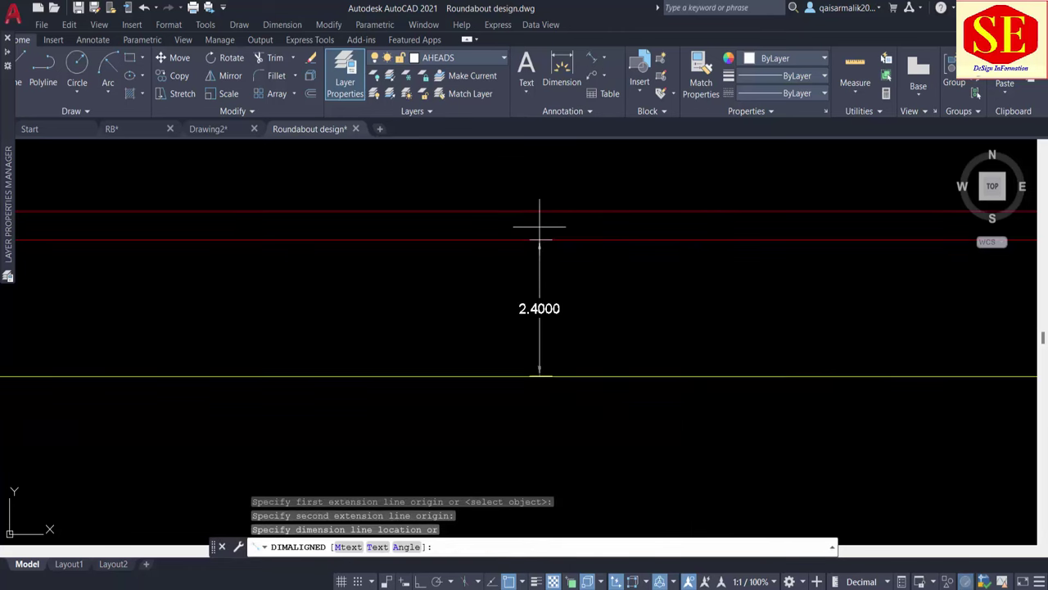
pyautogui.scroll(-4, 539, 227)
pyautogui.press('Escape')
pyautogui.scroll(2, 664, 262)
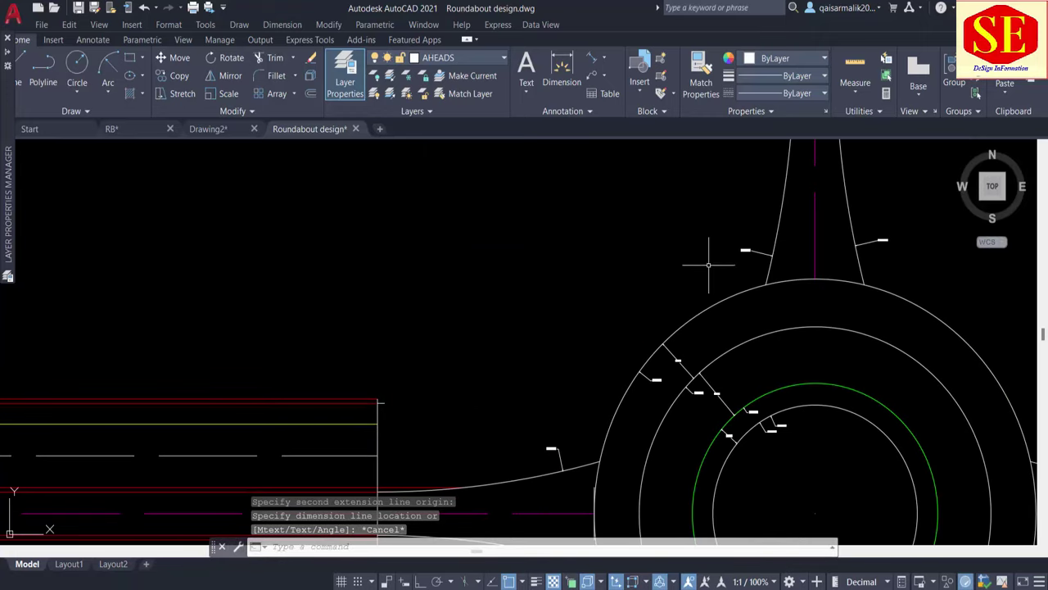
pyautogui.scroll(-2, 709, 264)
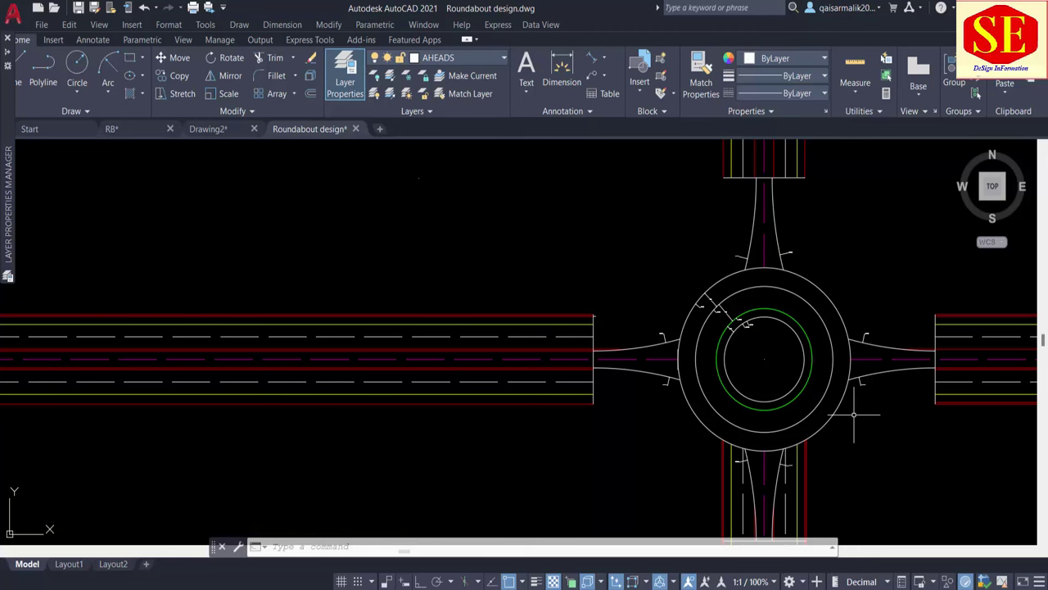
pyautogui.scroll(2, 595, 313)
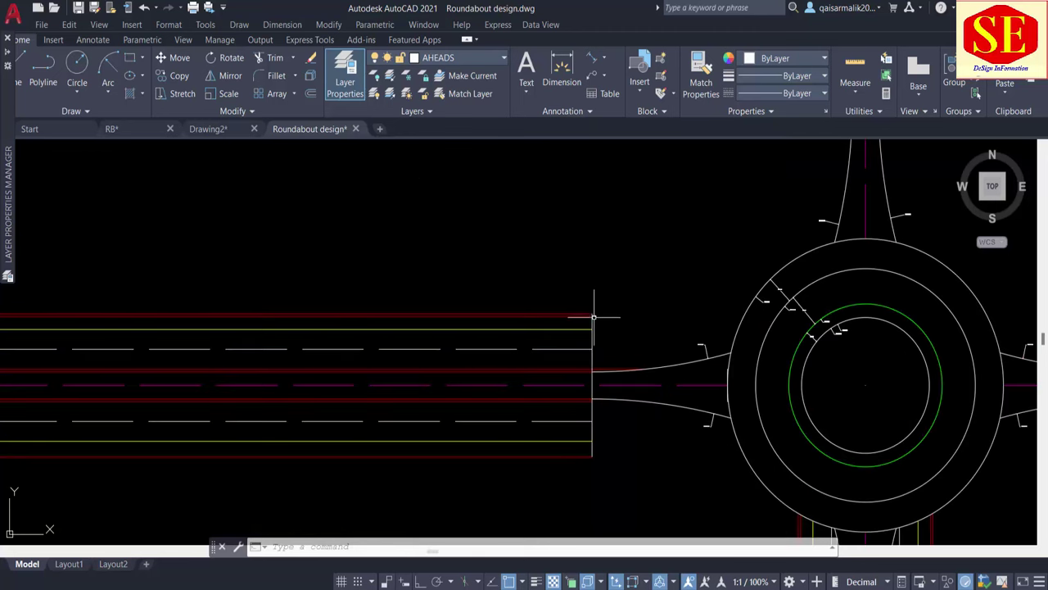
pyautogui.scroll(2, 771, 258)
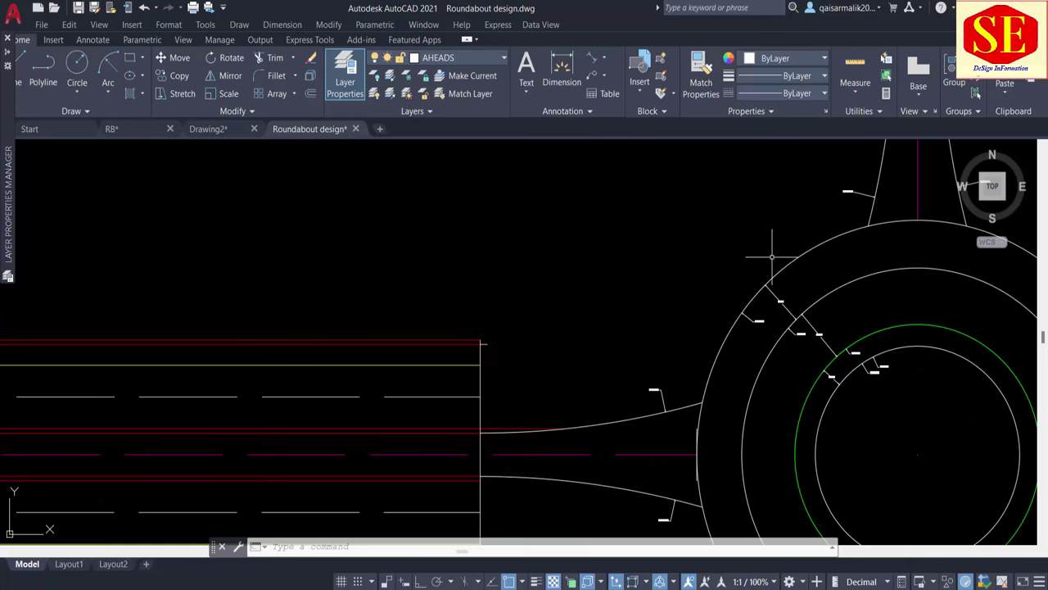
pyautogui.scroll(-4, 569, 496)
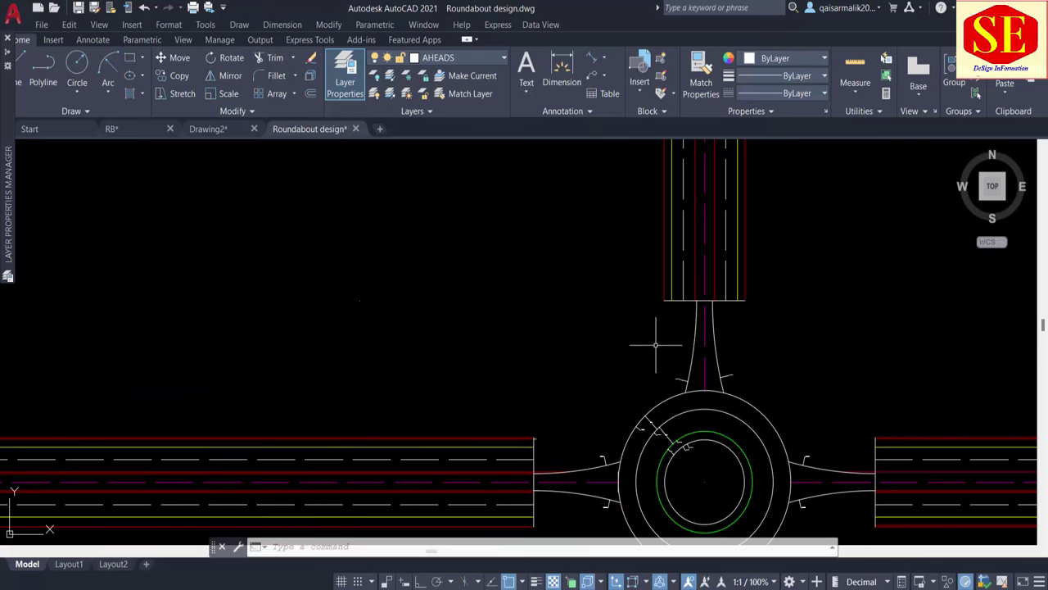
pyautogui.scroll(2, 558, 452)
pyautogui.press('Escape')
pyautogui.press('Escape')
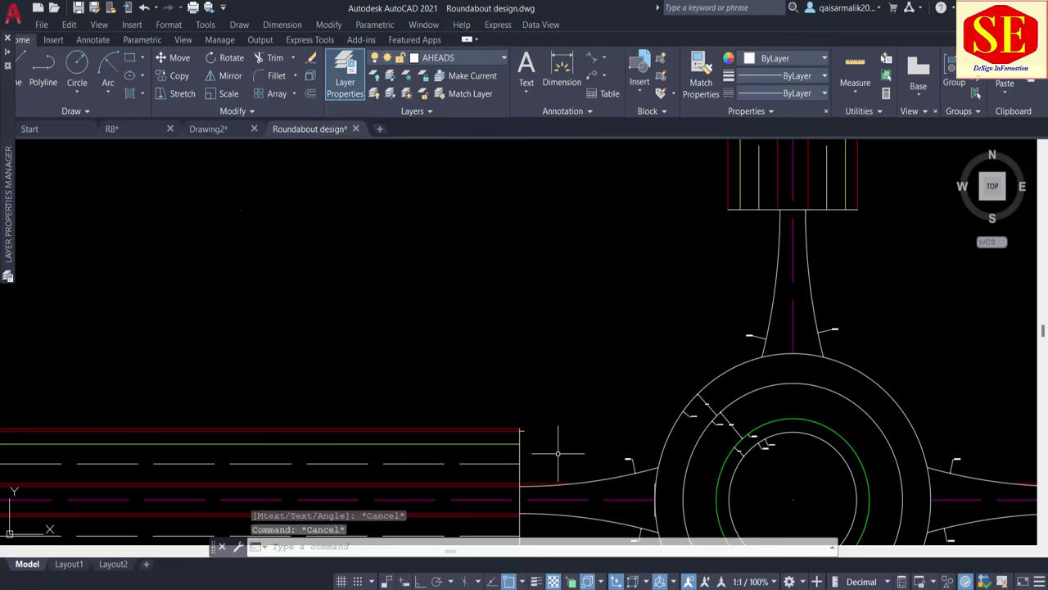
pyautogui.press('Escape')
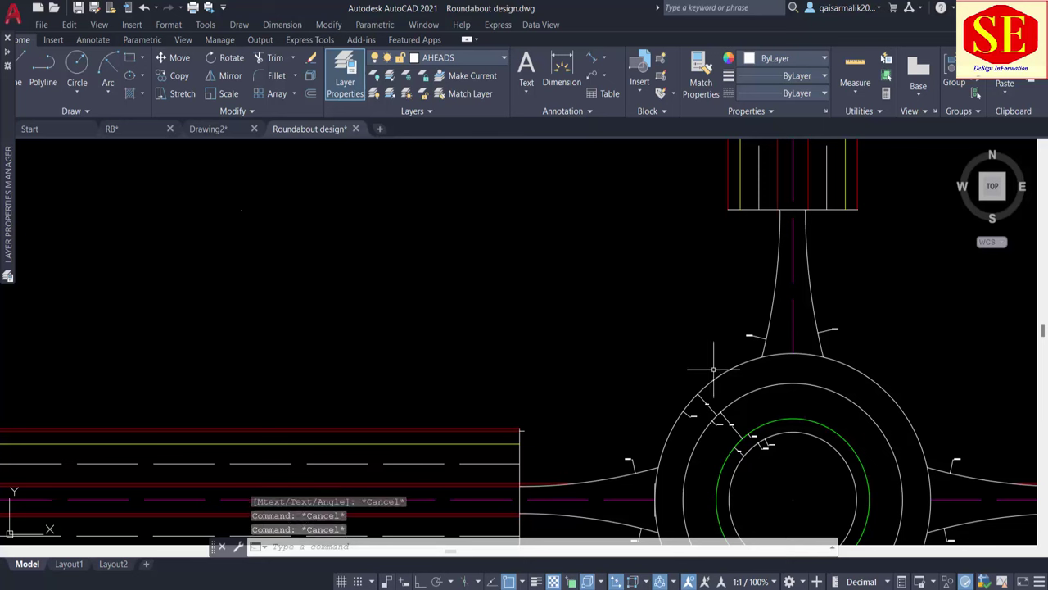
# Offset the roundabout's outer circle 2.4 units outward.
pyautogui.write('o')
pyautogui.press('Return')
pyautogui.write('2.4')
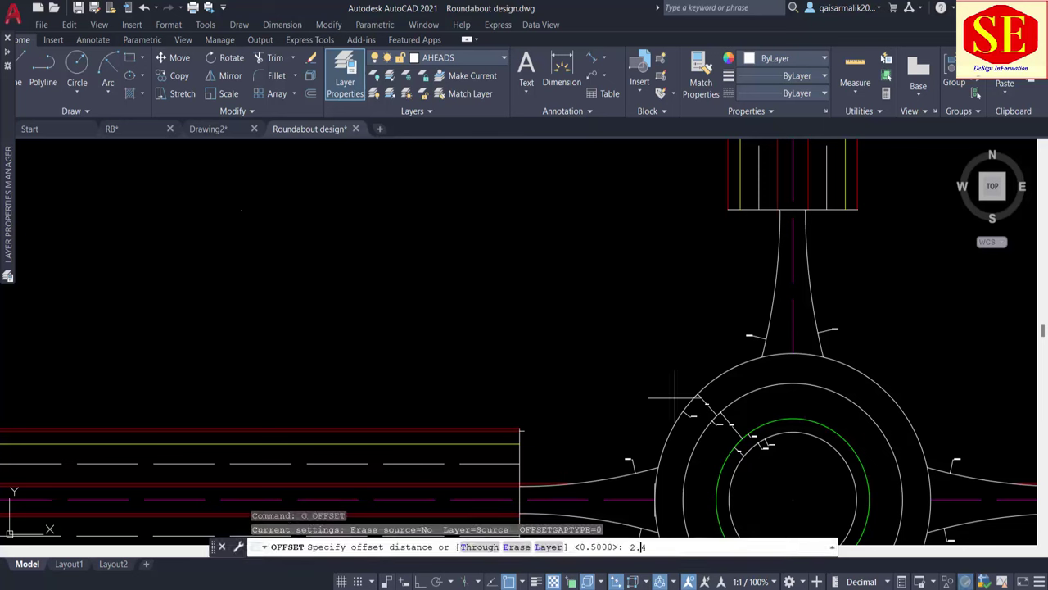
pyautogui.press('Return')
pyautogui.click(727, 371)
pyautogui.click(719, 360)
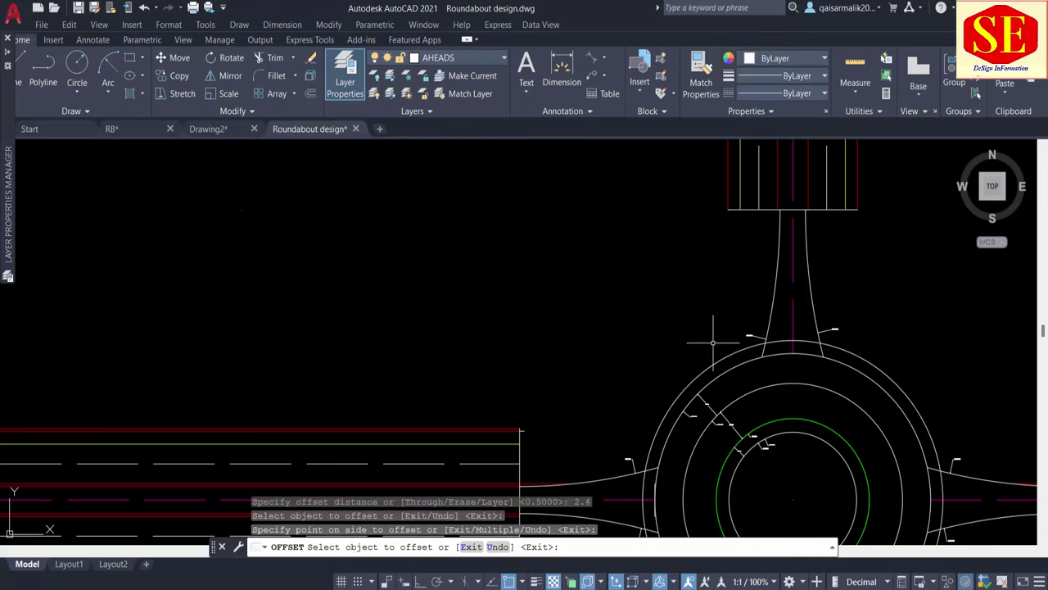
pyautogui.press('Escape')
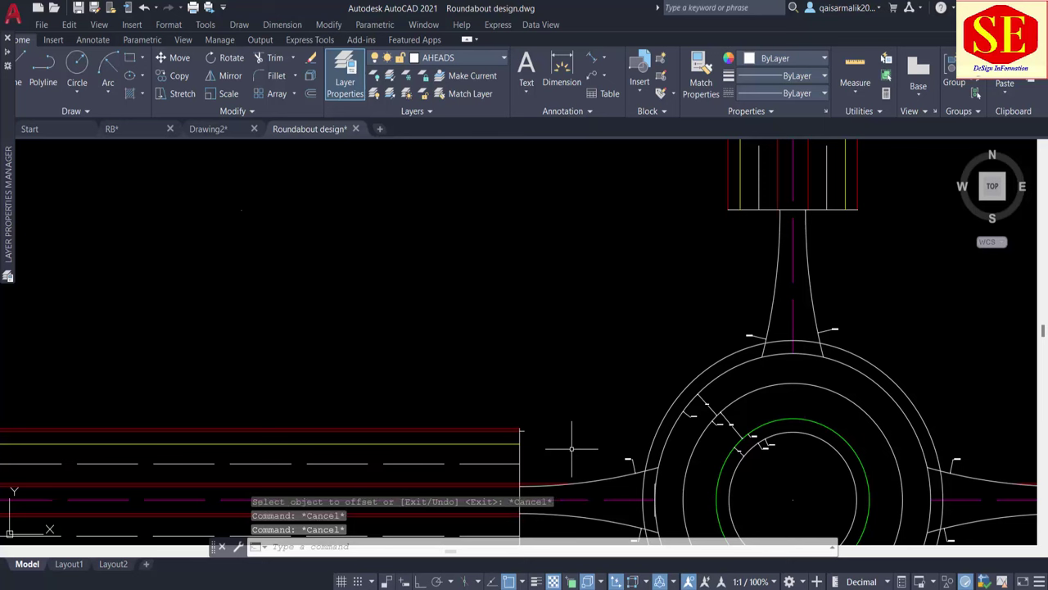
pyautogui.write('f')
pyautogui.press('Return')
# Fillet the north-west yellow lane corner at radius 35 as a first try.
pyautogui.press('Return')
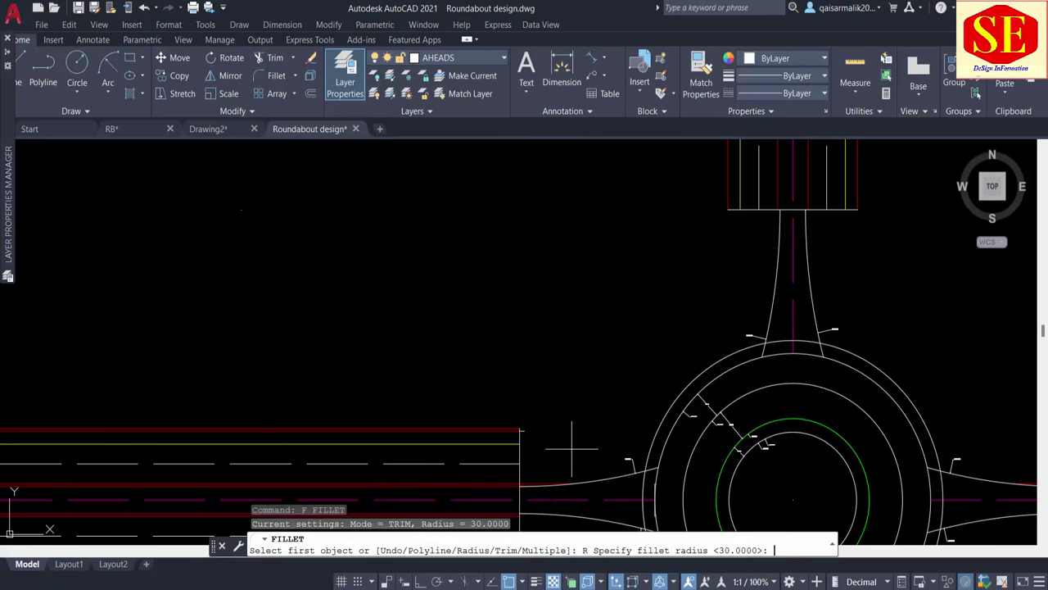
pyautogui.write('30')
pyautogui.press('Return')
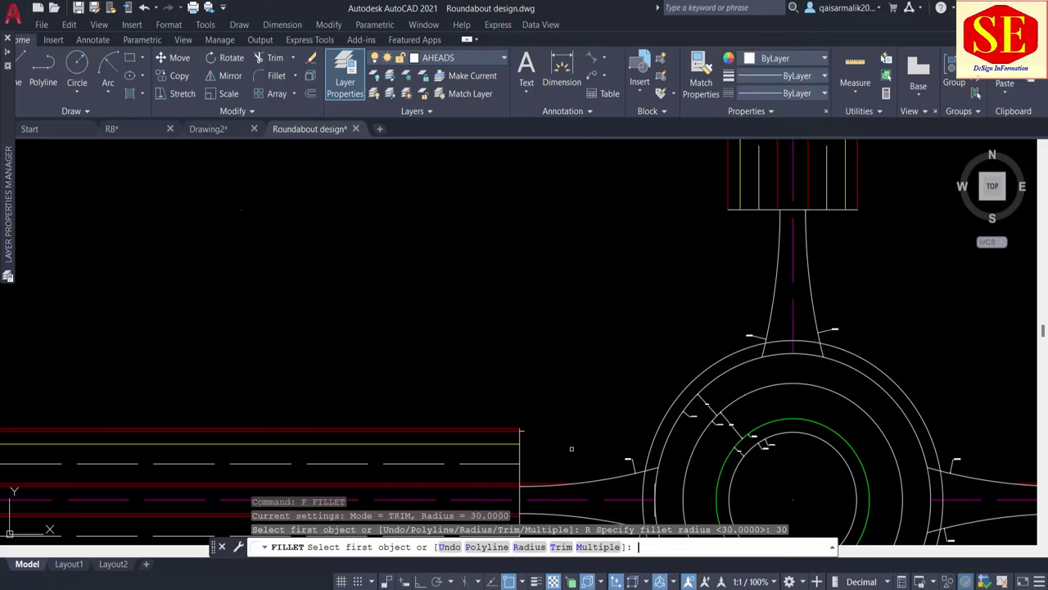
pyautogui.click(513, 445)
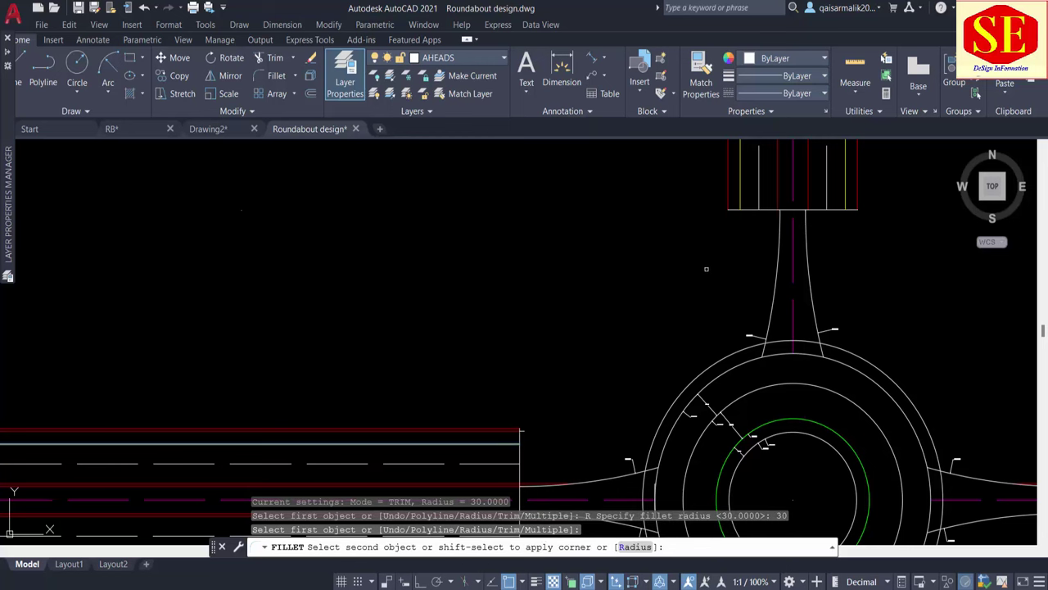
pyautogui.click(741, 193)
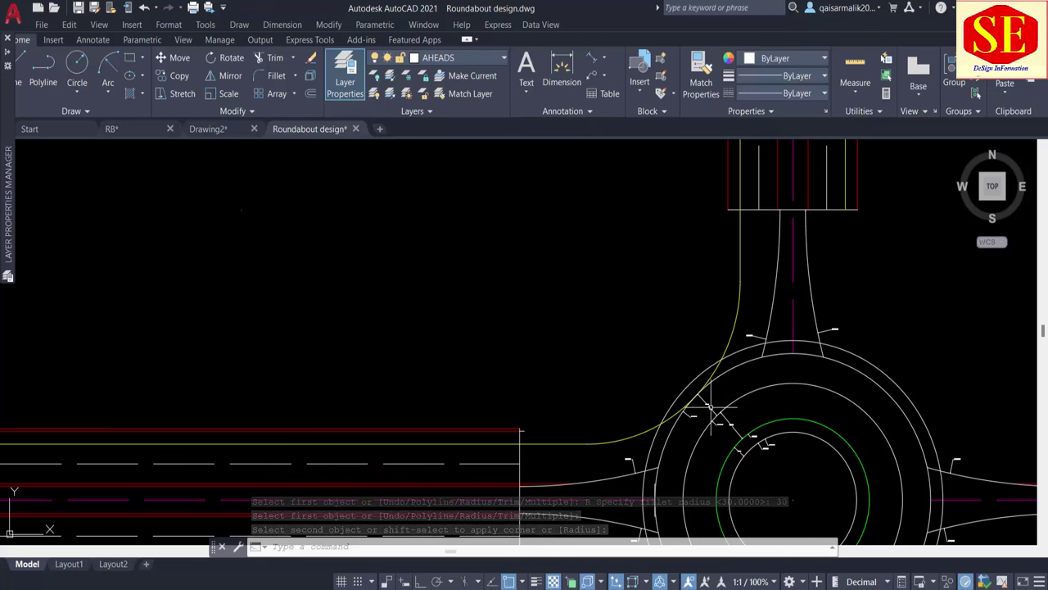
pyautogui.press('Escape')
pyautogui.write('F')
pyautogui.press('Return')
pyautogui.write('R')
pyautogui.press('Return')
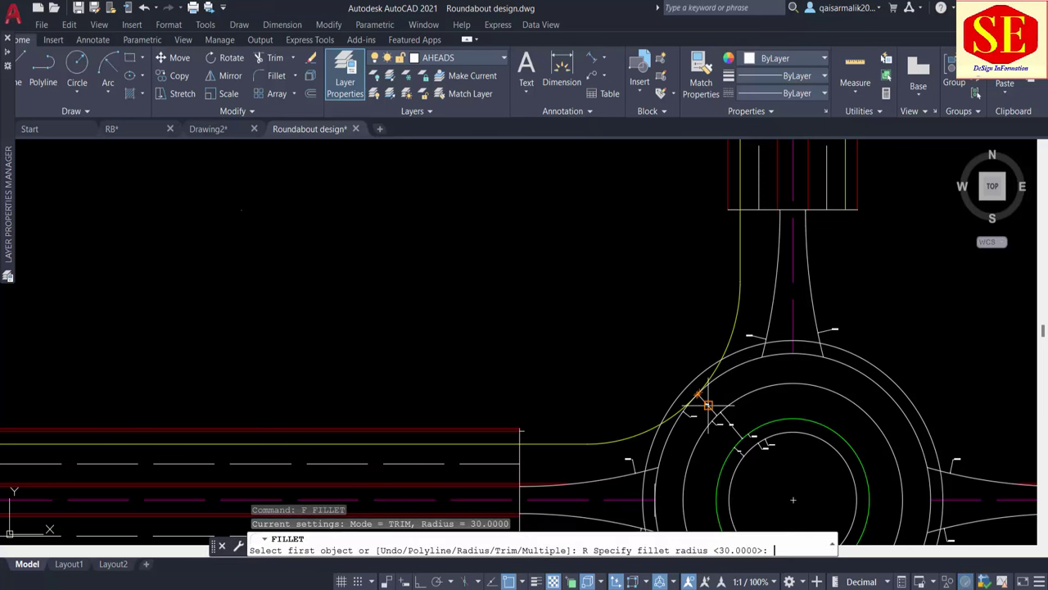
pyautogui.press('Return')
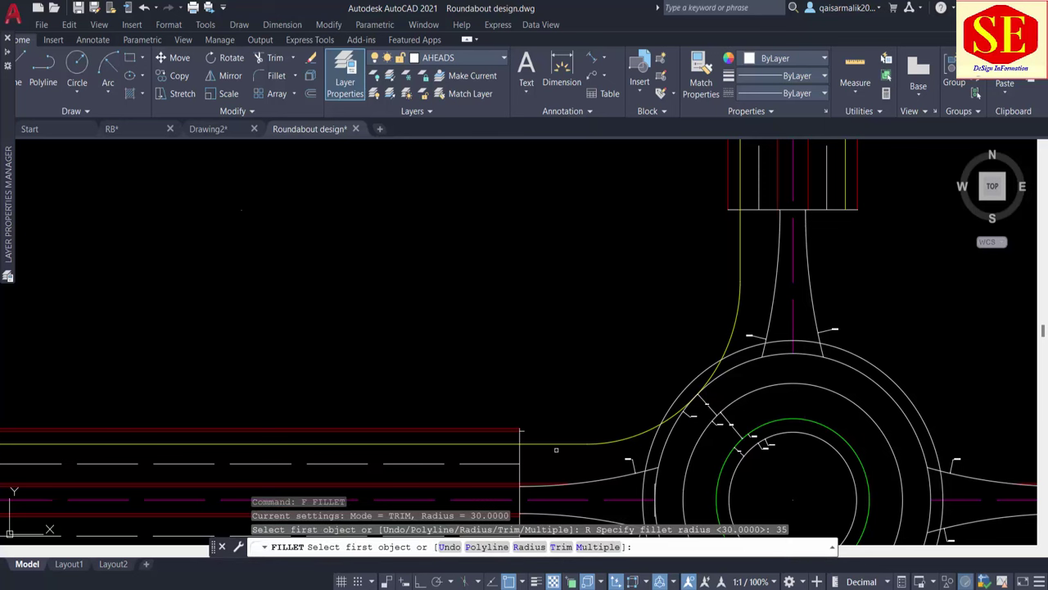
pyautogui.click(552, 442)
pyautogui.click(730, 318)
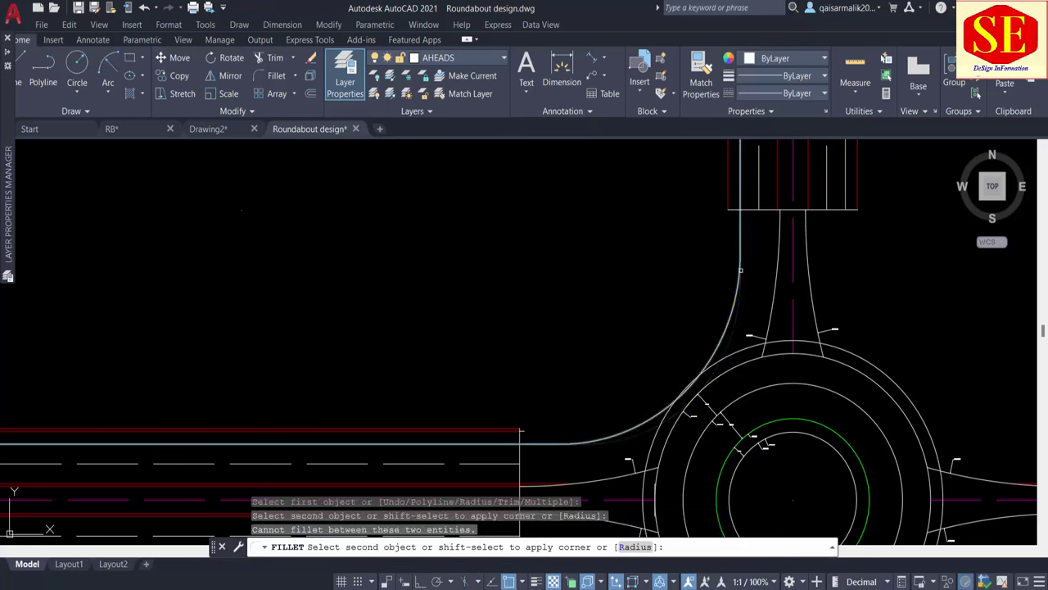
pyautogui.click(740, 269)
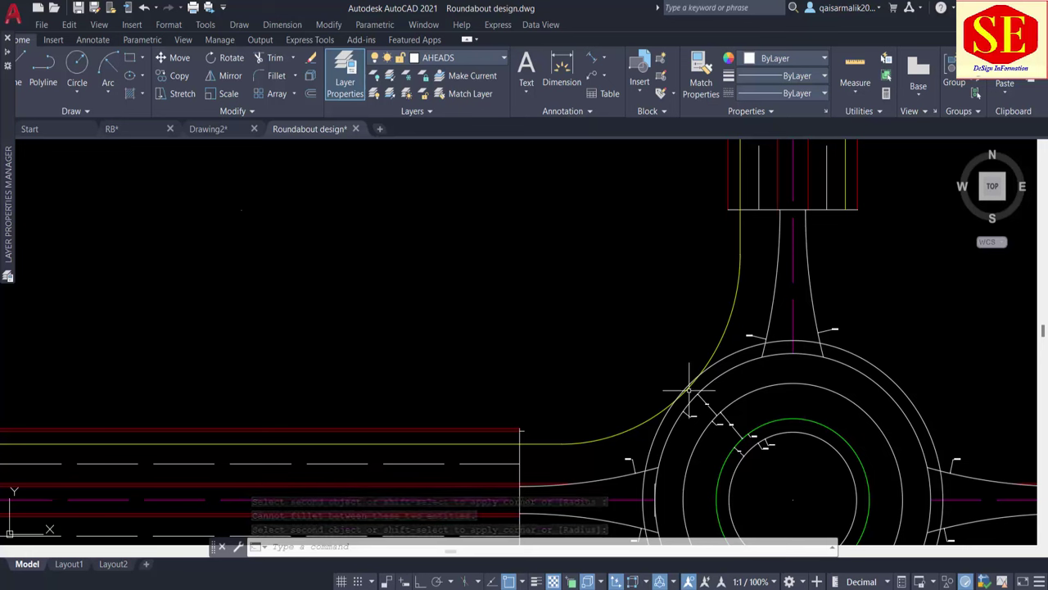
# Refillet the yellow corner with a 50-radius arc, inspect it, then undo it.
pyautogui.write('F')
pyautogui.press('Return')
pyautogui.write('R')
pyautogui.press('Return')
pyautogui.press('Return')
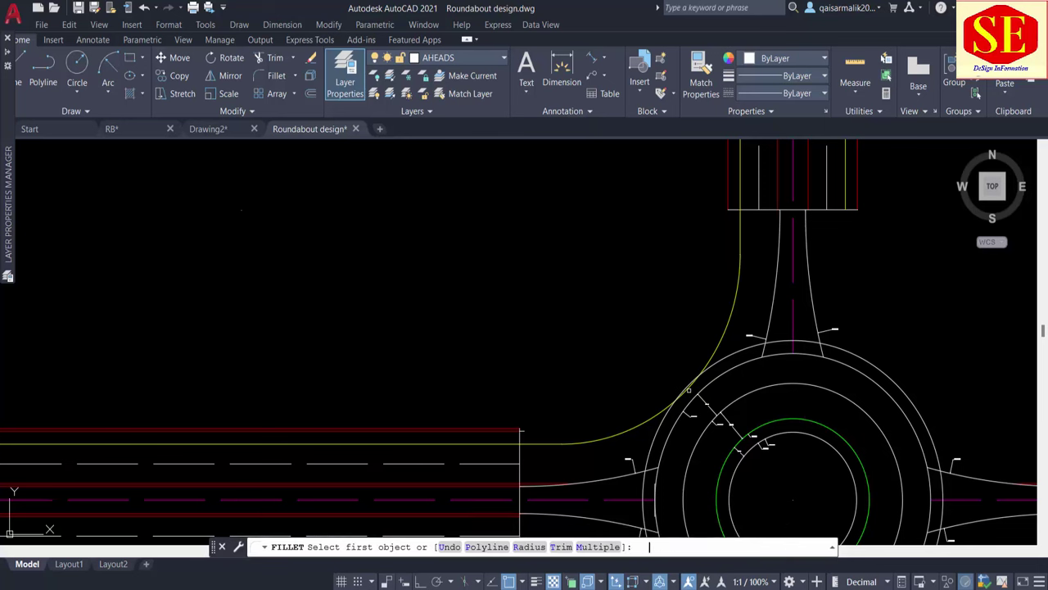
pyautogui.click(505, 443)
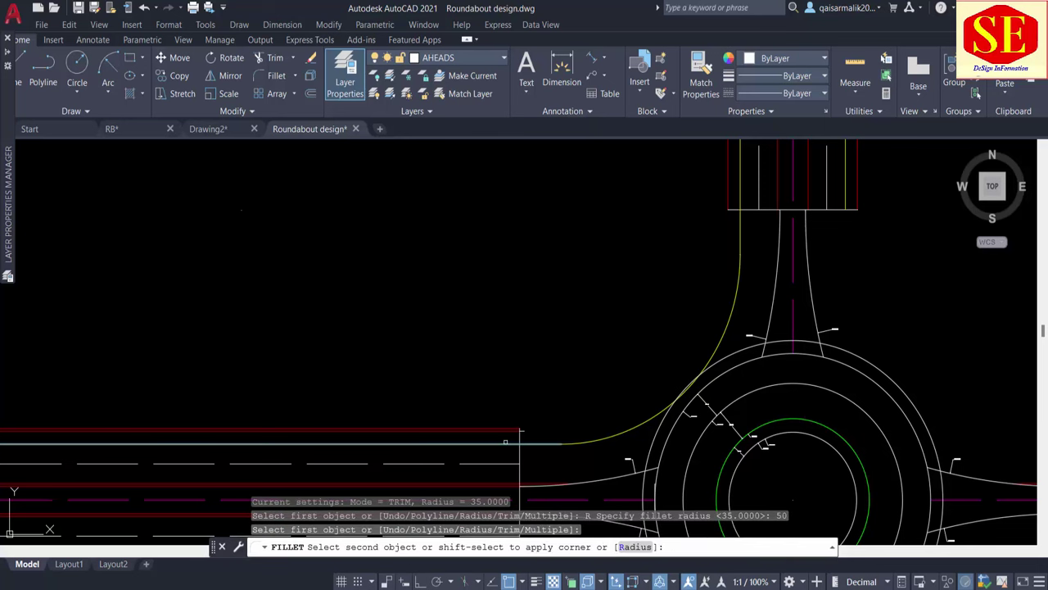
pyautogui.click(741, 245)
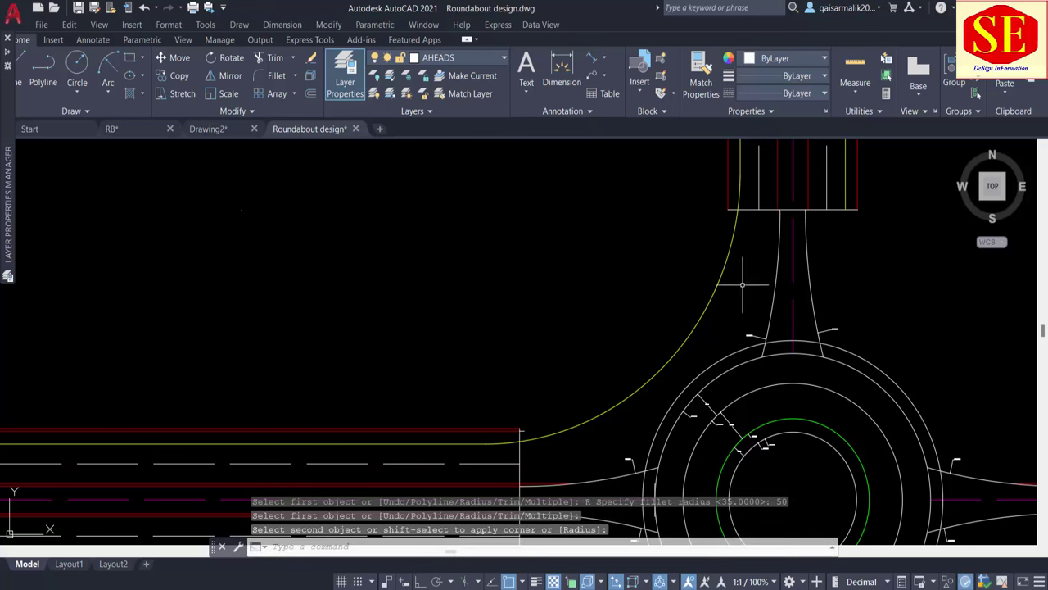
pyautogui.click(692, 328)
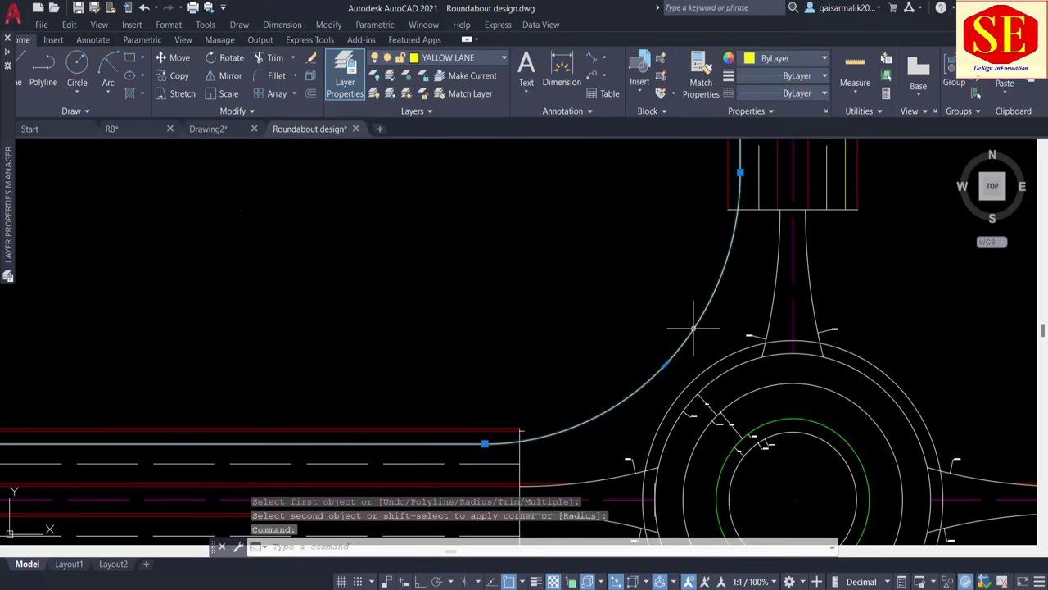
pyautogui.press('Escape')
pyautogui.click(693, 328)
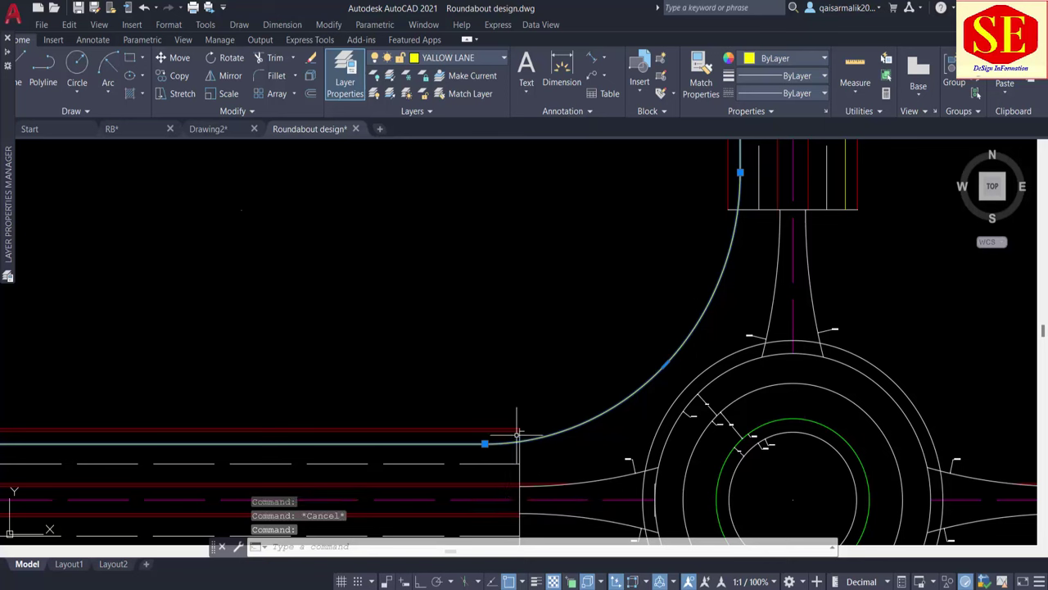
pyautogui.write('u')
pyautogui.press('Return')
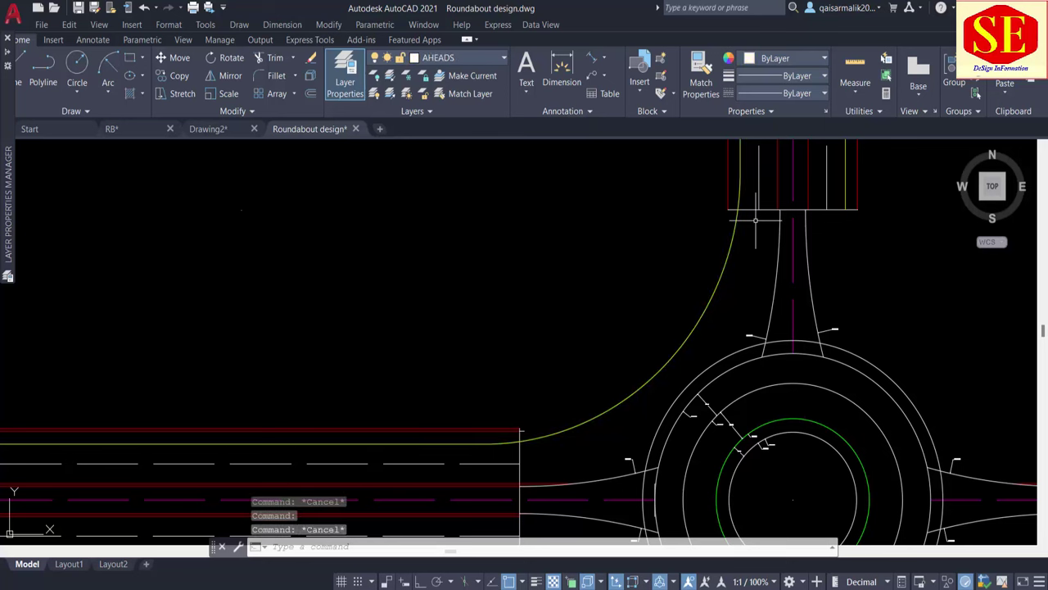
# Try a 45-radius fillet on the yellow corner and undo it.
pyautogui.press('Return')
pyautogui.write('r')
pyautogui.press('Return')
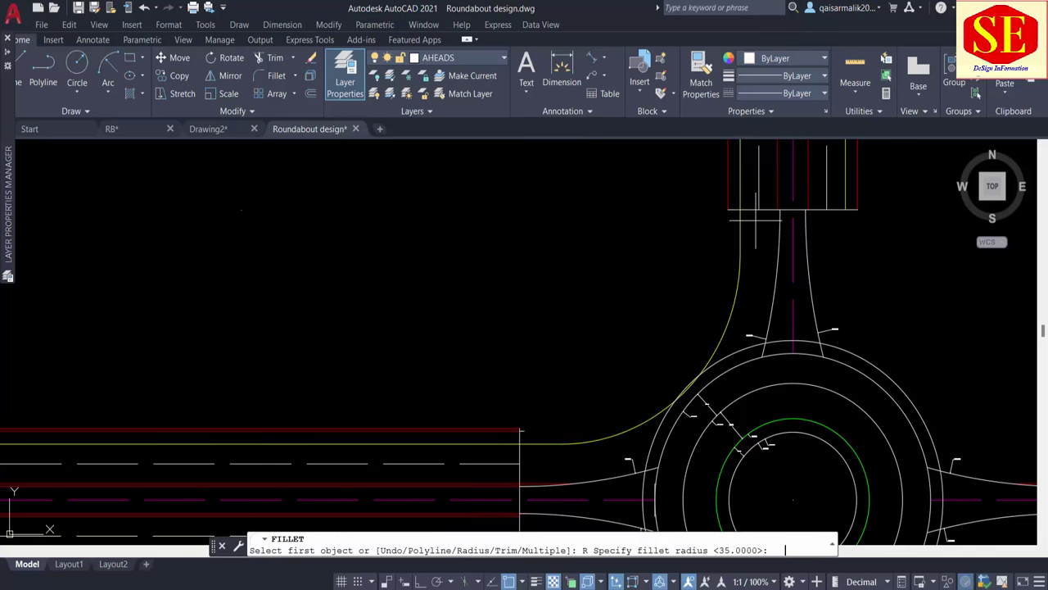
pyautogui.write('45')
pyautogui.press('Return')
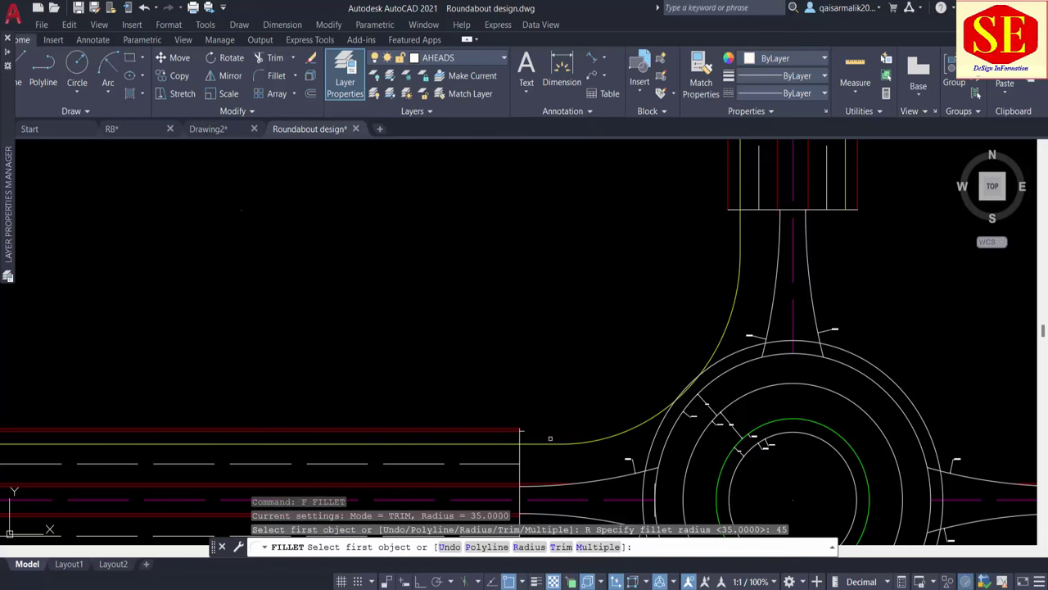
pyautogui.click(541, 443)
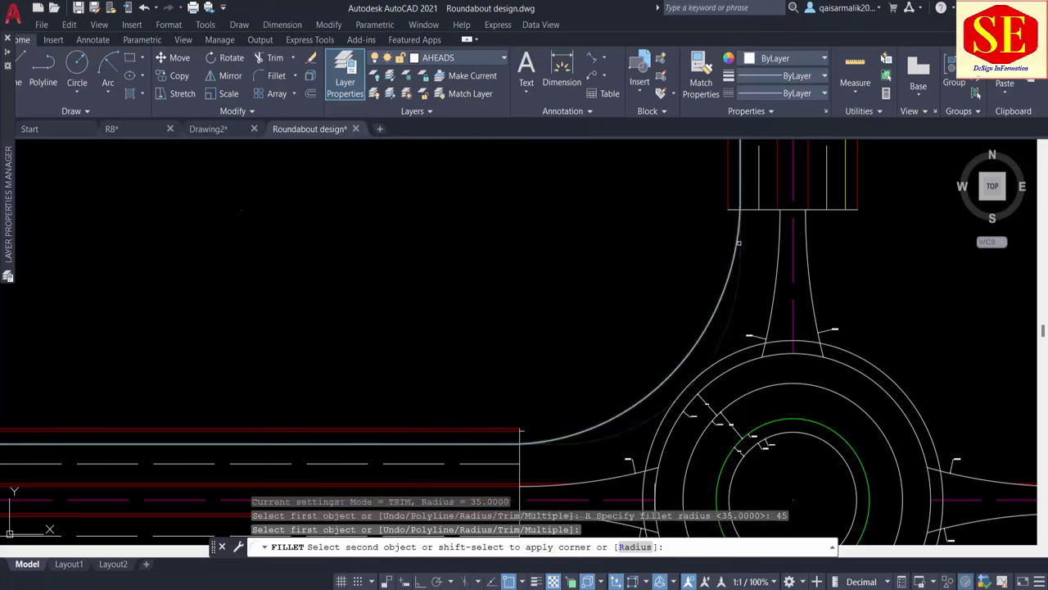
pyautogui.click(728, 246)
pyautogui.click(693, 348)
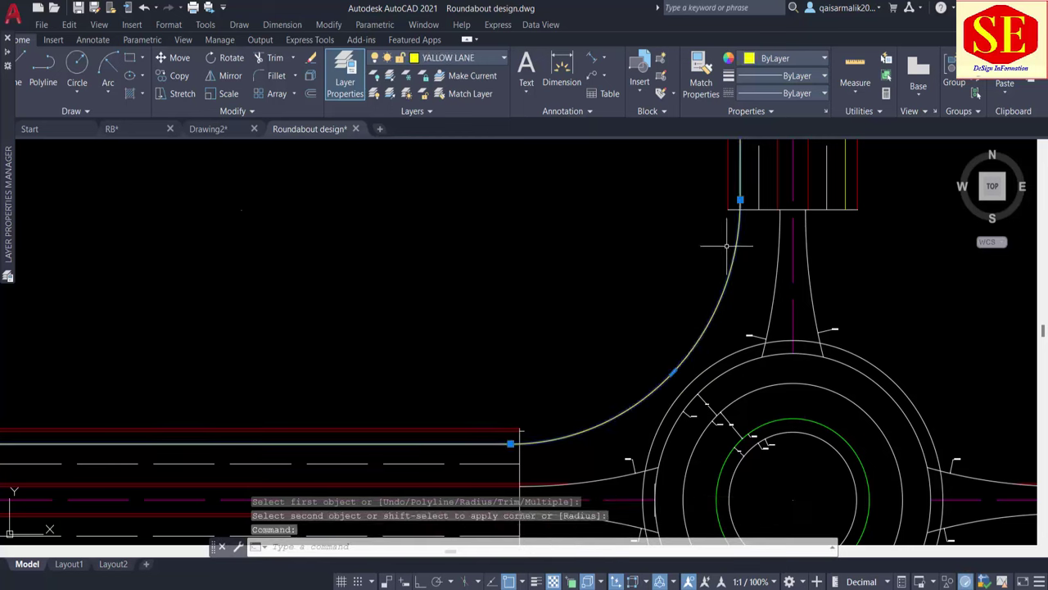
pyautogui.press('Escape')
pyautogui.write('u')
pyautogui.press('Return')
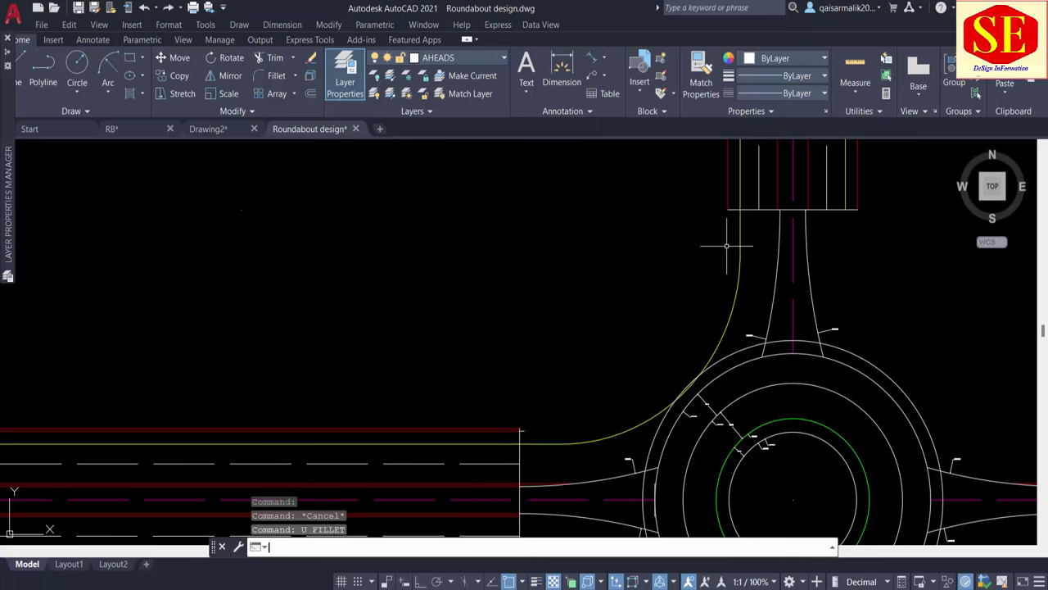
# Try a 42-radius fillet on the yellow corner and undo it.
pyautogui.press('Return')
pyautogui.write('R')
pyautogui.press('Return')
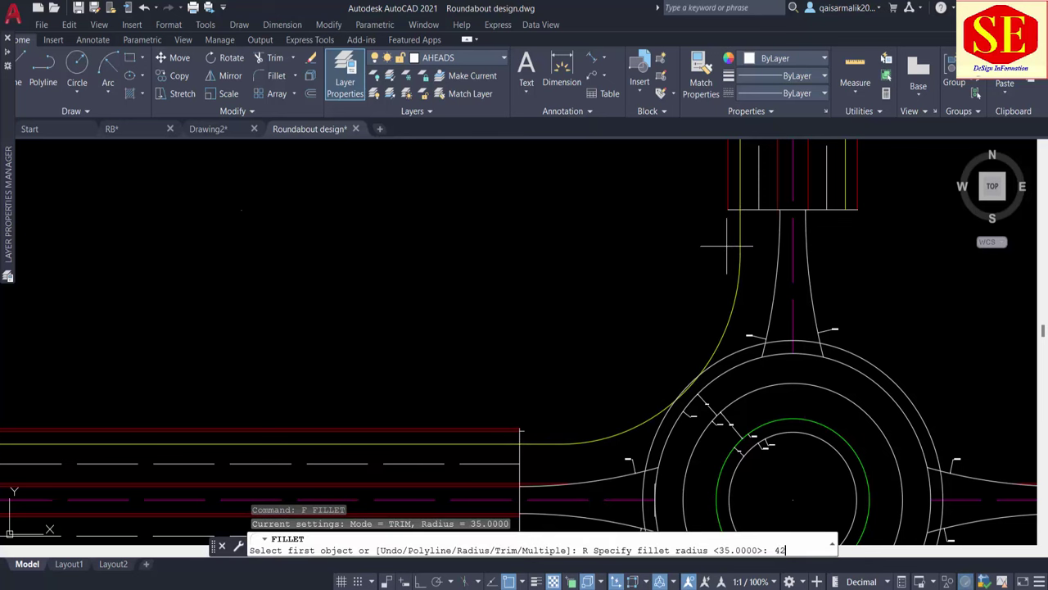
pyautogui.press('Return')
pyautogui.click(741, 241)
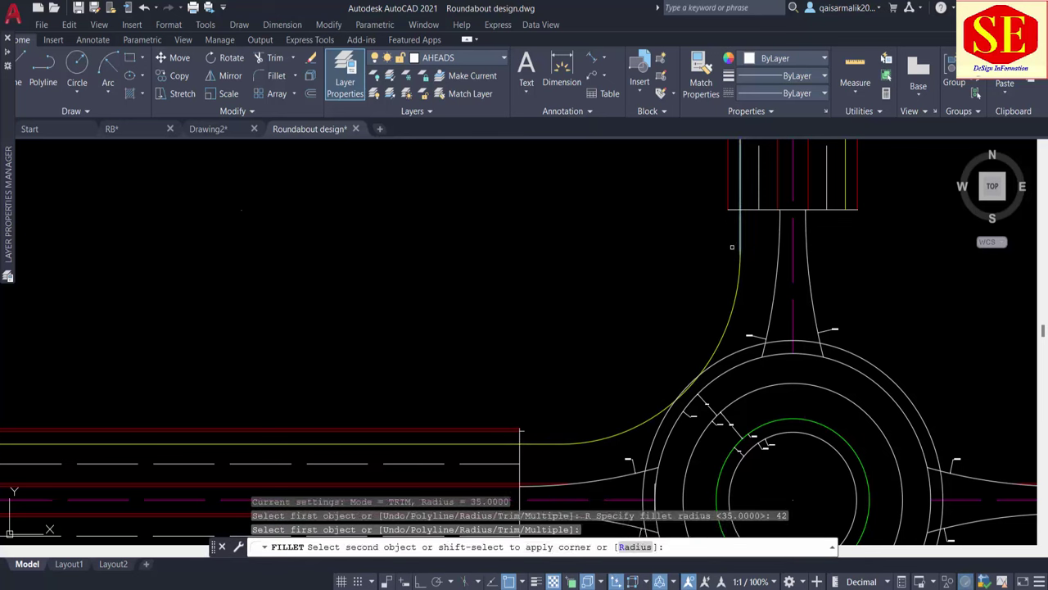
pyautogui.click(540, 433)
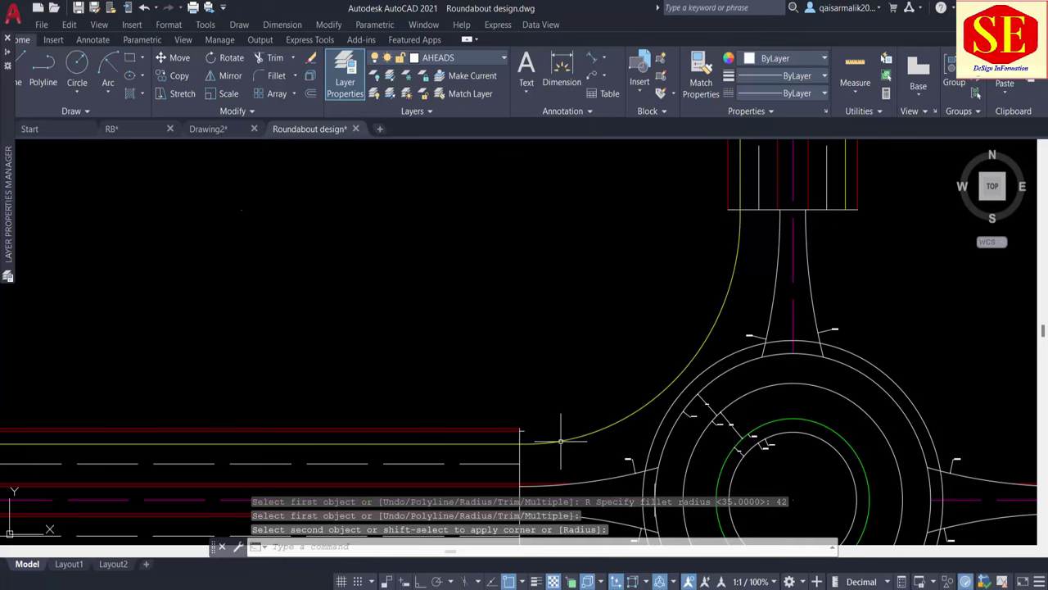
pyautogui.click(579, 418)
pyautogui.scroll(2, 739, 219)
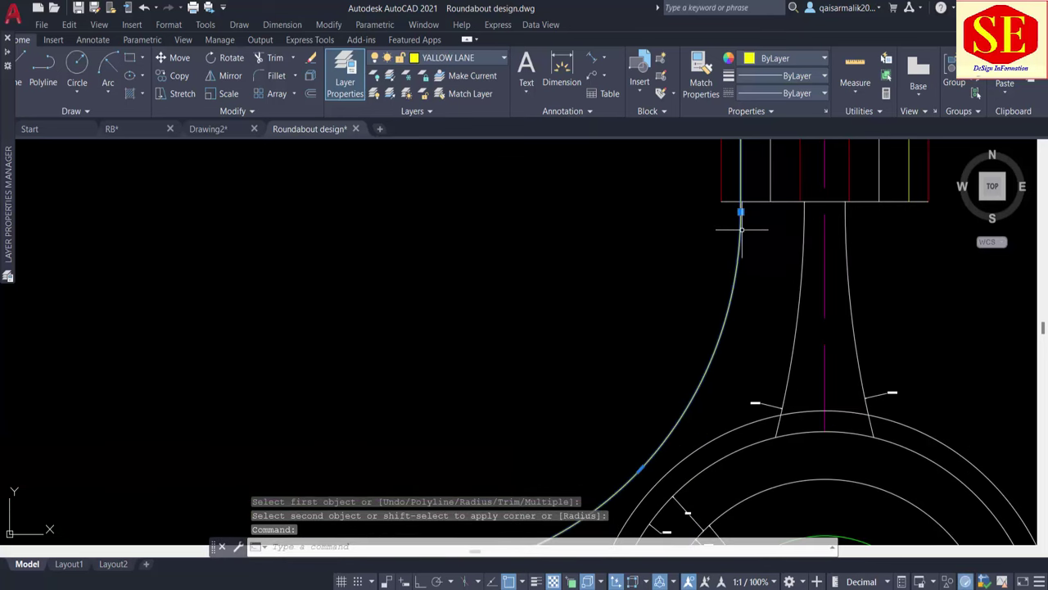
pyautogui.scroll(-2, 744, 287)
pyautogui.press('Escape')
pyautogui.press('Escape')
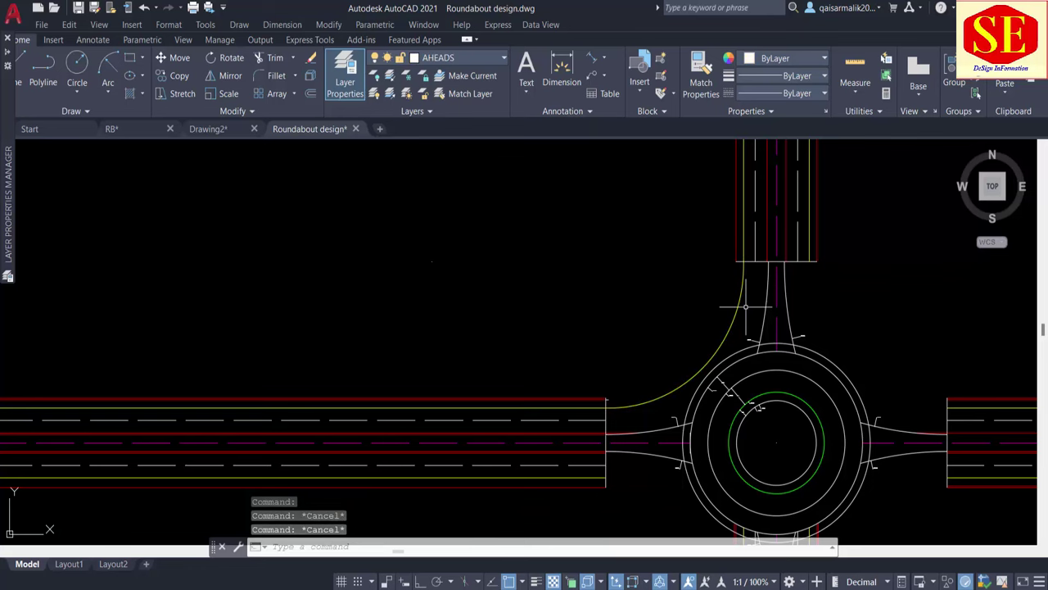
pyautogui.write('u')
pyautogui.press('Return')
# Fillet the horizontal and vertical yellow lane lines with the final 43 radius.
pyautogui.press('Return')
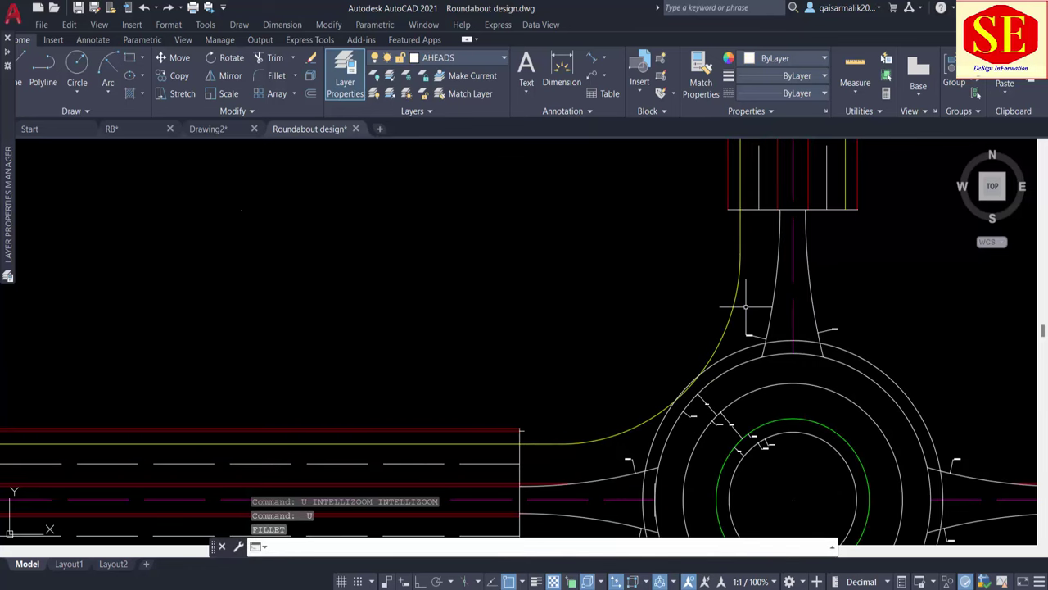
pyautogui.press('Return')
pyautogui.write('r')
pyautogui.press('Return')
pyautogui.write('43')
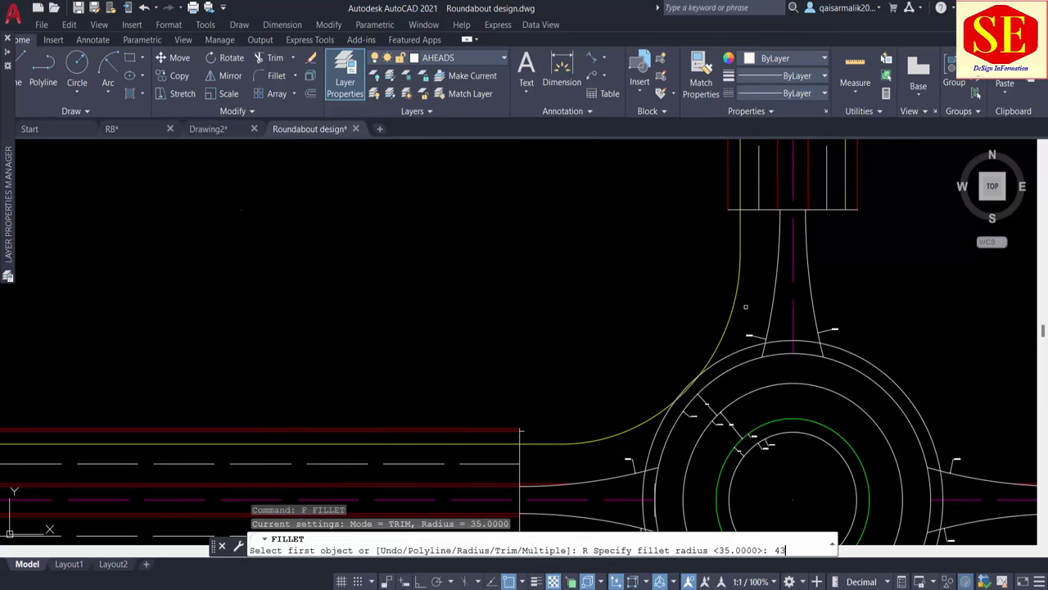
pyautogui.press('Return')
pyautogui.click(545, 444)
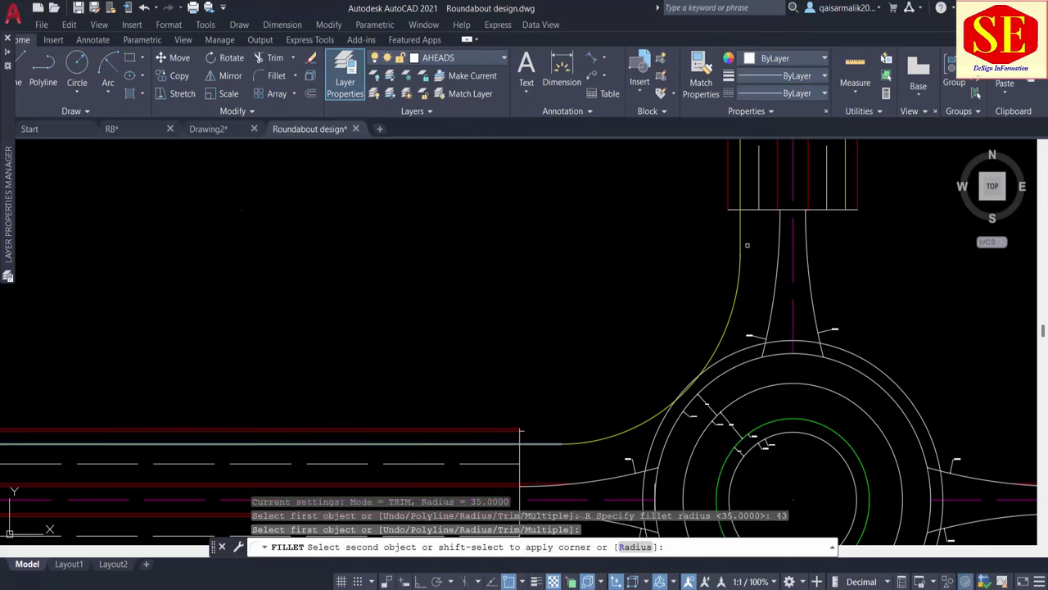
pyautogui.click(737, 253)
pyautogui.click(736, 256)
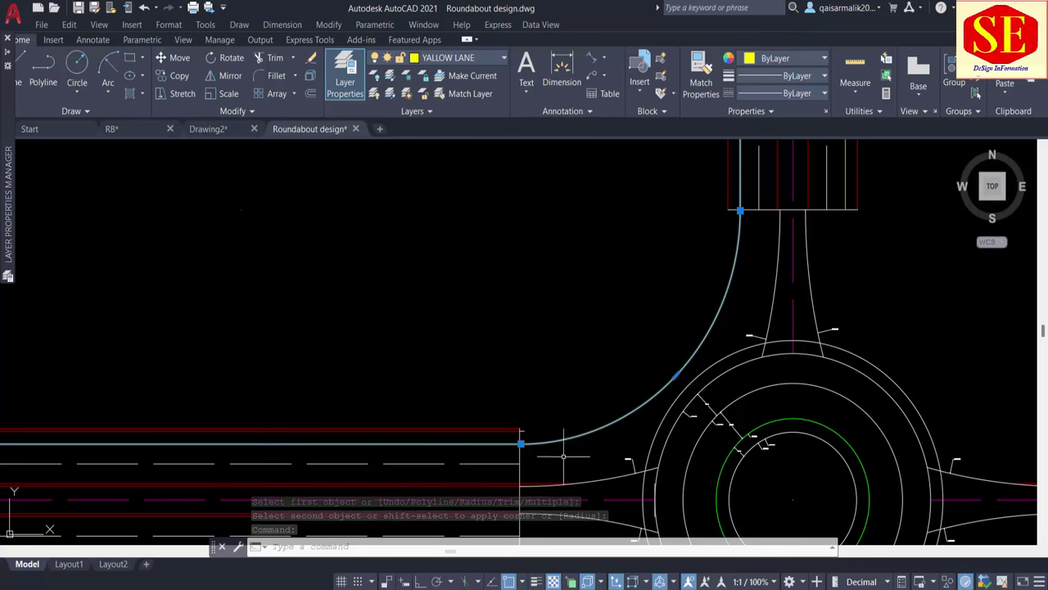
pyautogui.press('Escape')
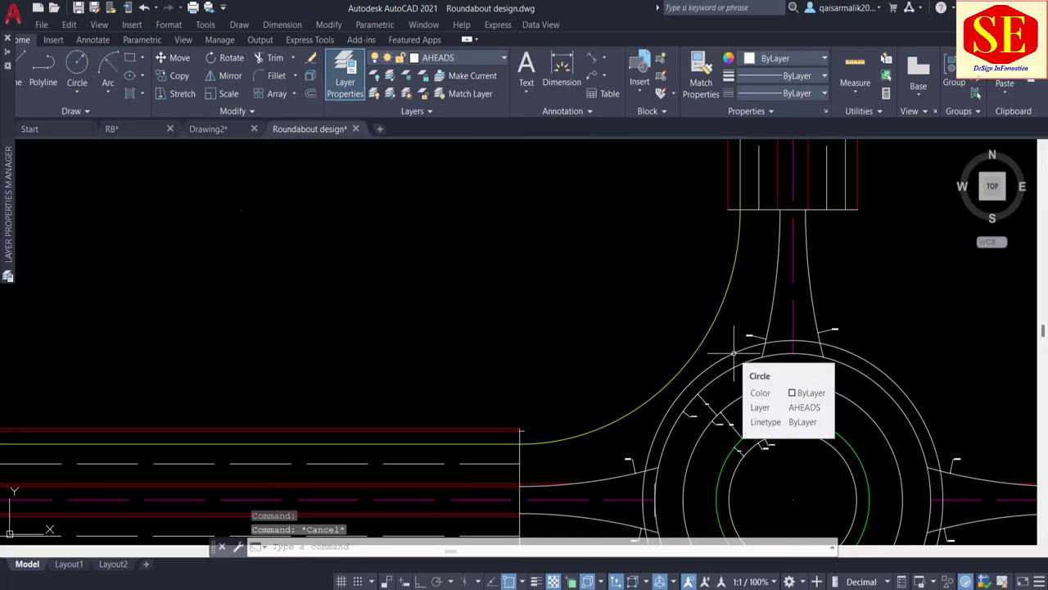
# Fillet the top red road edge with the north road's vertical red line.
pyautogui.write('f')
pyautogui.press('Return')
pyautogui.click(515, 430)
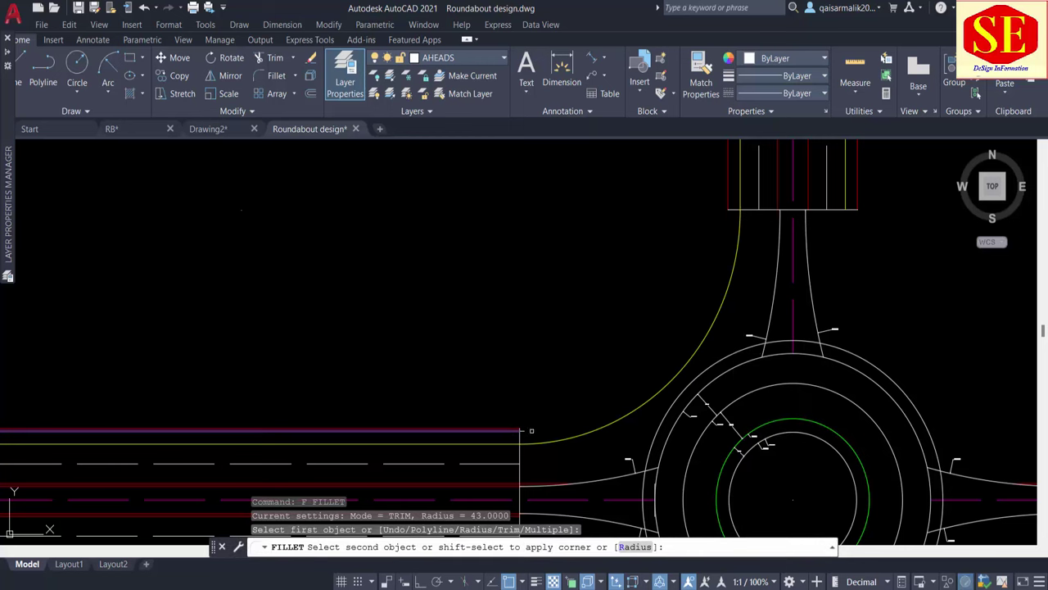
pyautogui.click(725, 191)
pyautogui.press('Escape')
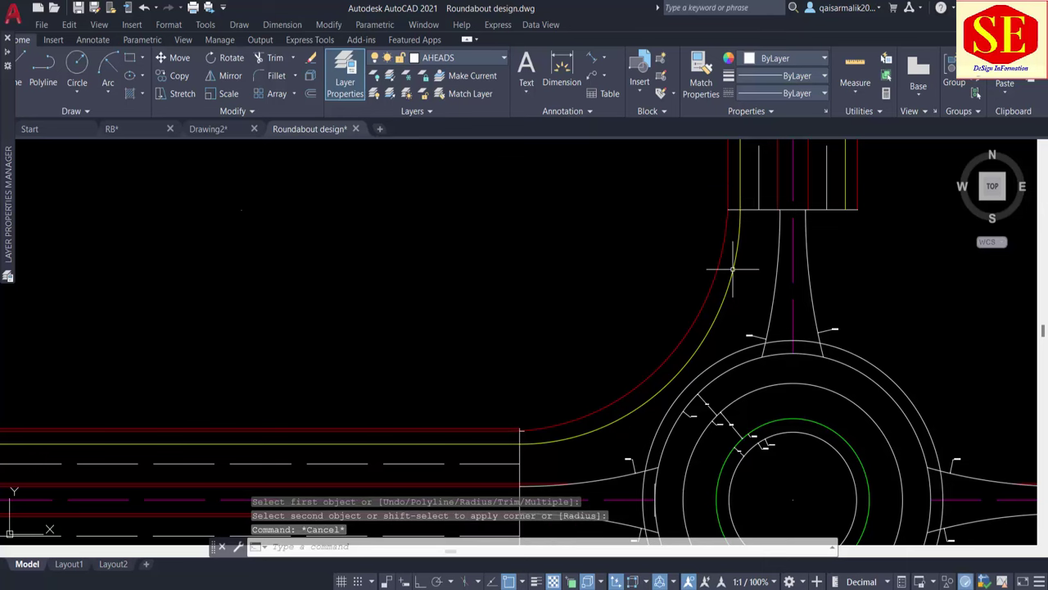
# Offset the new red corner curve by 0.5 to make a parallel copy.
pyautogui.press('Return')
pyautogui.press('Return')
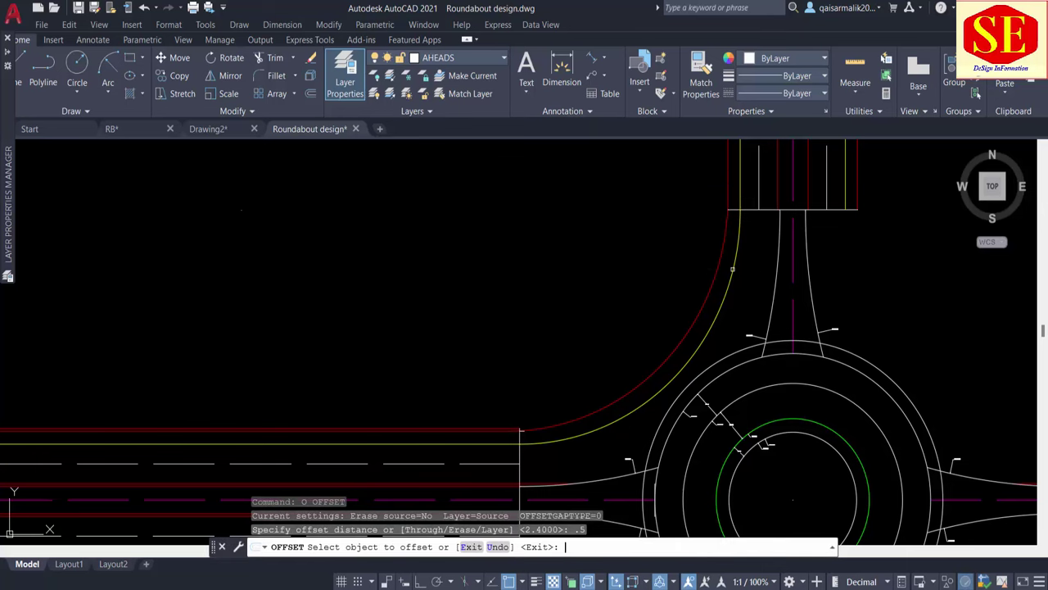
pyautogui.scroll(-4, 732, 269)
pyautogui.scroll(3, 734, 244)
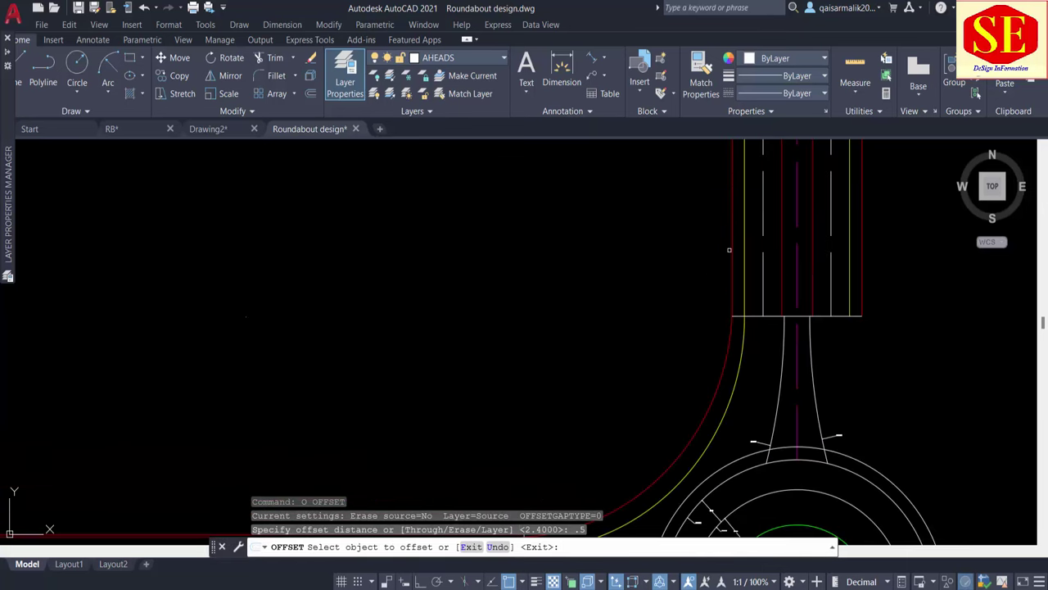
pyautogui.click(729, 250)
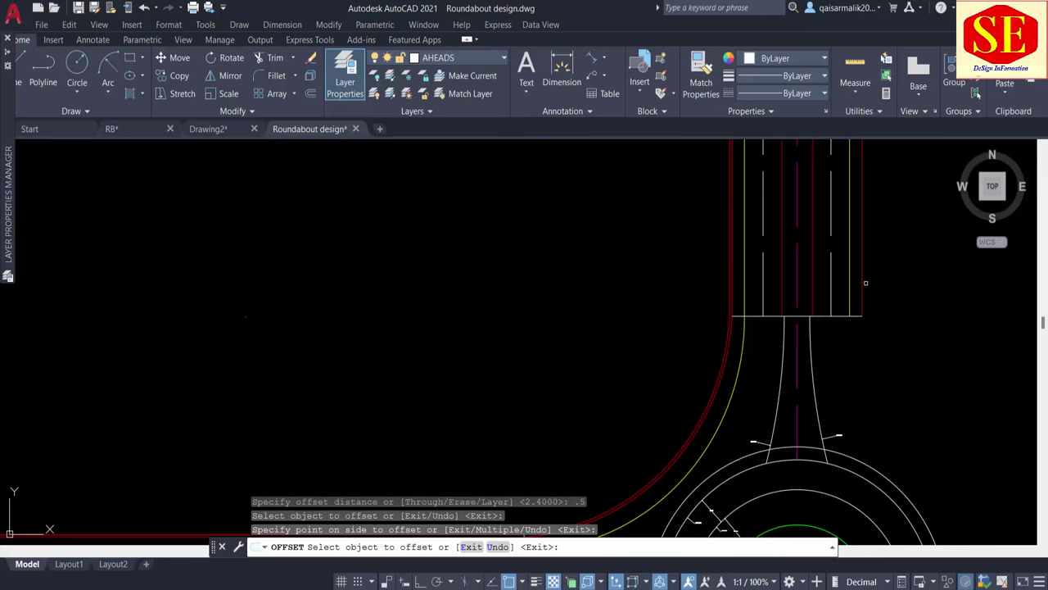
pyautogui.scroll(-3, 540, 205)
pyautogui.scroll(-2, 572, 255)
pyautogui.scroll(5, 518, 378)
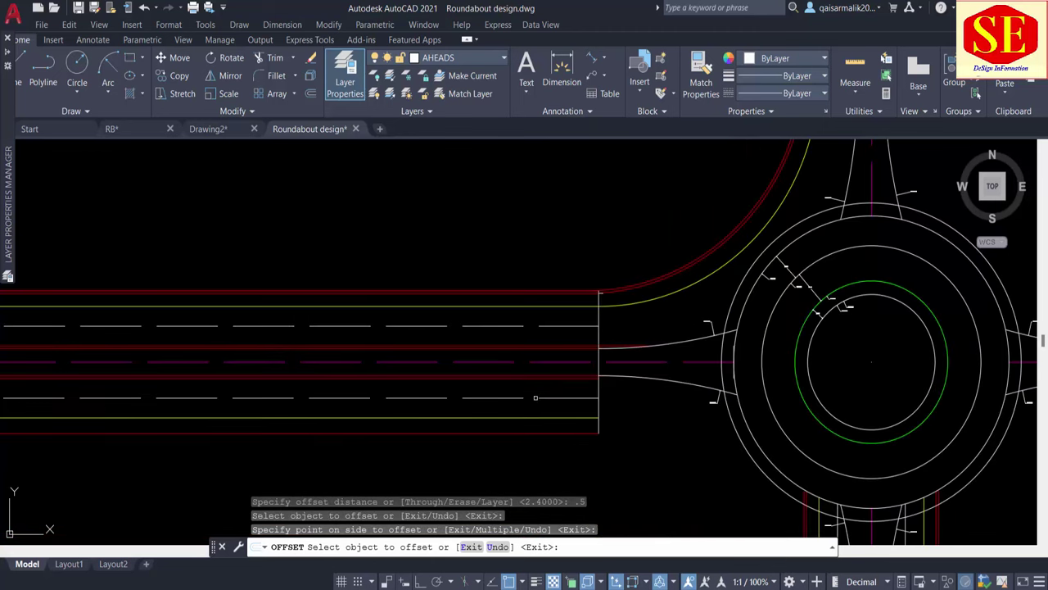
pyautogui.moveTo(536, 397); pyautogui.dragTo(441, 249, button='middle')
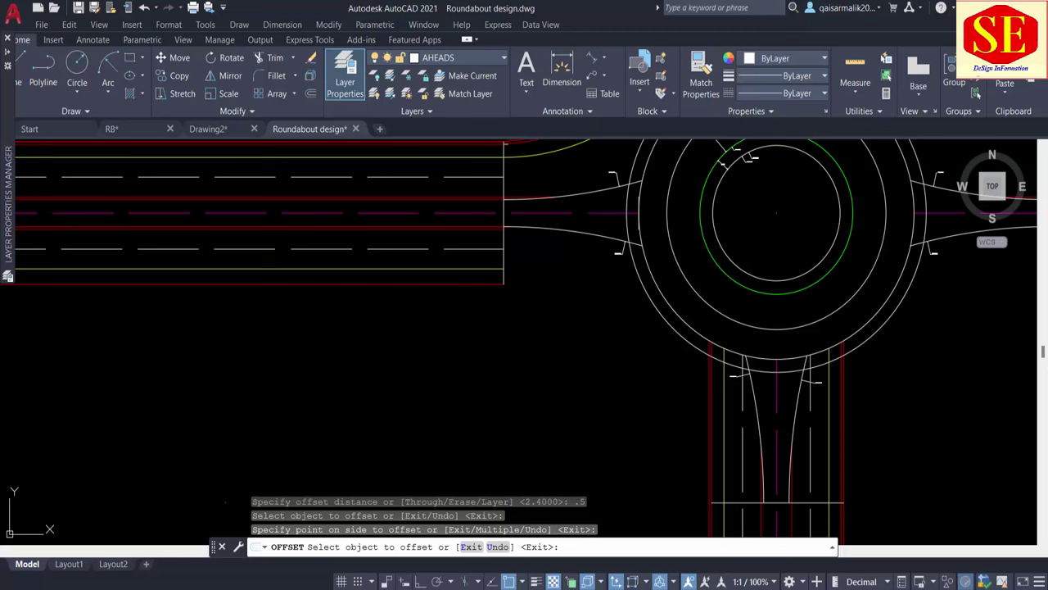
# Fillet the lower west road's yellow and red edges into the south road at radius 43.
pyautogui.press('Escape')
pyautogui.write('f')
pyautogui.press('Return')
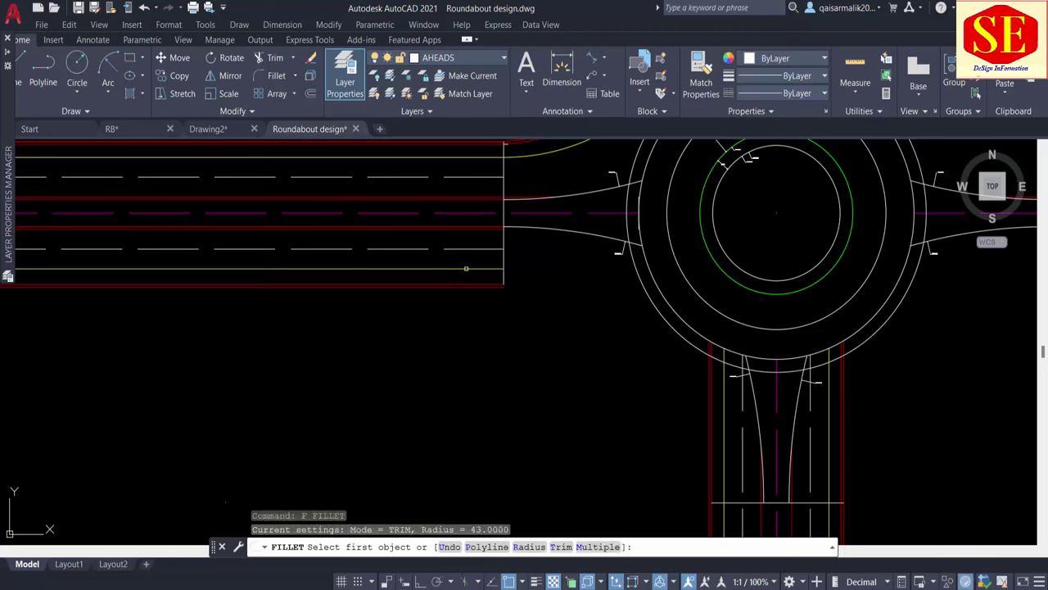
pyautogui.click(486, 269)
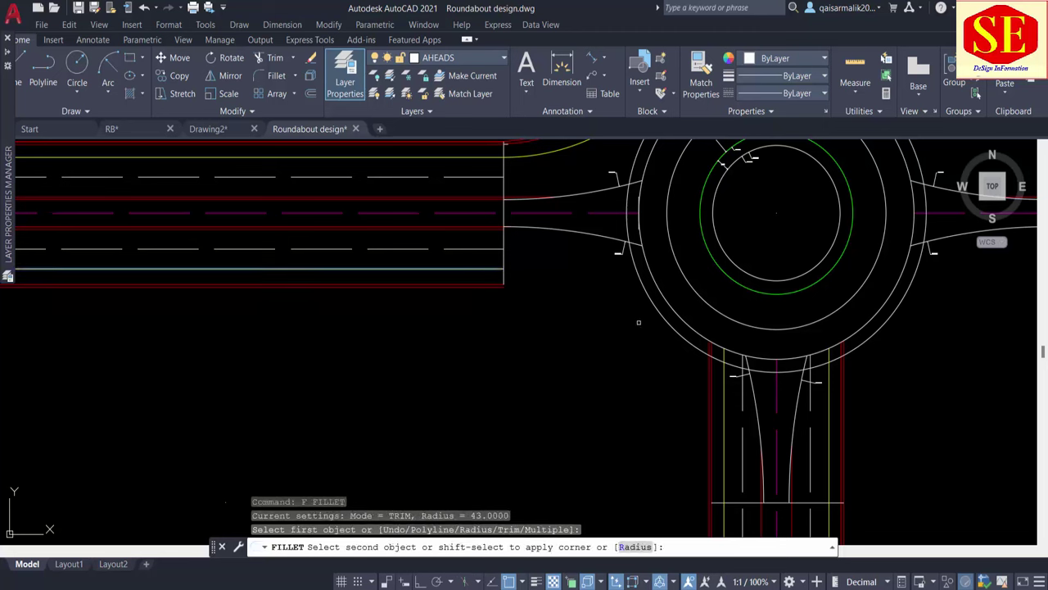
pyautogui.click(728, 389)
pyautogui.press('Return')
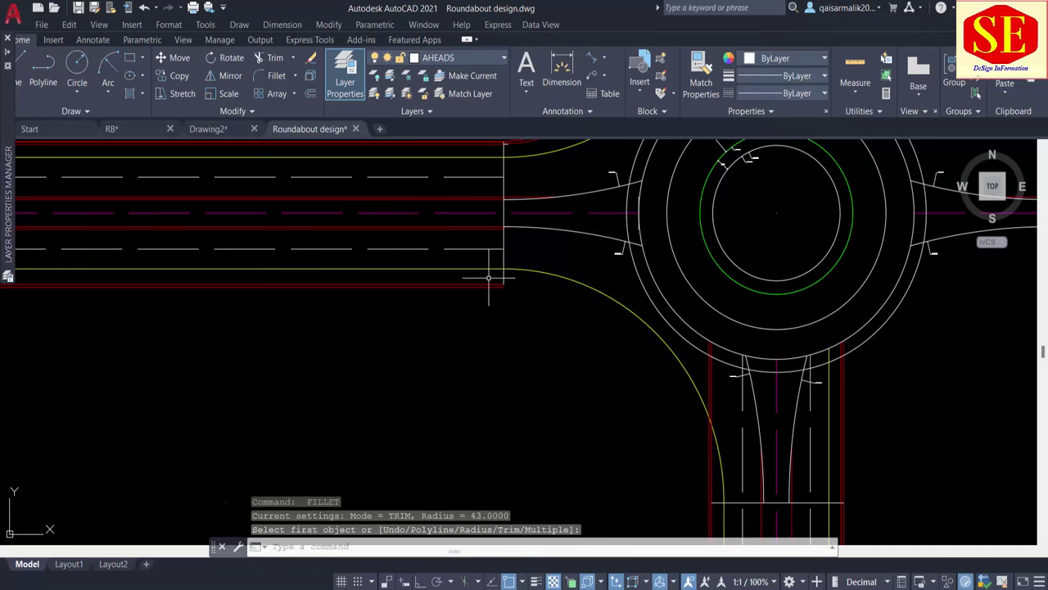
pyautogui.click(489, 284)
pyautogui.click(709, 426)
pyautogui.scroll(2, 739, 448)
pyautogui.click(697, 437)
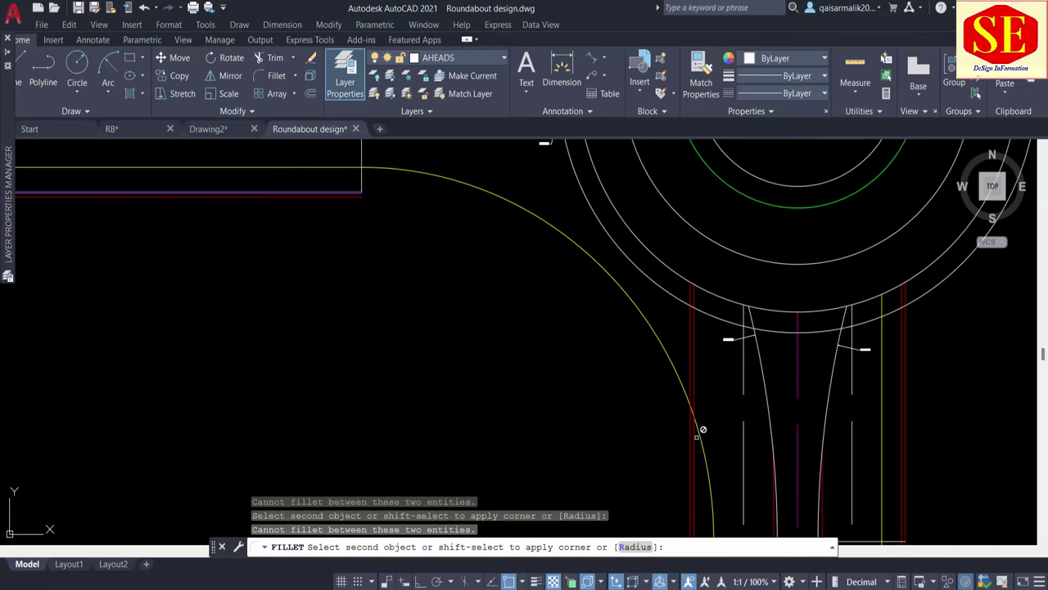
pyautogui.click(697, 437)
pyautogui.press('Return')
# Fillet the east road's yellow lane line and red edge with the south road's right edges.
pyautogui.click(354, 197)
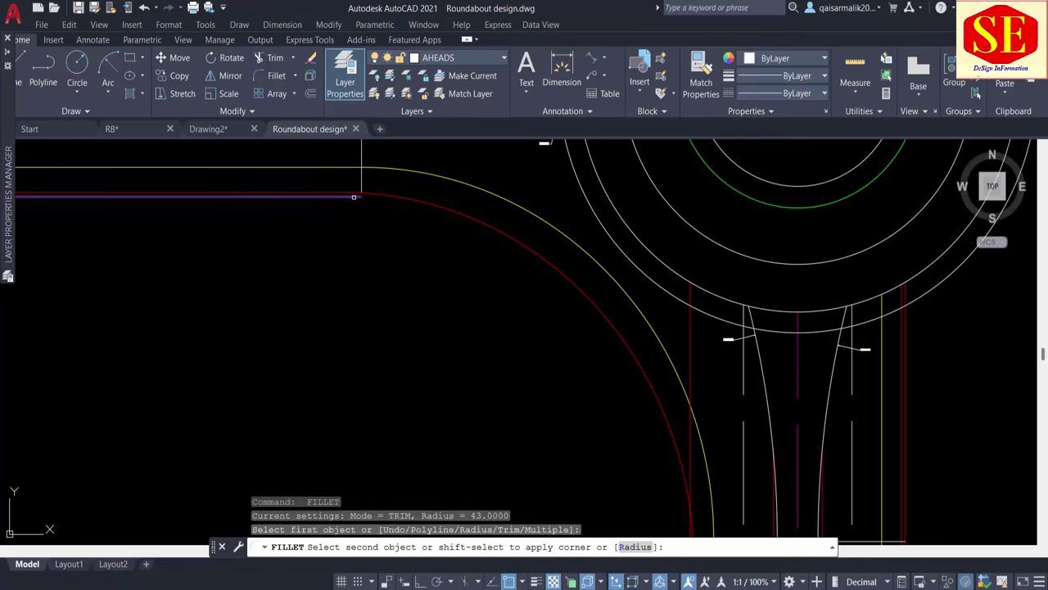
pyautogui.click(690, 333)
pyautogui.scroll(-4, 459, 307)
pyautogui.scroll(2, 596, 307)
pyautogui.press('Return')
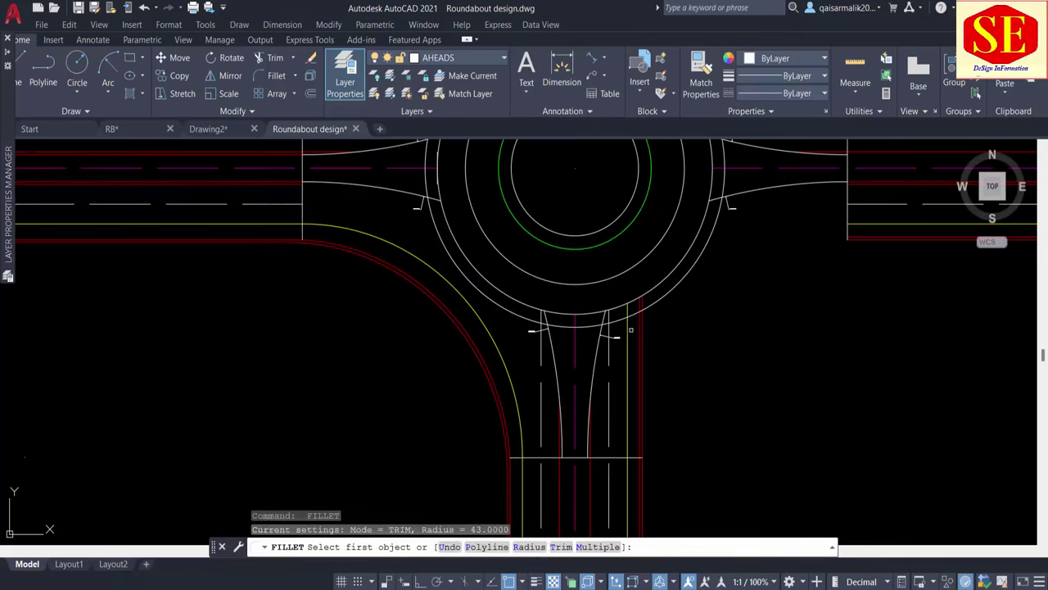
pyautogui.click(627, 331)
pyautogui.click(868, 225)
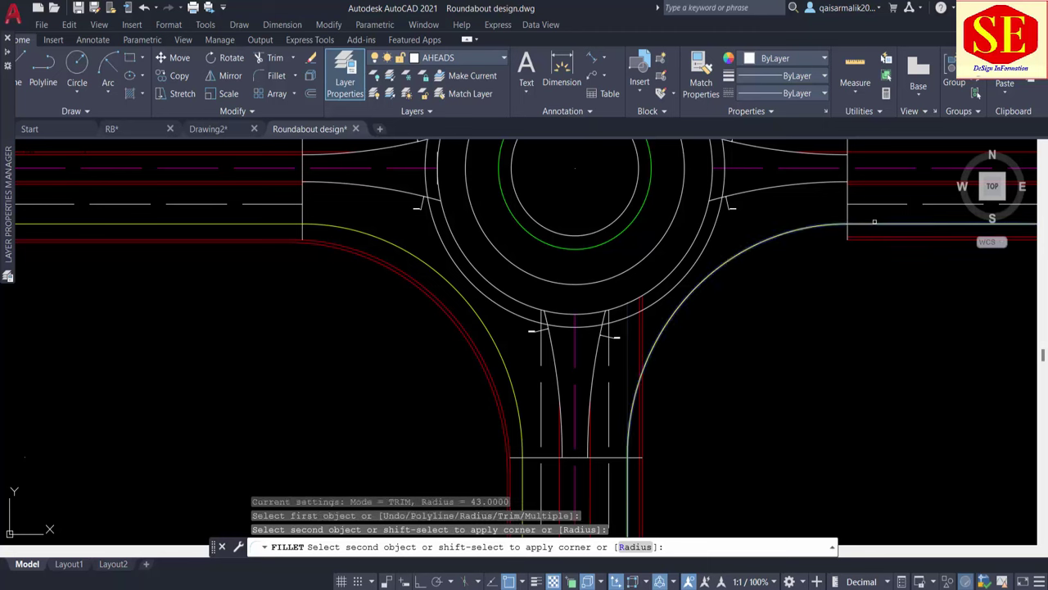
pyautogui.press('Return')
pyautogui.click(864, 235)
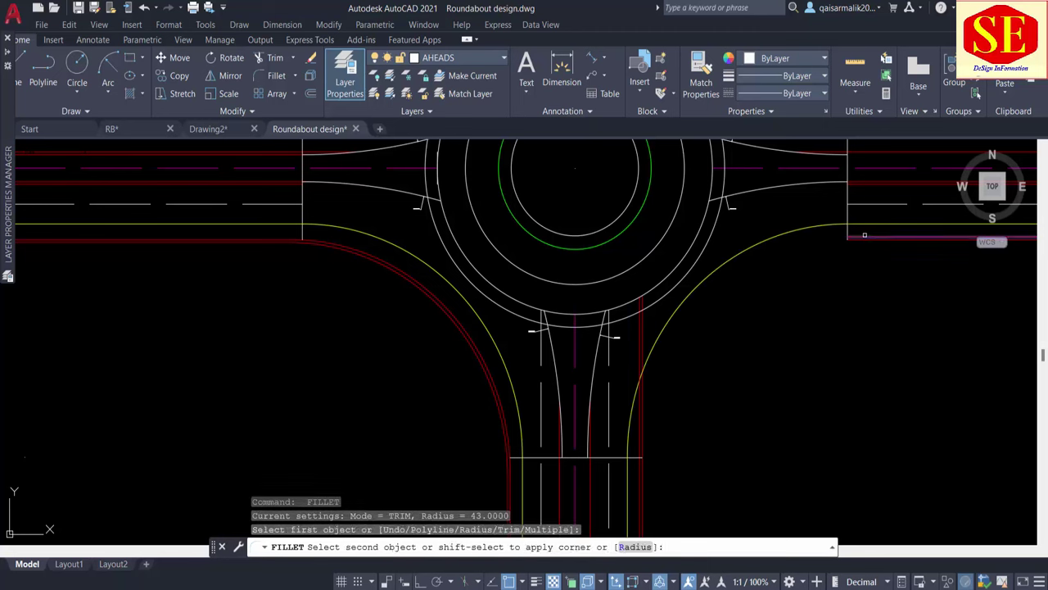
pyautogui.click(638, 458)
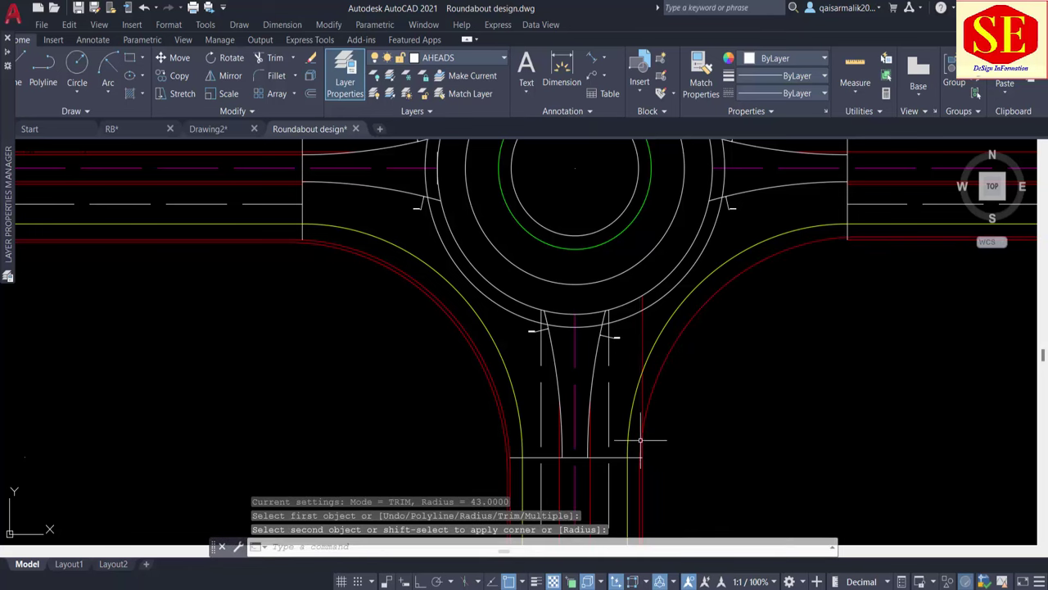
# Round the remaining south-east red edge and the north-east yellow lane corner.
pyautogui.press('Return')
pyautogui.click(863, 244)
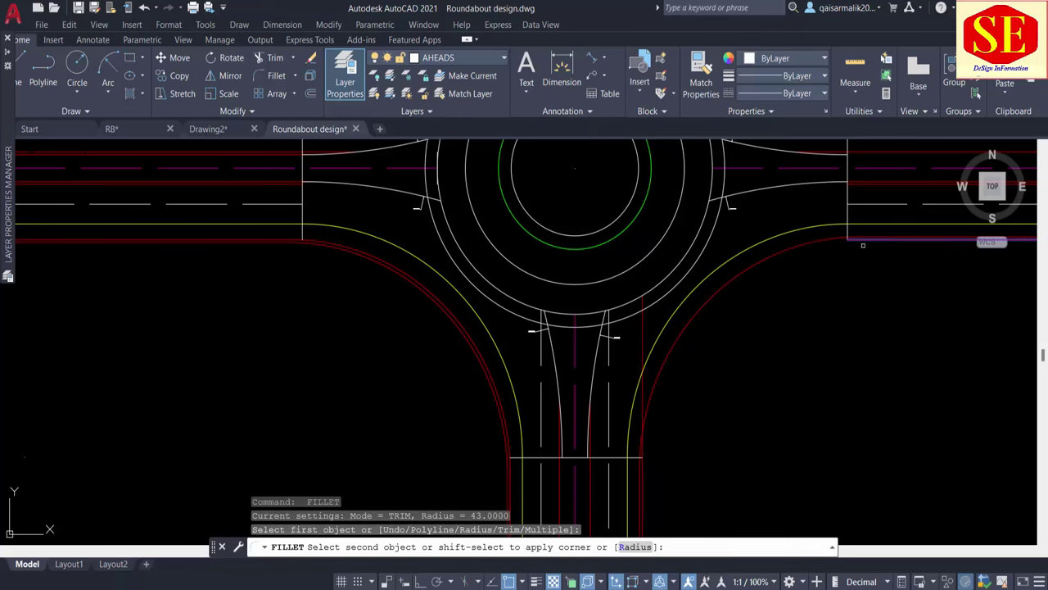
pyautogui.click(644, 384)
pyautogui.scroll(-5, 667, 385)
pyautogui.moveTo(709, 355); pyautogui.dragTo(673, 494, button='middle')
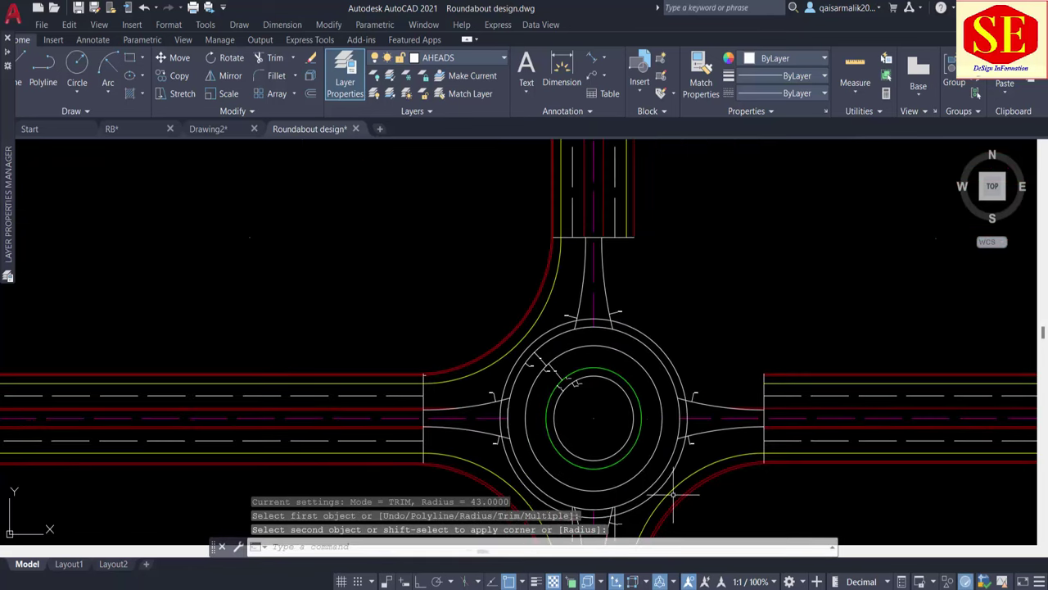
pyautogui.press('Escape')
pyautogui.press('Return')
pyautogui.scroll(2, 631, 236)
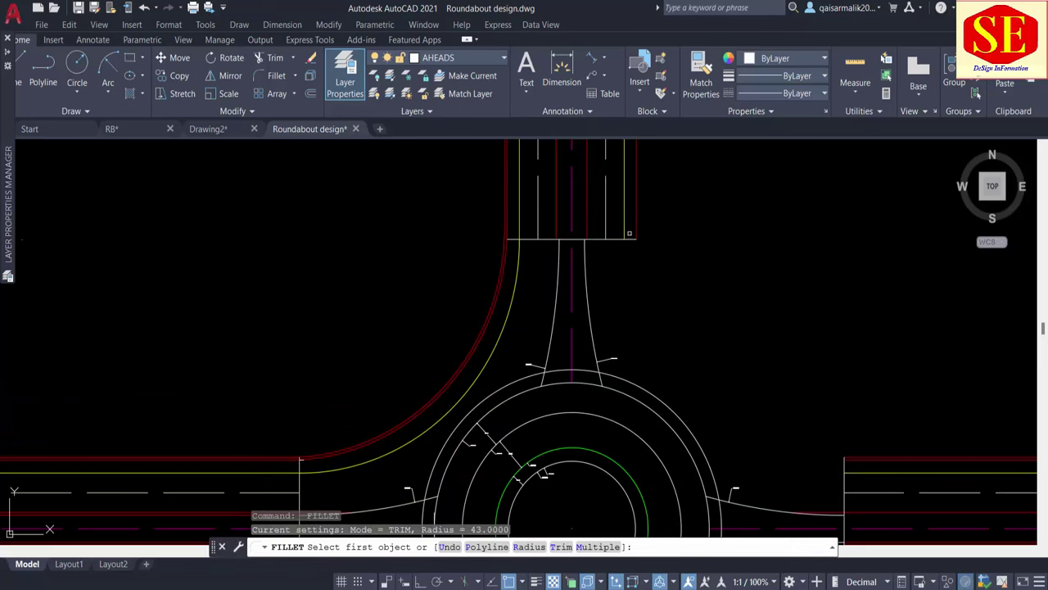
pyautogui.click(627, 233)
pyautogui.click(884, 474)
pyautogui.press('Escape')
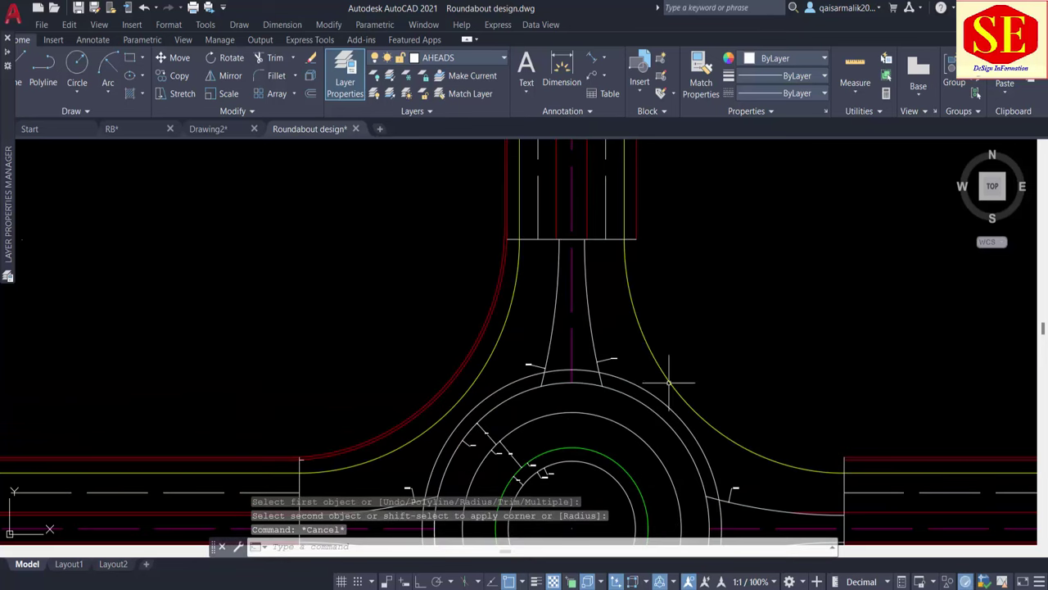
pyautogui.write('o')
pyautogui.press('Return')
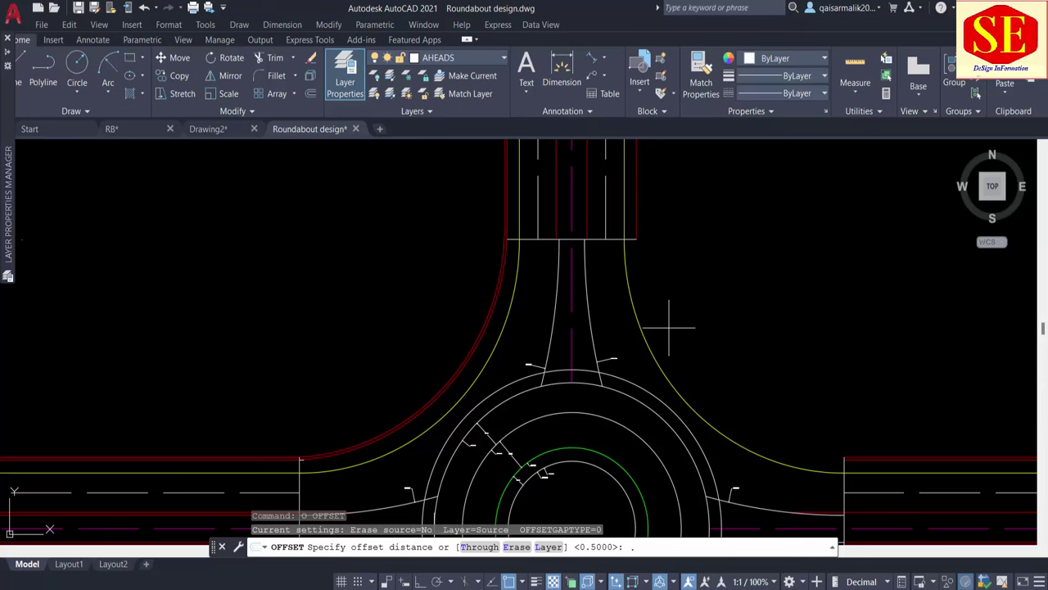
# Offset the north-east corner curve by 0.5 to add a second curb line.
pyautogui.write('5')
pyautogui.press('Return')
pyautogui.click(627, 218)
pyautogui.click(690, 245)
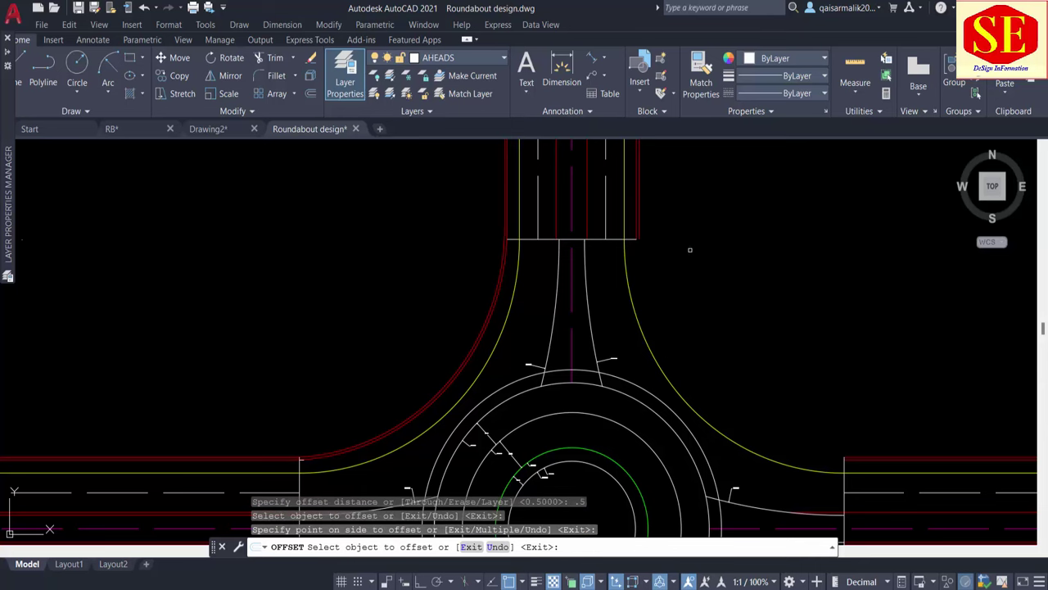
pyautogui.scroll(-2, 649, 341)
pyautogui.press('Escape')
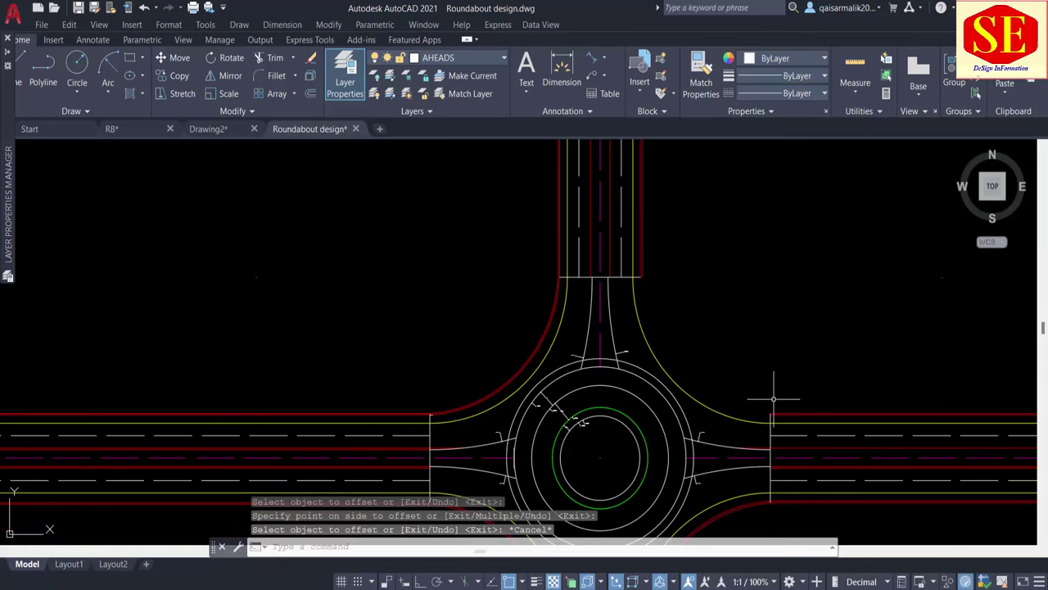
# Attempt two fillets on the north-east red edges, cancelling both failed tries.
pyautogui.write('f')
pyautogui.press('Return')
pyautogui.scroll(3, 782, 411)
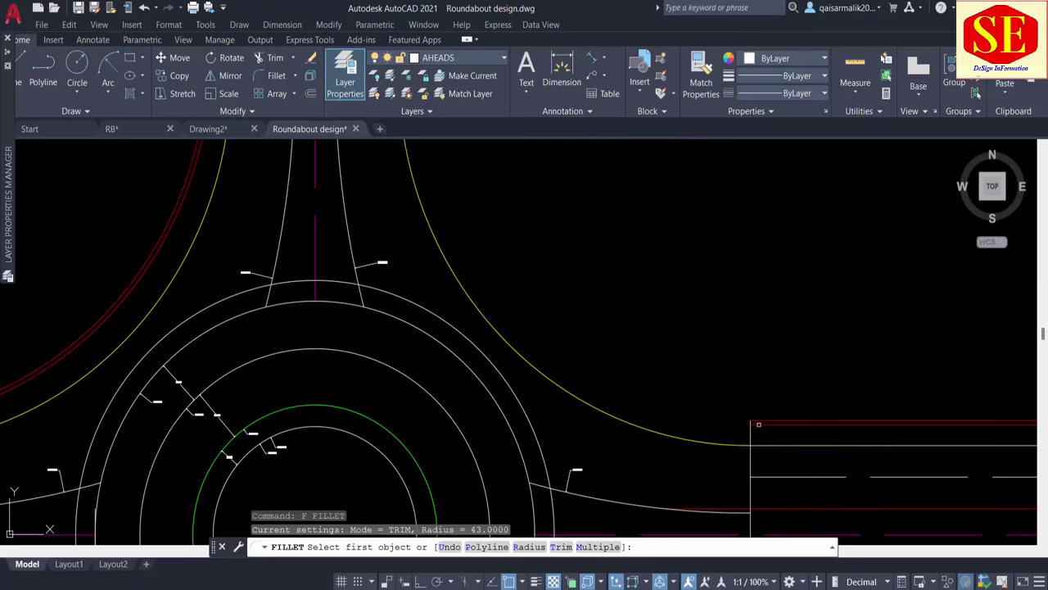
pyautogui.click(758, 424)
pyautogui.scroll(-3, 754, 418)
pyautogui.scroll(4, 617, 223)
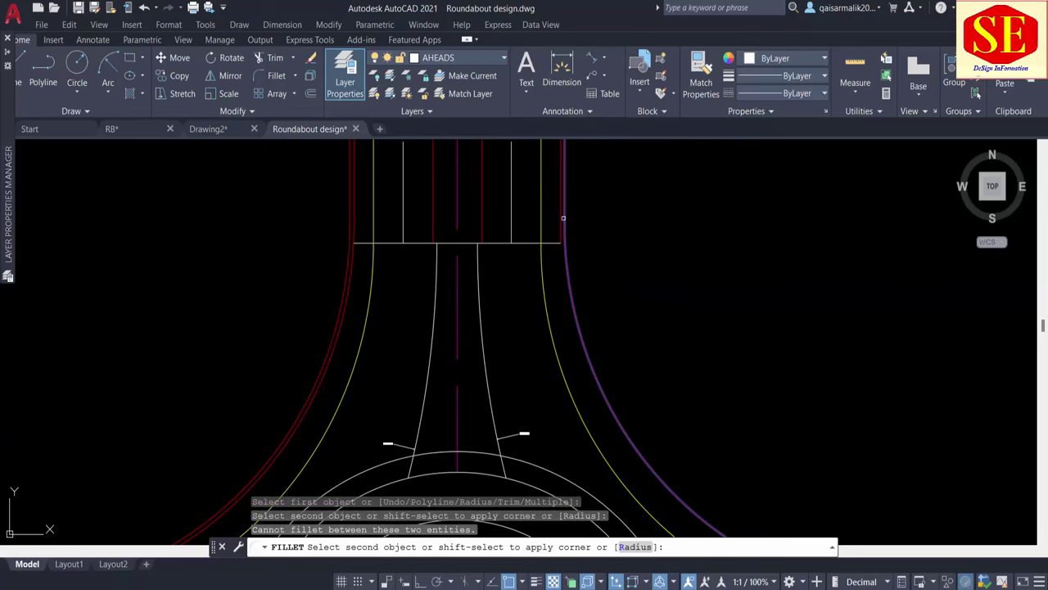
pyautogui.click(618, 224)
pyautogui.scroll(-4, 618, 224)
pyautogui.scroll(4, 618, 224)
pyautogui.press('Escape')
pyautogui.press('Return')
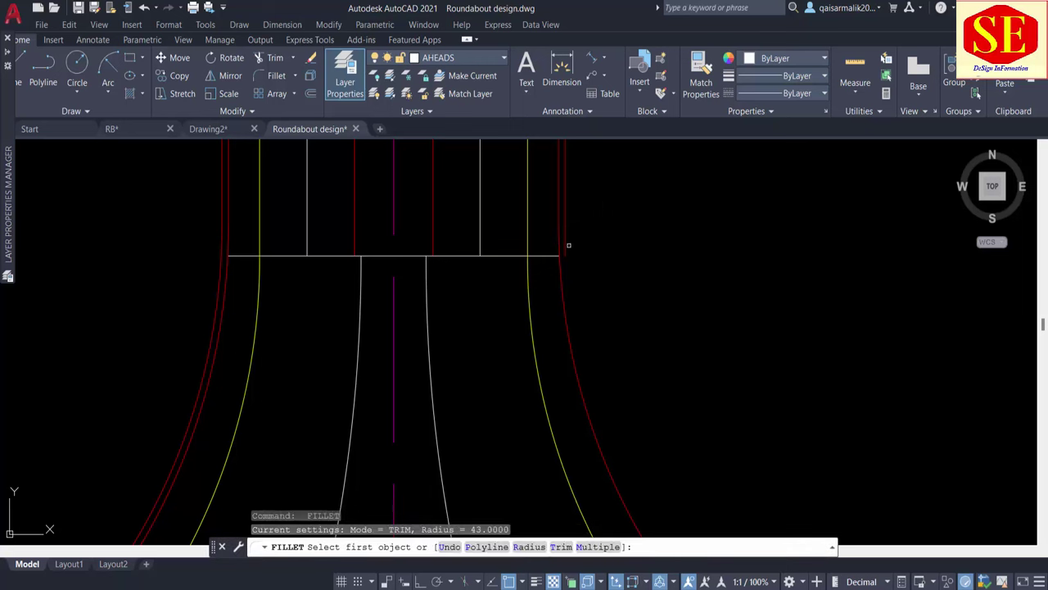
pyautogui.click(568, 246)
pyautogui.scroll(-4, 678, 245)
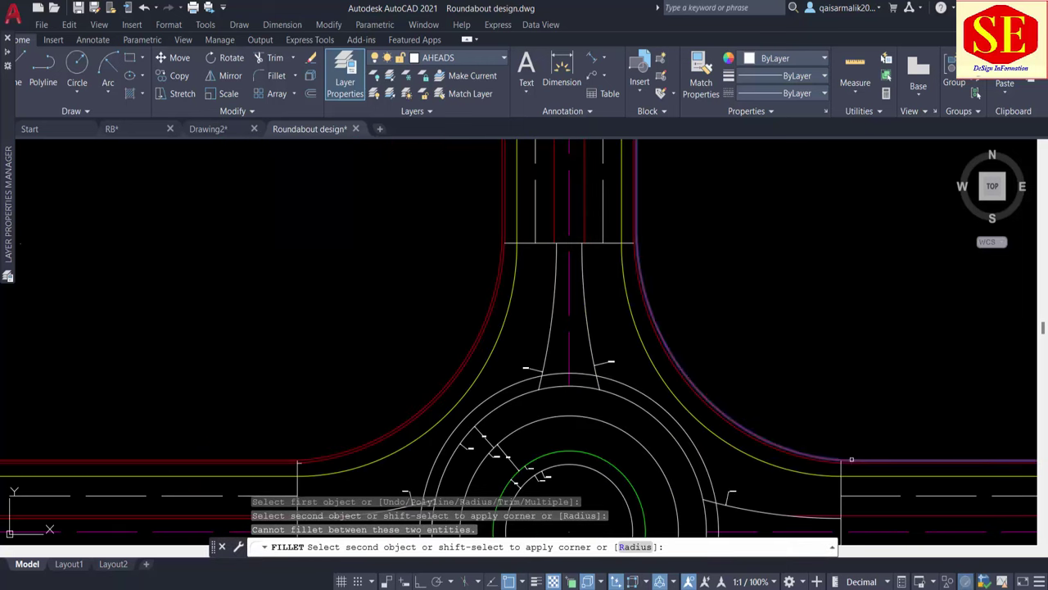
pyautogui.click(691, 347)
pyautogui.scroll(-4, 690, 347)
pyautogui.press('Escape')
pyautogui.scroll(1, 651, 348)
pyautogui.scroll(3, 665, 333)
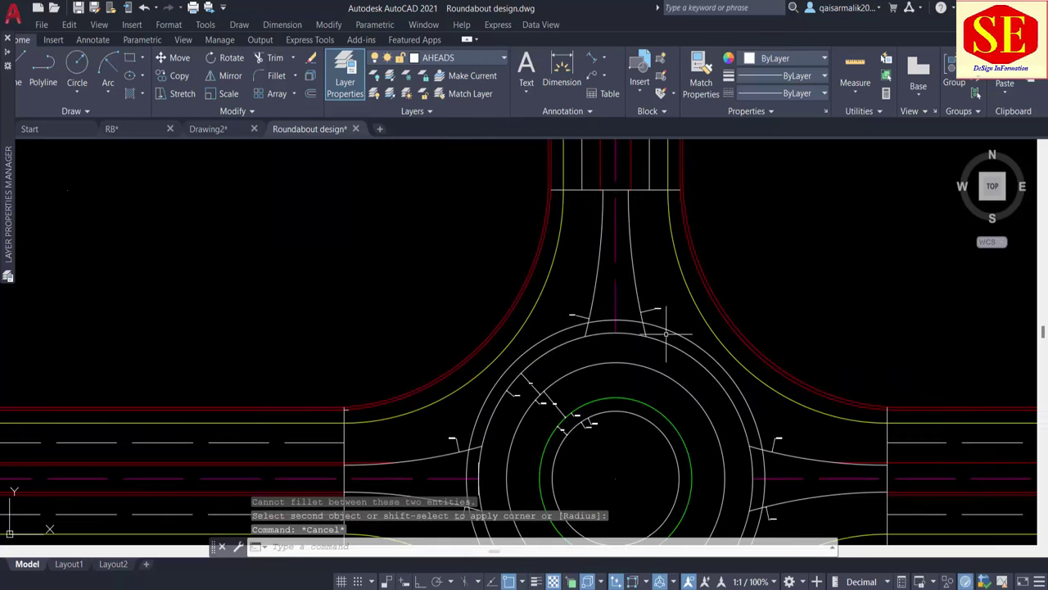
# Erase the roundabout's outermost circle.
pyautogui.click(664, 331)
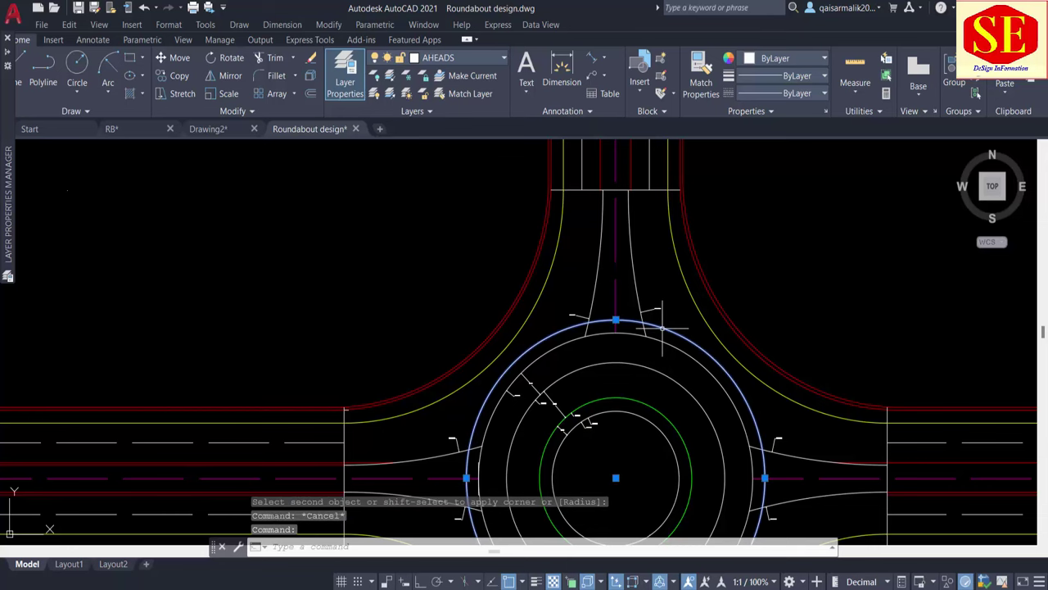
pyautogui.moveTo(597, 328); pyautogui.dragTo(607, 211, button='middle')
pyautogui.write('e')
pyautogui.press('Return')
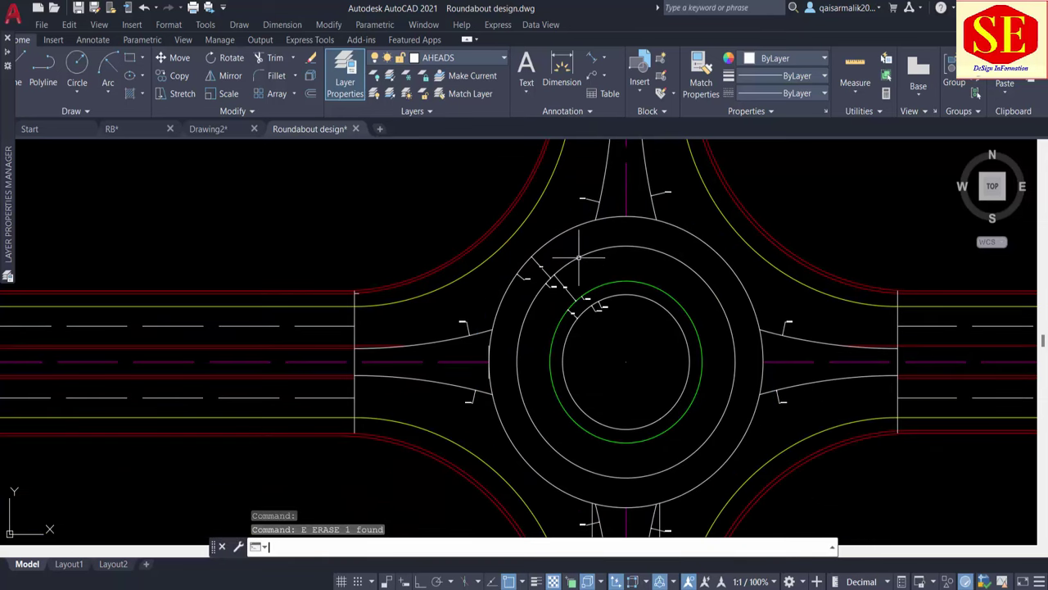
pyautogui.press('Return')
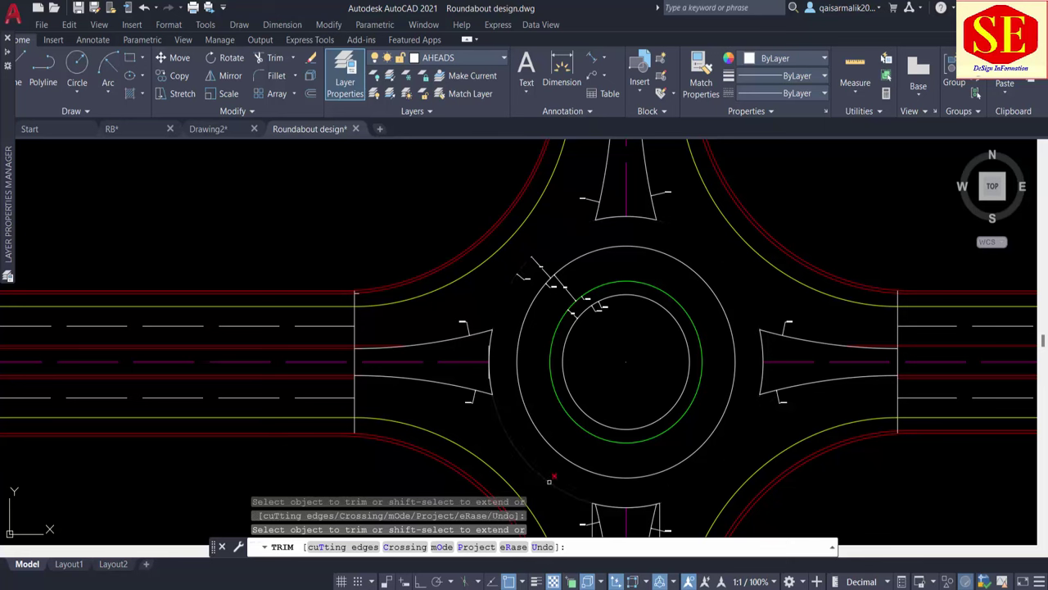
# Finish the circle trim and erase the small chevron ticks with a window selection.
pyautogui.press('Escape')
pyautogui.scroll(-2, 638, 319)
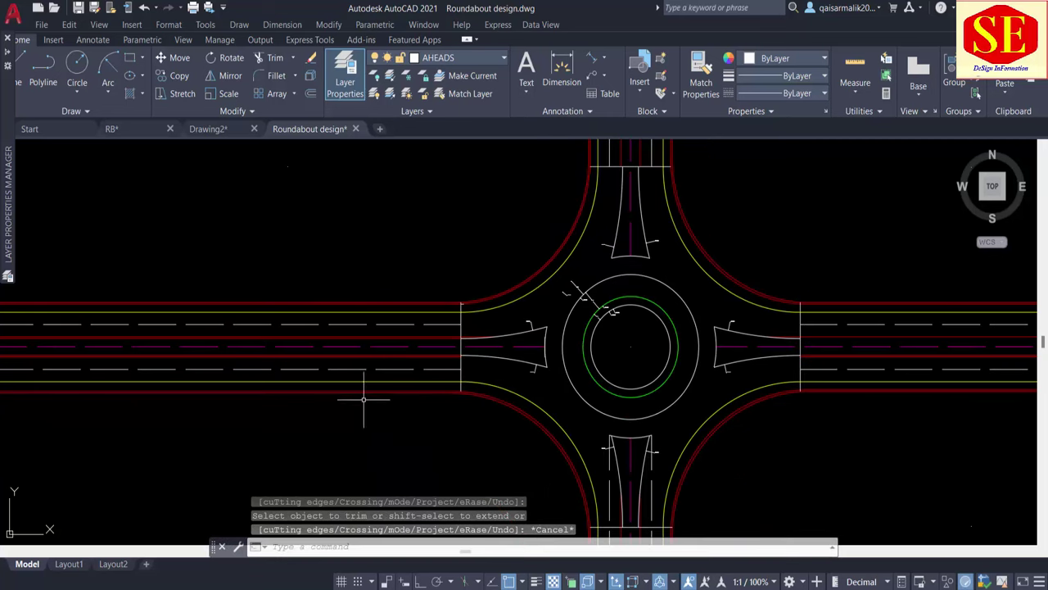
pyautogui.scroll(2, 400, 339)
pyautogui.click(654, 281)
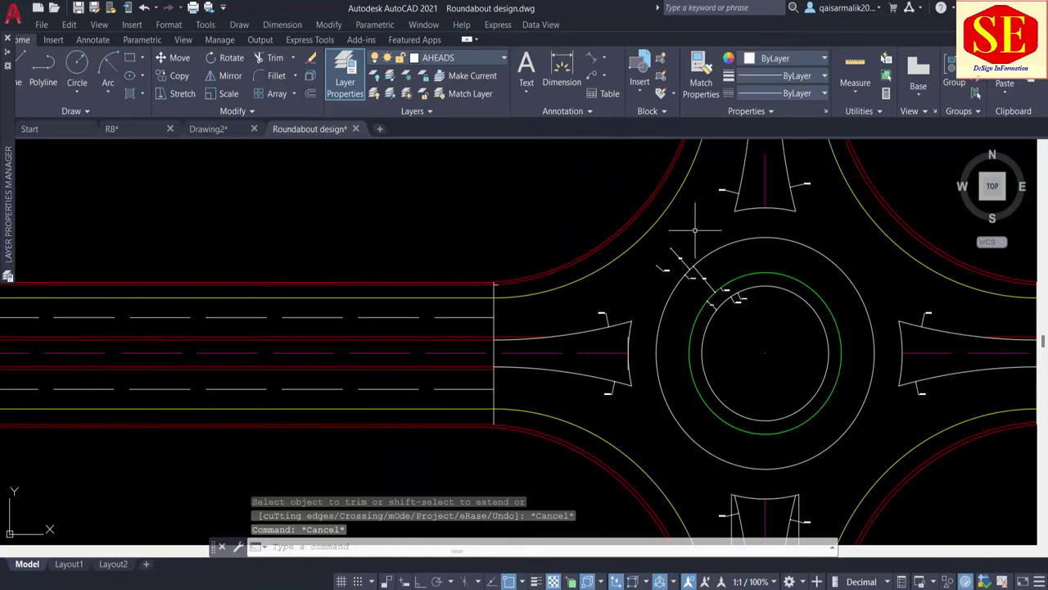
pyautogui.click(713, 275)
pyautogui.write('e')
pyautogui.press('Return')
pyautogui.click(694, 276)
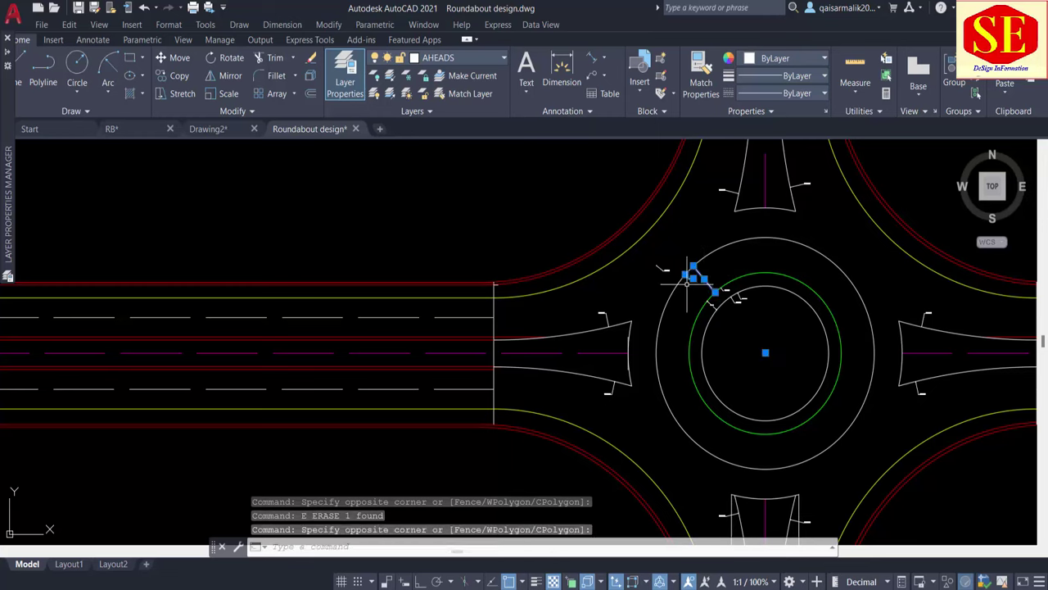
pyautogui.scroll(4, 738, 302)
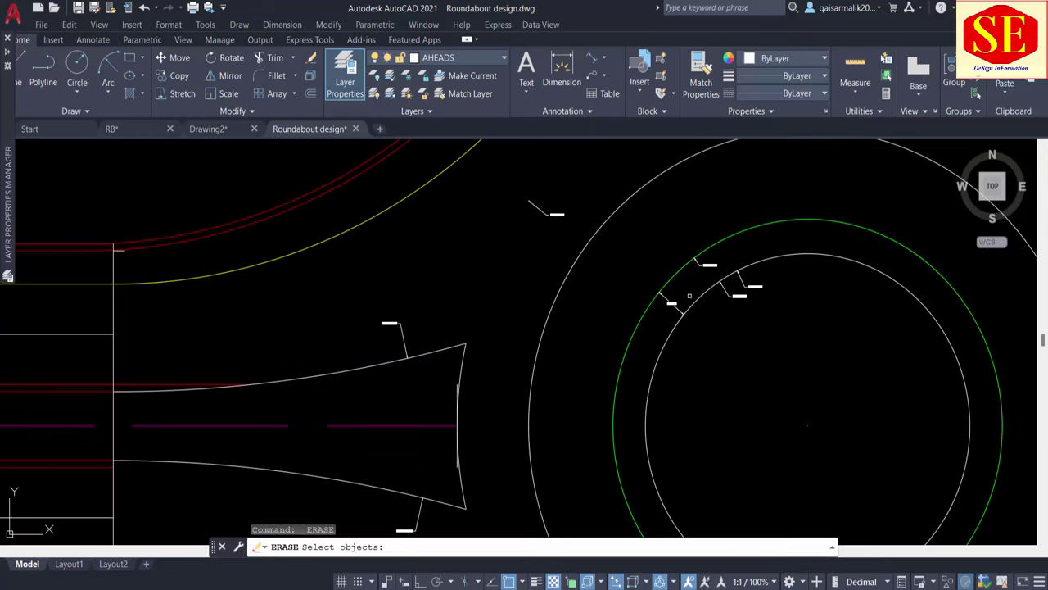
pyautogui.press('Escape')
# Erase the small leader line near the circles, leaving the circles themselves unselected.
pyautogui.click(710, 265)
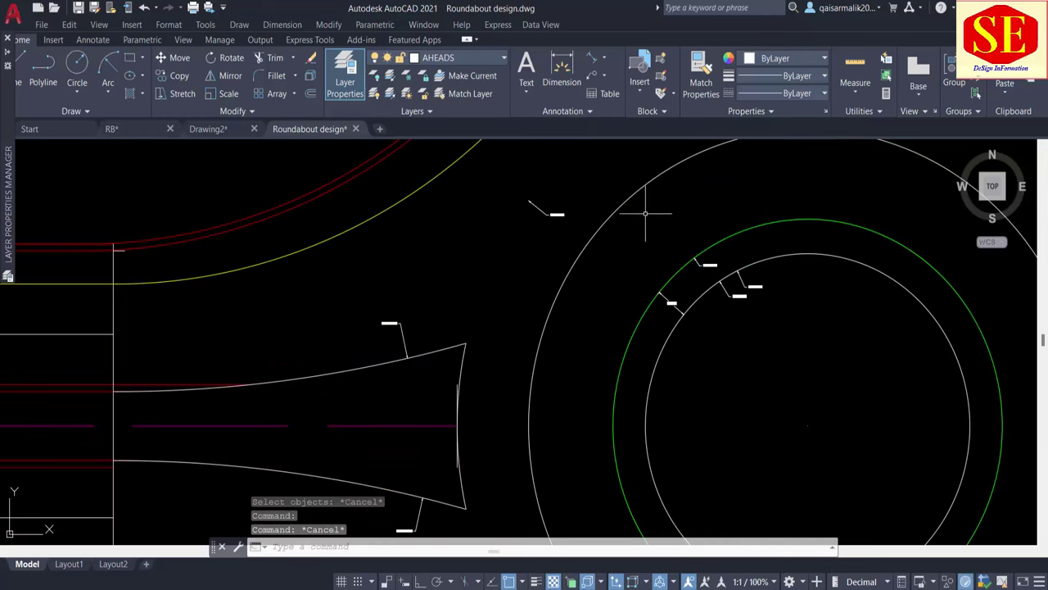
pyautogui.press('Escape')
pyautogui.click(628, 243)
pyautogui.click(867, 392)
pyautogui.write('E')
pyautogui.press('Return')
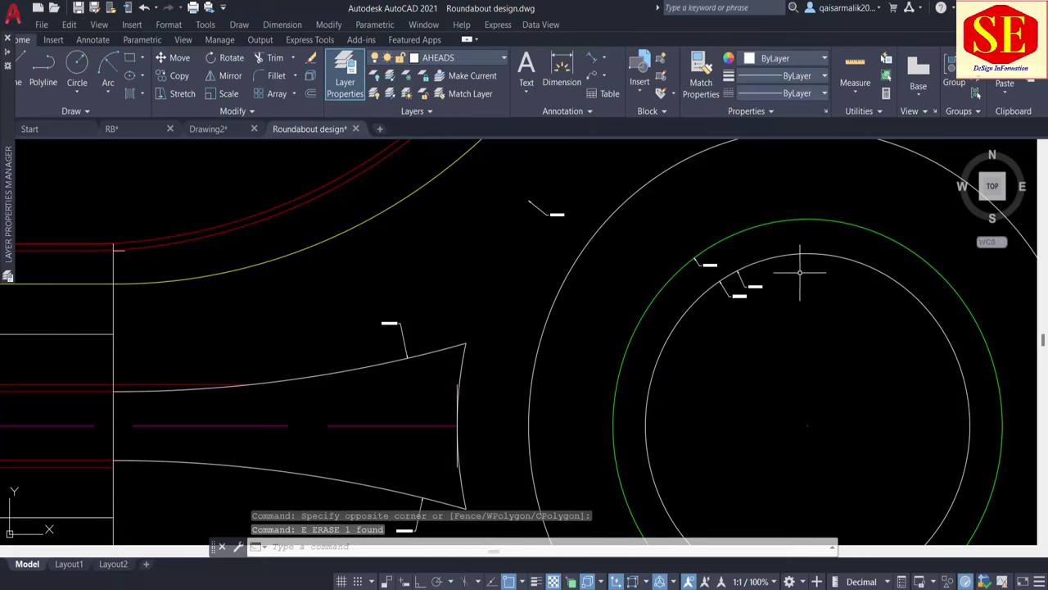
pyautogui.click(800, 273)
pyautogui.click(672, 347)
pyautogui.press('Escape')
pyautogui.scroll(4, 747, 296)
# Erase the R12.5000, Ø25.0000 and R15.0000 circle dimensions.
pyautogui.click(785, 273)
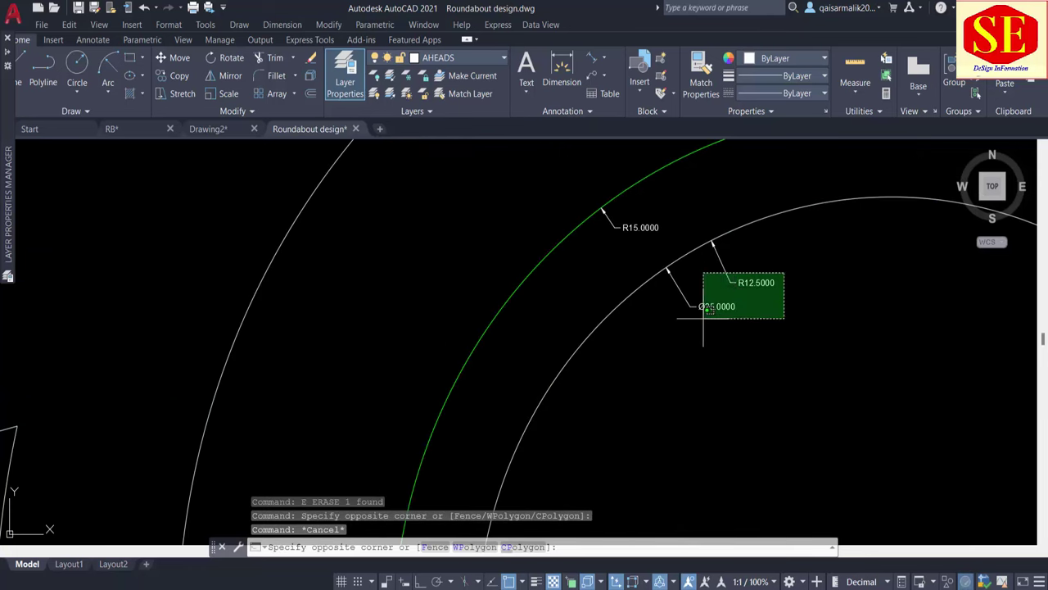
pyautogui.click(702, 319)
pyautogui.press('Return')
pyautogui.click(634, 243)
pyautogui.click(604, 230)
pyautogui.press('Return')
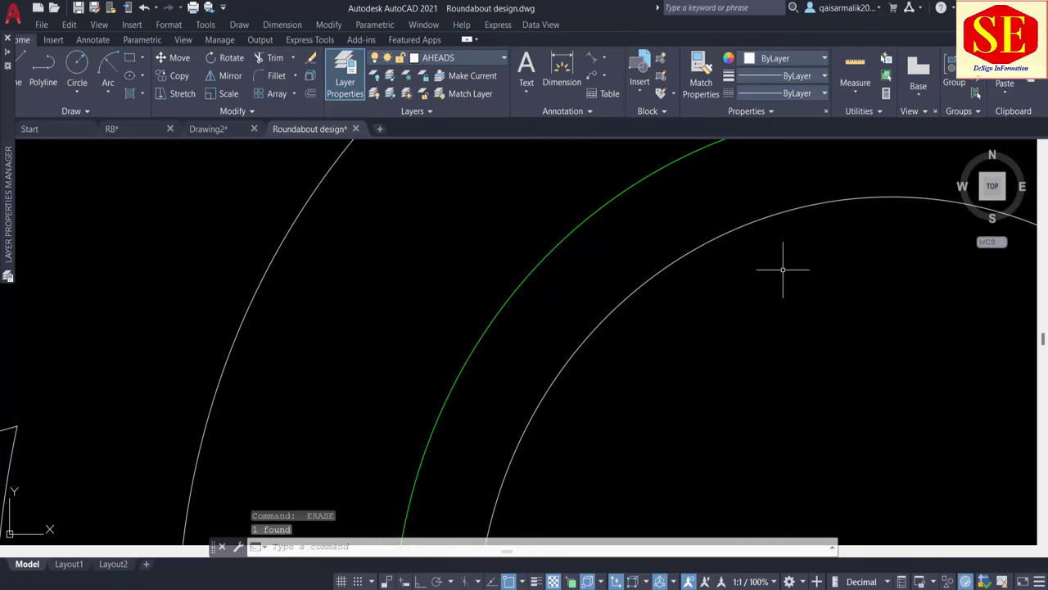
# Erase the overlapping object on the island arc and select the stray short corner segments.
pyautogui.scroll(-5, 783, 268)
pyautogui.scroll(5, 467, 379)
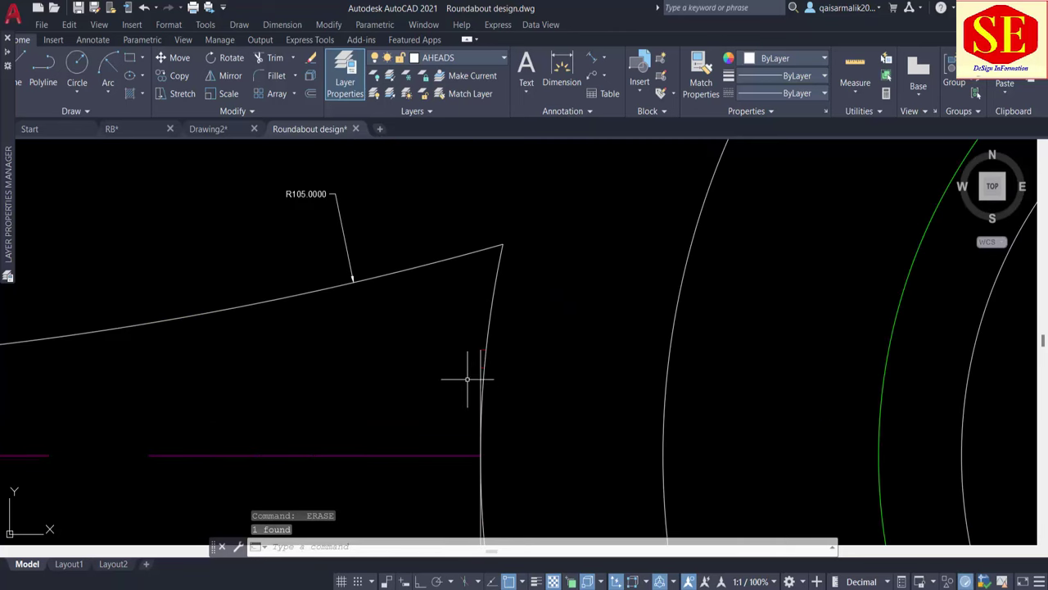
pyautogui.click(480, 353)
pyautogui.write('e')
pyautogui.press('Return')
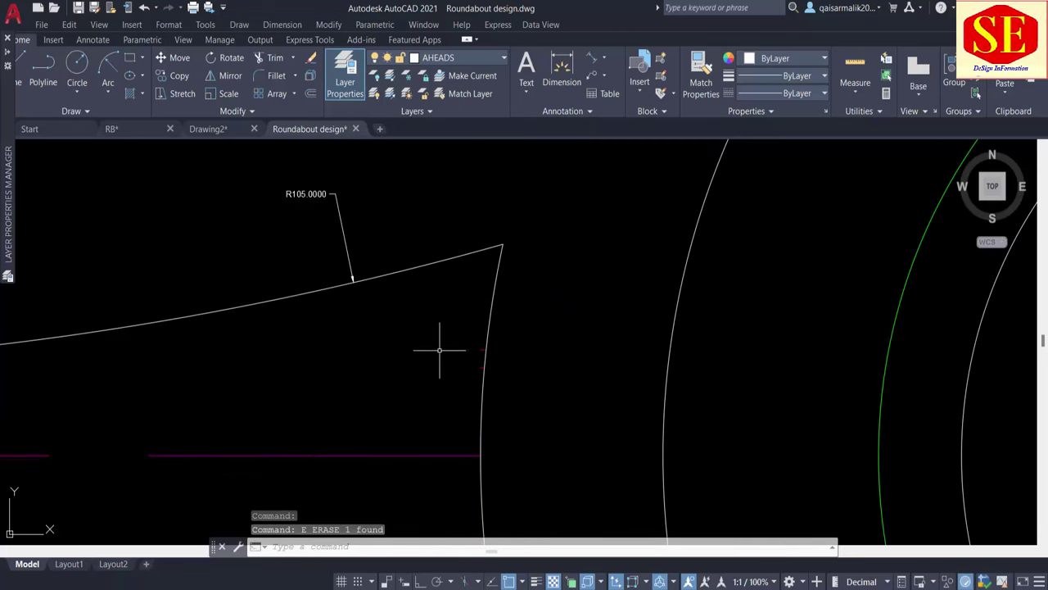
pyautogui.click(439, 346)
pyautogui.click(504, 378)
pyautogui.scroll(-5, 515, 257)
pyautogui.scroll(5, 491, 342)
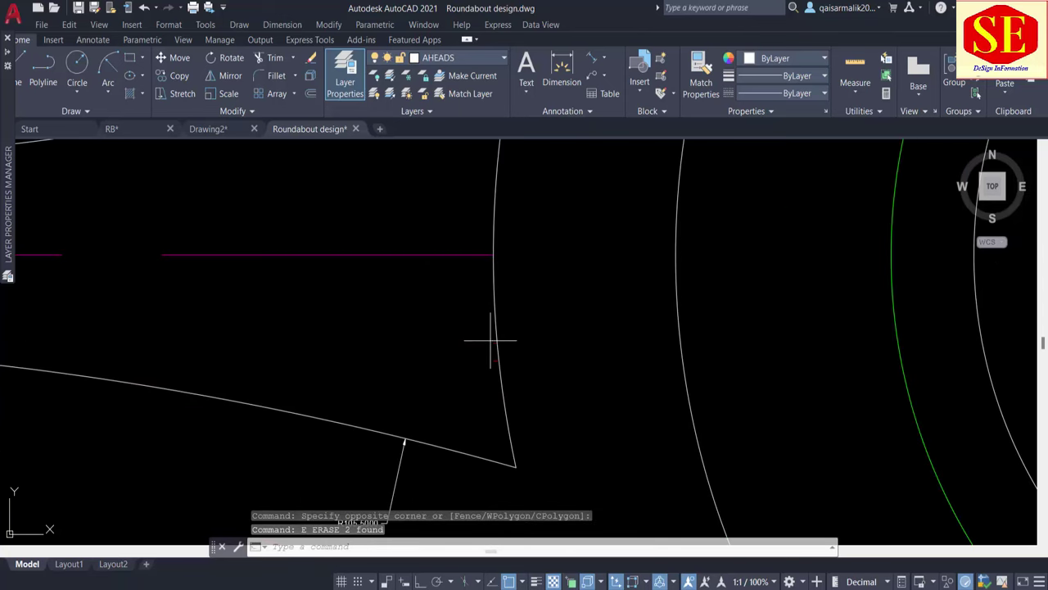
pyautogui.click(491, 341)
pyautogui.click(530, 396)
pyautogui.scroll(-5, 528, 321)
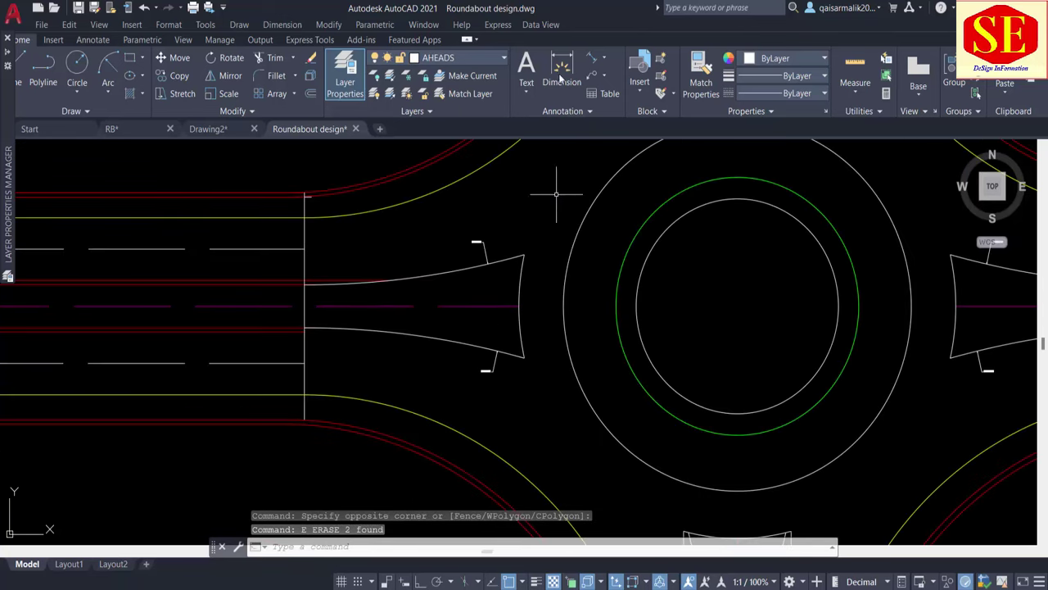
pyautogui.scroll(2, 299, 301)
# Start a TRIM on the left arm lines, then cancel without cutting anything.
pyautogui.write('tr')
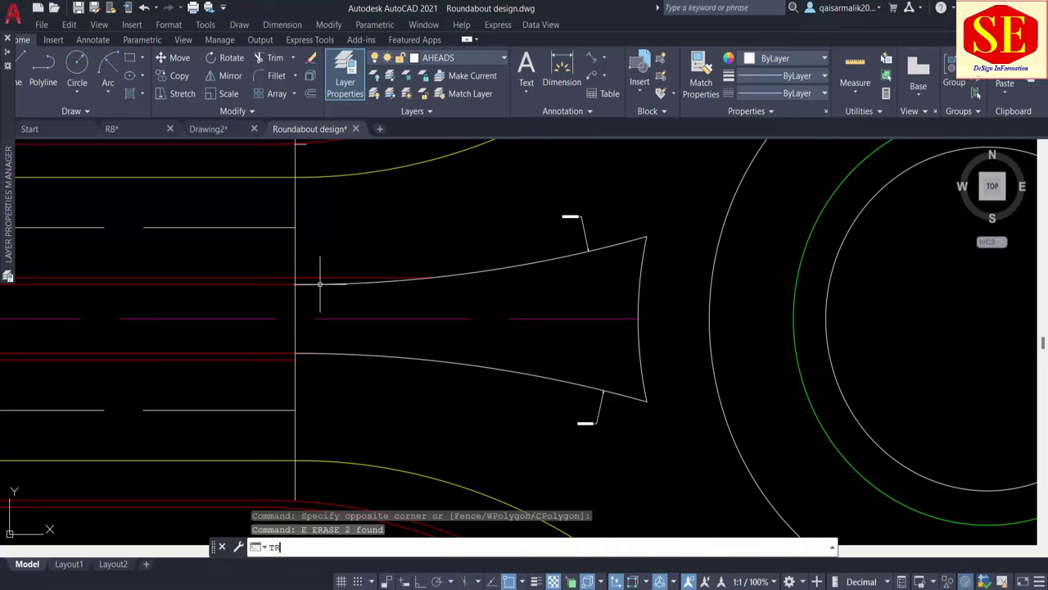
pyautogui.press('Return')
pyautogui.scroll(5, 309, 282)
pyautogui.scroll(1, 252, 310)
pyautogui.scroll(1, 252, 309)
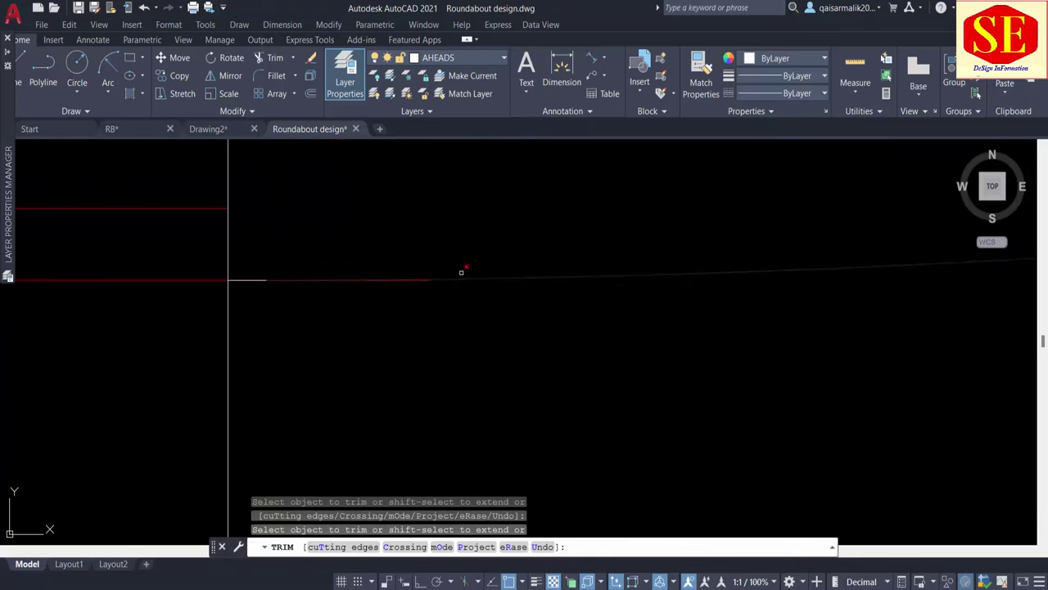
pyautogui.scroll(2, 429, 278)
pyautogui.scroll(-2, 442, 352)
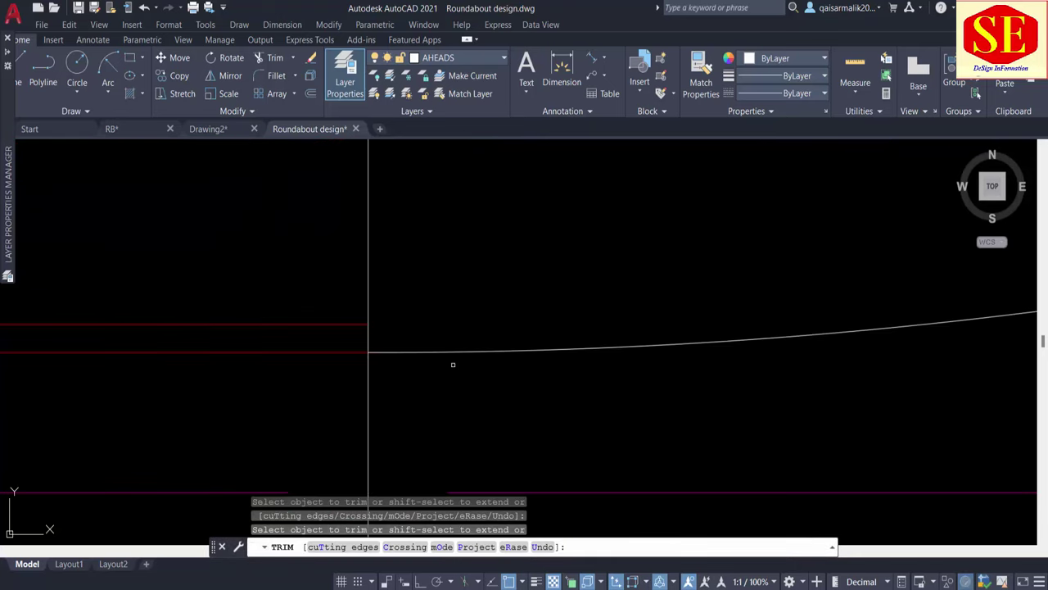
pyautogui.press('Escape')
pyautogui.scroll(-3, 520, 402)
pyautogui.scroll(1, 705, 418)
# Offset the first island's upper and lower curved edges 0.5 inward.
pyautogui.write('o')
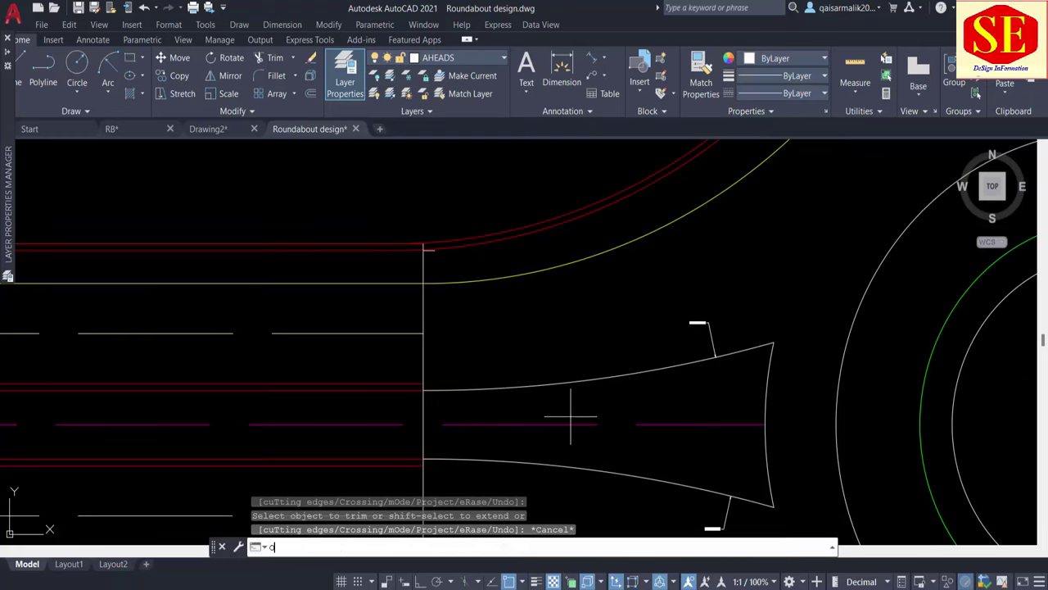
pyautogui.press('Return')
pyautogui.write('.5')
pyautogui.press('Return')
pyautogui.scroll(2, 447, 395)
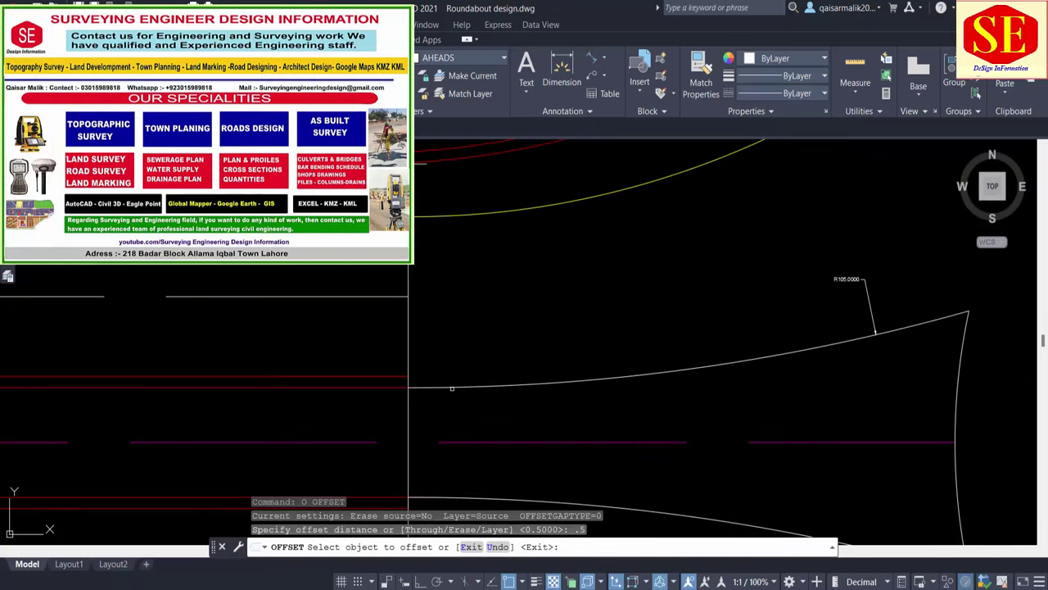
pyautogui.click(449, 386)
pyautogui.click(462, 344)
pyautogui.scroll(-2, 582, 321)
pyautogui.click(580, 391)
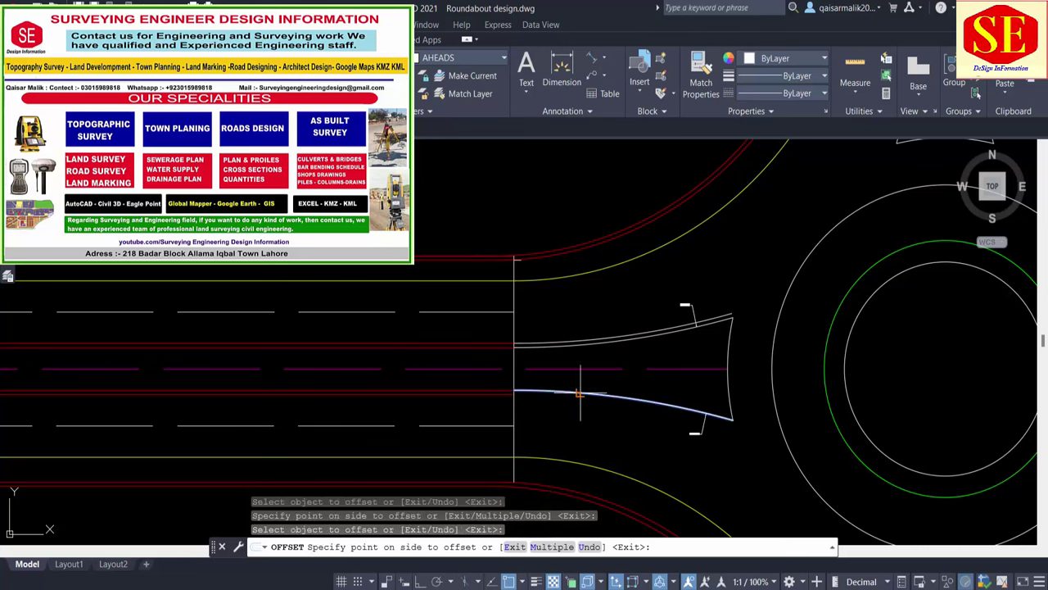
pyautogui.click(583, 420)
# Offset the lower island's left and right edges 0.5 inward.
pyautogui.moveTo(652, 440)
pyautogui.mouseDown(button='middle')
pyautogui.moveTo(720, 426)
pyautogui.moveTo(706, 343)
pyautogui.mouseUp(button='middle')
pyautogui.scroll(-2, 745, 434)
pyautogui.scroll(2, 712, 468)
pyautogui.click(726, 328)
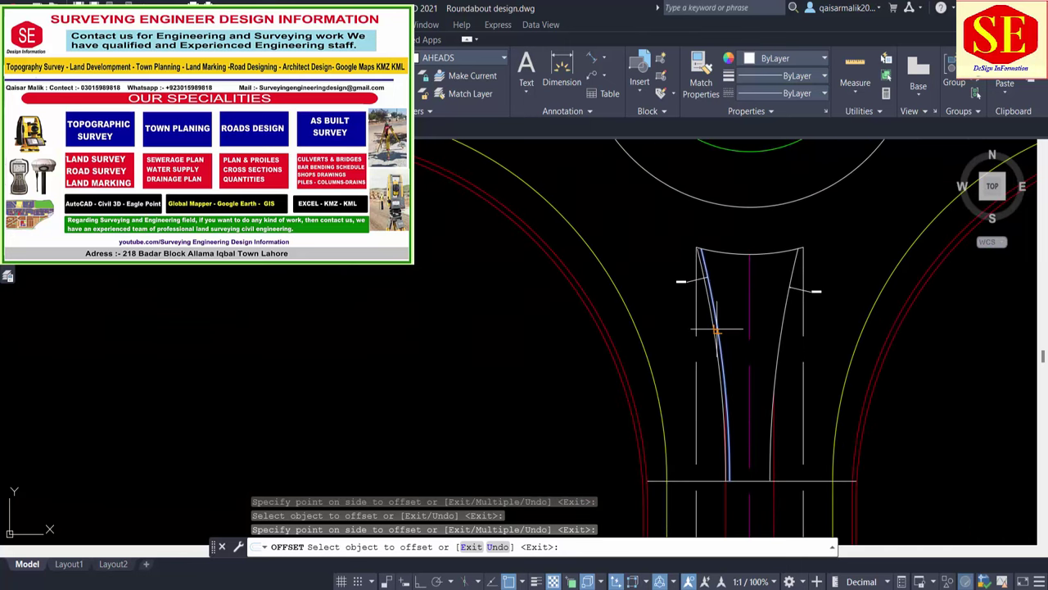
pyautogui.click(724, 338)
pyautogui.click(784, 330)
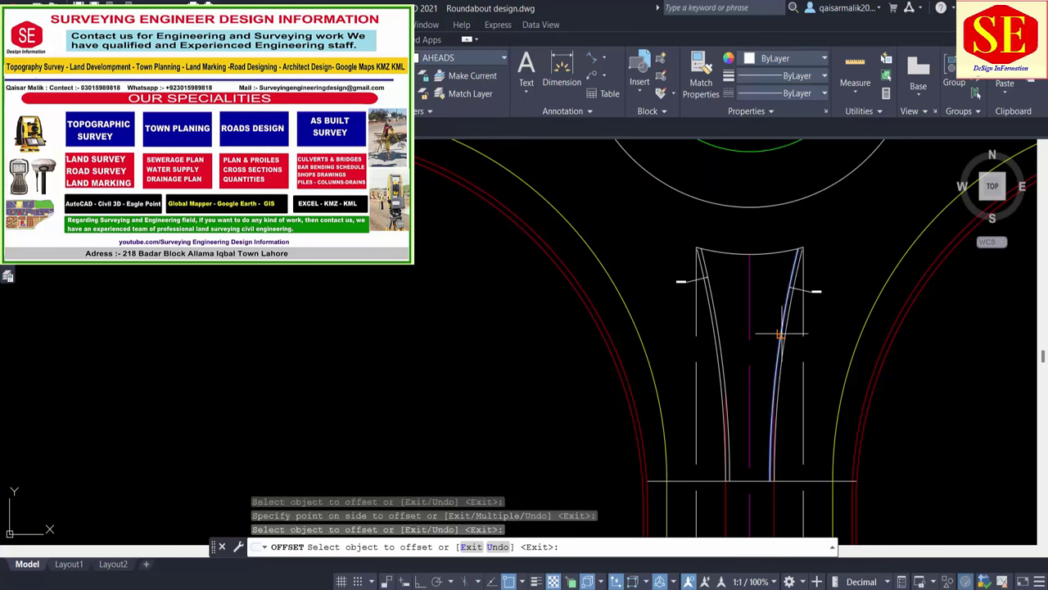
pyautogui.click(794, 335)
pyautogui.press('Escape')
# Trim away the stray left and right offset lines and the overlapping line end on the island.
pyautogui.press('Return')
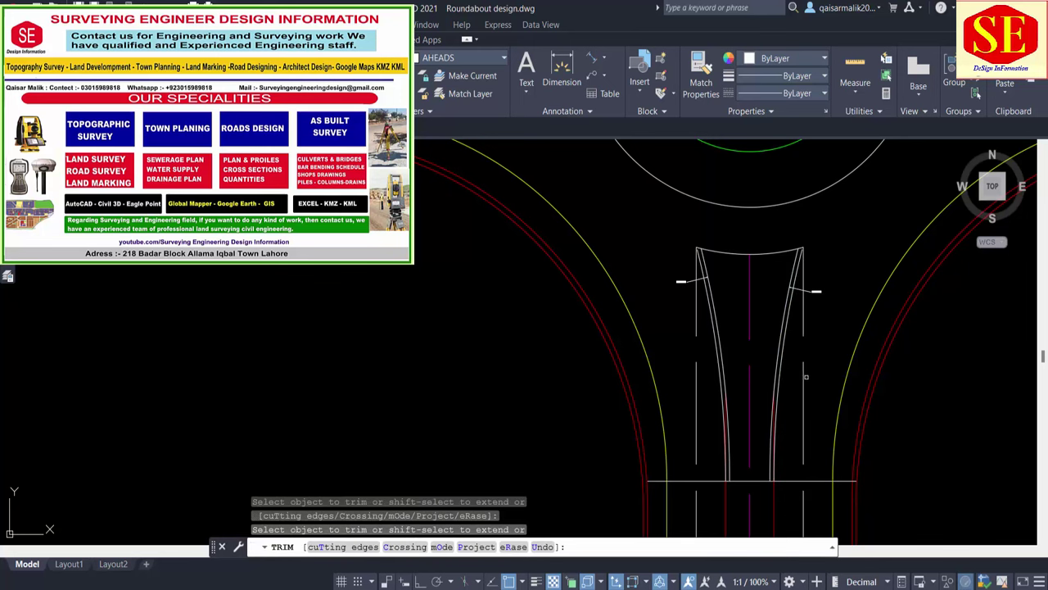
pyautogui.moveTo(808, 375); pyautogui.dragTo(797, 368)
pyautogui.click(694, 453)
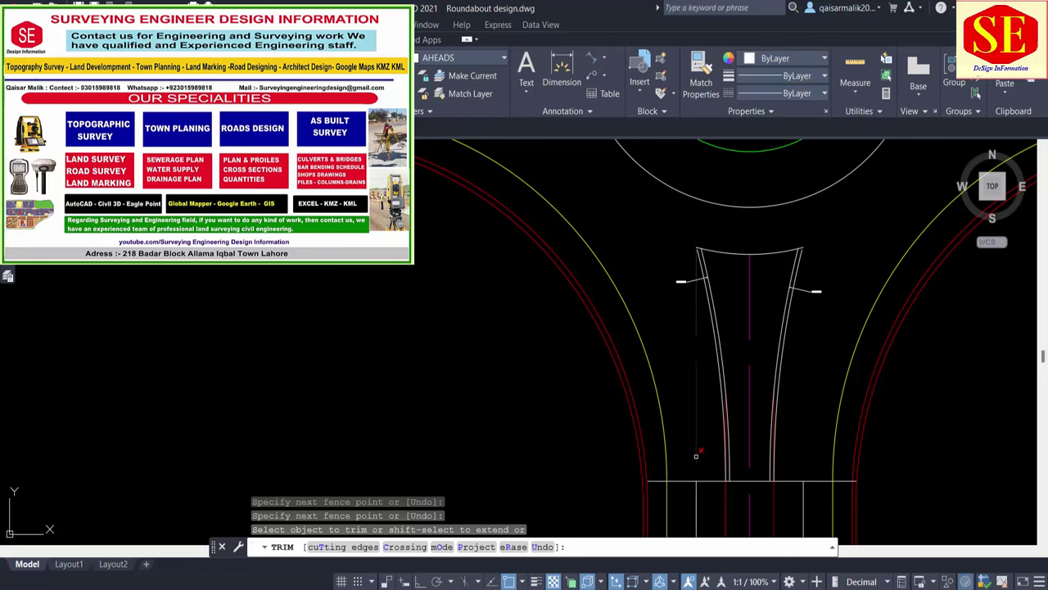
pyautogui.press('Escape')
pyautogui.write('tr')
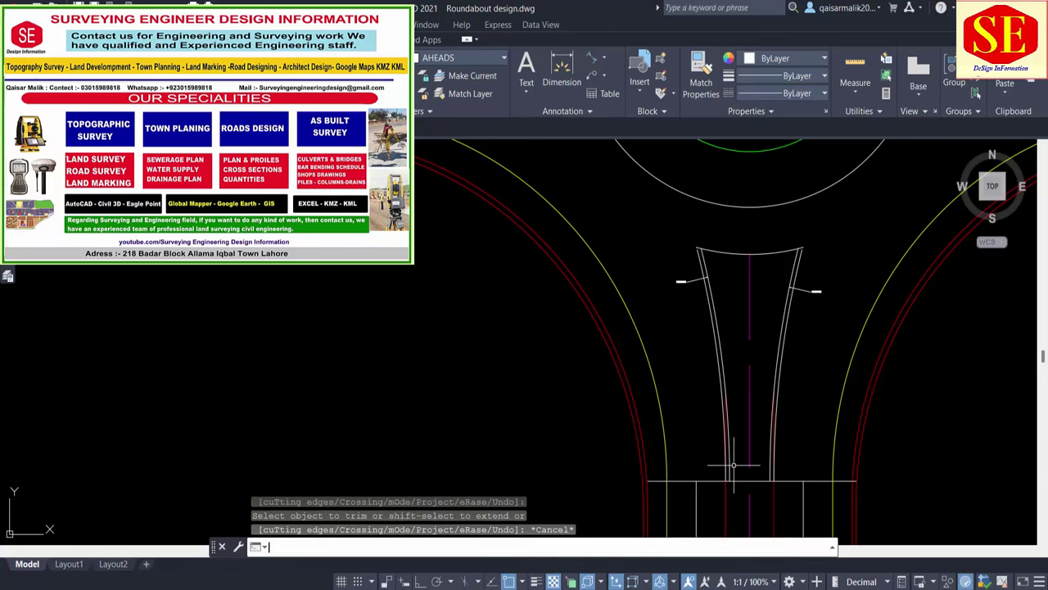
pyautogui.press('Return')
pyautogui.scroll(5, 730, 468)
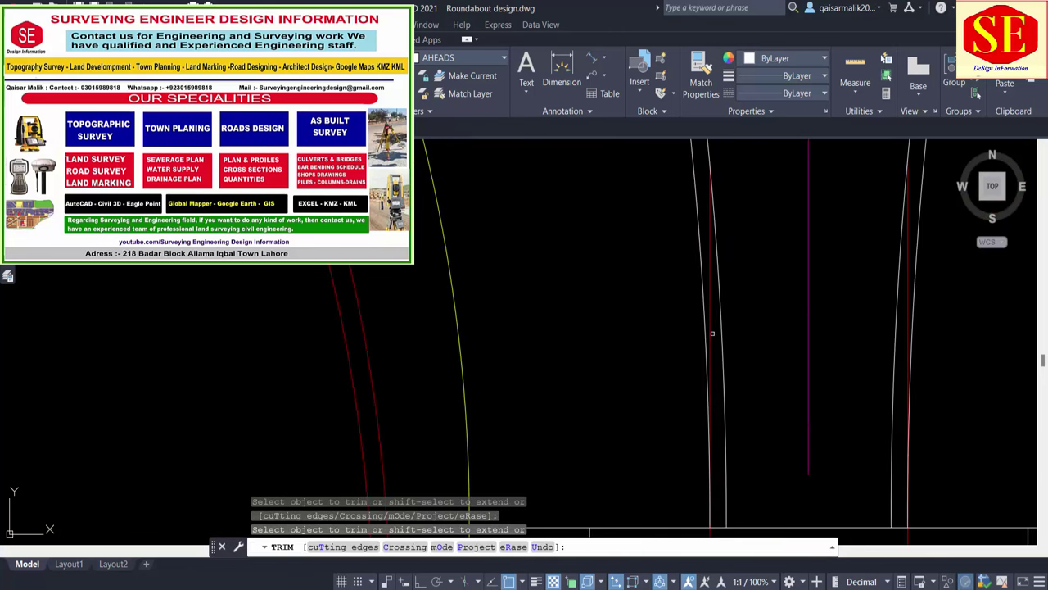
pyautogui.click(710, 332)
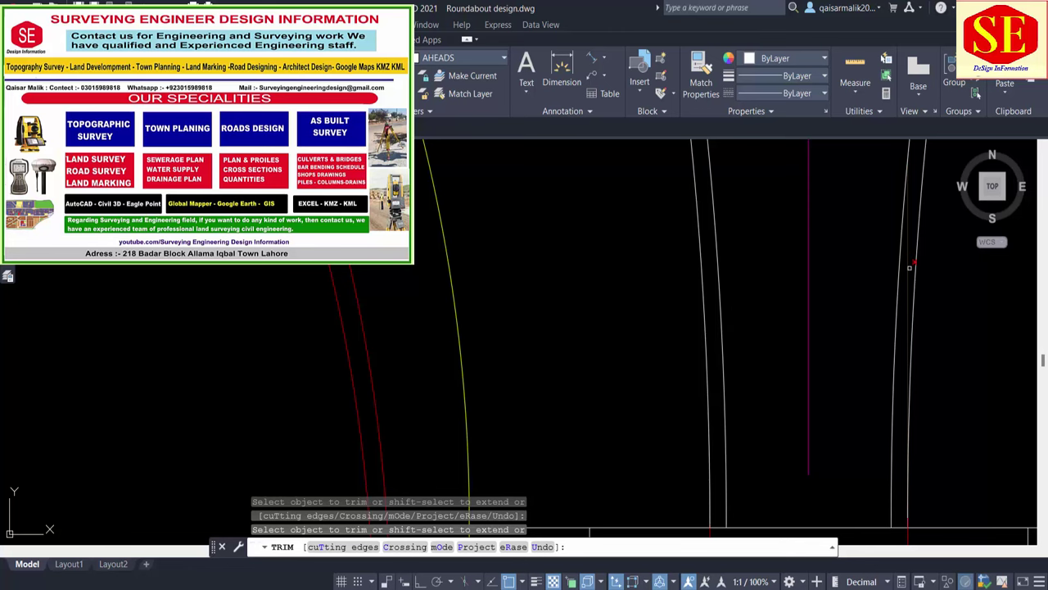
pyautogui.scroll(-5, 683, 354)
pyautogui.press('Escape')
pyautogui.scroll(2, 634, 398)
pyautogui.scroll(3, 691, 300)
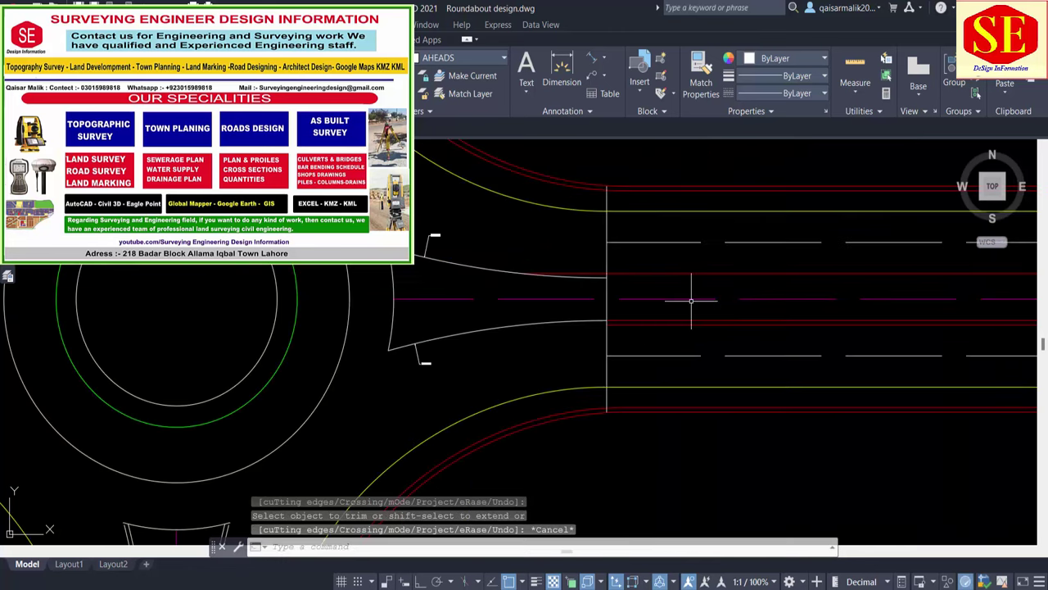
# Offset the right island's upper and lower curved edges and its end arc 0.5 inward.
pyautogui.write('o')
pyautogui.press('Return')
pyautogui.write('.5')
pyautogui.press('Return')
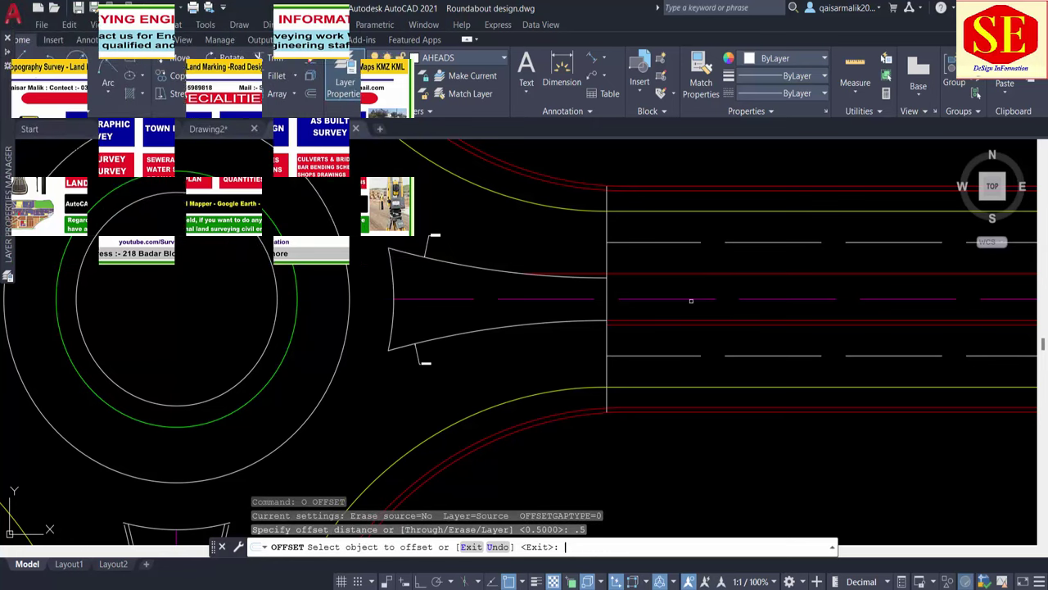
pyautogui.click(484, 267)
pyautogui.click(487, 346)
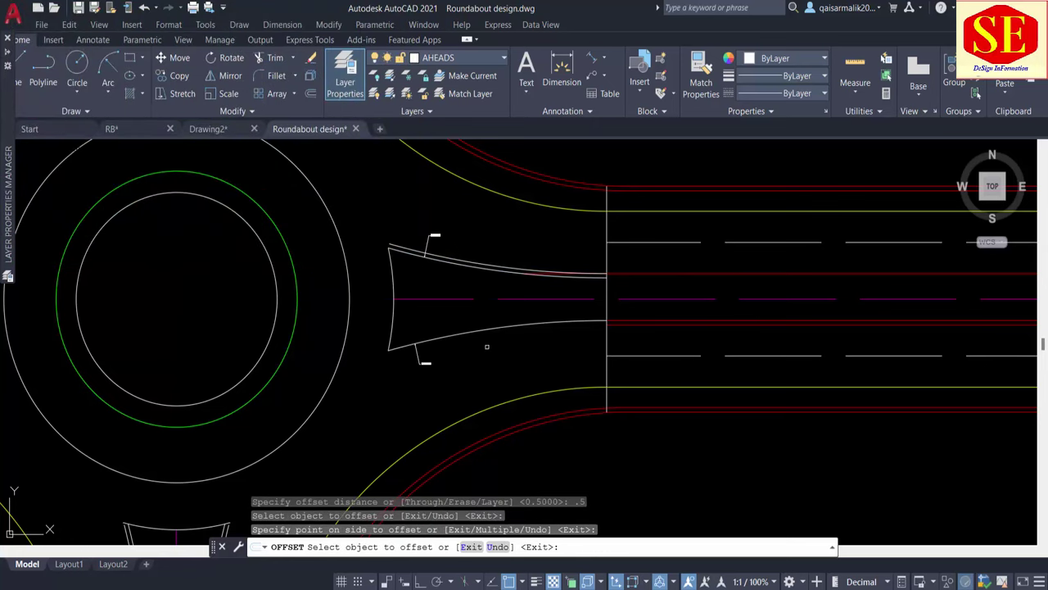
pyautogui.click(480, 329)
pyautogui.click(484, 355)
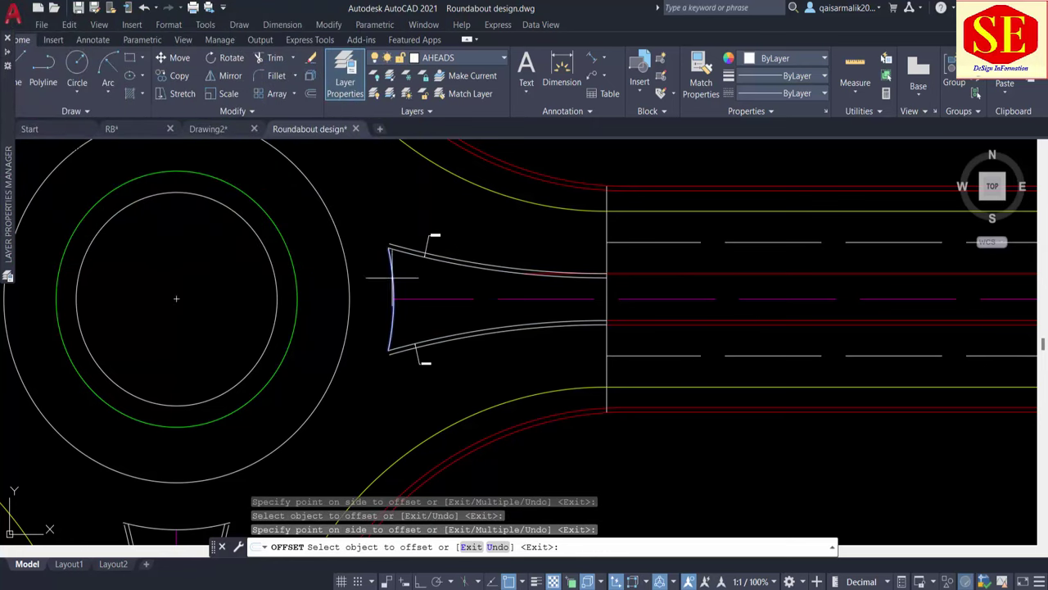
pyautogui.click(391, 278)
pyautogui.click(432, 272)
pyautogui.scroll(-3, 491, 303)
pyautogui.scroll(5, 565, 307)
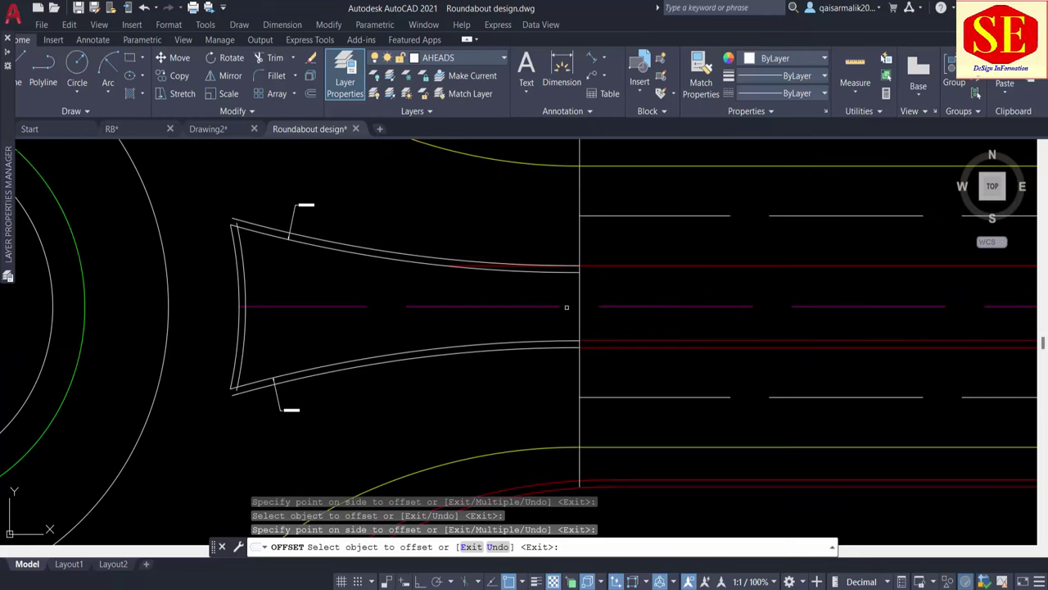
pyautogui.press('Escape')
# Start another trim and cancel it without cutting anything.
pyautogui.write('r')
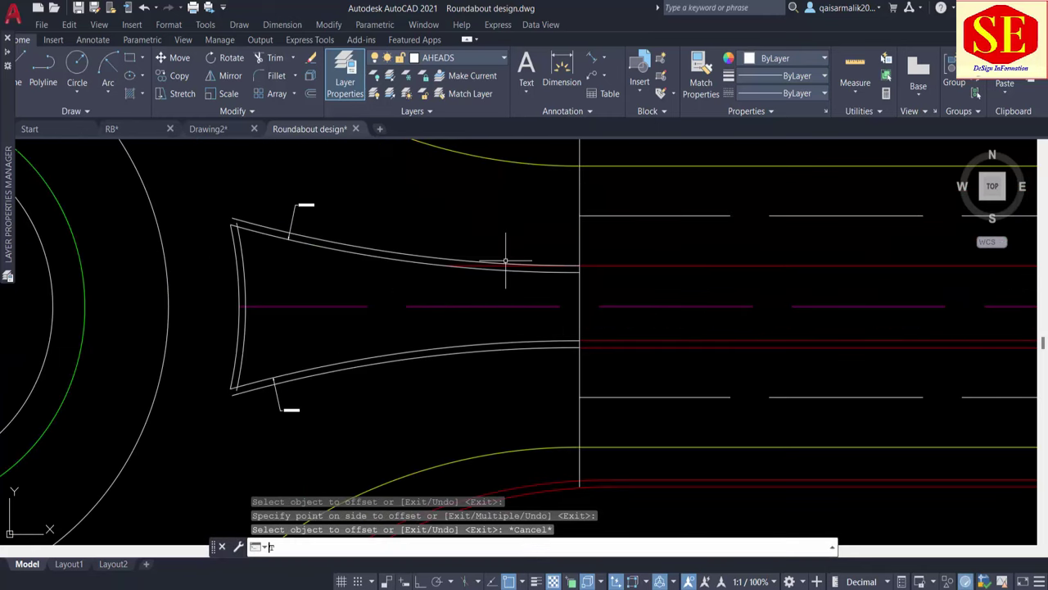
pyautogui.press('Return')
pyautogui.scroll(3, 506, 261)
pyautogui.scroll(-5, 489, 264)
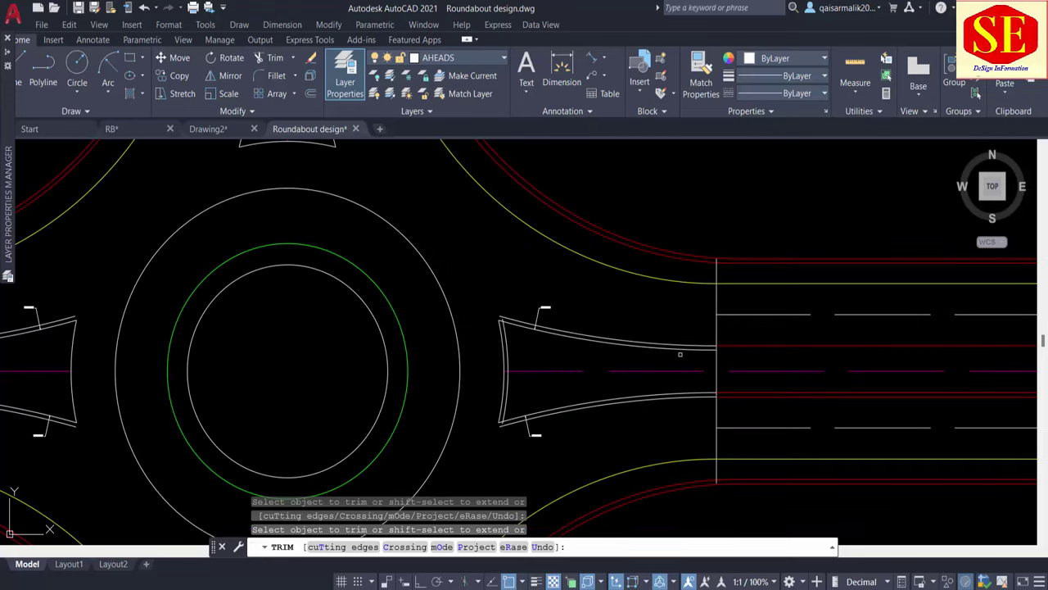
pyautogui.press('Escape')
pyautogui.scroll(2, 485, 354)
pyautogui.scroll(-3, 485, 355)
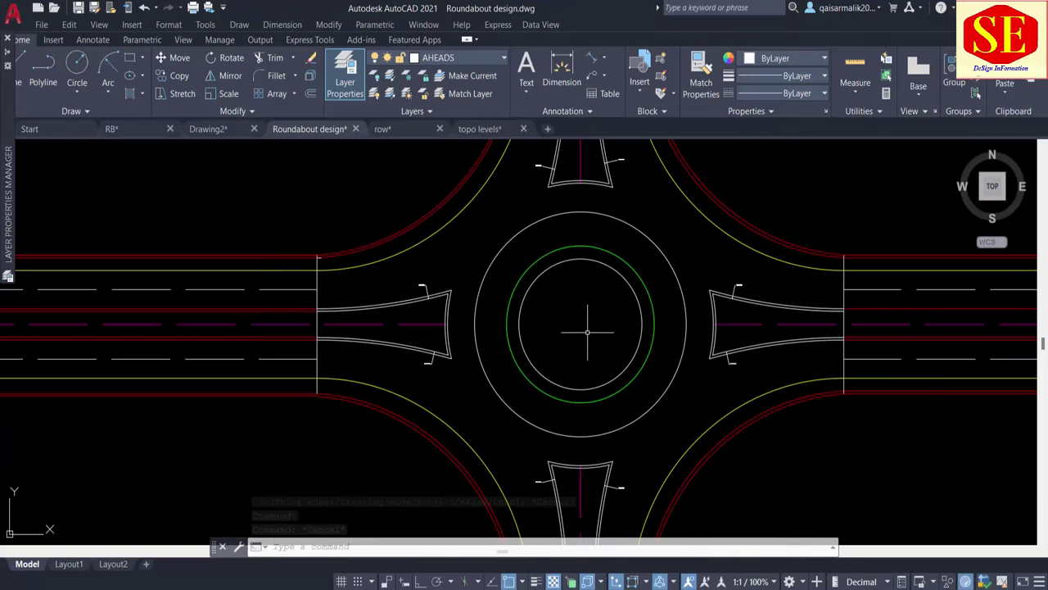
# Offset the central island's inner circle 0.53 inward to form a second ring.
pyautogui.write('o')
pyautogui.press('Return')
pyautogui.write('.')
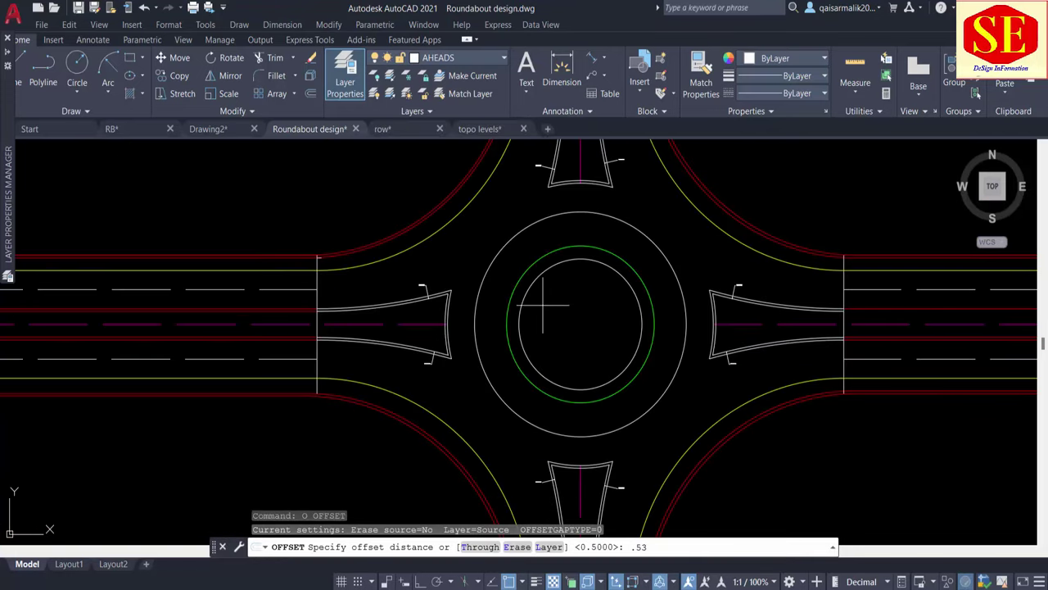
pyautogui.press('Return')
pyautogui.click(530, 288)
pyautogui.click(543, 311)
pyautogui.scroll(1, 543, 311)
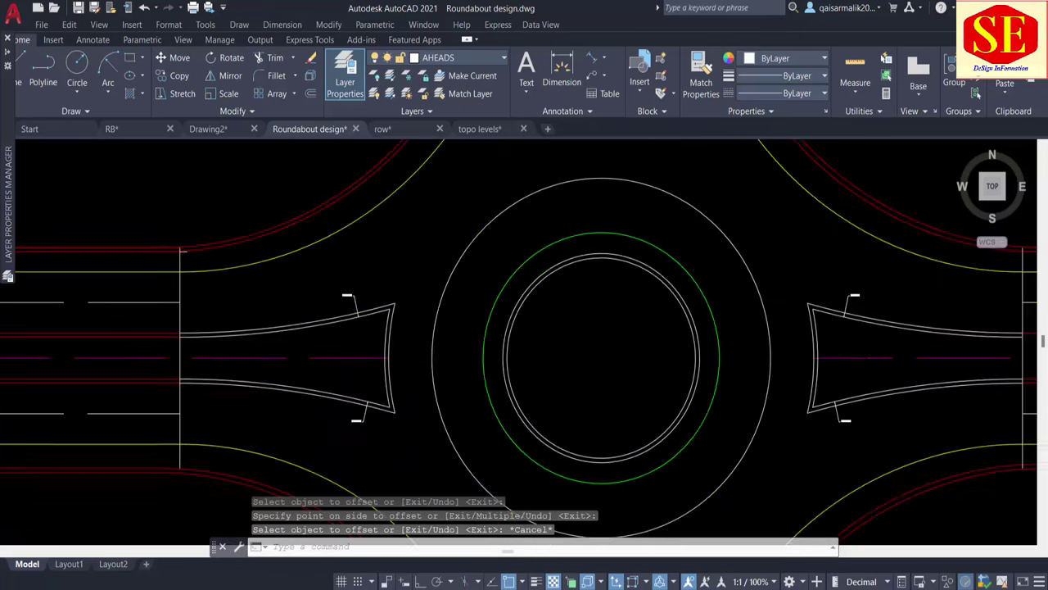
pyautogui.scroll(2, 546, 276)
pyautogui.press('Escape')
# Draw a vertical line from the roundabout centre to the top of the outer circle.
pyautogui.write('l')
pyautogui.press('Return')
pyautogui.scroll(-2, 631, 402)
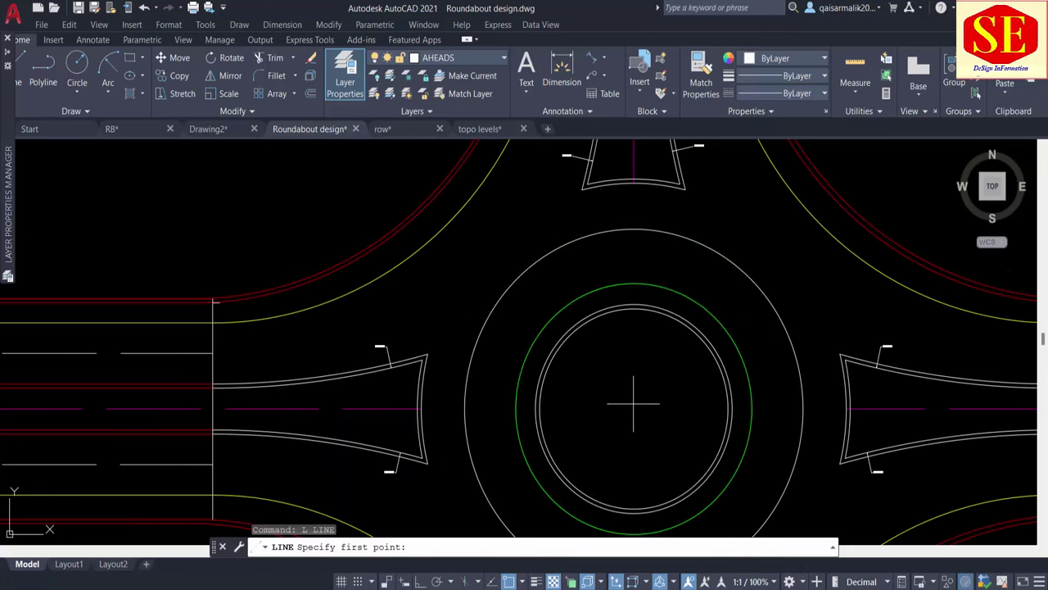
pyautogui.click(635, 408)
pyautogui.click(632, 229)
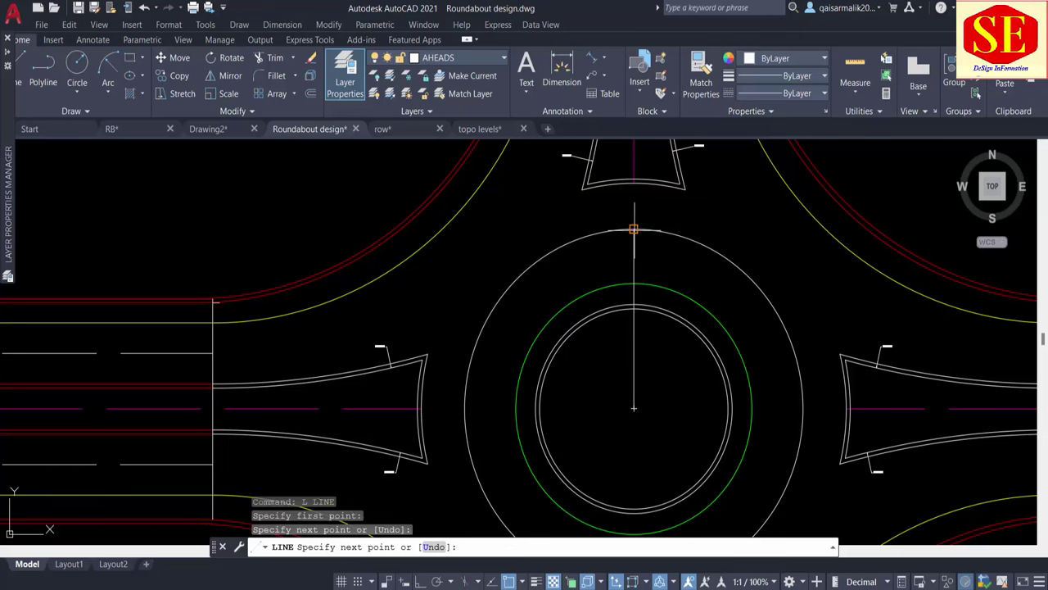
pyautogui.press('Escape')
pyautogui.scroll(3, 631, 303)
pyautogui.moveTo(595, 281); pyautogui.dragTo(562, 344, button='middle')
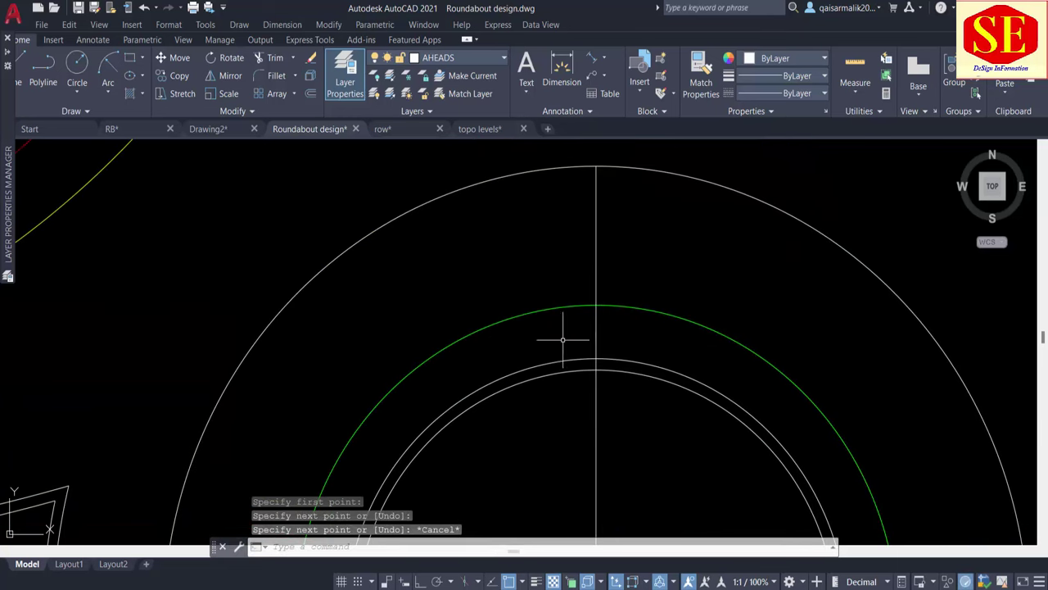
pyautogui.press('Escape')
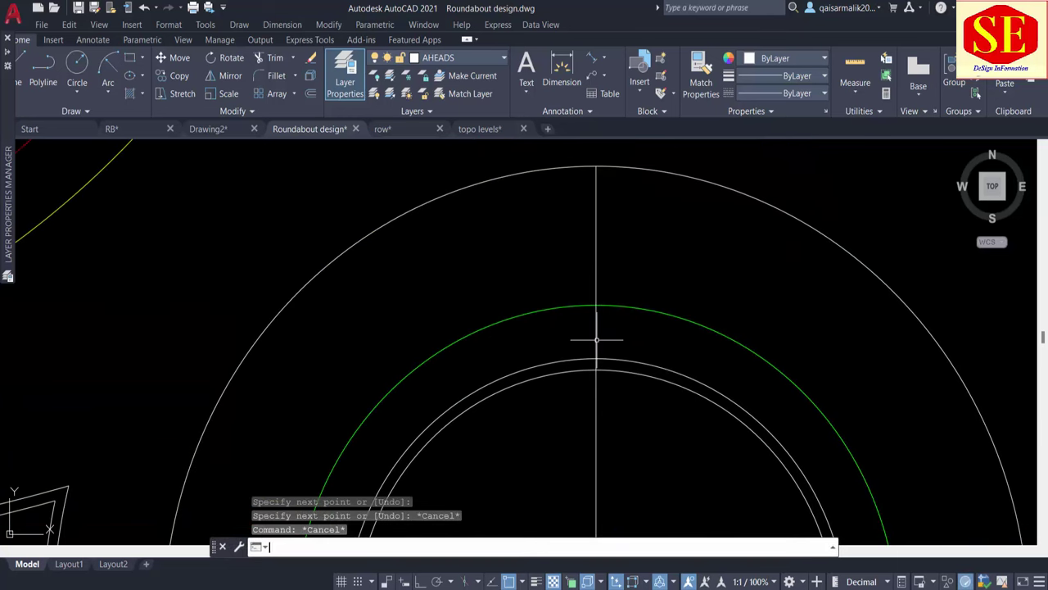
pyautogui.scroll(-2, 596, 339)
# Offset the vertical centre line 3 units to the right.
pyautogui.write('c')
pyautogui.press('Return')
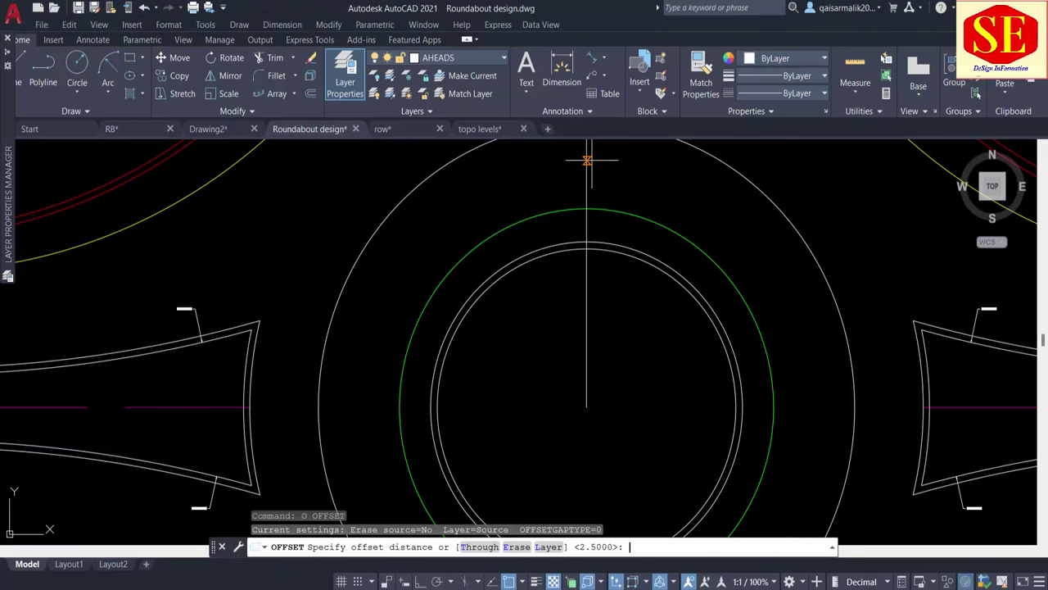
pyautogui.write('3')
pyautogui.press('Return')
pyautogui.click(587, 215)
pyautogui.click(626, 224)
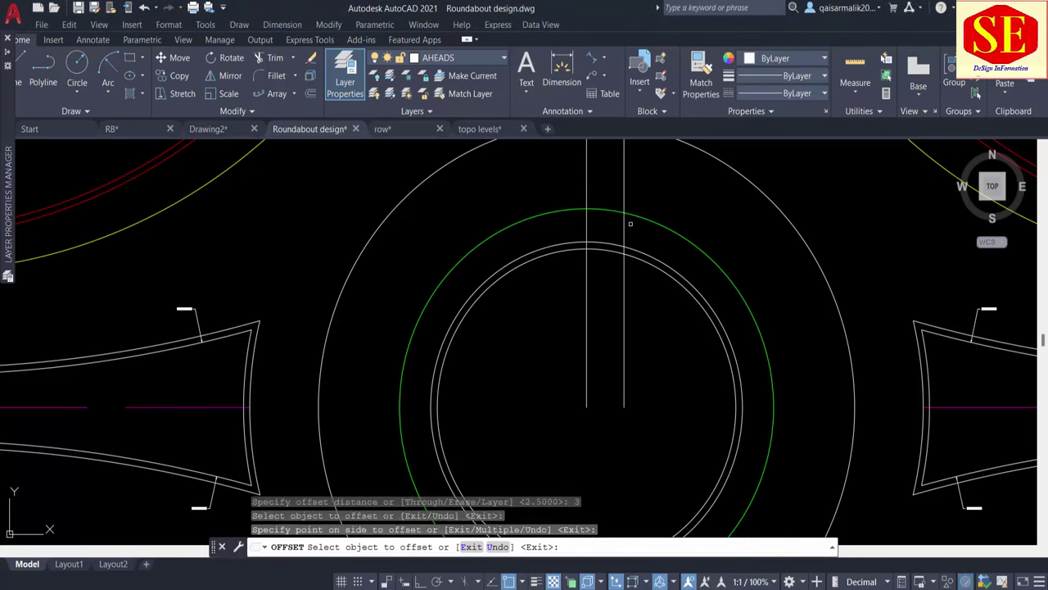
pyautogui.press('Escape')
pyautogui.write('L')
# Draw a slanted line from where the offset line meets the green circle down to the centre.
pyautogui.press('Return')
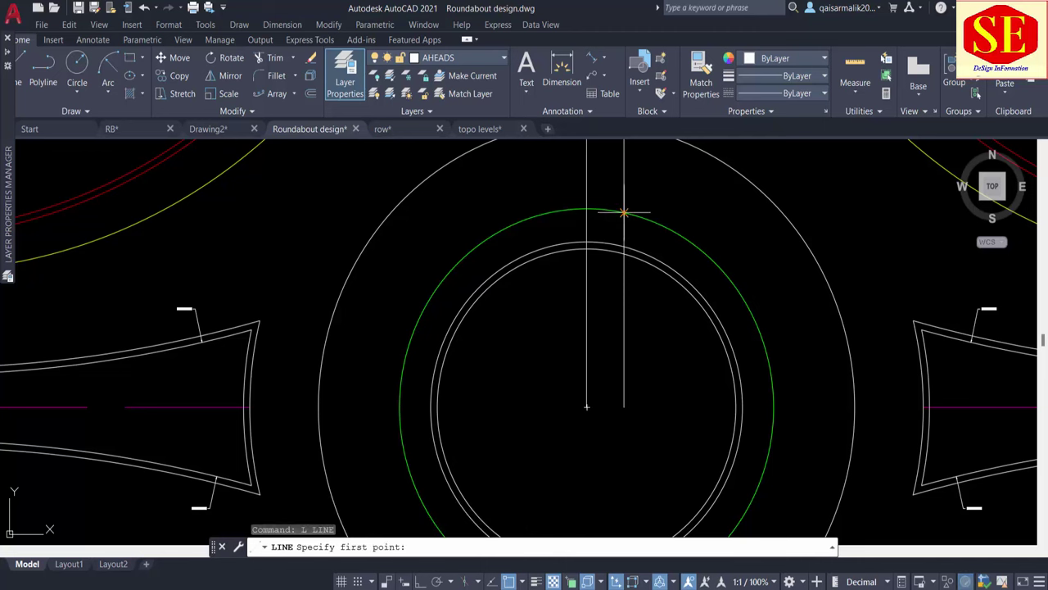
pyautogui.click(616, 246)
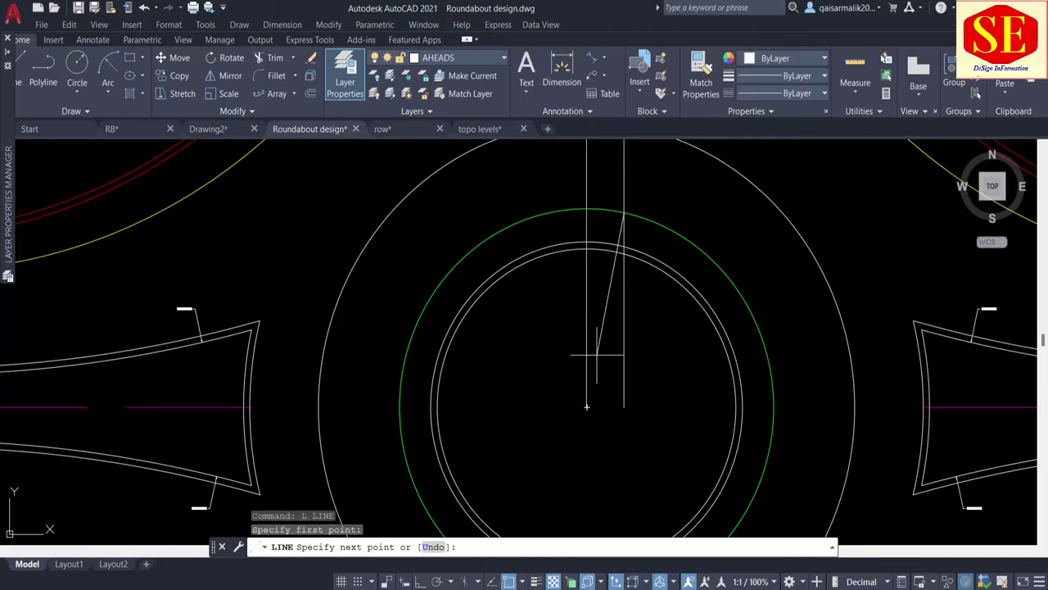
pyautogui.click(587, 404)
pyautogui.press('Escape')
pyautogui.scroll(3, 624, 267)
pyautogui.write('tr')
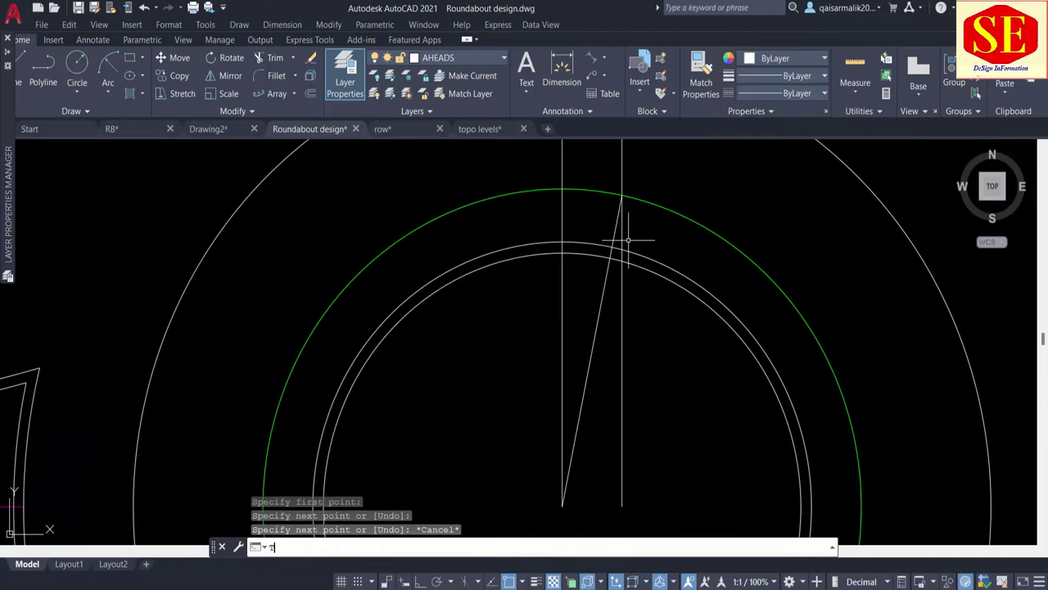
pyautogui.press('Return')
# Cancel the trim and erase the leftover vertical line.
pyautogui.press('Escape')
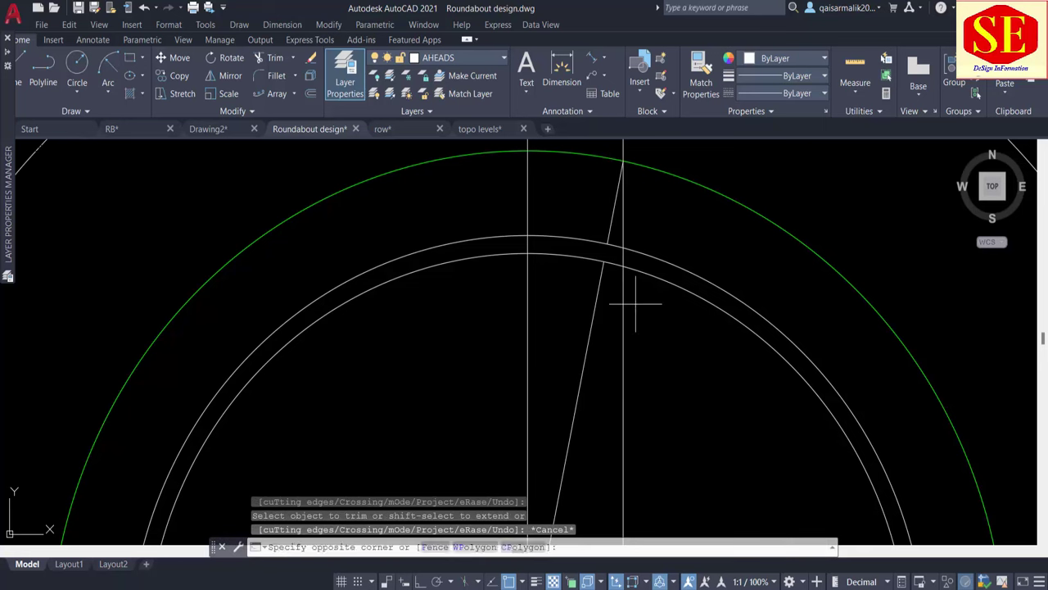
pyautogui.moveTo(628, 298); pyautogui.dragTo(615, 341)
pyautogui.write('e')
pyautogui.press('Return')
pyautogui.press('Escape')
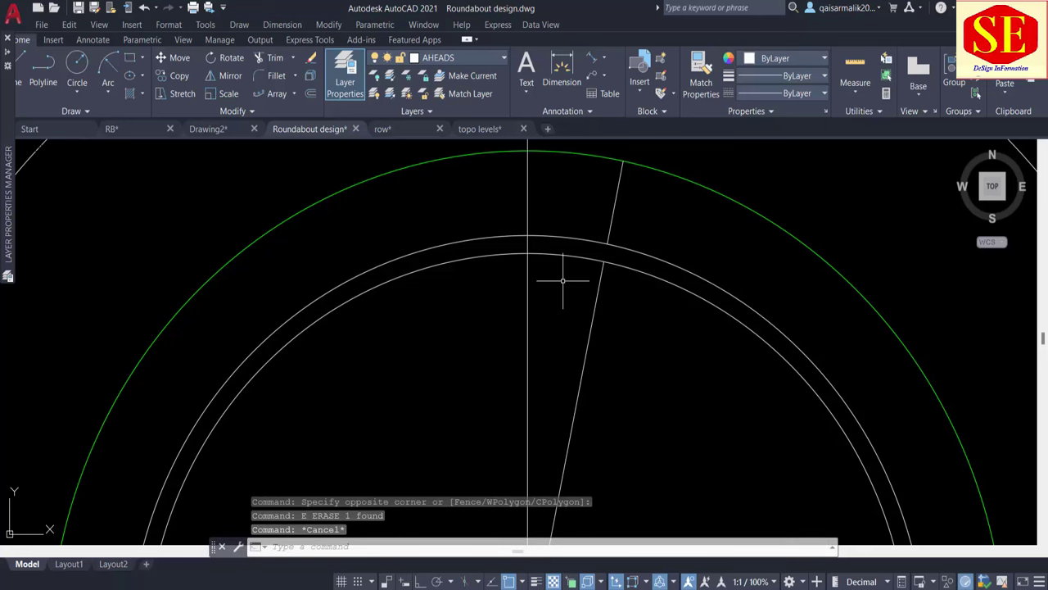
# Set the polyline width to 0.3 with a trial polyline, then erase the trial polyline.
pyautogui.write('pl')
pyautogui.press('Return')
pyautogui.click(155, 246)
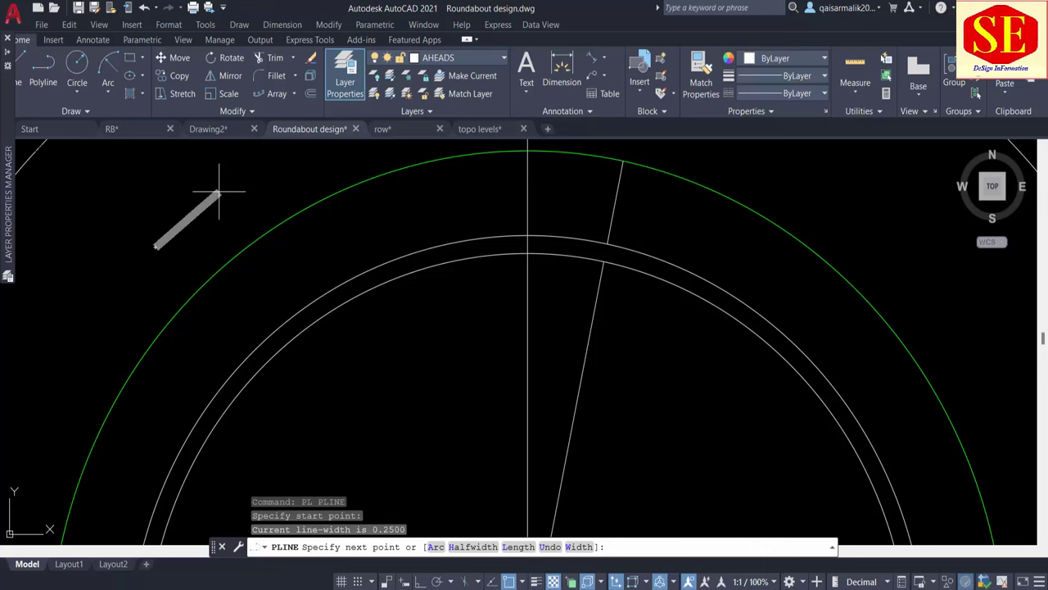
pyautogui.write('w')
pyautogui.press('Return')
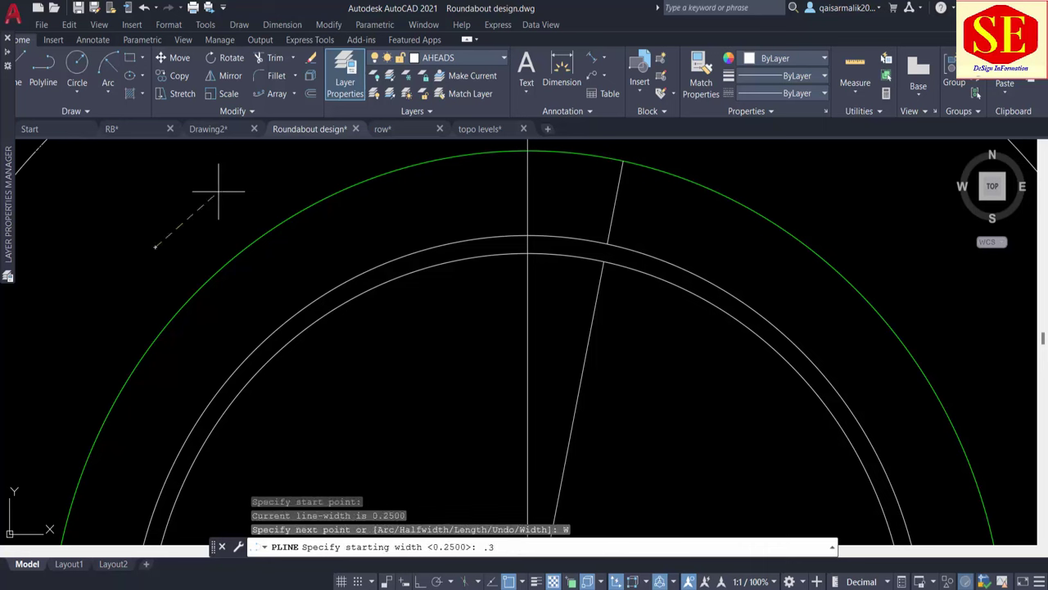
pyautogui.press('Return')
pyautogui.press('Return')
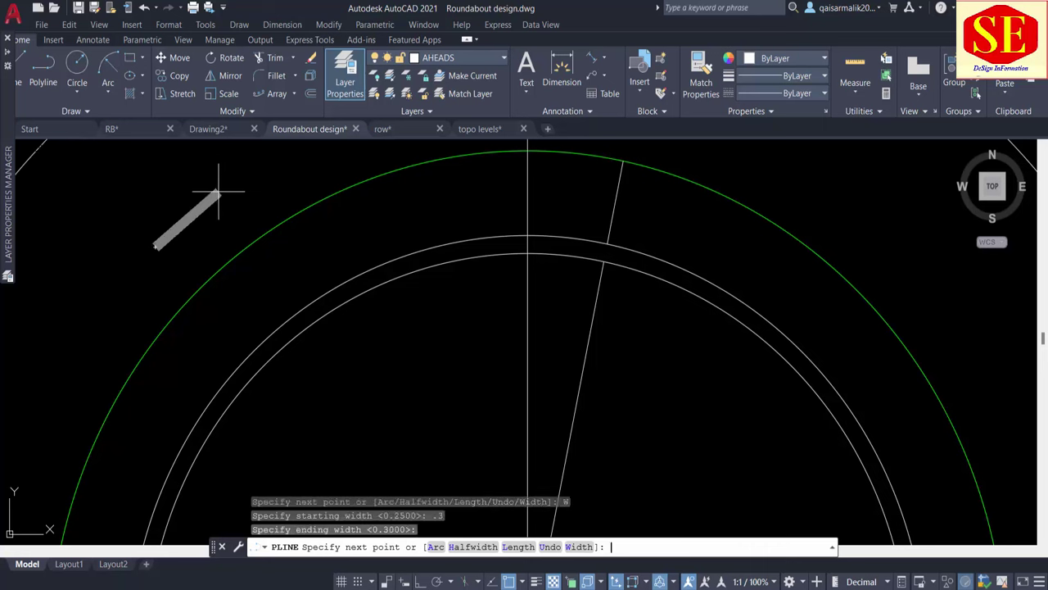
pyautogui.click(215, 191)
pyautogui.press('Escape')
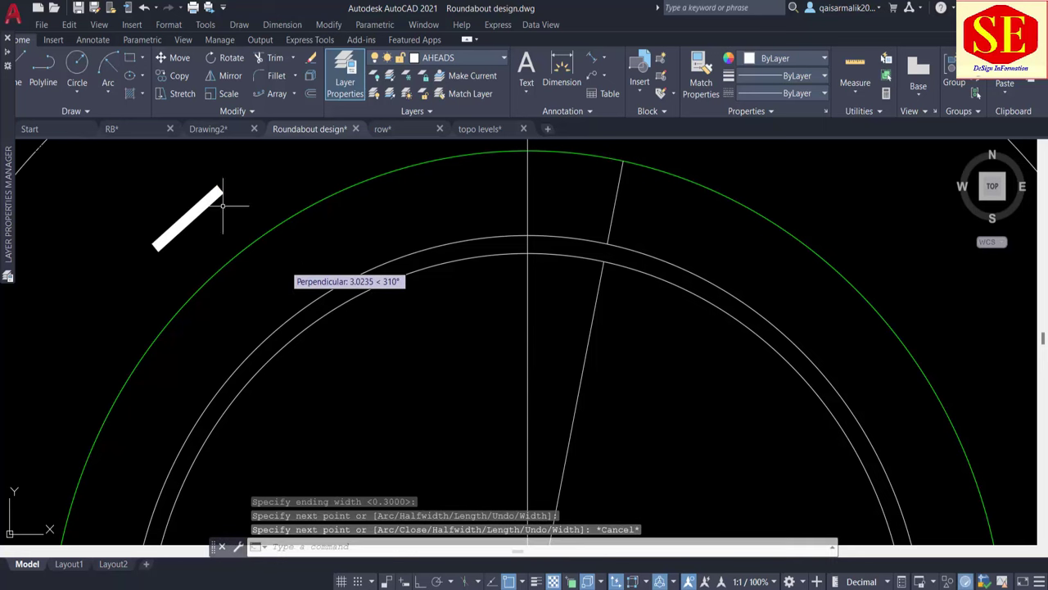
pyautogui.click(235, 186)
pyautogui.click(200, 197)
pyautogui.write('e')
pyautogui.press('Return')
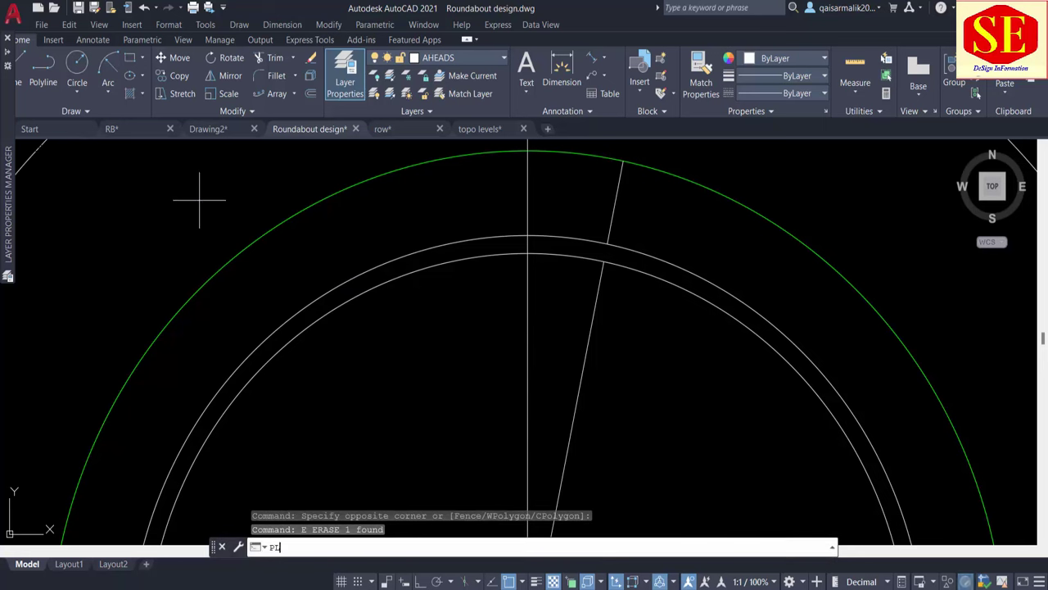
# Draw the 0.3-wide > chevron from the green circle's top to its tip and back down.
pyautogui.press('Return')
pyautogui.click(528, 149)
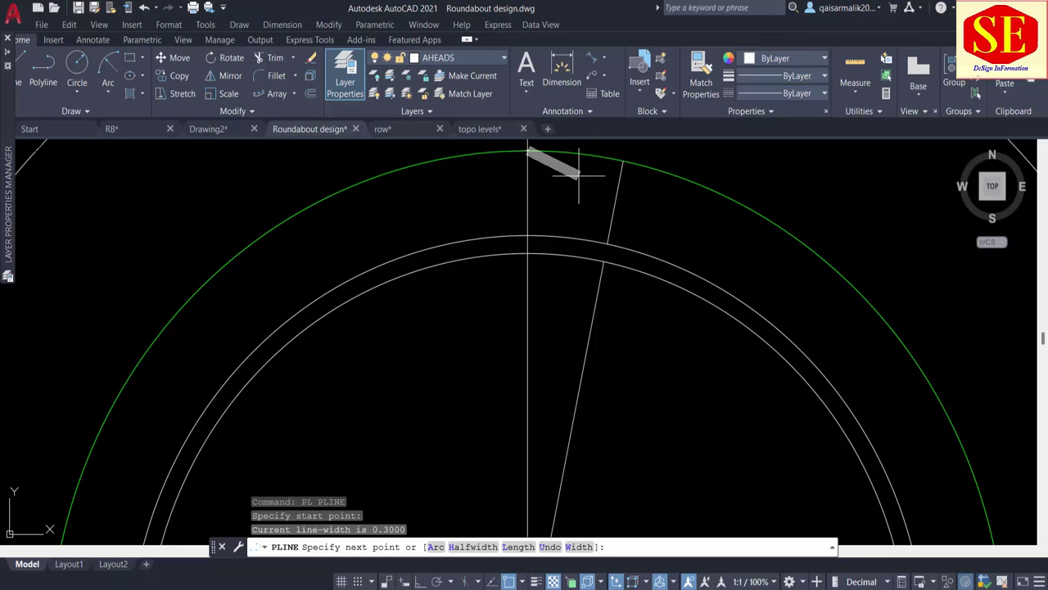
pyautogui.click(614, 201)
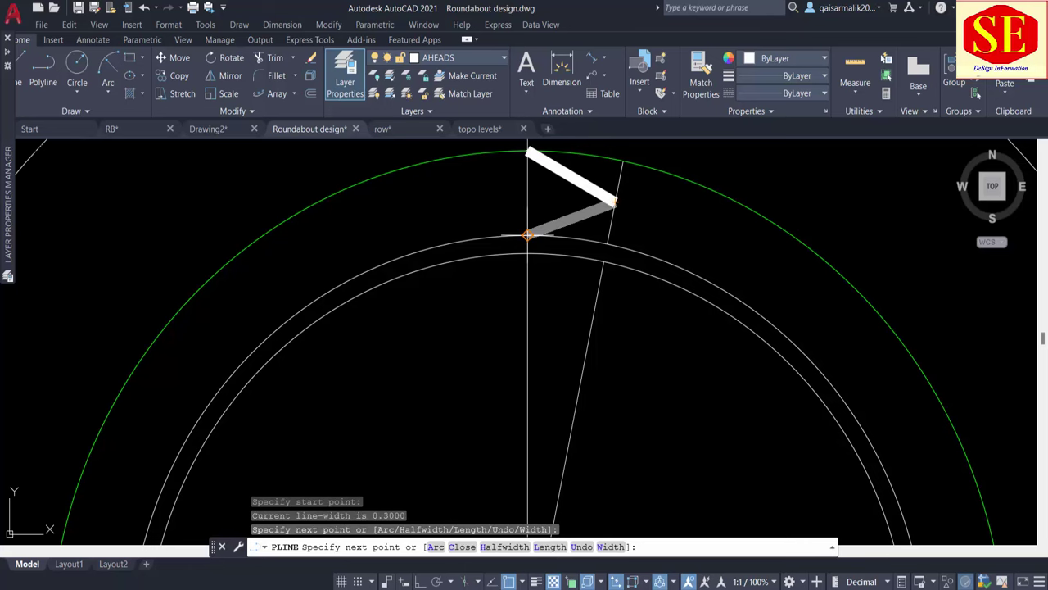
pyautogui.click(528, 236)
pyautogui.press('Escape')
# Erase the vertical, slanted and small leftover construction lines around the chevron.
pyautogui.scroll(-3, 674, 273)
pyautogui.scroll(-2, 655, 269)
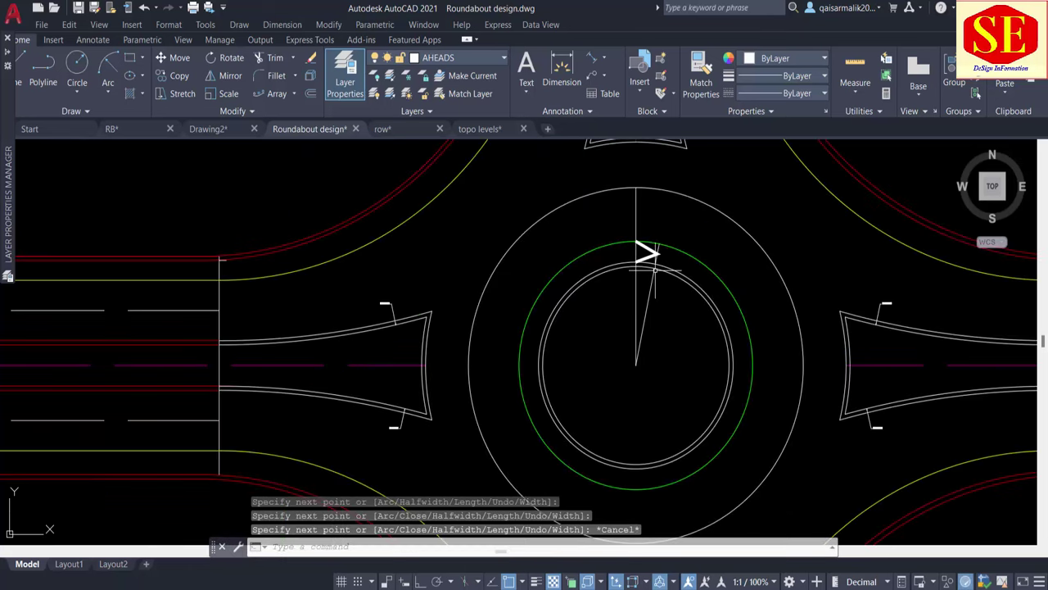
pyautogui.scroll(2, 655, 269)
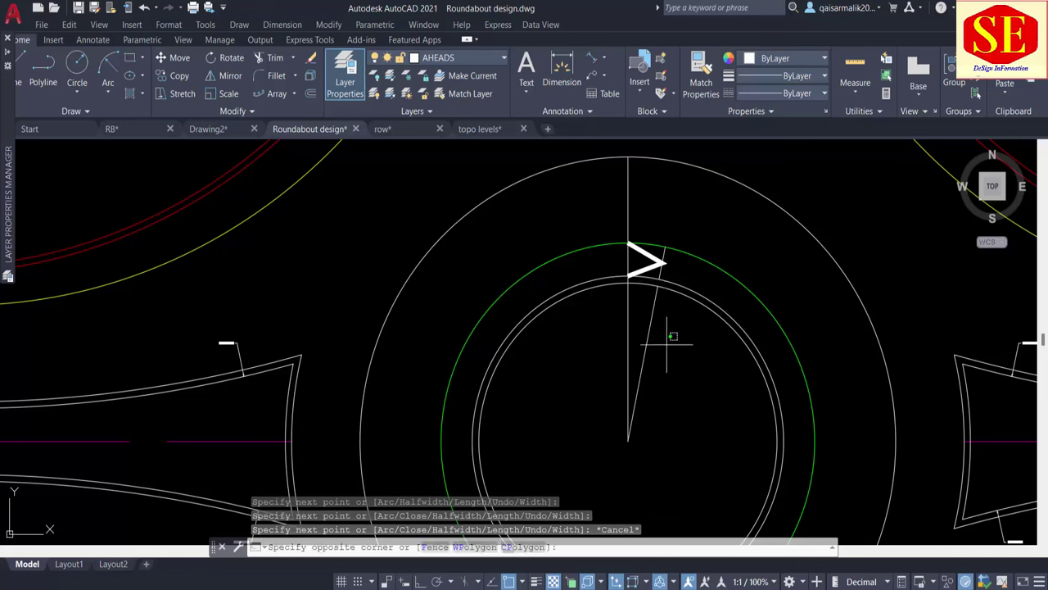
pyautogui.moveTo(671, 335); pyautogui.dragTo(608, 363)
pyautogui.write('e')
pyautogui.press('Return')
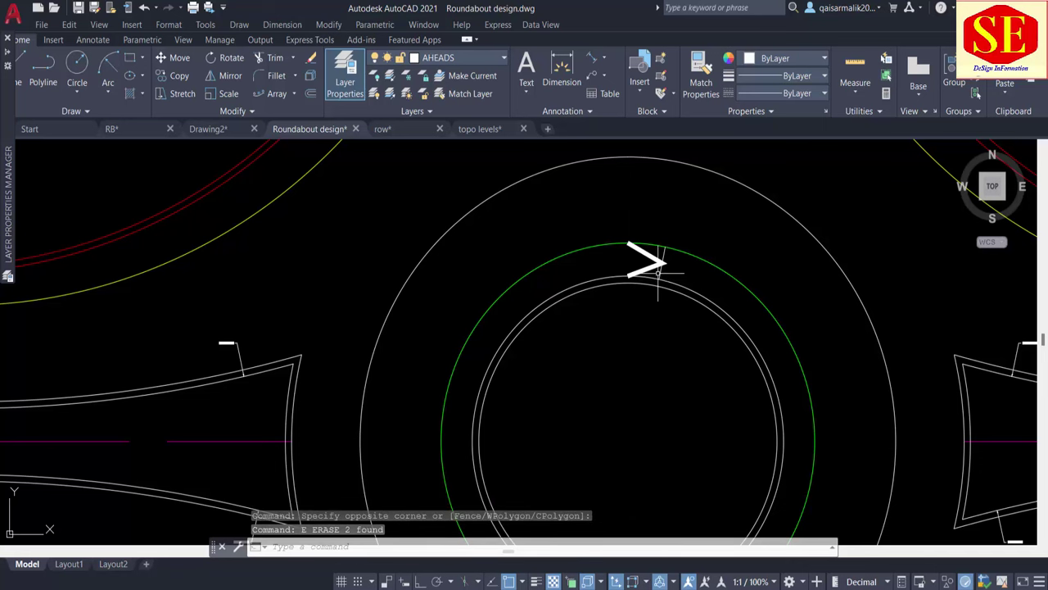
pyautogui.click(660, 264)
pyautogui.press('Return')
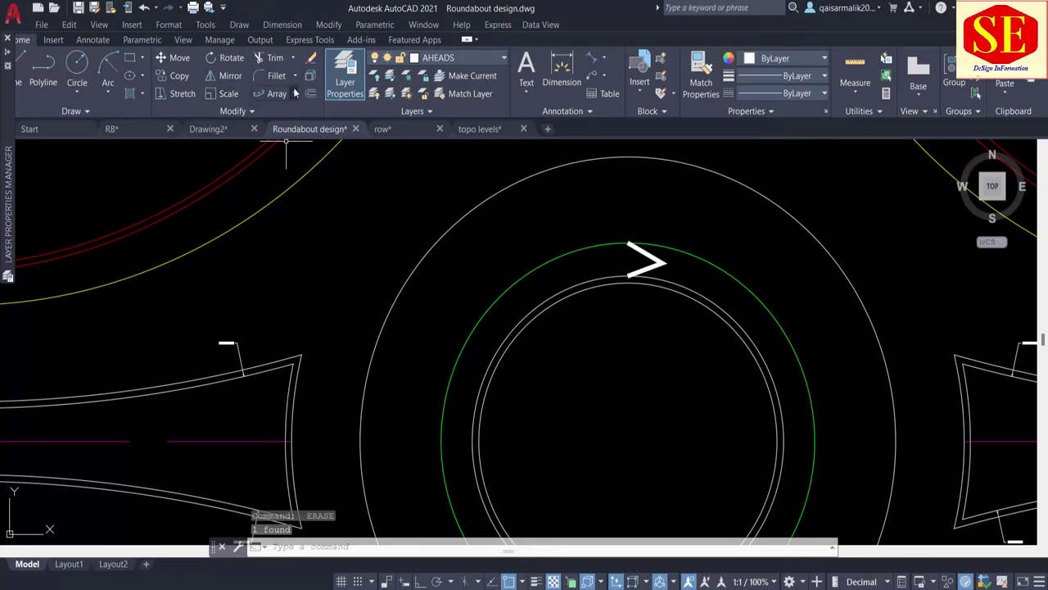
pyautogui.click(293, 90)
# Path-array the chevron along the green circle using Measure with 3-unit spacing, giving 26 chevrons.
pyautogui.click(297, 147)
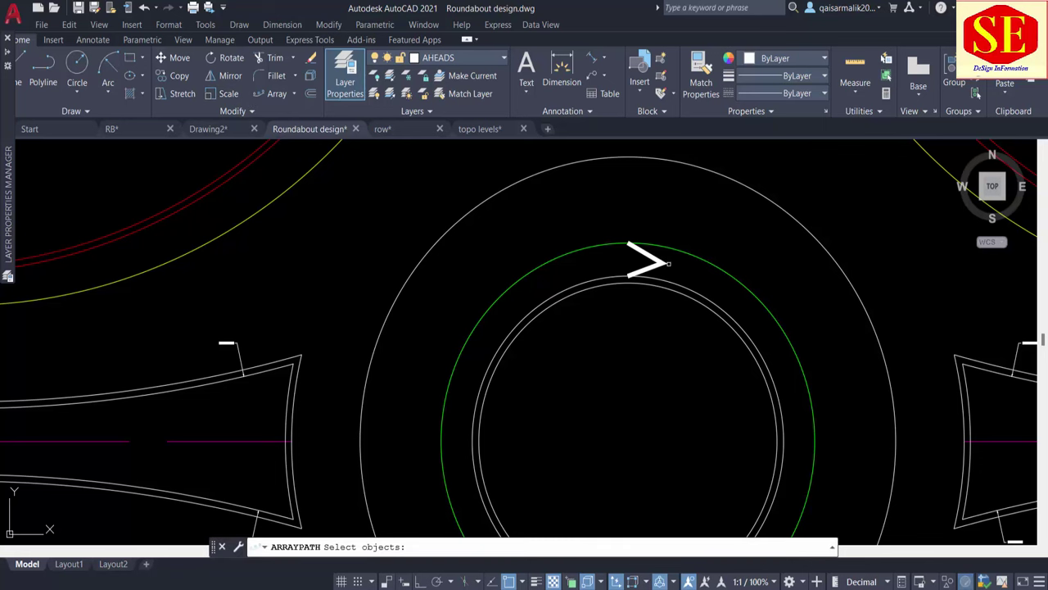
pyautogui.click(647, 261)
pyautogui.press('Return')
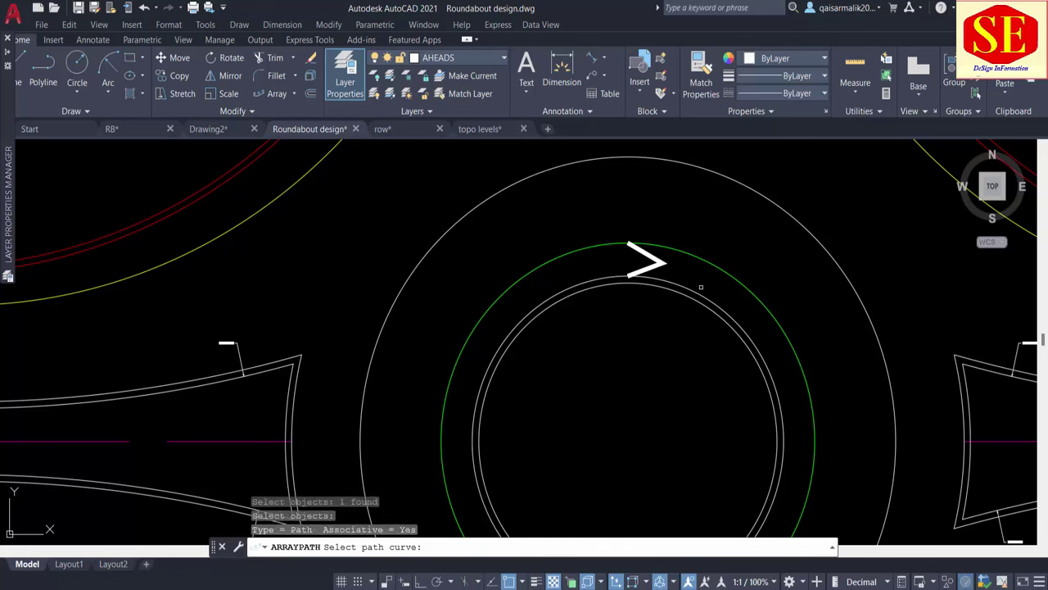
pyautogui.click(698, 293)
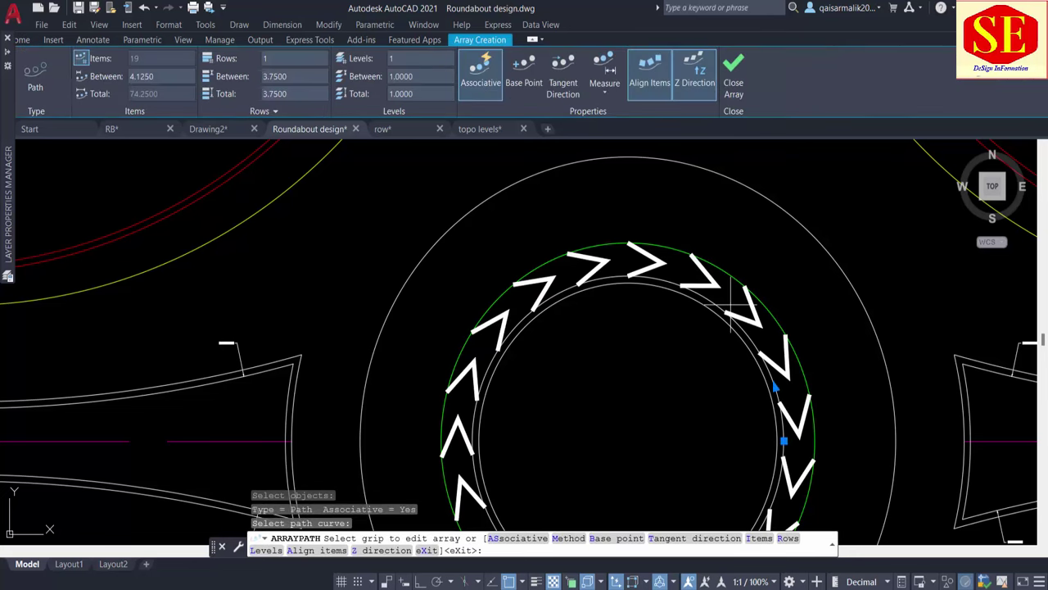
pyautogui.click(609, 92)
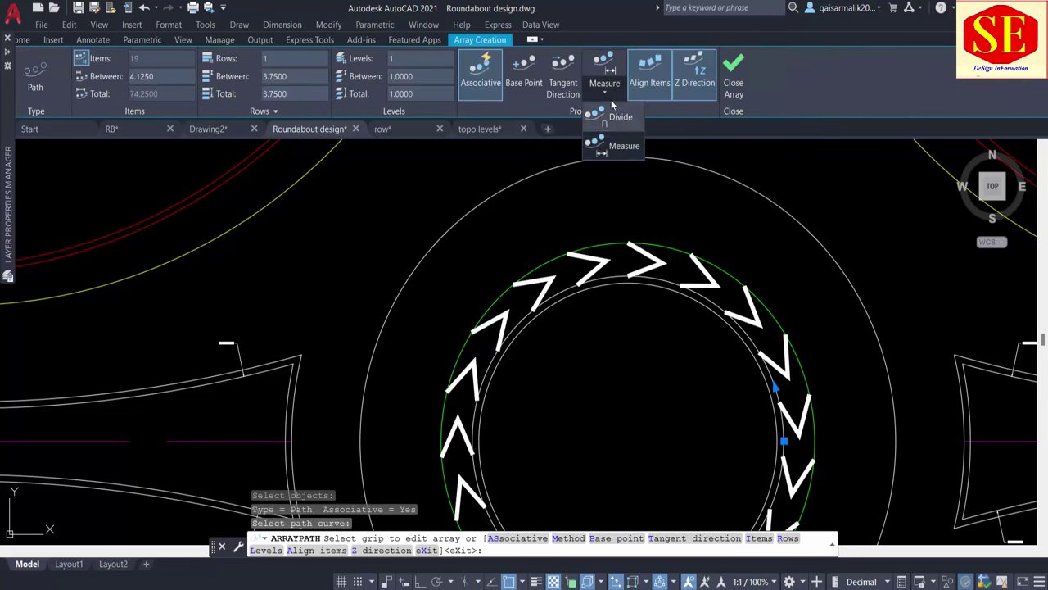
pyautogui.click(618, 121)
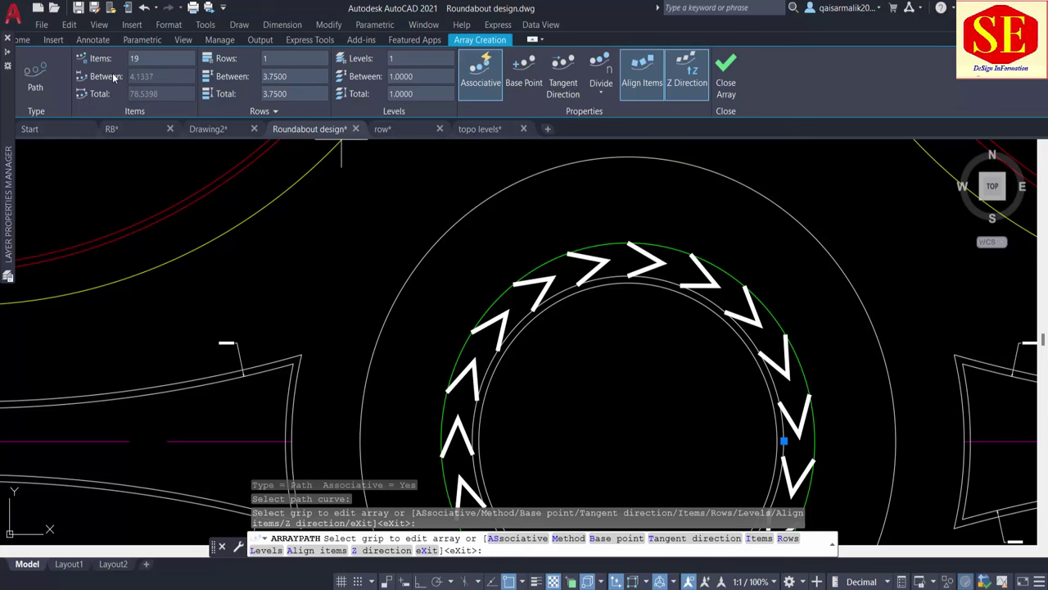
pyautogui.click(156, 58)
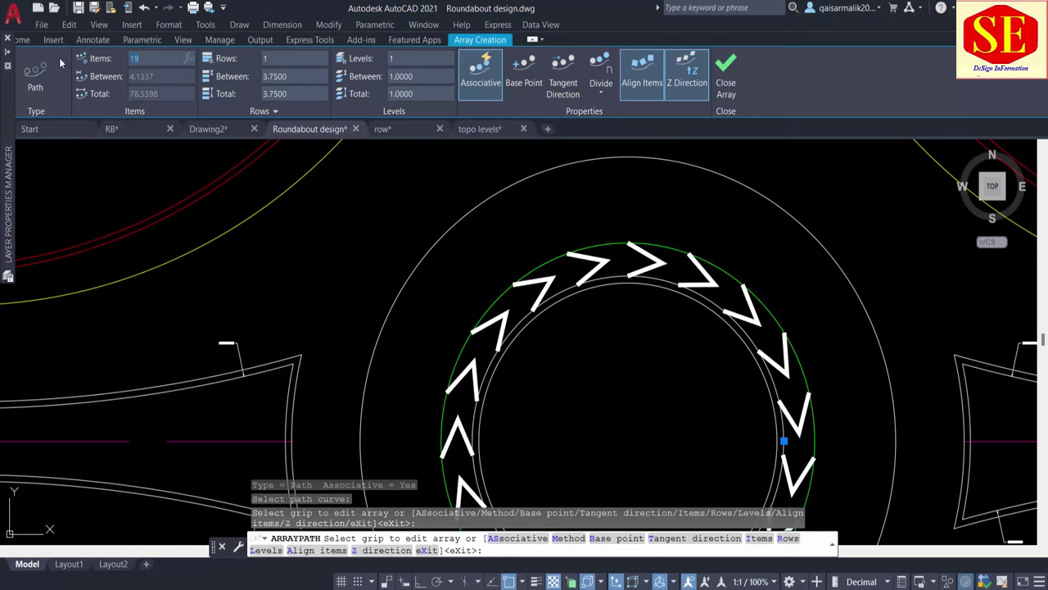
pyautogui.click(601, 92)
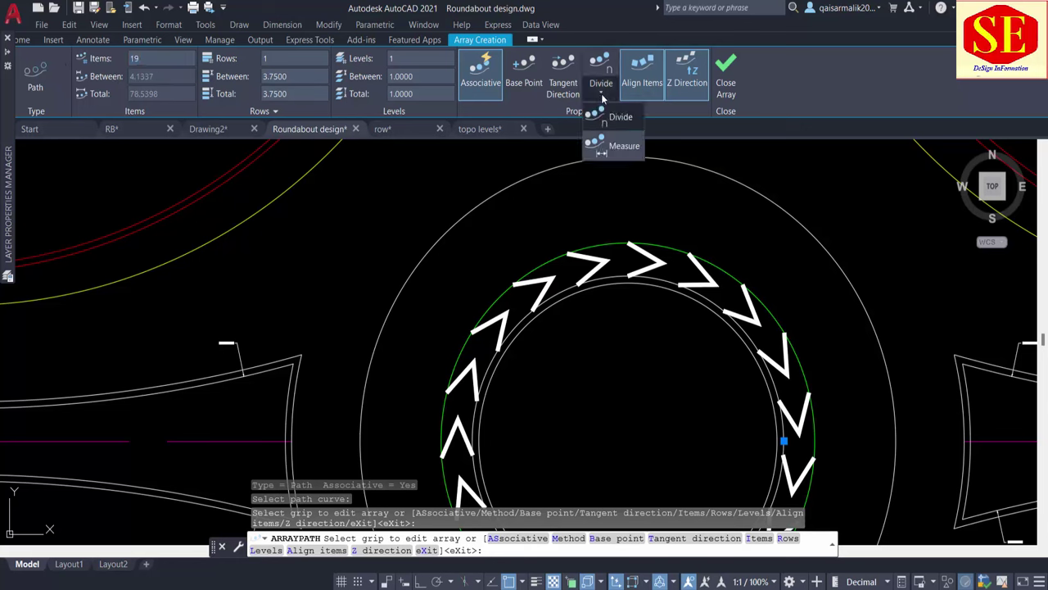
pyautogui.click(618, 145)
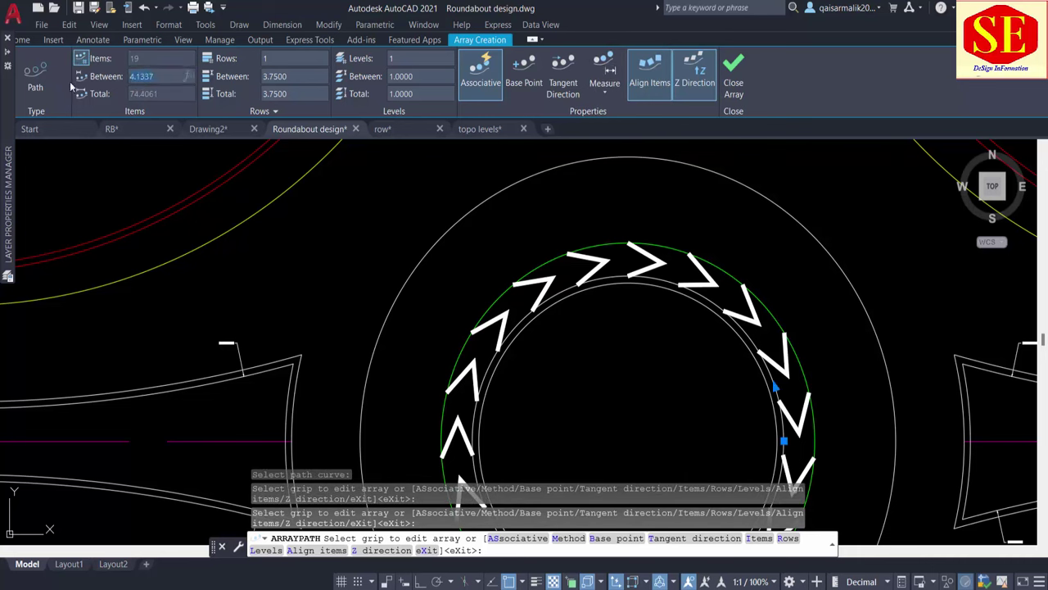
pyautogui.click(161, 76)
pyautogui.write('3')
pyautogui.press('Return')
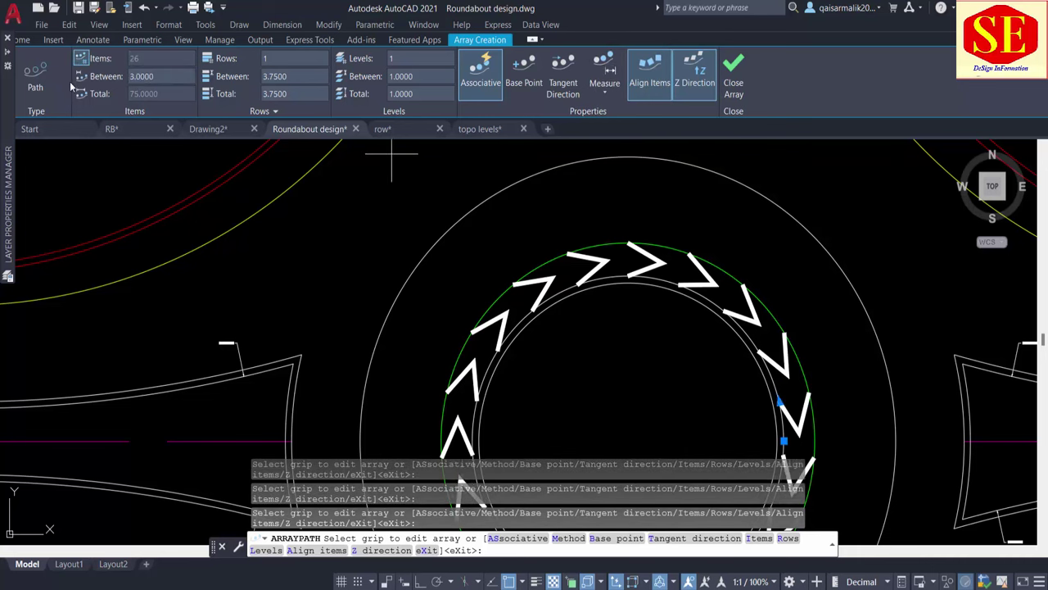
pyautogui.rightClick(565, 354)
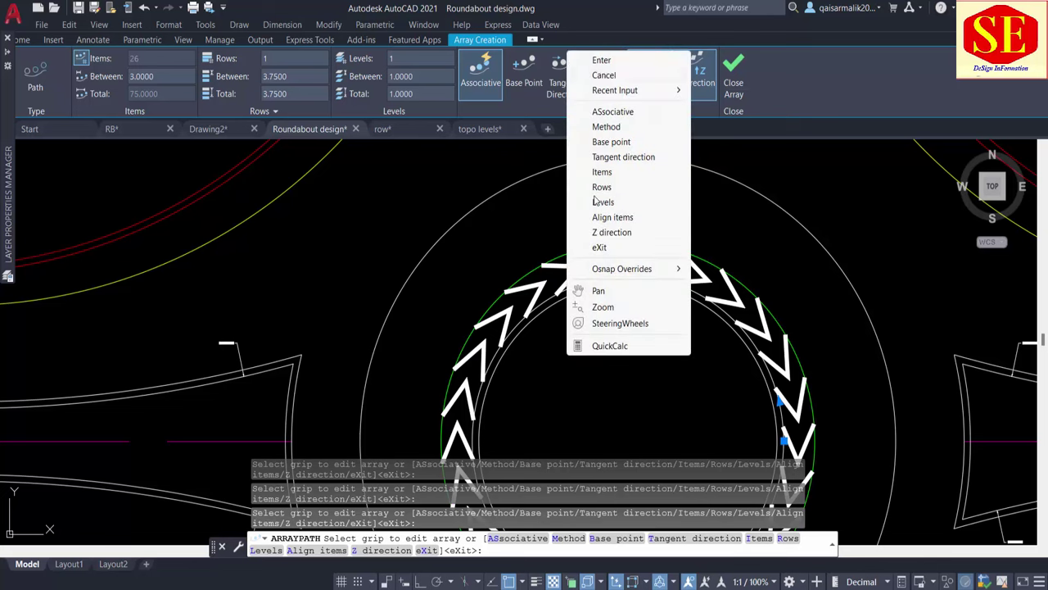
pyautogui.click(610, 59)
pyautogui.scroll(-5, 595, 237)
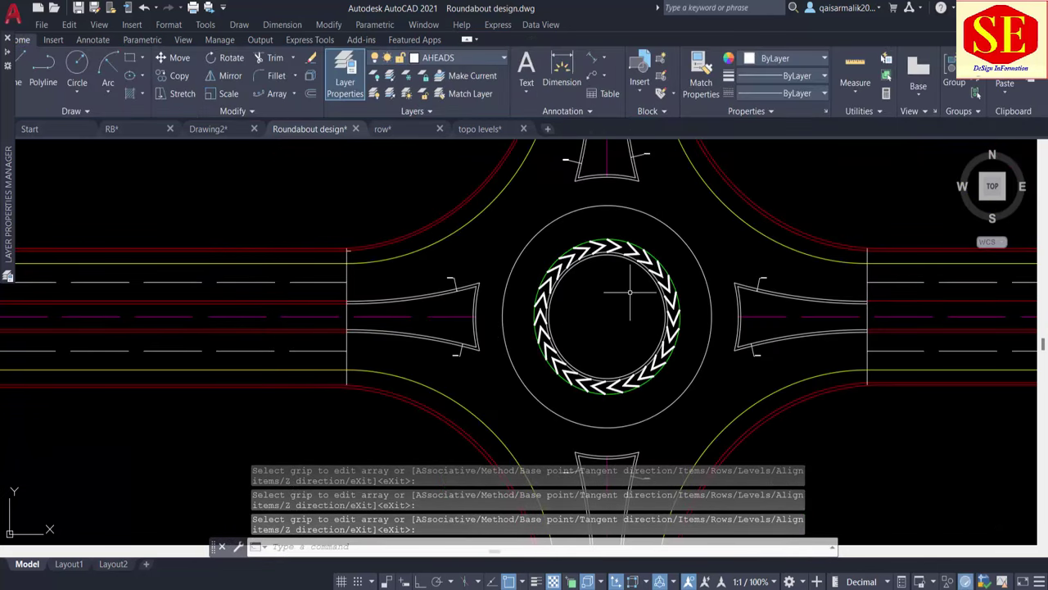
# Hatch the right splitter island with the CROSS pattern.
pyautogui.press('Escape')
pyautogui.scroll(3, 691, 366)
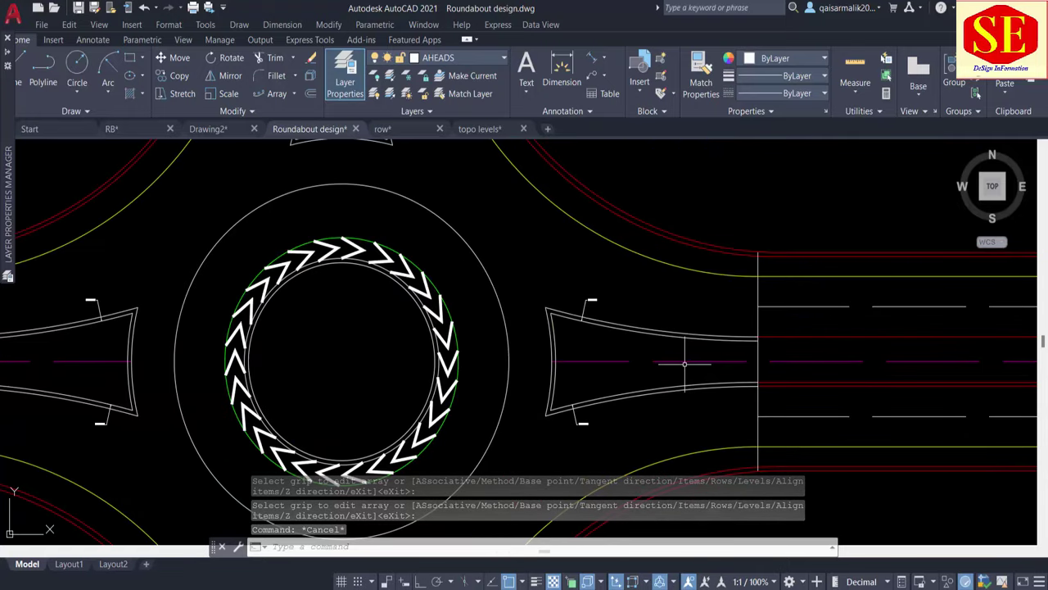
pyautogui.write('tr')
pyautogui.press('Return')
pyautogui.press('Escape')
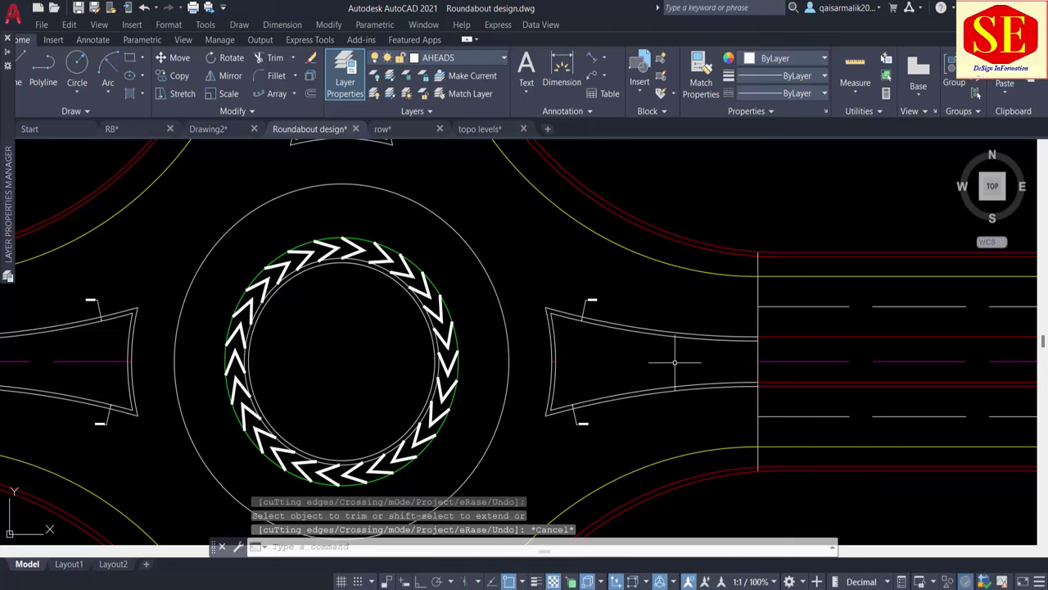
pyautogui.press('Return')
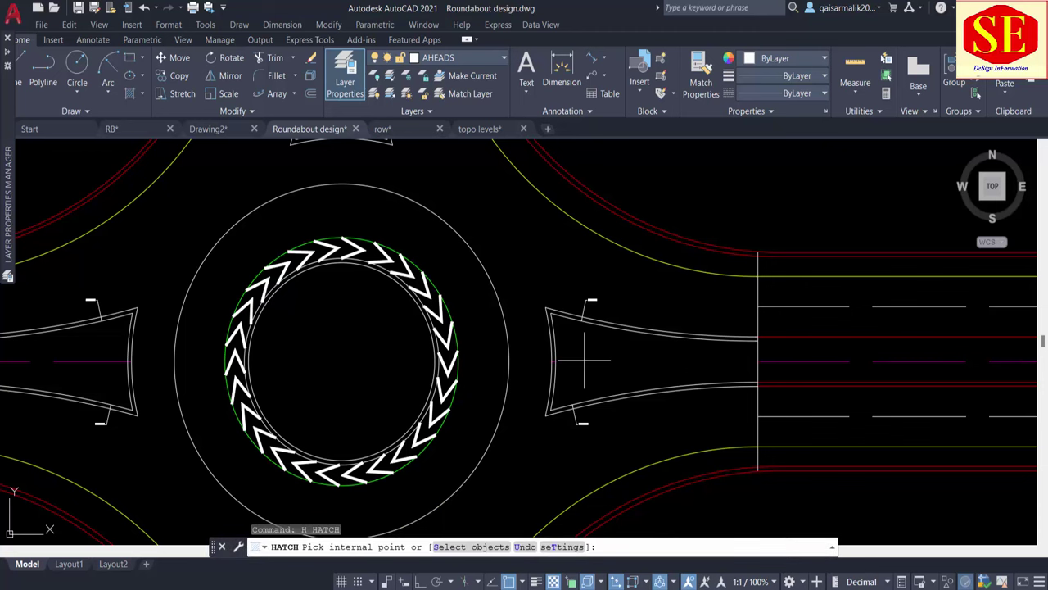
pyautogui.click(688, 362)
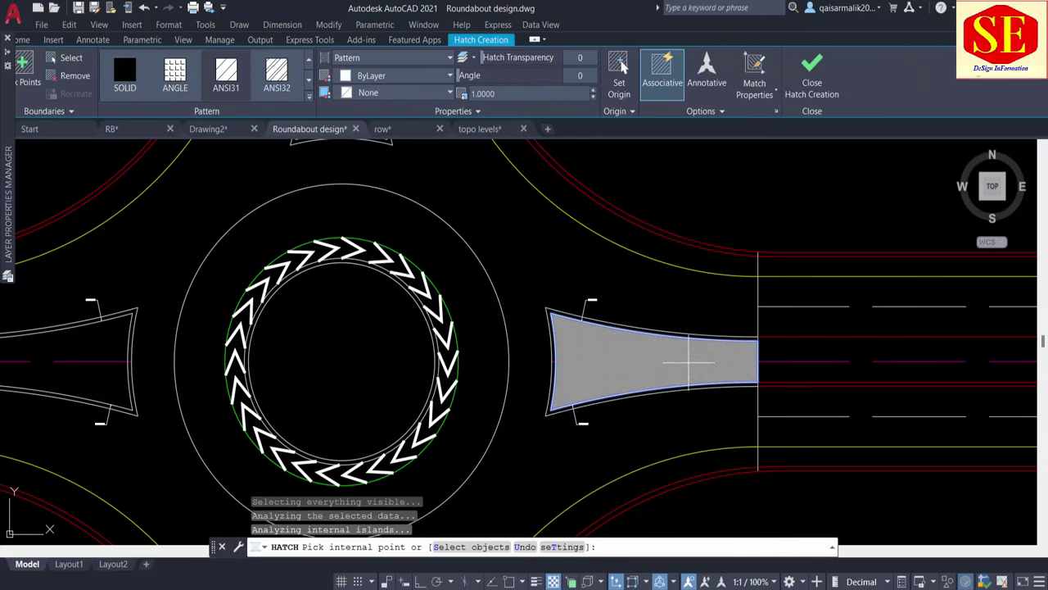
pyautogui.click(309, 95)
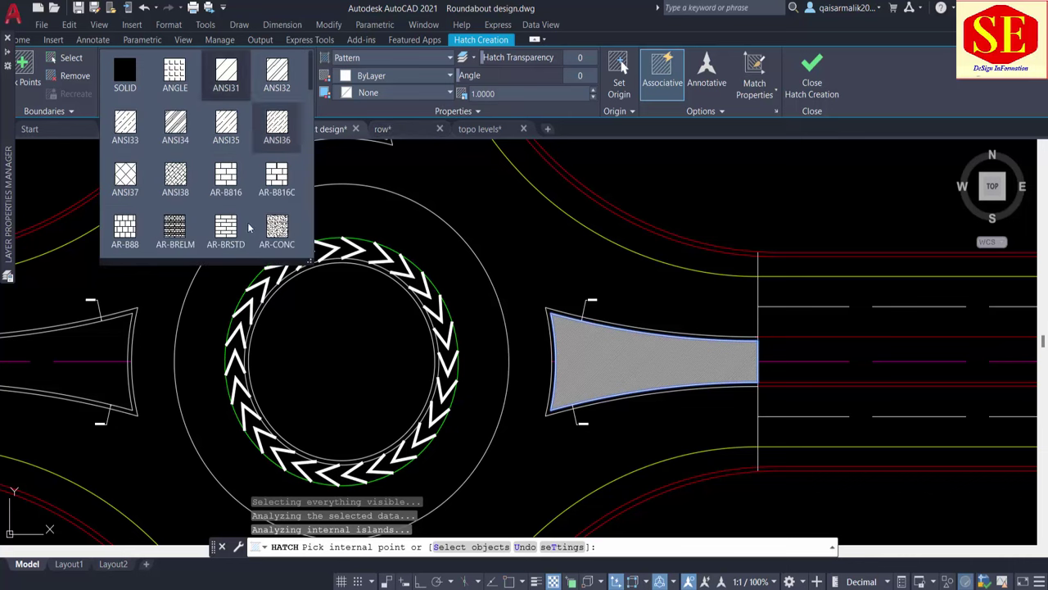
pyautogui.scroll(-1, 248, 227)
pyautogui.scroll(-3, 249, 228)
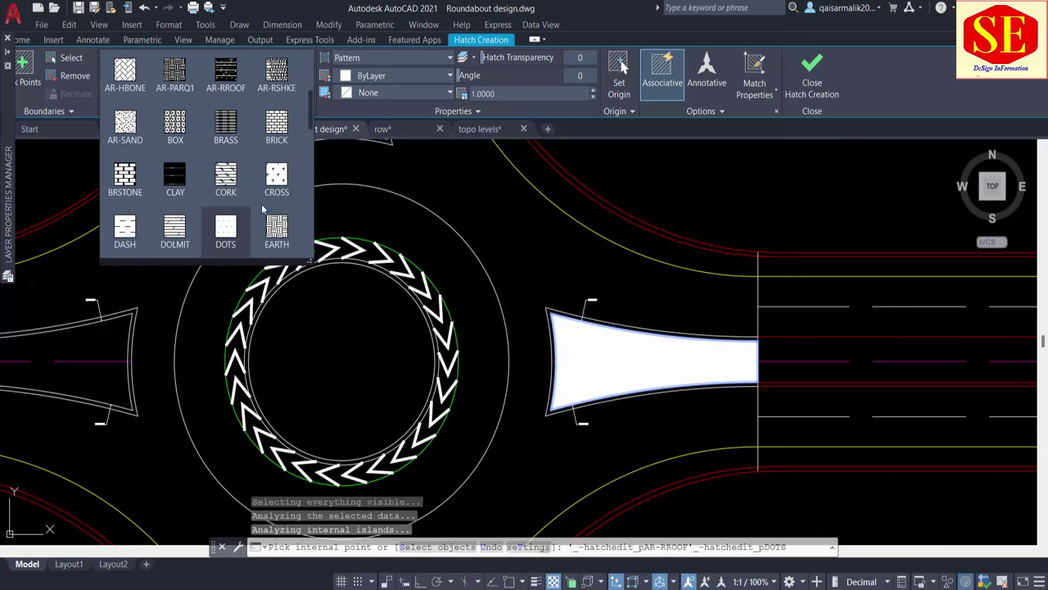
pyautogui.click(279, 179)
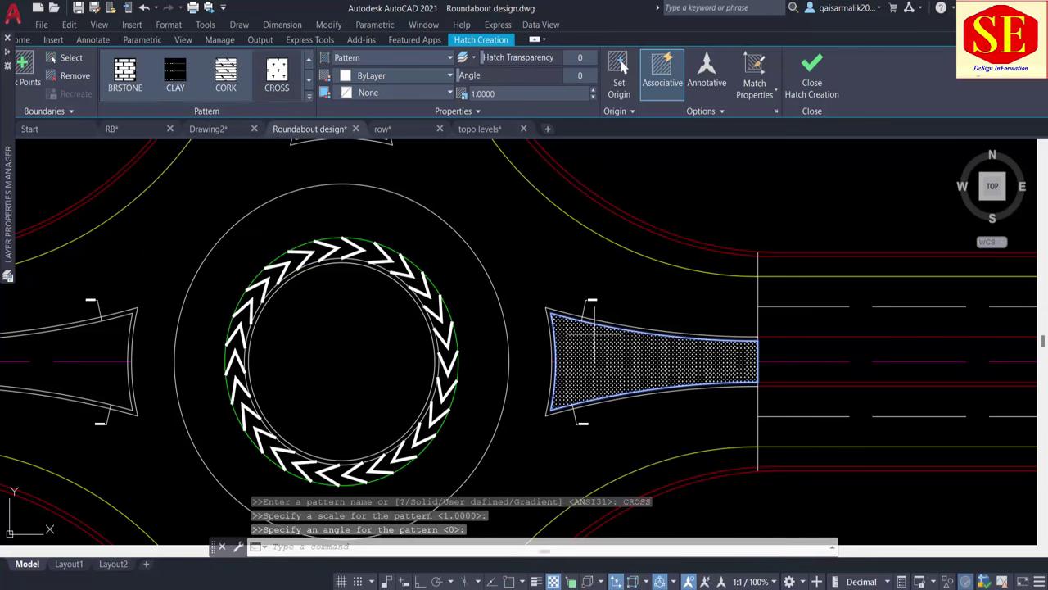
pyautogui.scroll(-2, 647, 305)
pyautogui.press('Return')
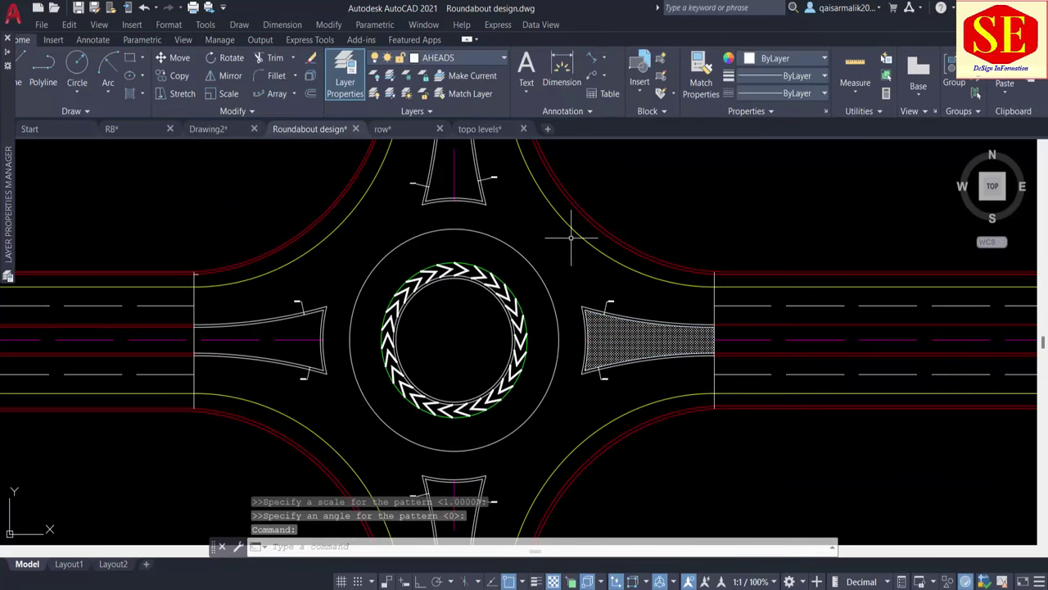
# Pan the view toward the top and bottom islands, cancelling the pending commands.
pyautogui.press('Return')
pyautogui.moveTo(472, 196); pyautogui.dragTo(508, 298, button='middle')
pyautogui.press('Escape')
pyautogui.write('tr')
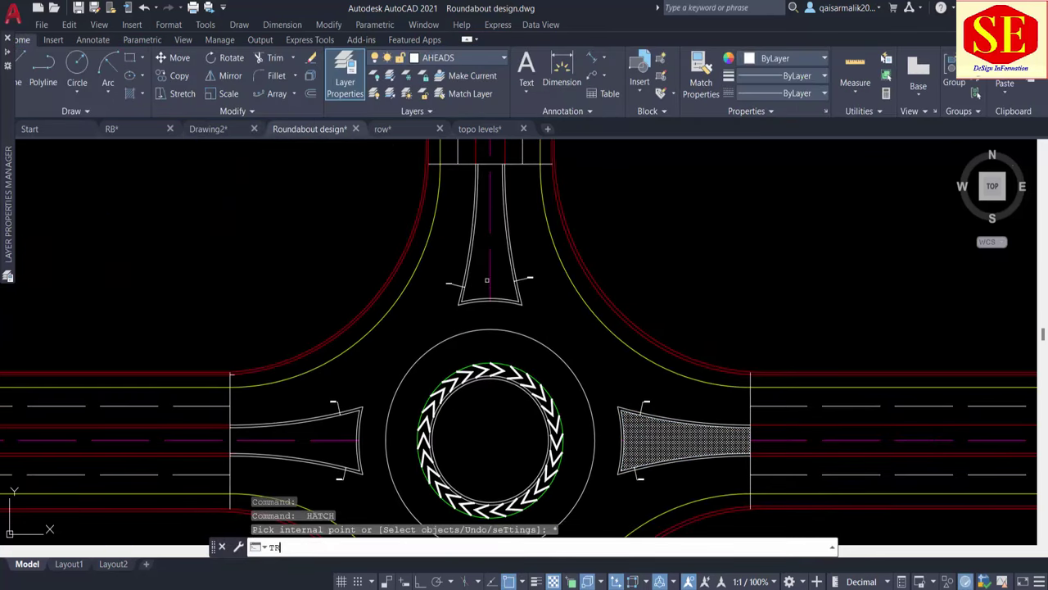
pyautogui.press('Return')
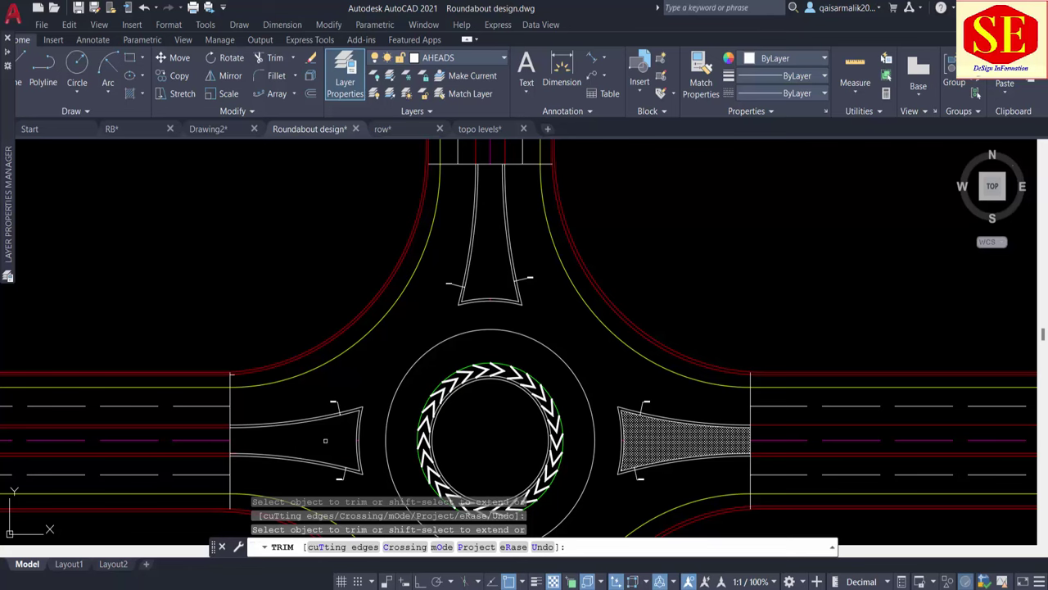
pyautogui.moveTo(457, 524); pyautogui.dragTo(478, 303, button='middle')
pyautogui.press('Escape')
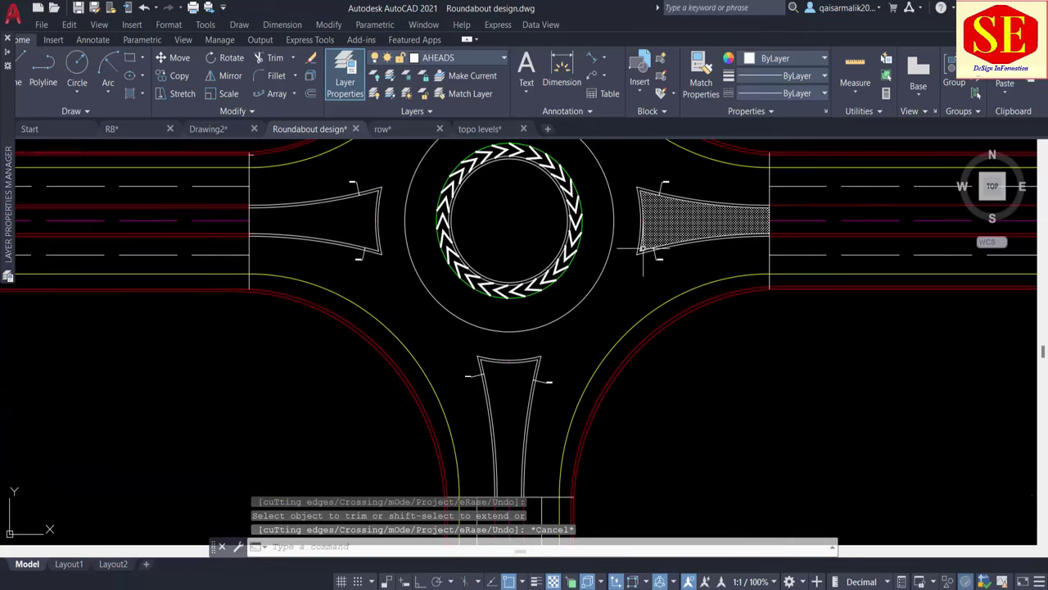
# Change the right island's hatch colour to Green.
pyautogui.click(685, 207)
pyautogui.click(755, 64)
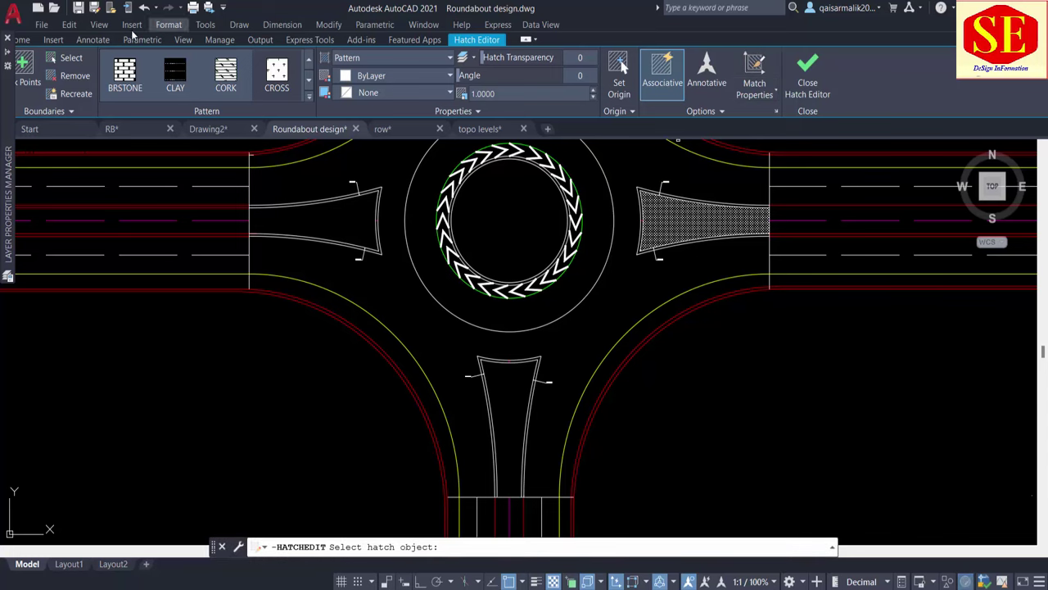
pyautogui.click(779, 60)
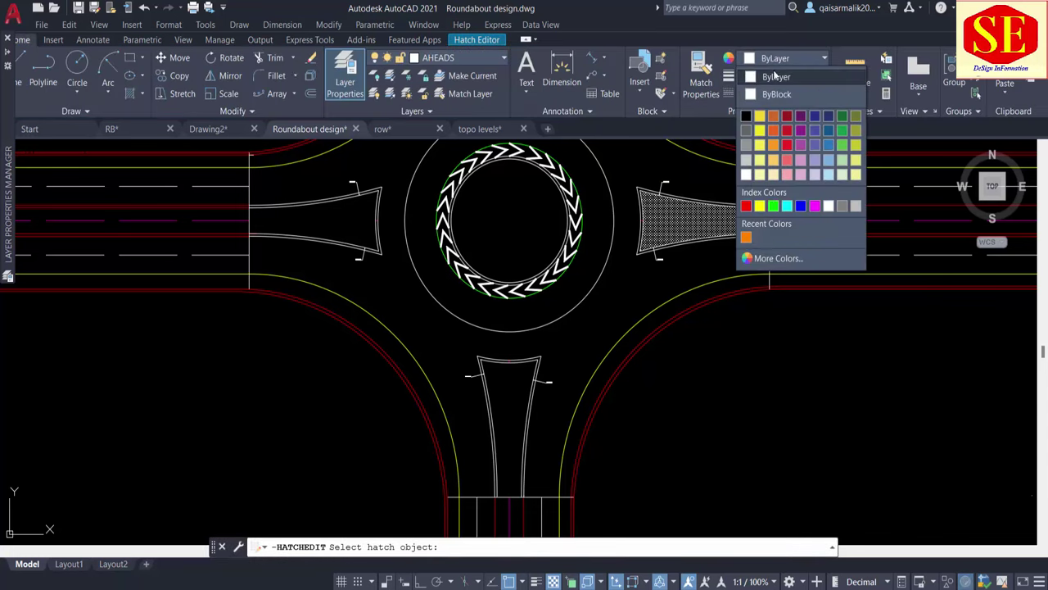
pyautogui.click(773, 206)
# Hatch the top, left and bottom islands with the CROSS pattern.
pyautogui.moveTo(605, 229); pyautogui.dragTo(638, 425, button='middle')
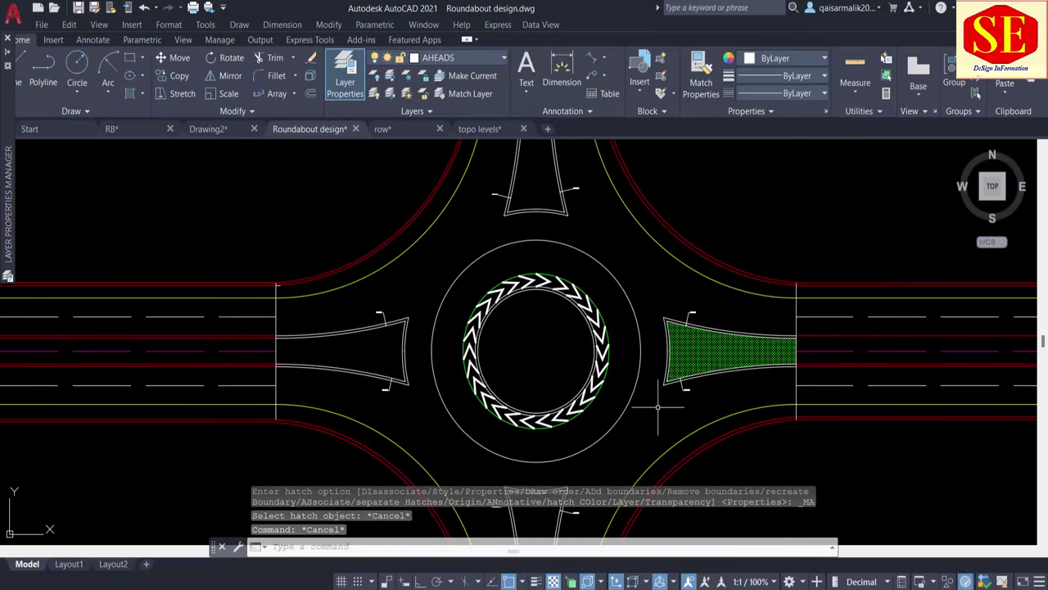
pyautogui.write('h')
pyautogui.press('Return')
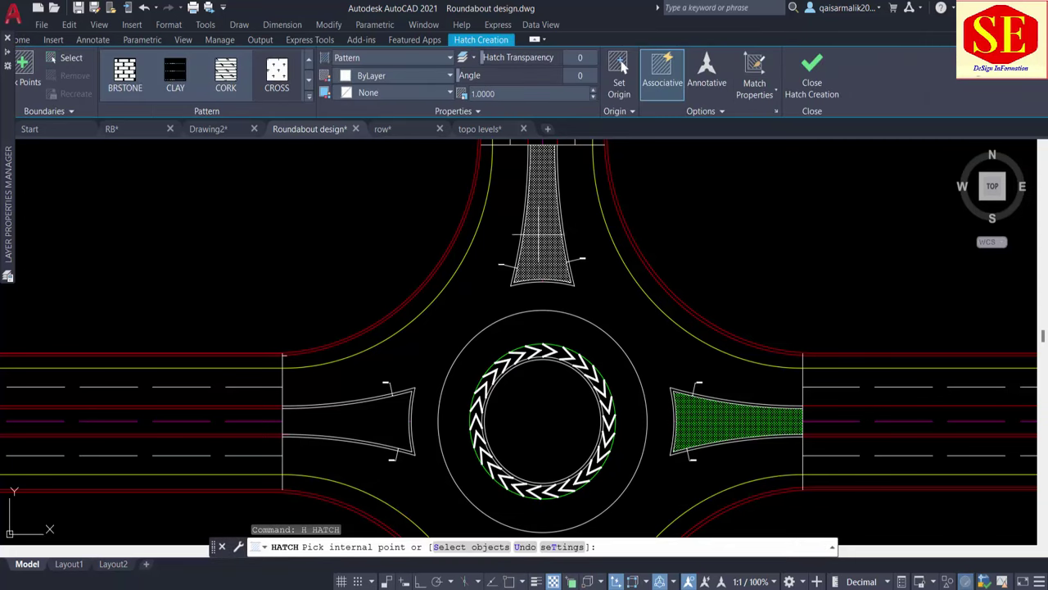
pyautogui.click(538, 235)
pyautogui.click(352, 417)
pyautogui.moveTo(352, 417); pyautogui.dragTo(342, 264, button='middle')
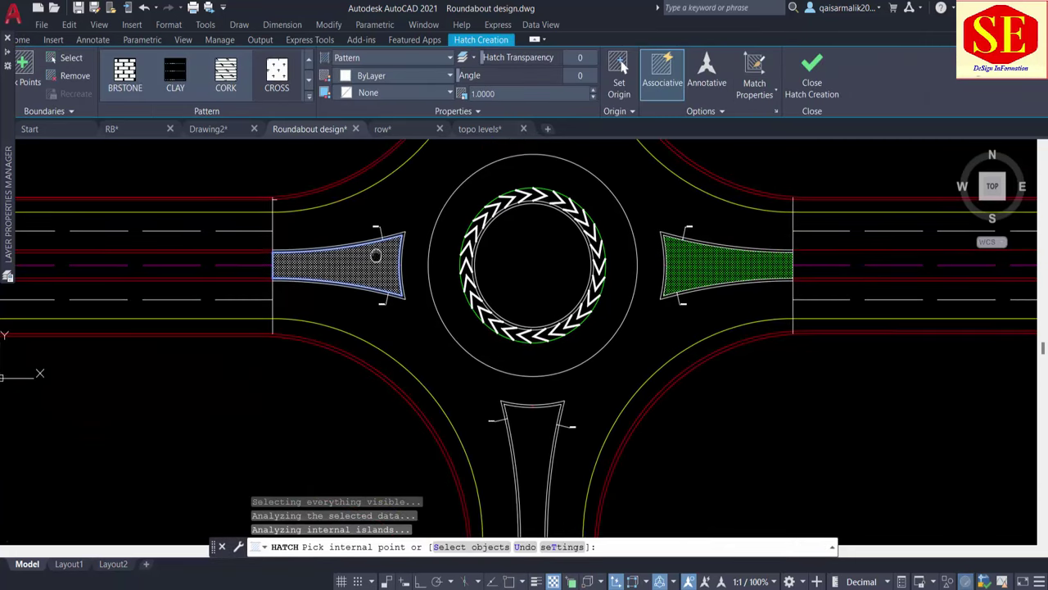
pyautogui.click(559, 447)
pyautogui.rightClick(533, 243)
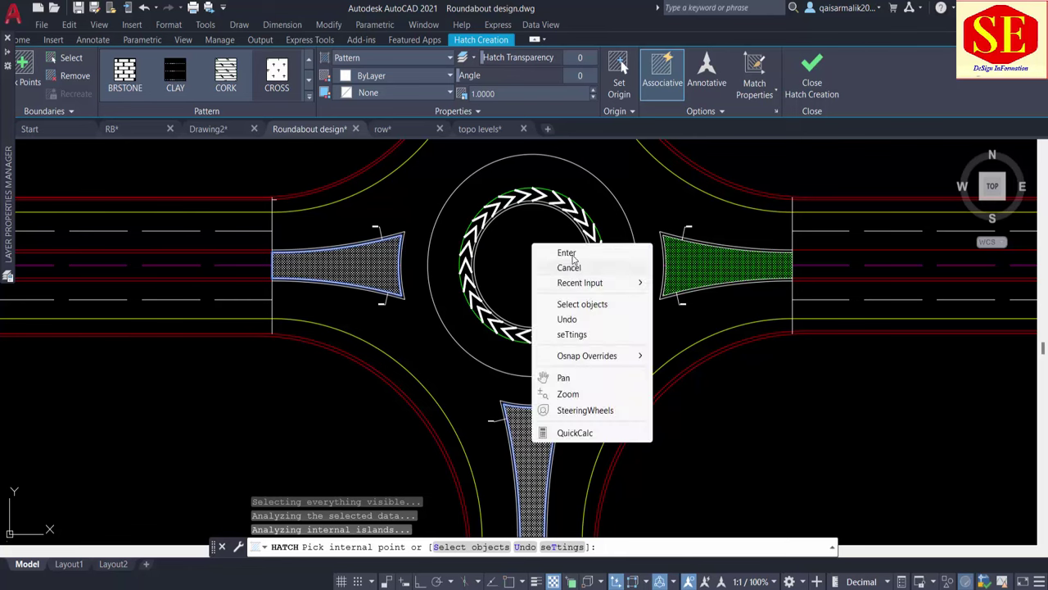
pyautogui.click(606, 252)
# Match the green hatch properties onto the left and bottom island hatches.
pyautogui.write('ma')
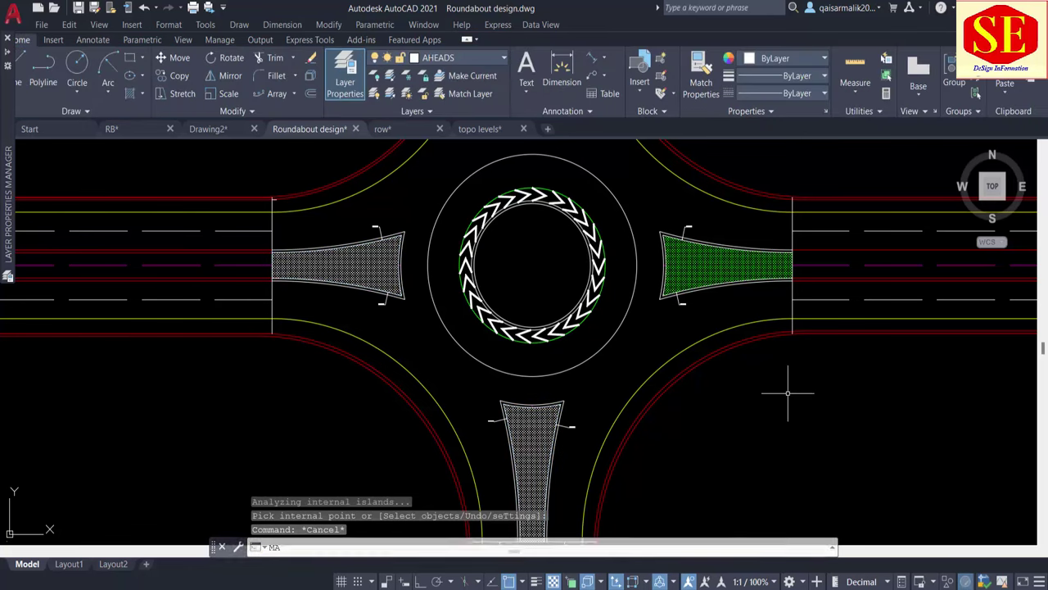
pyautogui.press('Return')
pyautogui.click(720, 266)
pyautogui.click(532, 442)
pyautogui.click(343, 264)
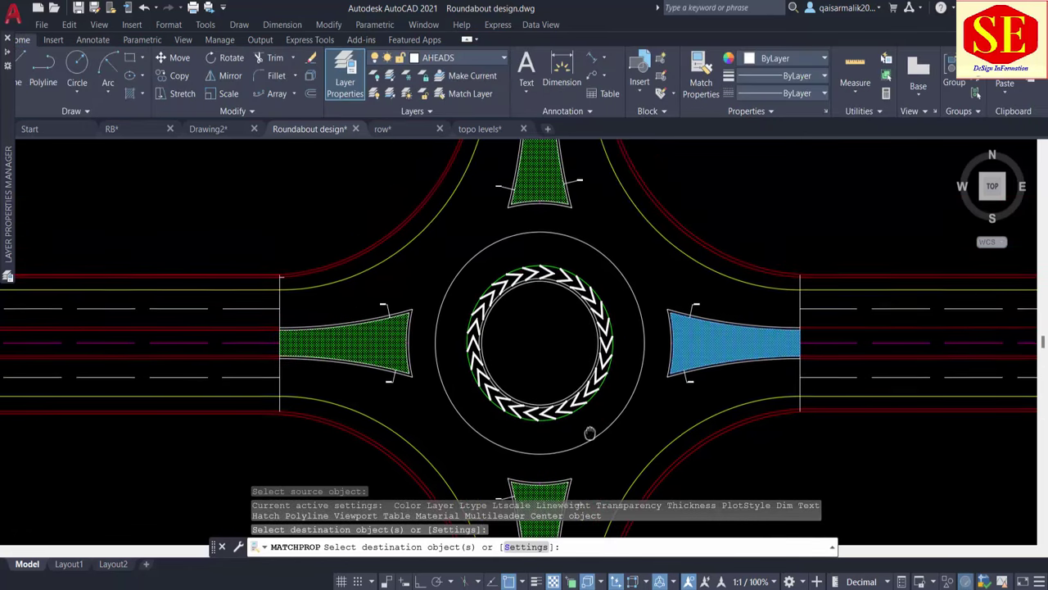
pyautogui.moveTo(582, 354); pyautogui.dragTo(589, 431, button='middle')
pyautogui.press('Escape')
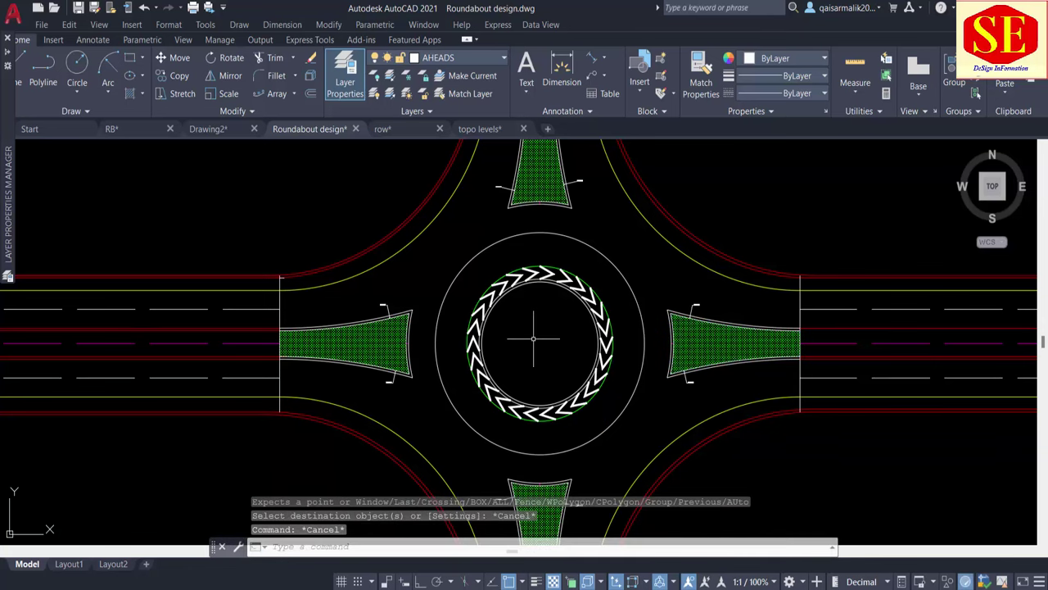
# Hatch the inside of the central circle.
pyautogui.write('h')
pyautogui.press('Return')
pyautogui.click(546, 340)
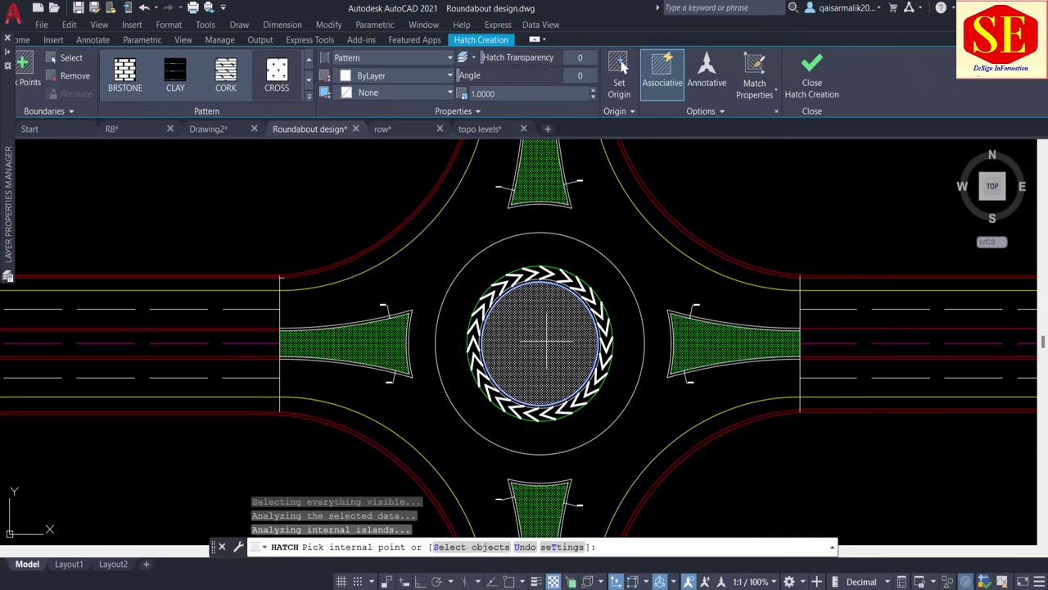
pyautogui.rightClick(544, 340)
pyautogui.click(565, 349)
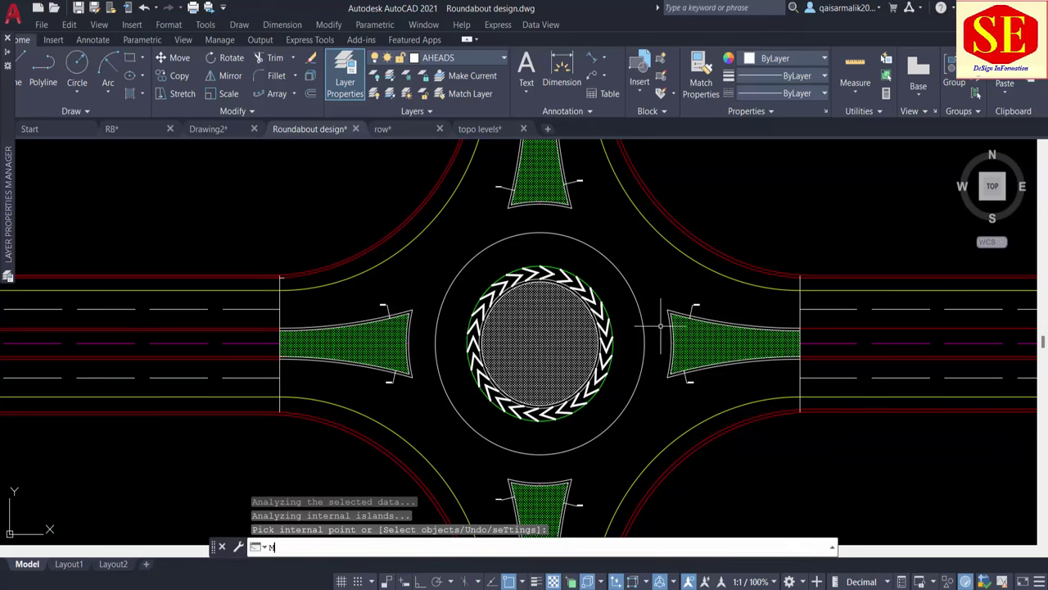
# Match the green hatch colour onto the central circle hatch and recentre the roundabout.
pyautogui.write('a')
pyautogui.press('Return')
pyautogui.click(713, 340)
pyautogui.click(543, 307)
pyautogui.press('Escape')
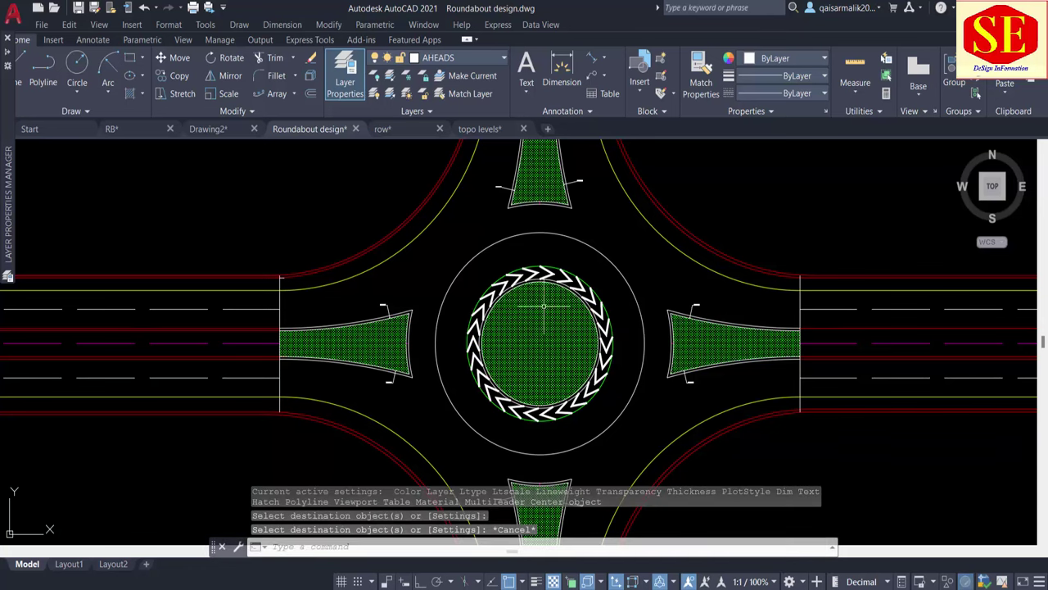
pyautogui.scroll(-2, 400, 254)
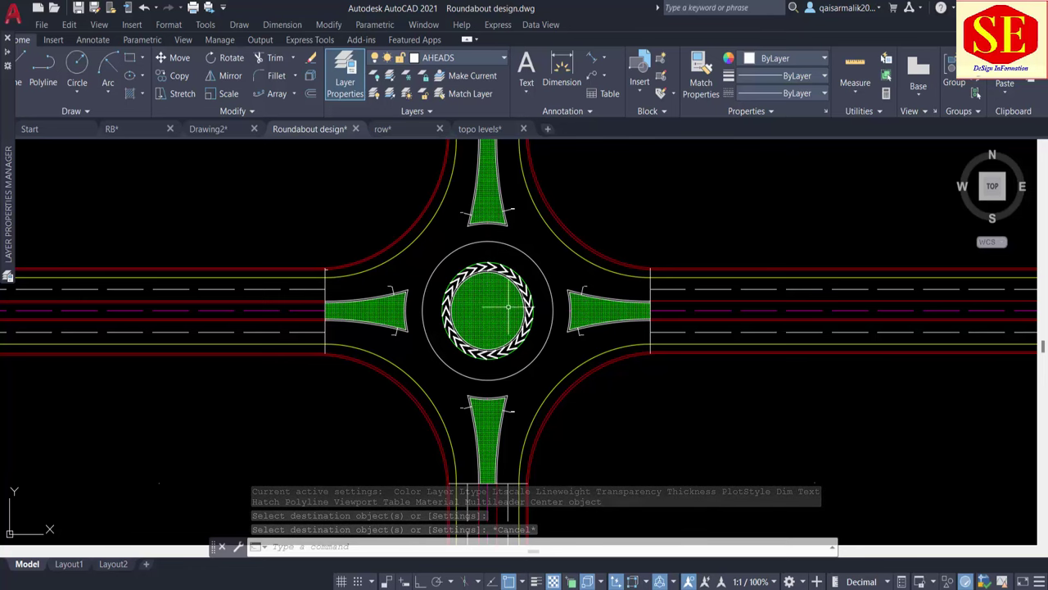
pyautogui.moveTo(469, 315); pyautogui.dragTo(482, 354, button='middle')
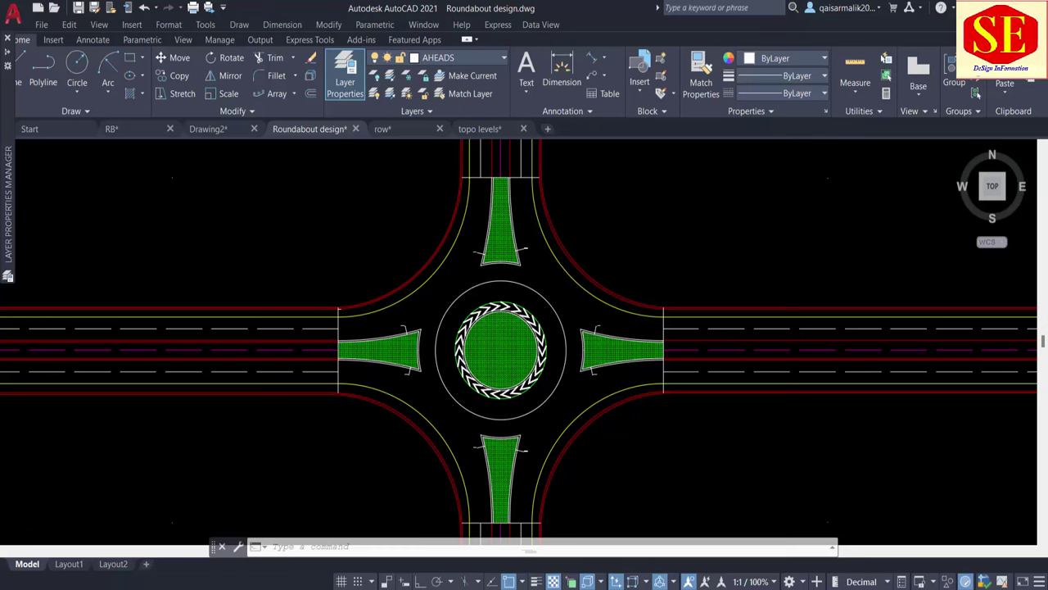
pyautogui.scroll(2, 553, 272)
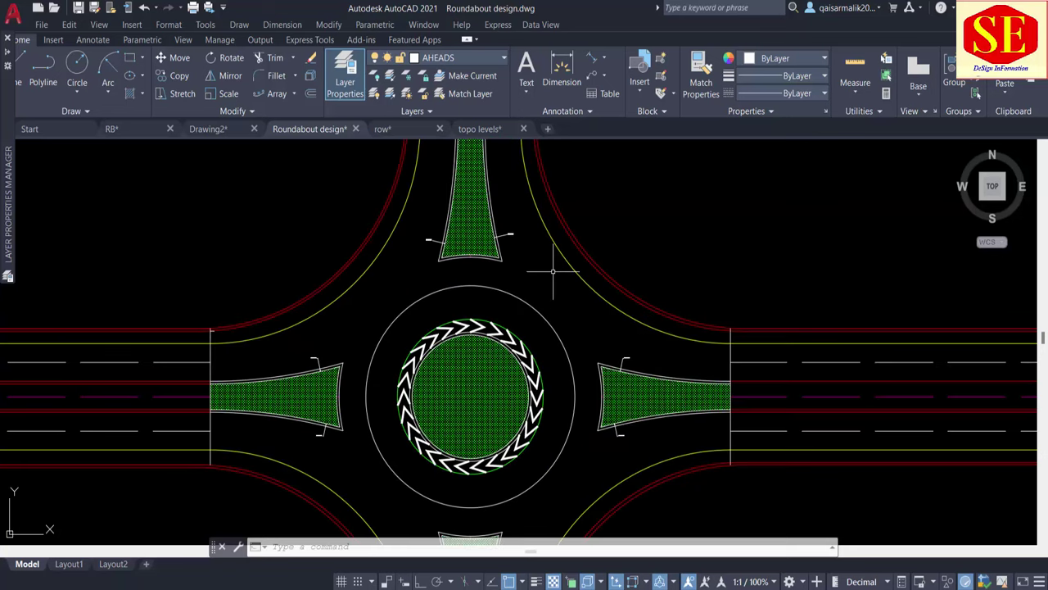
pyautogui.moveTo(515, 338); pyautogui.dragTo(521, 243, button='middle')
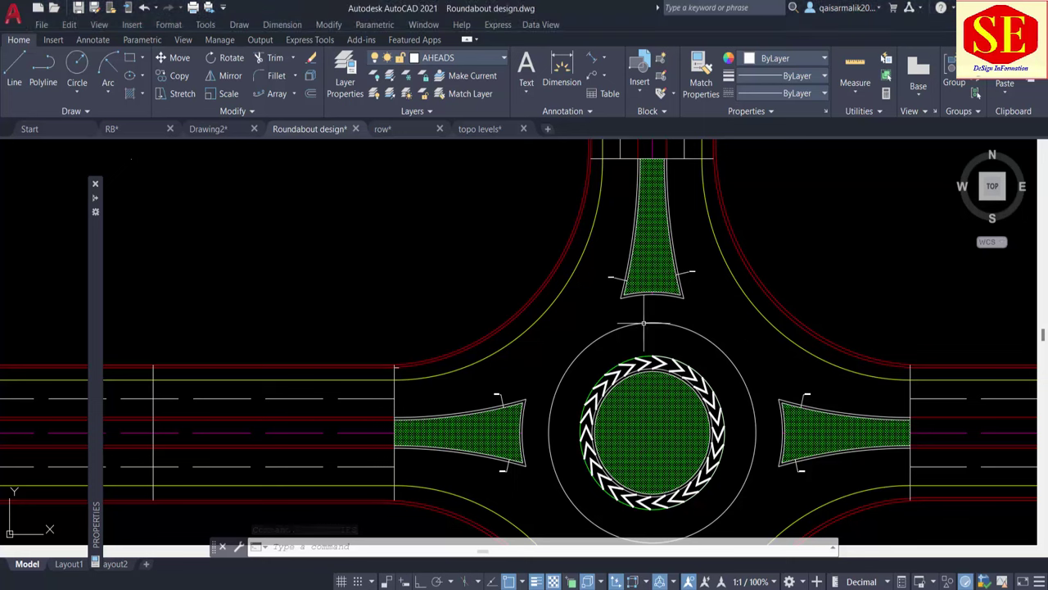
# Give the outer circle 0.30 mm lineweight, ACAD_ISO02W100 linetype and linetype scale 0.5.
pyautogui.click(652, 322)
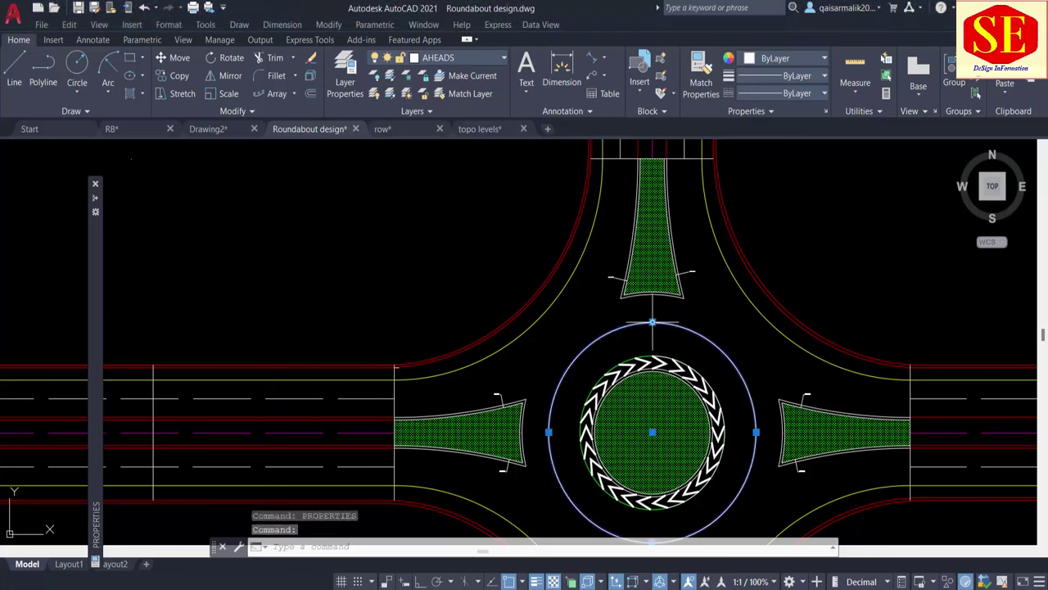
pyautogui.click(791, 76)
pyautogui.click(788, 233)
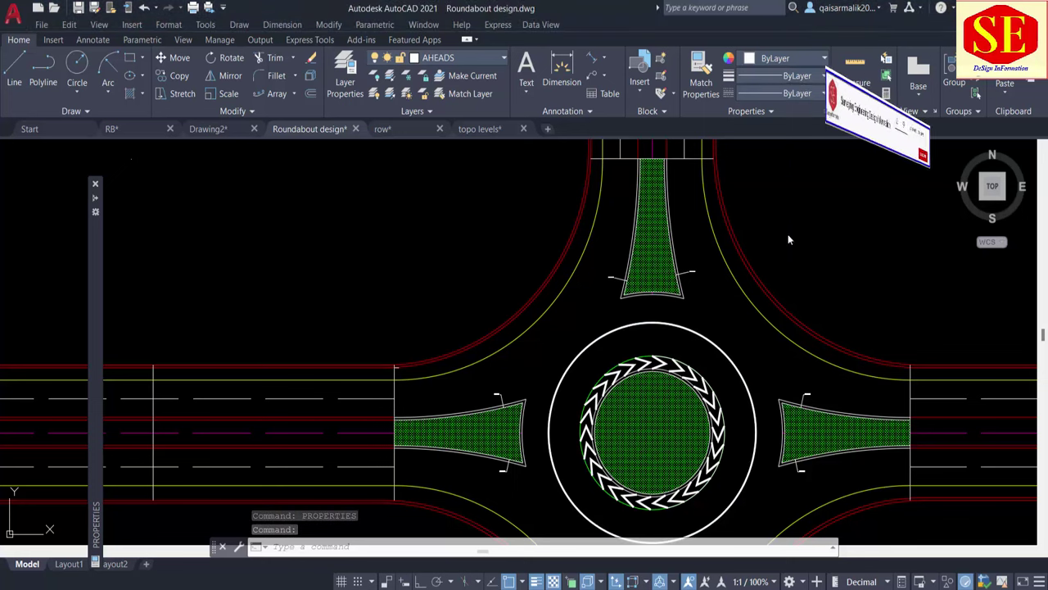
pyautogui.click(791, 94)
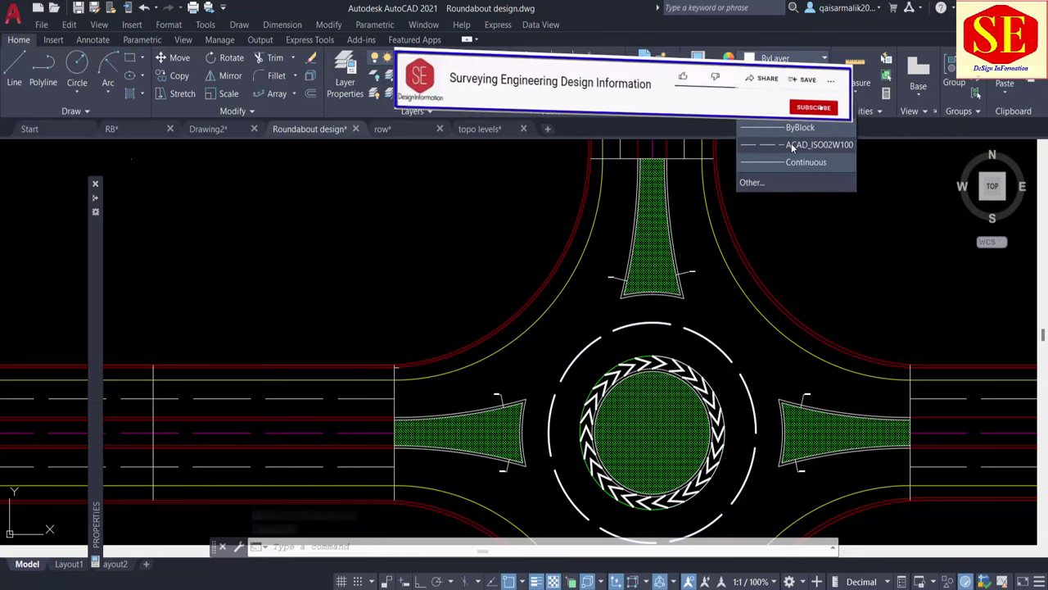
pyautogui.click(791, 144)
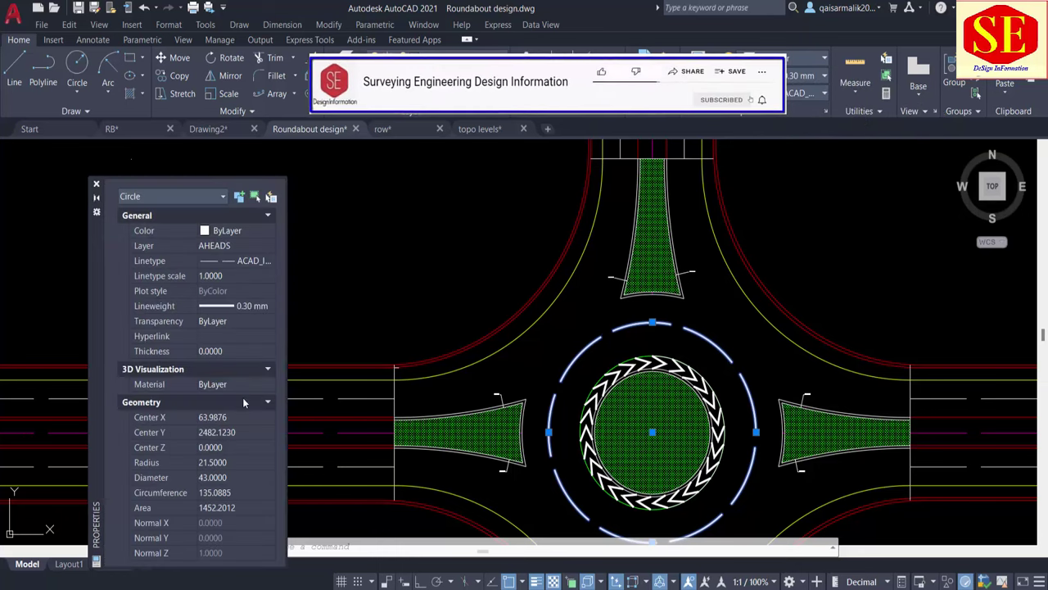
pyautogui.click(231, 277)
pyautogui.write('2')
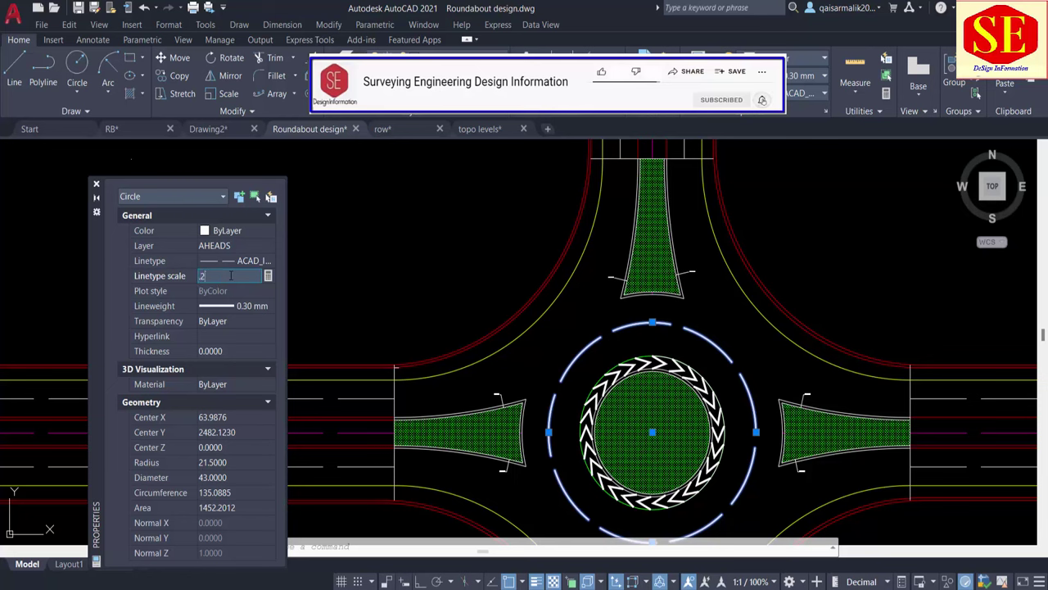
pyautogui.write('0.25')
pyautogui.press('Return')
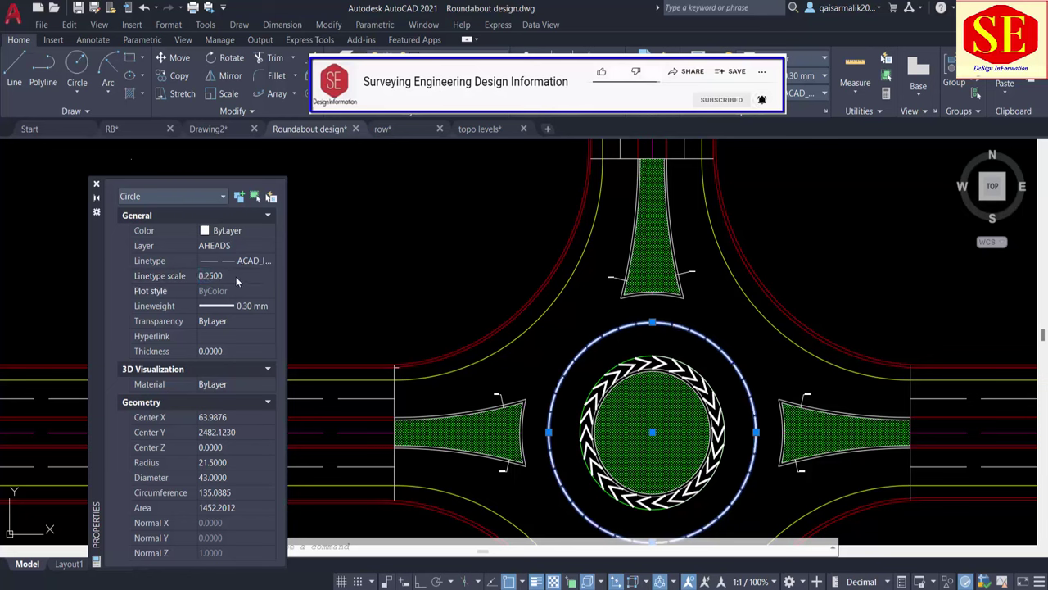
pyautogui.write('.5')
pyautogui.press('Return')
pyautogui.press('Escape')
pyautogui.moveTo(649, 387); pyautogui.dragTo(668, 325, button='middle')
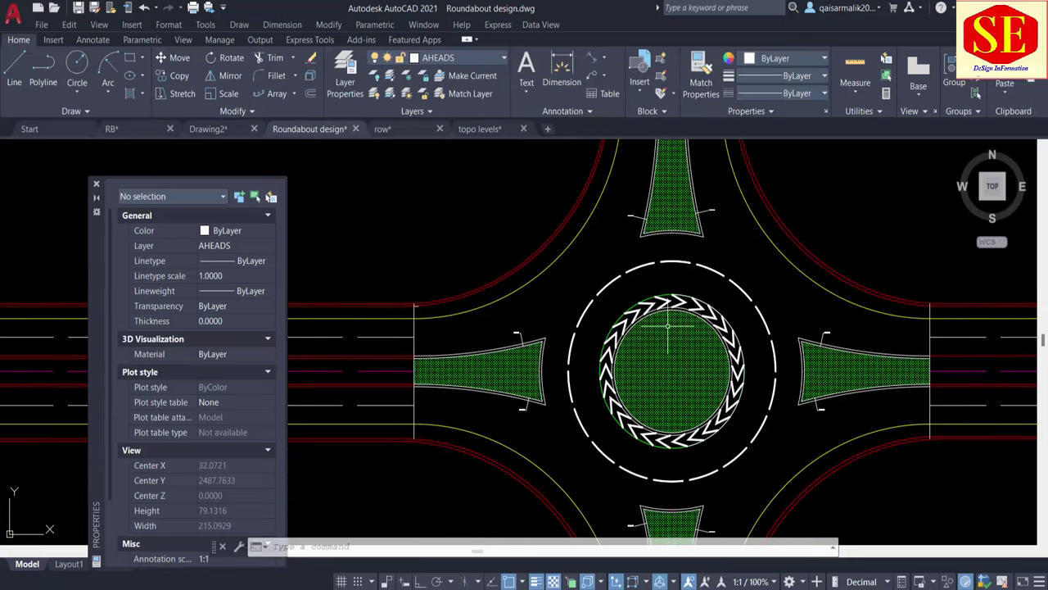
# Offset the dashed circle 5.5 units outward to create a second lane ring.
pyautogui.write('o')
pyautogui.press('Return')
pyautogui.press('Return')
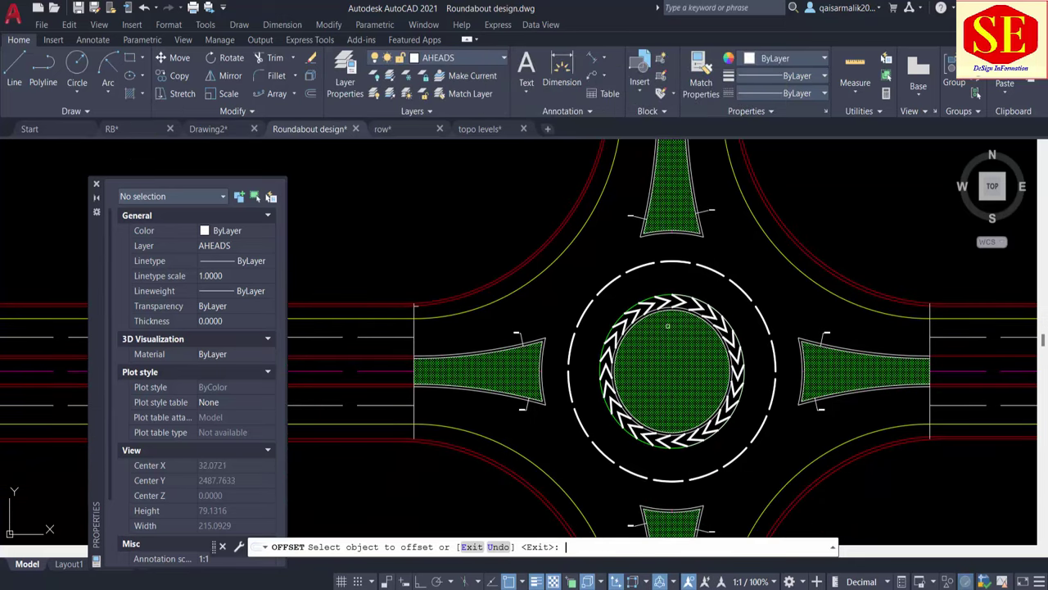
pyautogui.click(641, 268)
pyautogui.click(629, 249)
# Draw a straight trial polyline from the west approach, then delete it.
pyautogui.press('Return')
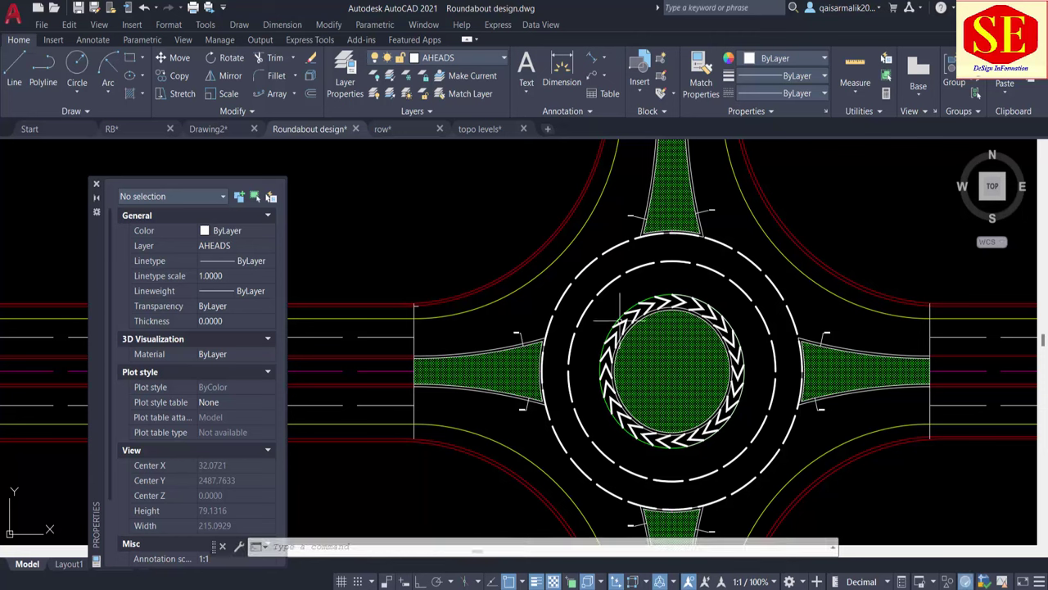
pyautogui.write('pl')
pyautogui.press('Return')
pyautogui.click(416, 335)
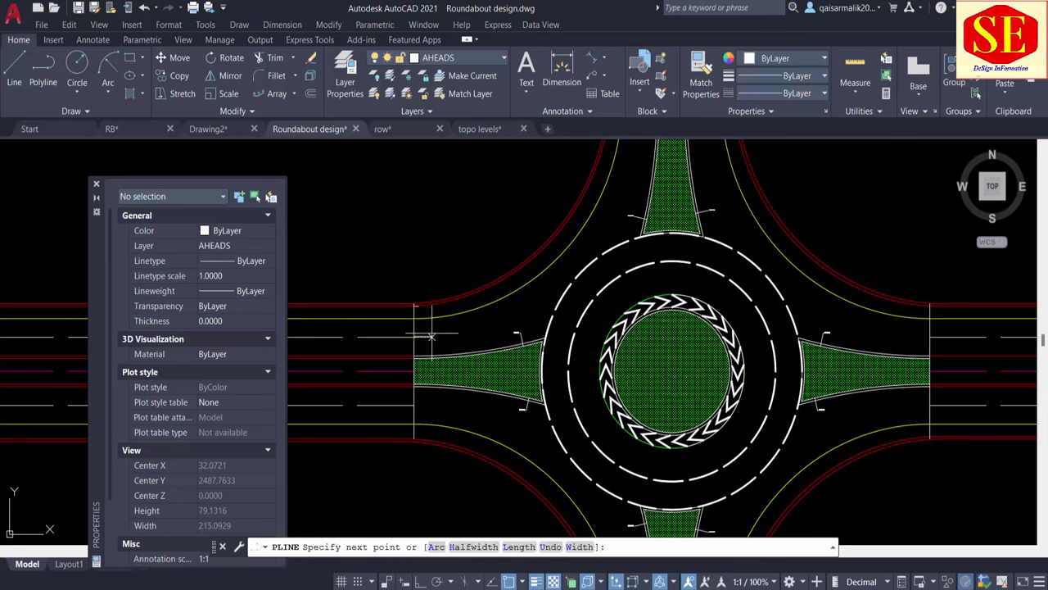
pyautogui.click(504, 325)
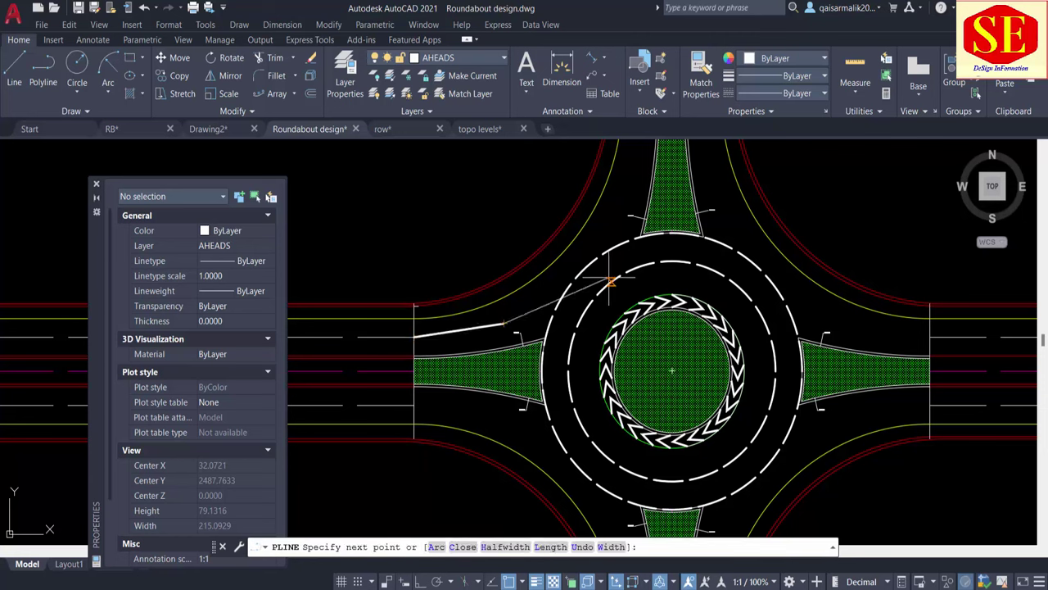
pyautogui.press('Return')
pyautogui.click(489, 327)
pyautogui.press('Delete')
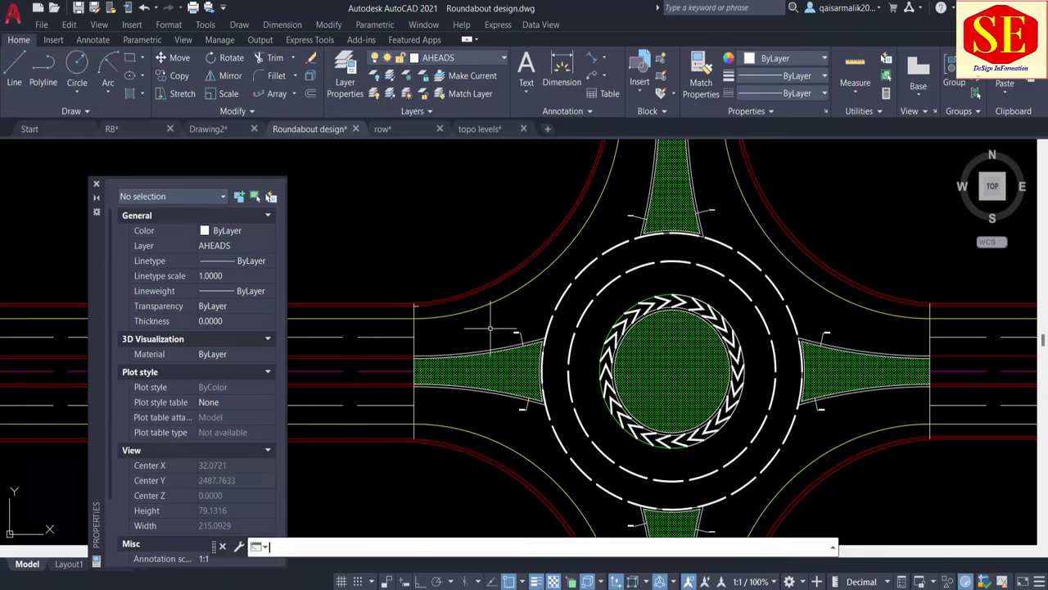
pyautogui.write('ARC')
# Draw a three-point arc from the west approach sweeping into the outer ring.
pyautogui.press('Return')
pyautogui.click(415, 312)
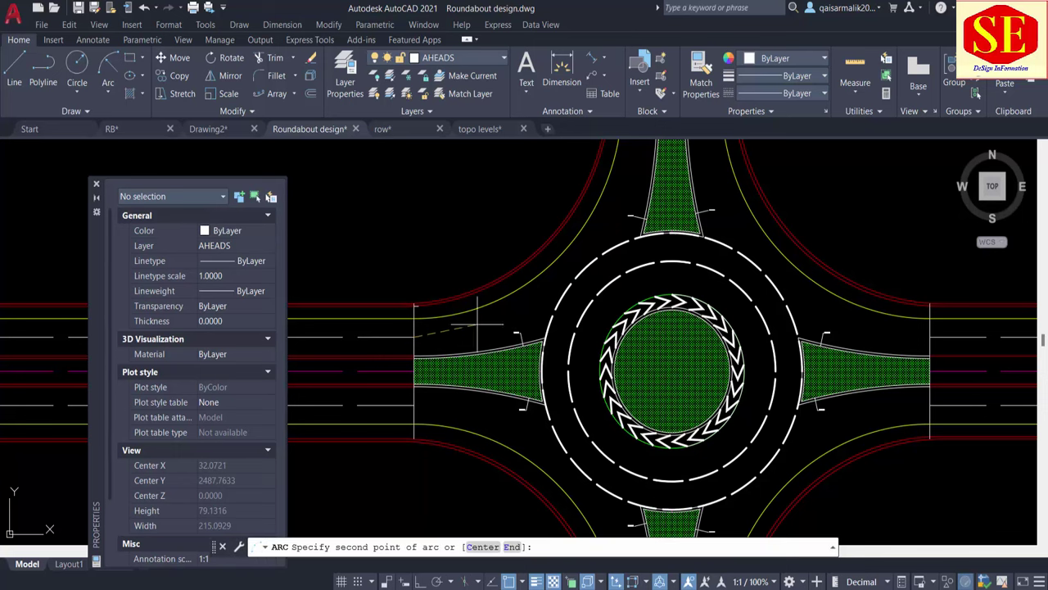
pyautogui.scroll(2, 491, 341)
pyautogui.click(580, 307)
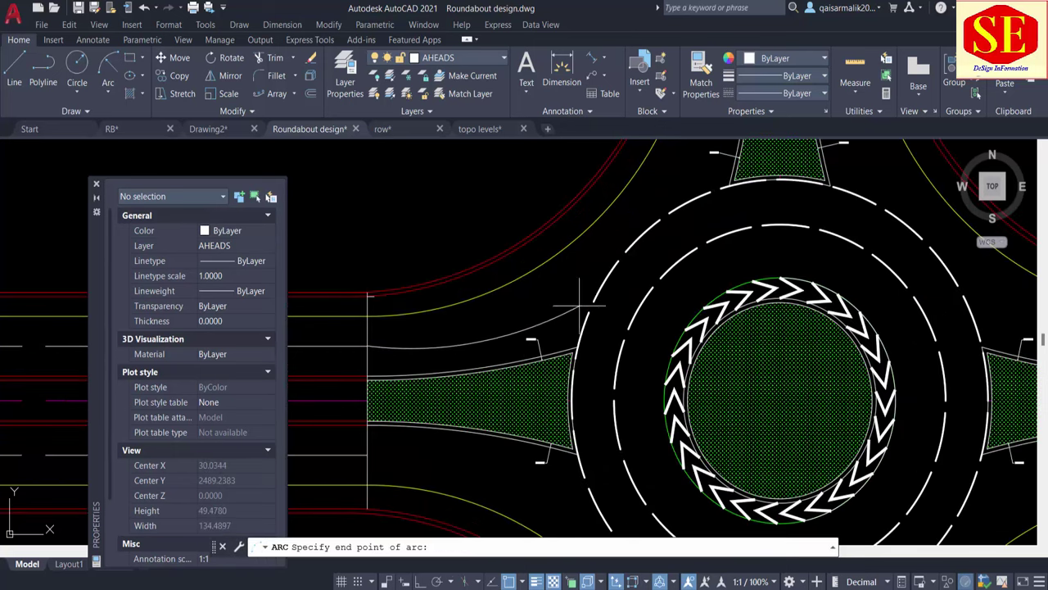
pyautogui.click(690, 250)
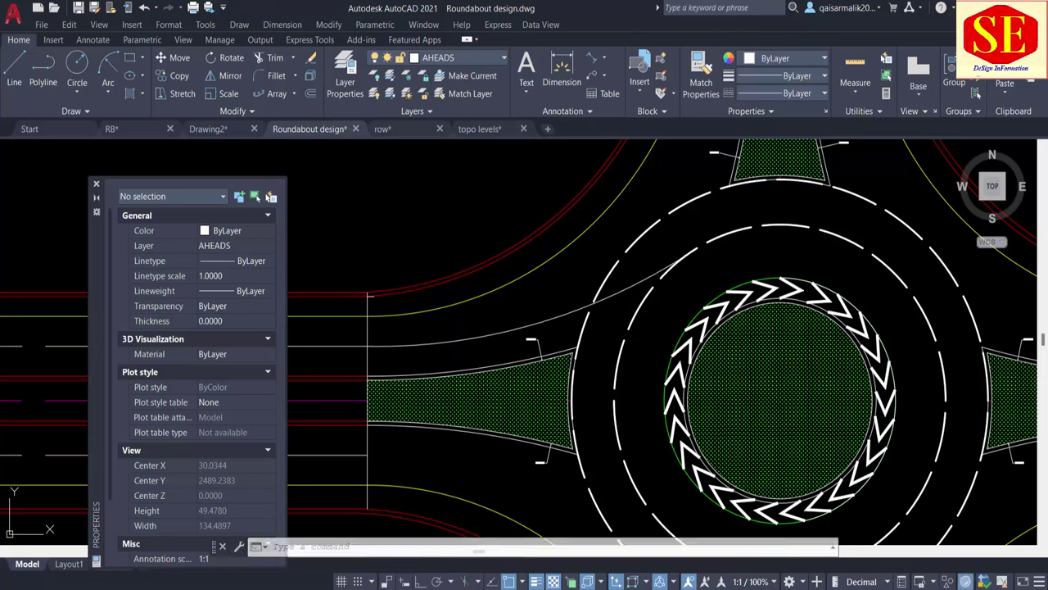
# Use MATCHPROP to make the new entry arc dashed like the inner dashed circle.
pyautogui.write('ma')
pyautogui.press('Return')
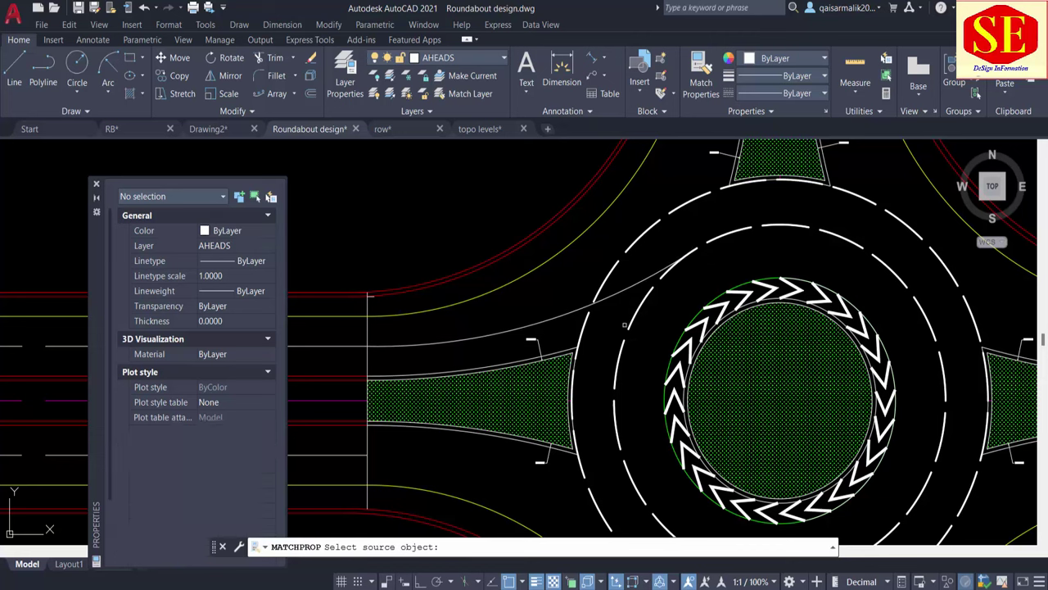
pyautogui.click(644, 293)
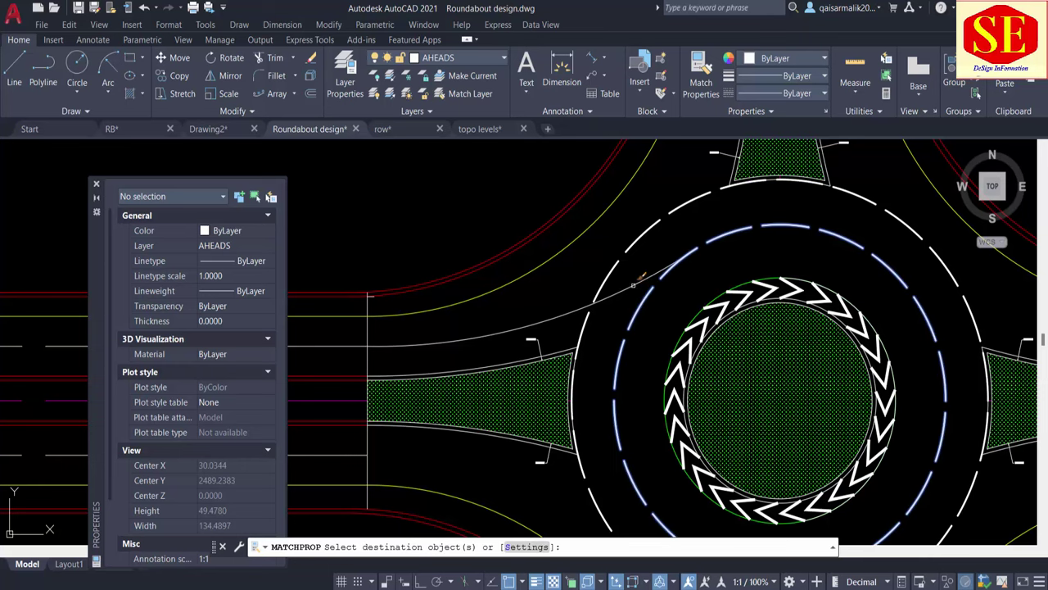
pyautogui.click(635, 284)
pyautogui.scroll(-2, 658, 320)
pyautogui.press('Return')
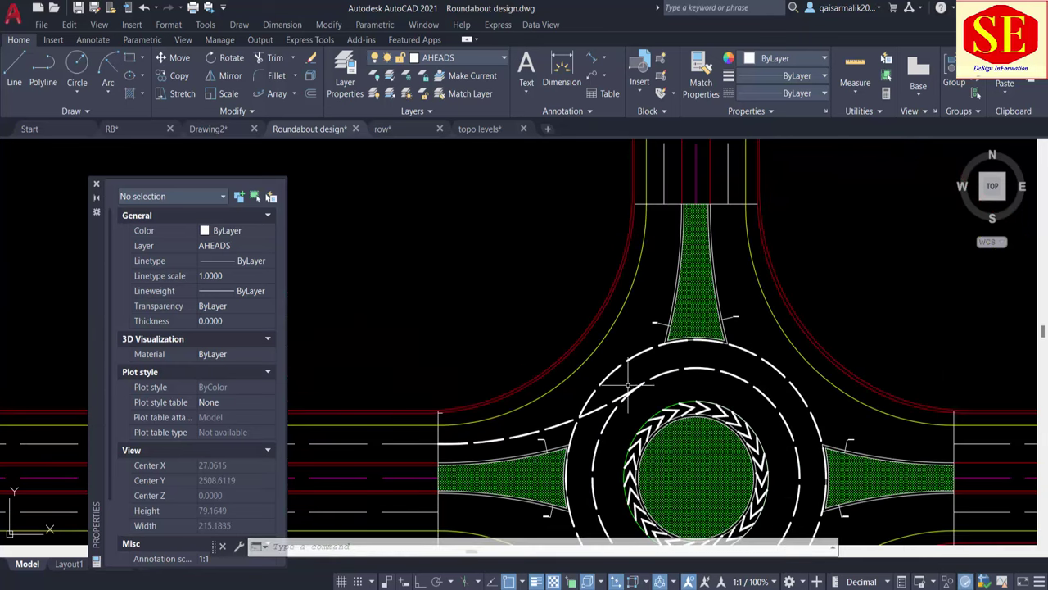
pyautogui.moveTo(628, 385); pyautogui.dragTo(641, 293, button='middle')
# Mirror the dashed entry arc about a vertical axis through the roundabout centre, keeping the original.
pyautogui.write('mi')
pyautogui.press('Return')
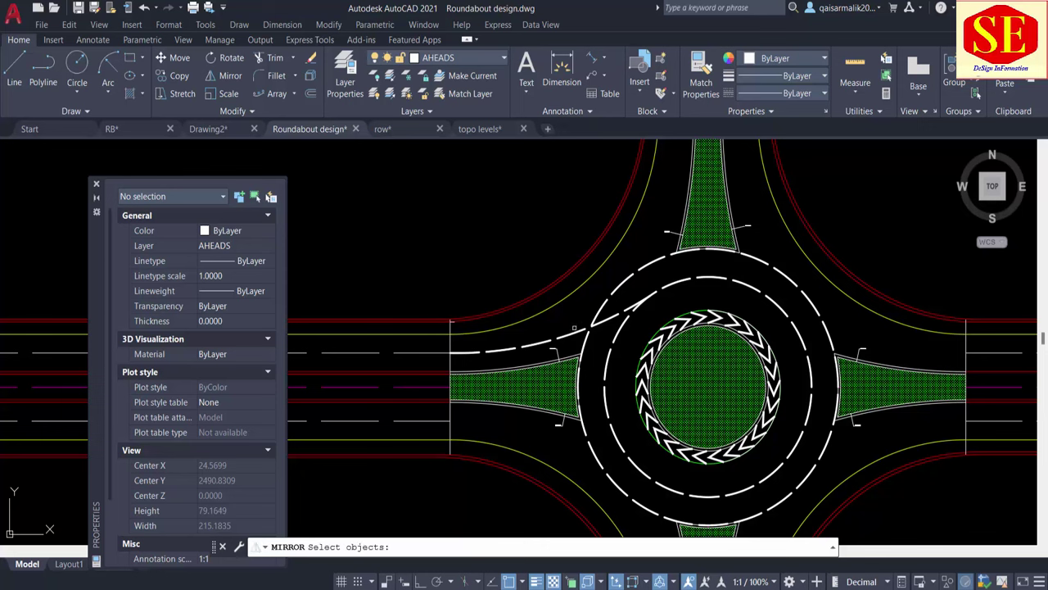
pyautogui.click(575, 328)
pyautogui.press('Return')
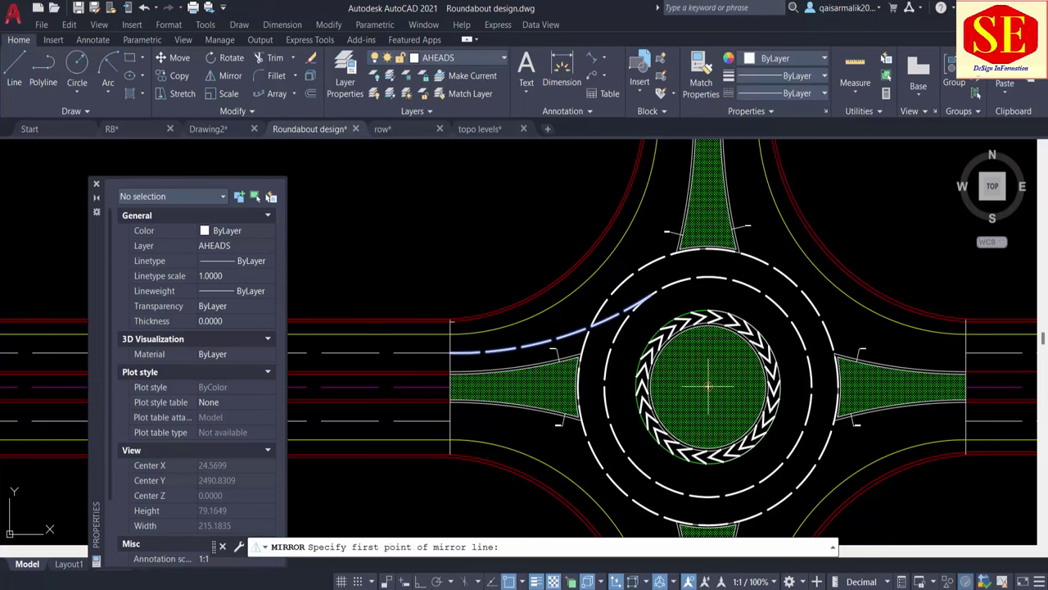
pyautogui.click(709, 384)
pyautogui.click(709, 462)
pyautogui.press('Return')
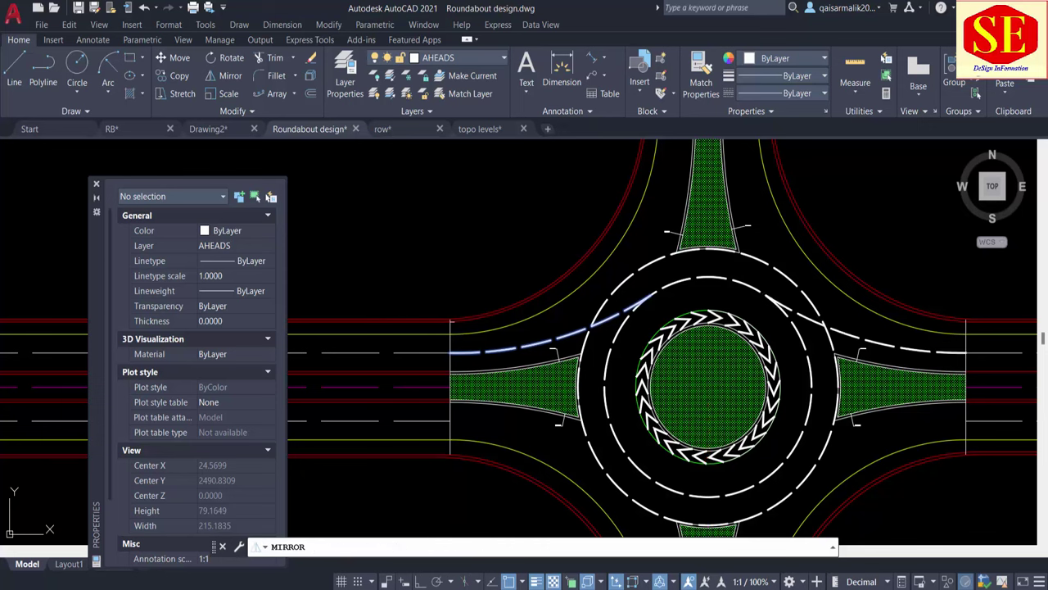
pyautogui.rightClick(702, 301)
pyautogui.click(739, 307)
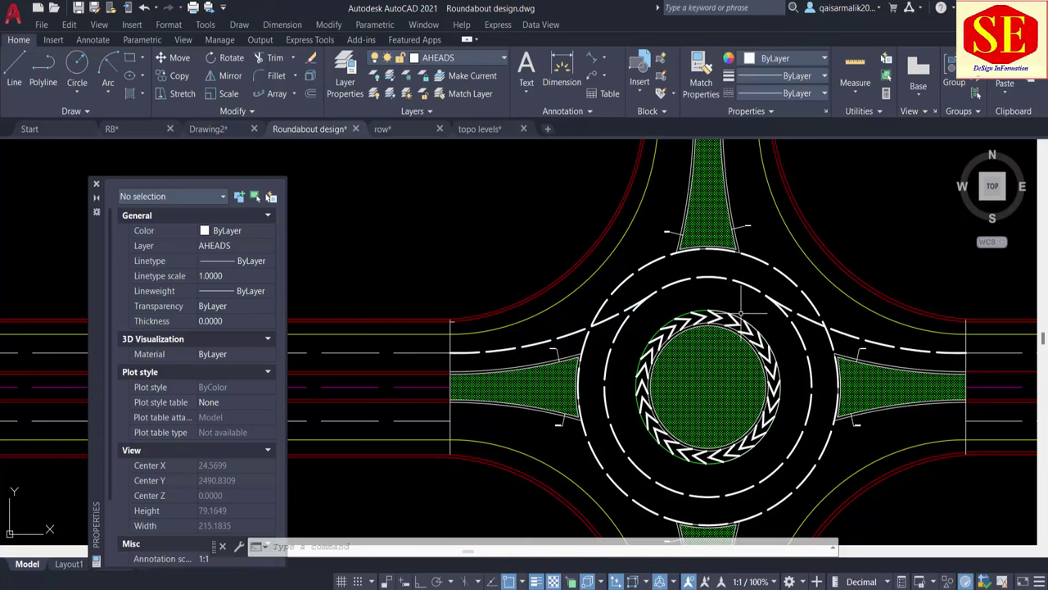
# Mirror the dashed arc about a horizontal axis through the centre, keeping the originals.
pyautogui.write('l')
pyautogui.press('Return')
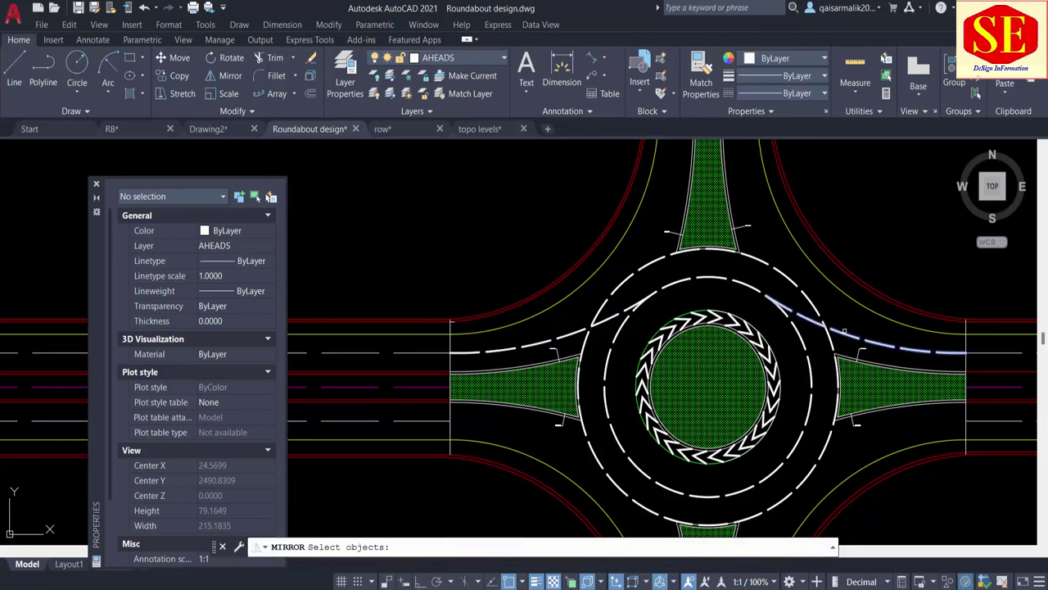
pyautogui.click(616, 316)
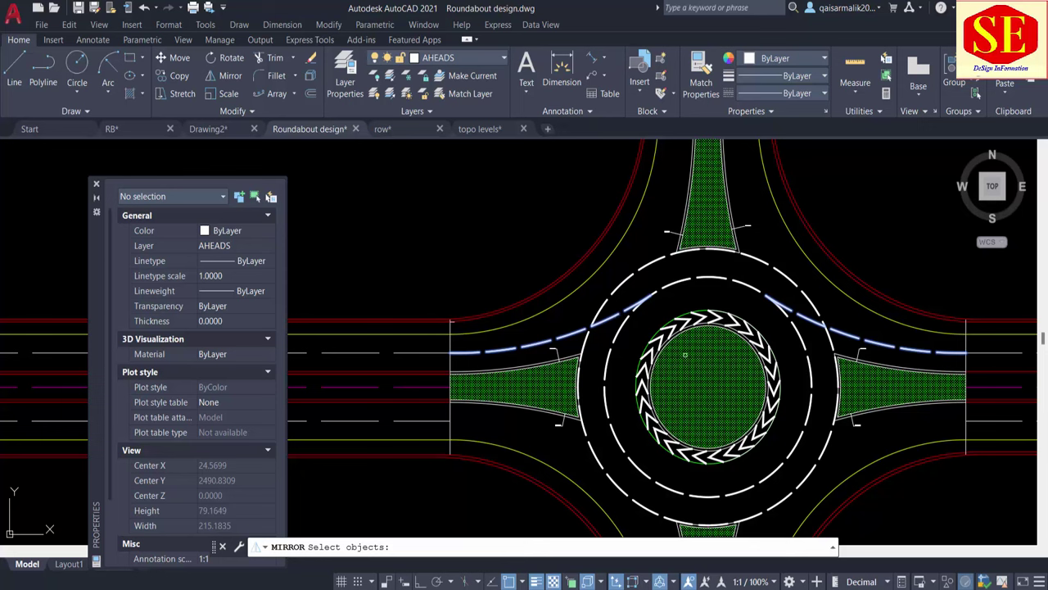
pyautogui.press('Return')
pyautogui.click(707, 386)
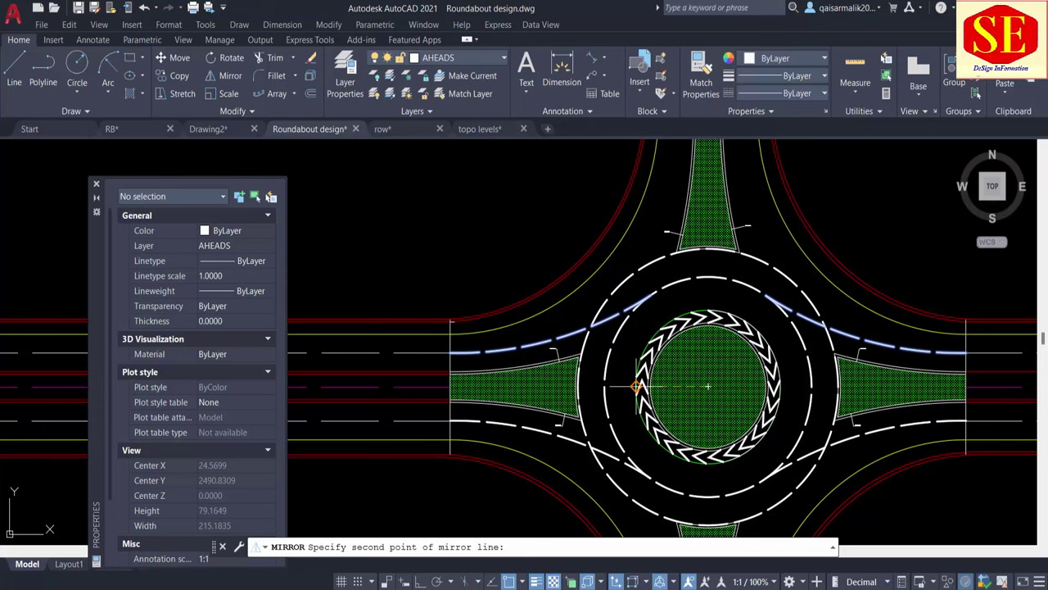
pyautogui.click(636, 385)
pyautogui.rightClick(642, 386)
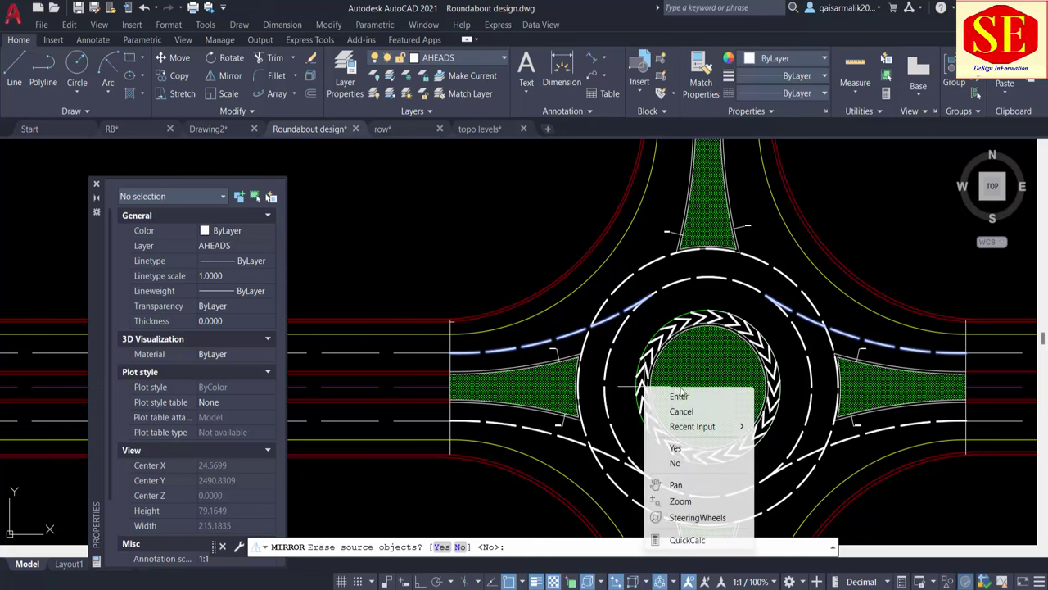
pyautogui.click(684, 395)
pyautogui.click(684, 395)
pyautogui.moveTo(684, 396); pyautogui.dragTo(665, 352, button='middle')
# Start another mirror of the lower-right, lower-left and upper-left entry arcs about the roundabout centre.
pyautogui.write('m')
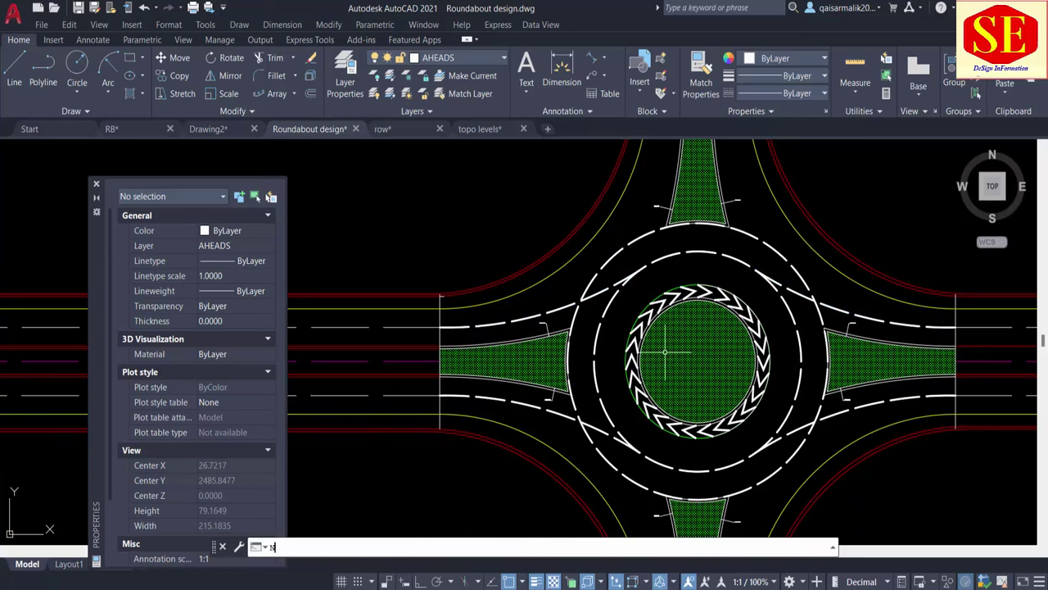
pyautogui.press('Escape')
pyautogui.write('mi')
pyautogui.press('Return')
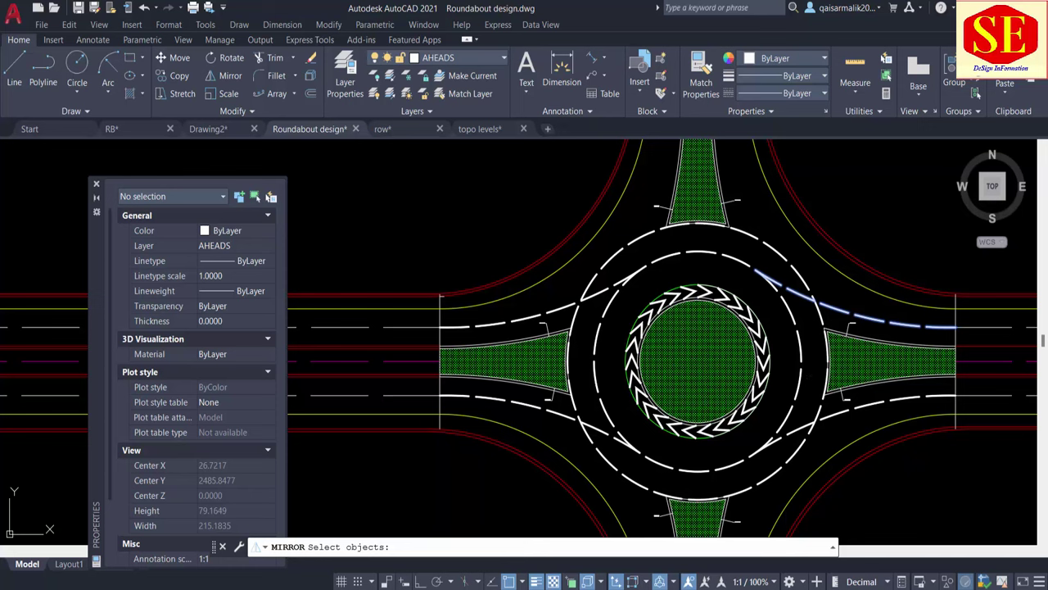
pyautogui.click(799, 428)
pyautogui.click(607, 434)
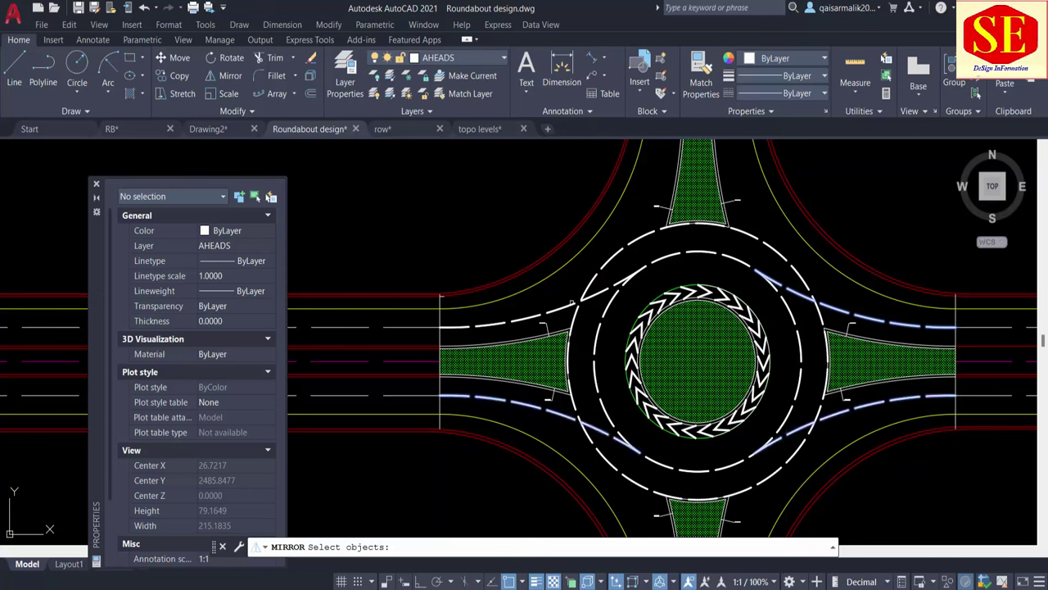
pyautogui.click(569, 305)
pyautogui.press('Return')
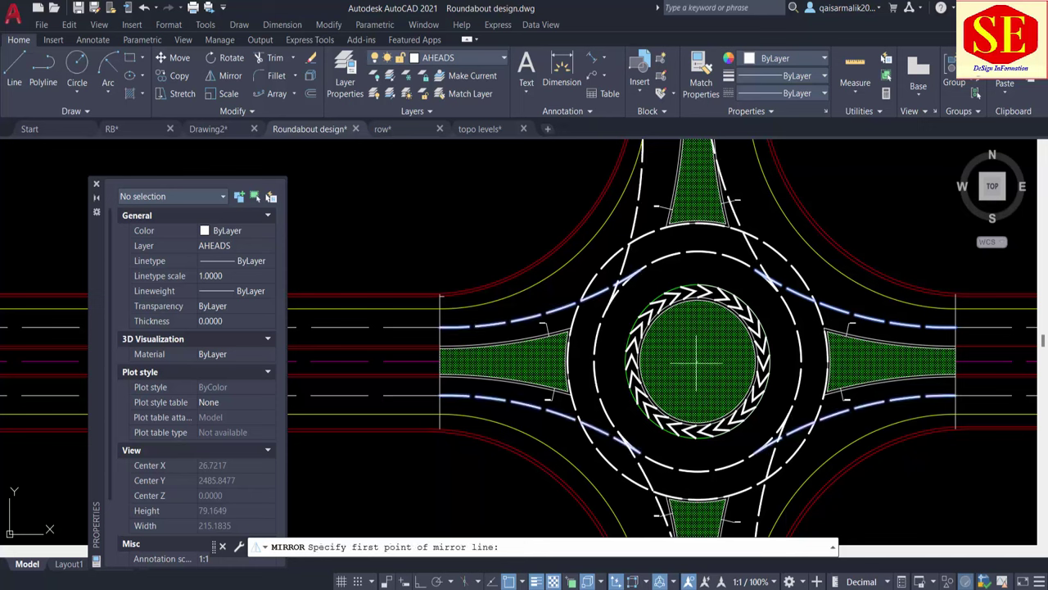
pyautogui.click(697, 360)
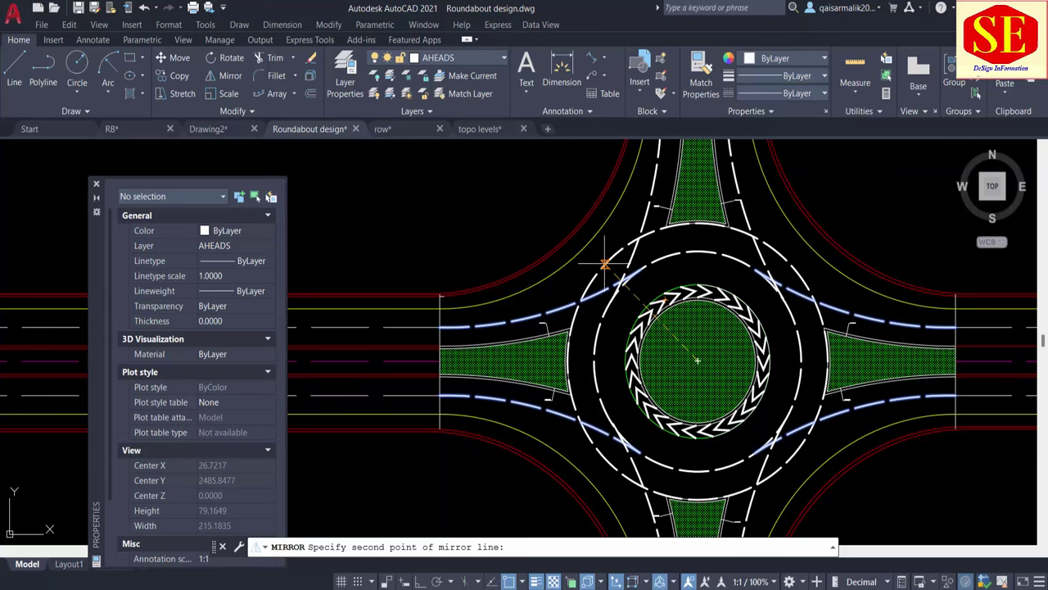
pyautogui.scroll(-2, 604, 263)
# Cancel the mirror and trim two short overlapping entry-line pieces back to the outer ring.
pyautogui.press('Escape')
pyautogui.scroll(2, 606, 274)
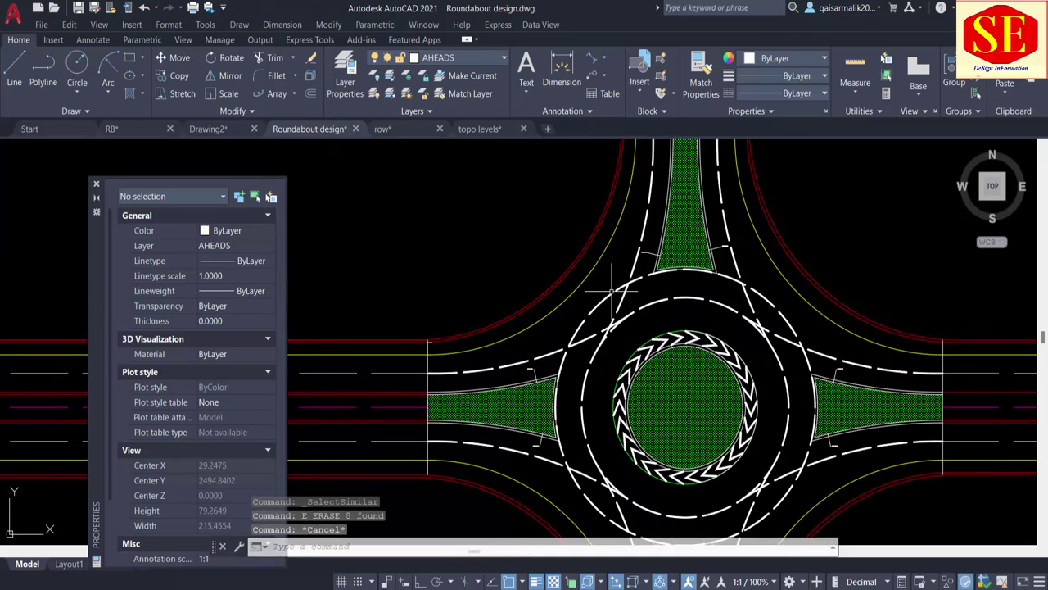
pyautogui.write('tr')
pyautogui.press('Return')
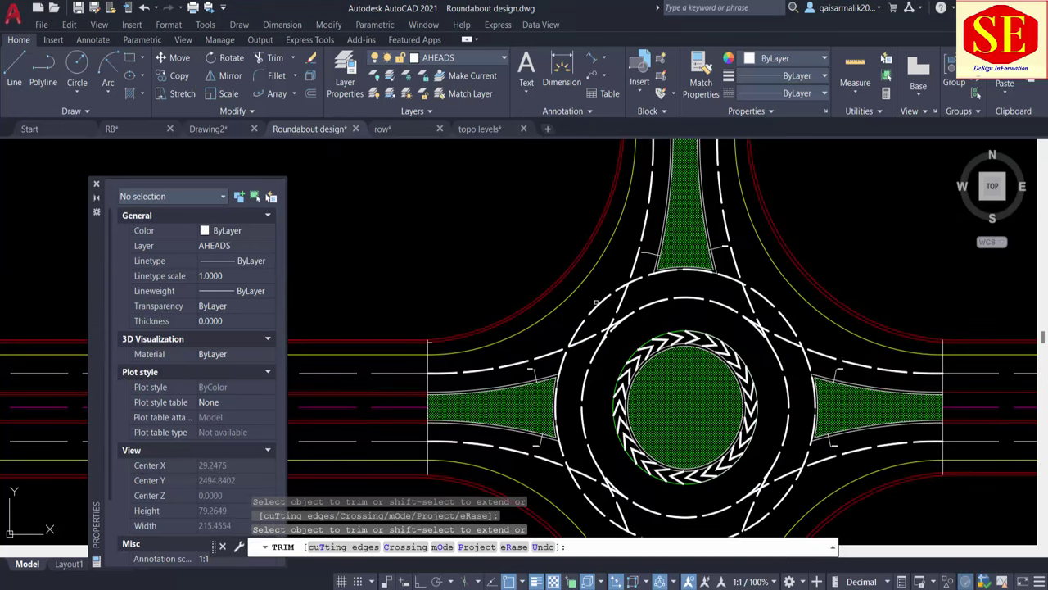
pyautogui.press('Escape')
pyautogui.press('Return')
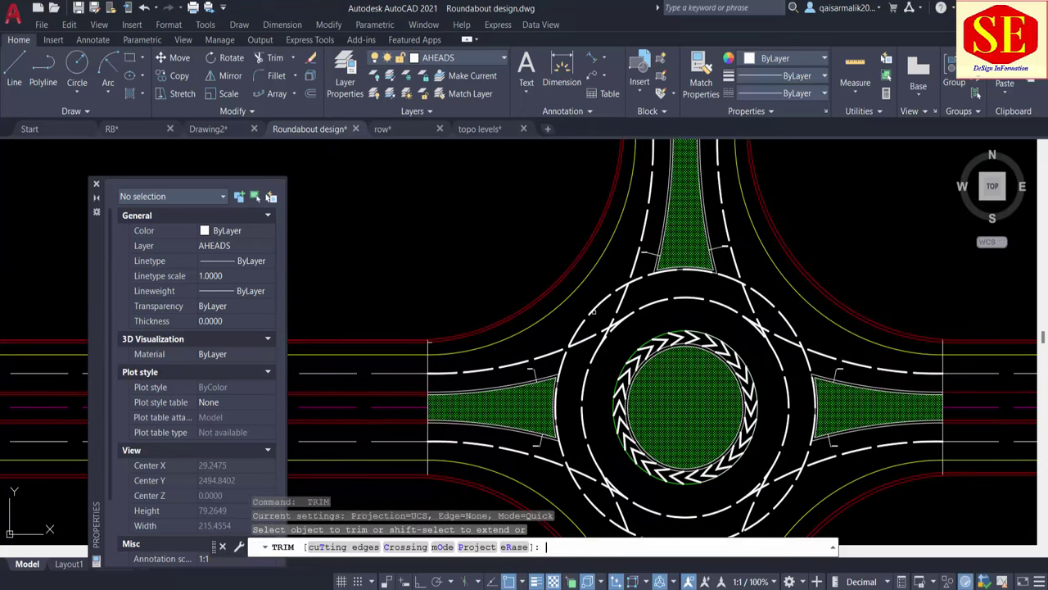
pyautogui.click(593, 311)
pyautogui.click(756, 315)
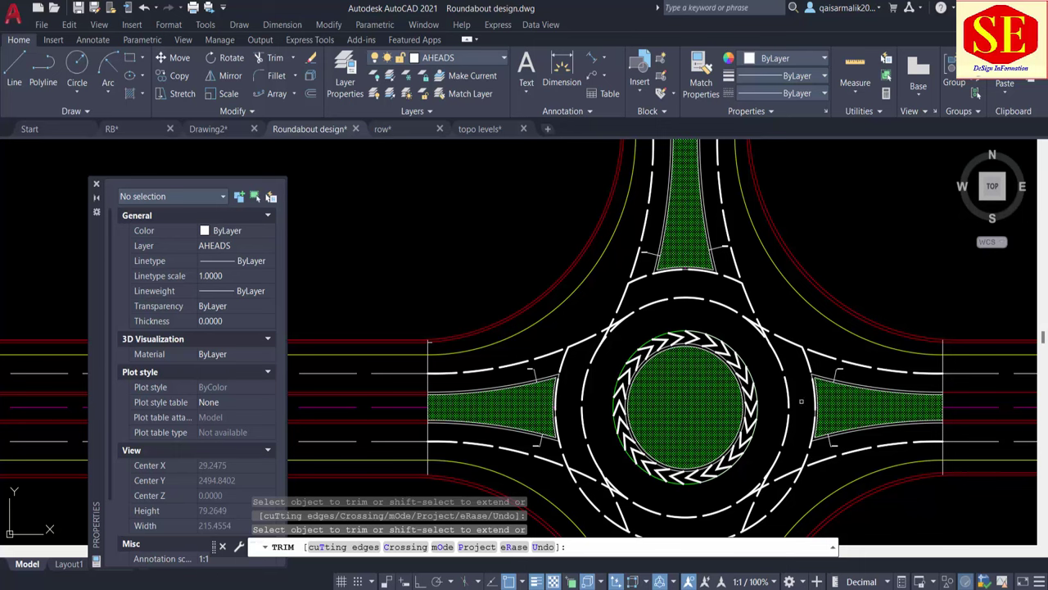
pyautogui.moveTo(788, 492); pyautogui.dragTo(798, 419, button='middle')
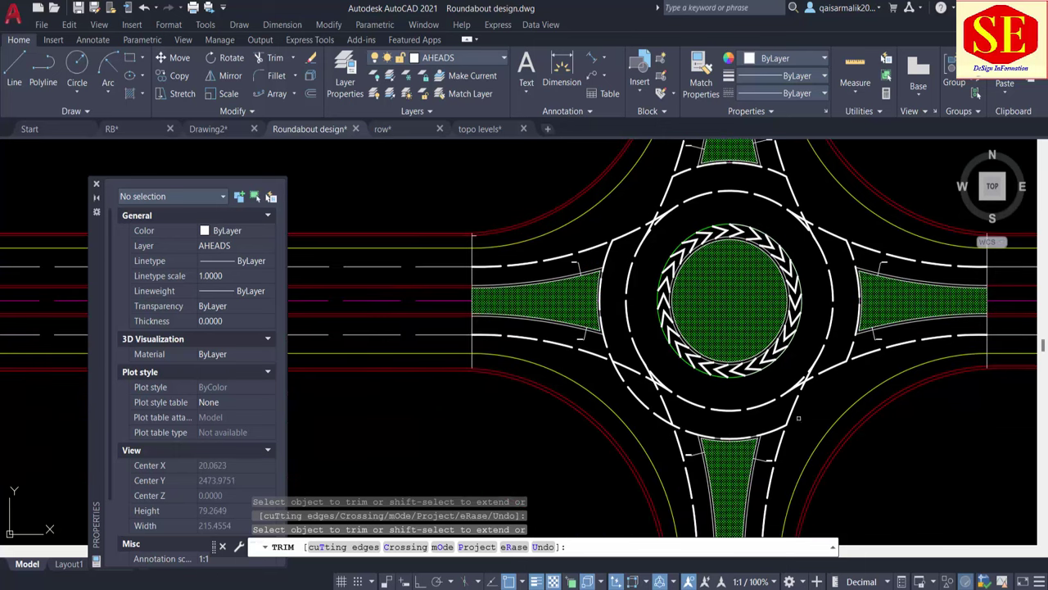
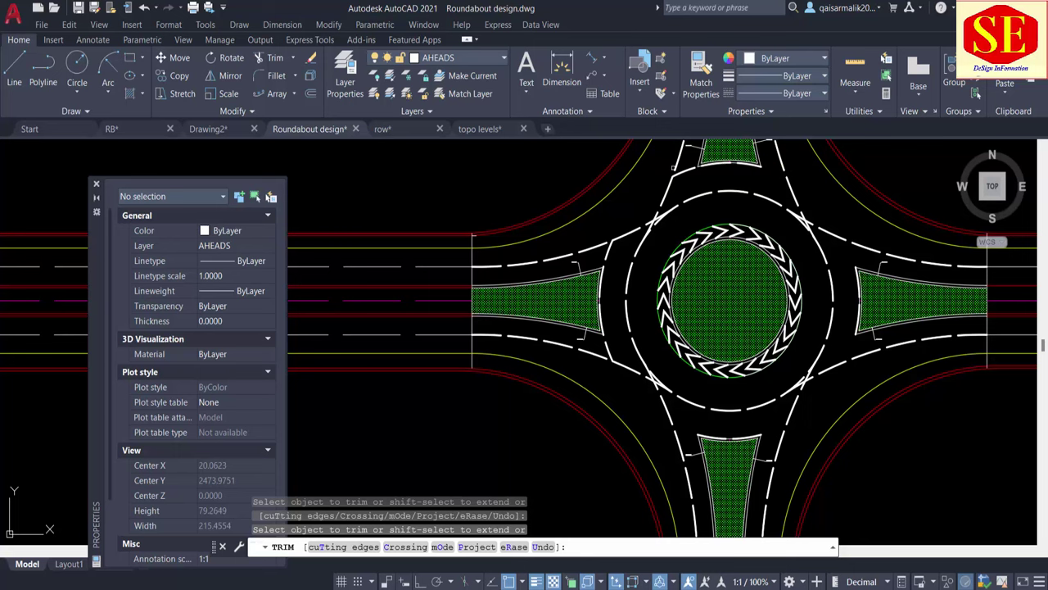
# Centre the roundabout in view and cancel the abandoned trim attempts.
pyautogui.moveTo(799, 192); pyautogui.dragTo(783, 290, button='middle')
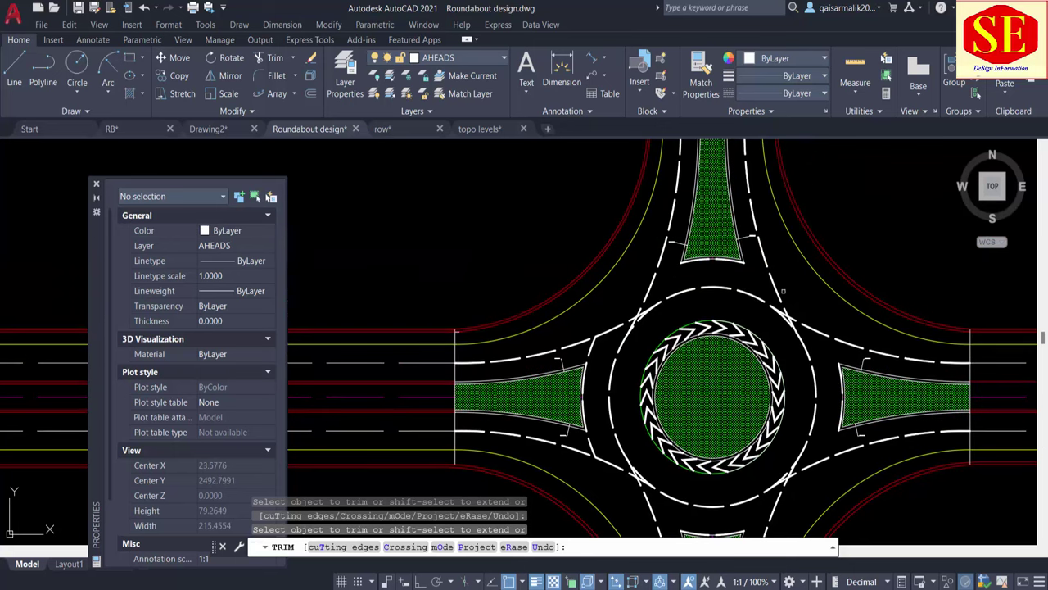
pyautogui.click(695, 422)
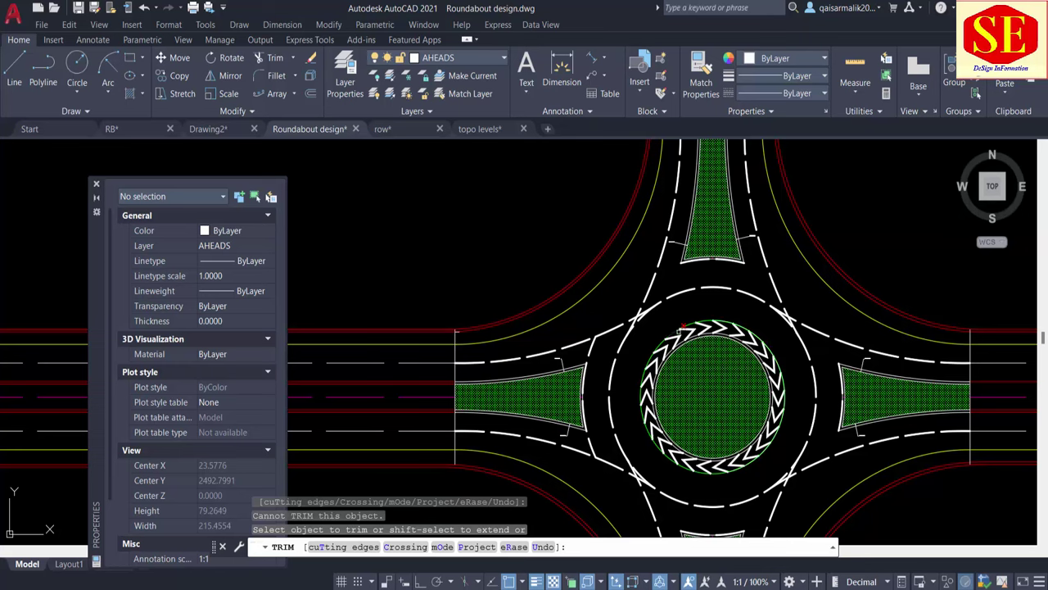
pyautogui.press('Escape')
pyautogui.moveTo(700, 283); pyautogui.dragTo(668, 254, button='middle')
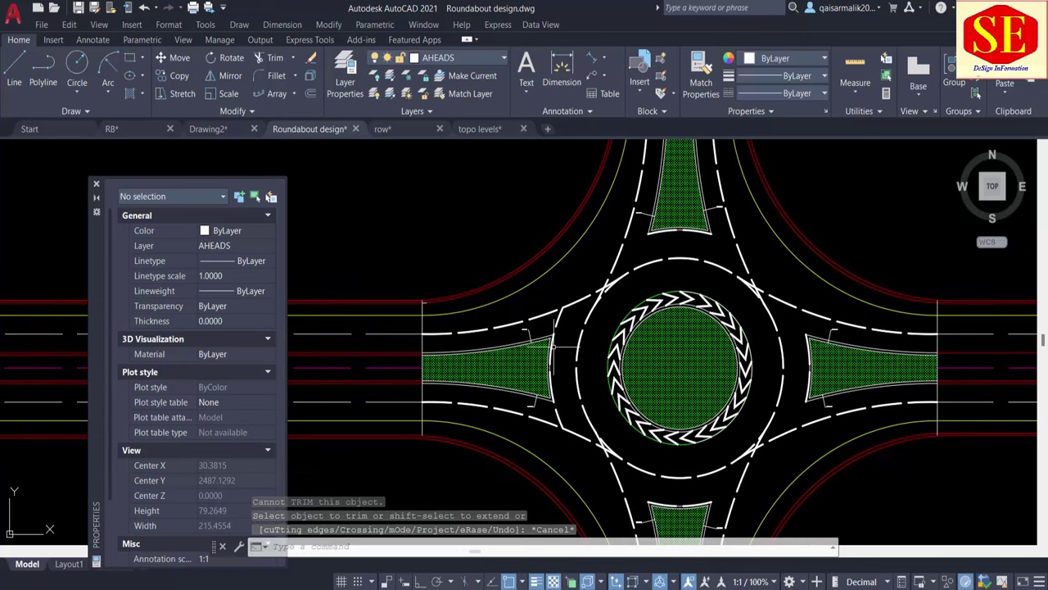
pyautogui.write('TR')
pyautogui.press('Return')
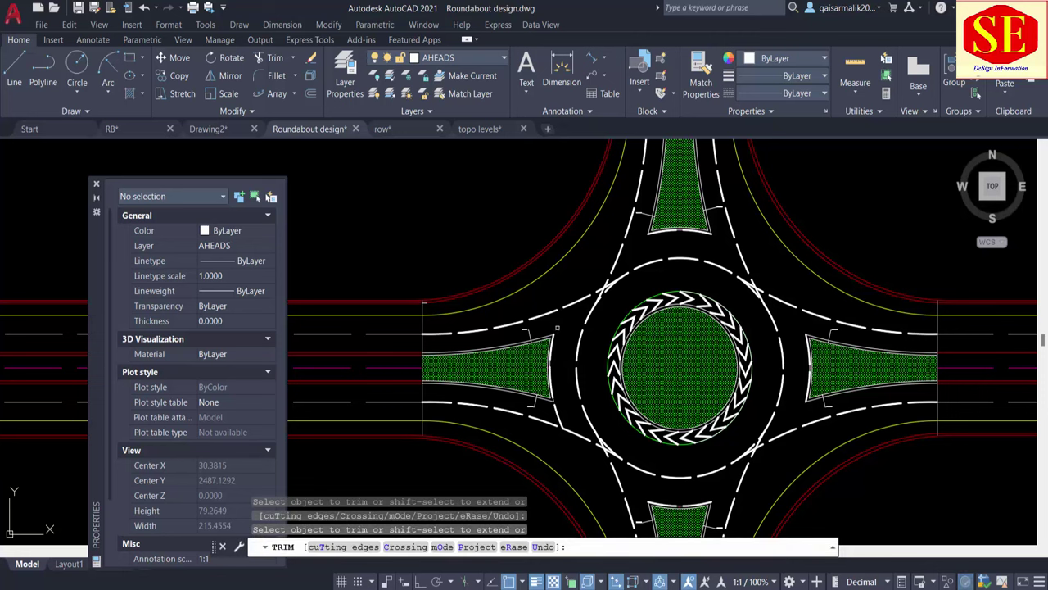
pyautogui.press('Escape')
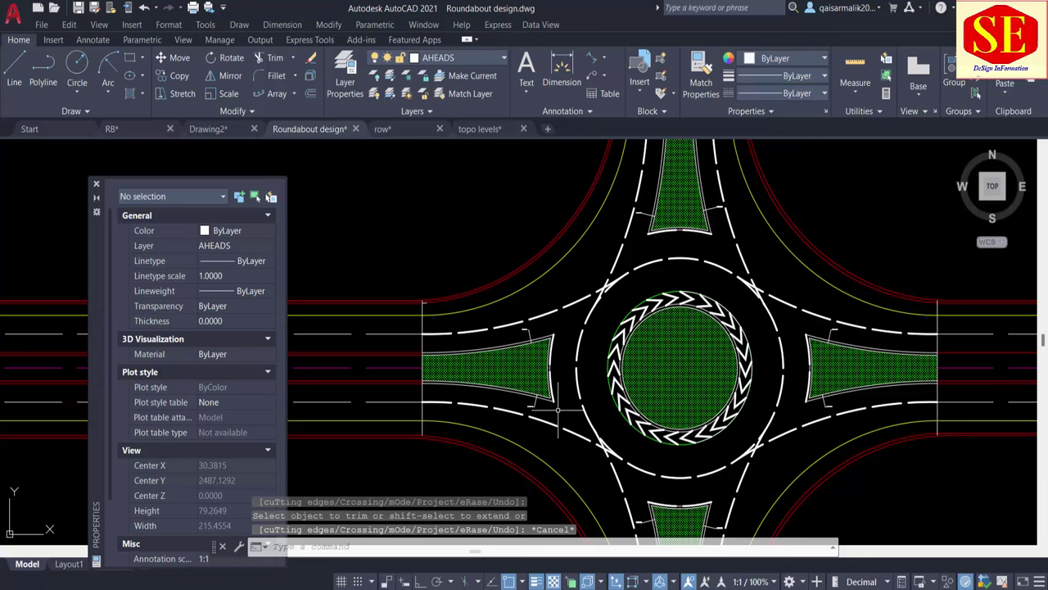
pyautogui.press('Escape')
pyautogui.press('Escape')
pyautogui.scroll(-2, 704, 413)
# Explode the upper-left yellow lane curve and offset the curb line 3.65 toward the centre.
pyautogui.click(645, 263)
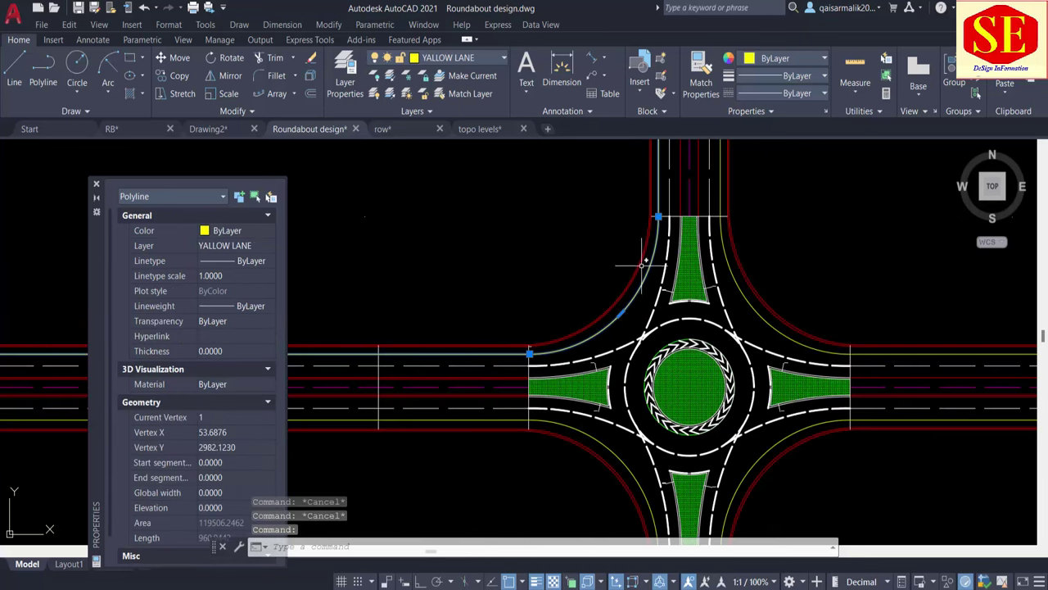
pyautogui.write('x')
pyautogui.press('Return')
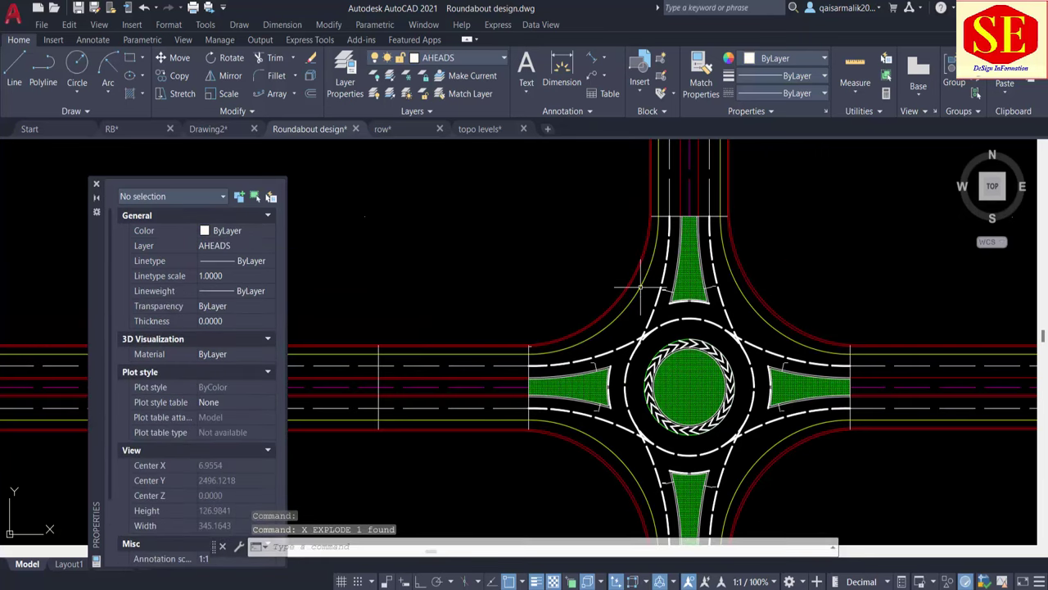
pyautogui.write('o')
pyautogui.press('Return')
pyautogui.write('65')
pyautogui.press('Return')
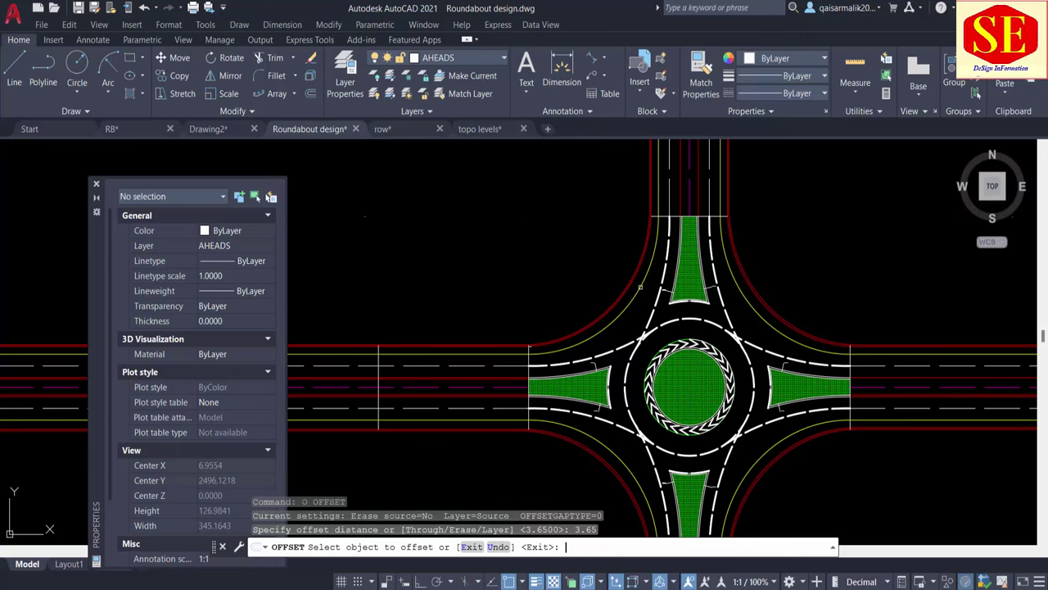
pyautogui.click(648, 296)
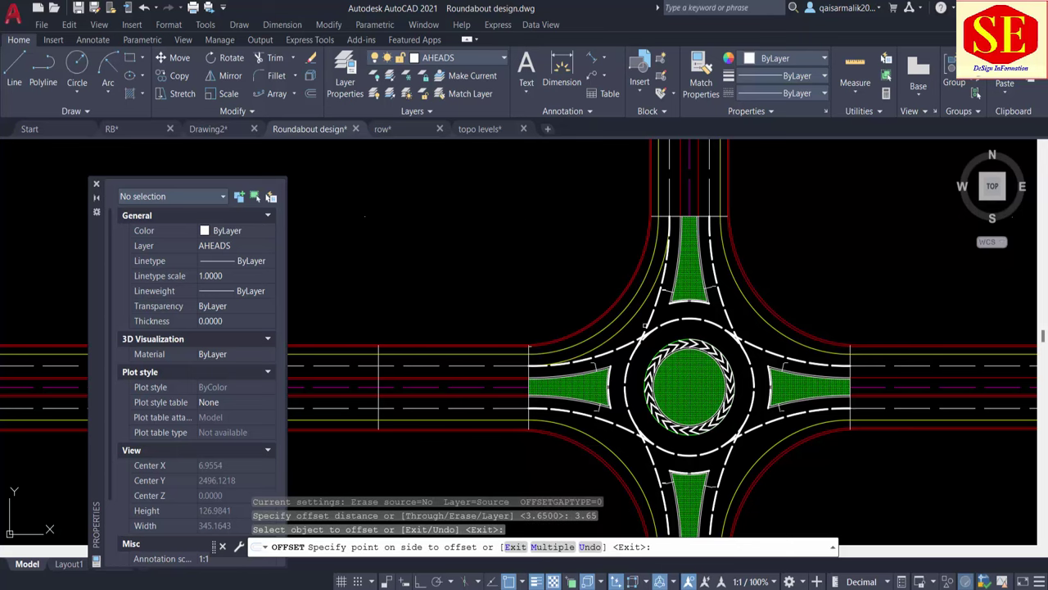
pyautogui.click(660, 305)
pyautogui.press('Escape')
# Start matching properties from the dashed lane line, then cancel.
pyautogui.scroll(4, 660, 304)
pyautogui.write('m')
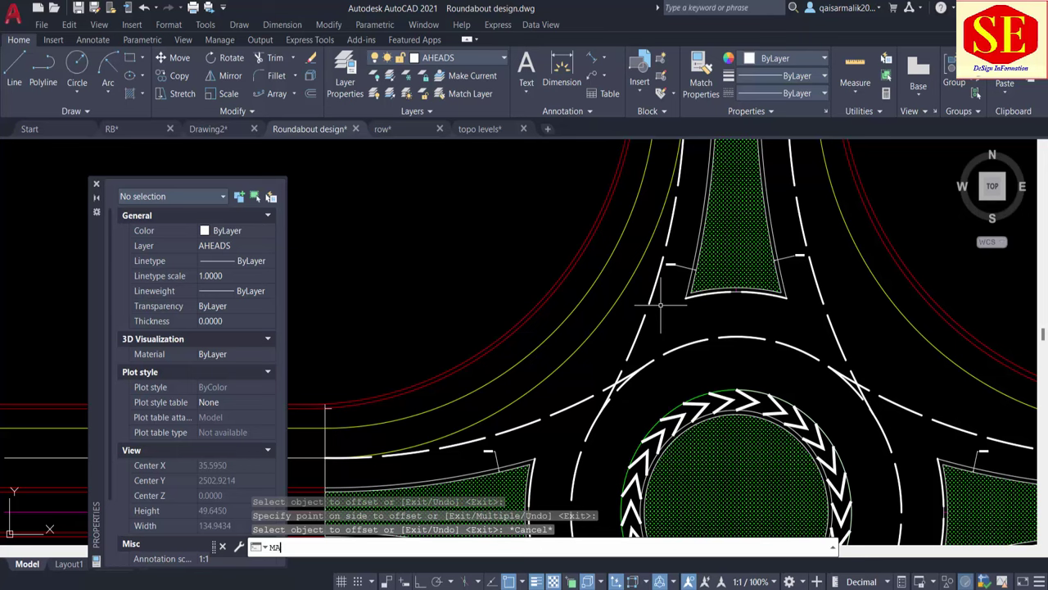
pyautogui.press('Return')
pyautogui.click(644, 322)
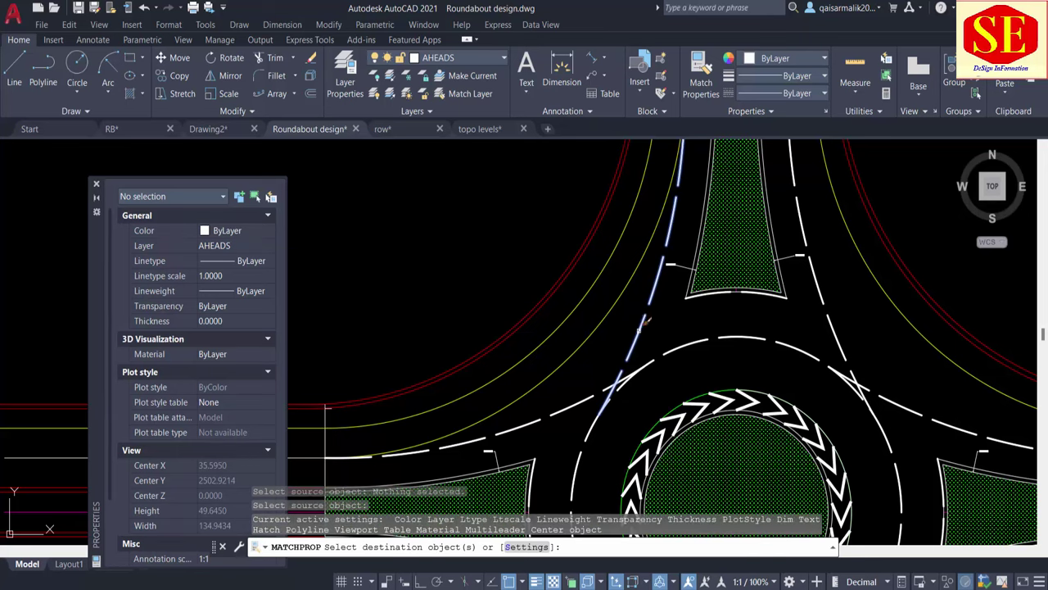
pyautogui.press('Escape')
# Select the next yellow lane curve toward the lower roundabout.
pyautogui.scroll(-2, 520, 324)
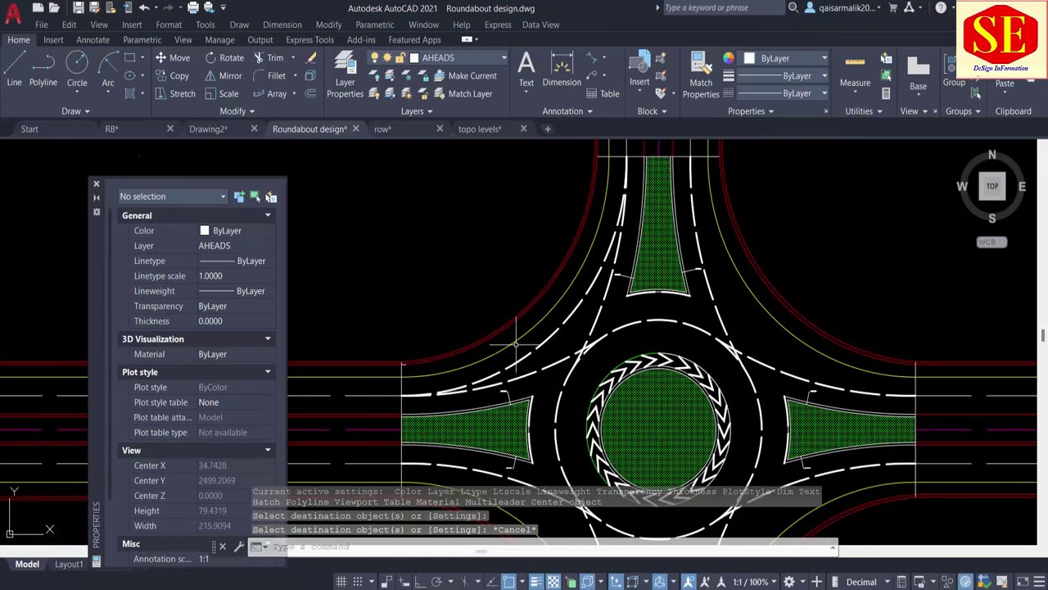
pyautogui.moveTo(769, 266); pyautogui.dragTo(709, 291, button='middle')
pyautogui.write('o')
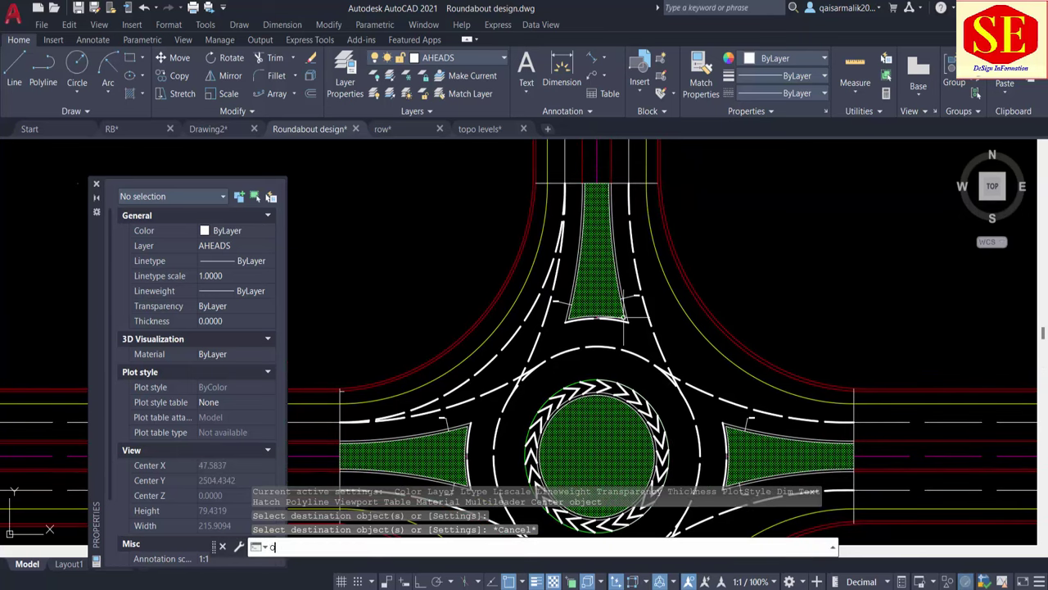
pyautogui.press('Escape')
pyautogui.click(690, 303)
pyautogui.moveTo(721, 507); pyautogui.dragTo(734, 311, button='middle')
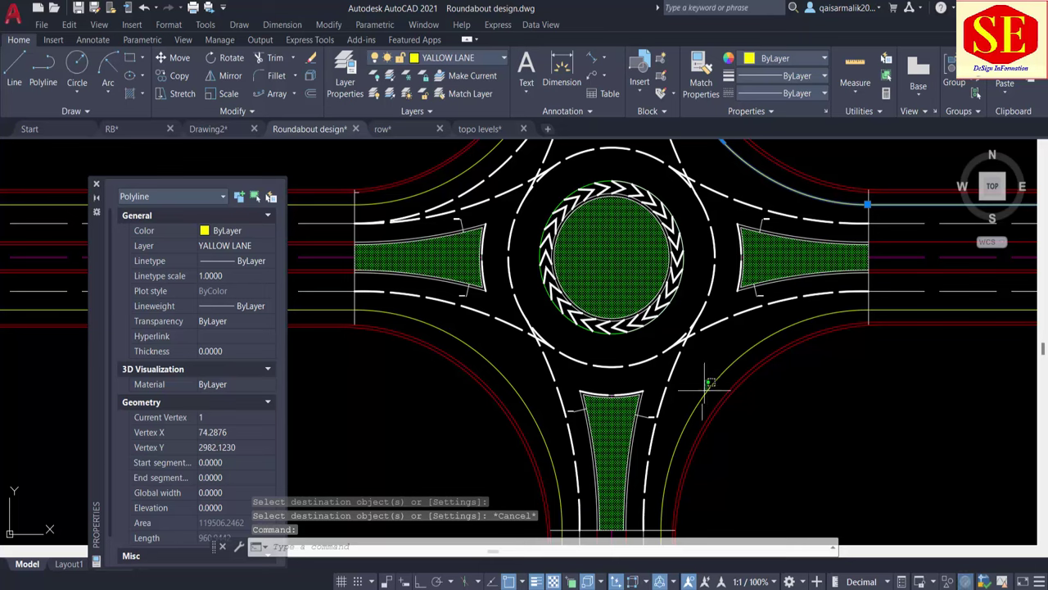
# Select the lower-right and left corner curves, then clear the selection.
pyautogui.click(706, 383)
pyautogui.click(501, 373)
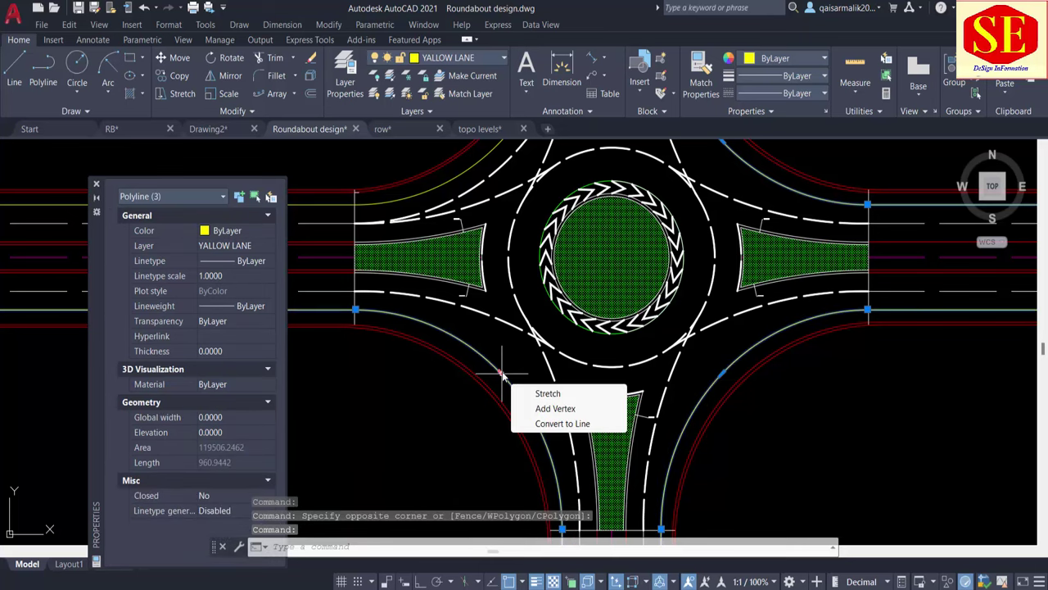
pyautogui.write('ma')
pyautogui.press('Return')
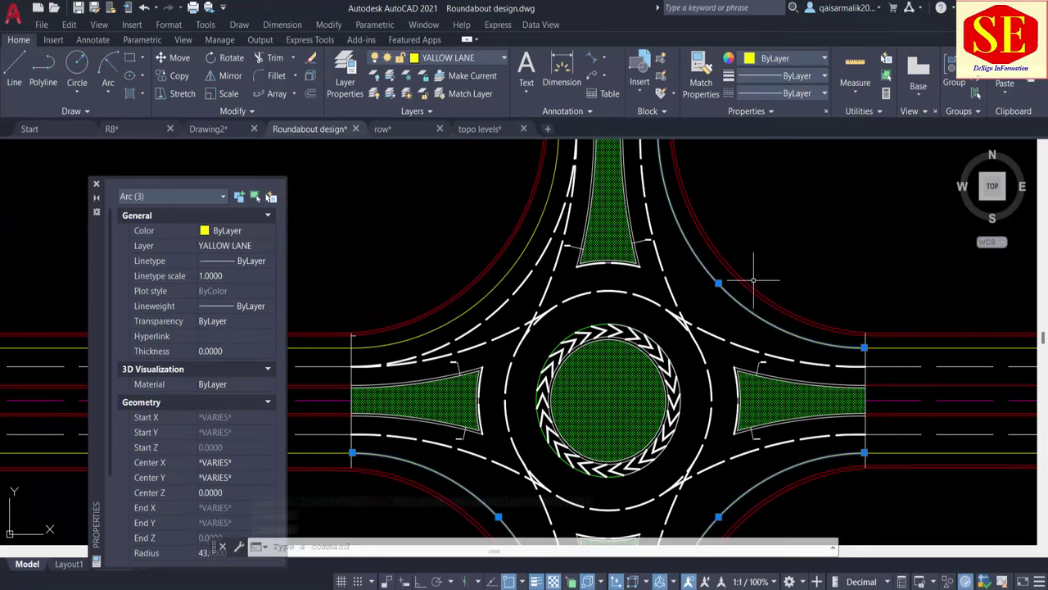
pyautogui.press('Escape')
# Offset the upper-right, lower-right and lower-left yellow curves 3.65 toward the roundabout.
pyautogui.write('o')
pyautogui.press('Return')
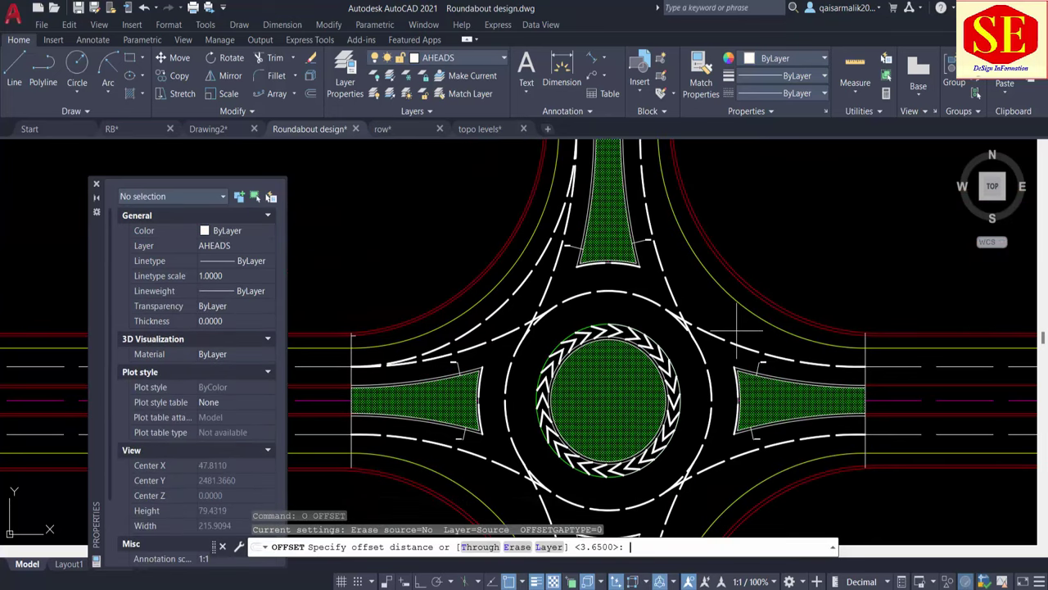
pyautogui.write('3.65')
pyautogui.press('Return')
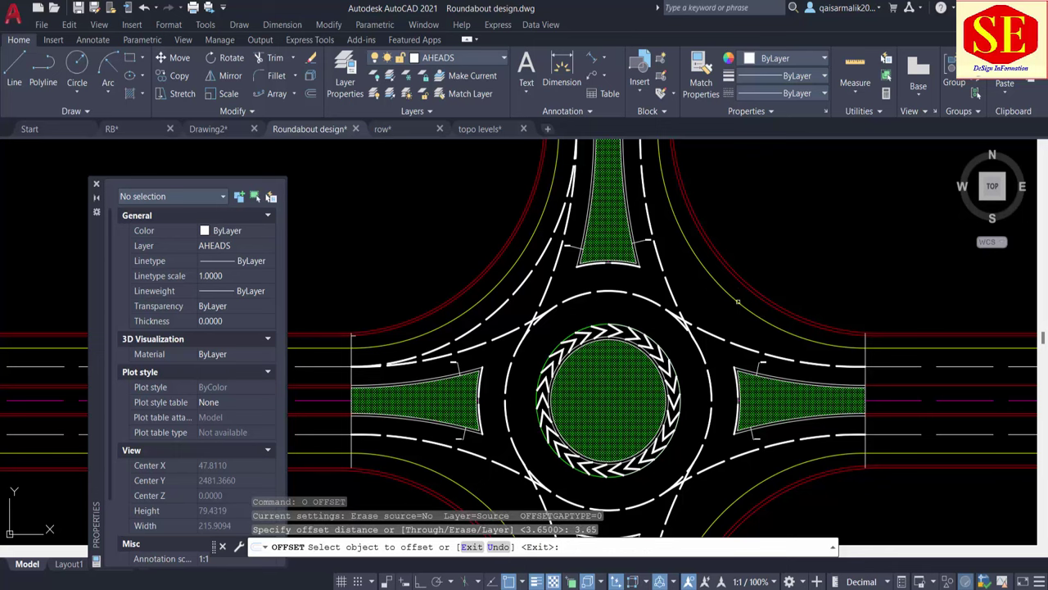
pyautogui.click(737, 279)
pyautogui.click(705, 314)
pyautogui.click(734, 510)
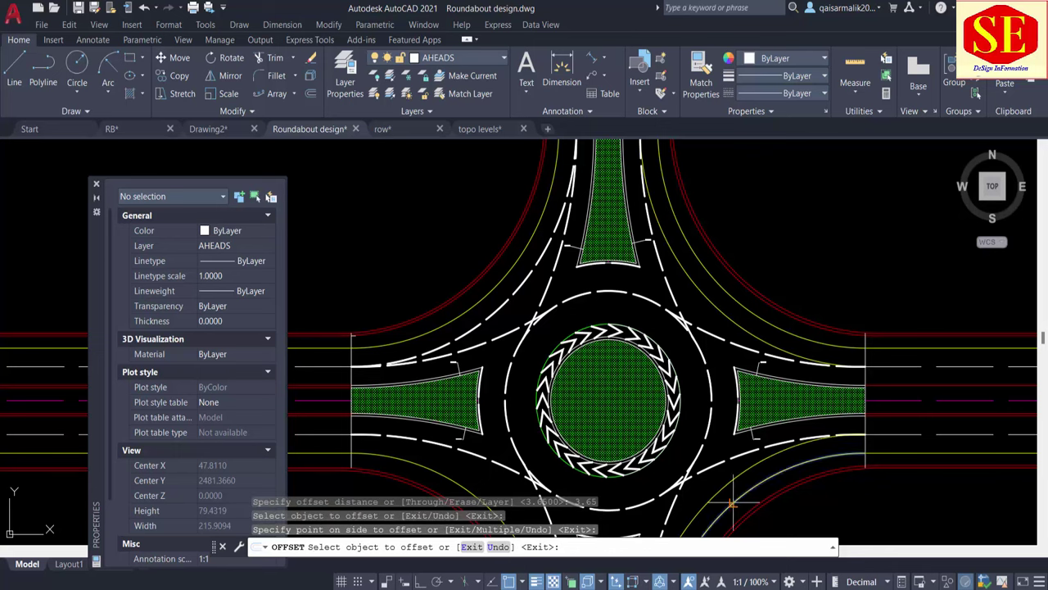
pyautogui.click(728, 478)
pyautogui.moveTo(595, 513); pyautogui.dragTo(613, 439, button='middle')
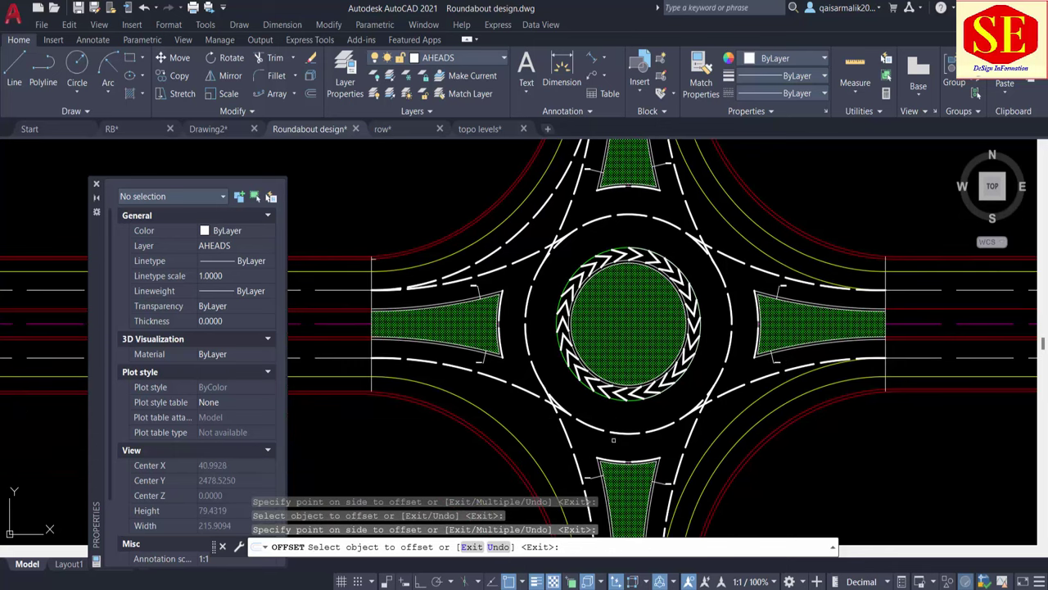
pyautogui.click(529, 453)
pyautogui.click(533, 426)
pyautogui.press('Escape')
# Give the new lower-right and upper-right offset curves the white dashed lane style.
pyautogui.write('ma')
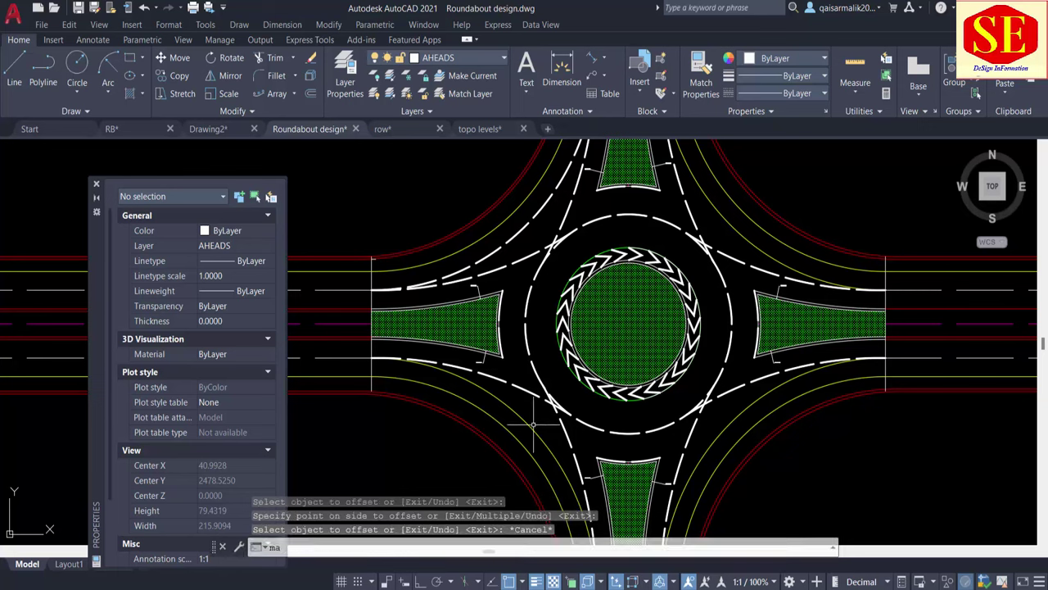
pyautogui.press('Return')
pyautogui.click(521, 393)
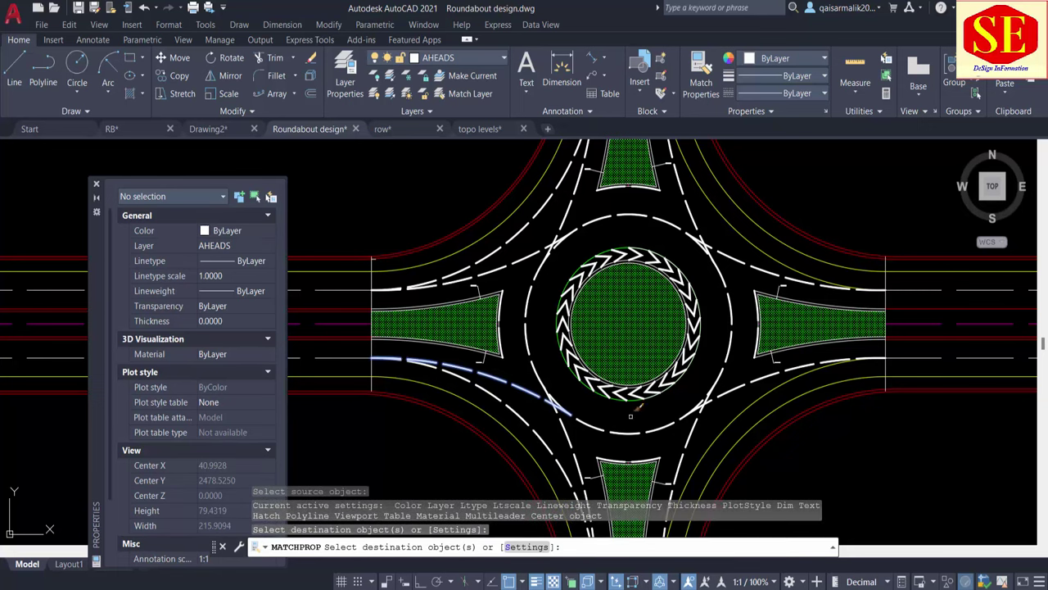
pyautogui.click(744, 404)
pyautogui.click(753, 255)
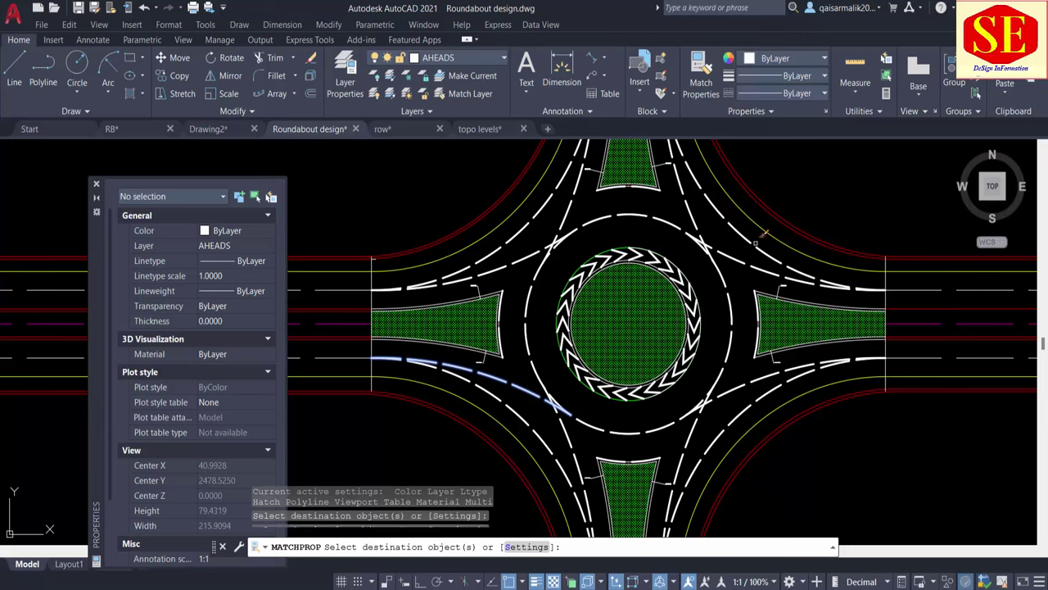
pyautogui.press('Escape')
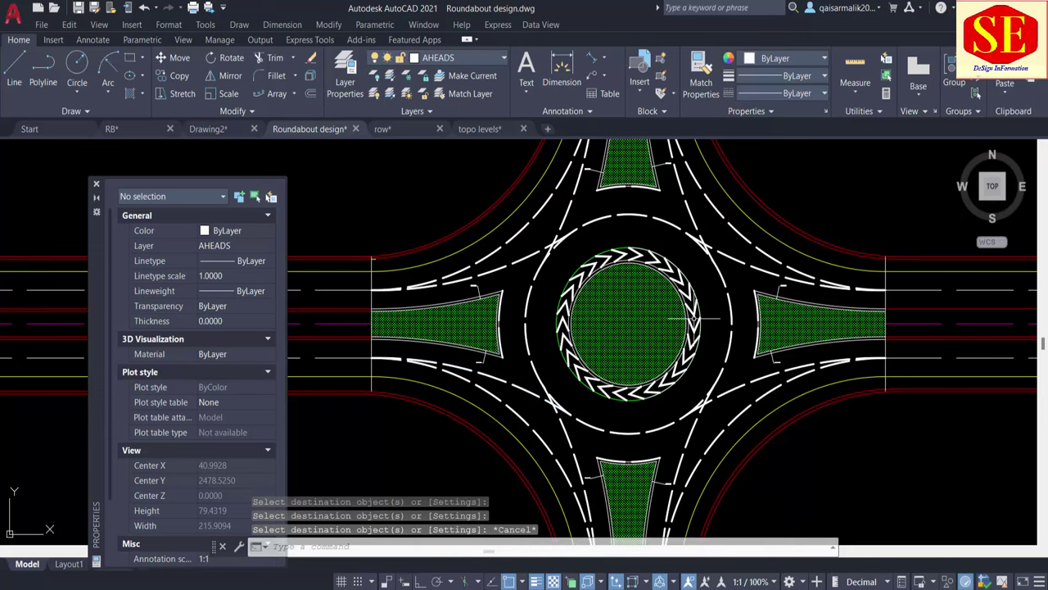
pyautogui.scroll(2, 684, 323)
pyautogui.click(692, 315)
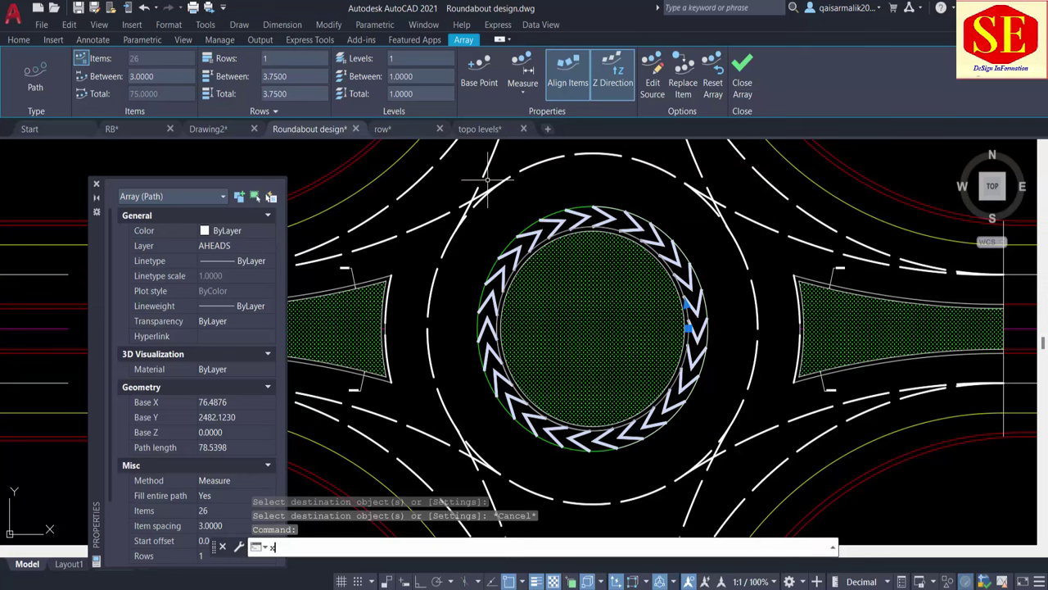
# Explode the chevron array, select all similar chevrons and colour them 248,153,30.
pyautogui.write('x')
pyautogui.press('Return')
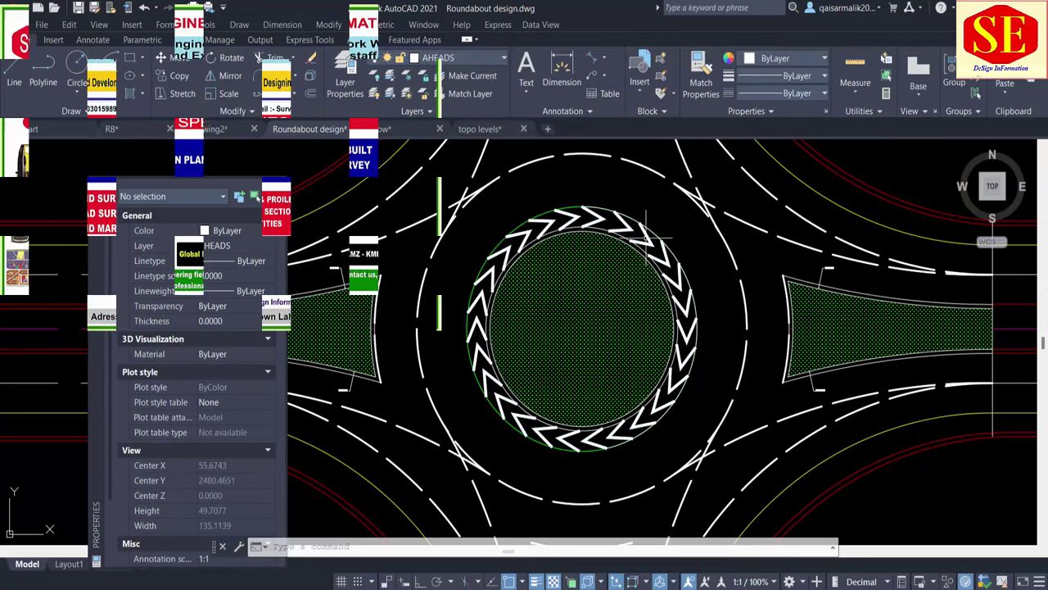
pyautogui.click(637, 233)
pyautogui.rightClick(644, 213)
pyautogui.click(695, 464)
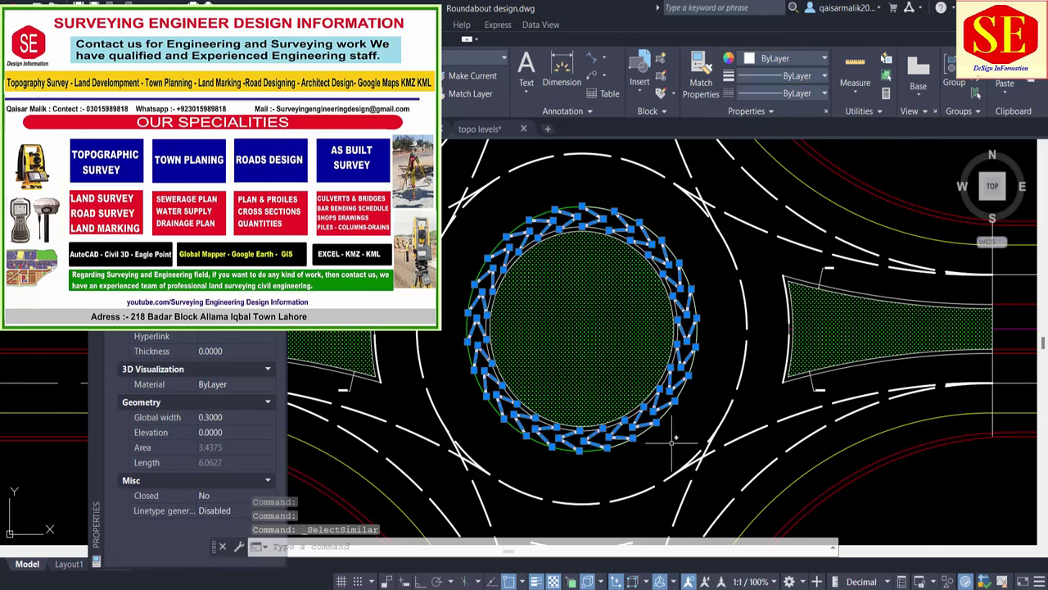
pyautogui.click(775, 59)
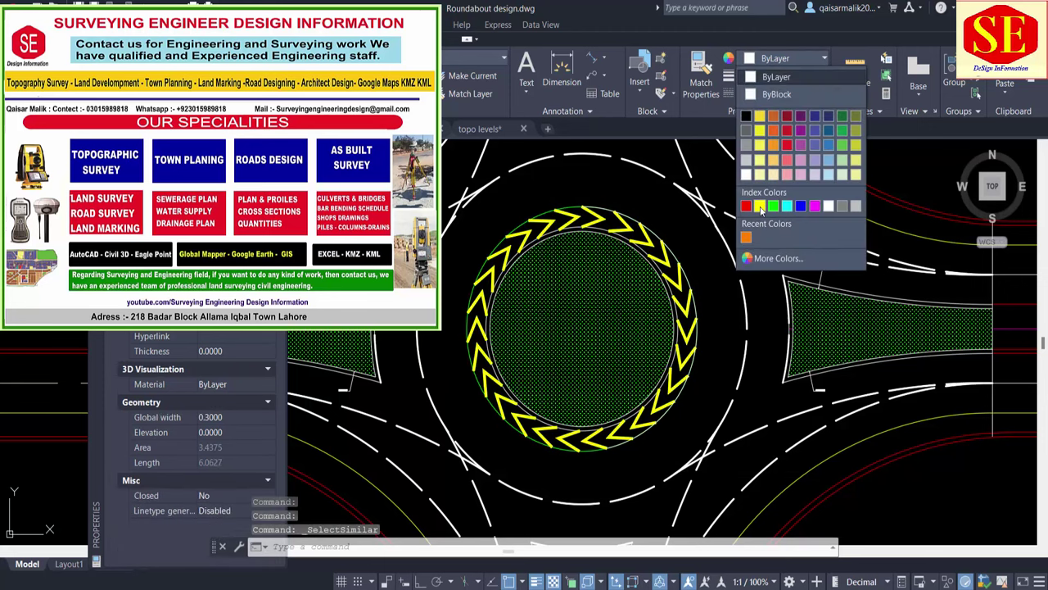
pyautogui.click(773, 116)
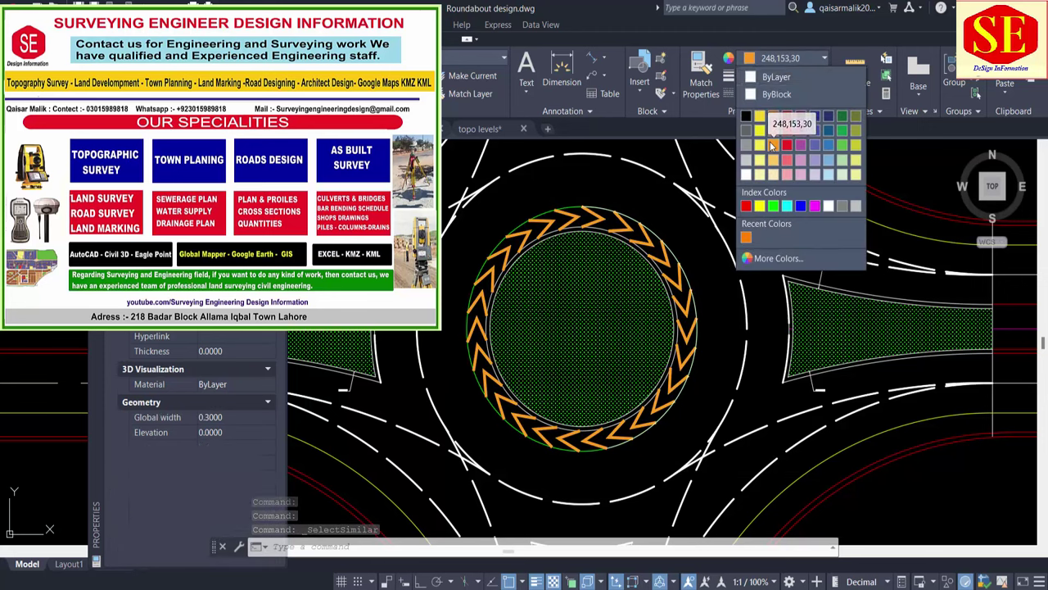
pyautogui.press('Escape')
pyautogui.scroll(-2, 630, 315)
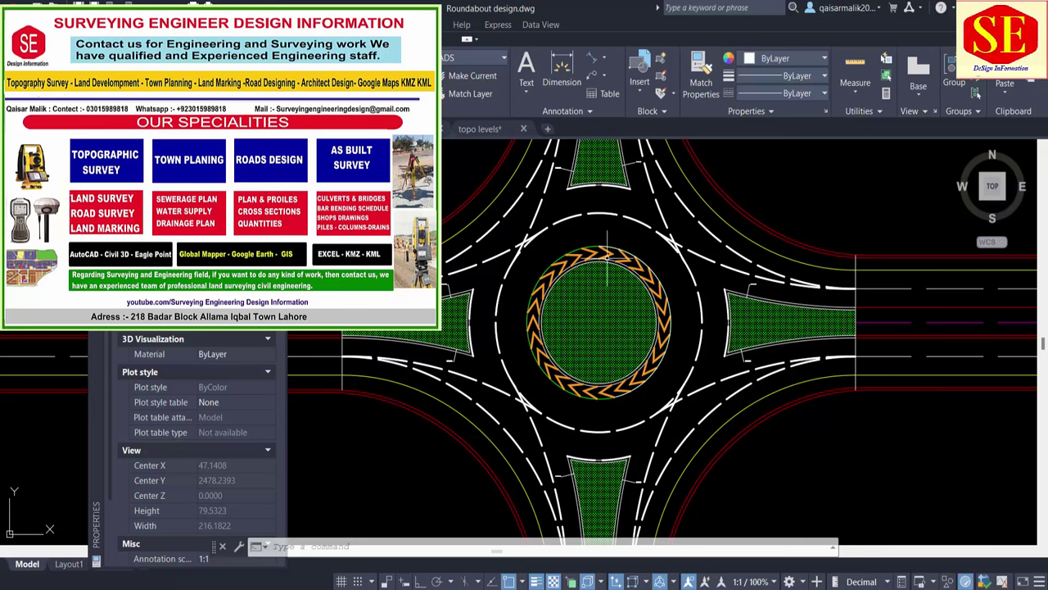
# Extend the right and top island edge lines to the circulating lane.
pyautogui.scroll(-1, 605, 264)
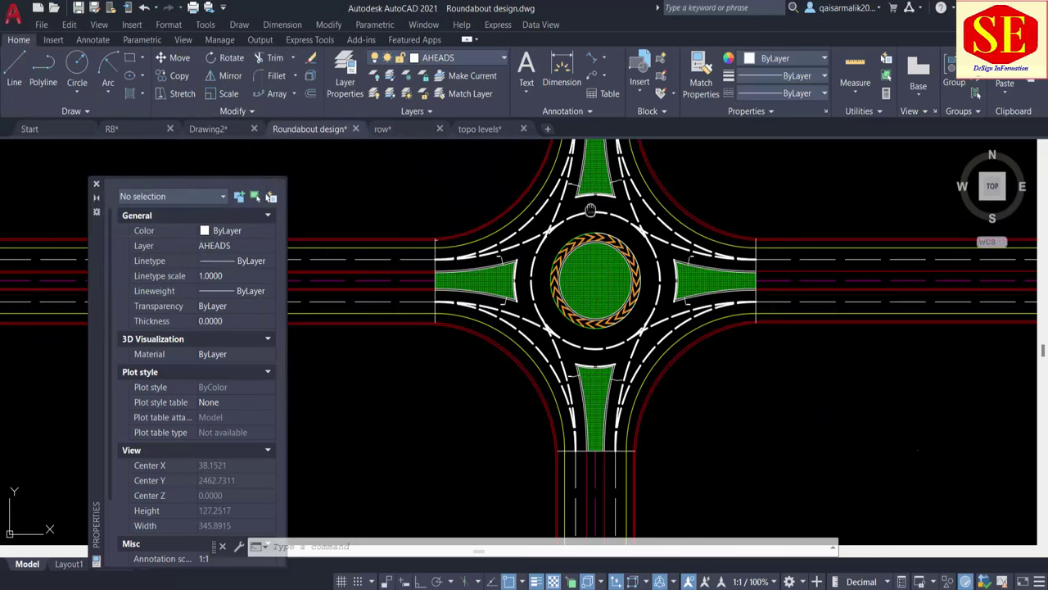
pyautogui.scroll(-1, 604, 263)
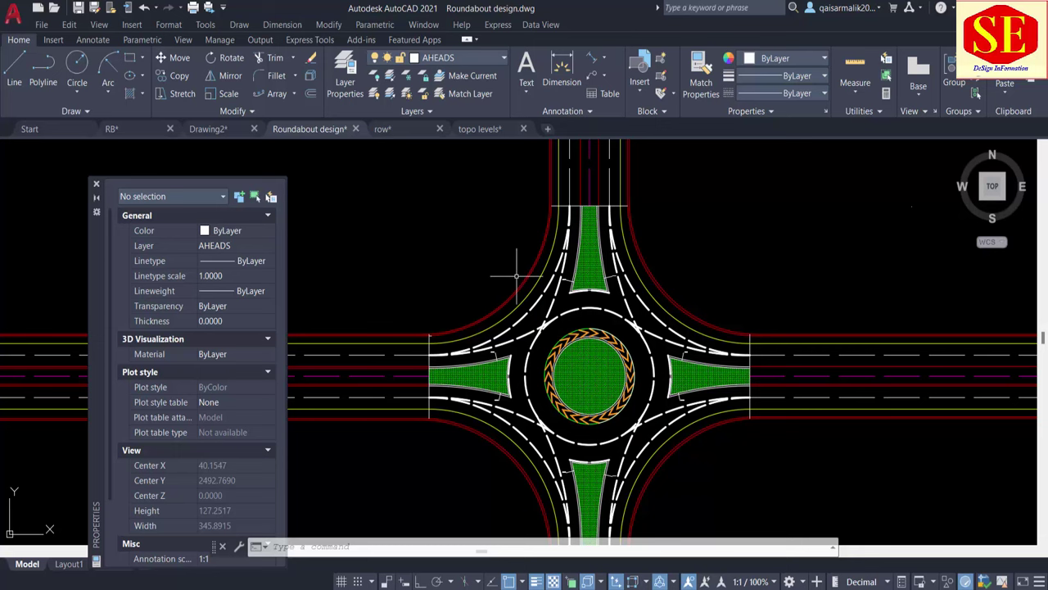
pyautogui.scroll(2, 309, 369)
pyautogui.write('ex')
pyautogui.press('Return')
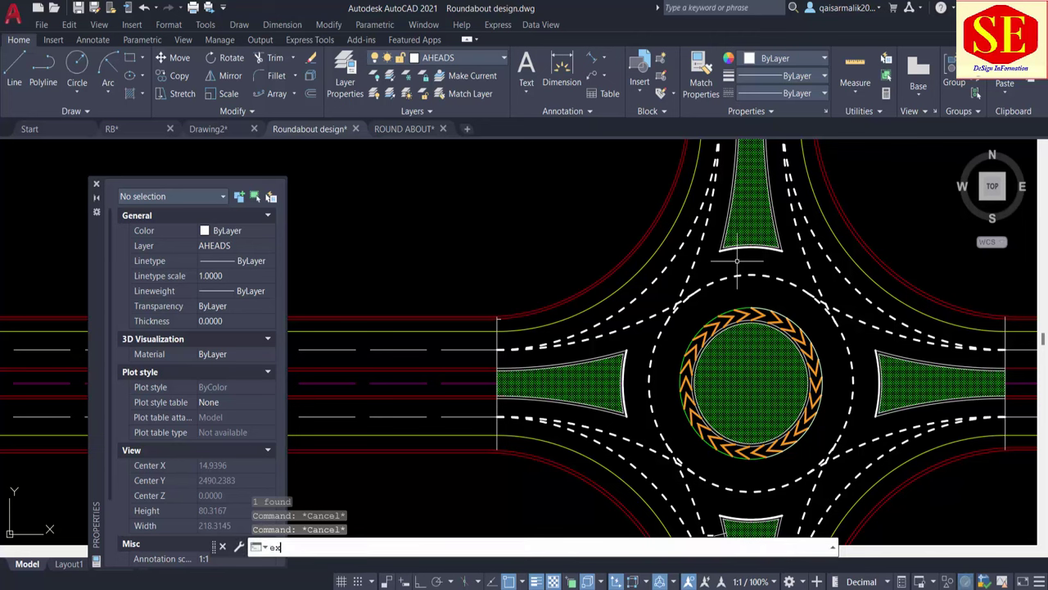
pyautogui.click(720, 241)
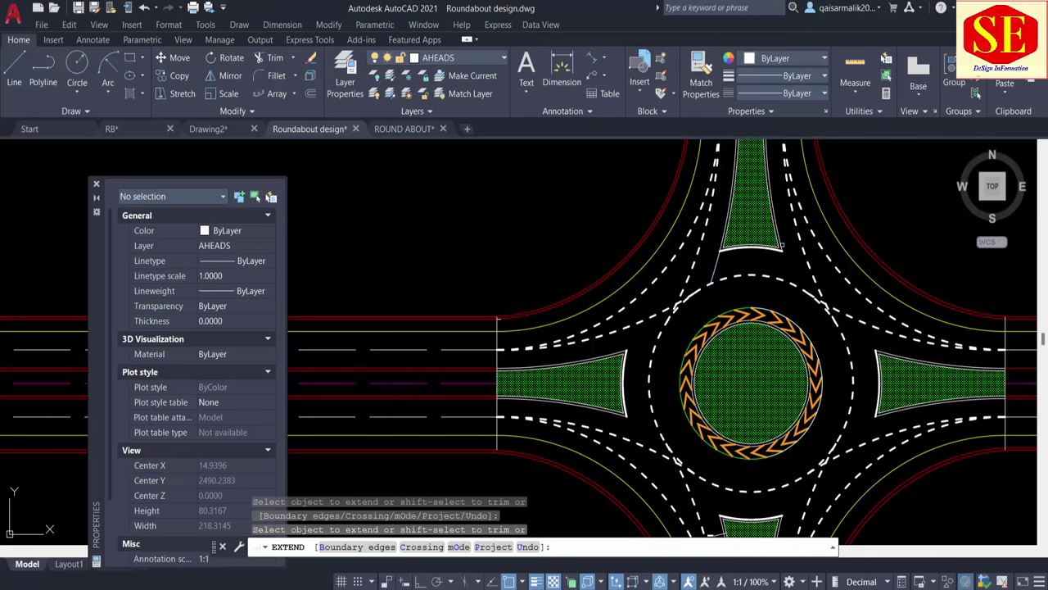
pyautogui.click(782, 244)
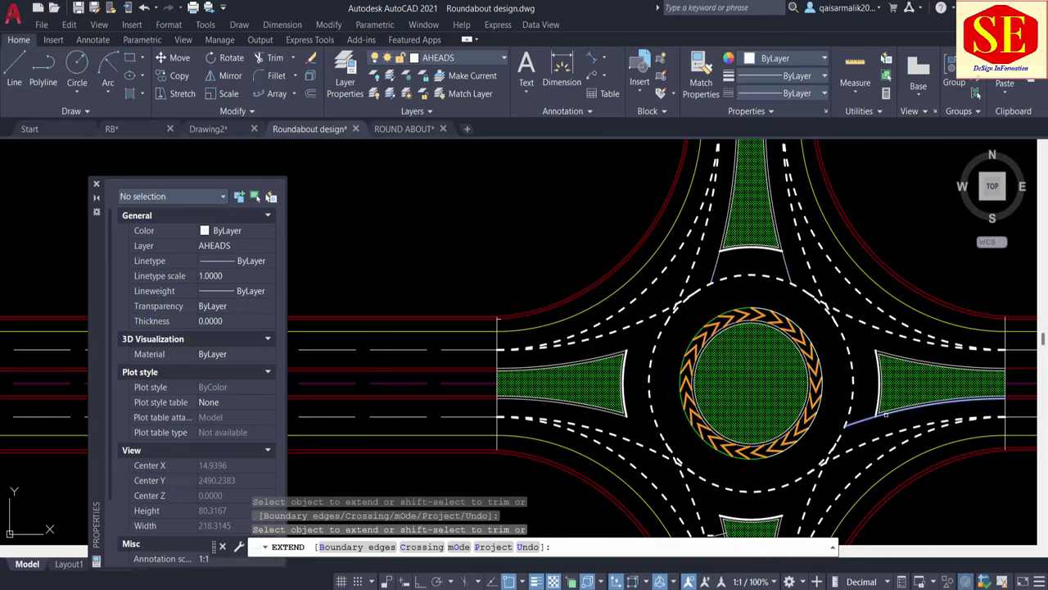
pyautogui.click(888, 395)
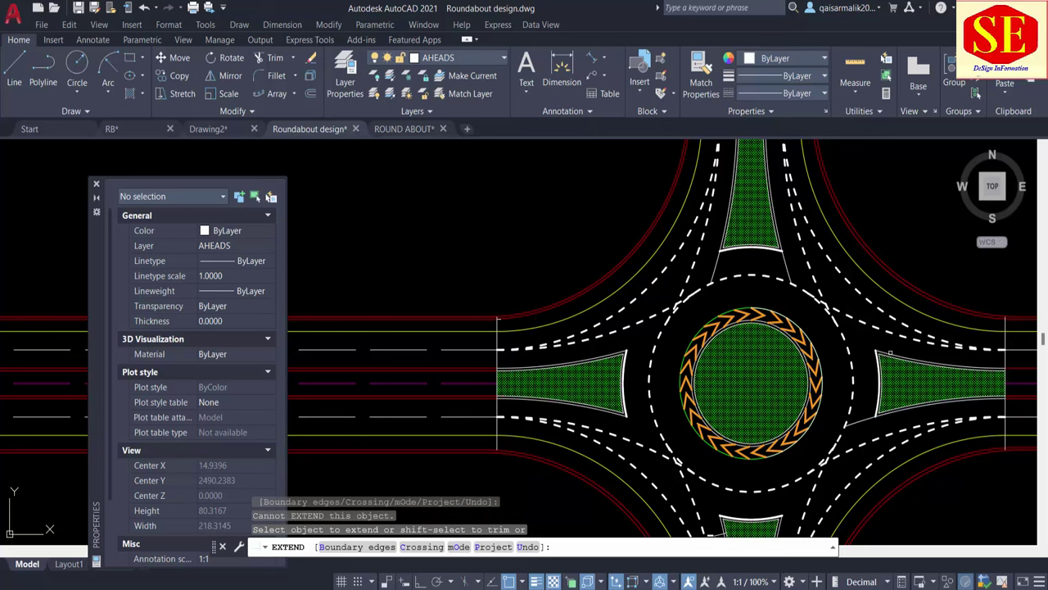
# Extend the bottom and left island edges toward the circulating lane.
pyautogui.moveTo(891, 353); pyautogui.dragTo(901, 285, button='middle')
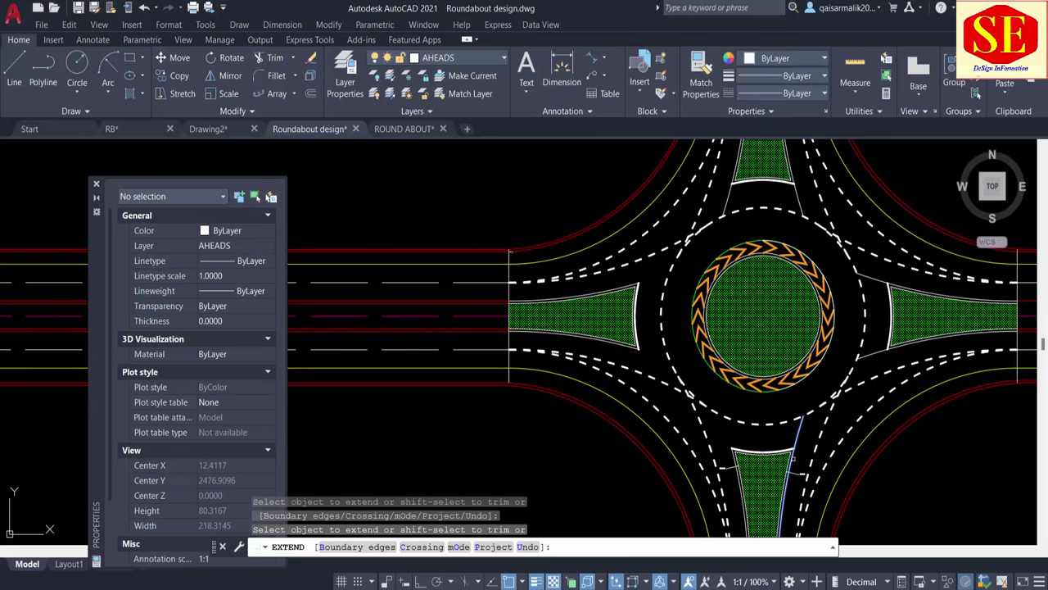
pyautogui.click(768, 459)
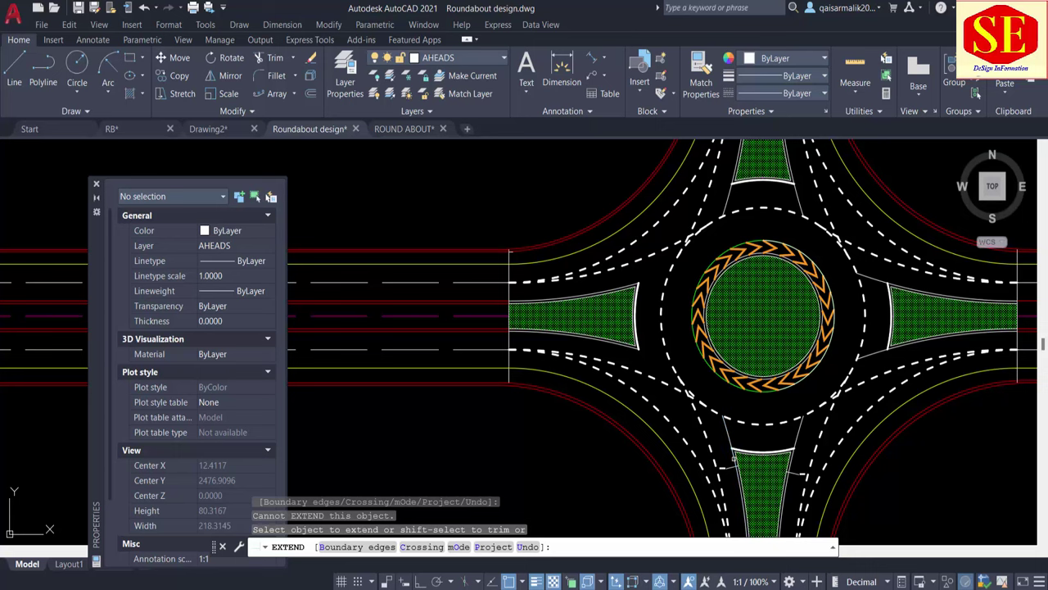
pyautogui.click(652, 404)
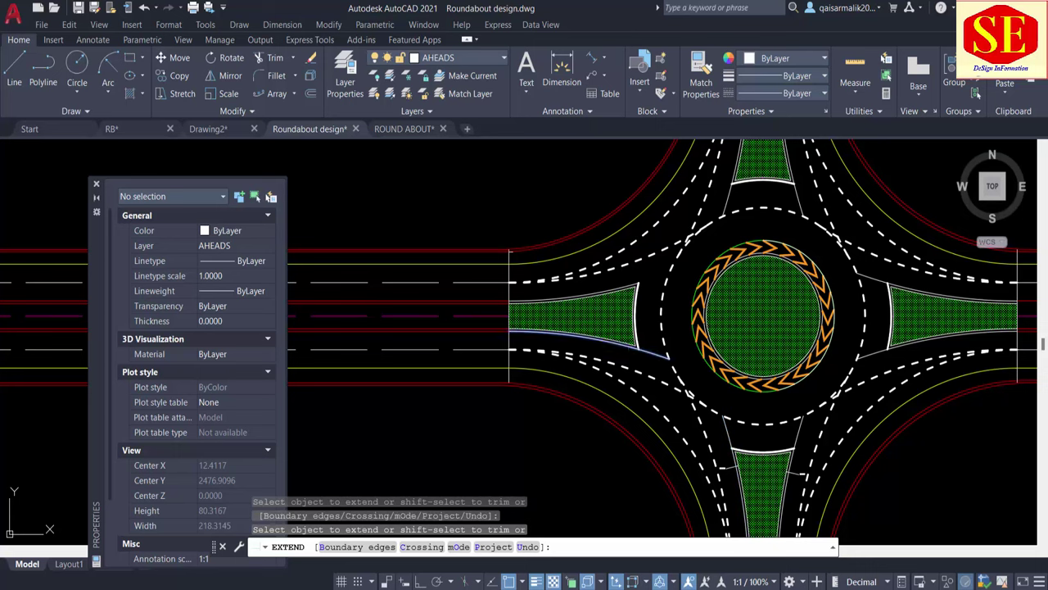
pyautogui.click(631, 347)
pyautogui.click(628, 284)
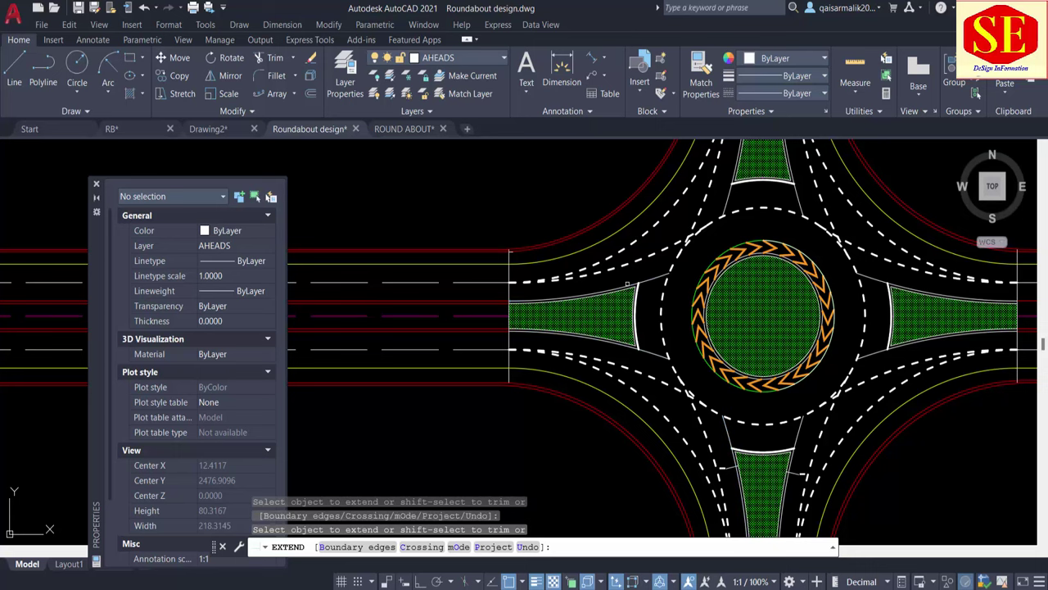
pyautogui.scroll(1, 628, 287)
pyautogui.press('Escape')
# Offset the left island's upper and lower edges and the top island's left edge by 0.5.
pyautogui.scroll(2, 656, 303)
pyautogui.scroll(-2, 676, 310)
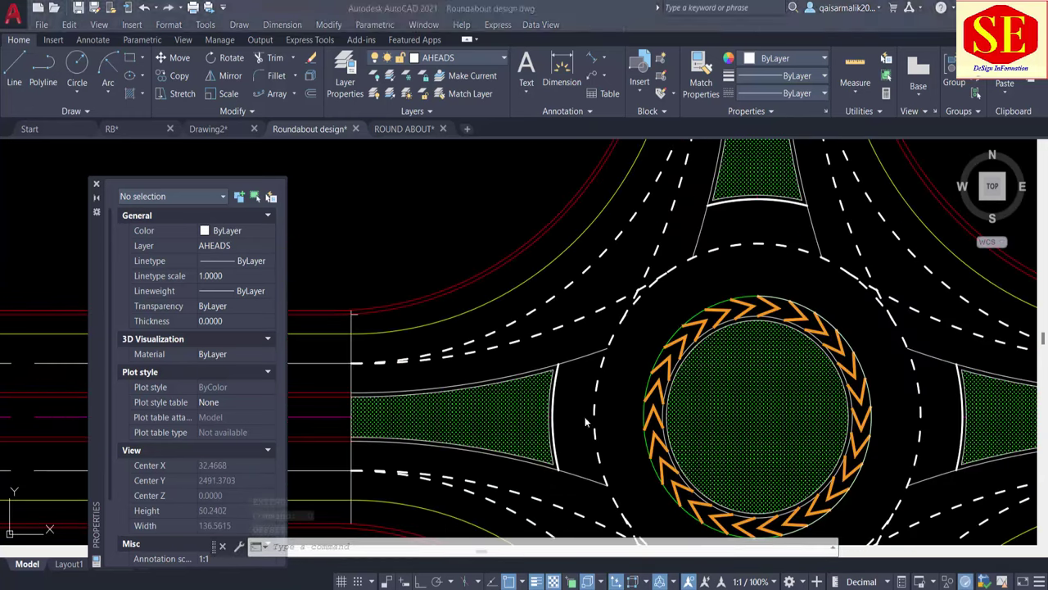
pyautogui.write('o')
pyautogui.press('Return')
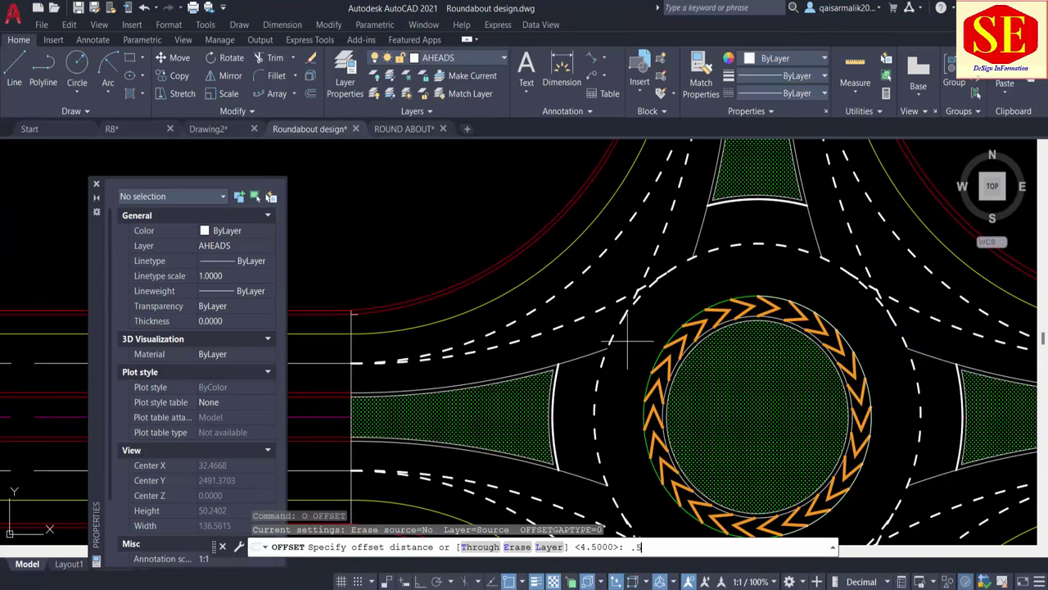
pyautogui.press('Return')
pyautogui.click(569, 364)
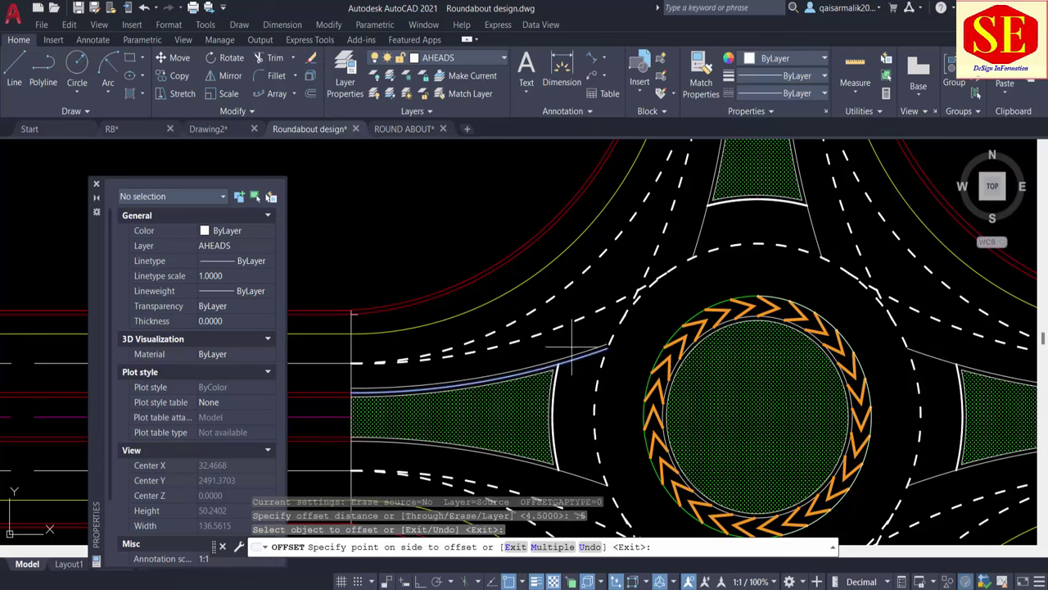
pyautogui.click(579, 451)
pyautogui.click(569, 473)
pyautogui.click(583, 446)
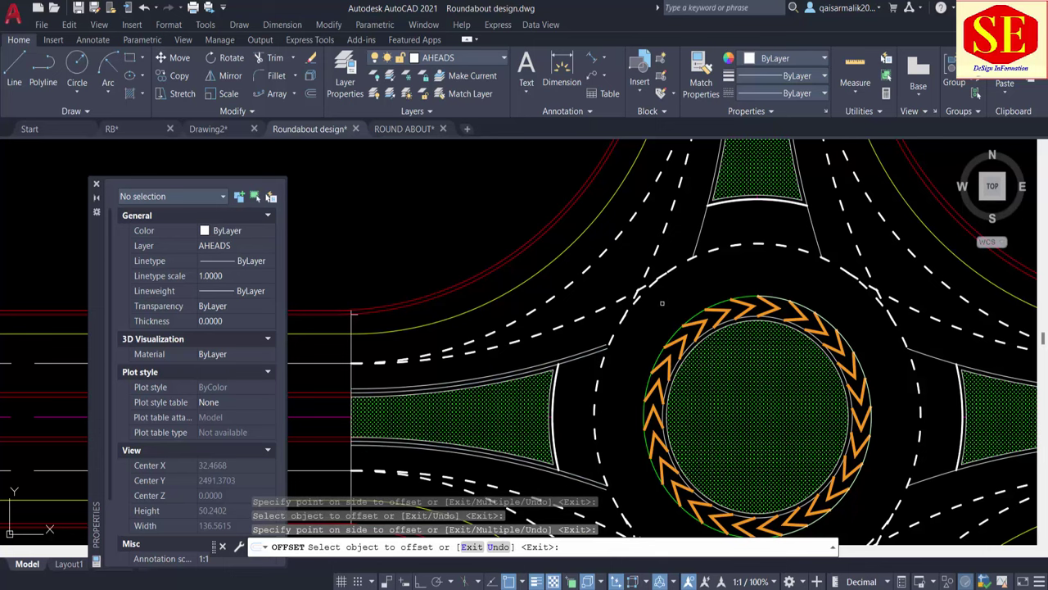
pyautogui.click(695, 231)
pyautogui.click(764, 241)
pyautogui.press('Escape')
# Extend the doubled road-edge line at the left island's tip to the boundary.
pyautogui.write('ex')
pyautogui.press('Return')
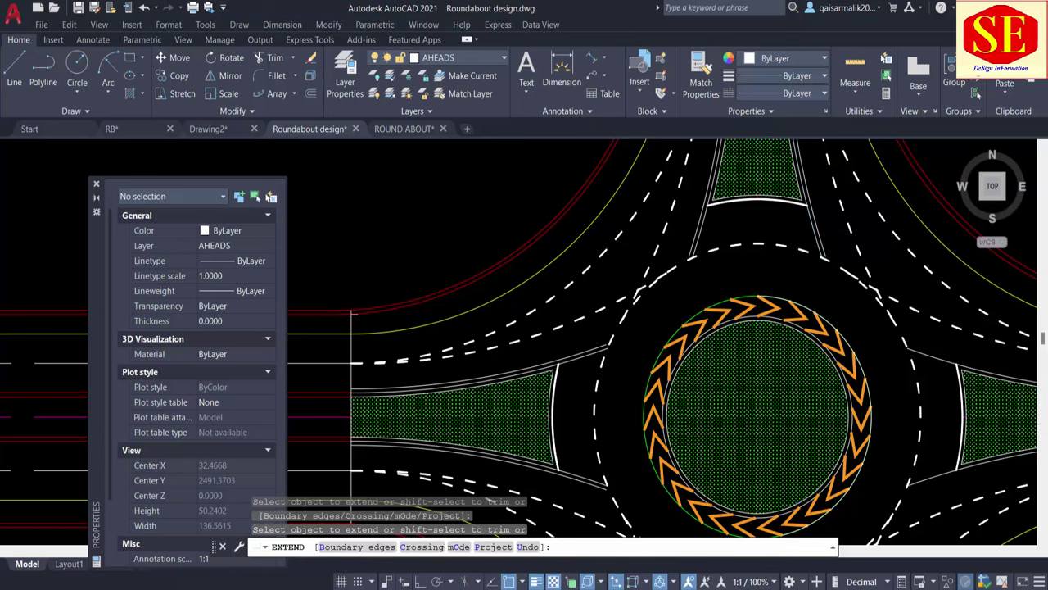
pyautogui.scroll(2, 573, 375)
pyautogui.click(609, 364)
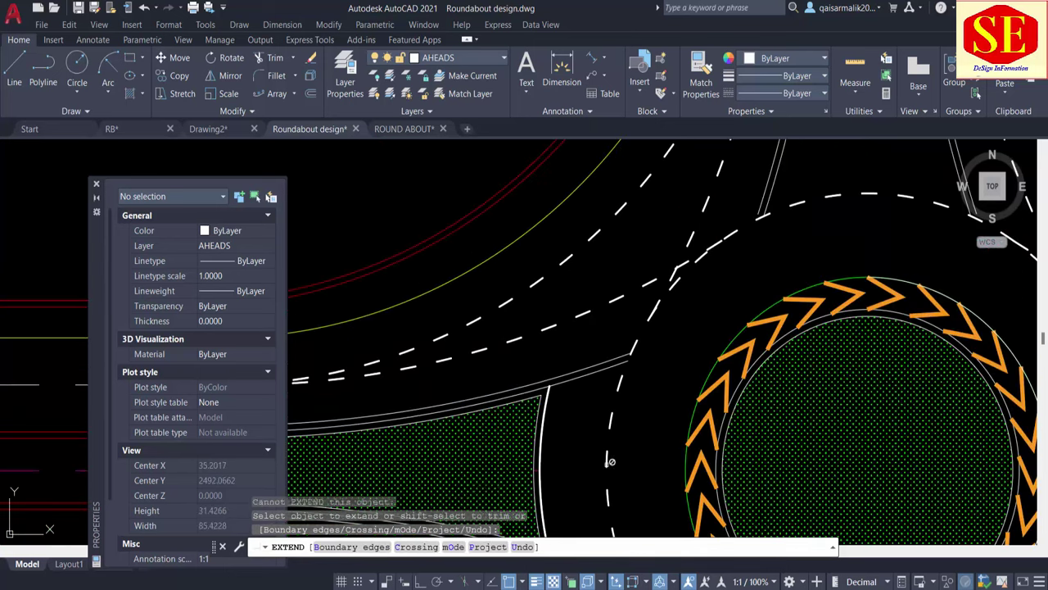
pyautogui.moveTo(609, 461); pyautogui.dragTo(626, 397, button='middle')
pyautogui.click(655, 352)
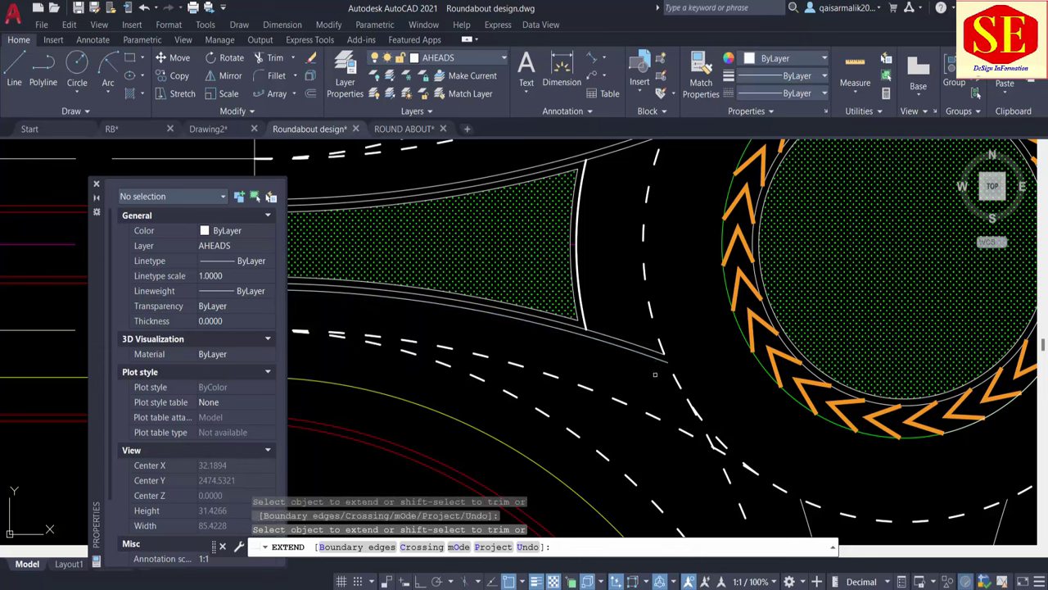
pyautogui.press('Escape')
# Trim the excess lines beside the circle.
pyautogui.write('tr')
pyautogui.press('Return')
pyautogui.scroll(2, 660, 360)
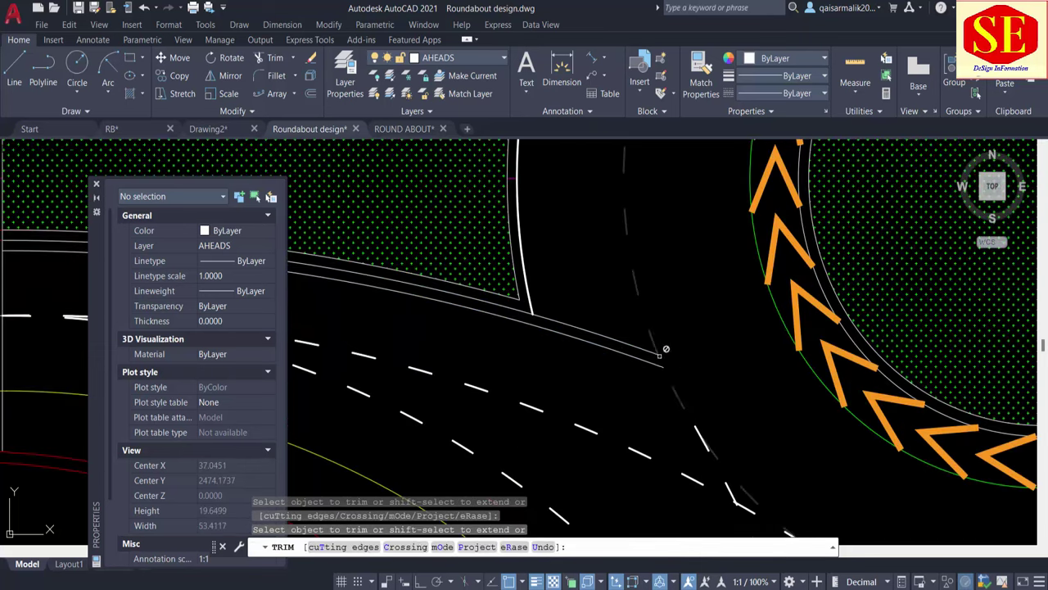
pyautogui.moveTo(724, 279); pyautogui.dragTo(635, 355, button='middle')
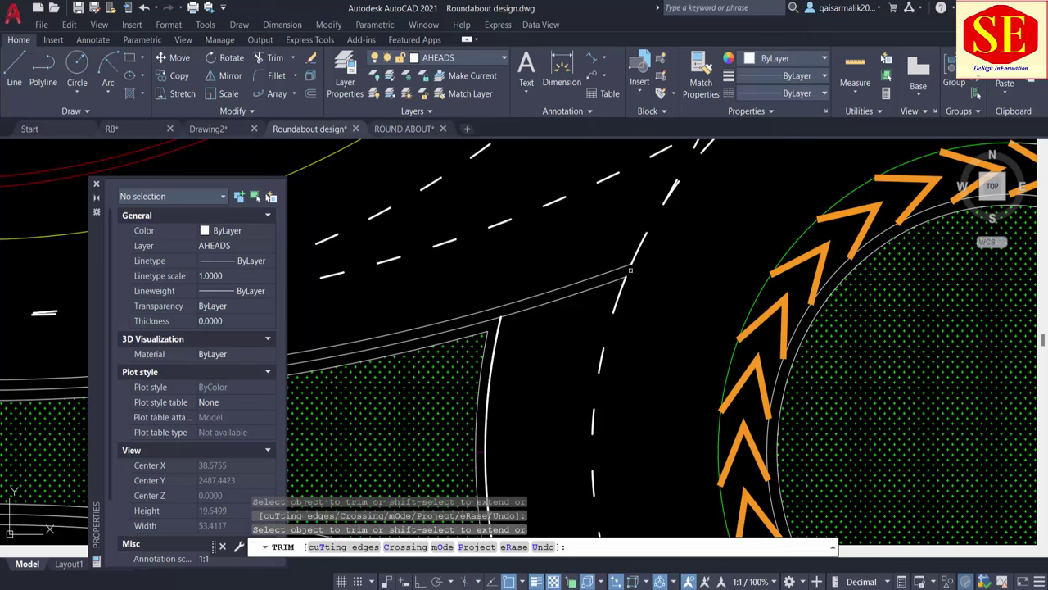
pyautogui.scroll(-3, 630, 270)
pyautogui.scroll(-2, 630, 270)
pyautogui.press('Escape')
# Match the dashed arc to the solid island-tip arc and set its linetype to Continuous.
pyautogui.write('ma')
pyautogui.press('Return')
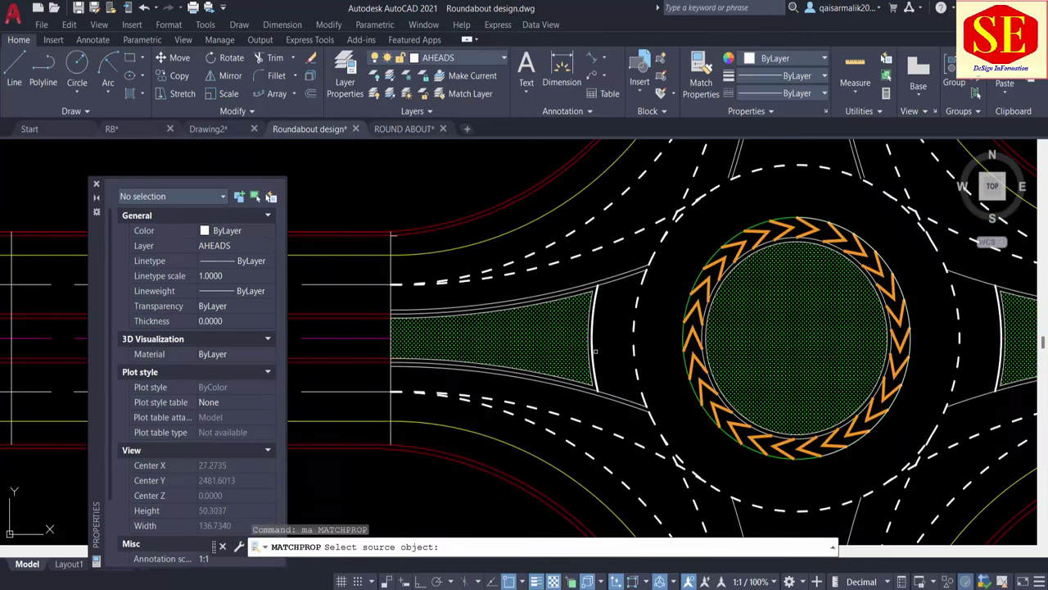
pyautogui.click(595, 352)
pyautogui.click(634, 330)
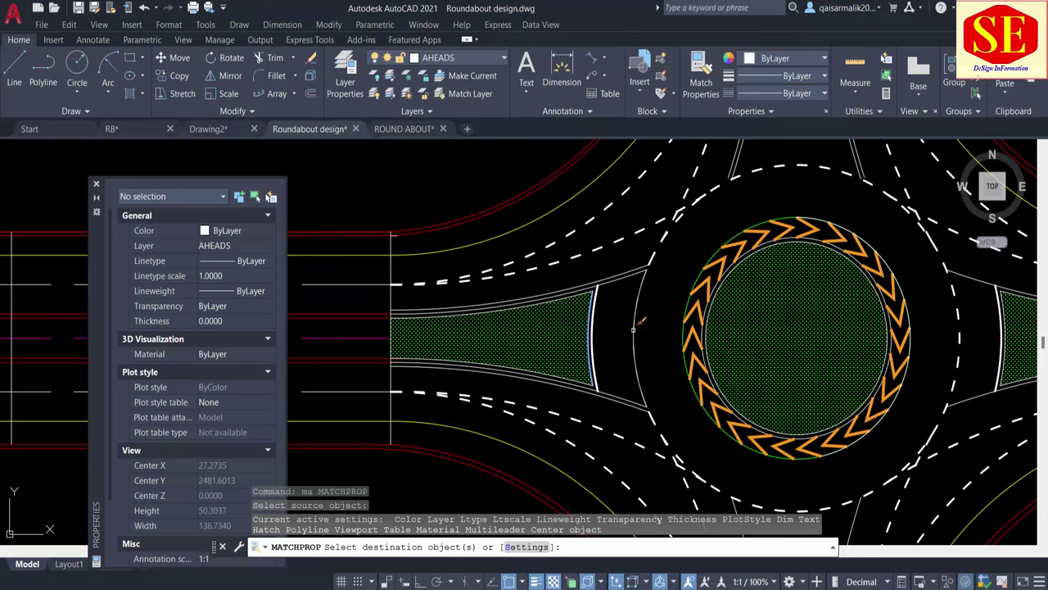
pyautogui.press('Escape')
pyautogui.click(635, 330)
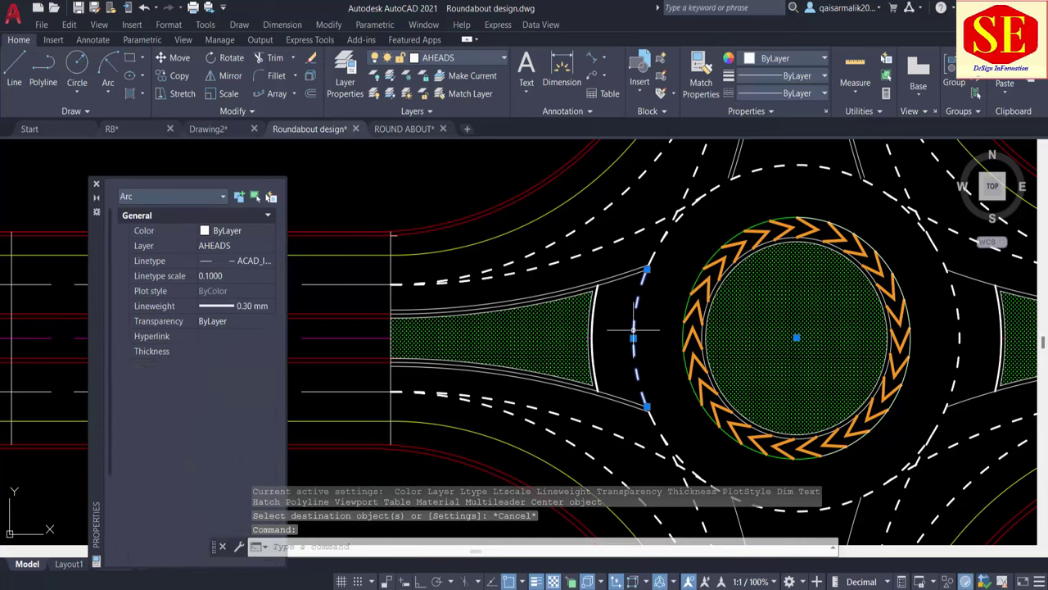
pyautogui.click(800, 95)
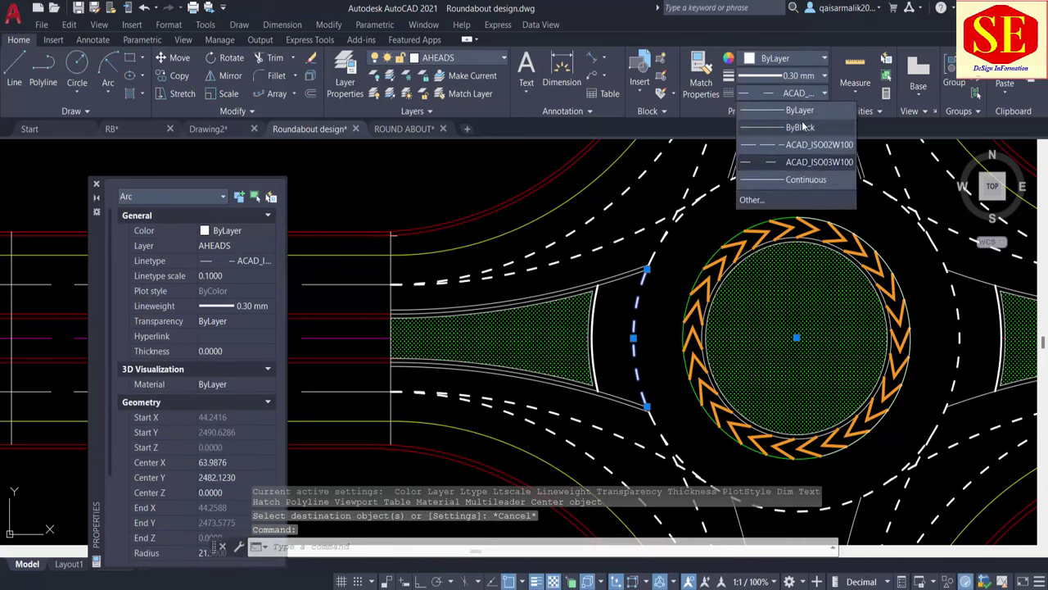
pyautogui.click(802, 181)
pyautogui.press('Escape')
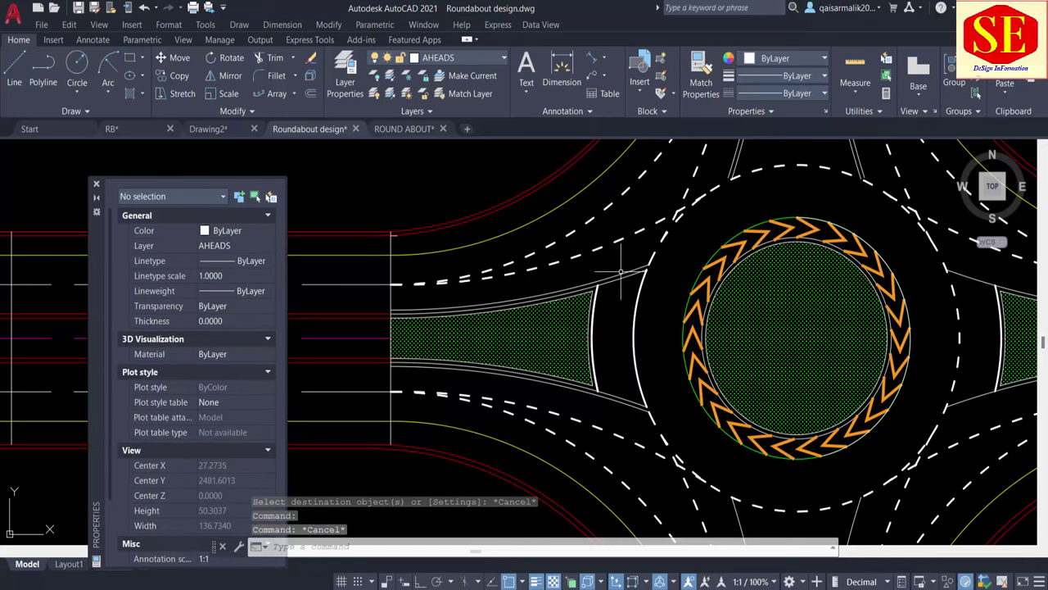
# Erase the two leftover helper polylines.
pyautogui.click(621, 272)
pyautogui.write('e')
pyautogui.press('Return')
pyautogui.write('tr')
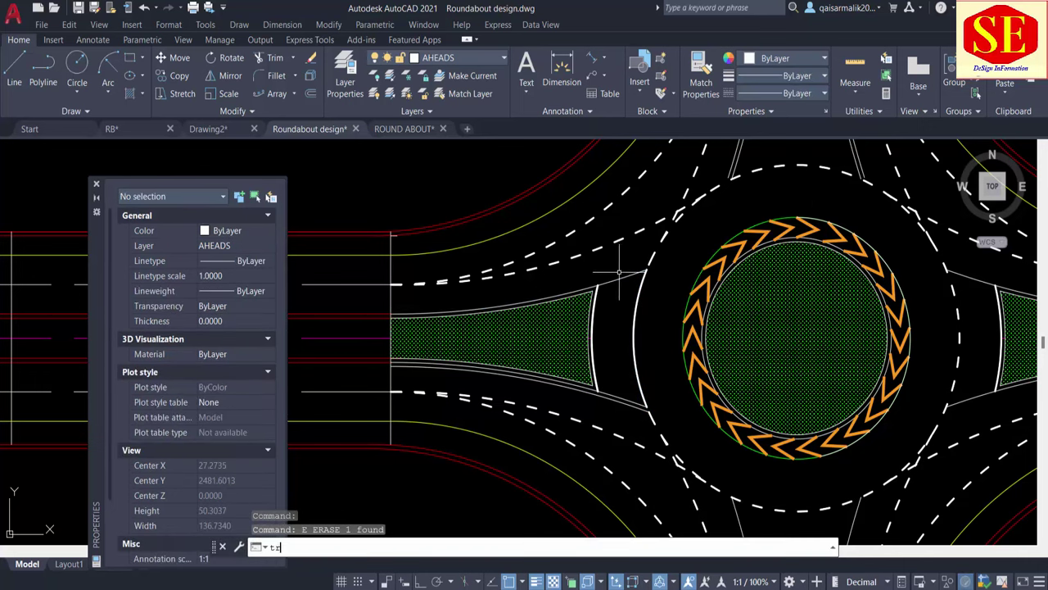
pyautogui.press('Return')
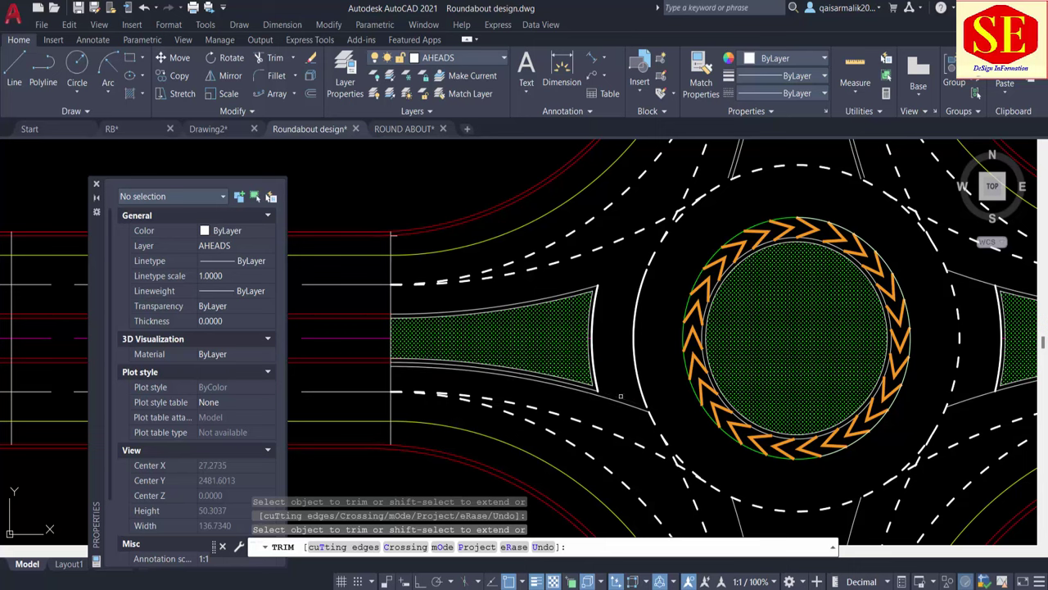
pyautogui.press('Escape')
pyautogui.click(622, 397)
pyautogui.write('e')
pyautogui.press('Return')
# Shift the view toward the top island, briefly starting and cancelling EXTEND.
pyautogui.moveTo(754, 203); pyautogui.dragTo(638, 277, button='middle')
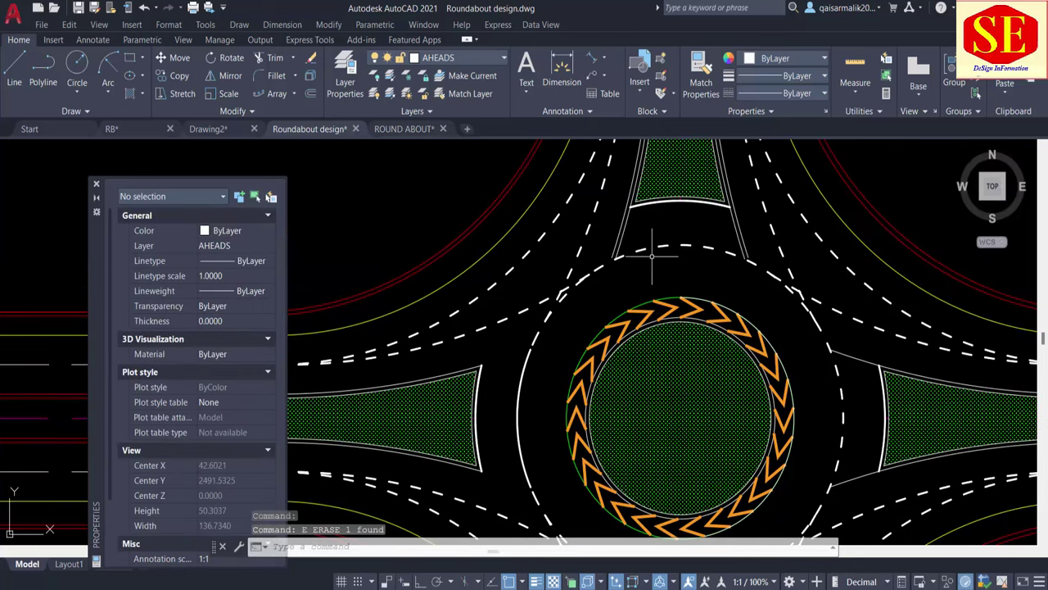
pyautogui.write('ex')
pyautogui.press('Return')
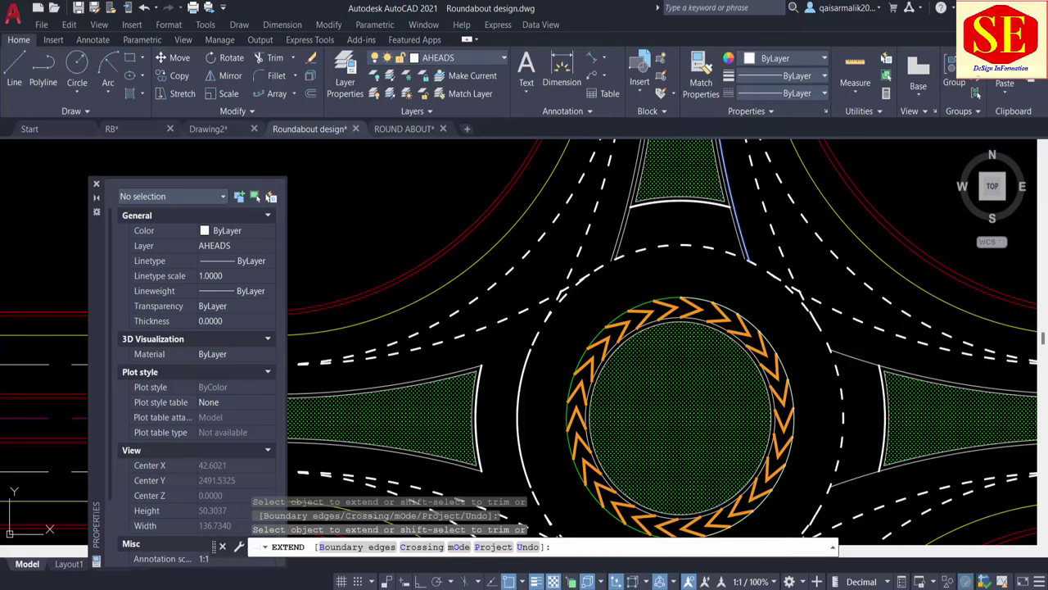
pyautogui.press('Escape')
pyautogui.scroll(-5, 703, 331)
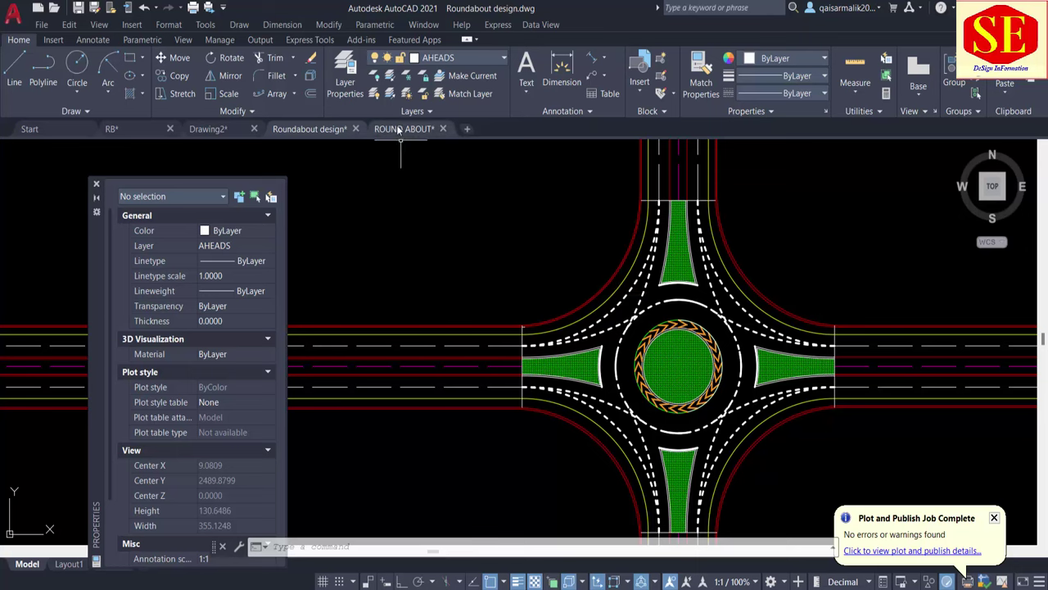
# Switch to the ROUND ABOUT drawing and zoom in on its arrow markings.
pyautogui.click(403, 129)
pyautogui.press('Escape')
pyautogui.press('Escape')
pyautogui.scroll(2, 673, 293)
pyautogui.scroll(2, 620, 303)
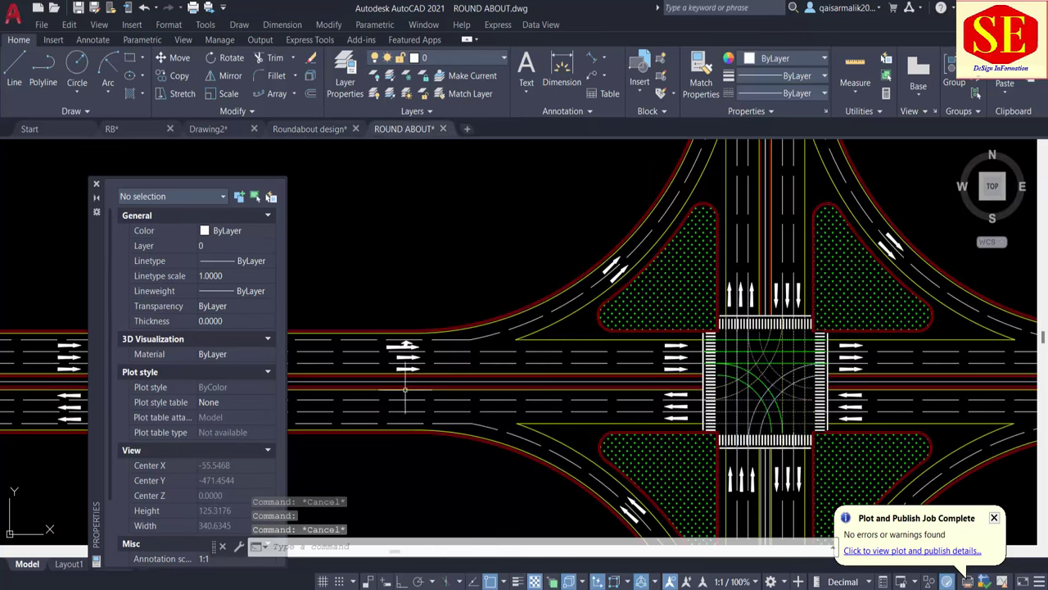
pyautogui.scroll(3, 428, 310)
# Copy the two white arrows and paste them into the Roundabout design drawing.
pyautogui.click(447, 305)
pyautogui.click(414, 315)
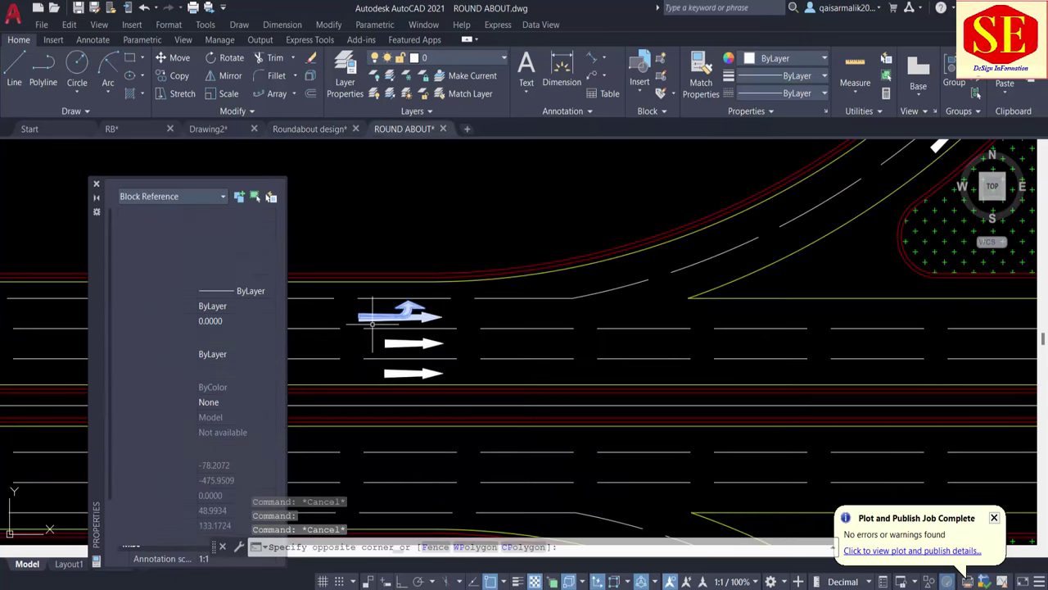
pyautogui.click(448, 338)
pyautogui.click(403, 350)
pyautogui.rightClick(403, 350)
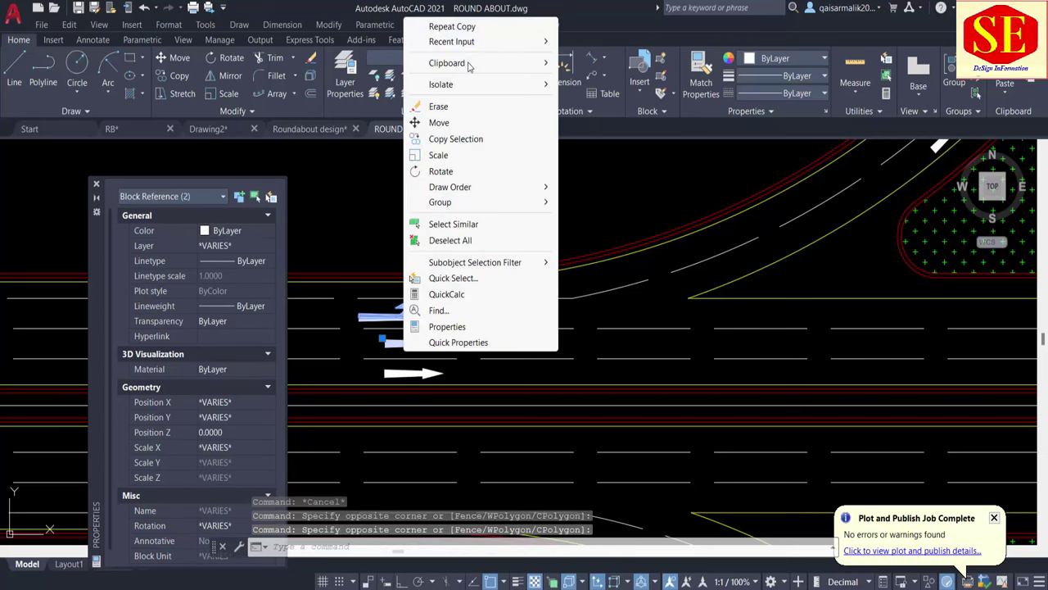
pyautogui.click(590, 77)
pyautogui.click(340, 129)
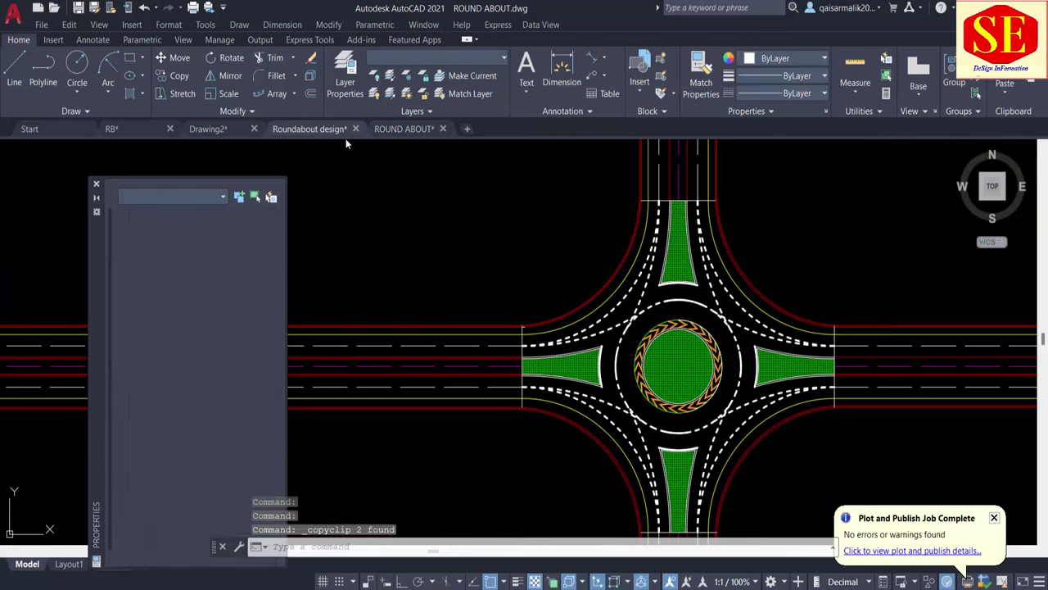
pyautogui.hotkey('ctrl', 'v')
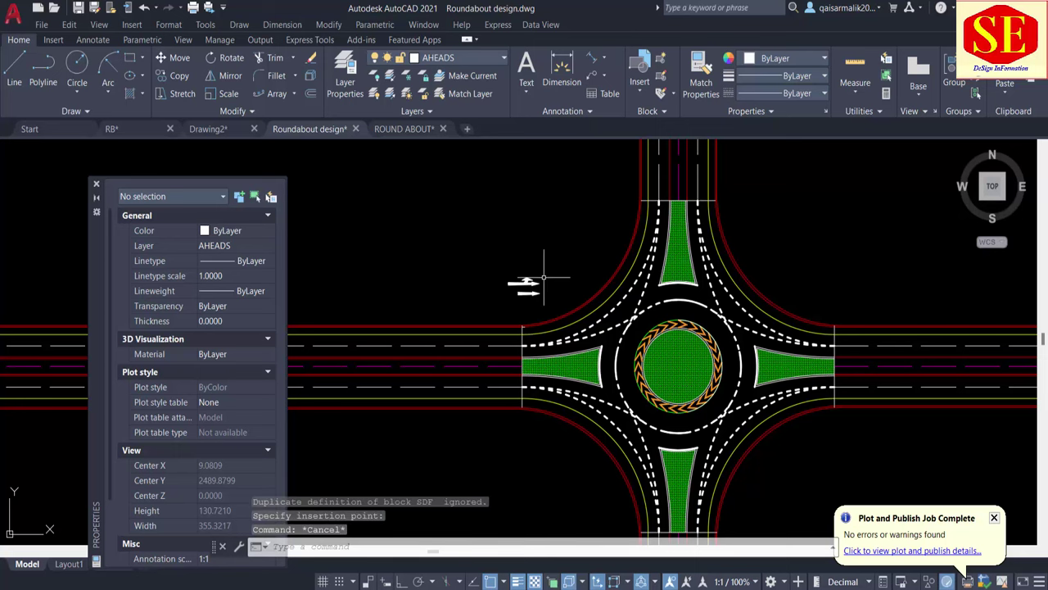
# Start copying one ring arrow, then cancel the unfinished copy.
pyautogui.write('co')
pyautogui.press('Return')
pyautogui.scroll(5, 536, 280)
pyautogui.moveTo(548, 288); pyautogui.dragTo(495, 309)
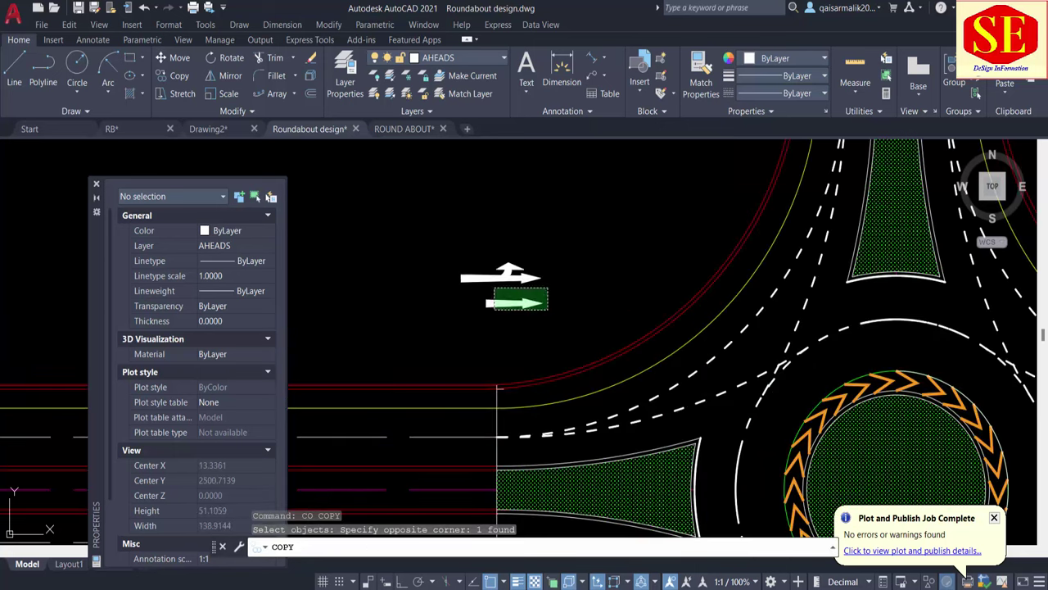
pyautogui.press('Return')
pyautogui.click(504, 333)
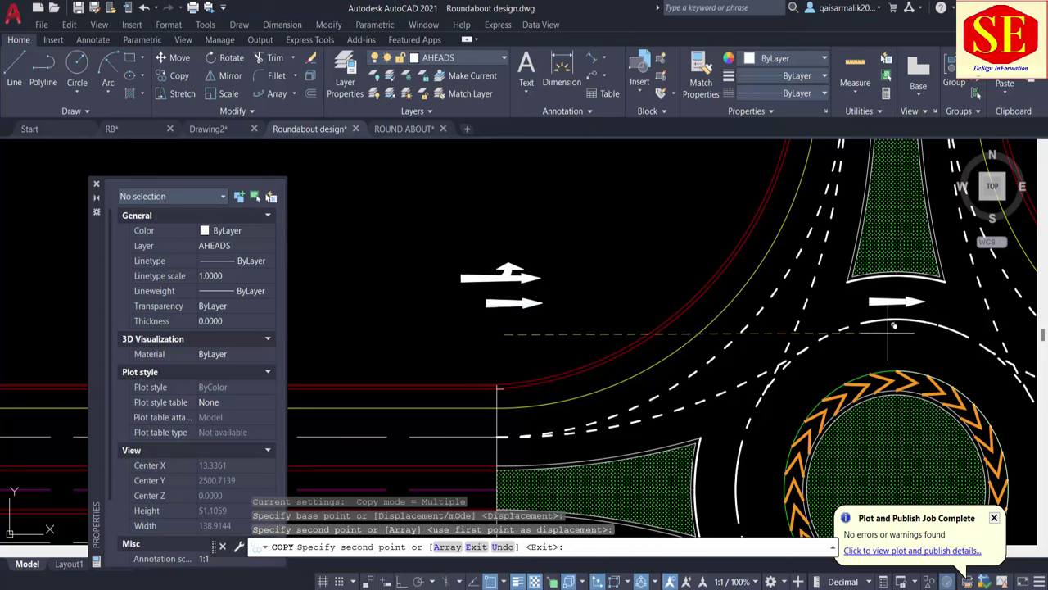
pyautogui.scroll(-2, 893, 326)
pyautogui.scroll(-2, 819, 343)
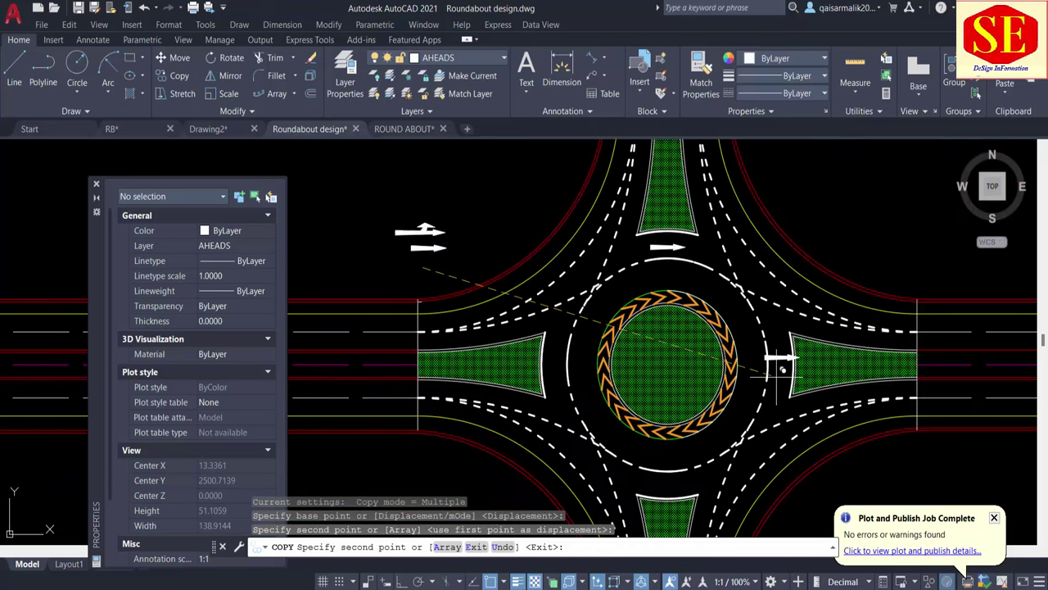
pyautogui.press('Escape')
# Rotate the east-entry arrow 90 degrees, then undo that rotation.
pyautogui.write('ro')
pyautogui.press('Return')
pyautogui.click(783, 352)
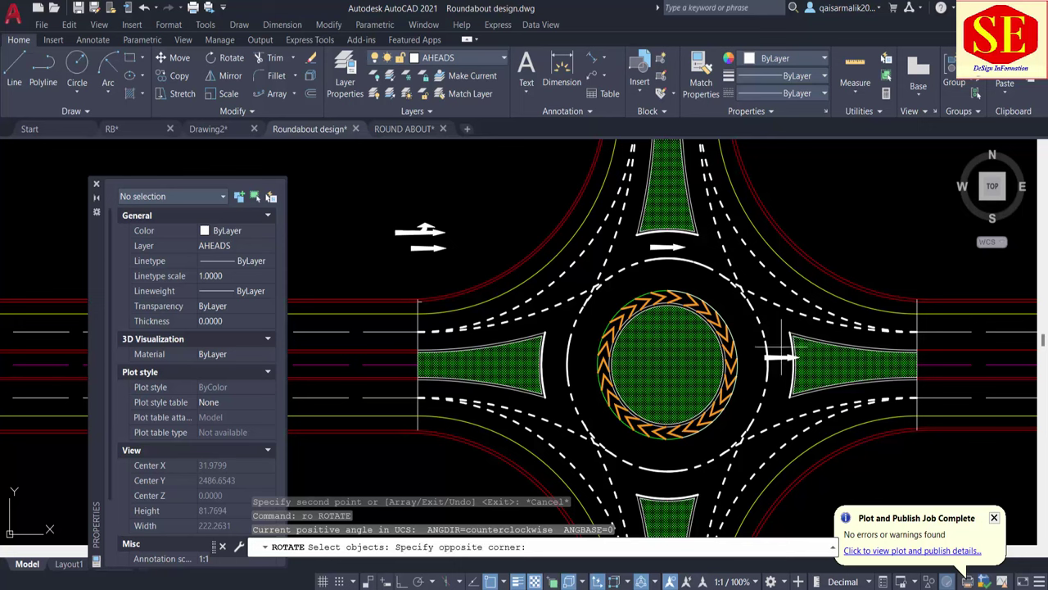
pyautogui.click(758, 370)
pyautogui.press('Return')
pyautogui.click(772, 358)
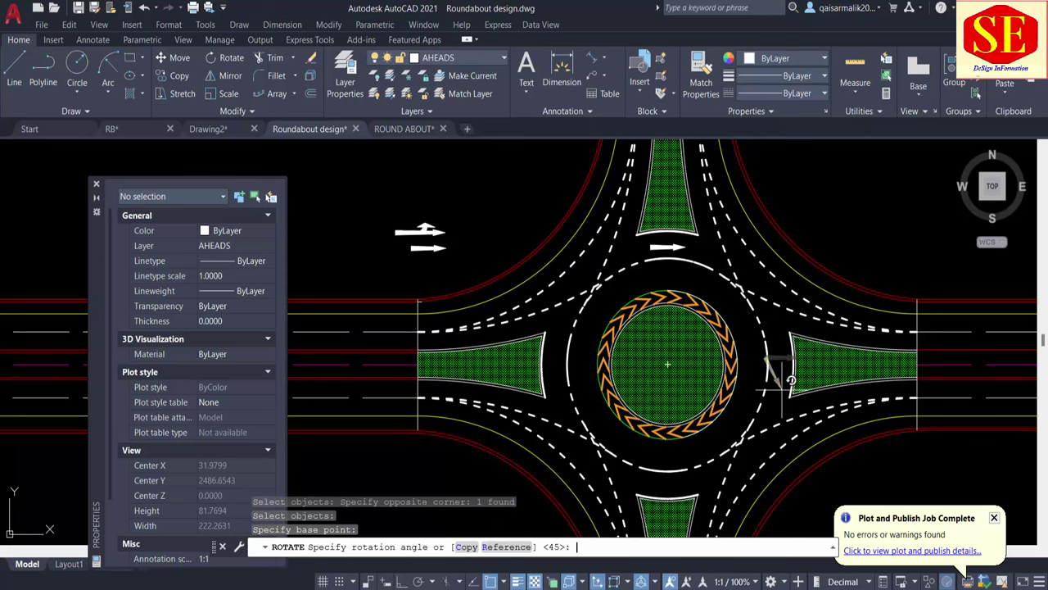
pyautogui.write('90')
pyautogui.press('Return')
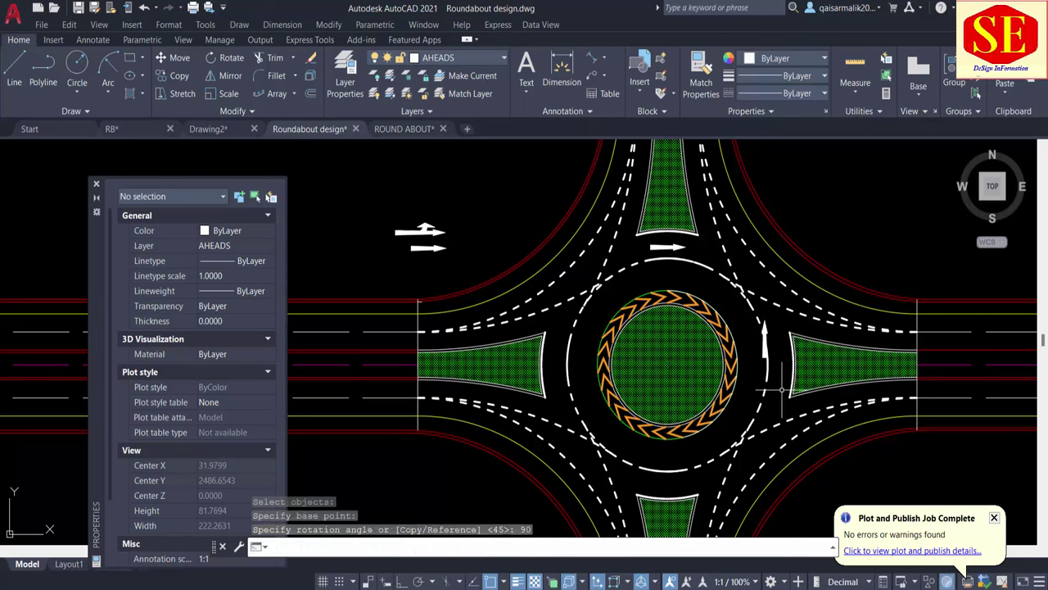
pyautogui.press('Return')
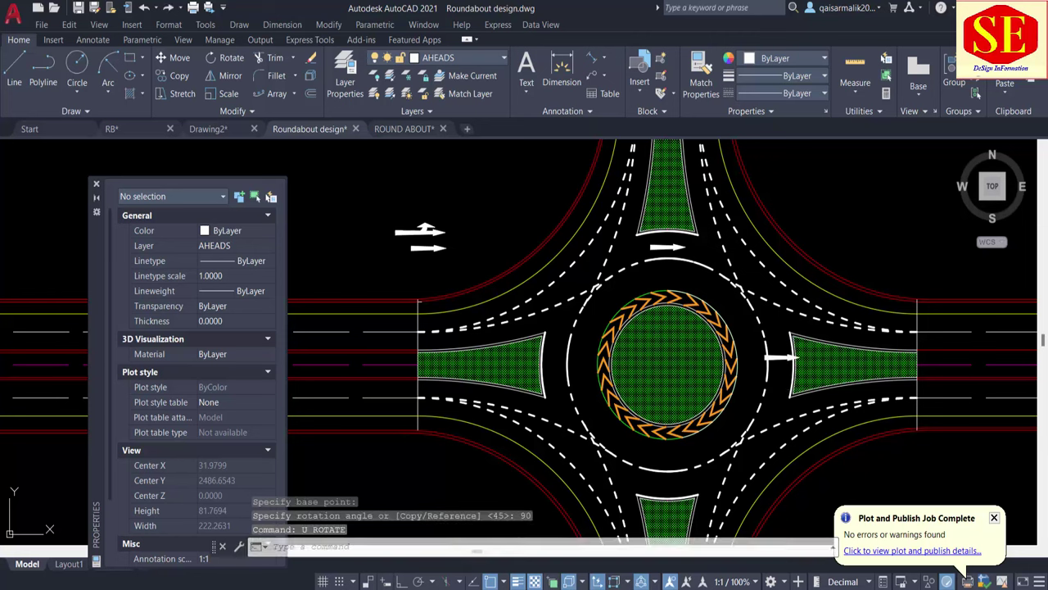
# Rotate the east-entry arrow again so it points downward.
pyautogui.write('ro')
pyautogui.press('Return')
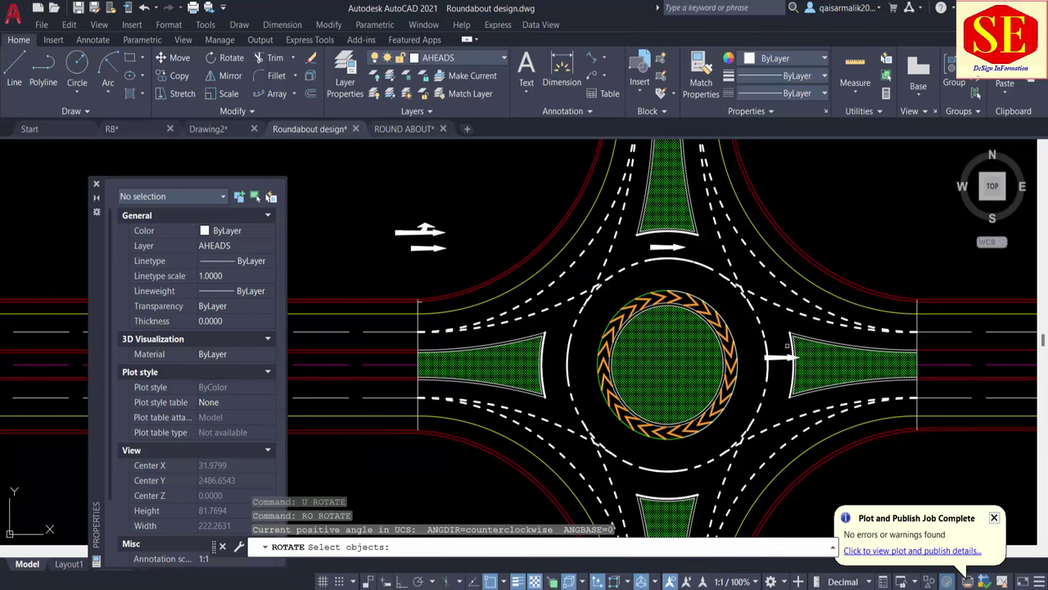
pyautogui.click(815, 320)
pyautogui.click(758, 390)
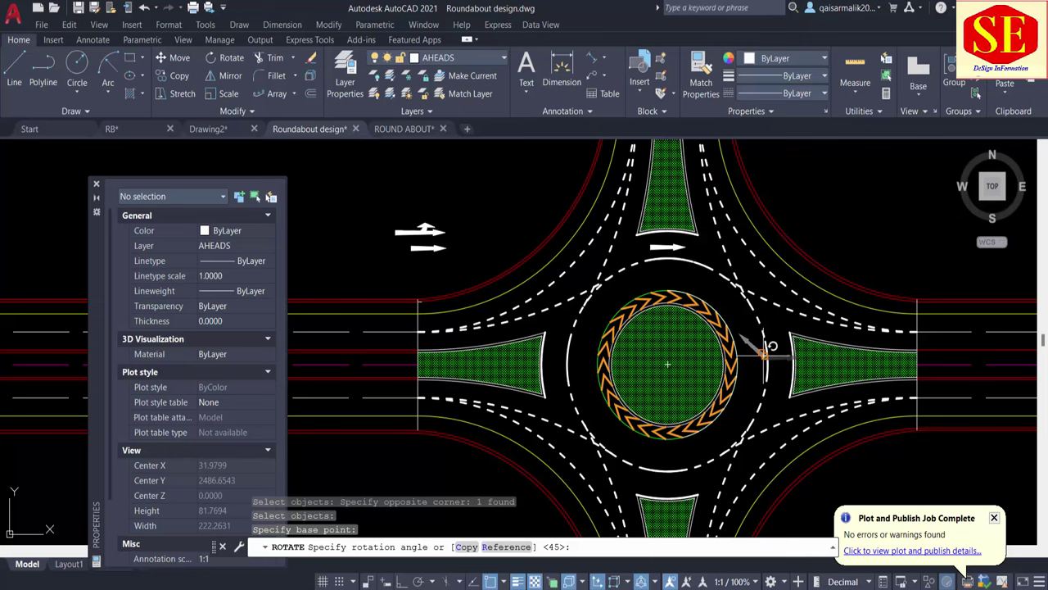
pyautogui.write('270')
pyautogui.press('Return')
# Move the downward arrow into the ring beside the east island.
pyautogui.write('m')
pyautogui.press('Return')
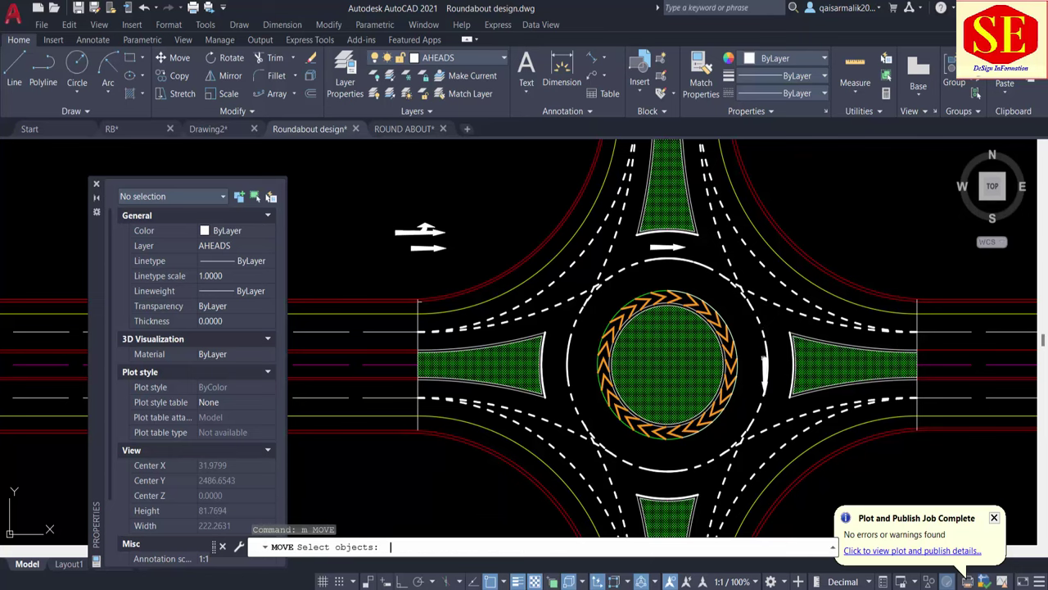
pyautogui.scroll(2, 764, 364)
pyautogui.click(794, 336)
pyautogui.click(739, 392)
pyautogui.press('Return')
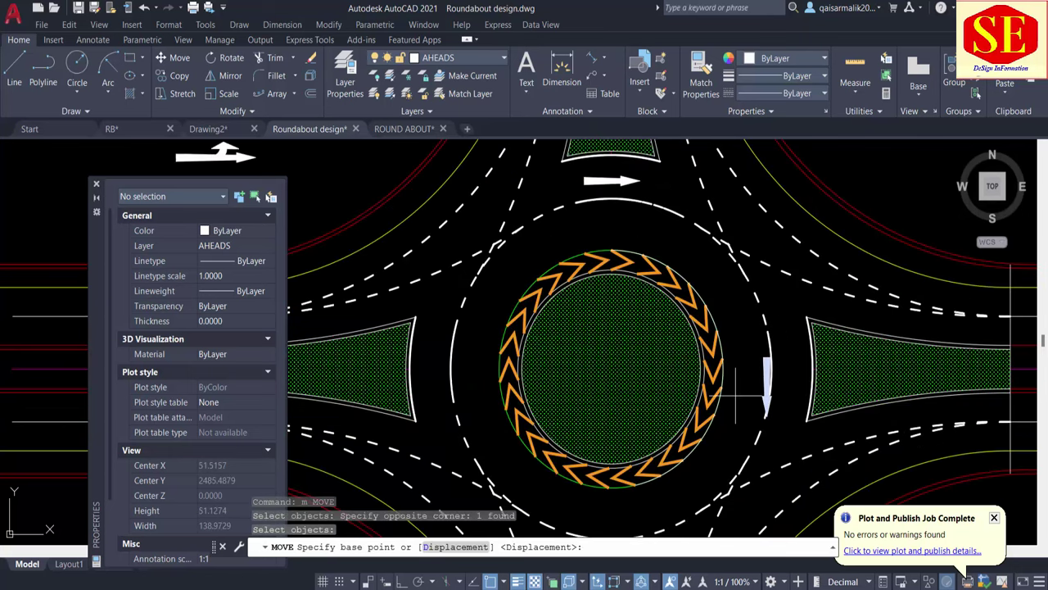
pyautogui.click(739, 392)
pyautogui.click(765, 372)
pyautogui.scroll(-2, 813, 313)
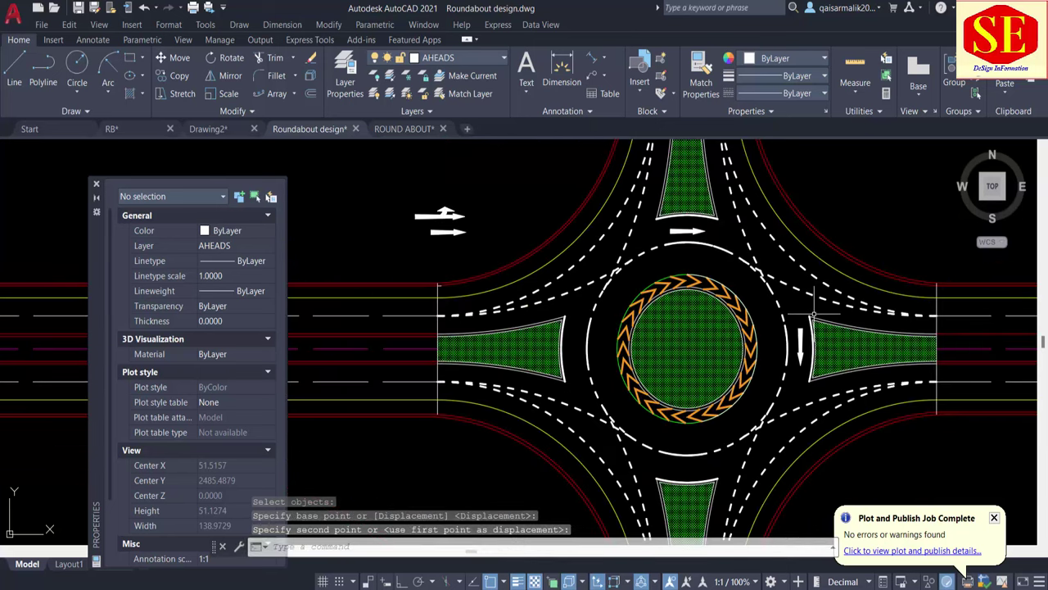
# Mirror the top ring arrow across a horizontal line through the centre, keeping the original.
pyautogui.write('mi')
pyautogui.press('Return')
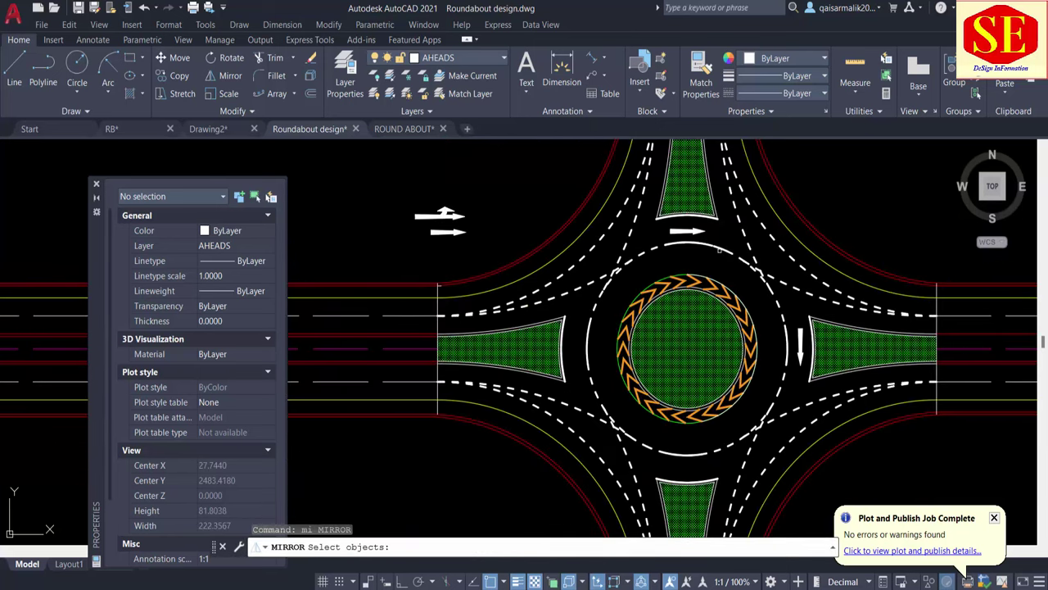
pyautogui.click(696, 231)
pyautogui.press('Return')
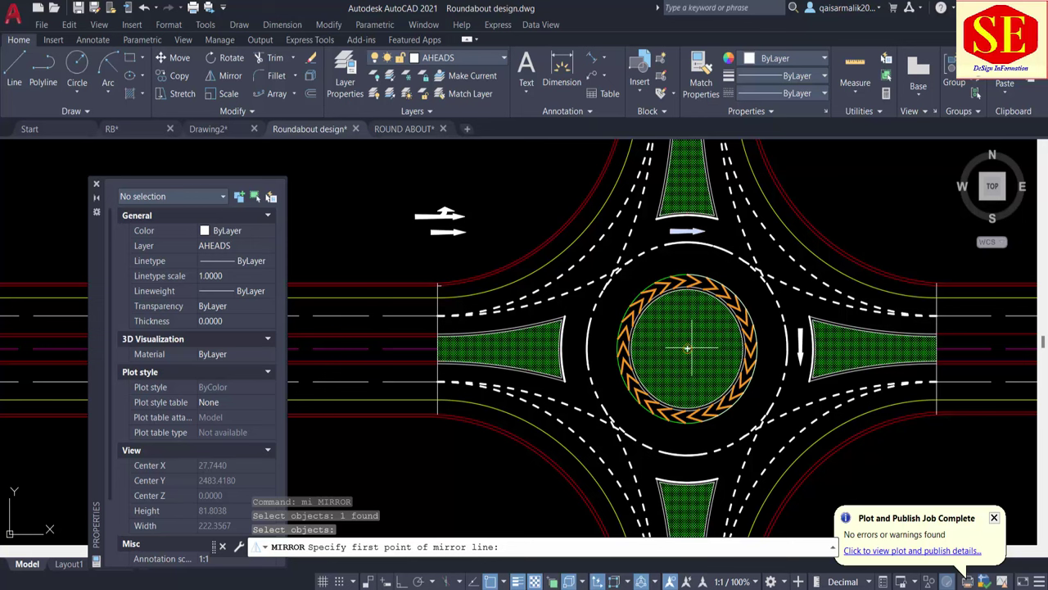
pyautogui.click(688, 348)
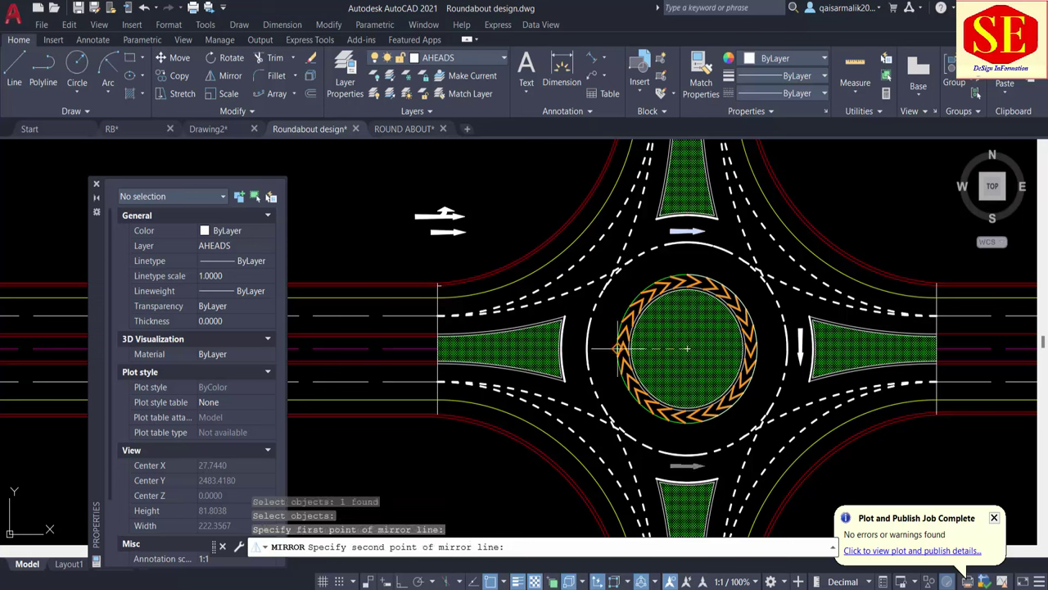
pyautogui.click(764, 348)
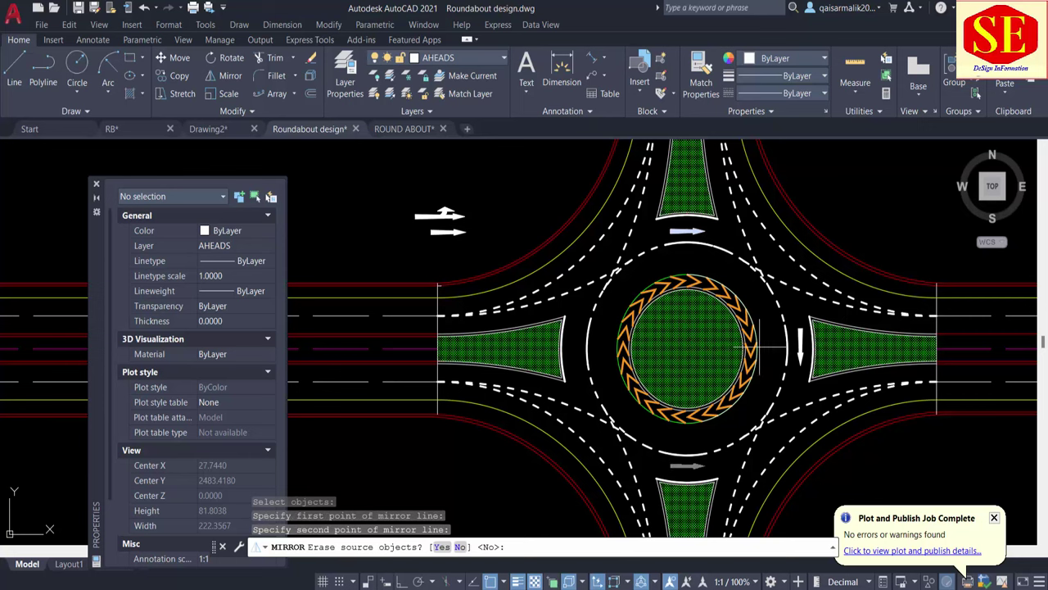
pyautogui.press('Return')
pyautogui.press('Escape')
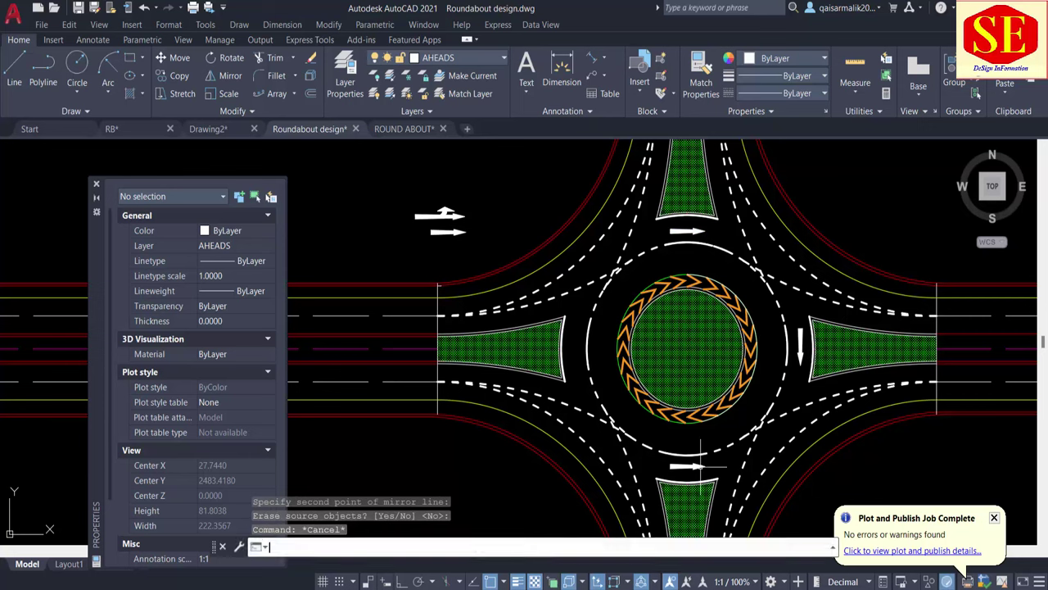
pyautogui.write('ro')
# Rotate the bottom ring arrow 180 degrees so it points left.
pyautogui.press('Return')
pyautogui.click(702, 466)
pyautogui.press('Return')
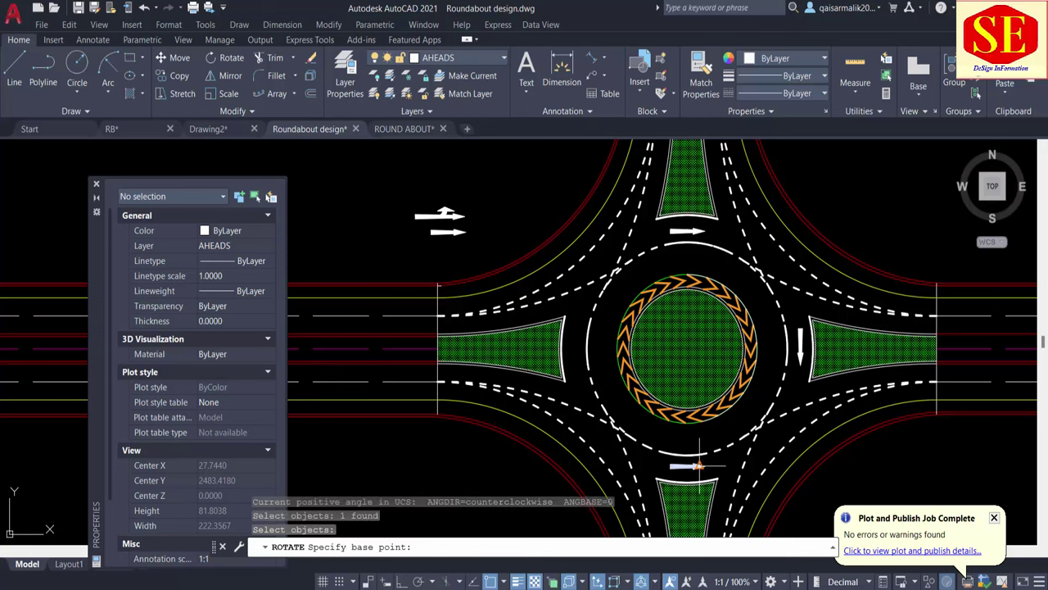
pyautogui.click(705, 465)
pyautogui.write('180')
pyautogui.press('Return')
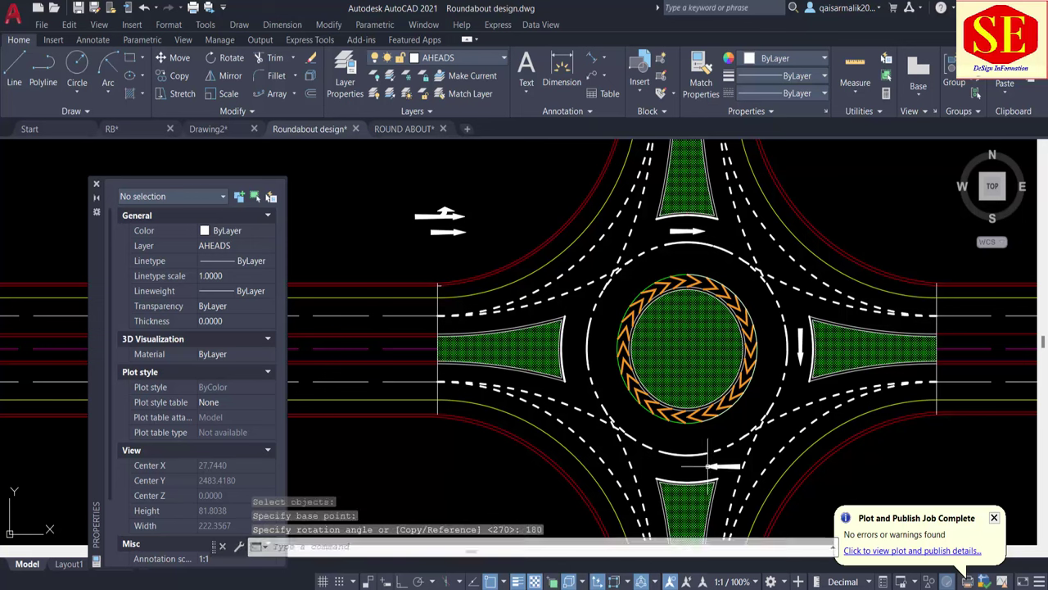
pyautogui.write('m')
# Shift the bottom arrow slightly left; a started copy is cancelled.
pyautogui.press('Return')
pyautogui.click(755, 431)
pyautogui.click(693, 496)
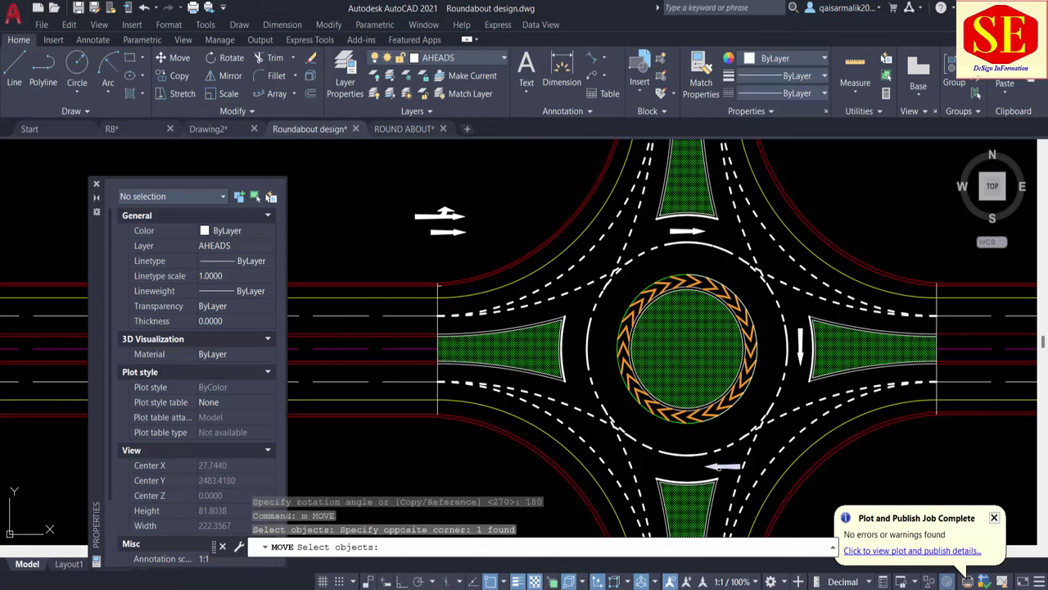
pyautogui.press('Return')
pyautogui.click(894, 477)
pyautogui.click(858, 481)
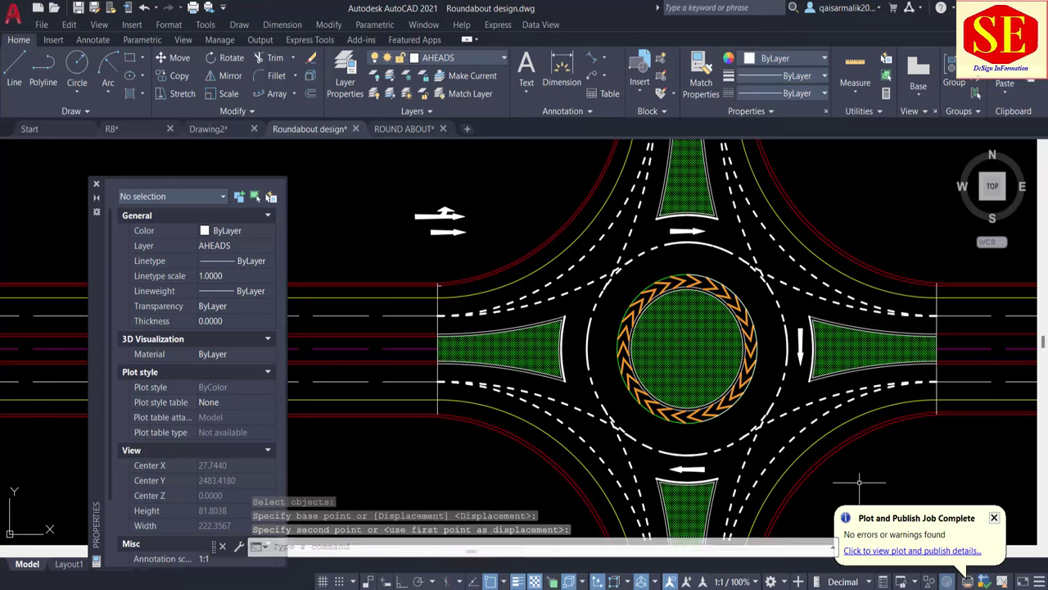
pyautogui.press('Escape')
pyautogui.write('co')
pyautogui.press('Return')
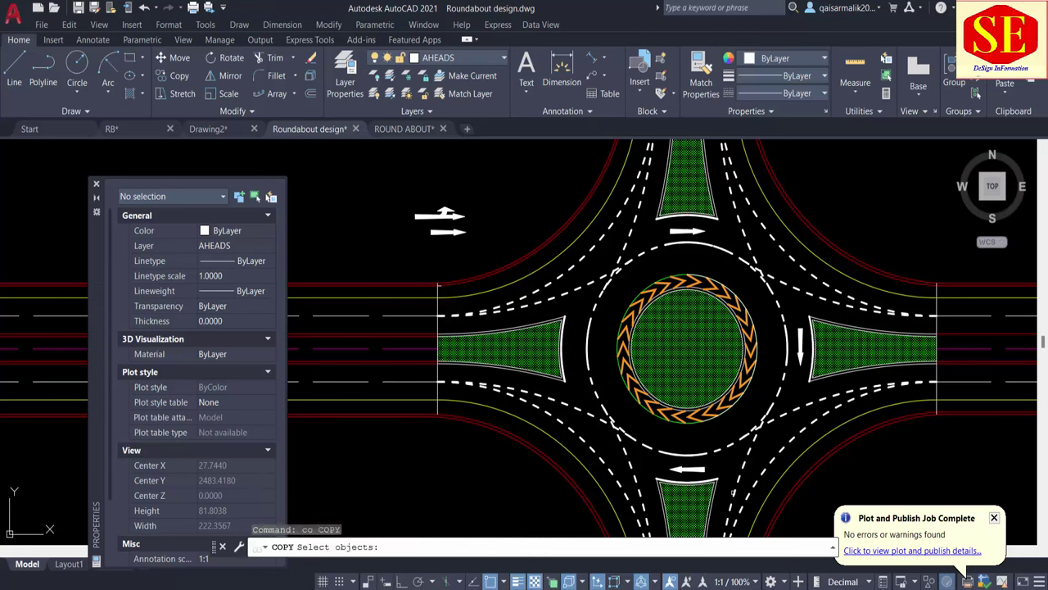
pyautogui.press('Escape')
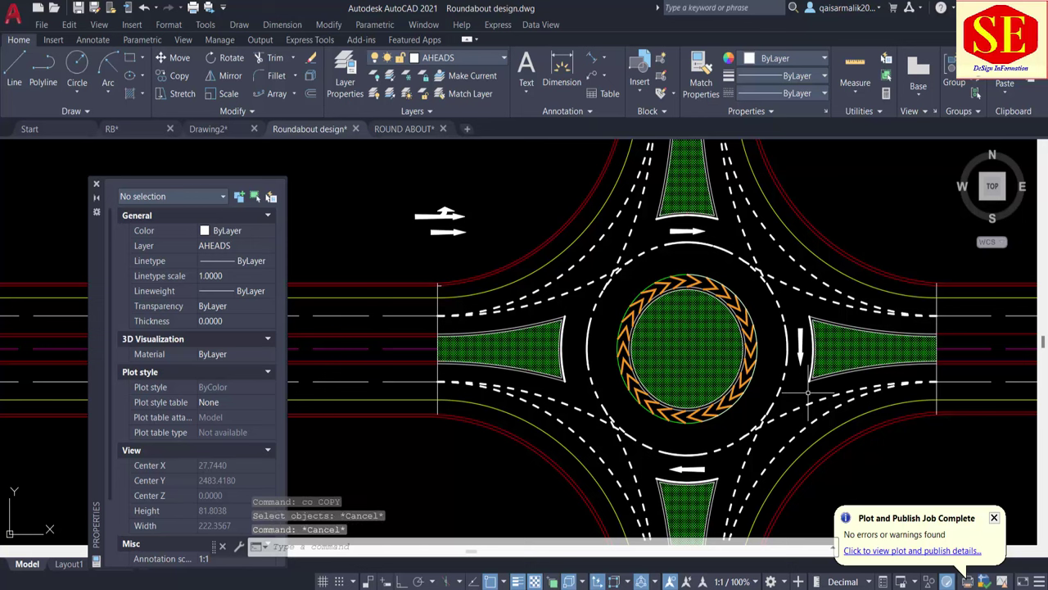
# Mirror the east downward arrow across a vertical line through the centre, keeping the original.
pyautogui.write('mi')
pyautogui.press('Return')
pyautogui.click(794, 364)
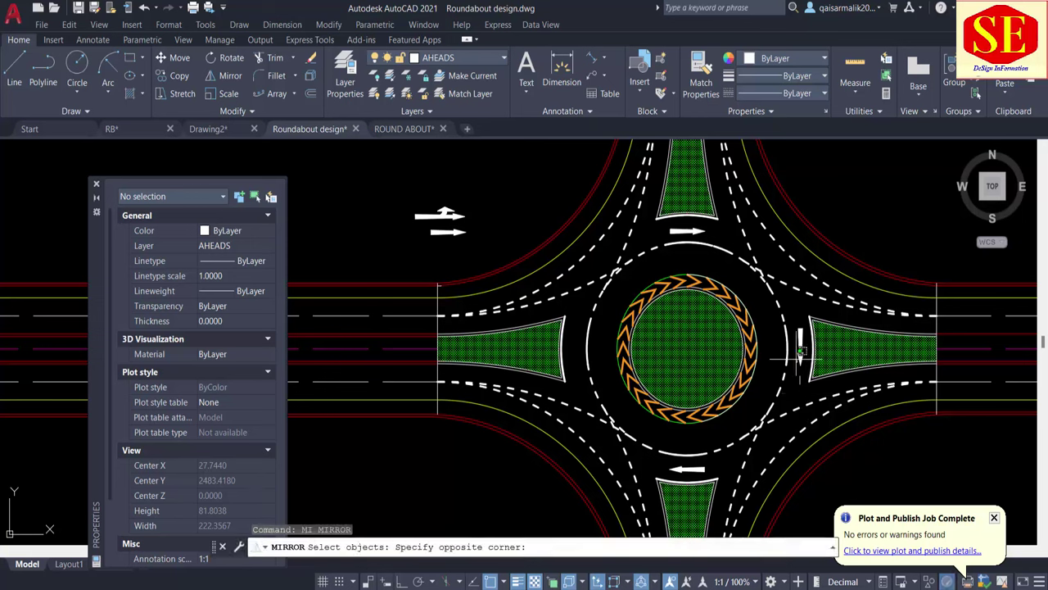
pyautogui.click(798, 353)
pyautogui.click(796, 345)
pyautogui.press('Return')
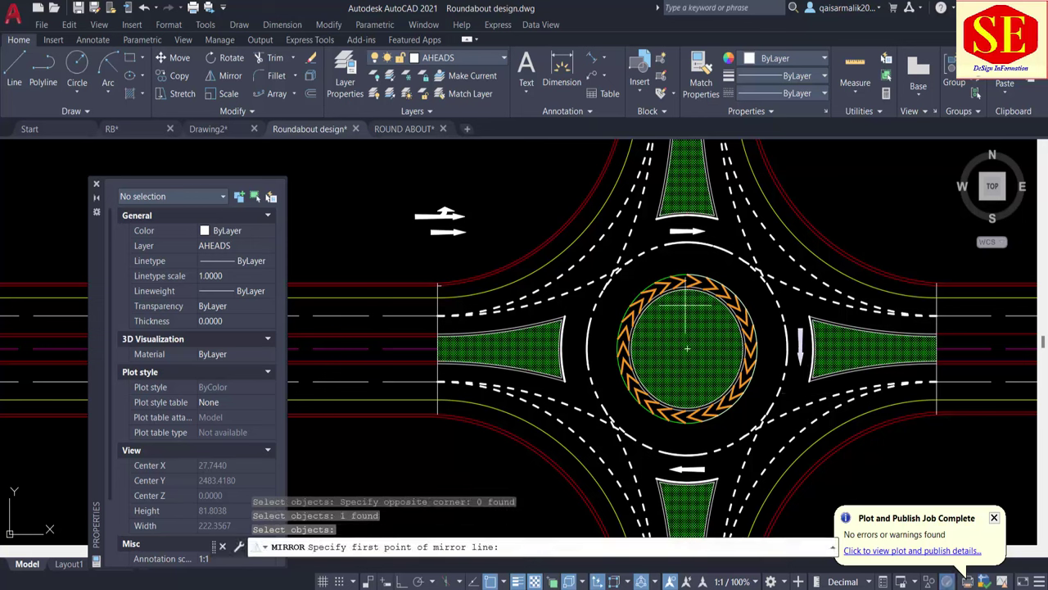
pyautogui.click(687, 348)
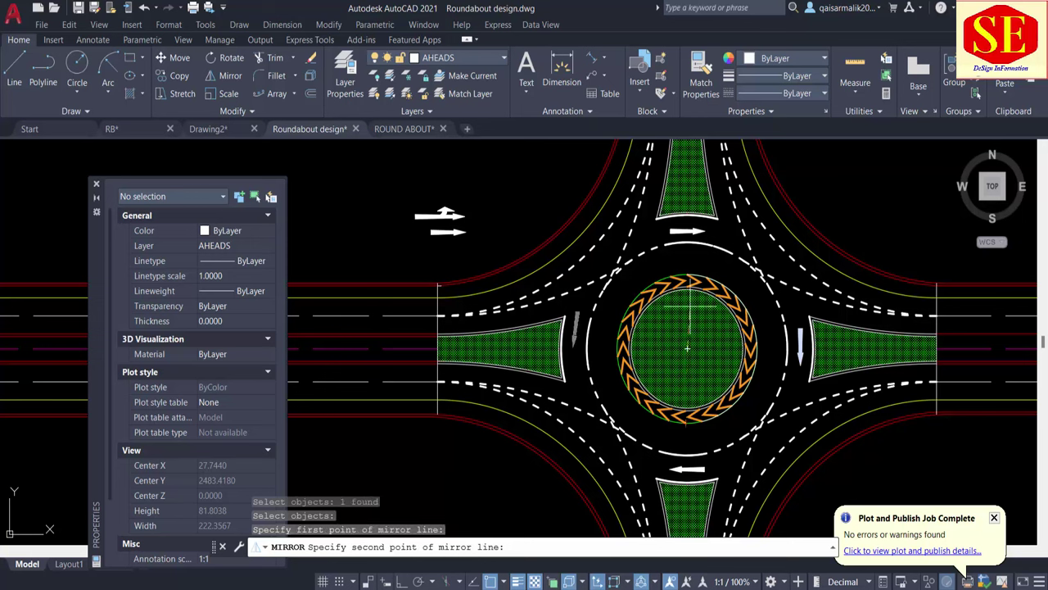
pyautogui.click(687, 420)
pyautogui.rightClick(687, 420)
pyautogui.click(709, 435)
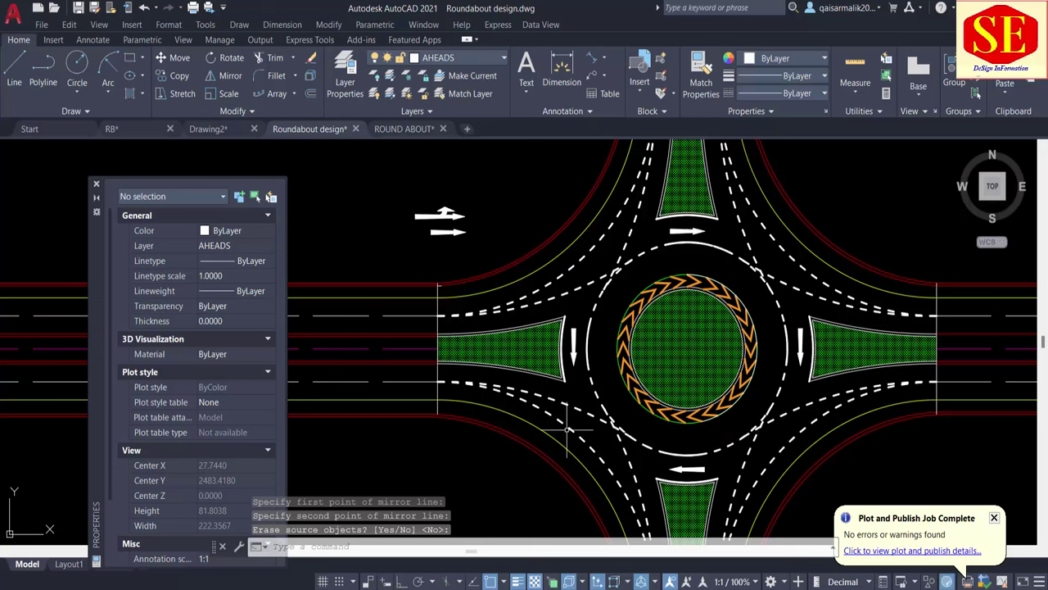
# Rotate the west ring arrow 180 degrees so it points upward.
pyautogui.write('zro')
pyautogui.press('Return')
pyautogui.click(574, 354)
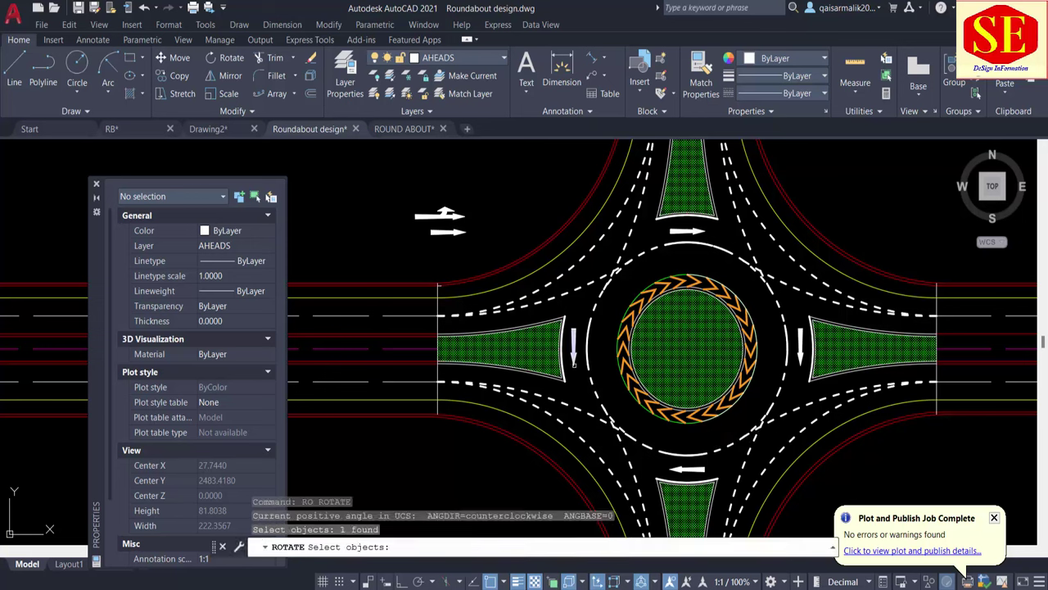
pyautogui.press('Return')
pyautogui.click(574, 364)
pyautogui.write('180')
pyautogui.press('Return')
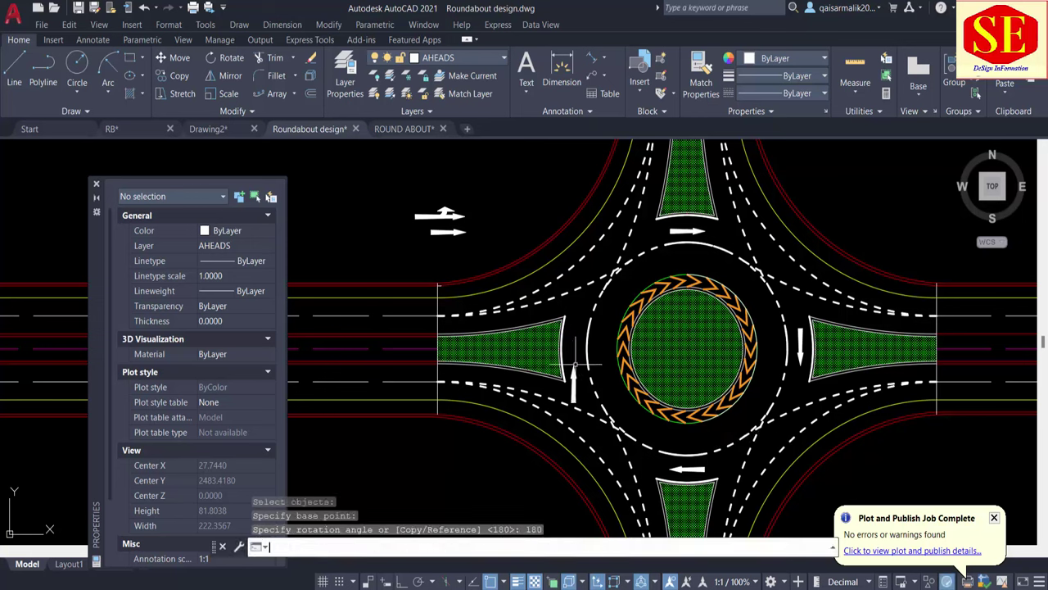
# Abandon a move of the west arrow and pan the view down slightly.
pyautogui.write('m')
pyautogui.press('Return')
pyautogui.click(574, 370)
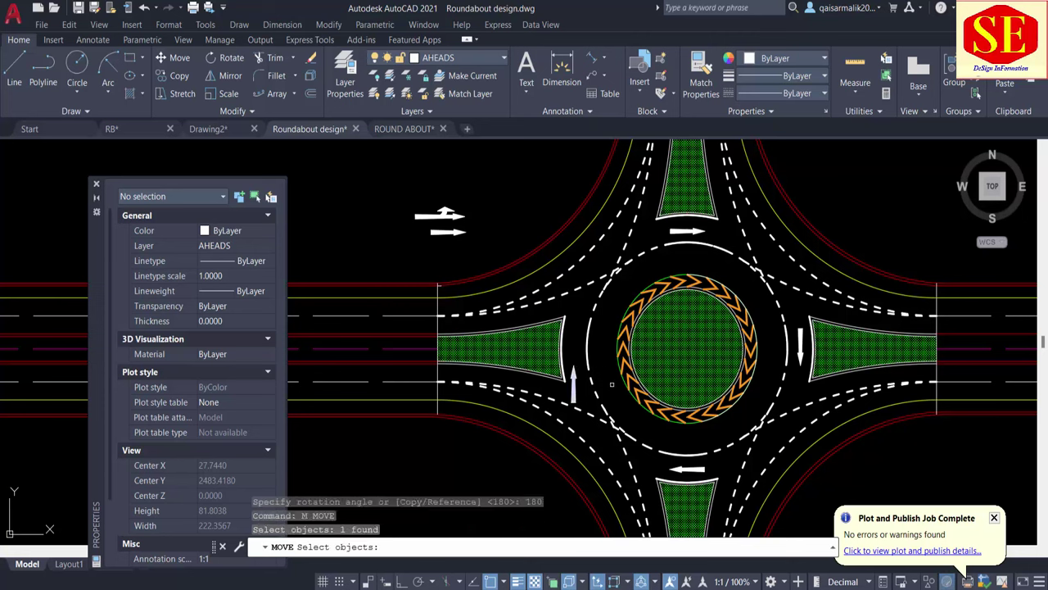
pyautogui.press('Return')
pyautogui.click(612, 383)
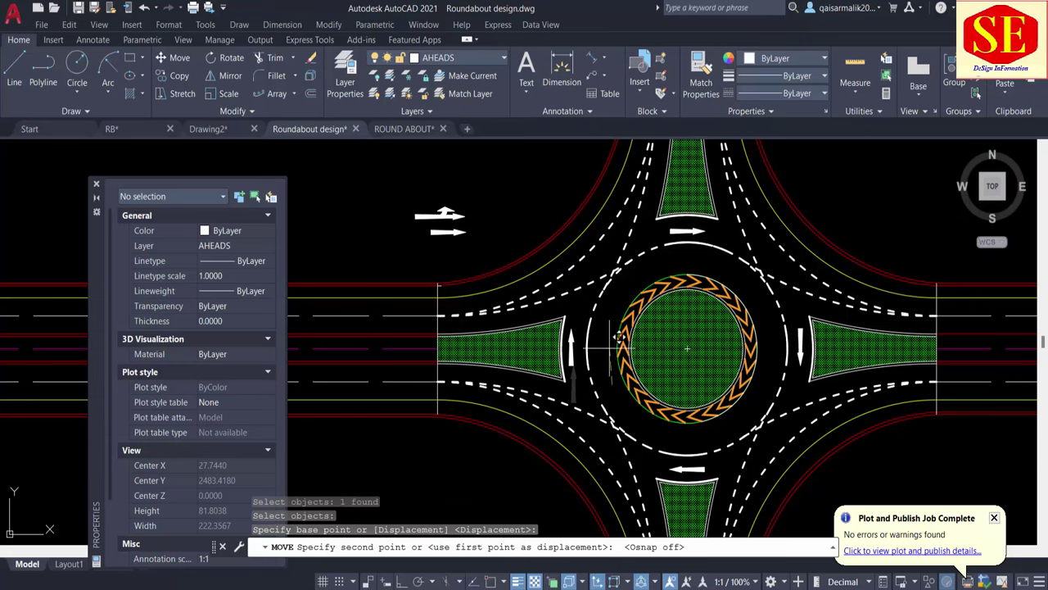
pyautogui.press('Escape')
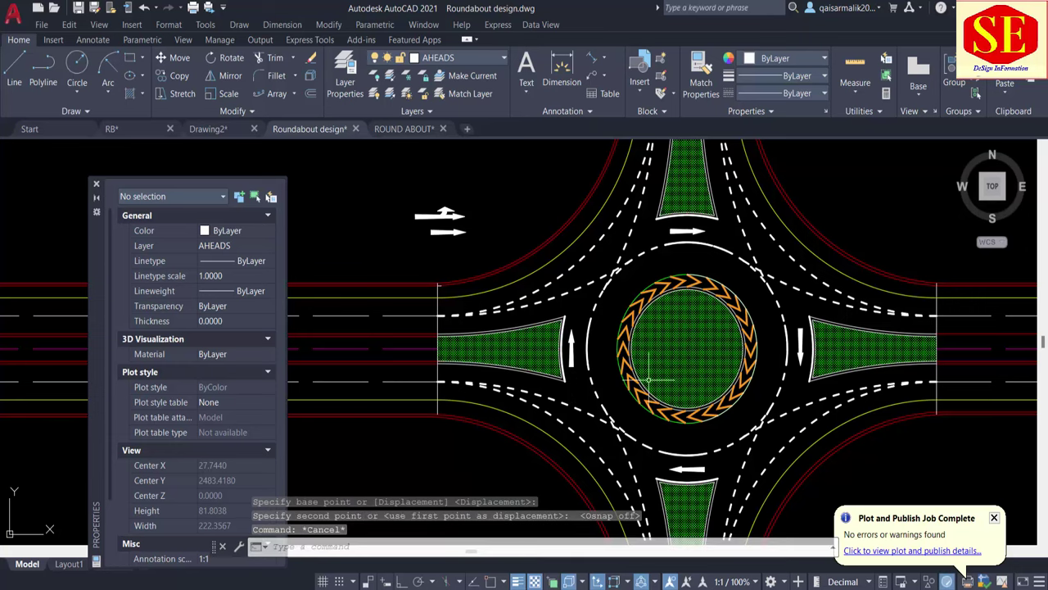
pyautogui.moveTo(634, 359); pyautogui.dragTo(634, 407, button='middle')
pyautogui.press('Escape')
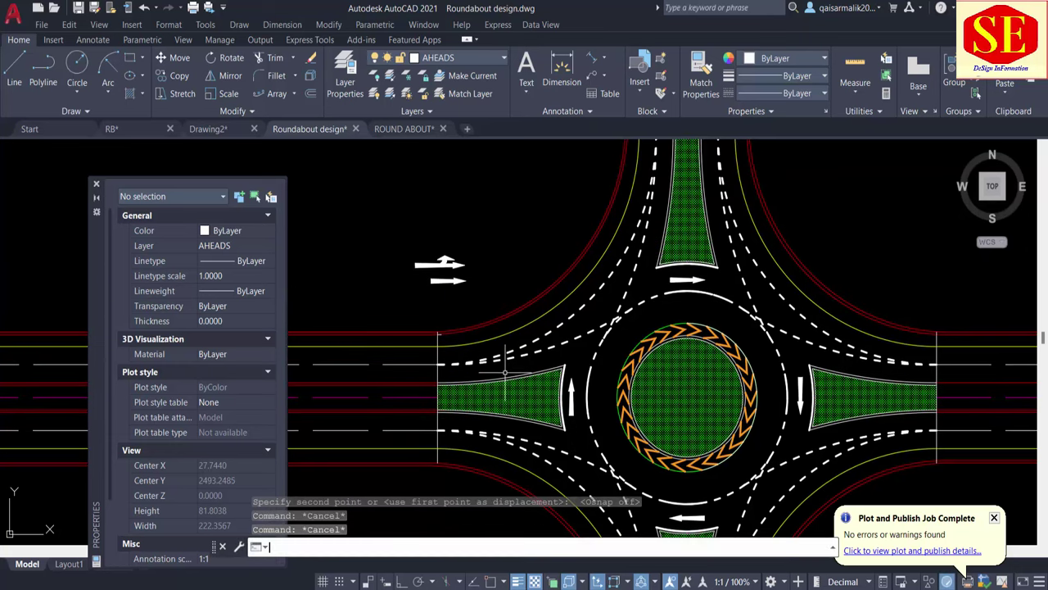
# Copy the top-left arrow markings into the ring's top lane.
pyautogui.write('co')
pyautogui.press('Return')
pyautogui.click(475, 239)
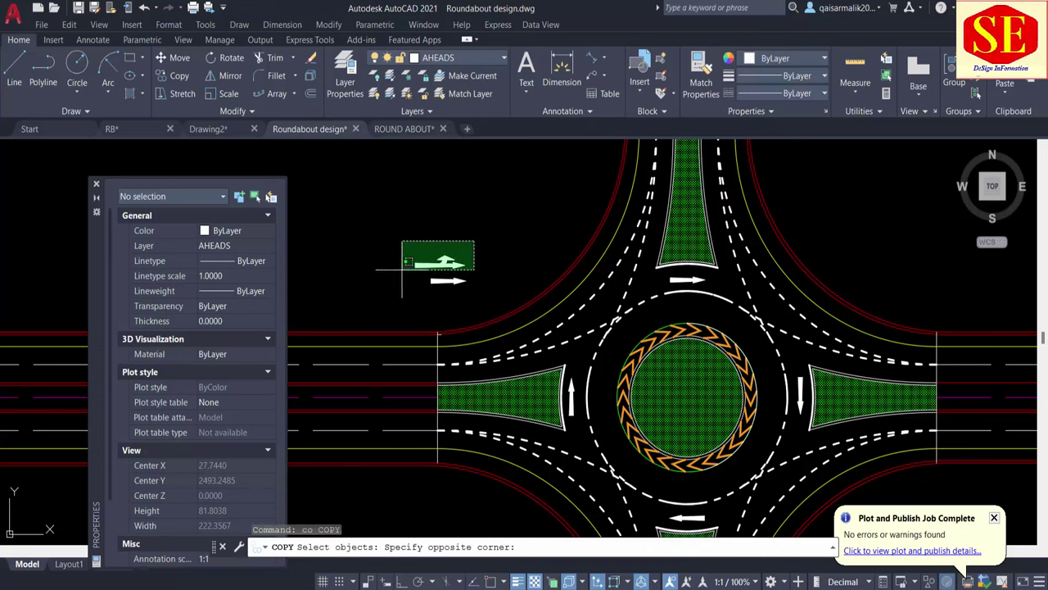
pyautogui.click(376, 301)
pyautogui.press('Return')
pyautogui.click(386, 275)
pyautogui.click(637, 315)
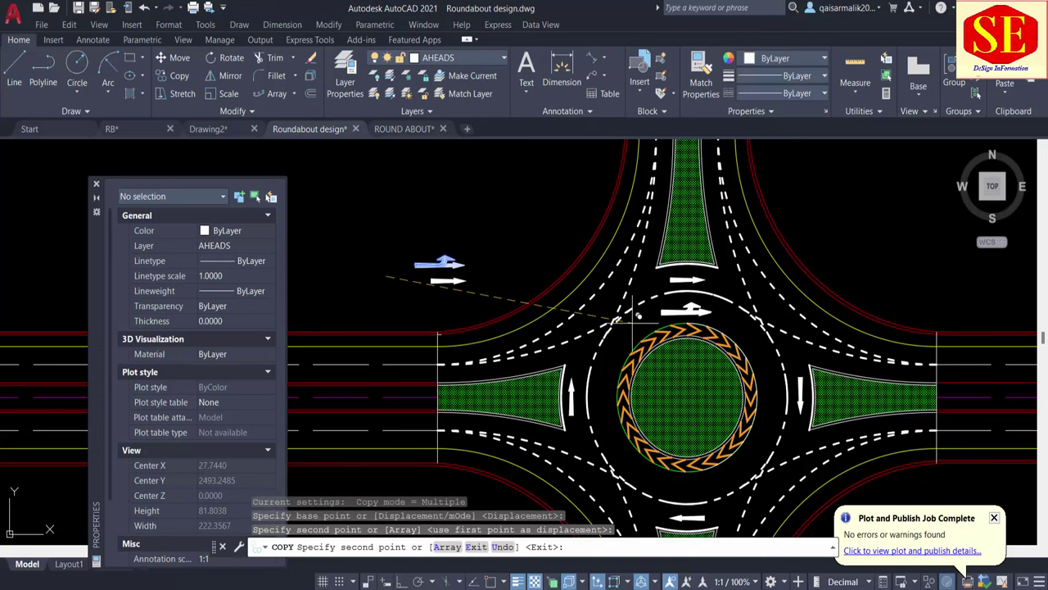
pyautogui.press('Escape')
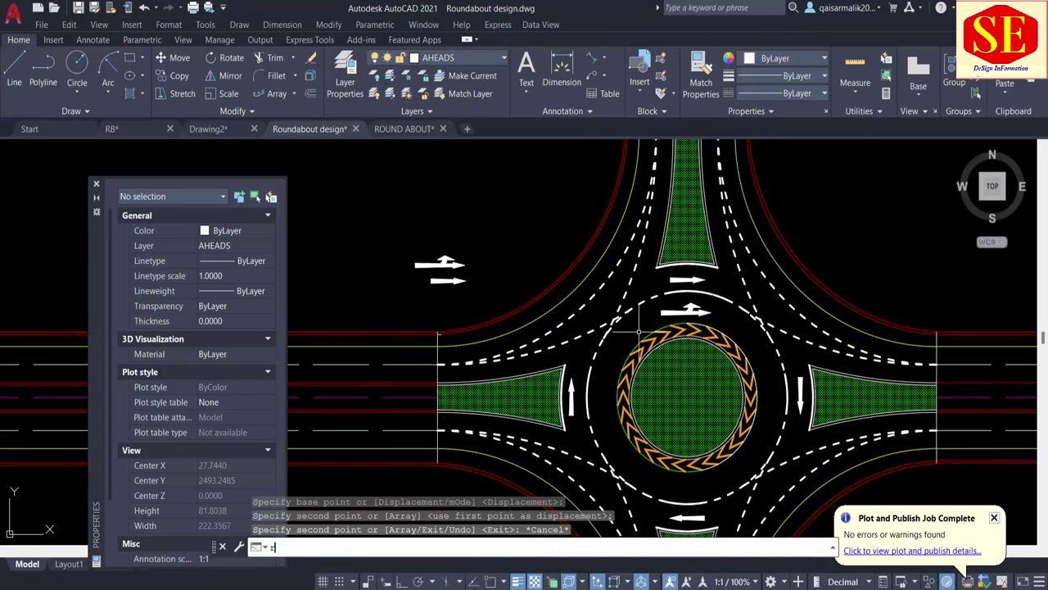
pyautogui.press('Escape')
pyautogui.press('Escape')
# Try a horizontal mirror of the copied arrow, then abandon it and erase the unwanted copy.
pyautogui.write('mi')
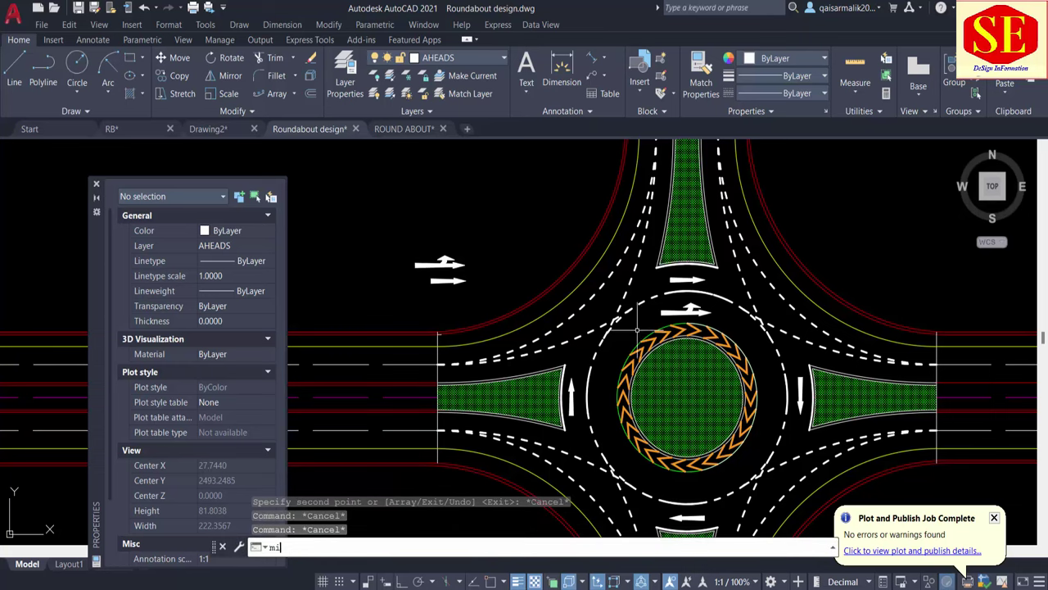
pyautogui.press('Return')
pyautogui.click(737, 296)
pyautogui.click(658, 320)
pyautogui.press('Return')
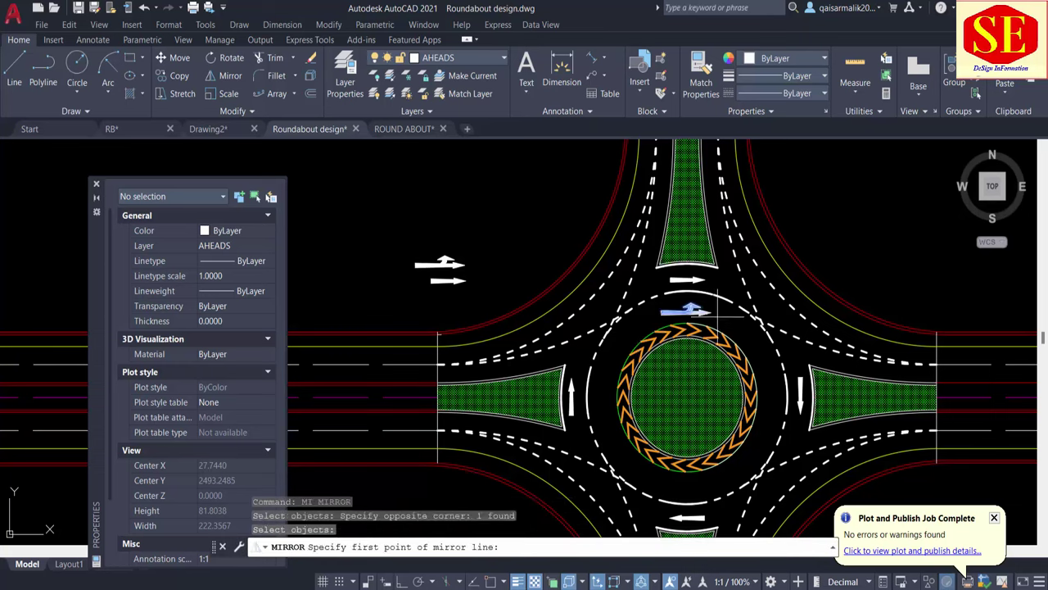
pyautogui.click(711, 309)
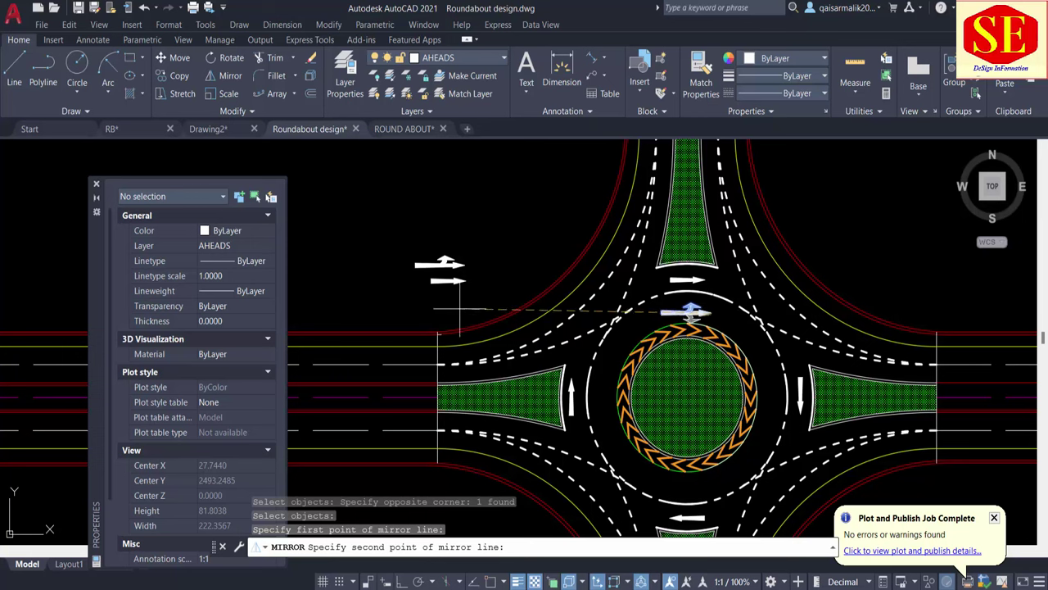
pyautogui.press('F8')
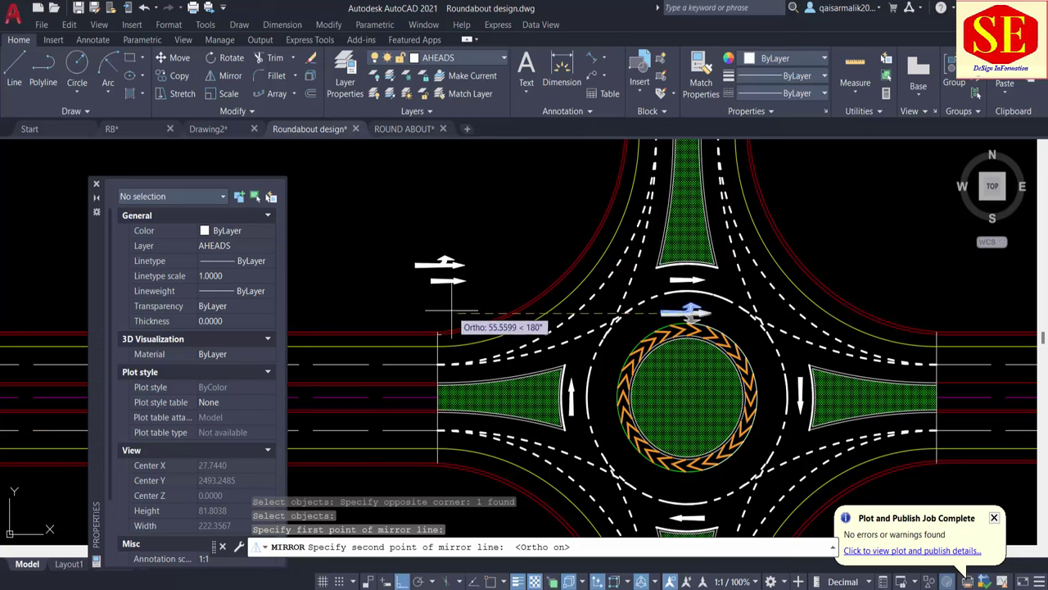
pyautogui.click(451, 311)
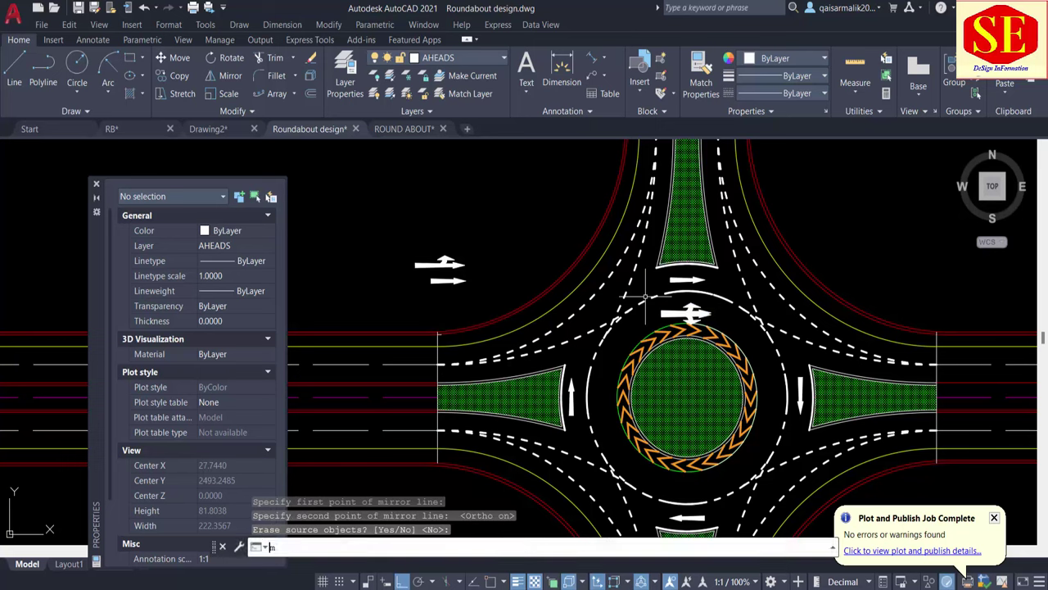
pyautogui.press('Escape')
pyautogui.write('e')
pyautogui.press('Return')
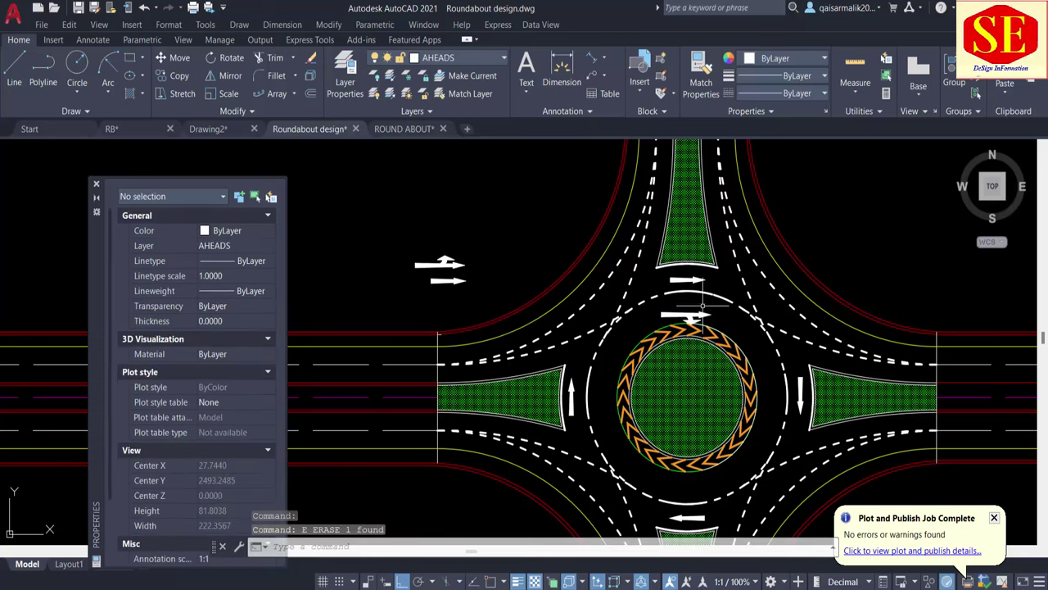
# Begin moving the arrow above the ring, then cancel the move.
pyautogui.write('m')
pyautogui.press('Return')
pyautogui.click(696, 311)
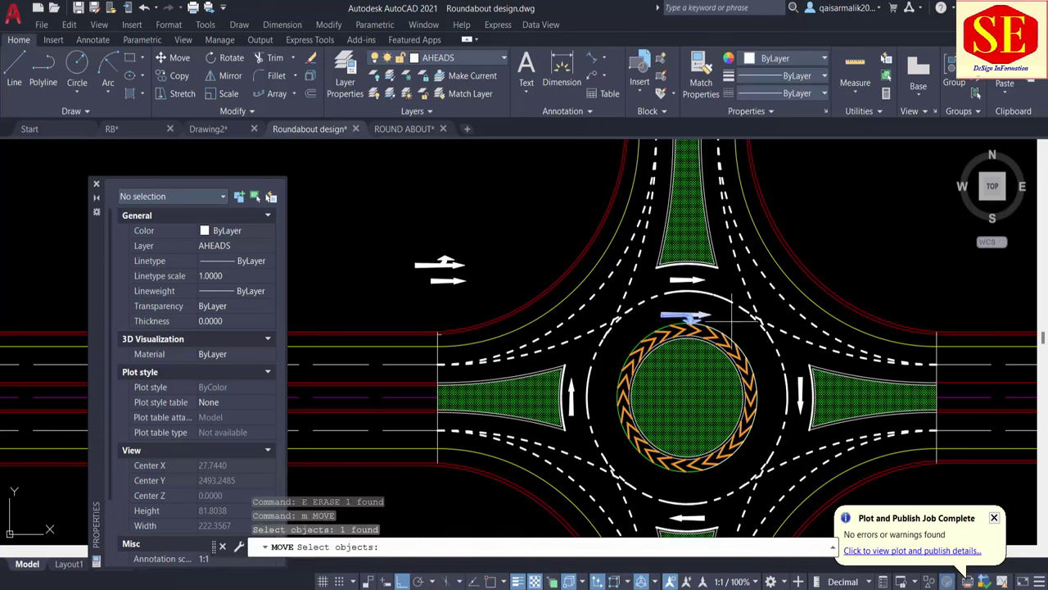
pyautogui.press('Return')
pyautogui.click(704, 311)
pyautogui.press('Escape')
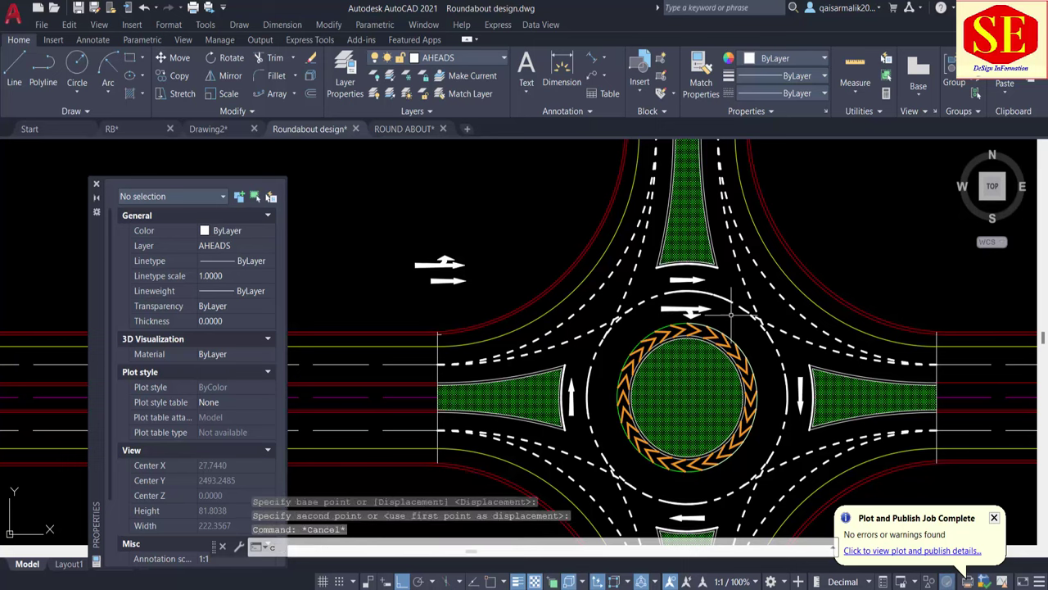
# Make a copy of the arrow above the ring.
pyautogui.write('co')
pyautogui.press('Return')
pyautogui.click(482, 254)
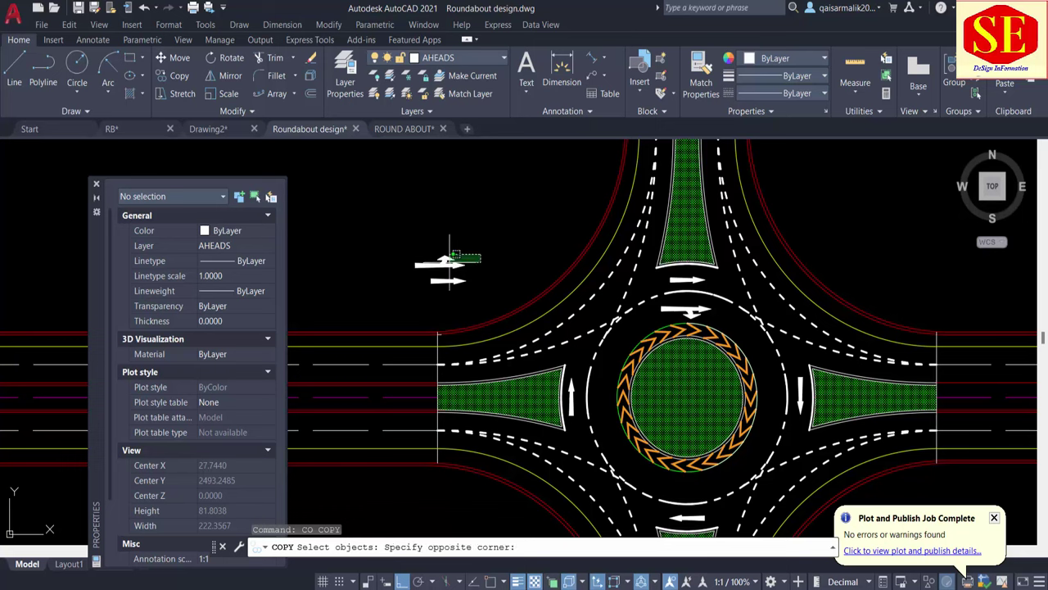
pyautogui.press('Escape')
pyautogui.click(714, 307)
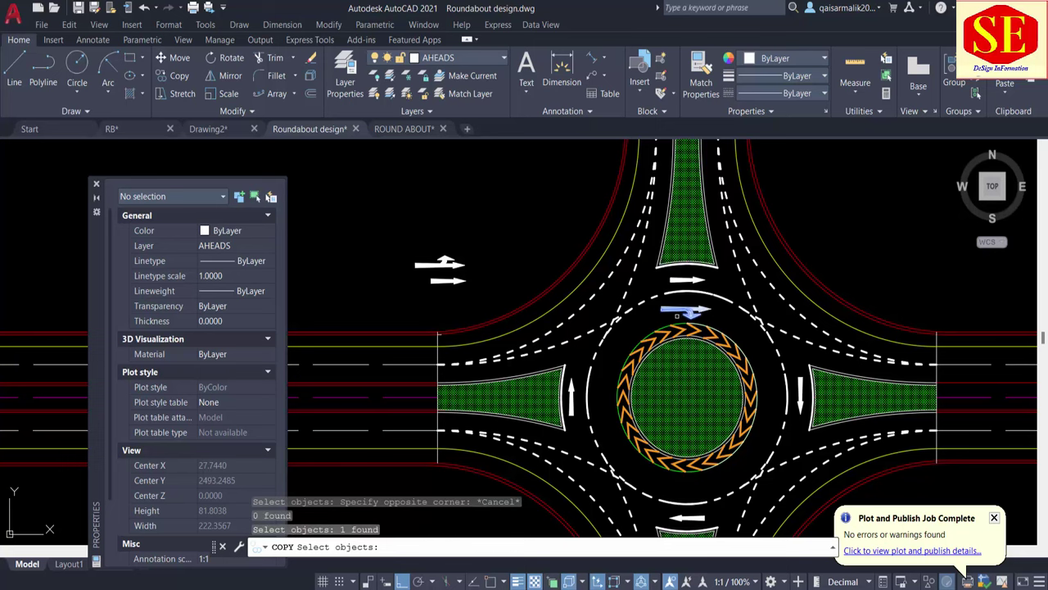
pyautogui.press('Return')
pyautogui.click(677, 315)
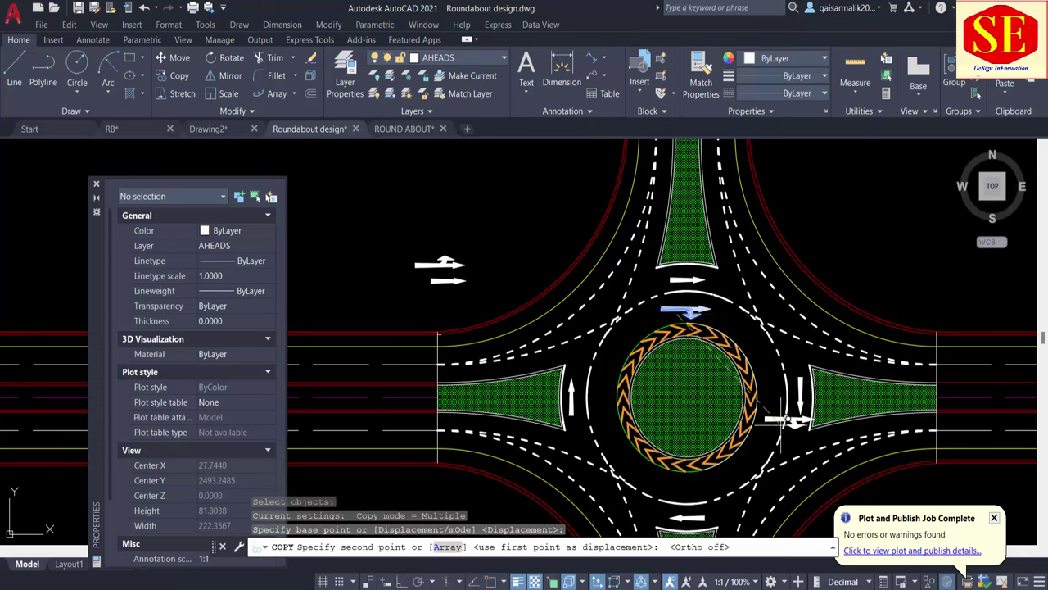
pyautogui.press('Escape')
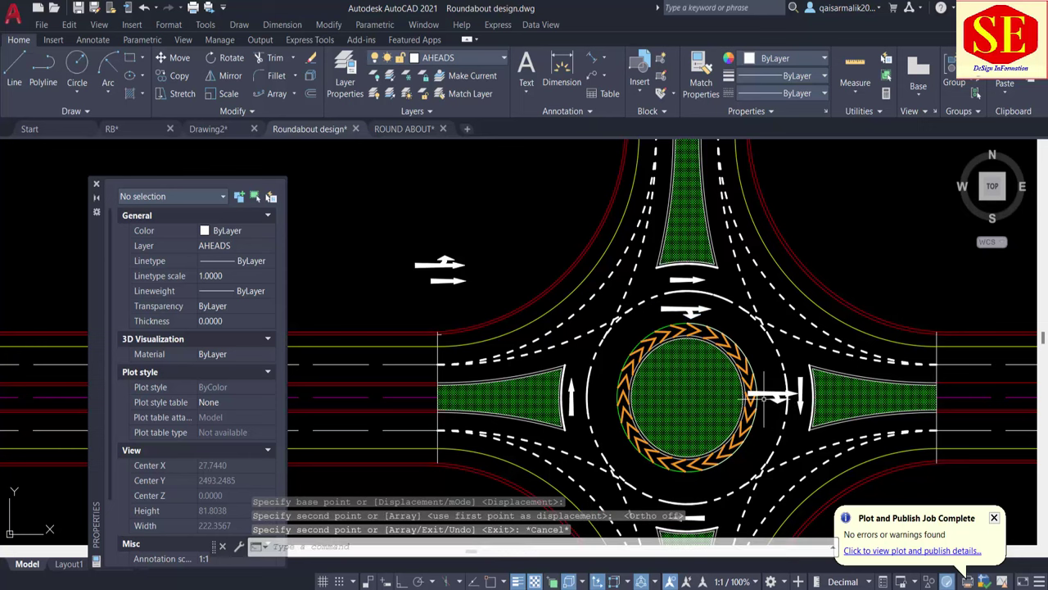
# Rotate the new arrow to stand vertically and move it into the ring's right lane.
pyautogui.write('ro')
pyautogui.press('Return')
pyautogui.click(778, 398)
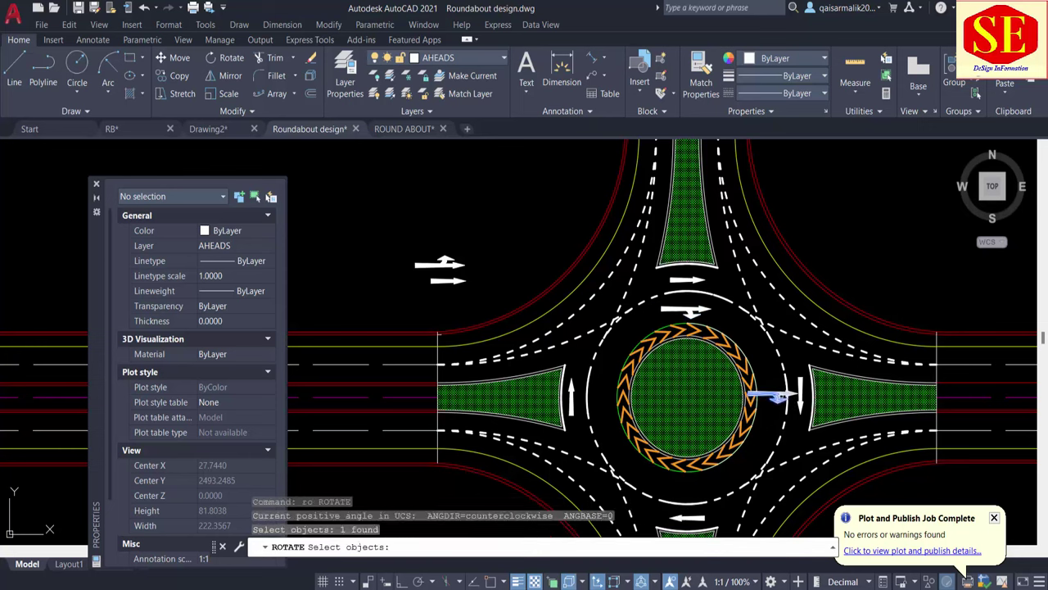
pyautogui.press('Return')
pyautogui.click(784, 397)
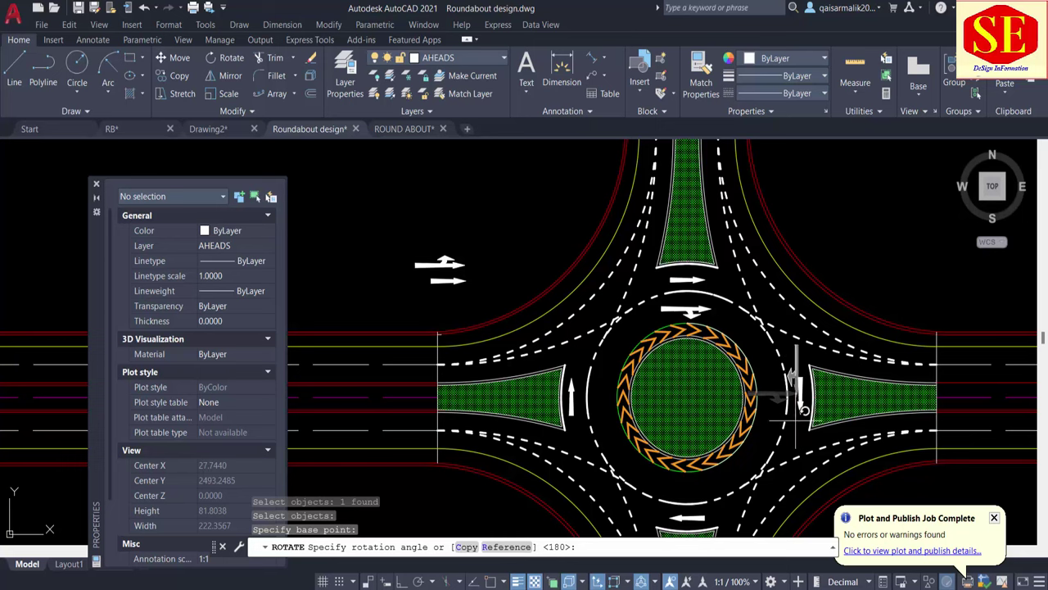
pyautogui.click(794, 417)
pyautogui.write('m')
pyautogui.press('Return')
pyautogui.click(799, 358)
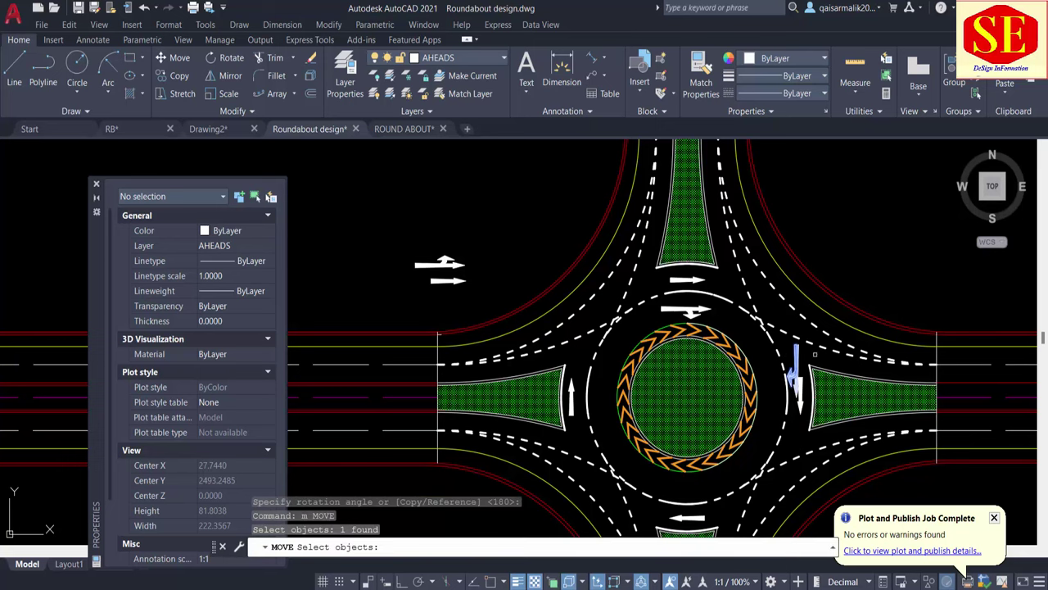
pyautogui.press('Return')
pyautogui.click(816, 353)
pyautogui.click(799, 365)
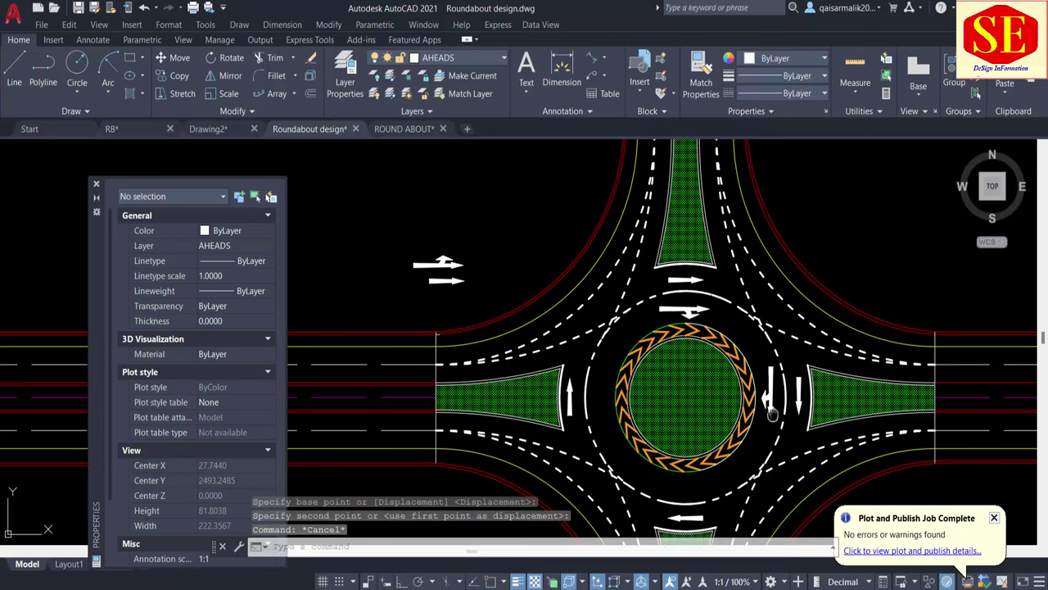
pyautogui.moveTo(787, 385); pyautogui.dragTo(783, 367, button='middle')
# Copy the right-lane arrow down to the ring's bottom lane.
pyautogui.write('co')
pyautogui.press('Return')
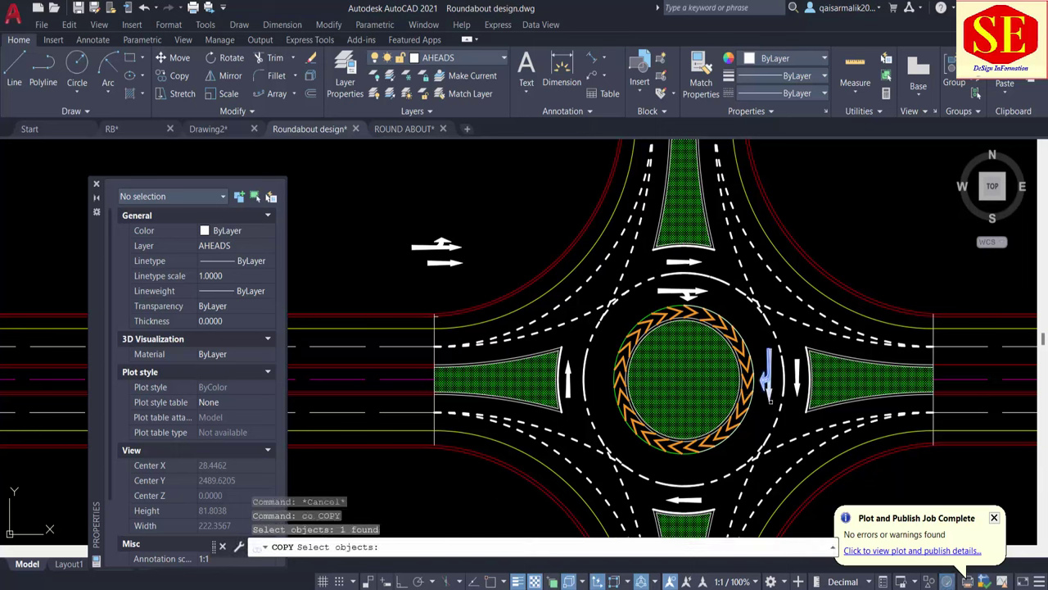
pyautogui.click(769, 393)
pyautogui.press('Return')
pyautogui.click(770, 402)
pyautogui.click(690, 477)
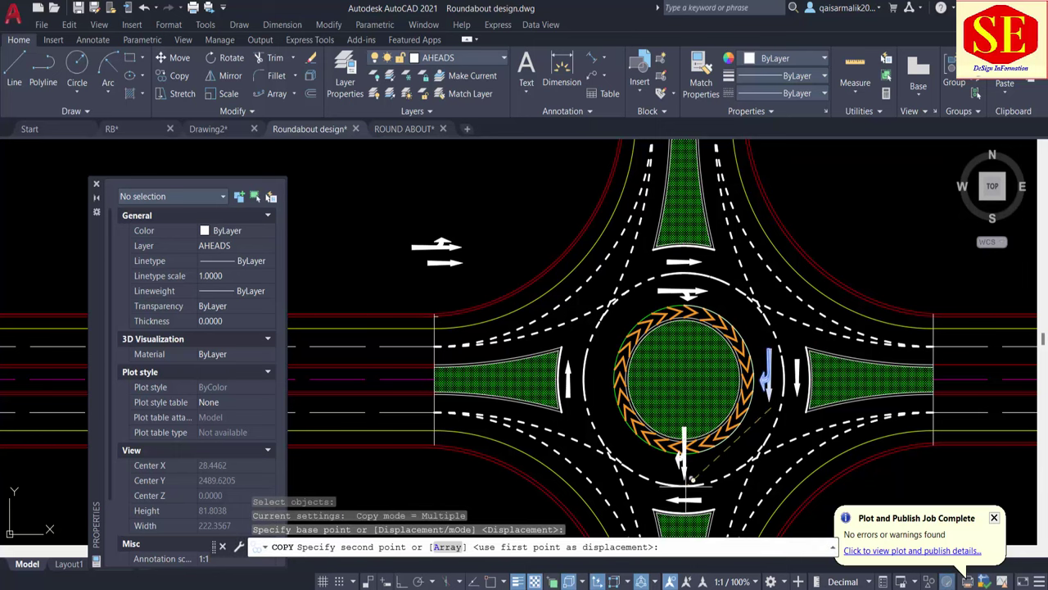
pyautogui.press('Escape')
# Rotate the bottom arrow to lie horizontally and position it in the ring's bottom lane.
pyautogui.write('ro')
pyautogui.press('Return')
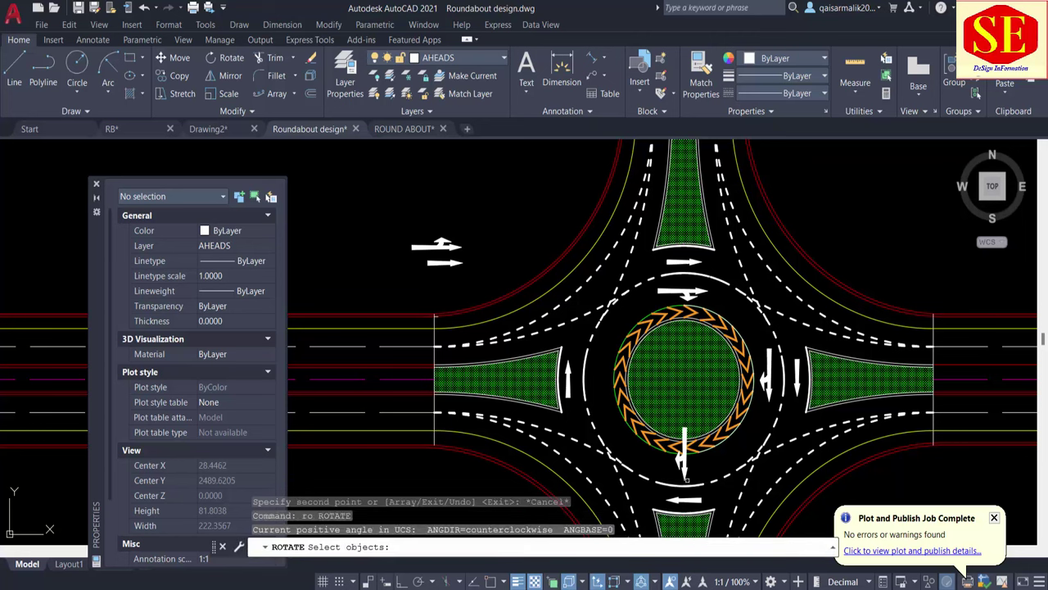
pyautogui.click(688, 480)
pyautogui.press('Return')
pyautogui.click(684, 469)
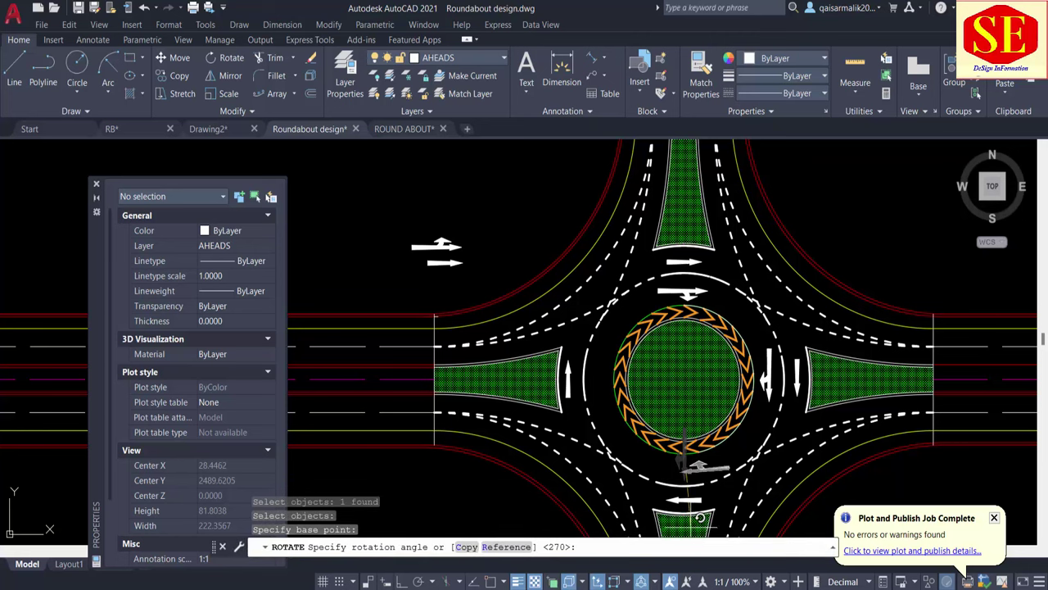
pyautogui.click(700, 518)
pyautogui.write('m')
pyautogui.press('Return')
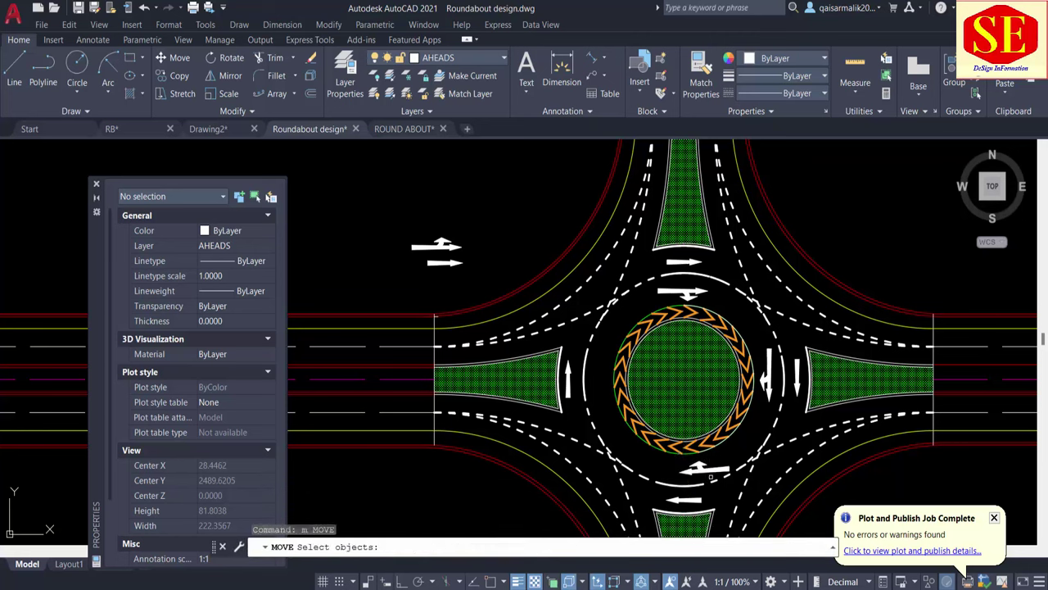
pyautogui.click(710, 476)
pyautogui.press('Return')
pyautogui.click(720, 442)
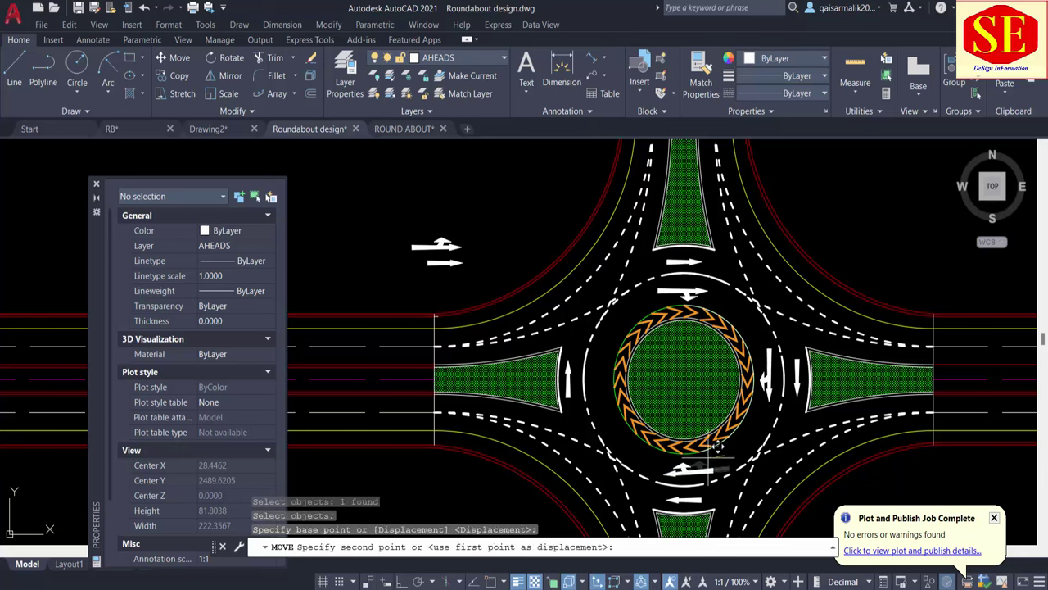
pyautogui.click(713, 463)
# Start copying the lower arrow, then cancel the copy.
pyautogui.write('co')
pyautogui.press('Return')
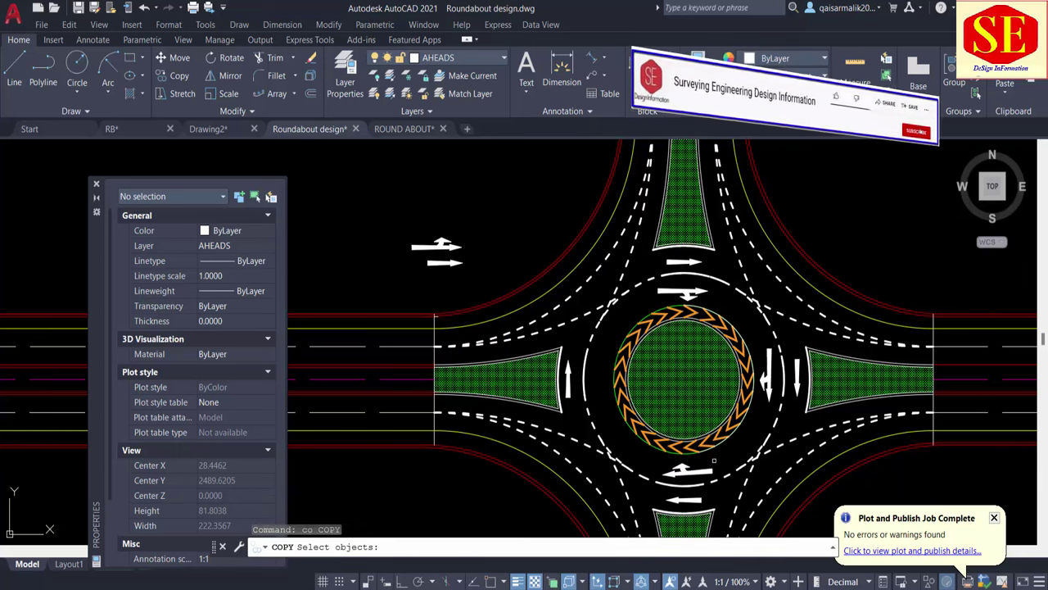
pyautogui.click(694, 470)
pyautogui.press('Return')
pyautogui.click(692, 470)
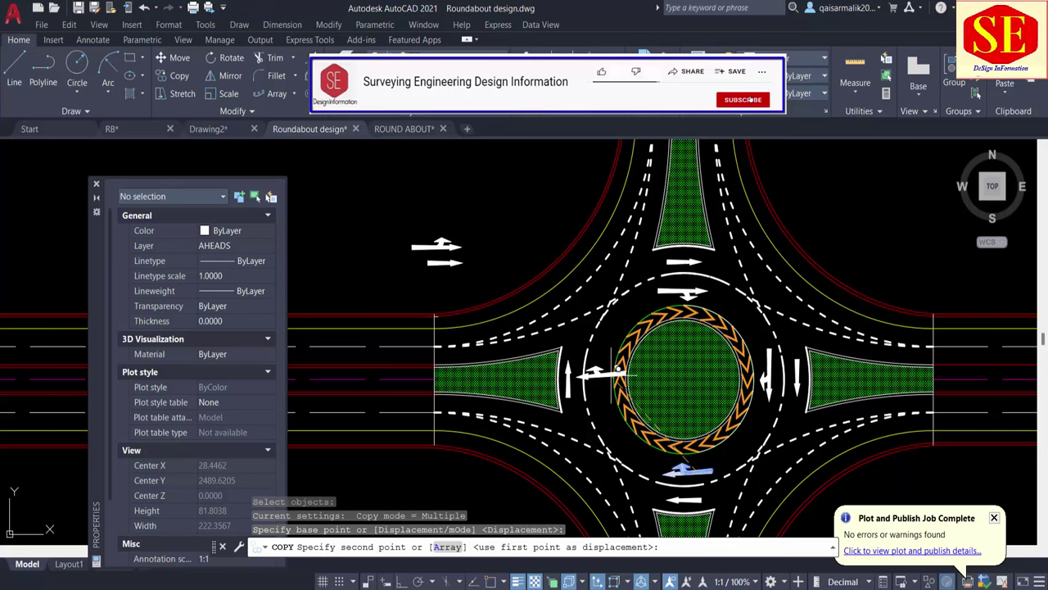
pyautogui.press('Escape')
pyautogui.write('RO')
# Rotate an arrow upright and move it beside the west island.
pyautogui.press('Return')
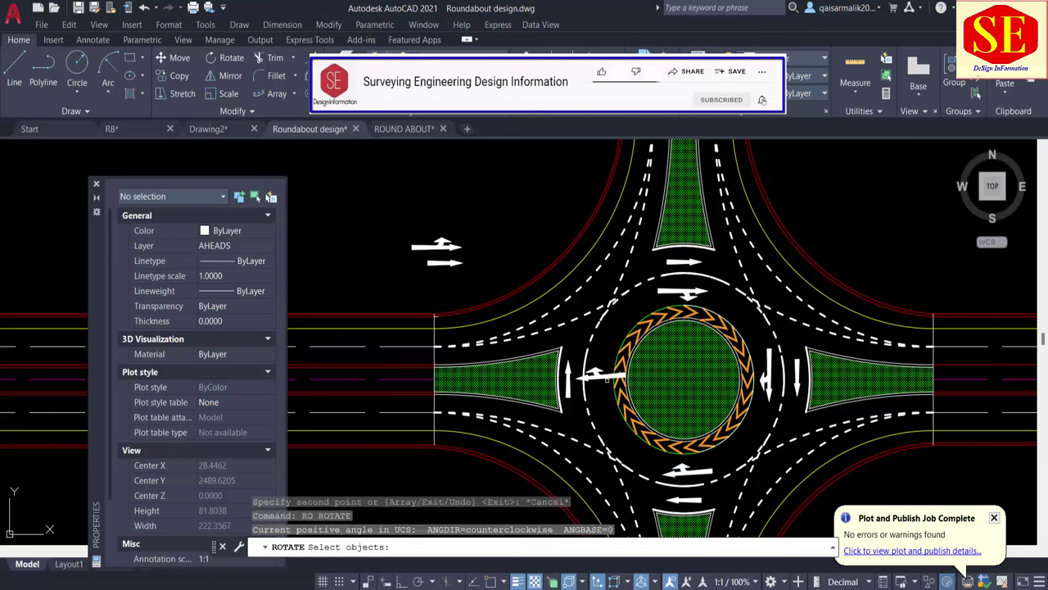
pyautogui.click(608, 378)
pyautogui.press('Return')
pyautogui.click(622, 416)
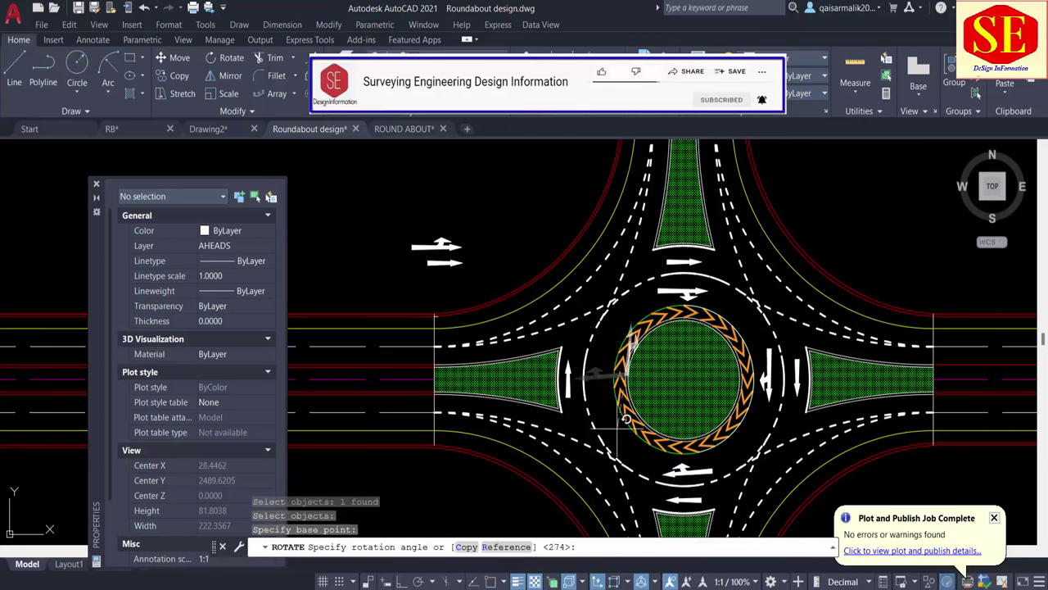
pyautogui.click(613, 425)
pyautogui.write('m')
pyautogui.press('Return')
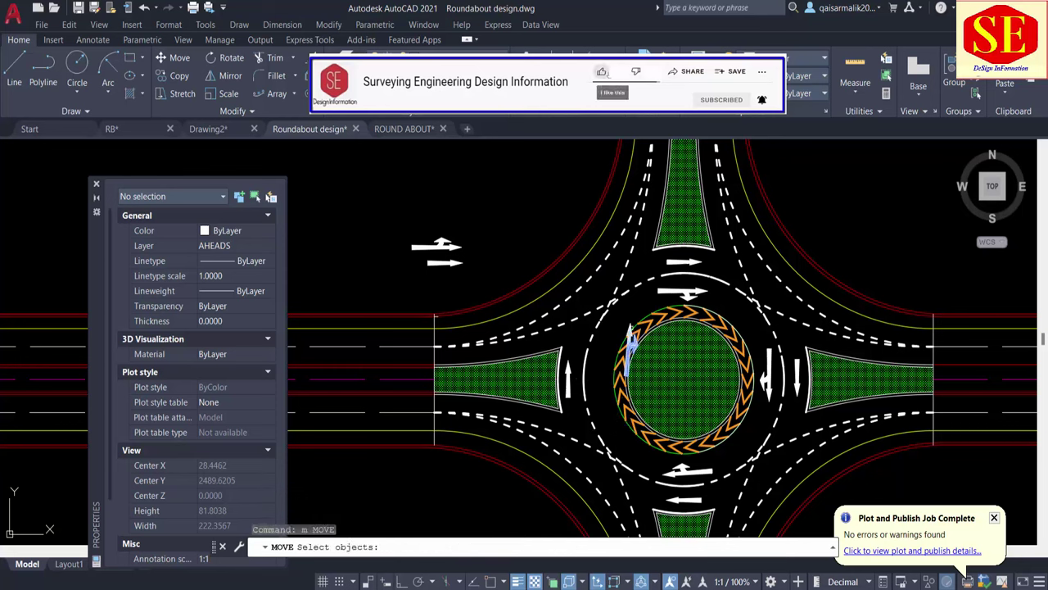
pyautogui.click(629, 340)
pyautogui.press('Return')
pyautogui.click(902, 264)
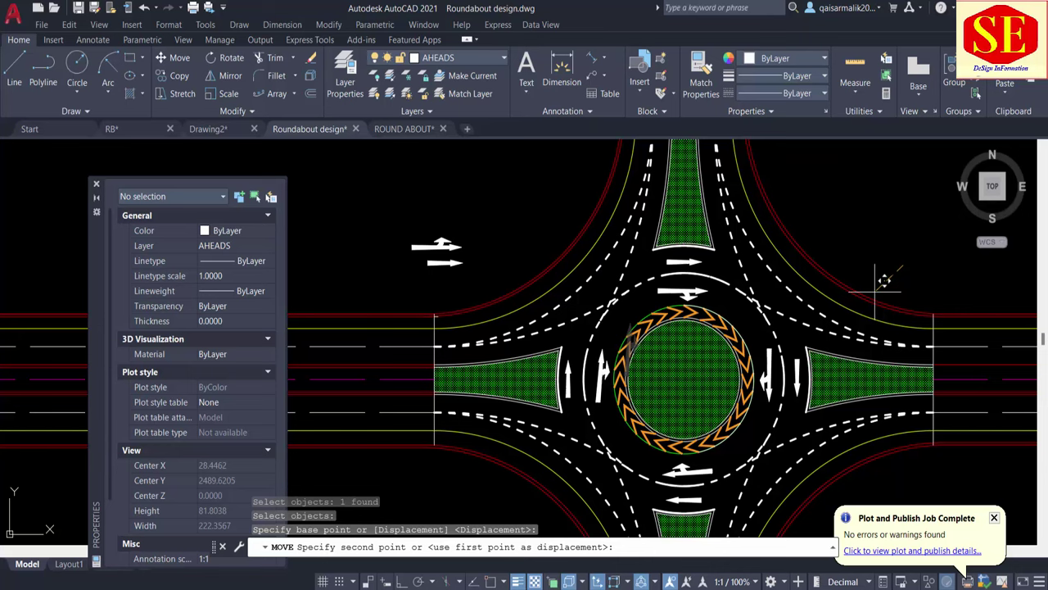
pyautogui.click(876, 282)
# Window-select the two spare arrows left of the junction and erase them.
pyautogui.scroll(-2, 747, 305)
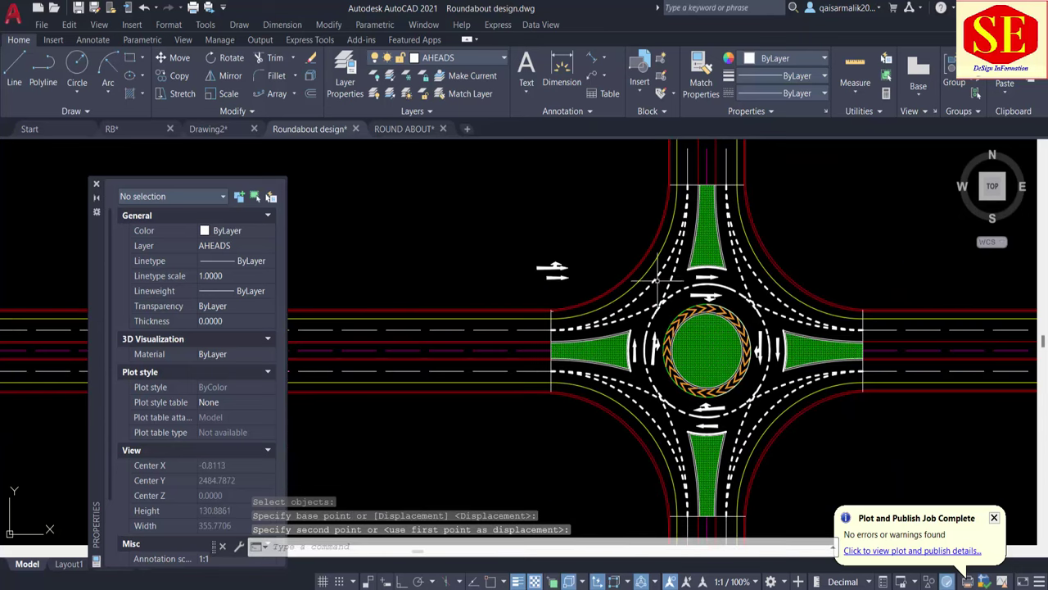
pyautogui.moveTo(618, 293); pyautogui.dragTo(597, 369, button='middle')
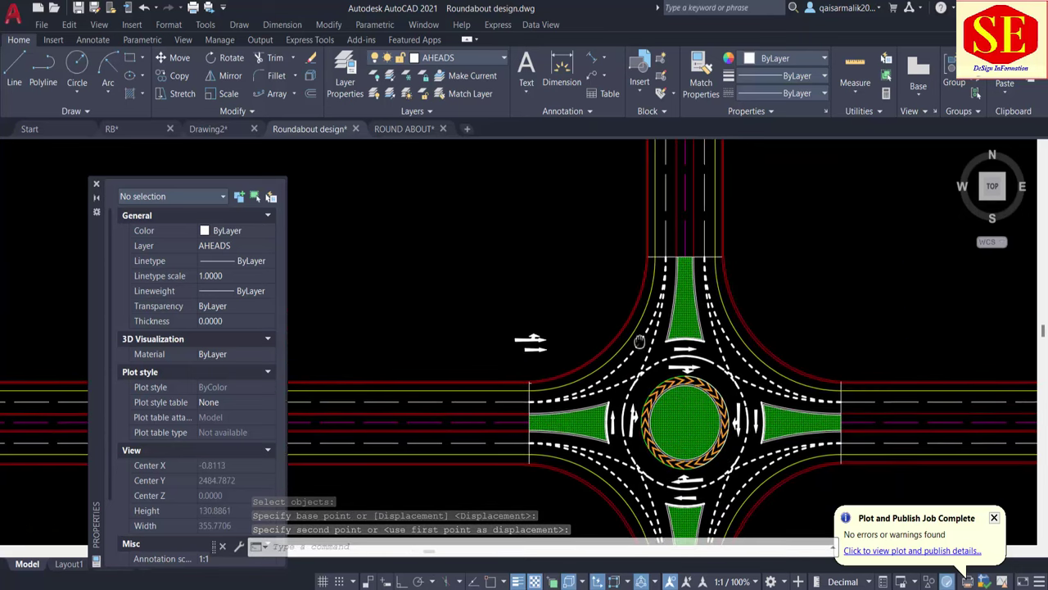
pyautogui.click(560, 328)
pyautogui.click(515, 363)
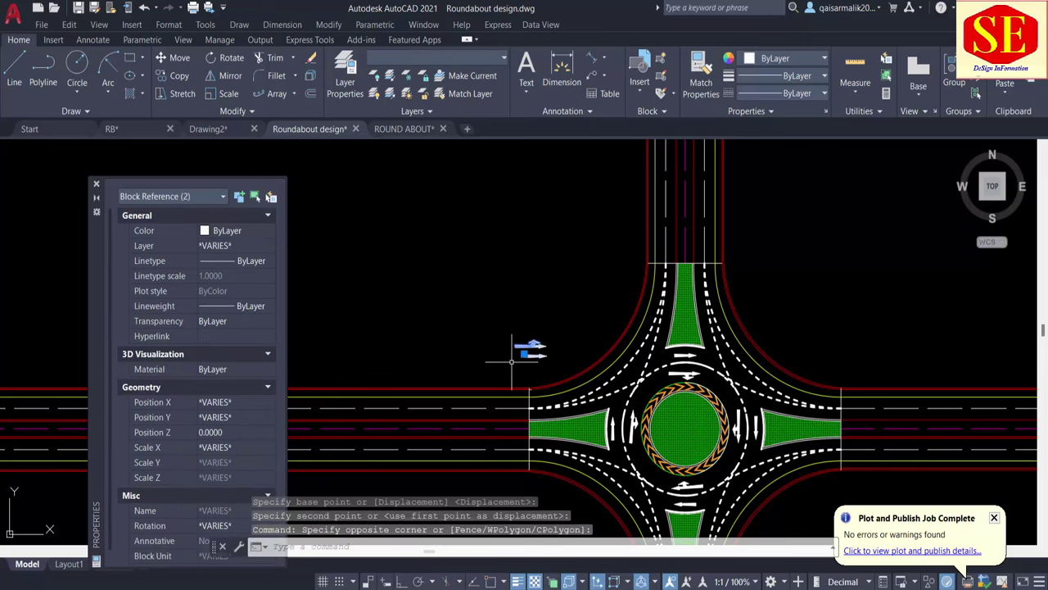
pyautogui.write('e')
pyautogui.press('Return')
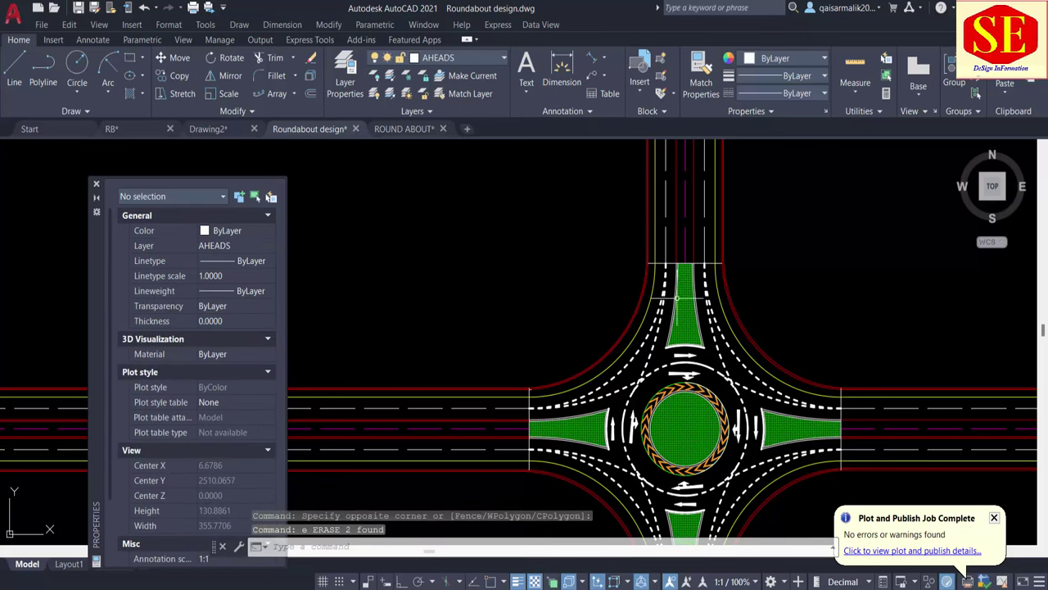
# Copy the horizontal line across the north arm further down the arm.
pyautogui.scroll(1, 663, 303)
pyautogui.press('Escape')
pyautogui.scroll(1, 545, 289)
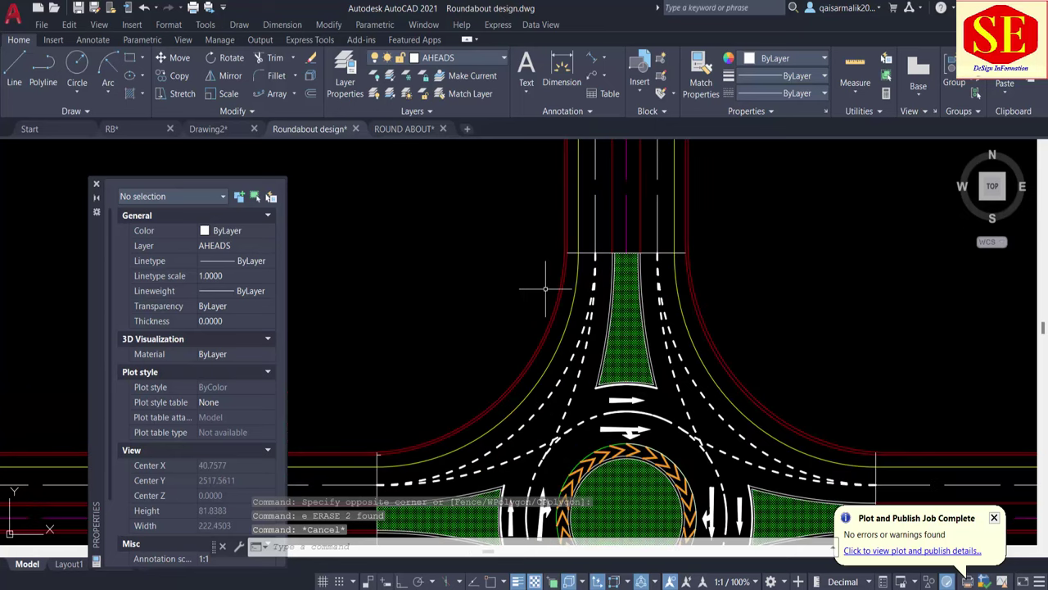
pyautogui.scroll(1, 542, 319)
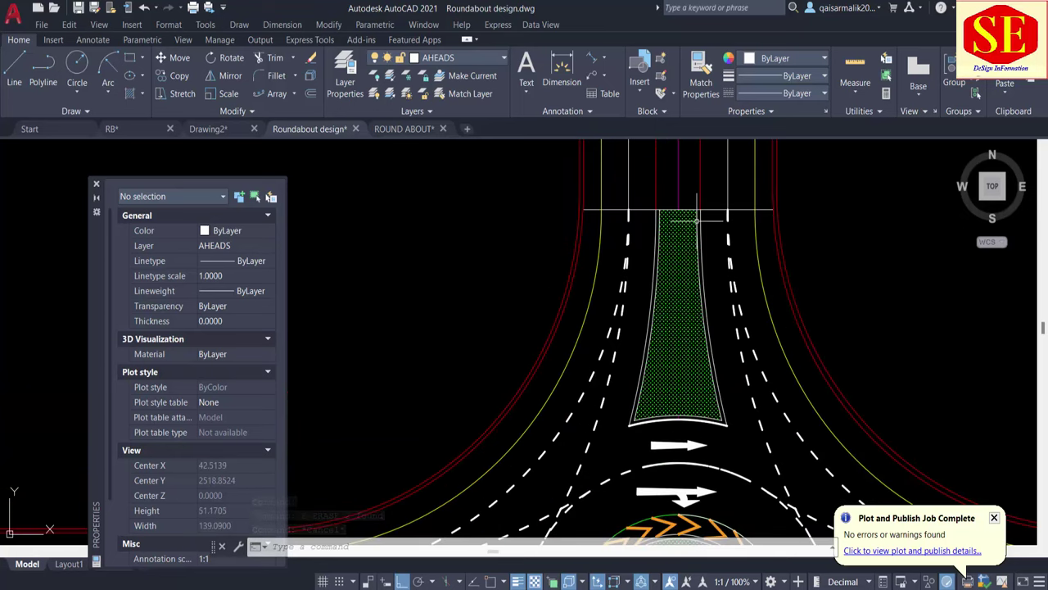
pyautogui.press('Escape')
pyautogui.write('co')
pyautogui.press('Return')
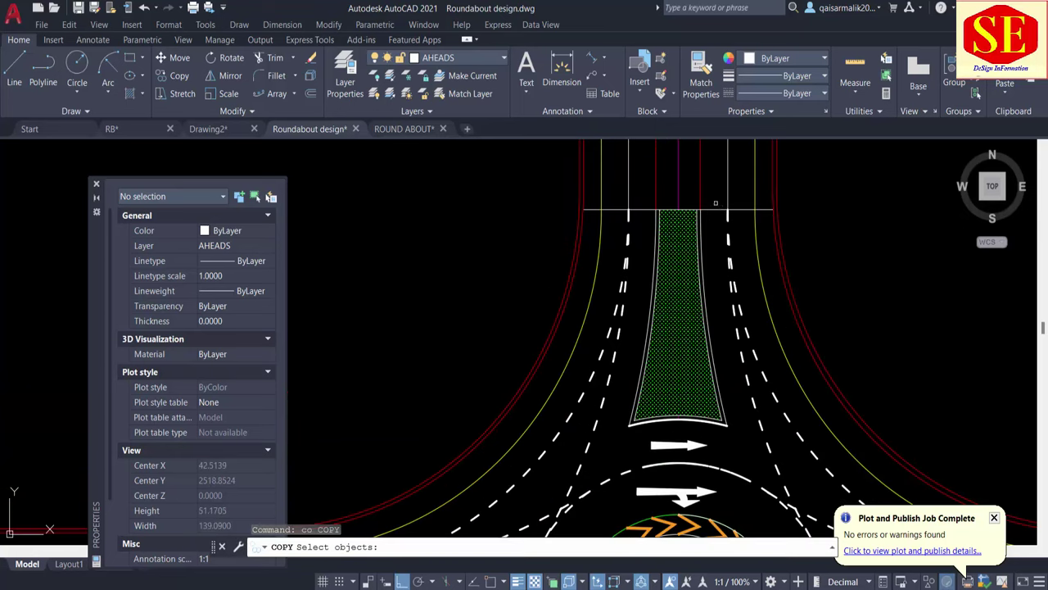
pyautogui.click(717, 208)
pyautogui.press('Return')
pyautogui.click(803, 206)
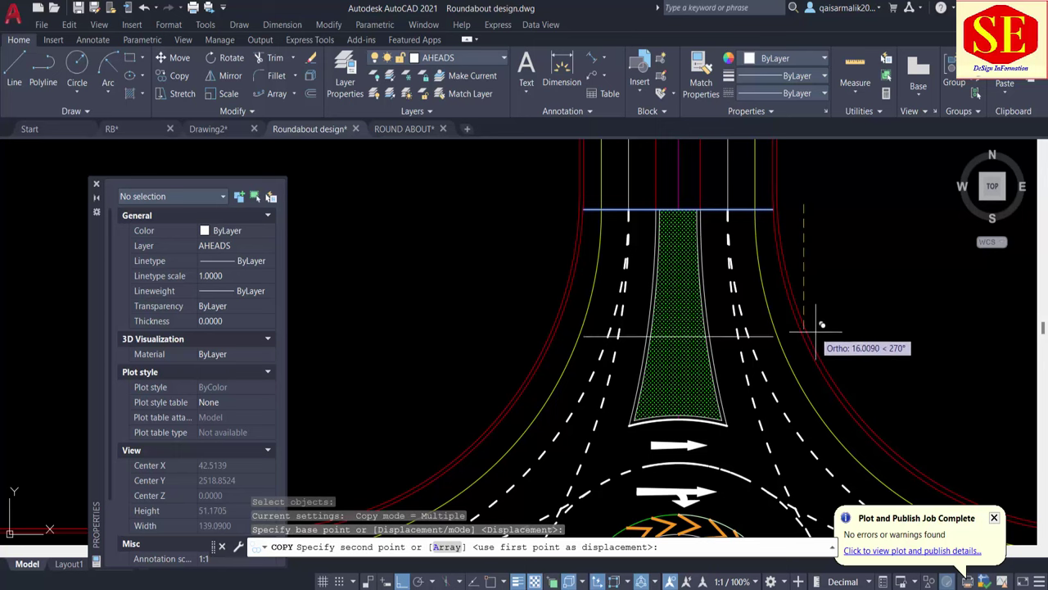
pyautogui.click(814, 321)
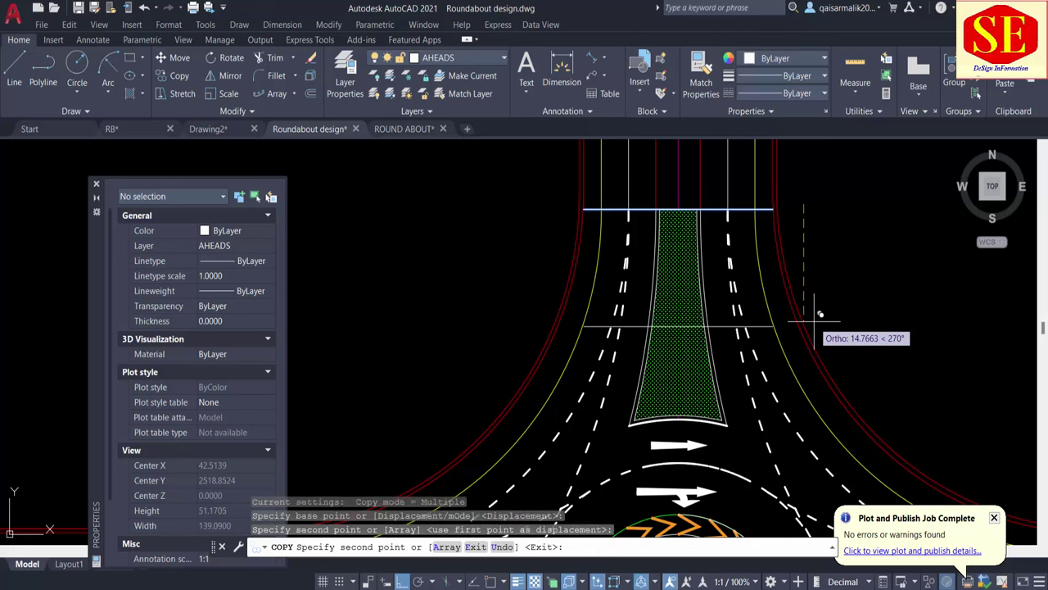
pyautogui.press('Escape')
# Extend the copied line out to the road edge.
pyautogui.write('ex')
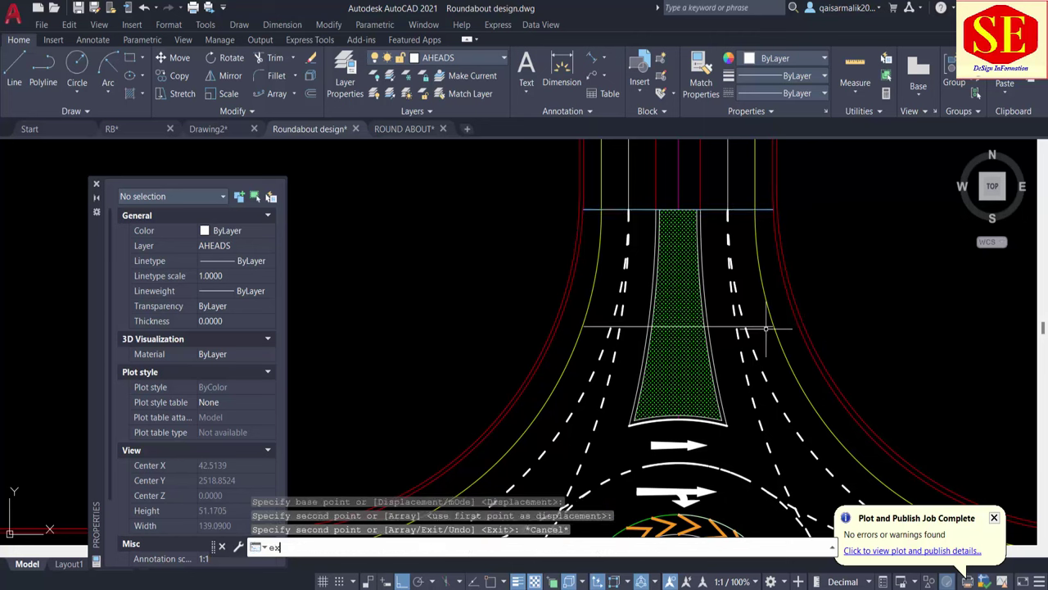
pyautogui.press('Return')
pyautogui.click(598, 323)
pyautogui.press('Return')
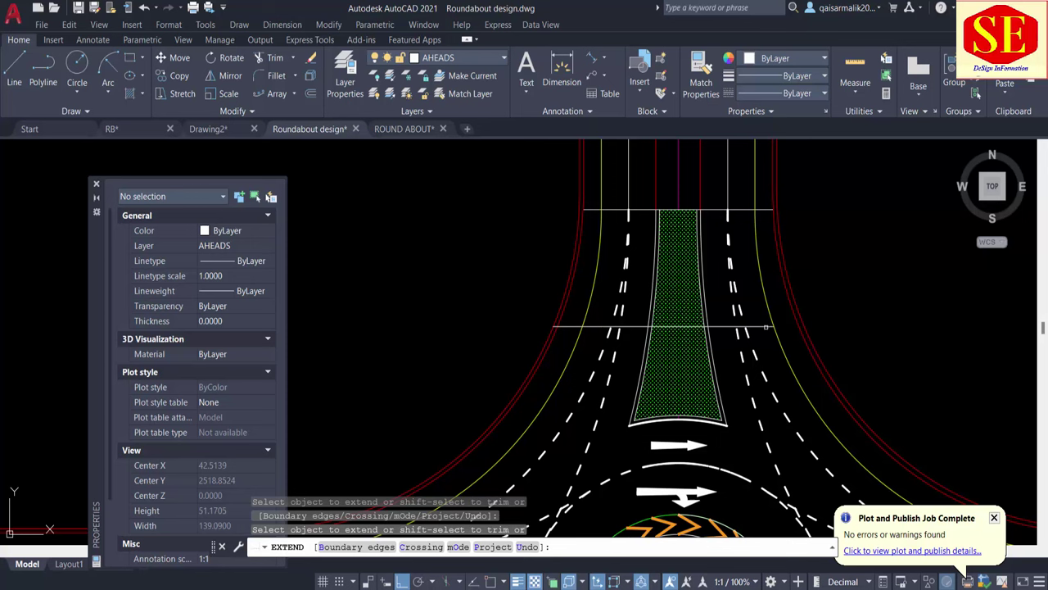
pyautogui.click(569, 328)
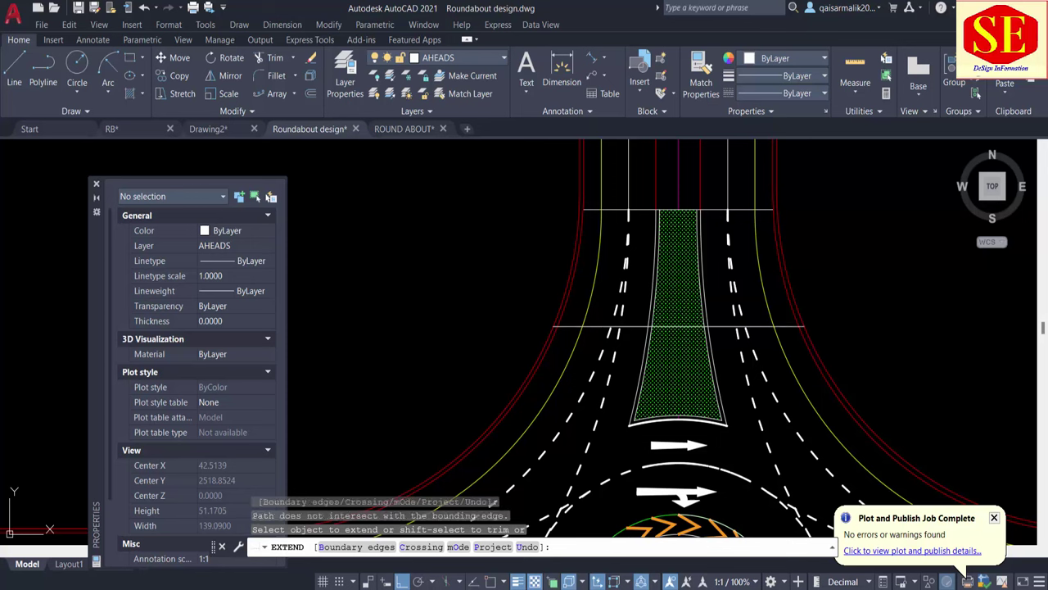
pyautogui.scroll(2, 569, 326)
pyautogui.press('Escape')
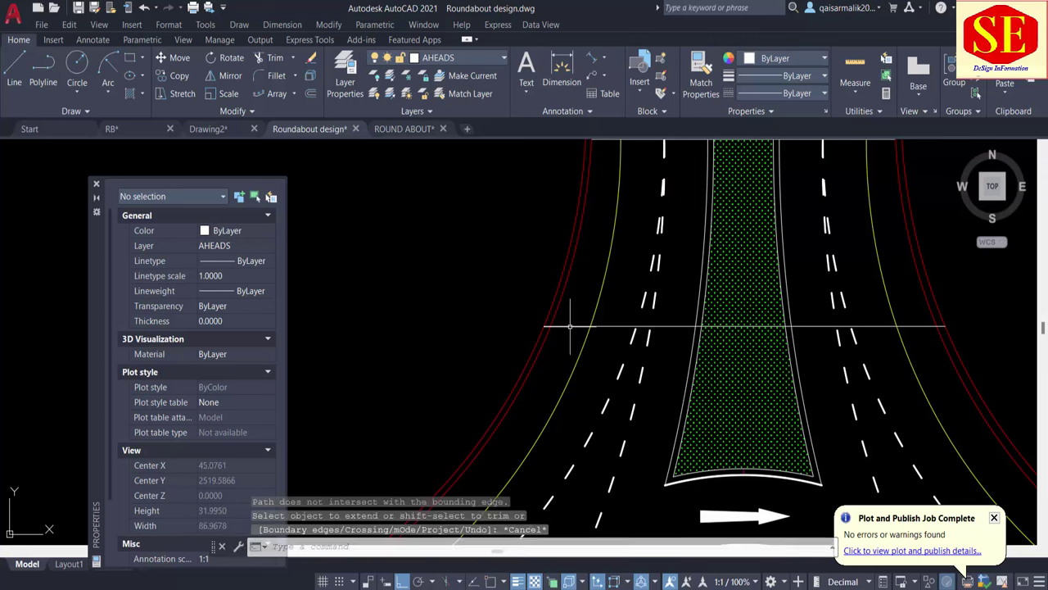
# Offset the lower crossing line 4 units upward.
pyautogui.write('o')
pyautogui.press('Return')
pyautogui.write('4')
pyautogui.press('Return')
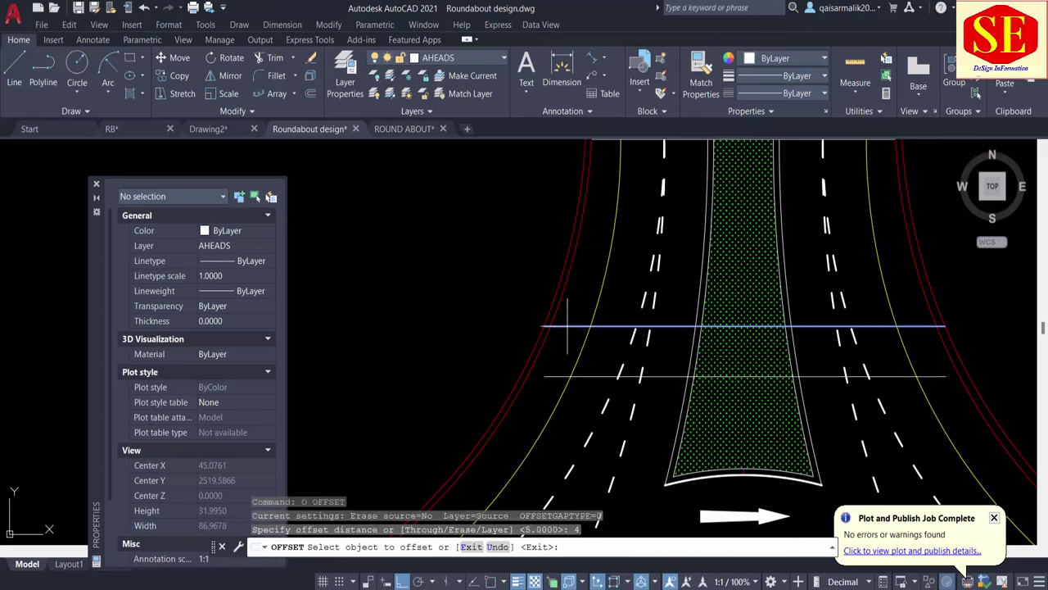
pyautogui.click(569, 326)
pyautogui.click(573, 242)
pyautogui.press('Escape')
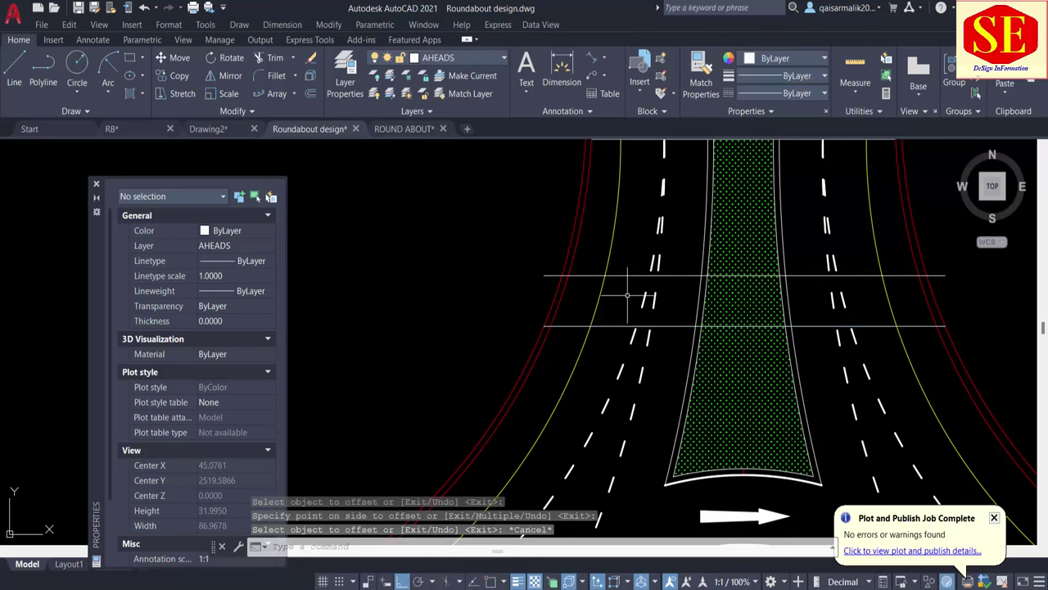
# Draw the right and left edges with Osnap on to close the crosswalk rectangle.
pyautogui.write('l')
pyautogui.press('Return')
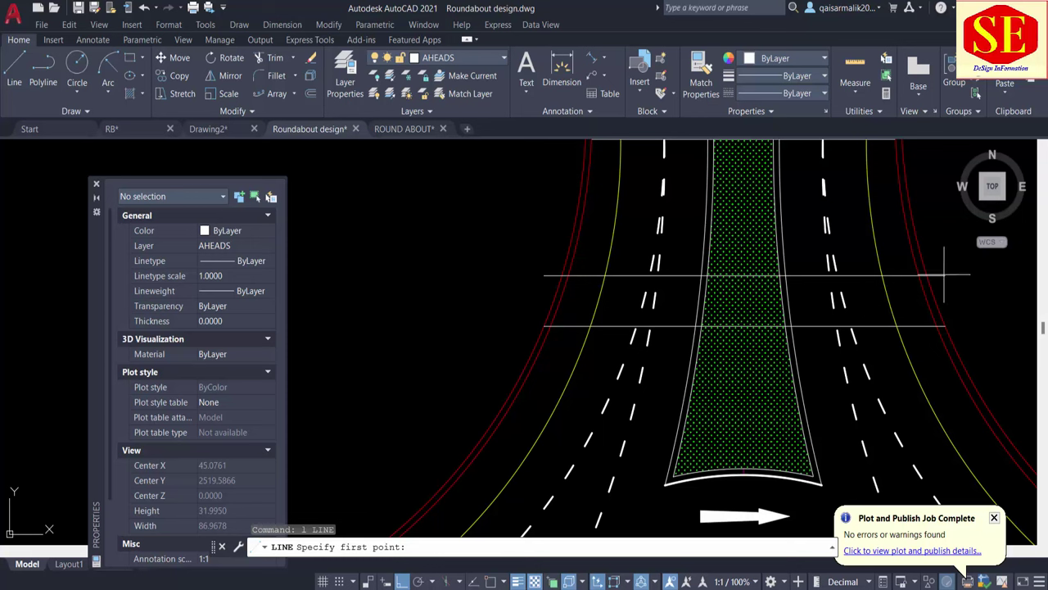
pyautogui.press('F3')
pyautogui.click(944, 275)
pyautogui.click(945, 326)
pyautogui.press('Return')
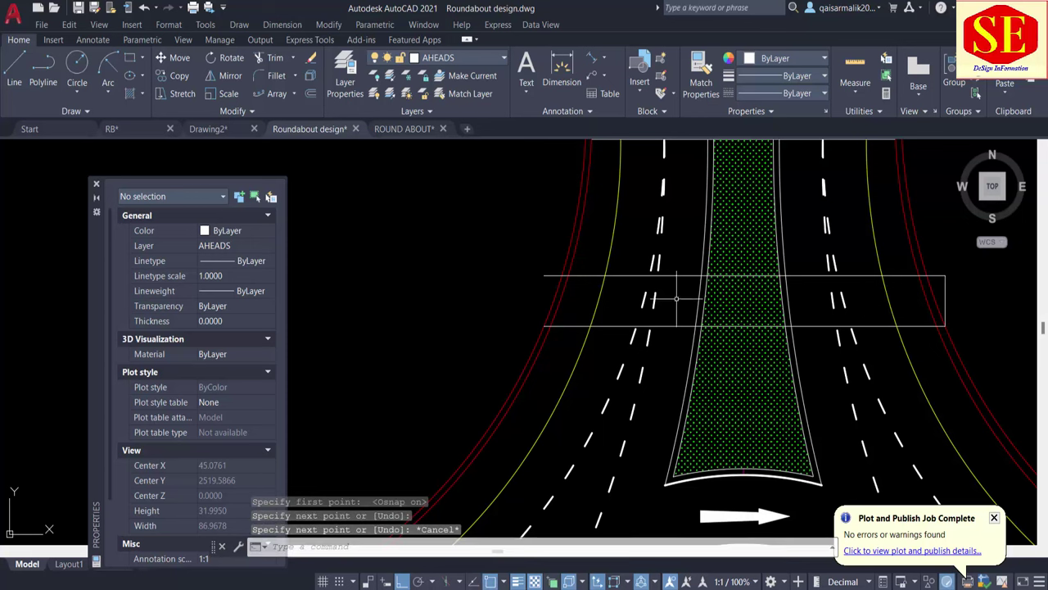
pyautogui.press('Return')
pyautogui.click(544, 275)
pyautogui.click(543, 326)
pyautogui.press('Escape')
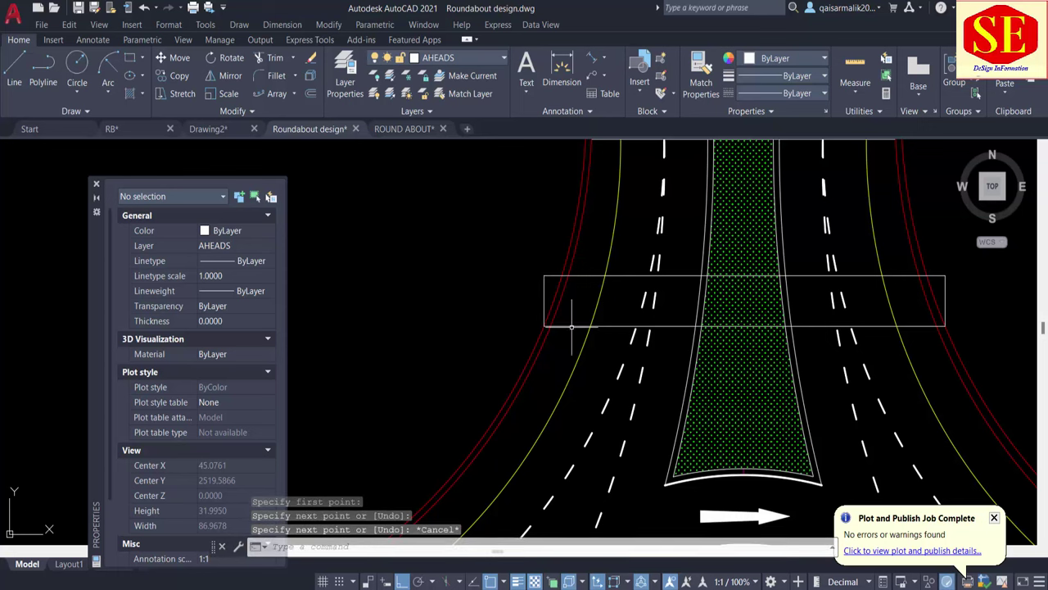
pyautogui.moveTo(486, 299); pyautogui.dragTo(524, 299, button='middle')
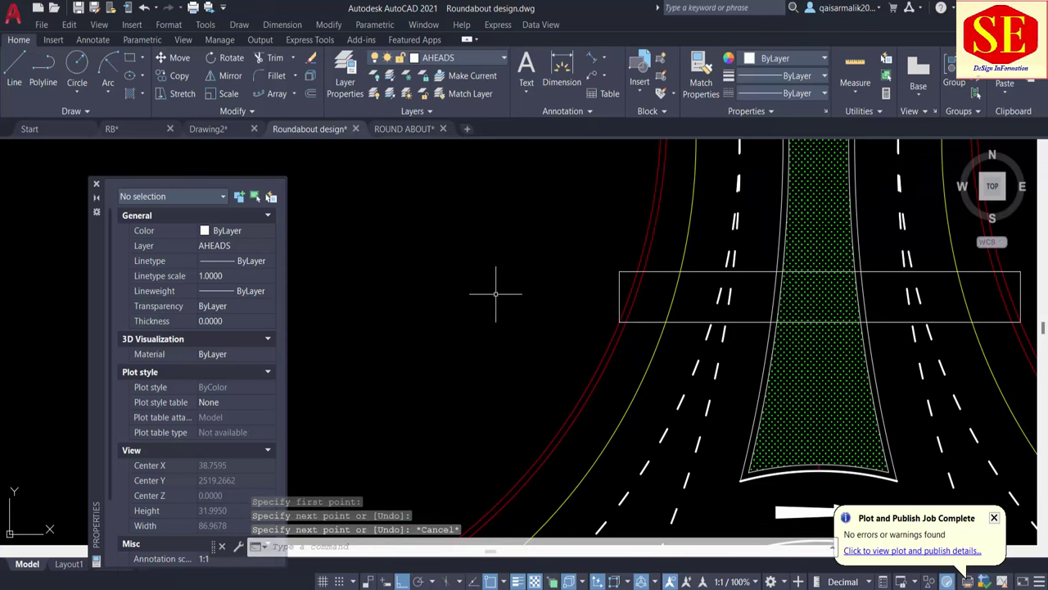
# Draw a test polyline stripe of width 1, then erase it.
pyautogui.write('pl')
pyautogui.press('Return')
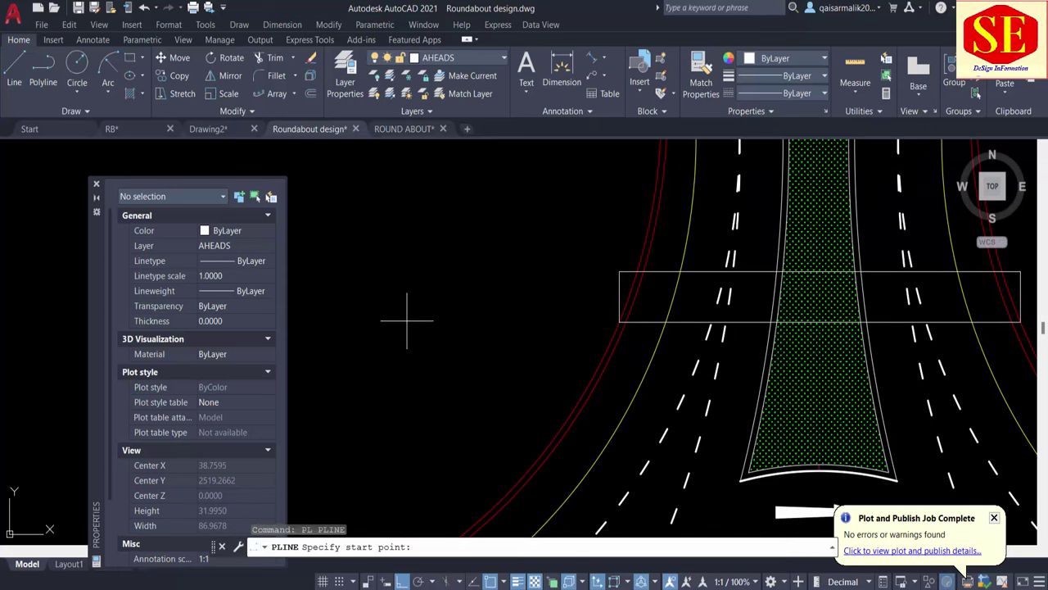
pyautogui.click(374, 378)
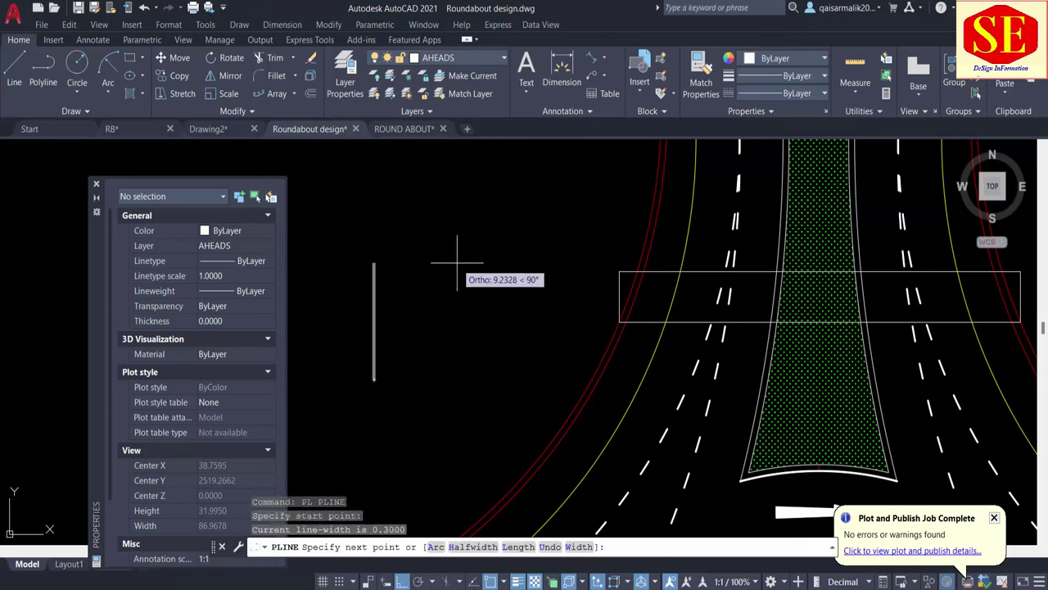
pyautogui.write('w')
pyautogui.press('Return')
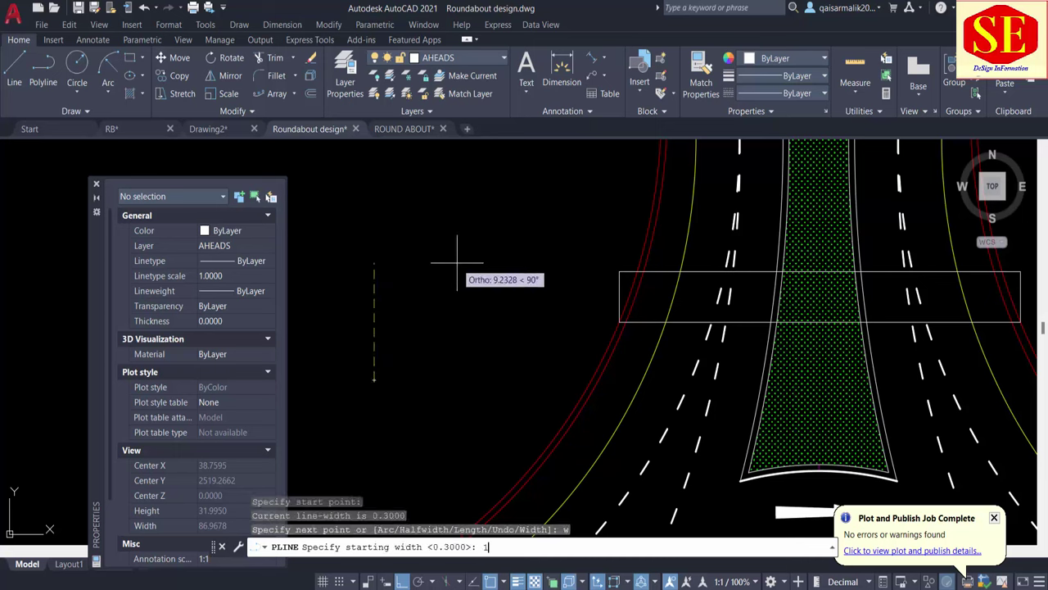
pyautogui.press('Return')
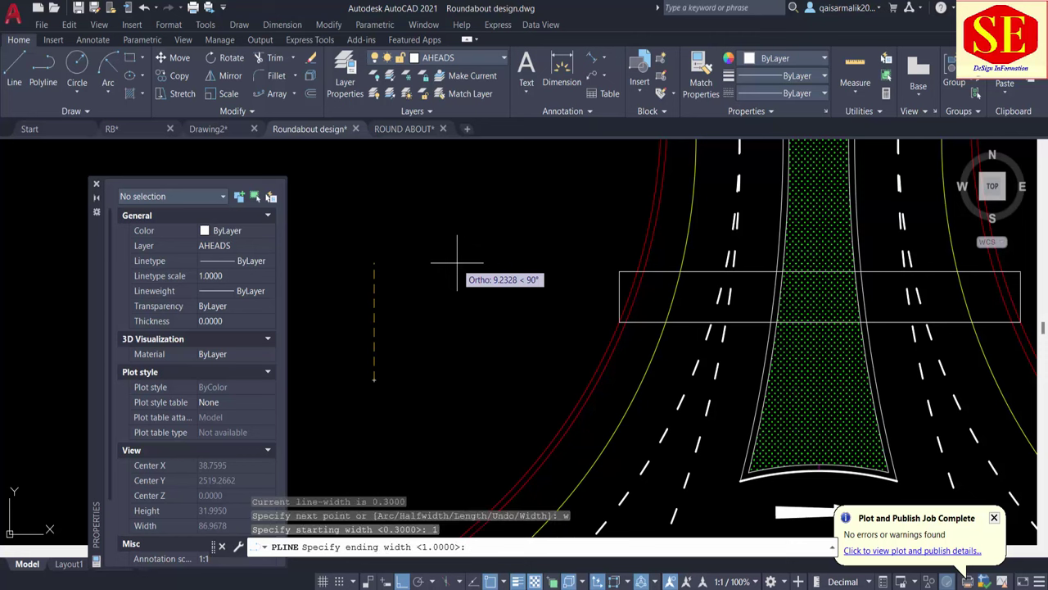
pyautogui.press('Return')
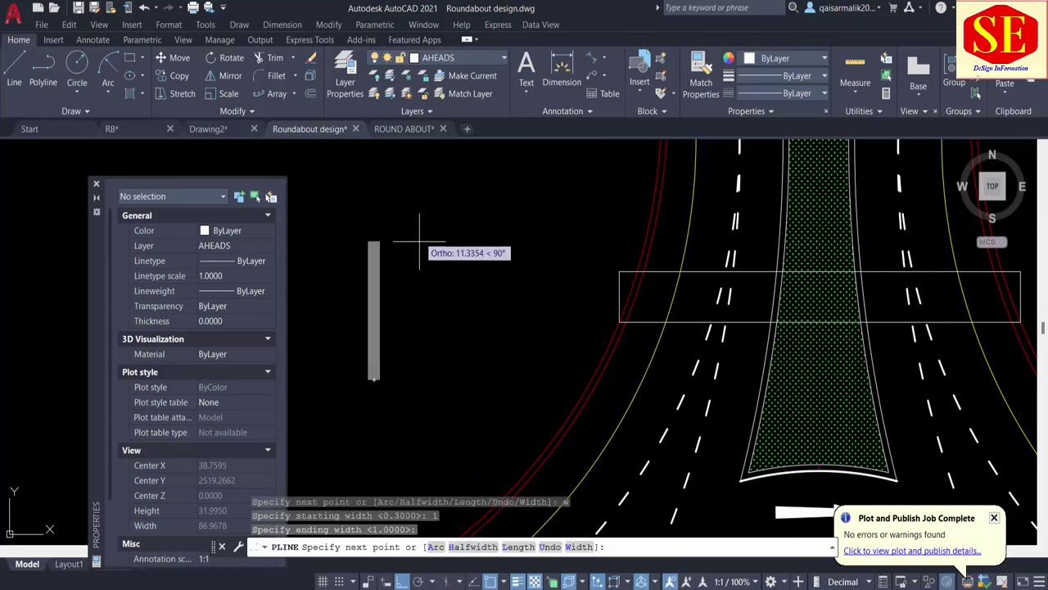
pyautogui.click(397, 263)
pyautogui.press('Escape')
pyautogui.moveTo(394, 295); pyautogui.dragTo(352, 327)
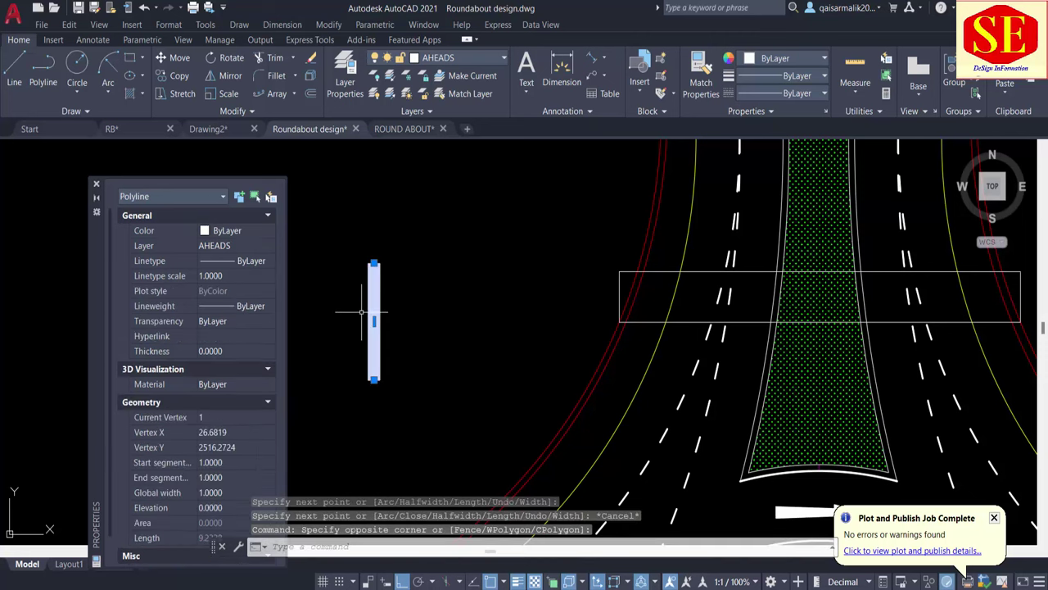
pyautogui.write('e')
pyautogui.press('Return')
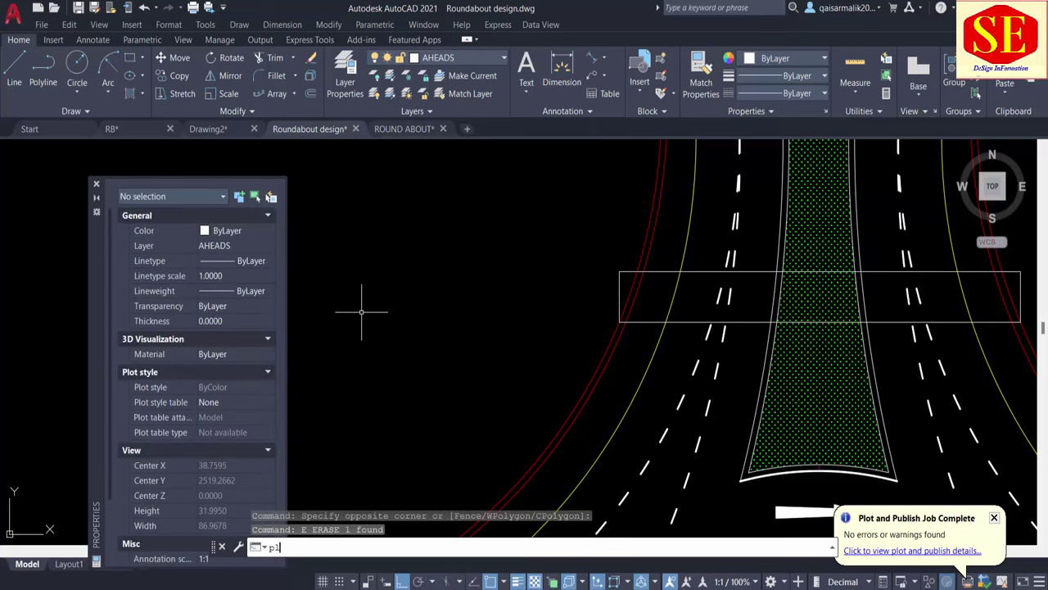
# Draw the first wide white crosswalk stripe at the road edge.
pyautogui.press('Return')
pyautogui.click(620, 272)
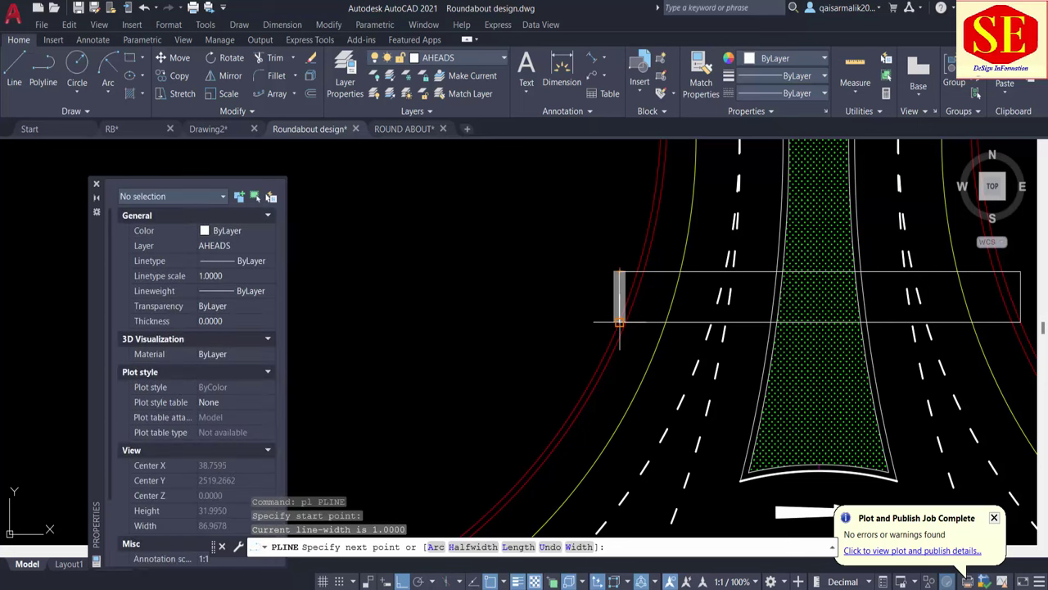
pyautogui.click(619, 322)
pyautogui.scroll(2, 622, 323)
pyautogui.scroll(2, 559, 372)
pyautogui.press('Escape')
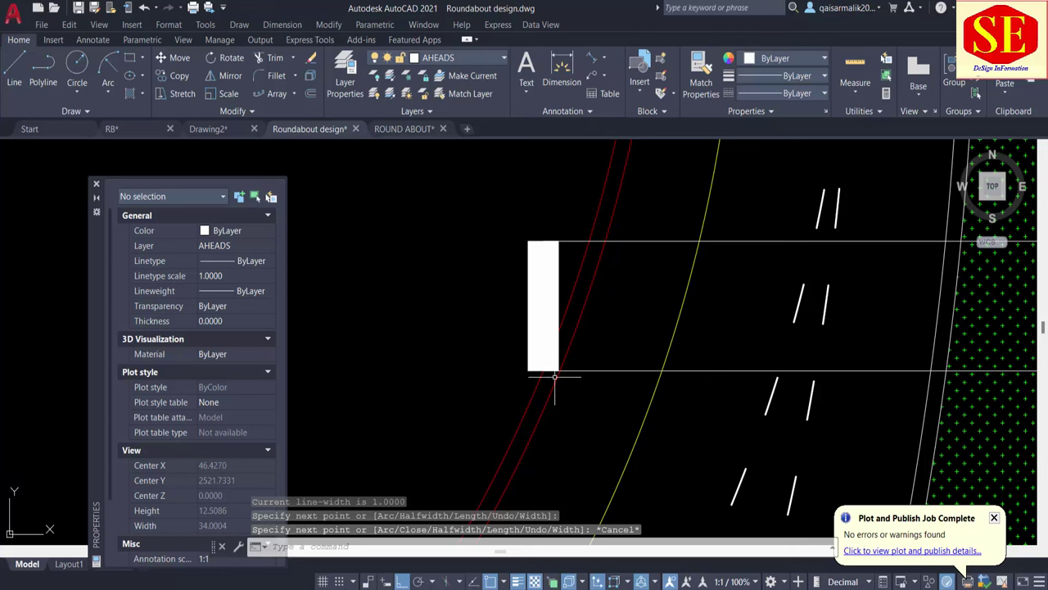
# Offset the stripe by 2 three times to create four parallel stripes.
pyautogui.write('o')
pyautogui.press('Return')
pyautogui.write('2')
pyautogui.press('Return')
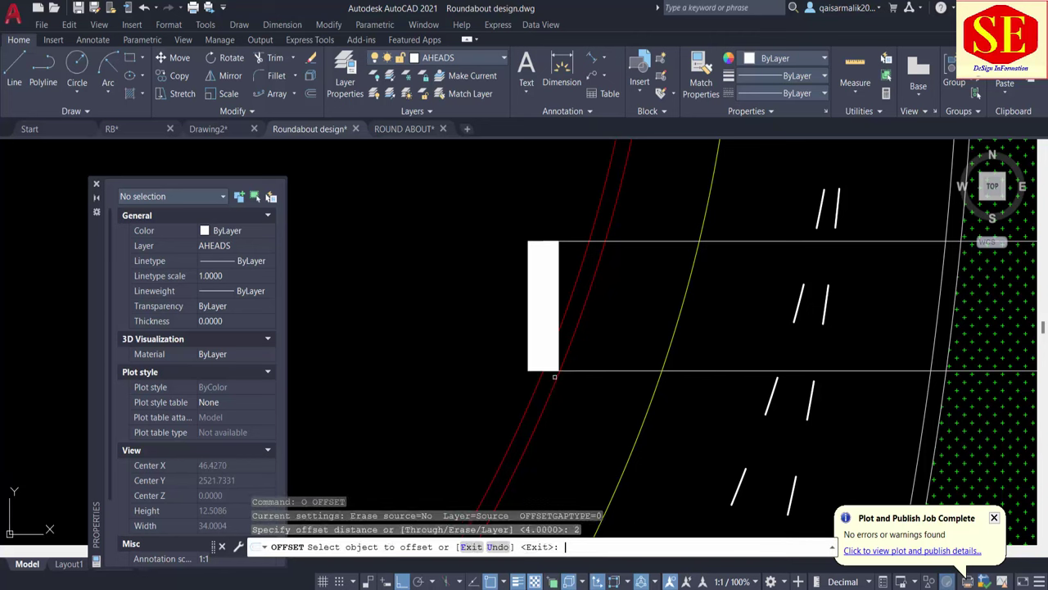
pyautogui.click(543, 307)
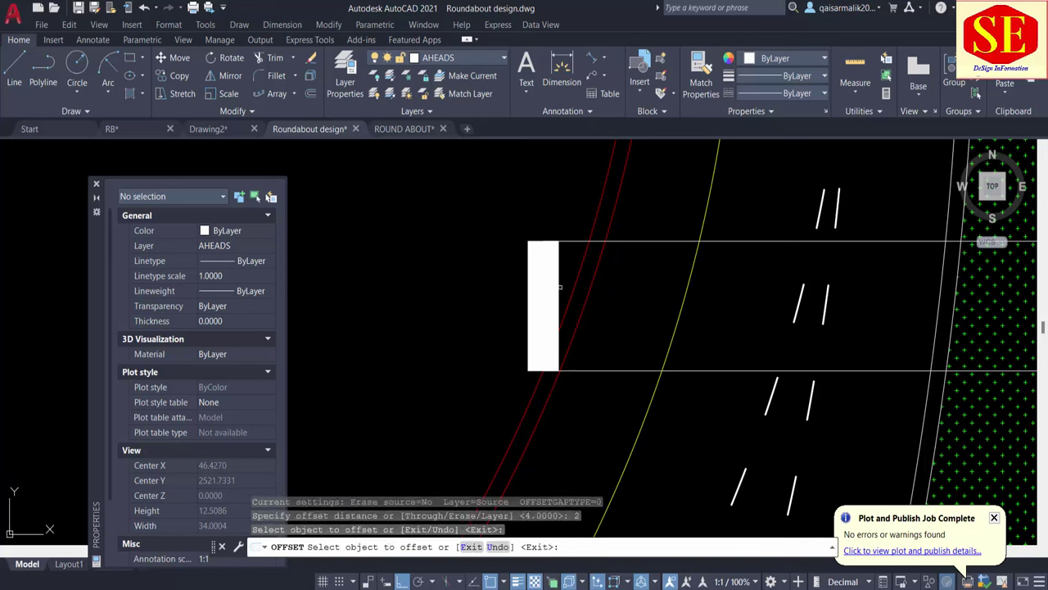
pyautogui.click(691, 317)
pyautogui.click(605, 307)
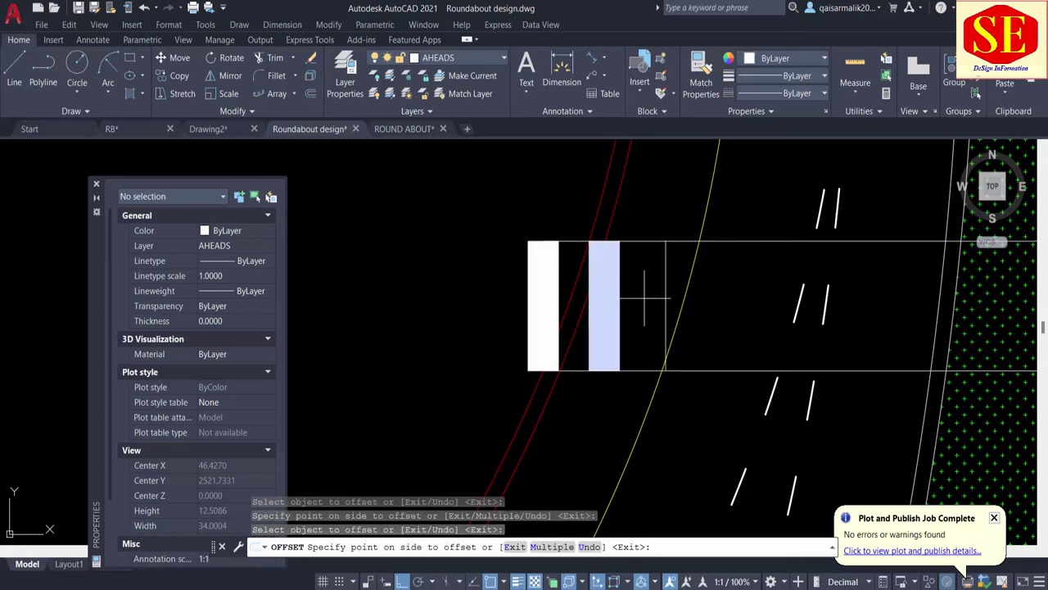
pyautogui.click(647, 303)
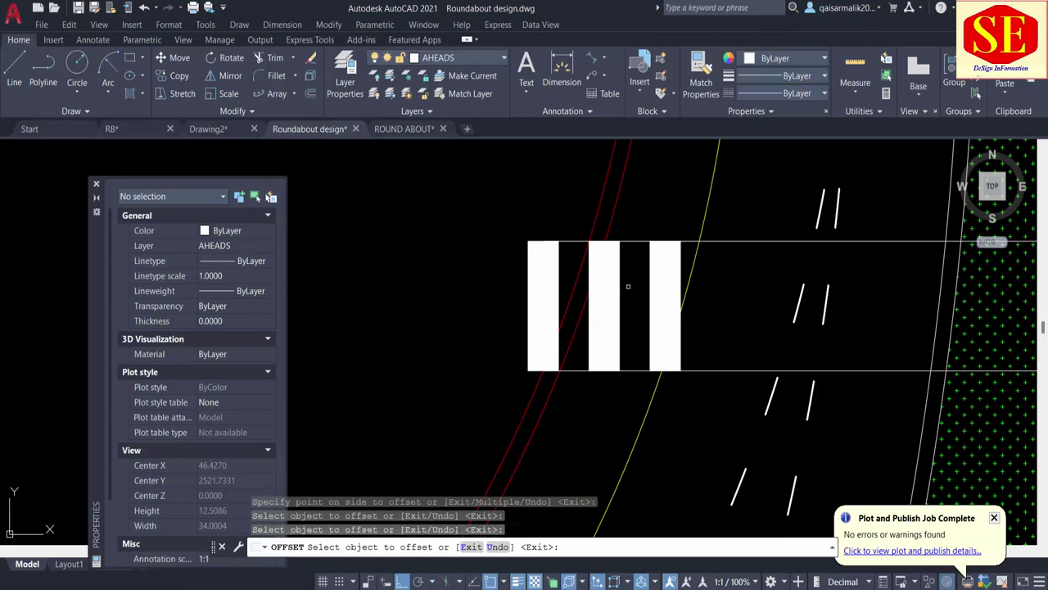
pyautogui.click(684, 256)
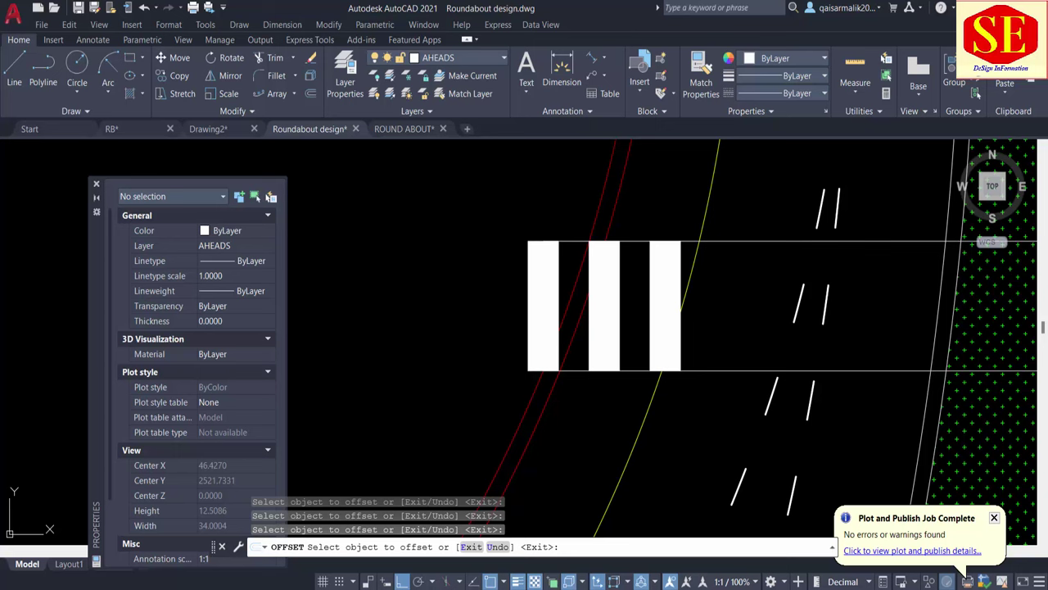
pyautogui.click(680, 266)
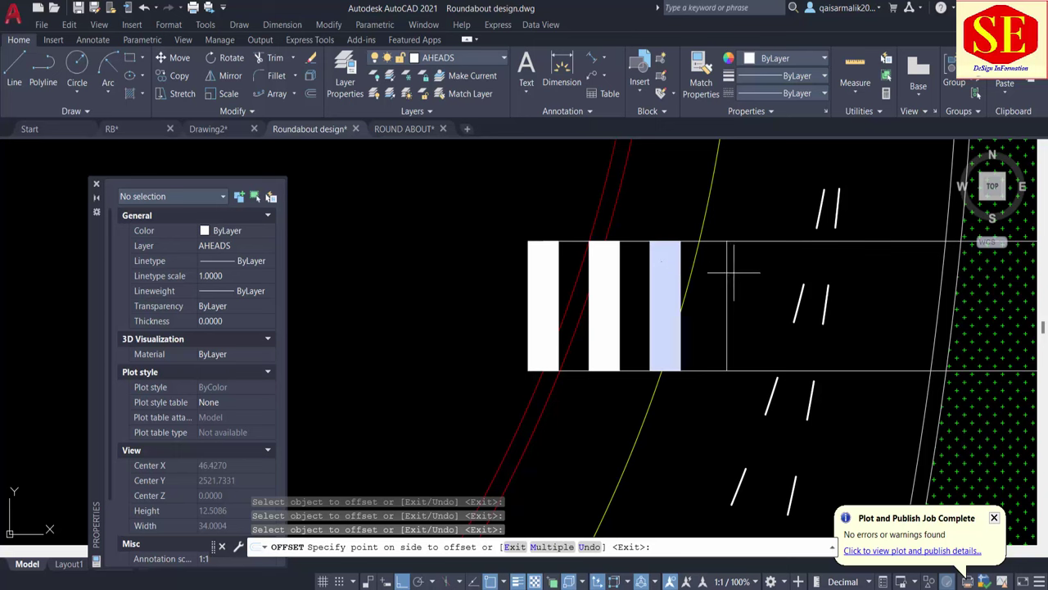
pyautogui.click(732, 276)
pyautogui.moveTo(766, 292); pyautogui.dragTo(749, 340, button='middle')
pyautogui.press('Escape')
pyautogui.write('co')
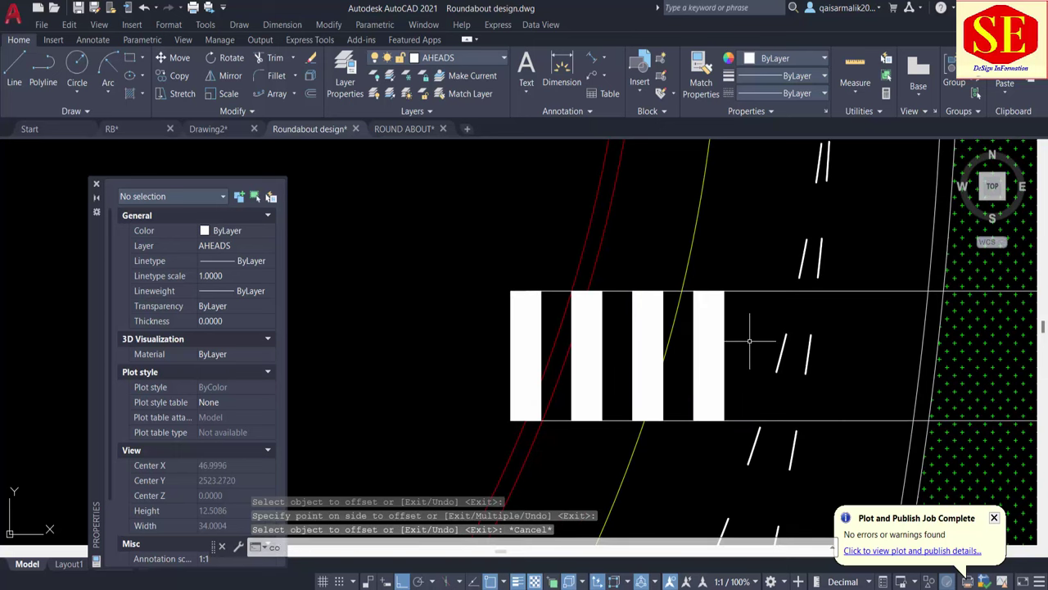
# Copy the third and fourth stripes as a pair further along the road.
pyautogui.press('Return')
pyautogui.click(738, 312)
pyautogui.click(690, 338)
pyautogui.click(667, 293)
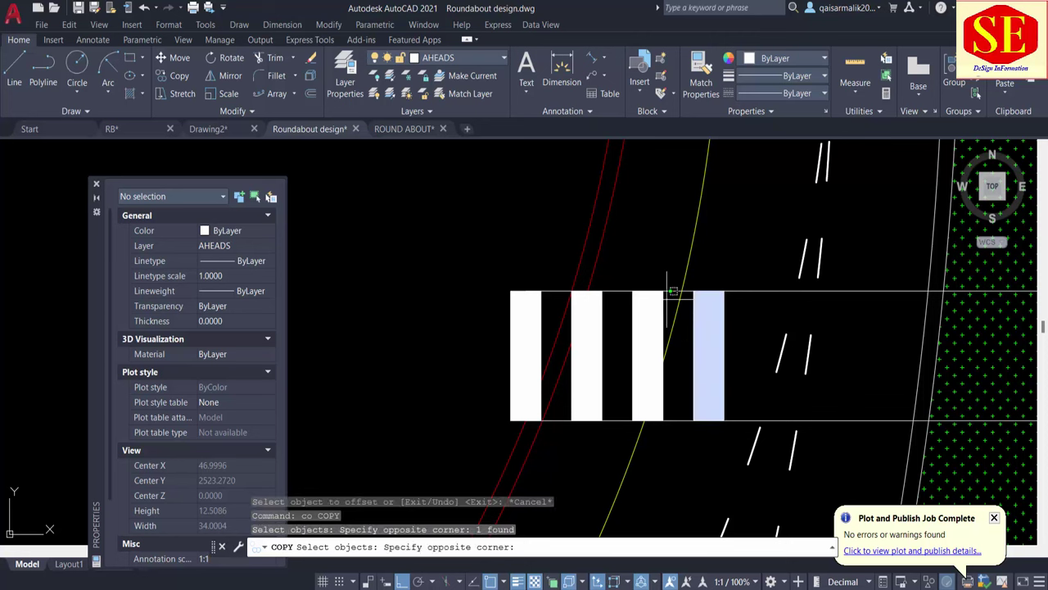
pyautogui.click(651, 328)
pyautogui.press('Return')
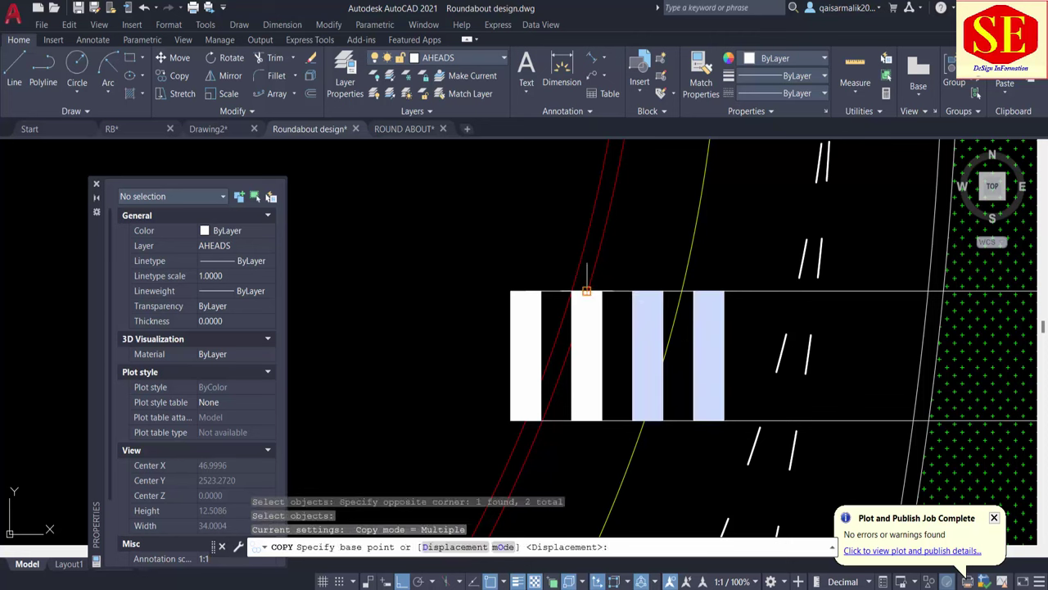
pyautogui.click(586, 290)
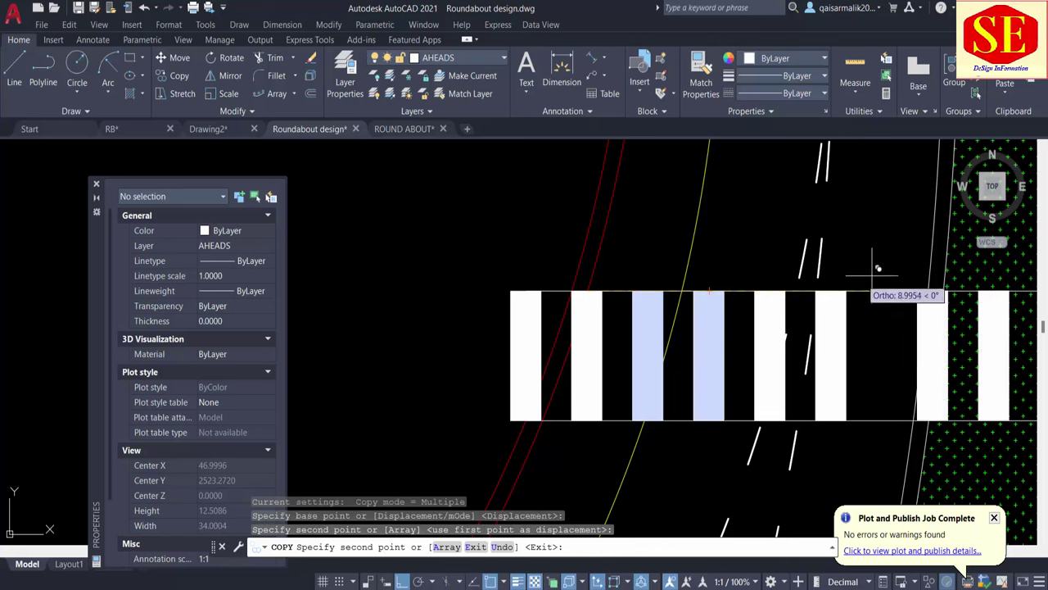
pyautogui.click(828, 291)
pyautogui.moveTo(829, 290)
pyautogui.mouseDown(button='middle')
pyautogui.moveTo(643, 270)
pyautogui.moveTo(291, 271)
pyautogui.mouseUp(button='middle')
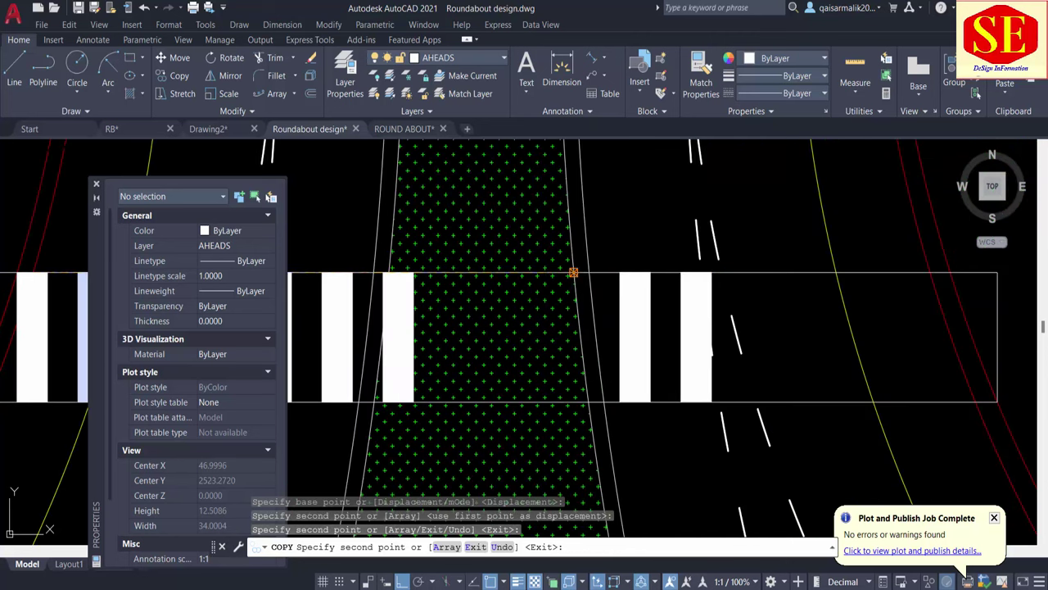
pyautogui.press('Escape')
# Start moving two misplaced stripes, then cancel the move.
pyautogui.write('m')
pyautogui.press('Return')
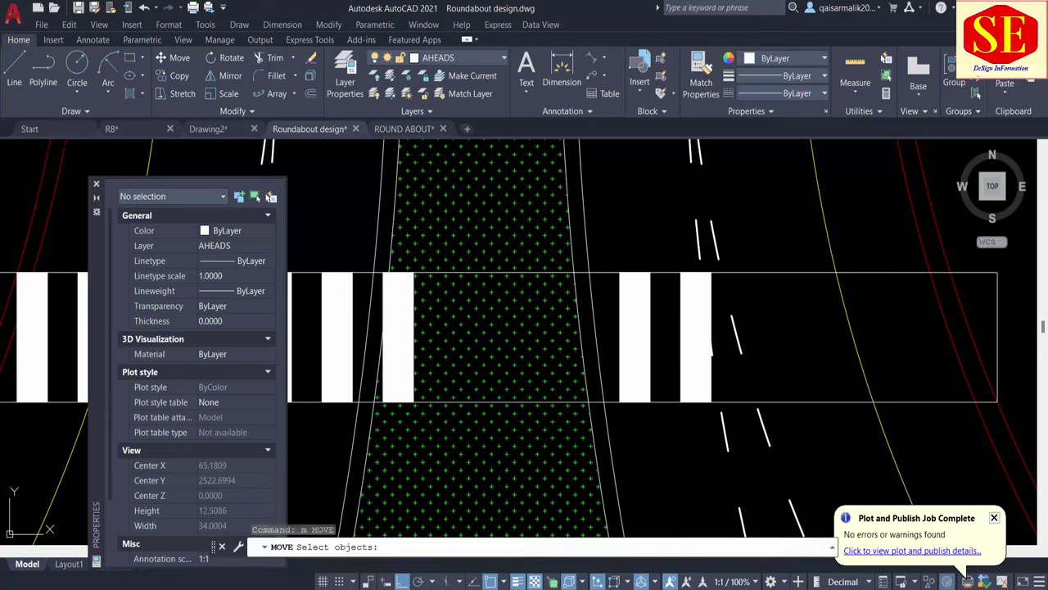
pyautogui.click(711, 282)
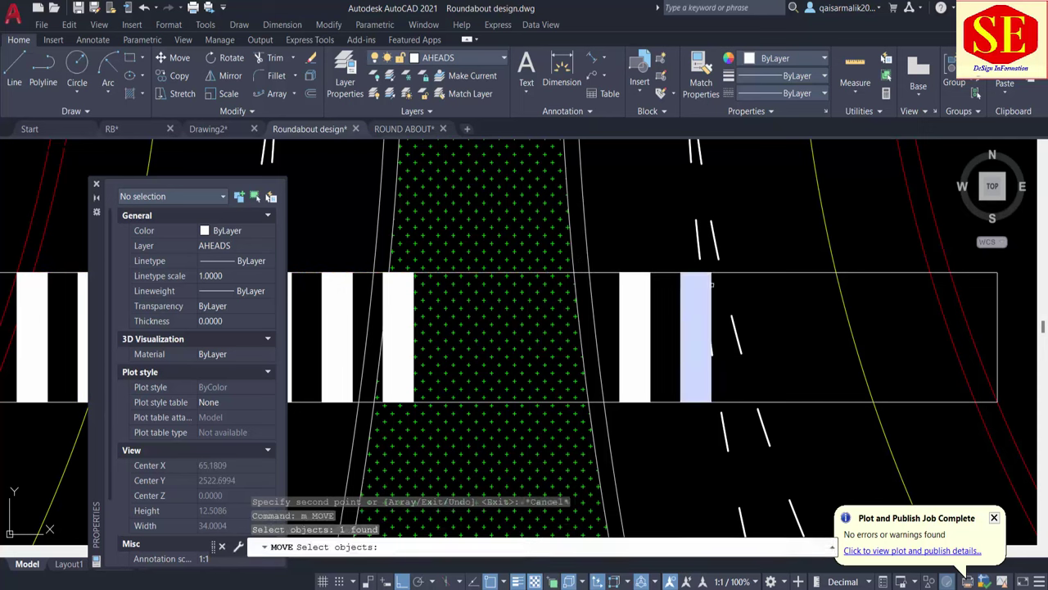
pyautogui.click(655, 286)
pyautogui.press('Return')
pyautogui.click(640, 272)
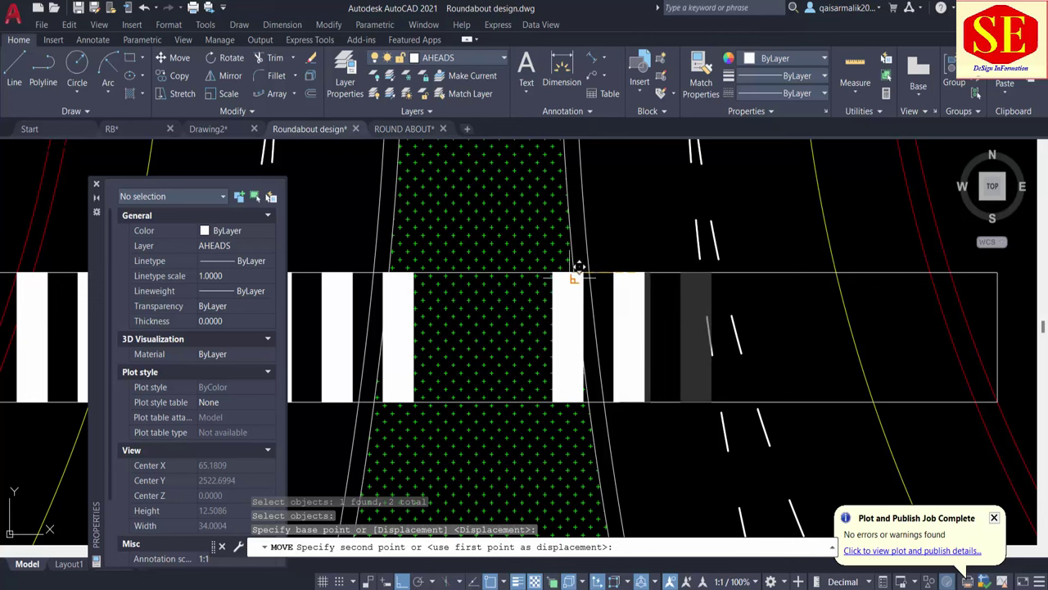
pyautogui.press('Escape')
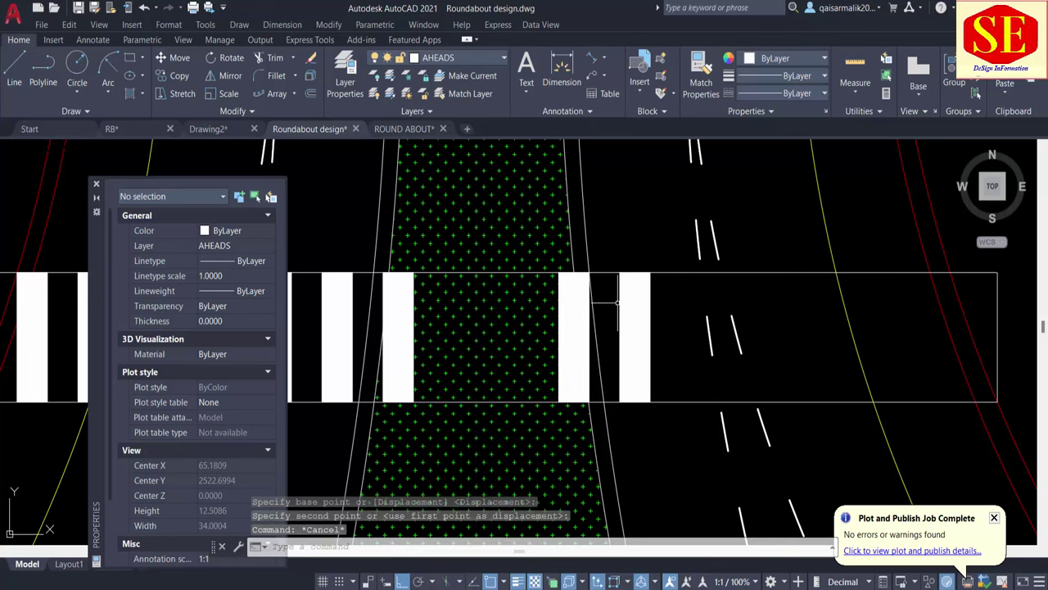
# Copy the stripe beside the island five times at equal spacing across the lane.
pyautogui.write('co')
pyautogui.press('Return')
pyautogui.click(680, 295)
pyautogui.click(627, 323)
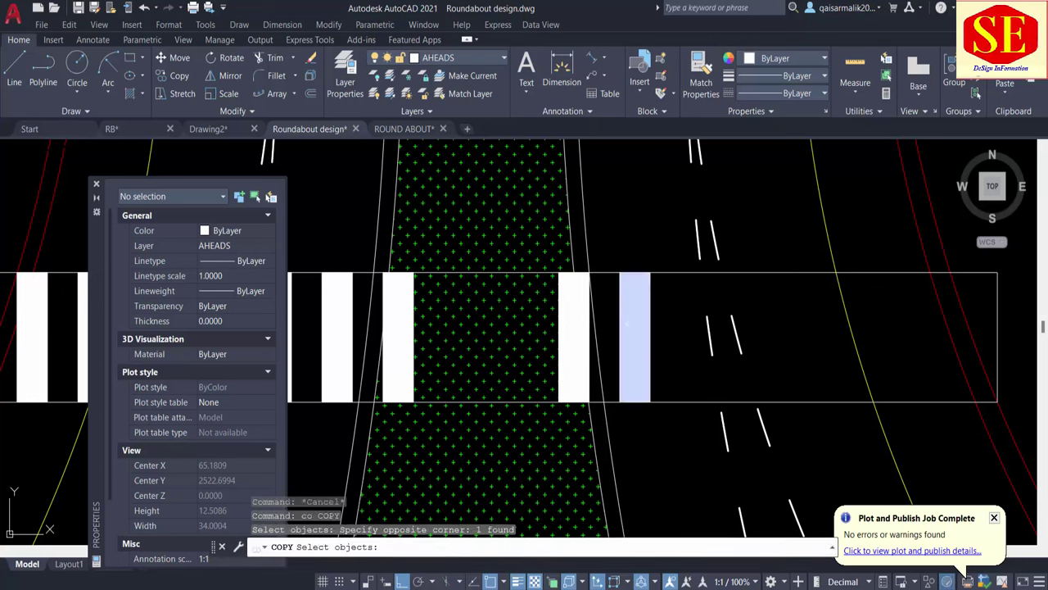
pyautogui.press('Return')
pyautogui.click(574, 272)
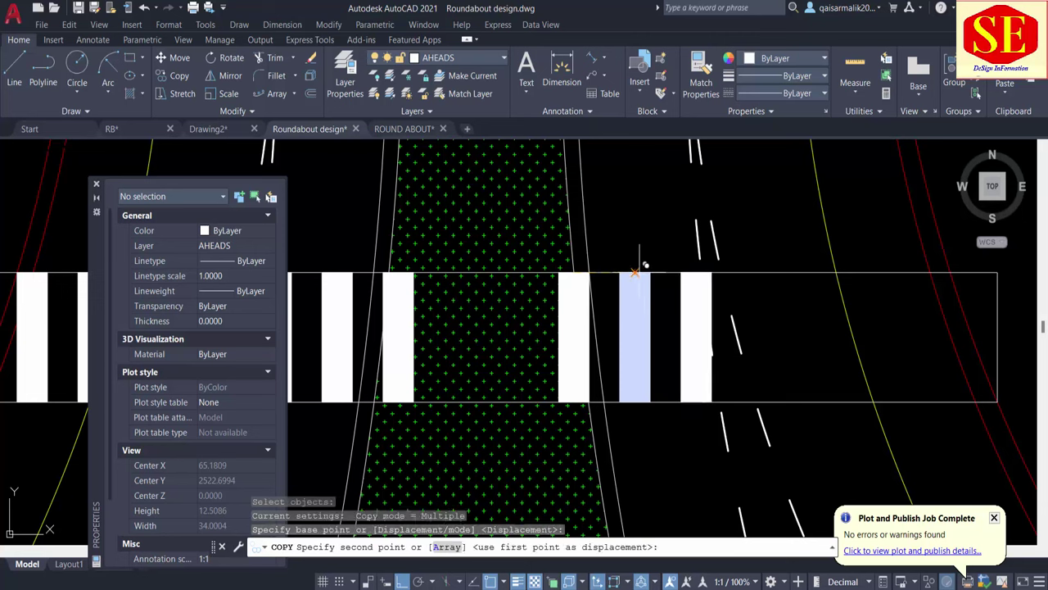
pyautogui.click(634, 272)
pyautogui.click(695, 271)
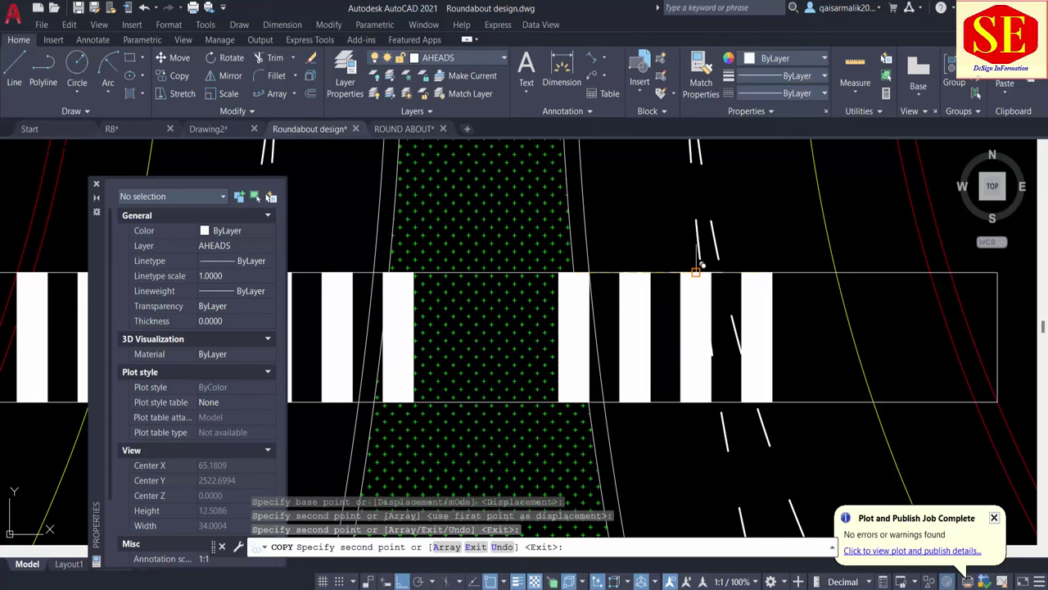
pyautogui.click(756, 272)
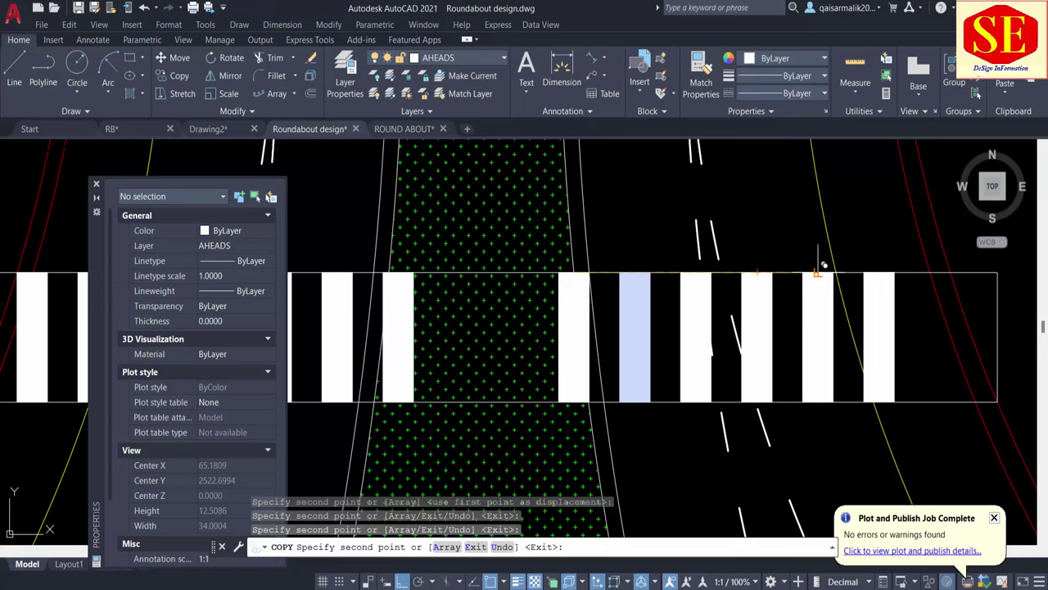
pyautogui.click(818, 272)
pyautogui.click(879, 262)
pyautogui.moveTo(876, 263); pyautogui.dragTo(704, 258, button='middle')
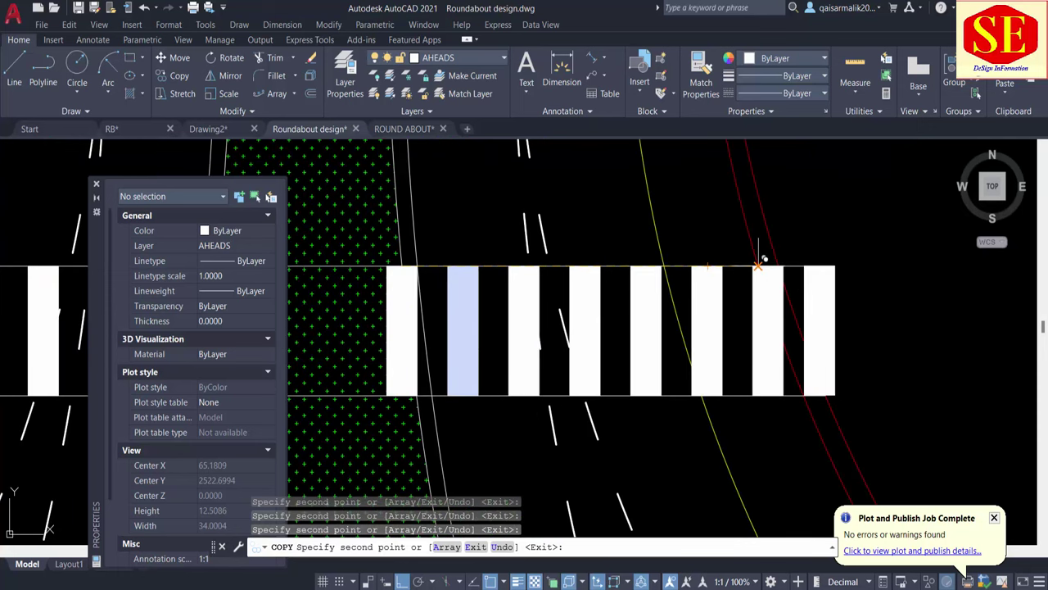
pyautogui.press('Escape')
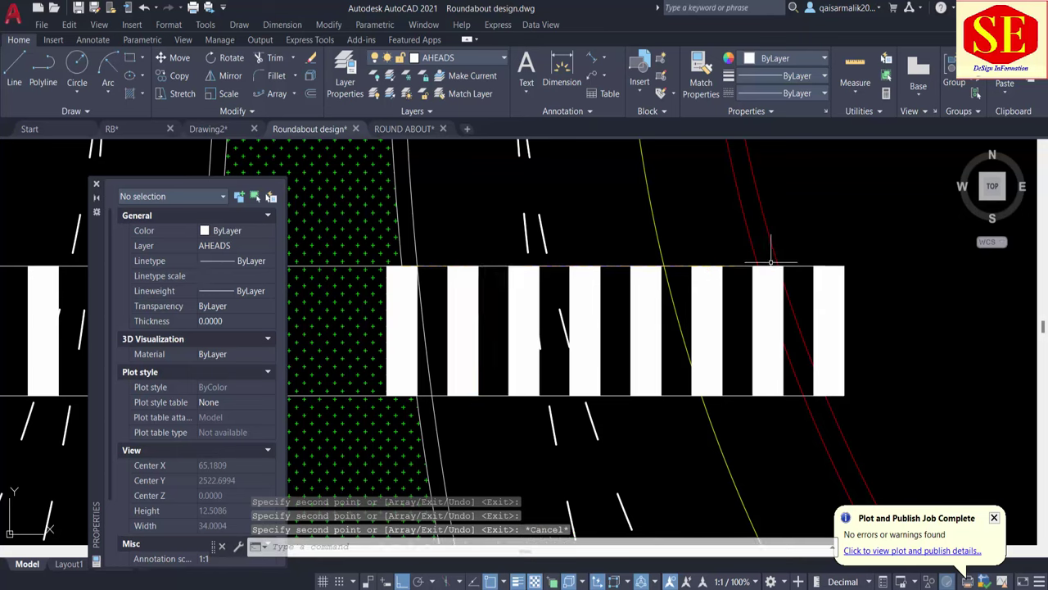
pyautogui.scroll(-4, 933, 309)
pyautogui.moveTo(602, 326); pyautogui.dragTo(599, 364, button='middle')
pyautogui.press('Escape')
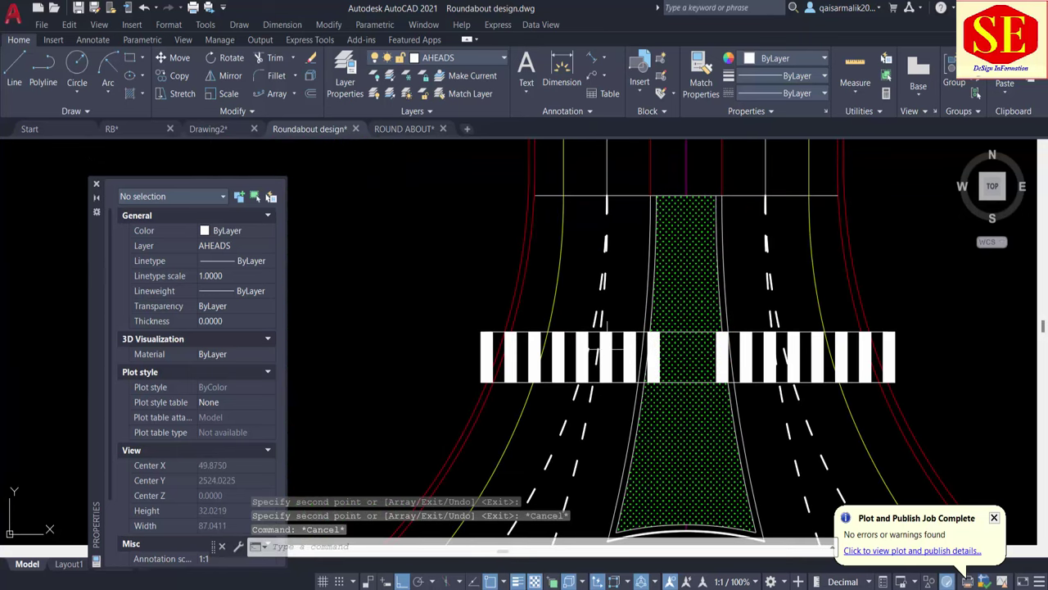
# Erase the crosswalk's top and bottom guide lines.
pyautogui.click(738, 331)
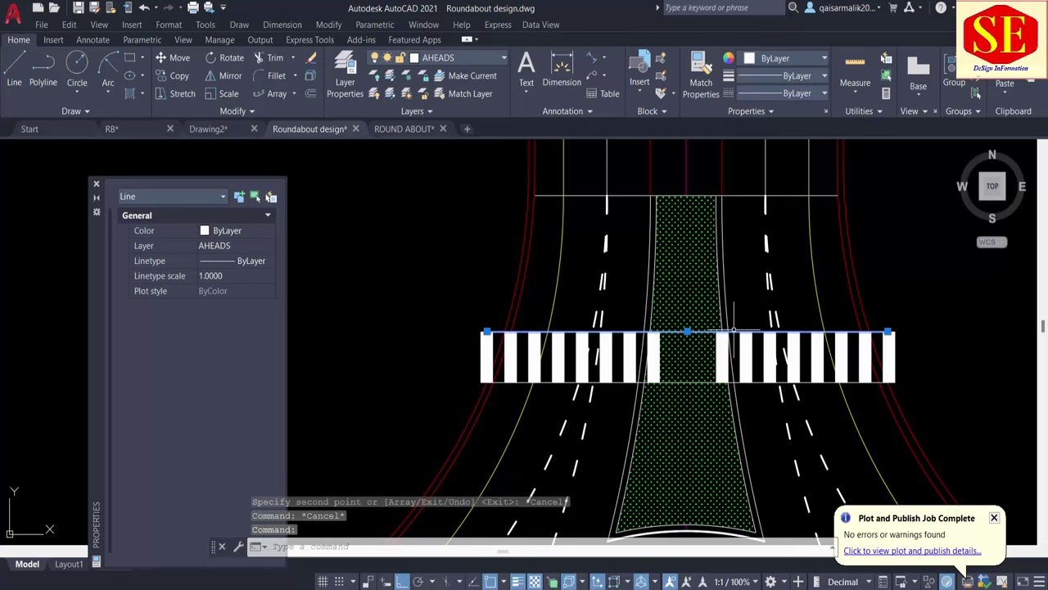
pyautogui.click(736, 381)
pyautogui.write('e')
pyautogui.press('Return')
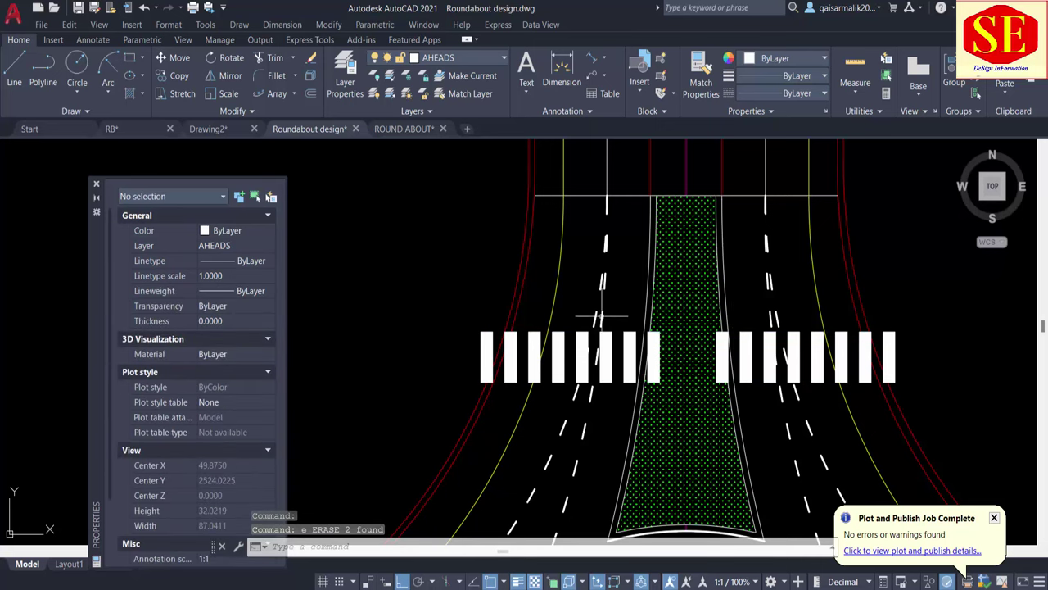
pyautogui.scroll(-1, 601, 311)
pyautogui.scroll(-2, 597, 294)
pyautogui.press('Escape')
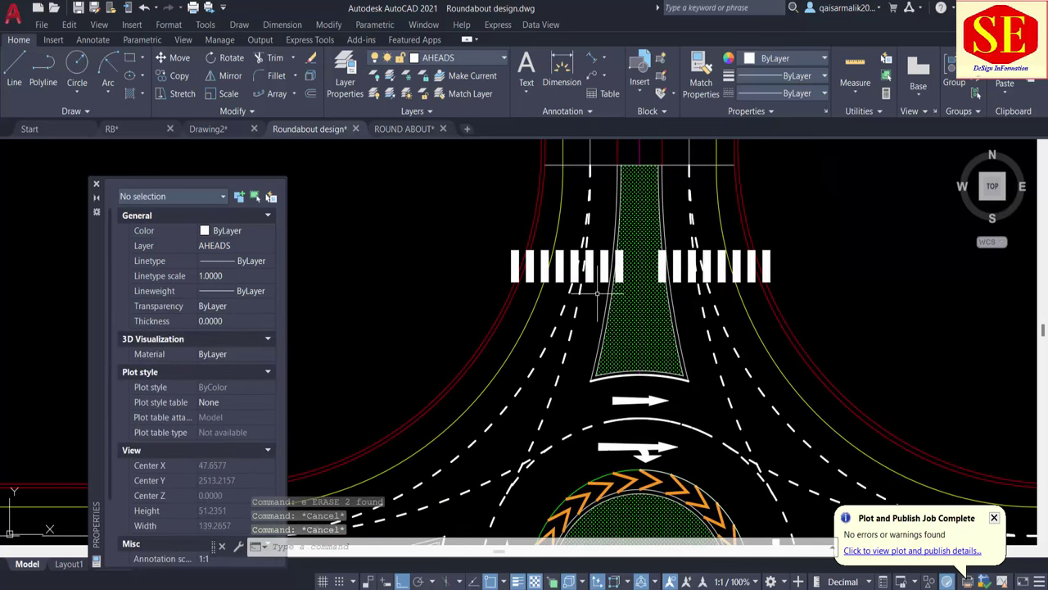
# Window-select the 18 stripes and make them into block 25.
pyautogui.click(494, 244)
pyautogui.click(806, 287)
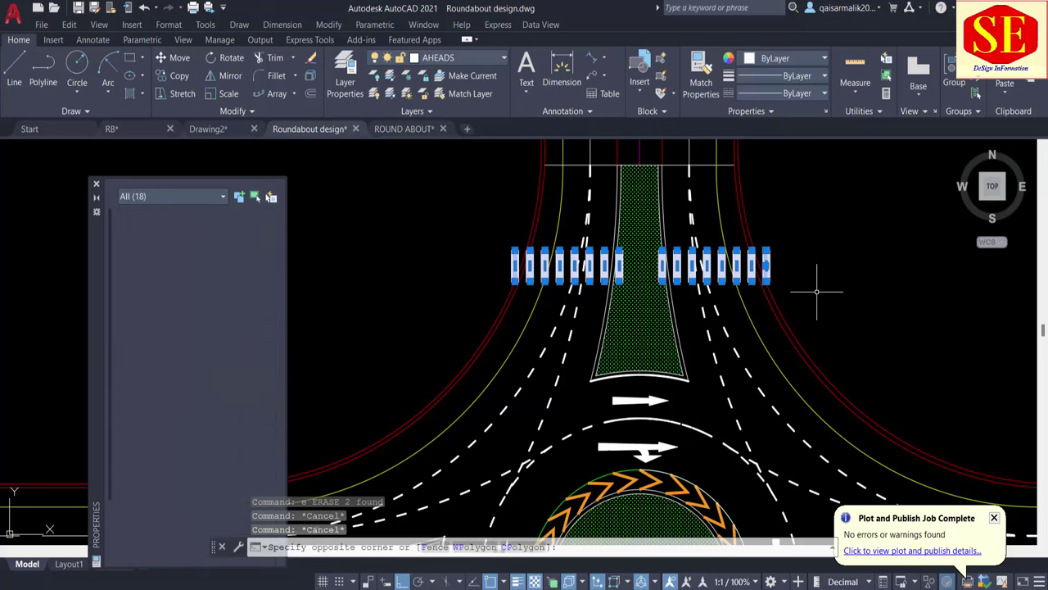
pyautogui.write('E')
pyautogui.press('Return')
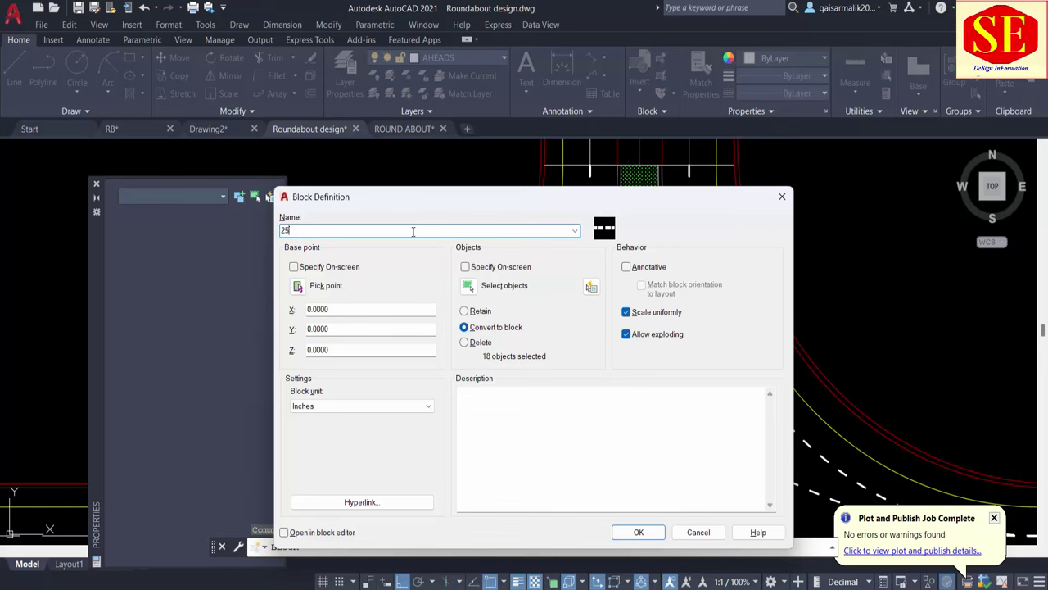
pyautogui.click(640, 532)
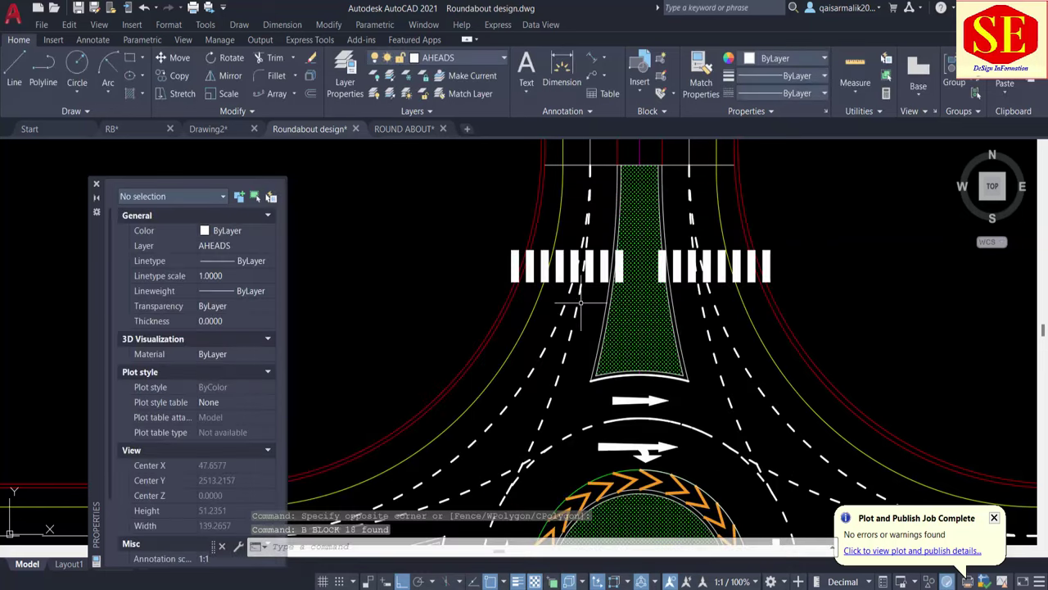
pyautogui.press('Escape')
pyautogui.scroll(-4, 585, 254)
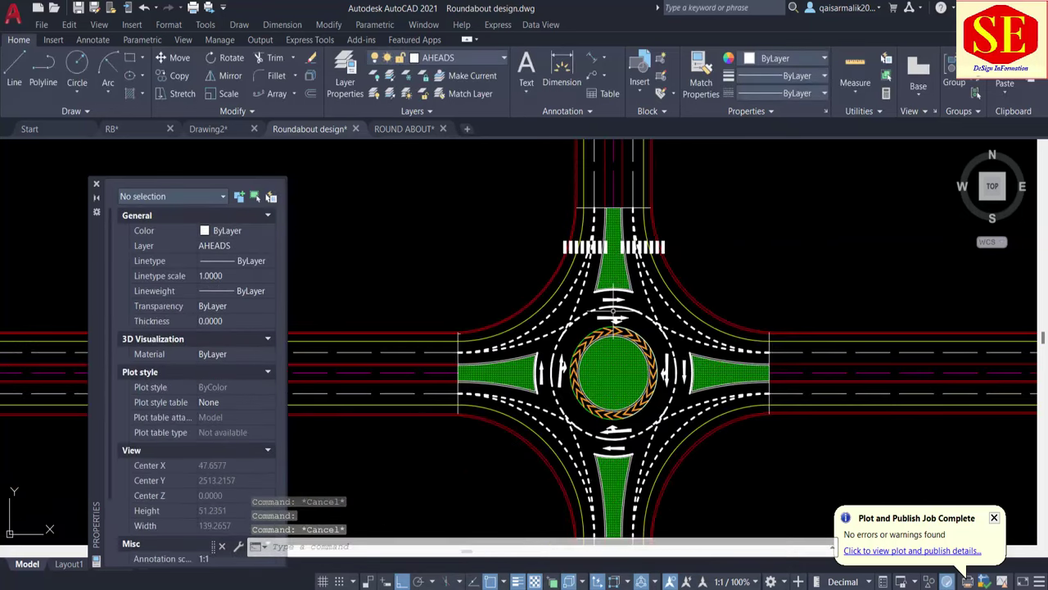
# Mirror the north crosswalk about a horizontal line through the centre, keeping the original.
pyautogui.write('mi')
pyautogui.press('Return')
pyautogui.click(643, 245)
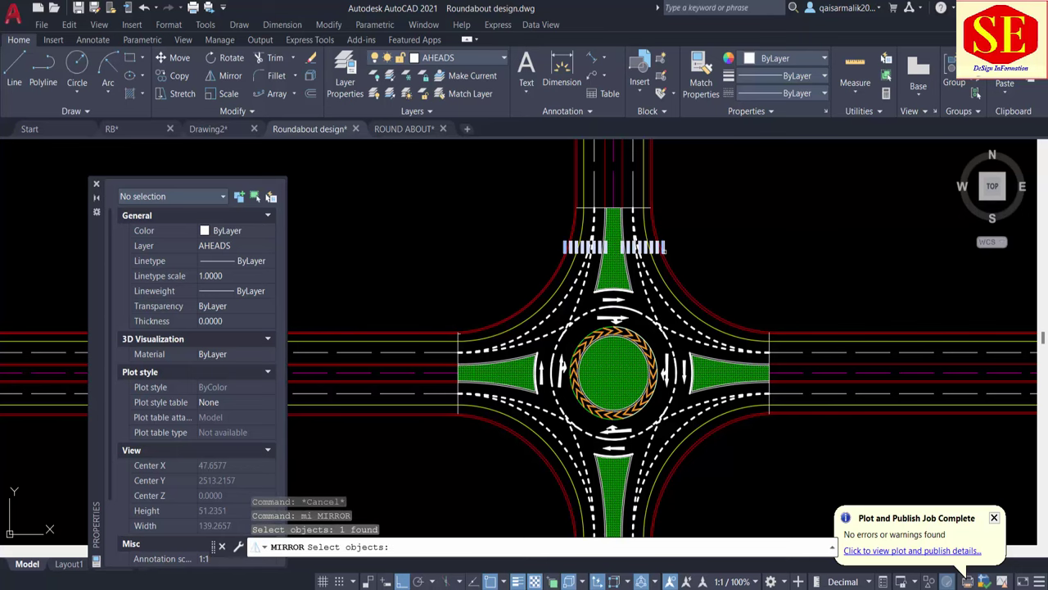
pyautogui.press('Return')
pyautogui.click(613, 372)
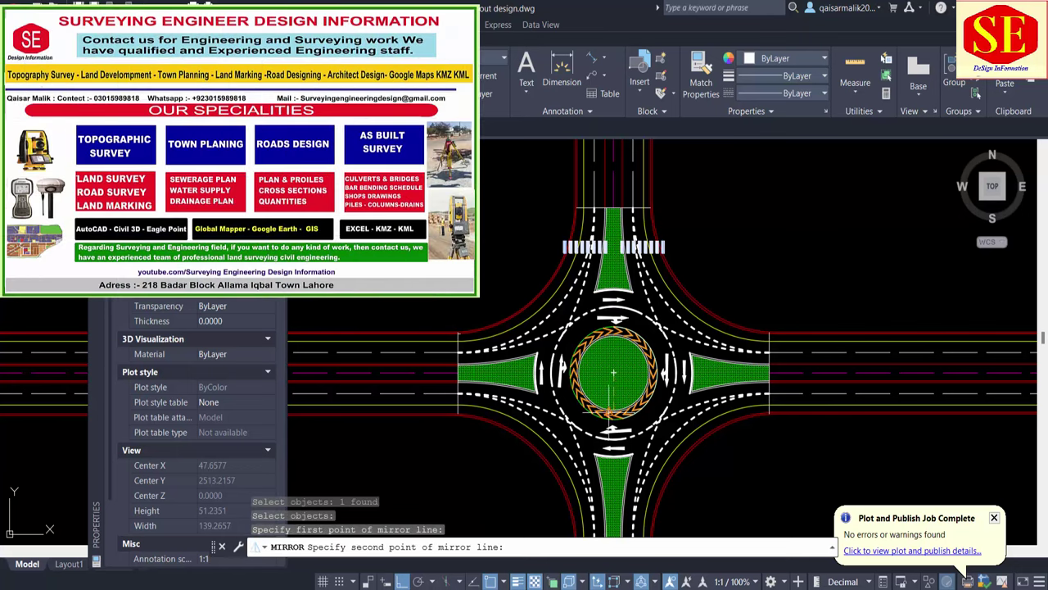
pyautogui.moveTo(647, 439); pyautogui.dragTo(647, 312, button='middle')
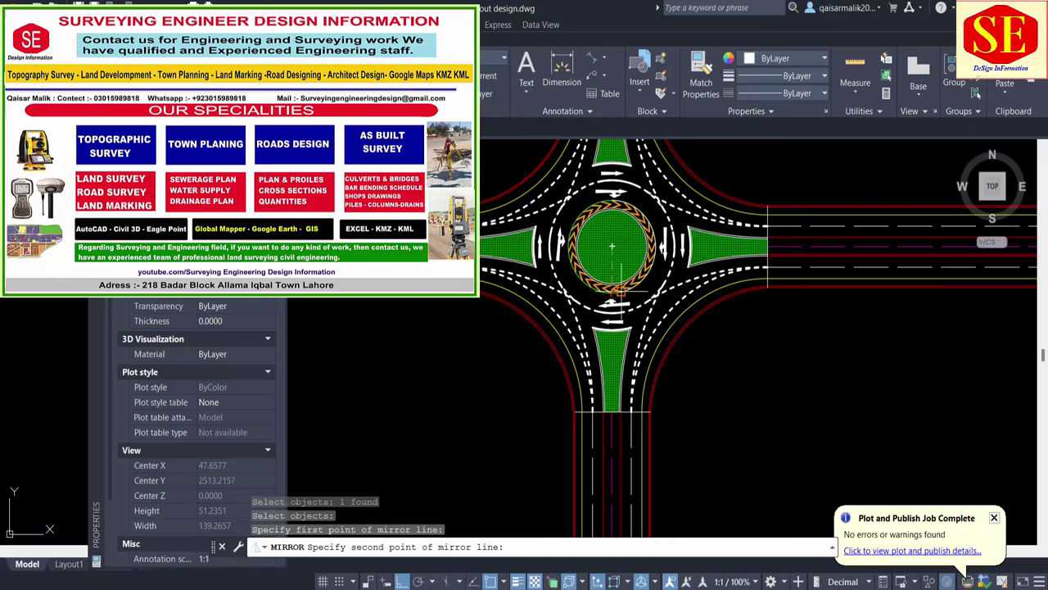
pyautogui.scroll(2, 660, 244)
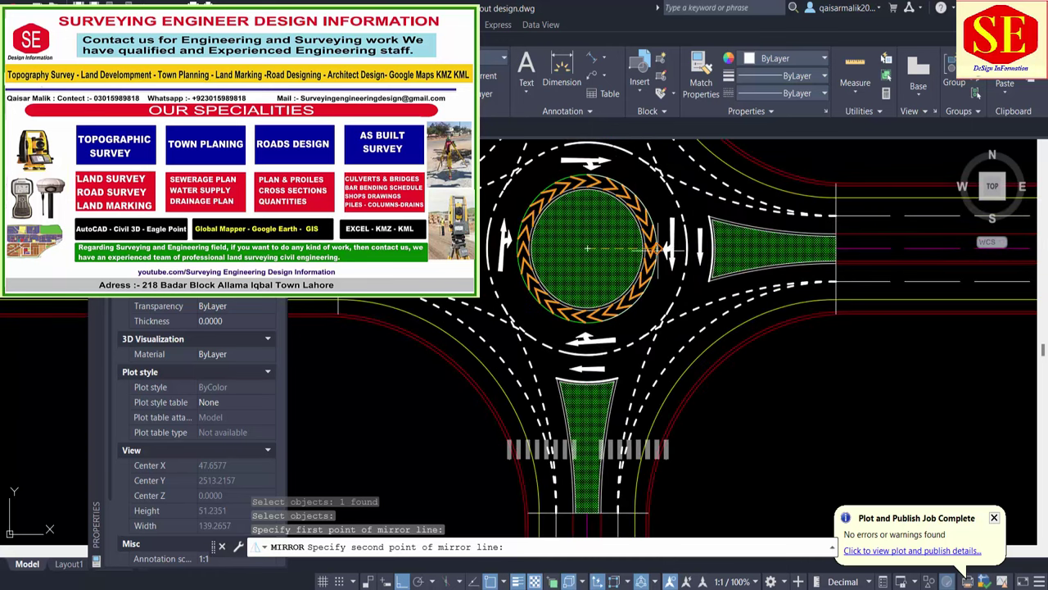
pyautogui.click(658, 247)
pyautogui.rightClick(660, 250)
pyautogui.click(688, 261)
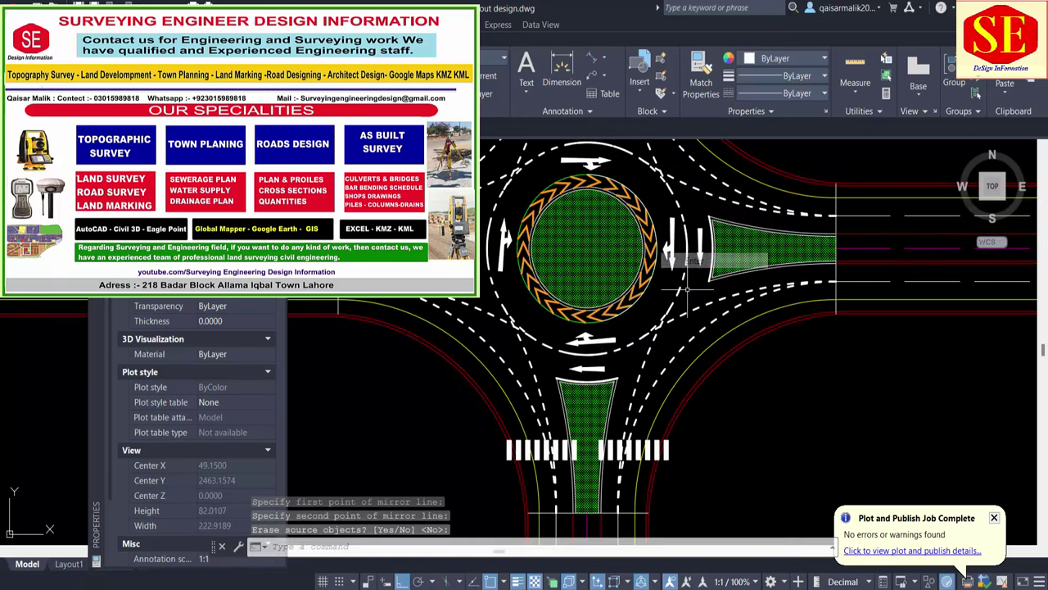
pyautogui.moveTo(712, 434); pyautogui.dragTo(711, 419, button='middle')
pyautogui.scroll(-1, 712, 419)
pyautogui.press('Escape')
pyautogui.scroll(-1, 712, 419)
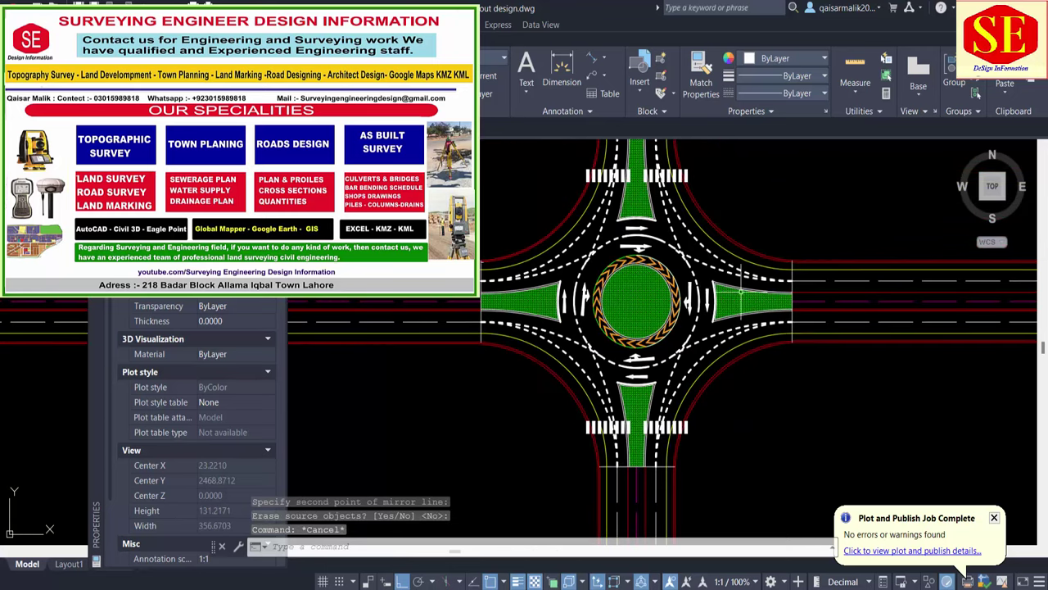
# Divide the chevron ring circle into 8 equal segments.
pyautogui.click(270, 546)
pyautogui.write('di')
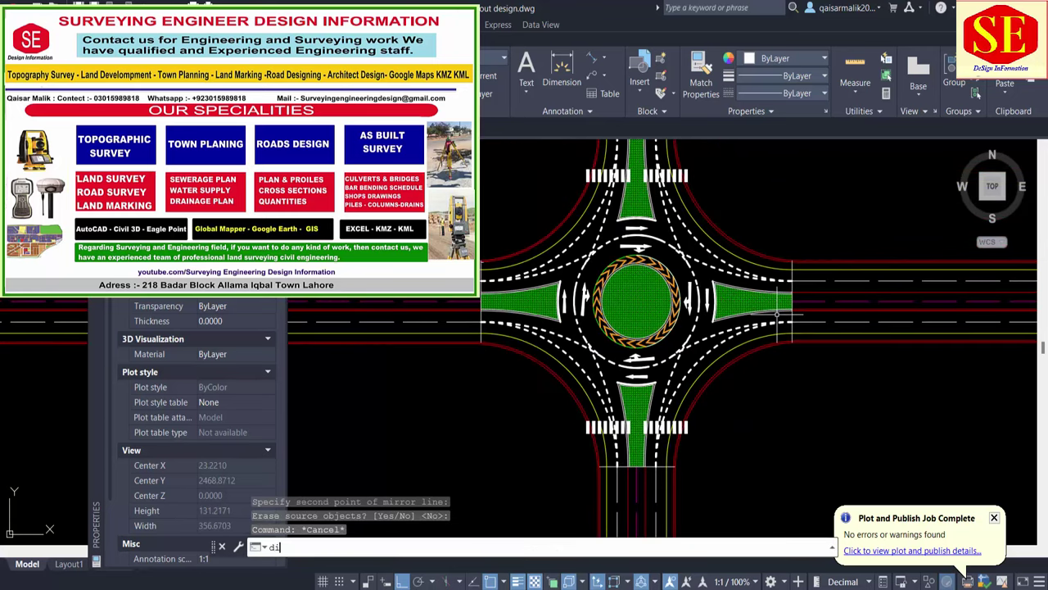
pyautogui.write('v')
pyautogui.press('Return')
pyautogui.scroll(2, 657, 234)
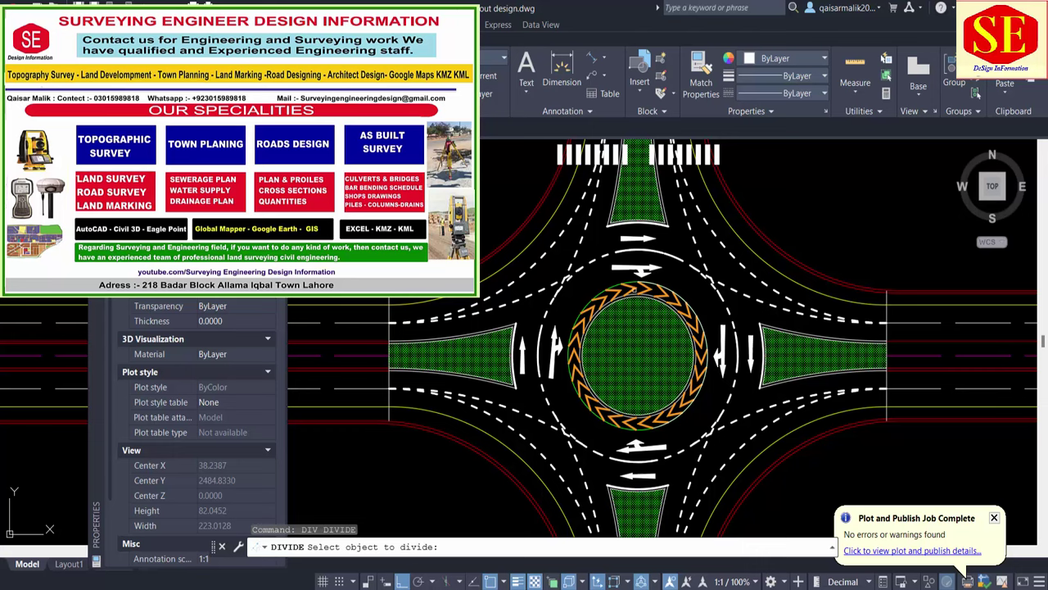
pyautogui.scroll(2, 633, 289)
pyautogui.click(574, 301)
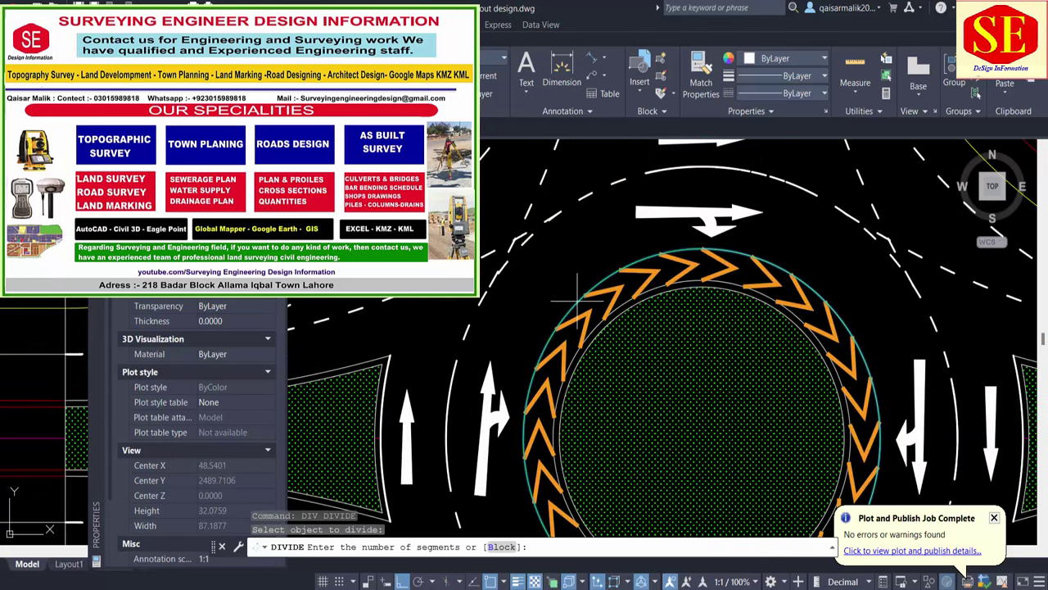
pyautogui.write('8')
pyautogui.press('Return')
pyautogui.scroll(-2, 577, 301)
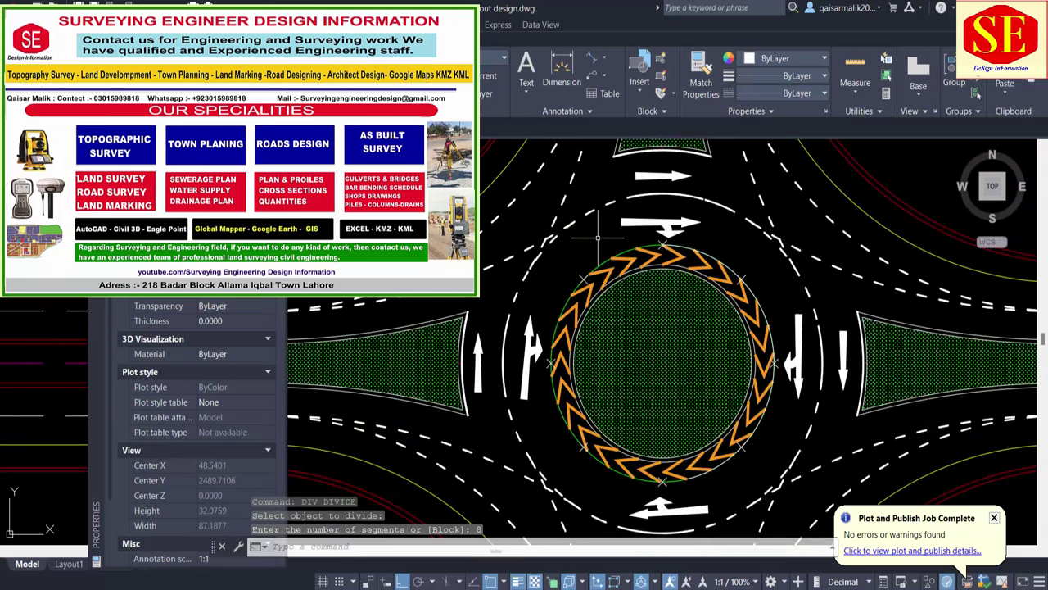
pyautogui.moveTo(620, 311); pyautogui.dragTo(604, 244, button='middle')
pyautogui.press('Escape')
pyautogui.scroll(-2, 594, 321)
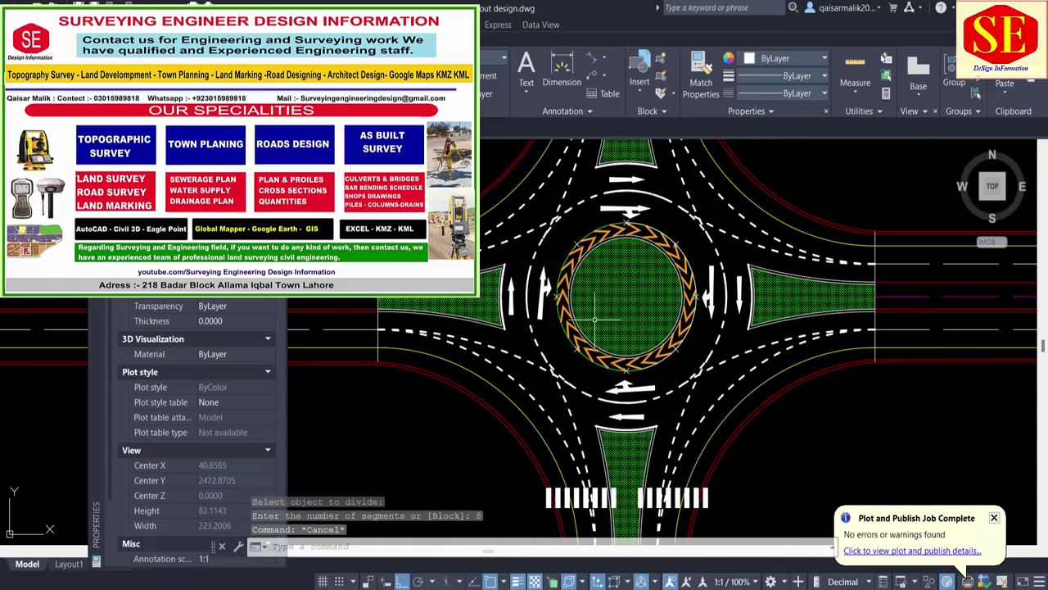
# Mirror both crosswalks about the diagonal circle nodes to fill the east and west arms.
pyautogui.write('mi')
pyautogui.press('Return')
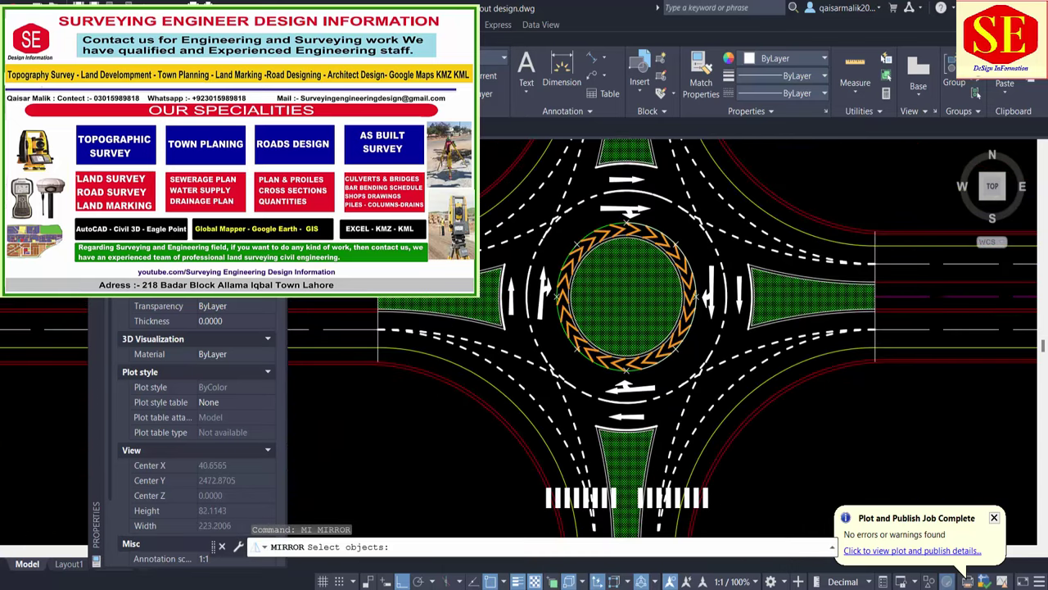
pyautogui.scroll(-4, 625, 290)
pyautogui.click(410, 263)
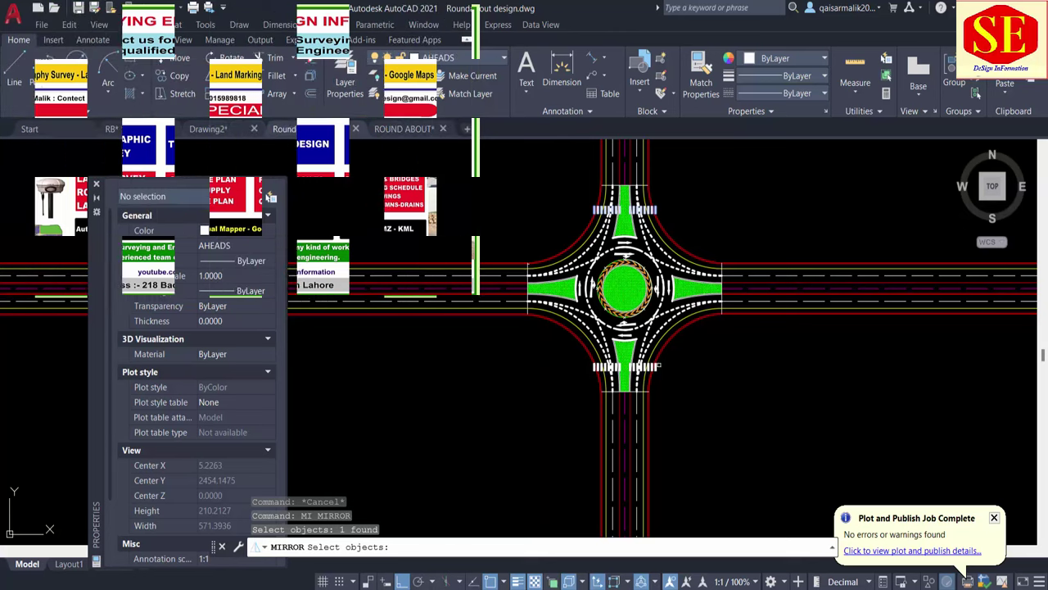
pyautogui.click(410, 302)
pyautogui.press('Return')
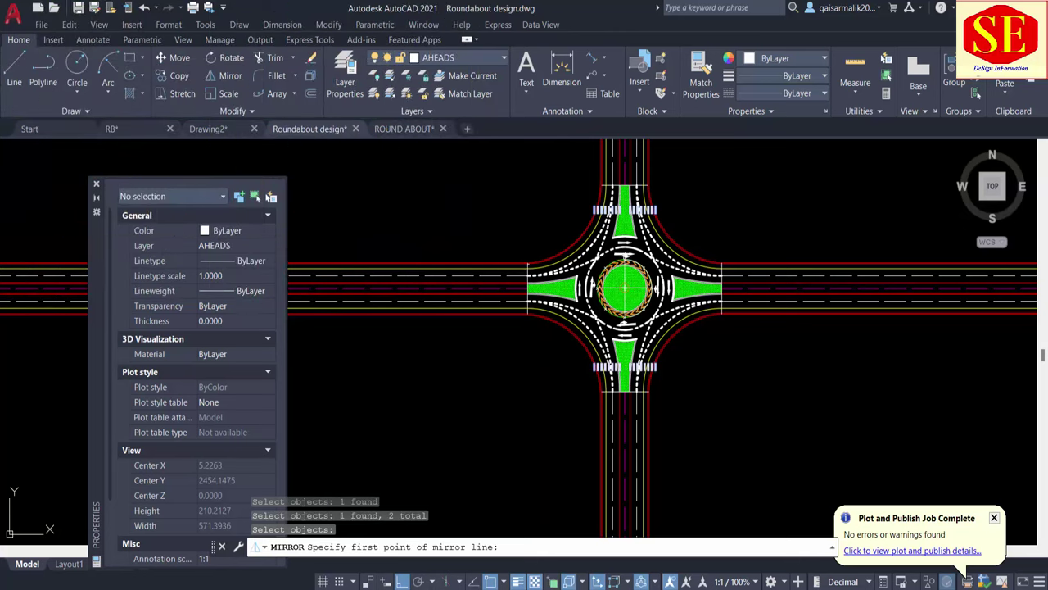
pyautogui.scroll(2, 619, 278)
pyautogui.scroll(4, 620, 278)
pyautogui.click(647, 327)
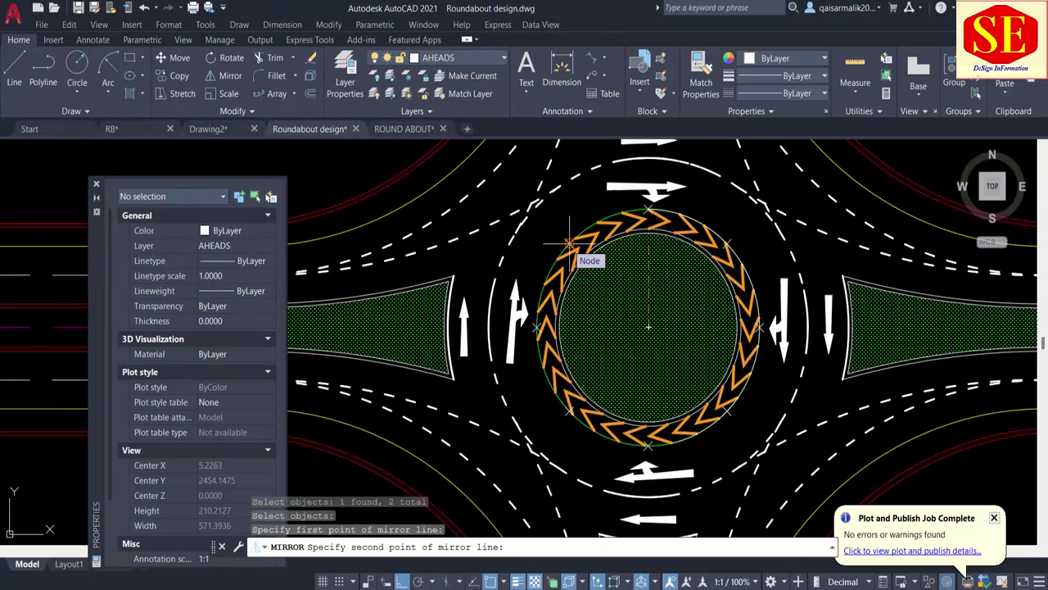
pyautogui.scroll(-2, 569, 243)
pyautogui.click(568, 244)
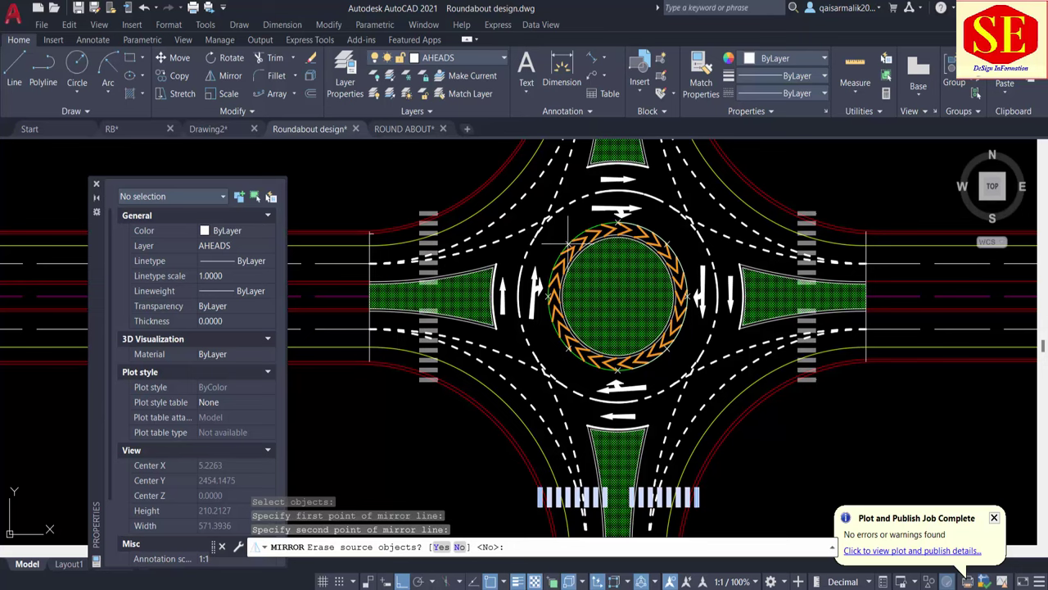
pyautogui.rightClick(568, 243)
pyautogui.click(604, 252)
pyautogui.scroll(-2, 646, 328)
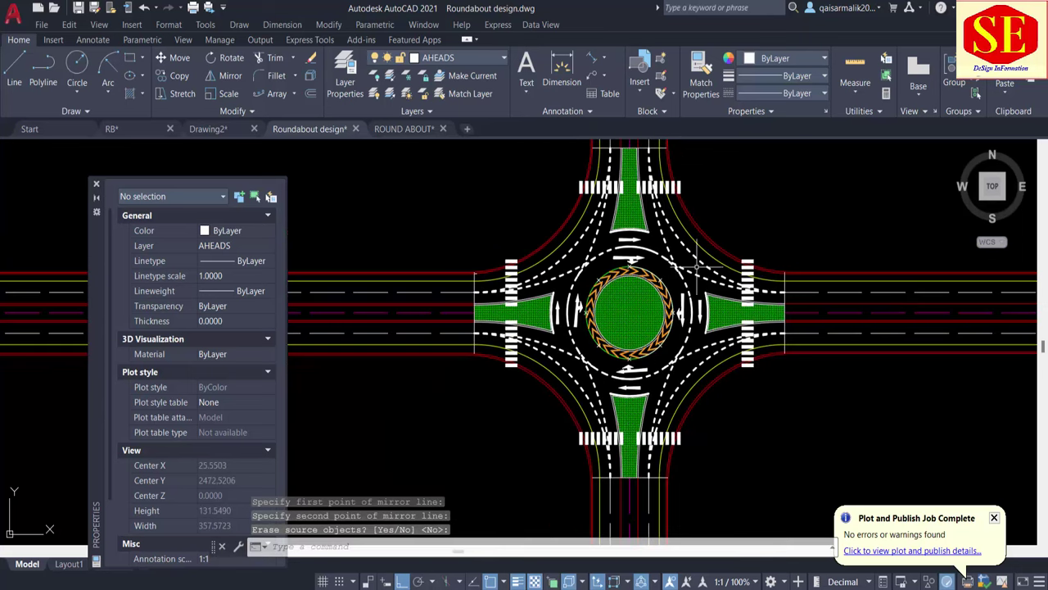
pyautogui.press('Escape')
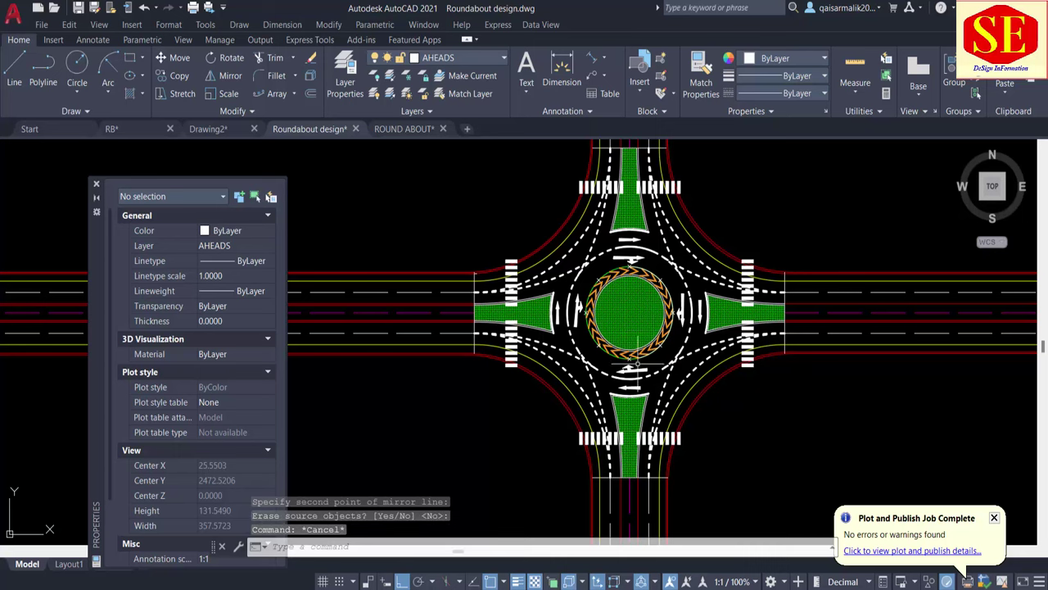
pyautogui.moveTo(662, 328); pyautogui.dragTo(664, 353, button='middle')
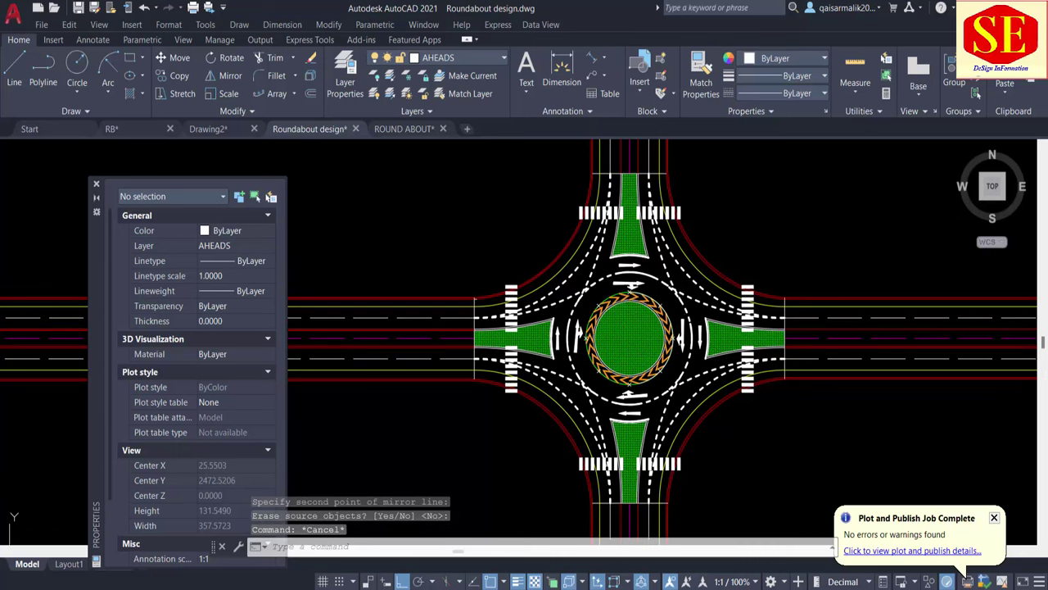
pyautogui.scroll(2, 777, 318)
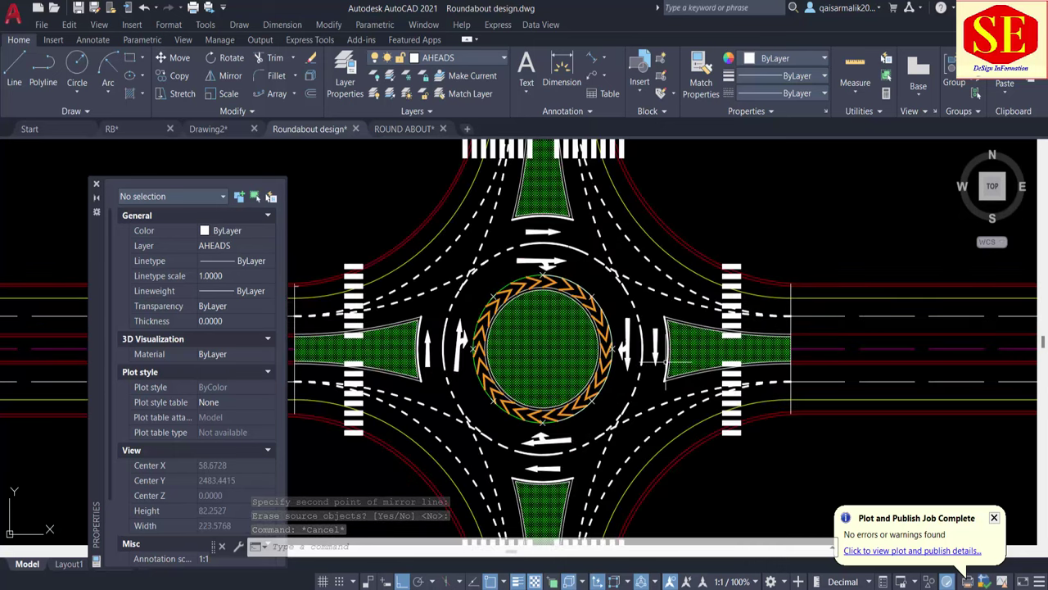
# Use MATCHPROP to copy the red road-edge style onto the upper and lower island edges.
pyautogui.write('ma')
pyautogui.press('Return')
pyautogui.scroll(1, 655, 358)
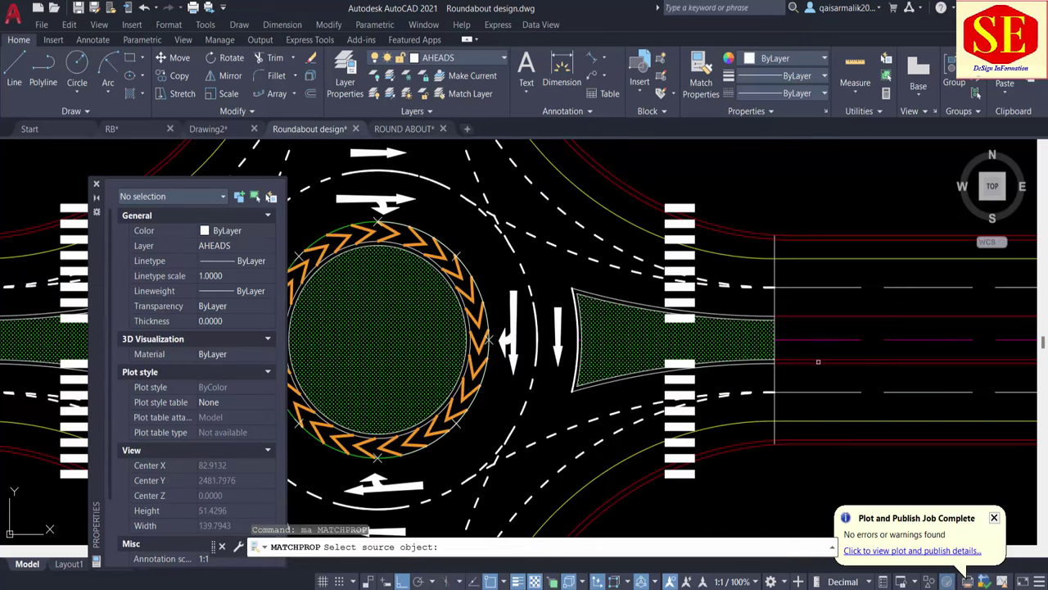
pyautogui.click(819, 361)
pyautogui.scroll(1, 771, 365)
pyautogui.click(770, 365)
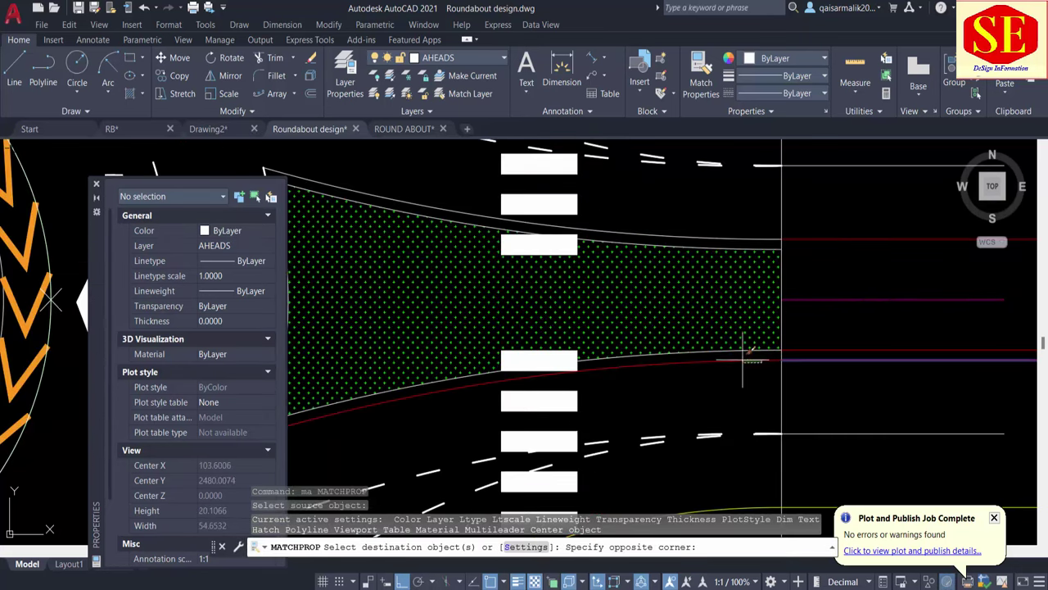
pyautogui.click(748, 349)
pyautogui.click(776, 232)
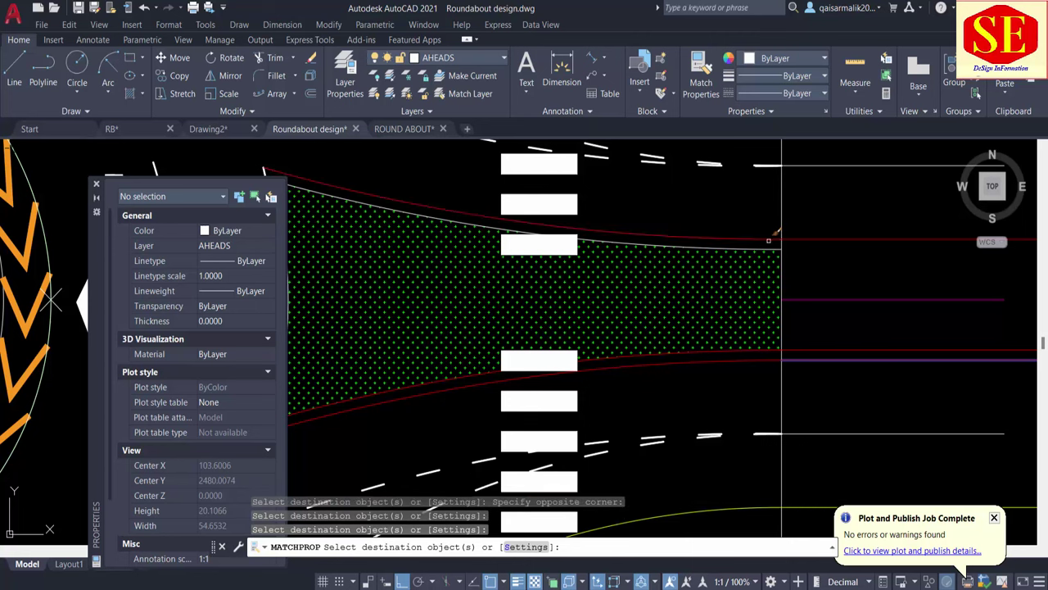
pyautogui.press('Escape')
# Offset the red island edge by 0.5 toward the island interior.
pyautogui.moveTo(817, 280); pyautogui.dragTo(698, 312, button='middle')
pyautogui.write('o')
pyautogui.press('Return')
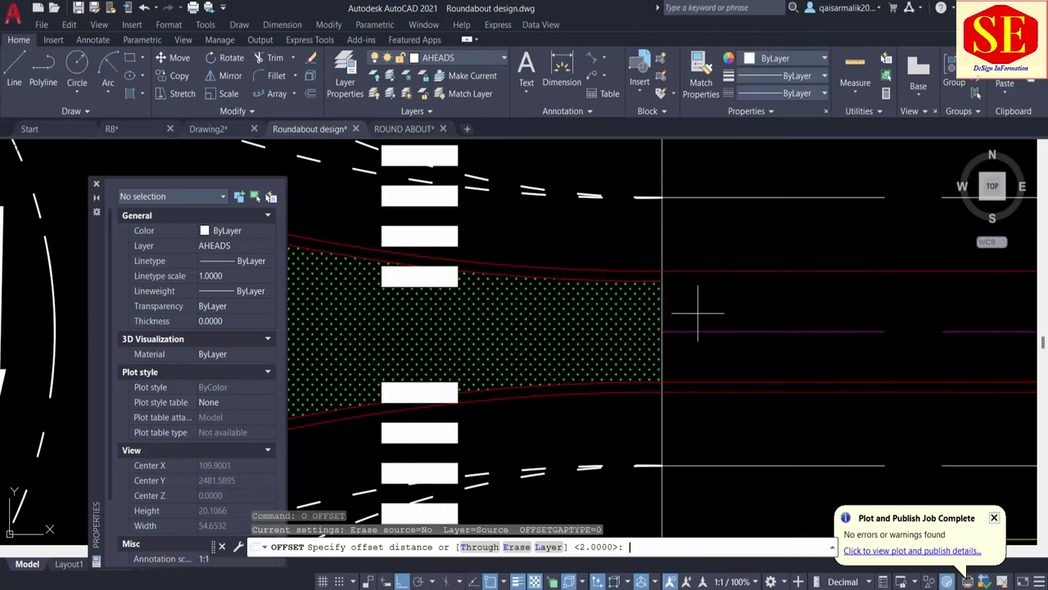
pyautogui.press('Return')
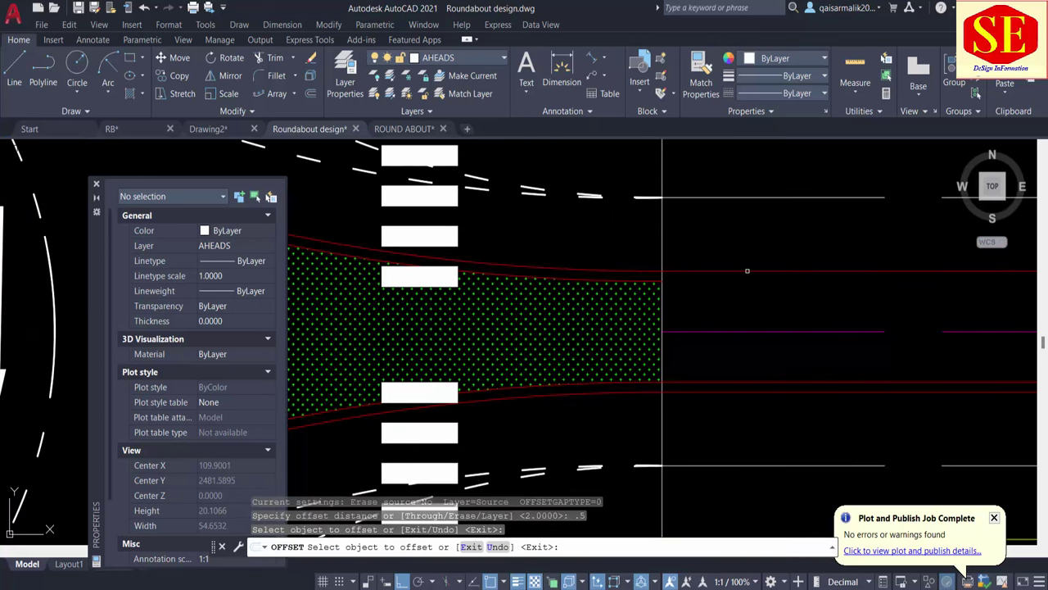
pyautogui.click(751, 270)
pyautogui.click(750, 303)
pyautogui.scroll(-5, 878, 327)
pyautogui.click(781, 352)
pyautogui.moveTo(781, 352); pyautogui.dragTo(942, 327, button='middle')
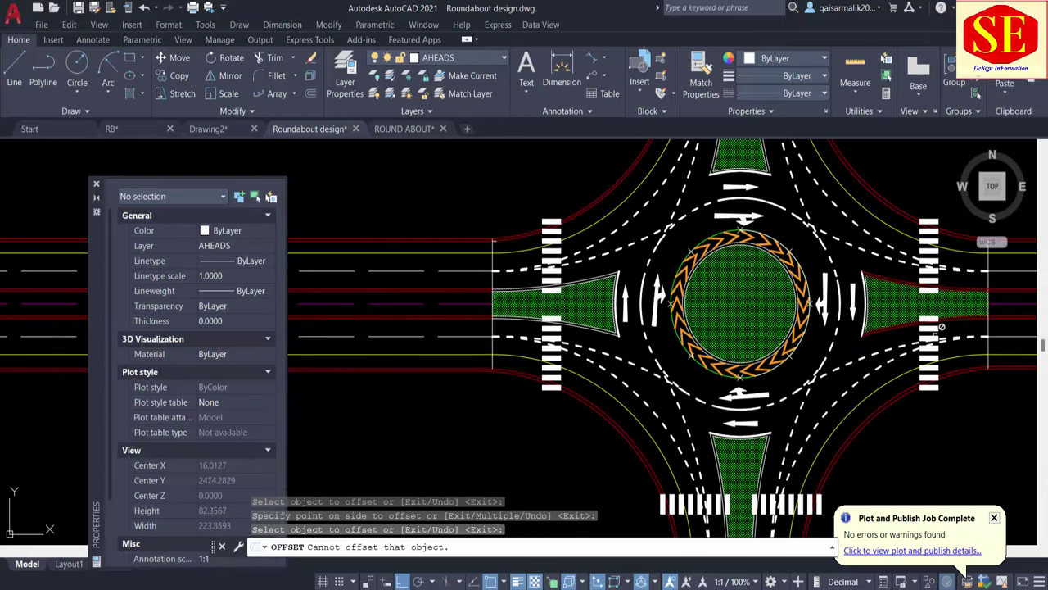
pyautogui.write('rm')
pyautogui.press('Escape')
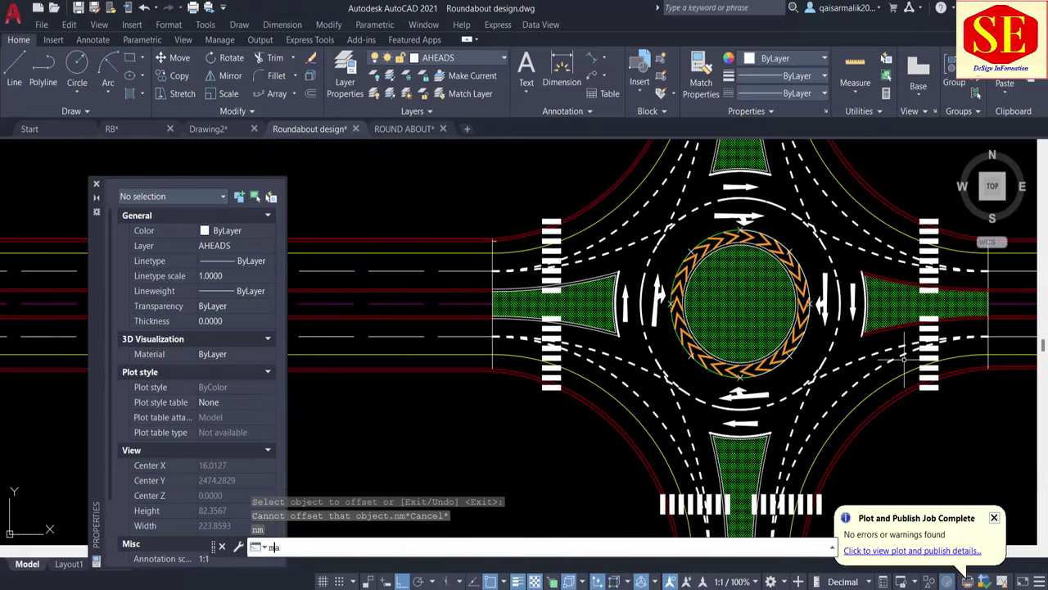
# Match the right outer curb arc's red style onto the south island's edge.
pyautogui.press('Return')
pyautogui.scroll(2, 832, 461)
pyautogui.click(830, 446)
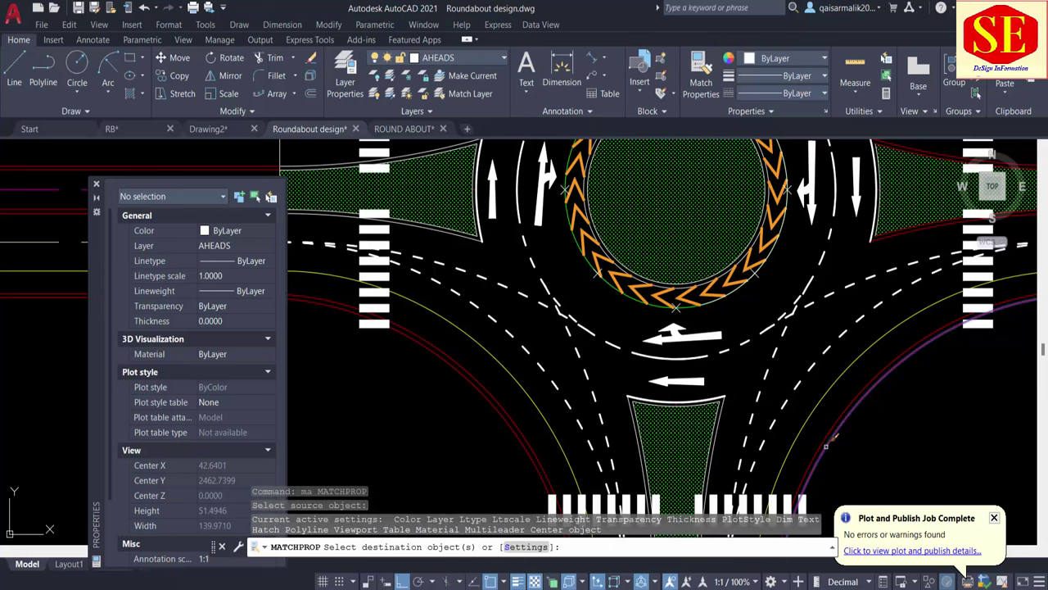
pyautogui.click(715, 420)
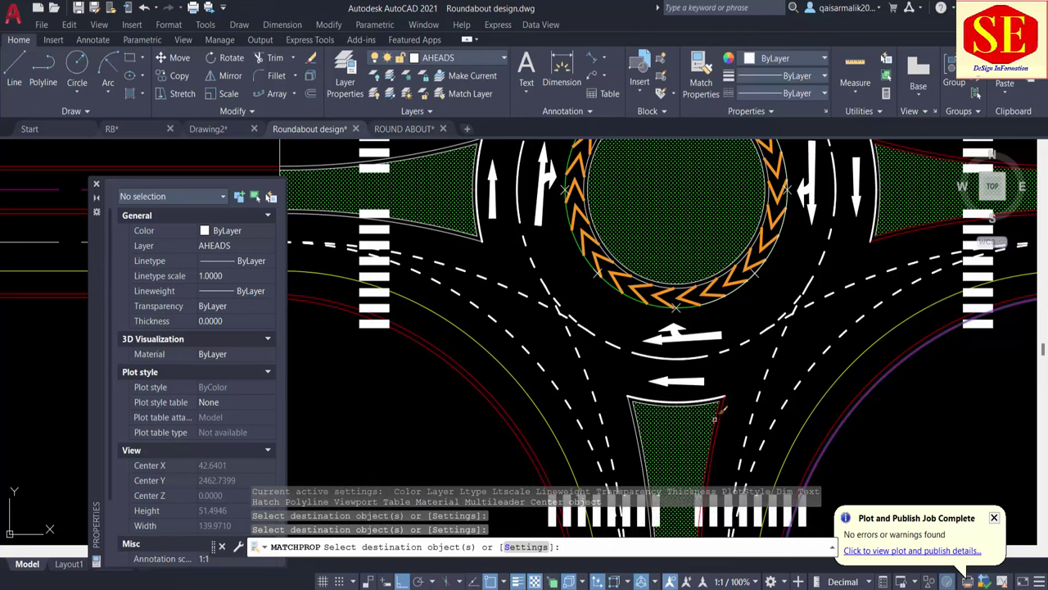
pyautogui.scroll(2, 715, 420)
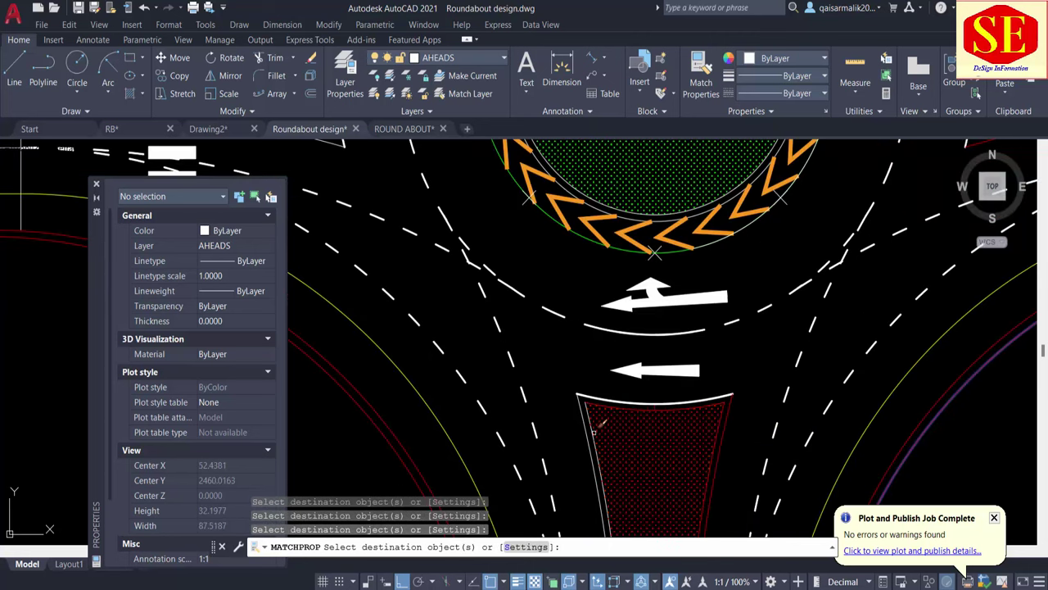
pyautogui.moveTo(586, 434); pyautogui.dragTo(585, 390, button='middle')
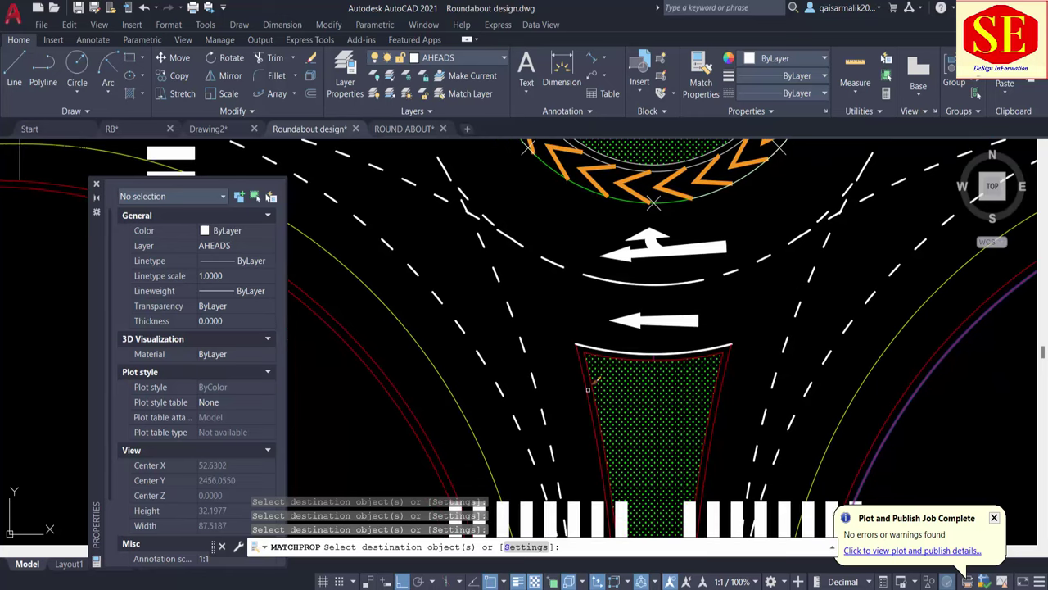
# Apply the matched properties to the western island hatch, giving it the green dotted pattern.
pyautogui.scroll(-3, 588, 390)
pyautogui.scroll(3, 573, 386)
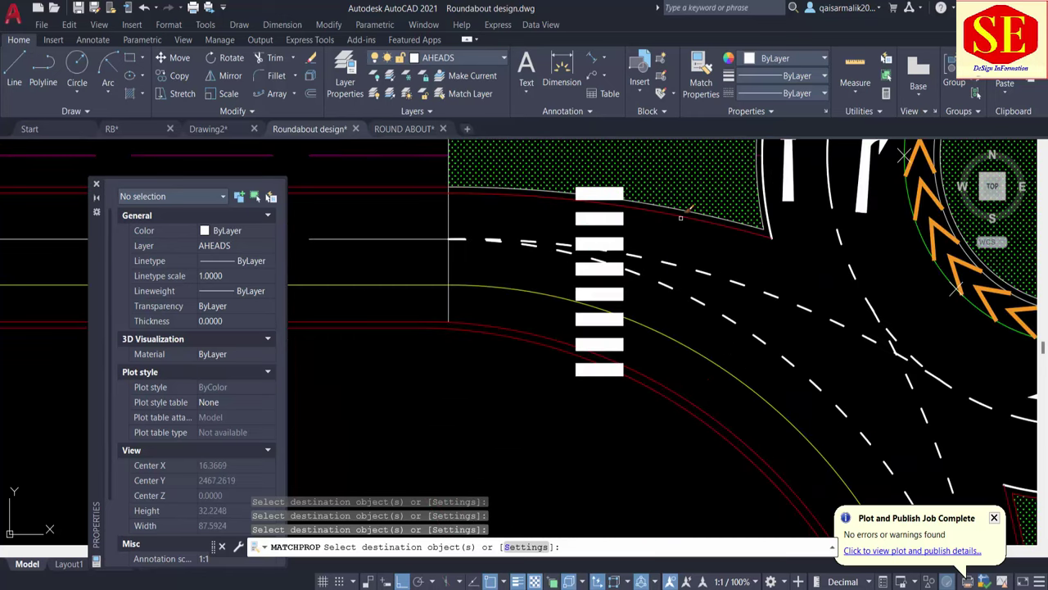
pyautogui.moveTo(750, 227); pyautogui.dragTo(772, 338, button='middle')
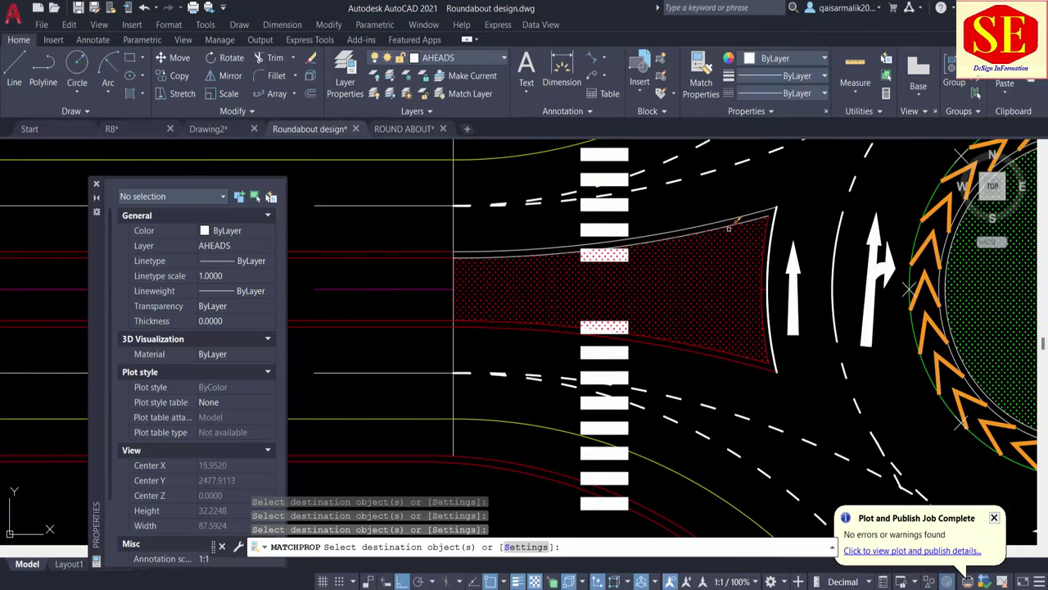
pyautogui.scroll(-3, 726, 225)
pyautogui.scroll(3, 732, 234)
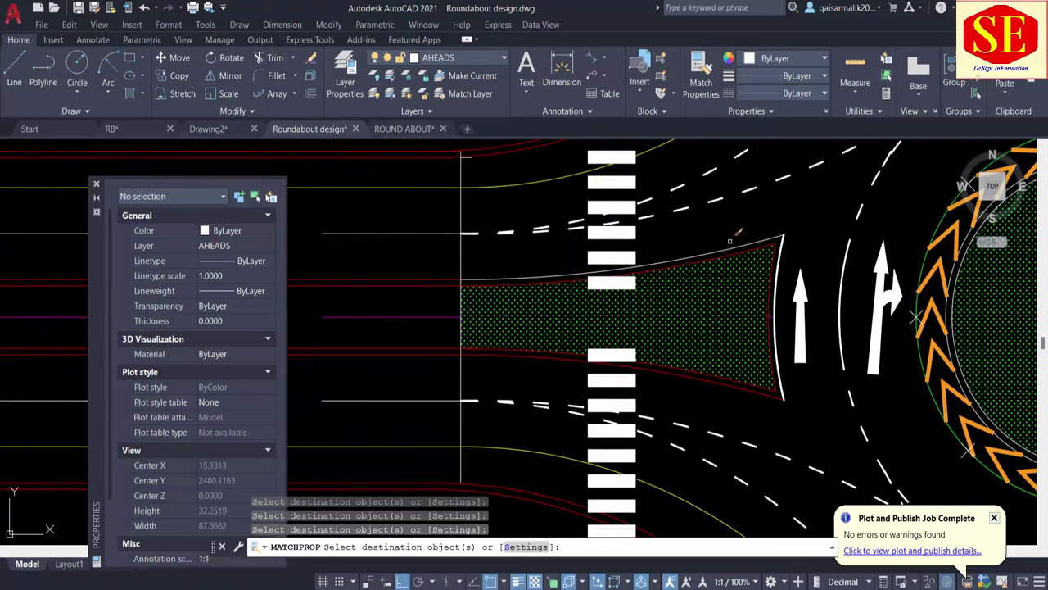
pyautogui.click(779, 282)
pyautogui.scroll(-3, 779, 283)
pyautogui.moveTo(893, 245); pyautogui.dragTo(778, 336, button='middle')
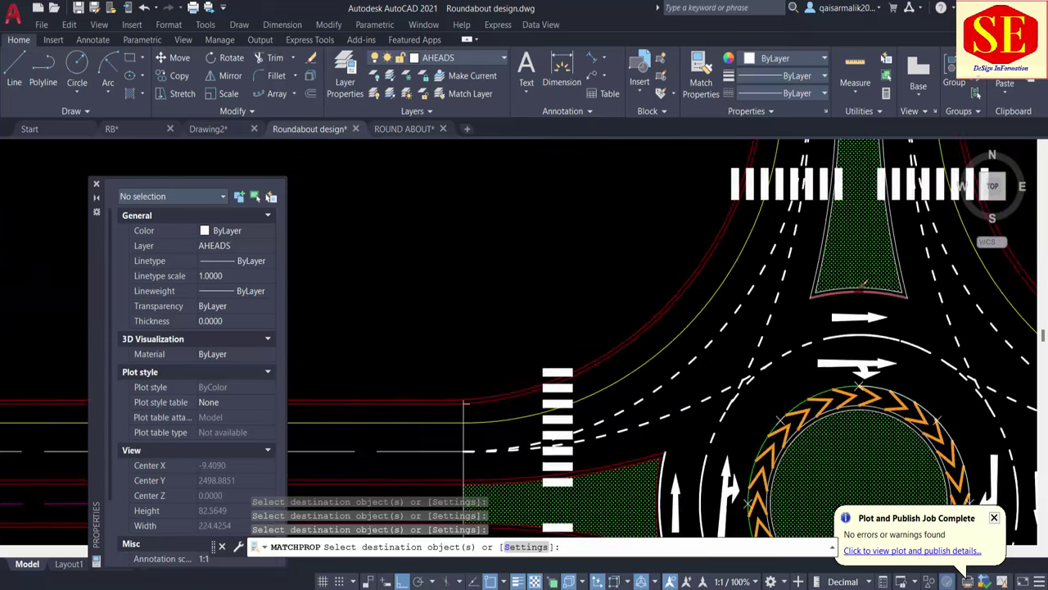
pyautogui.scroll(3, 862, 282)
pyautogui.scroll(2, 886, 282)
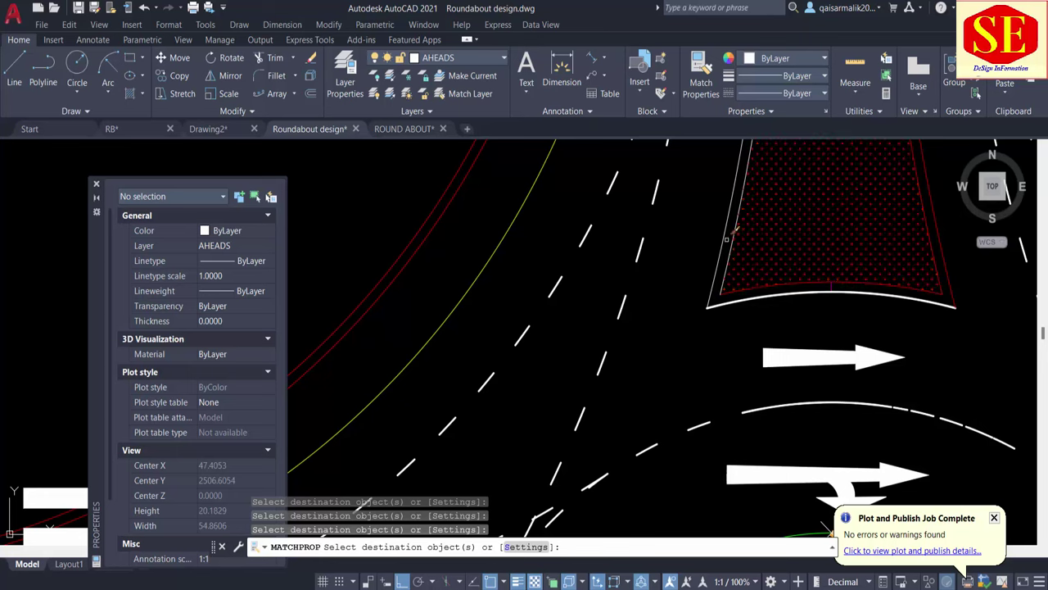
pyautogui.scroll(-5, 728, 254)
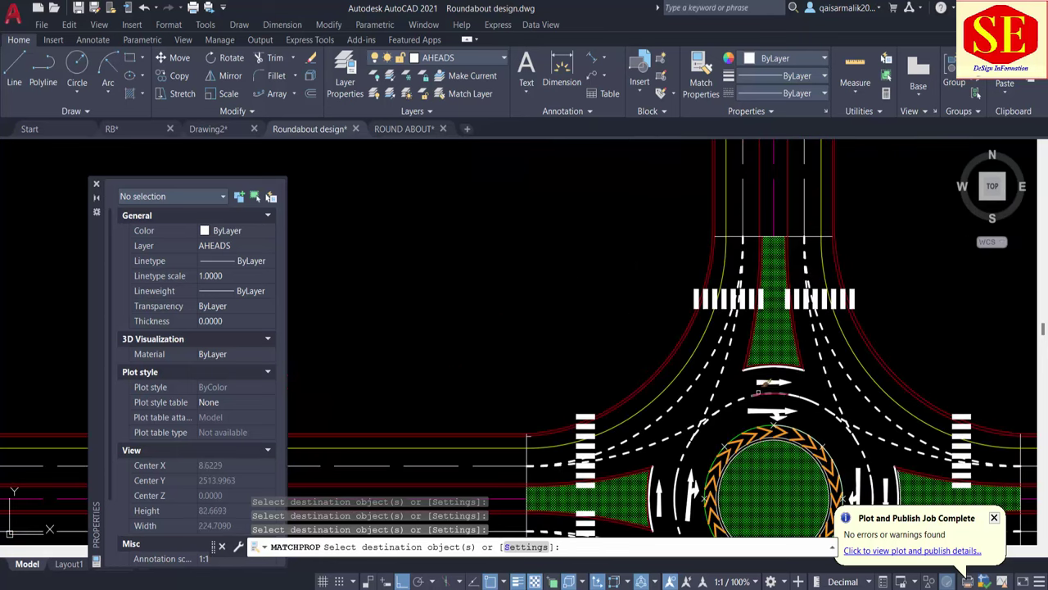
pyautogui.scroll(2, 760, 262)
pyautogui.scroll(1, 759, 262)
pyautogui.press('Escape')
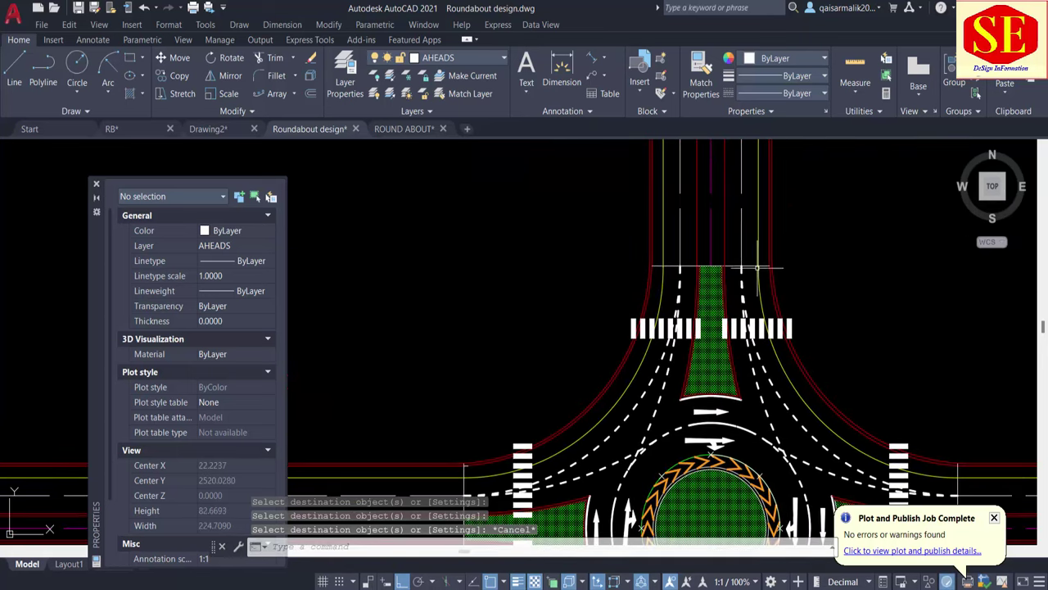
# Erase the horizontal and vertical helper lines, including the one west of the crosswalk.
pyautogui.click(757, 267)
pyautogui.write('e')
pyautogui.press('Return')
pyautogui.moveTo(1034, 516); pyautogui.dragTo(780, 386, button='middle')
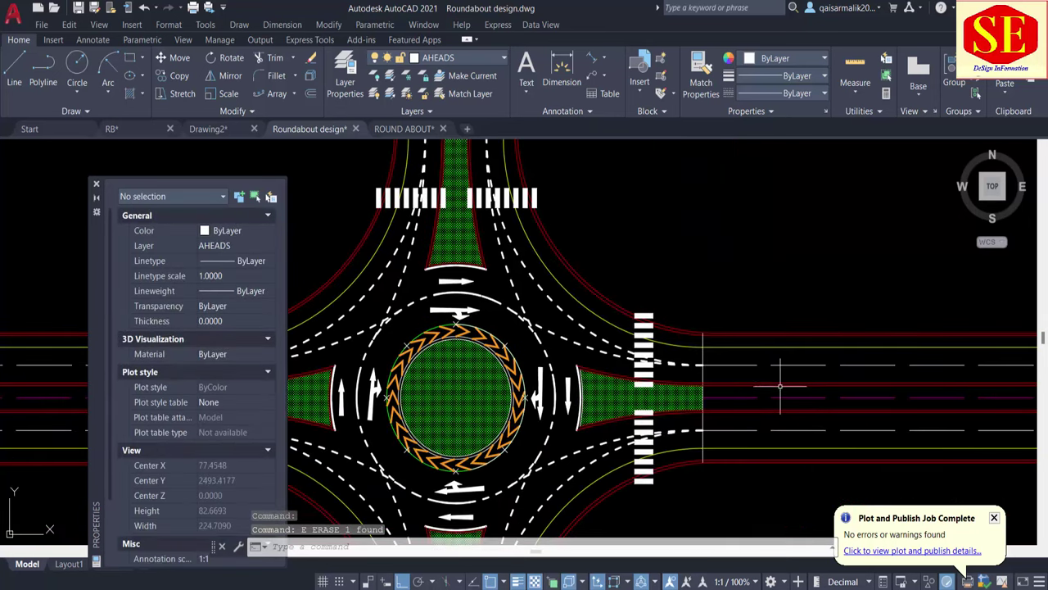
pyautogui.click(702, 374)
pyautogui.press('Delete')
pyautogui.moveTo(712, 375); pyautogui.dragTo(980, 306, button='middle')
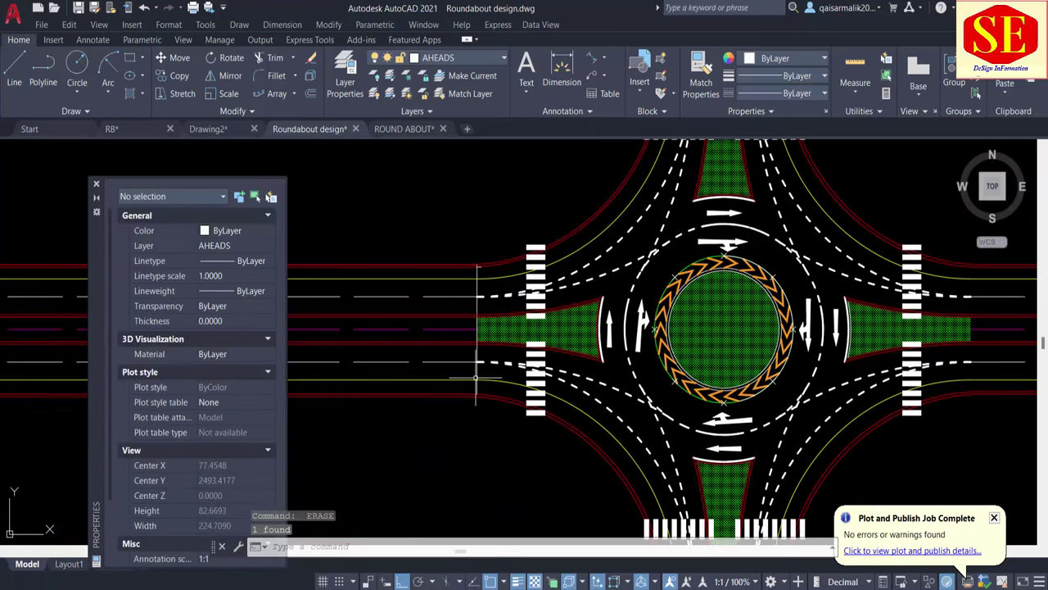
pyautogui.click(472, 374)
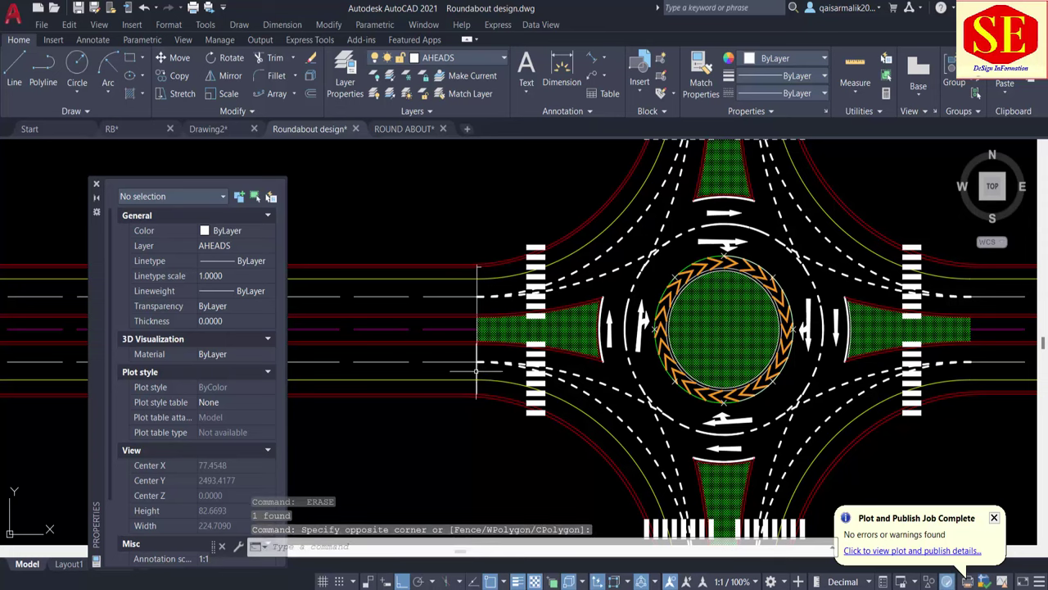
pyautogui.press('Escape')
pyautogui.click(478, 376)
pyautogui.press('Delete')
# Match the dashed curved lane line's style onto the straight western and northern lane lines.
pyautogui.moveTo(509, 428); pyautogui.dragTo(713, 429, button='middle')
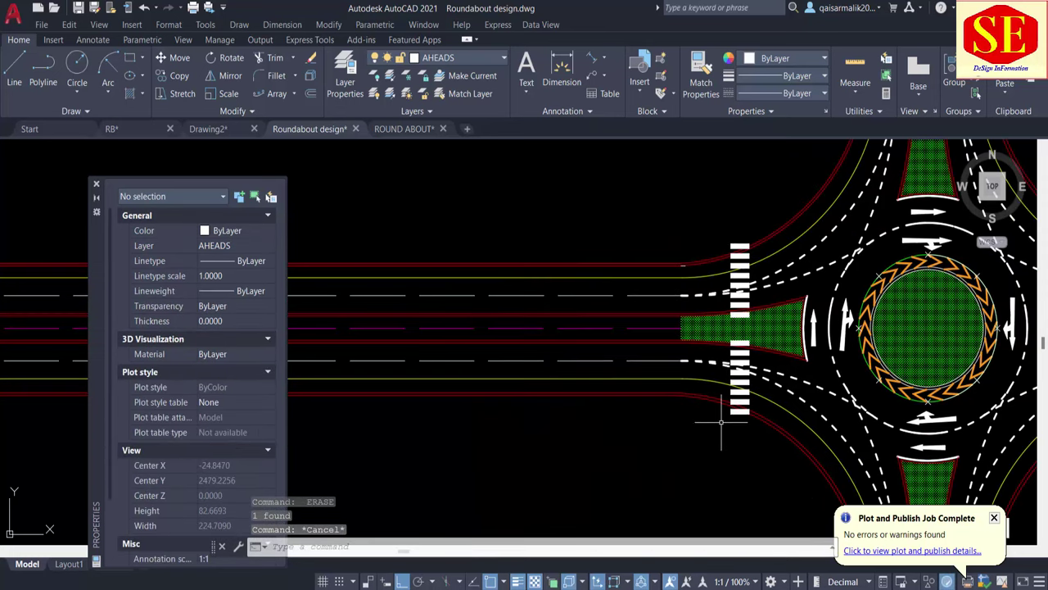
pyautogui.write('ma')
pyautogui.press('Return')
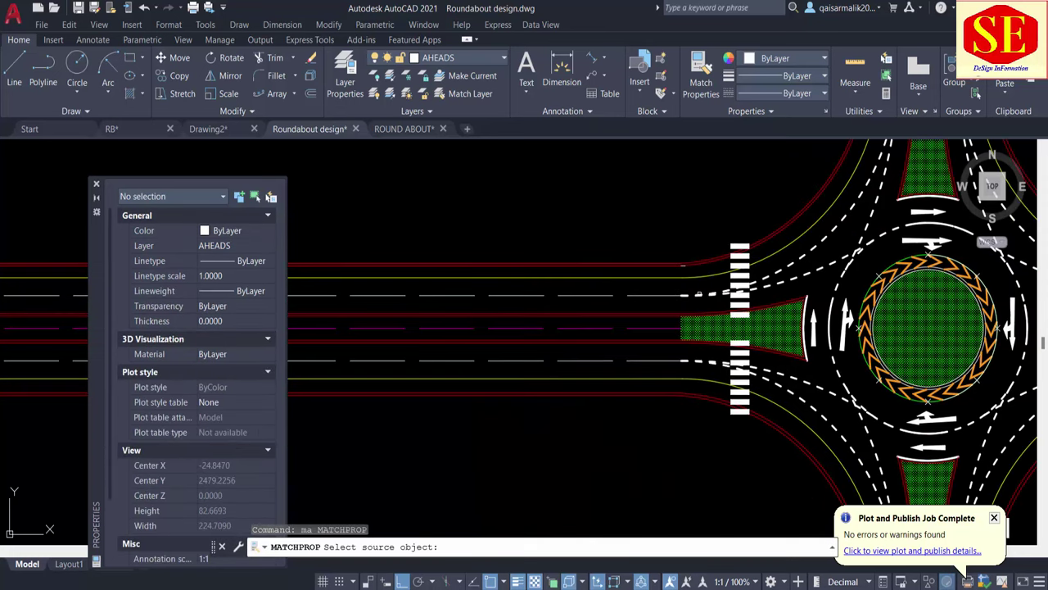
pyautogui.click(698, 293)
pyautogui.click(671, 293)
pyautogui.click(659, 360)
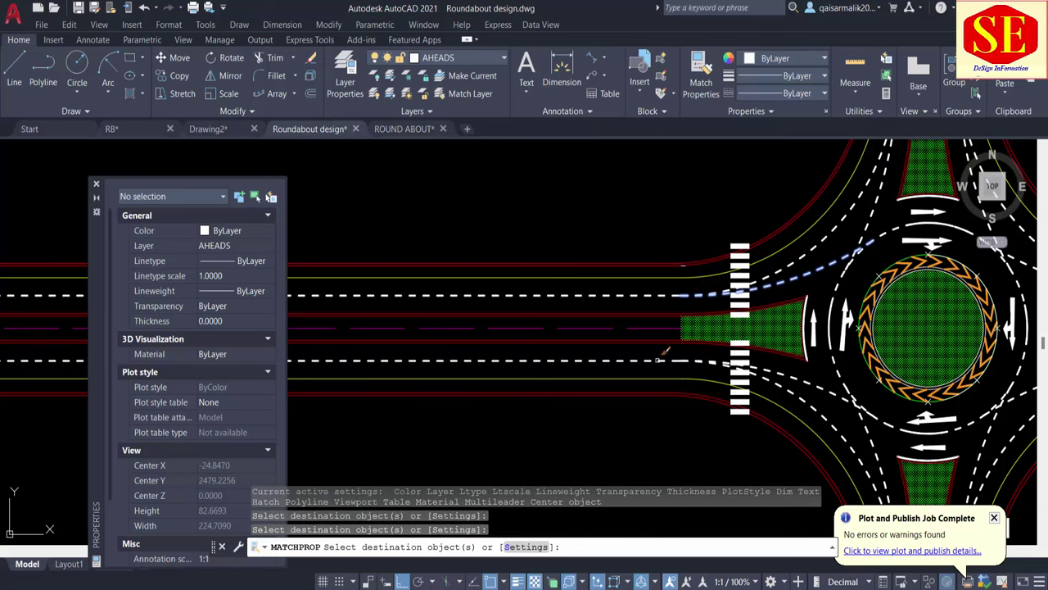
pyautogui.scroll(-2, 659, 359)
pyautogui.moveTo(781, 183); pyautogui.dragTo(770, 311, button='middle')
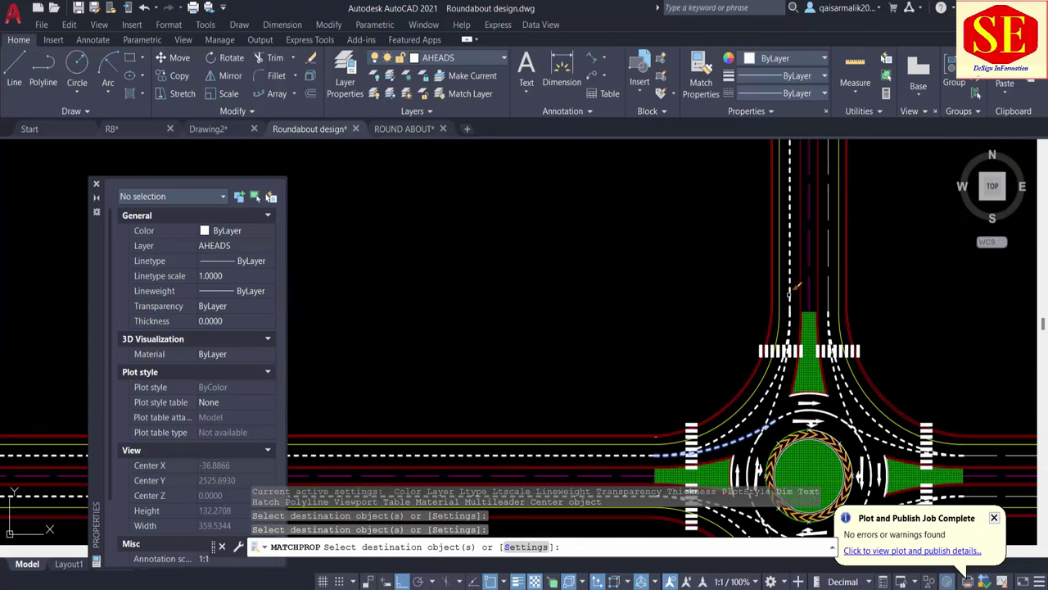
pyautogui.click(798, 287)
pyautogui.moveTo(830, 295); pyautogui.dragTo(702, 139, button='middle')
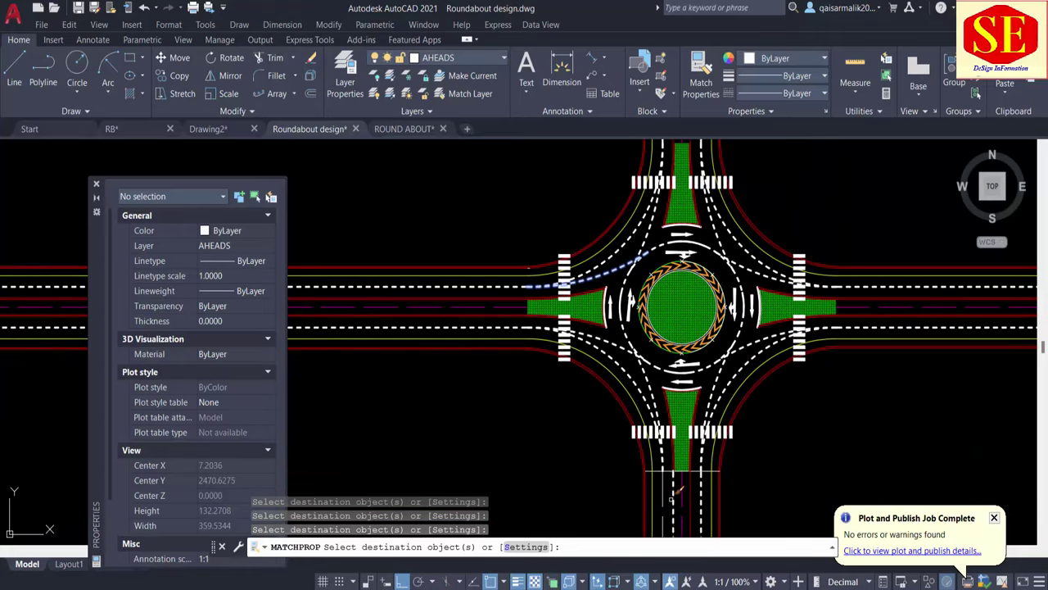
pyautogui.press('Escape')
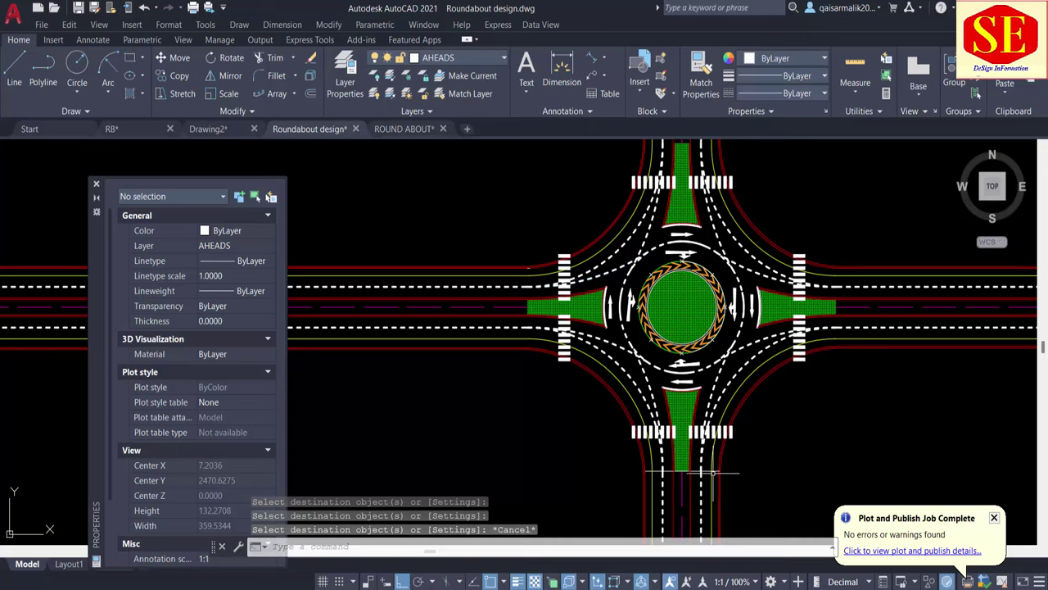
# Erase the stray line on the south road.
pyautogui.click(714, 468)
pyautogui.write('e')
pyautogui.press('Return')
pyautogui.scroll(-3, 510, 496)
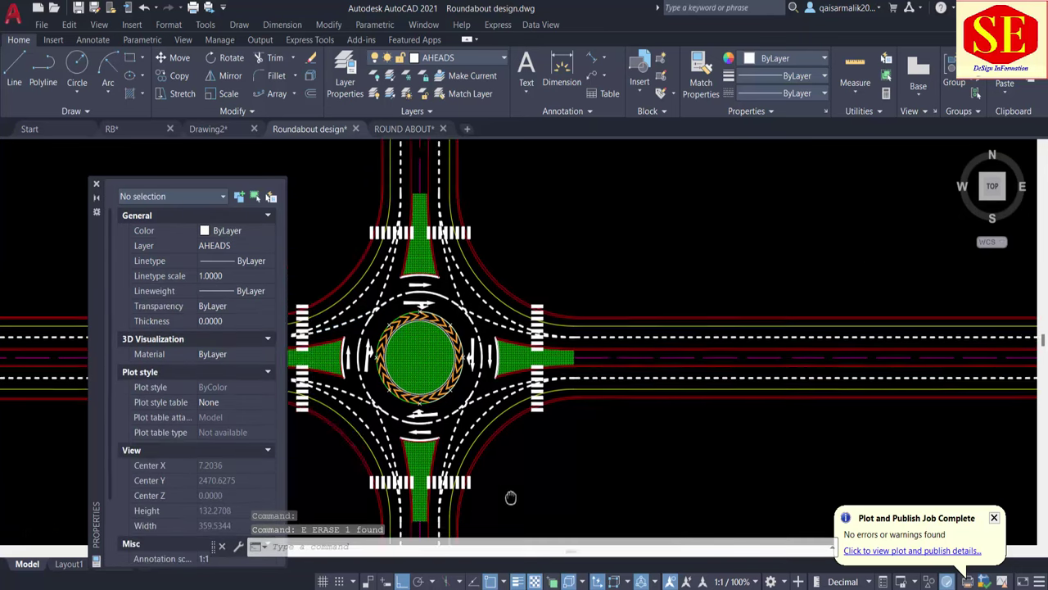
pyautogui.moveTo(491, 304); pyautogui.dragTo(589, 304, button='middle')
# Select all eight ring helper points with Select Similar and erase them.
pyautogui.scroll(3, 608, 385)
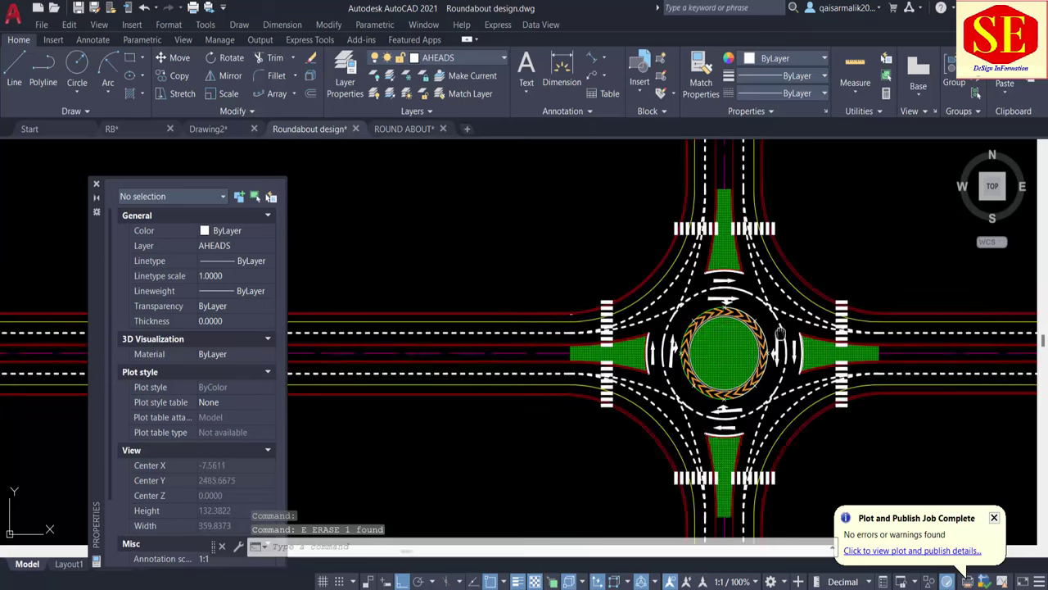
pyautogui.scroll(3, 612, 388)
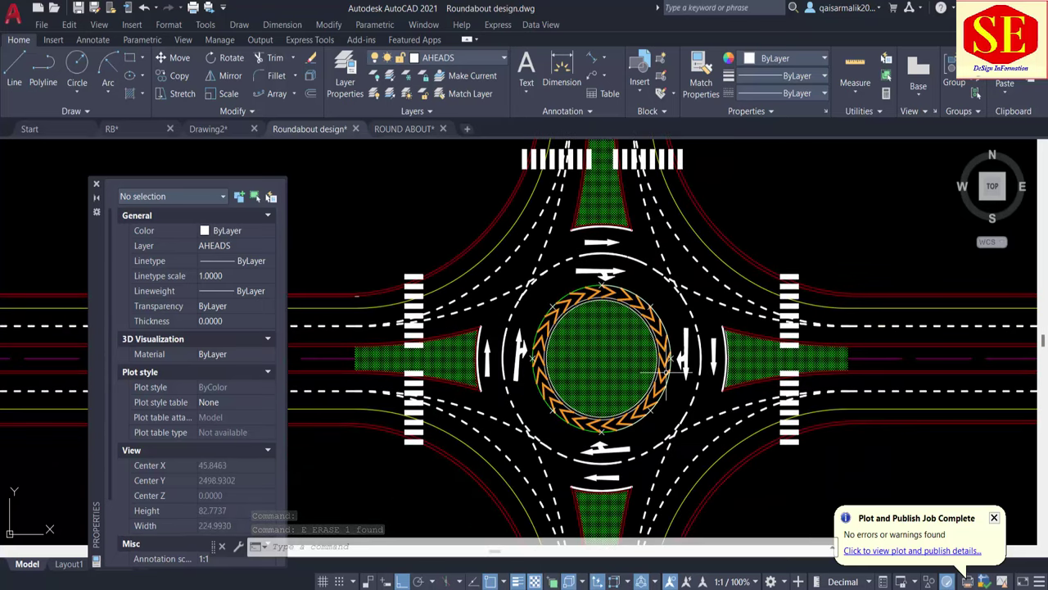
pyautogui.scroll(2, 648, 400)
pyautogui.click(655, 416)
pyautogui.rightClick(655, 416)
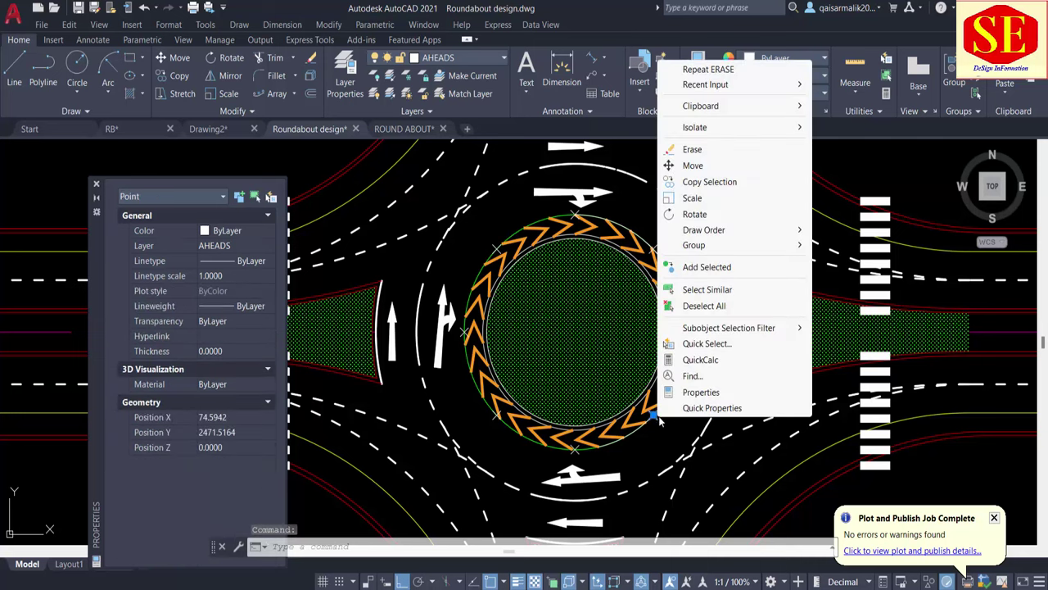
pyautogui.click(709, 290)
pyautogui.write('e')
pyautogui.press('Return')
pyautogui.scroll(-2, 709, 293)
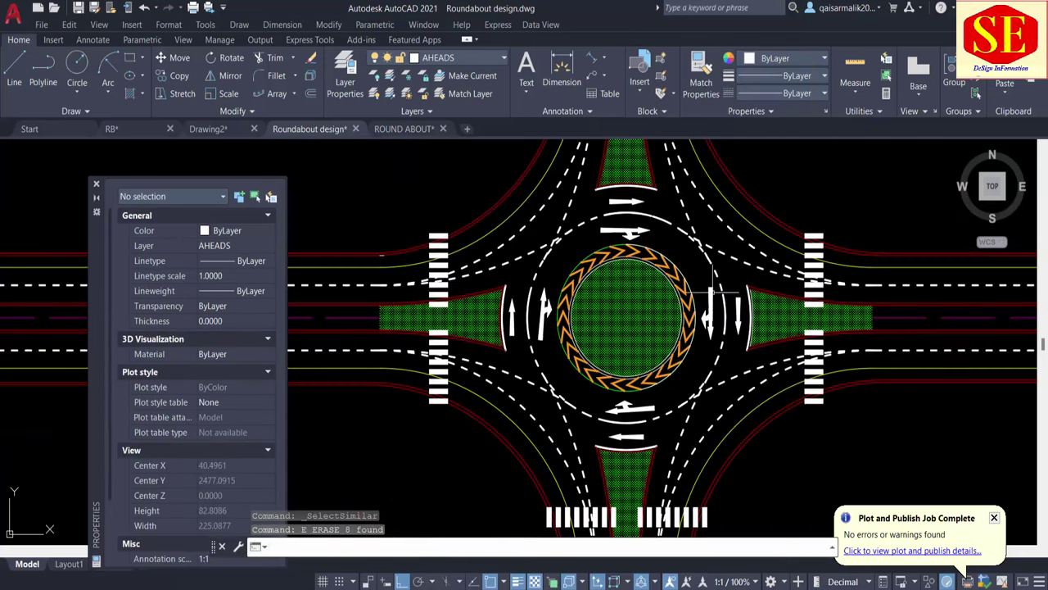
pyautogui.scroll(-1, 657, 332)
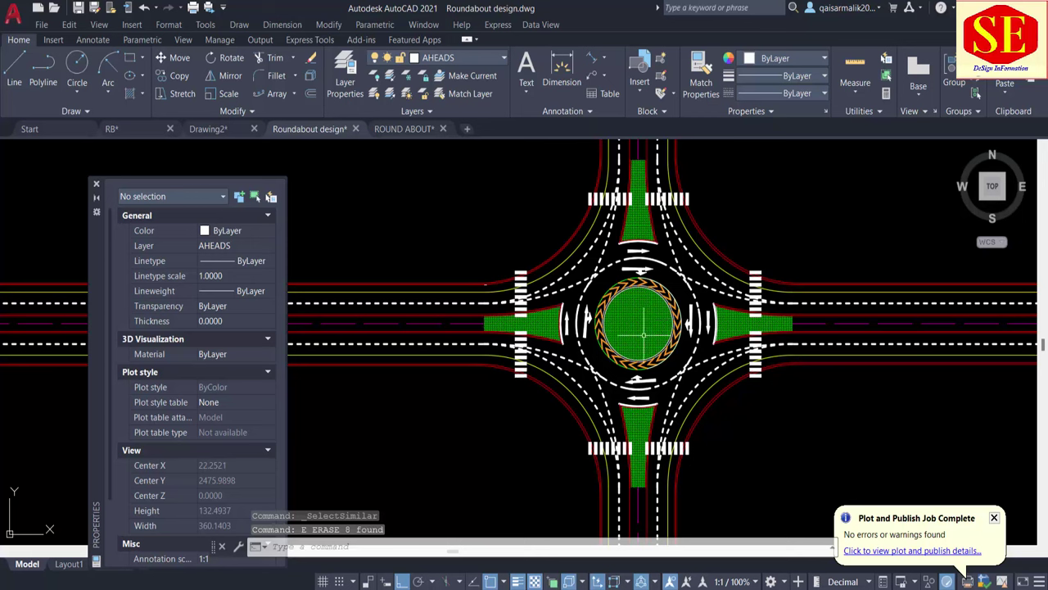
pyautogui.moveTo(644, 334)
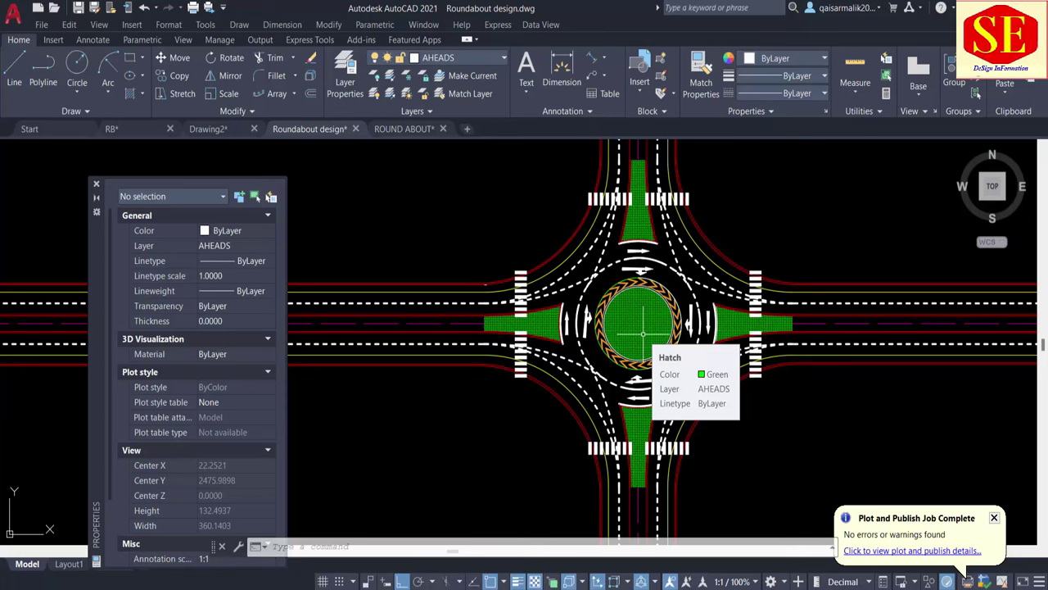
pyautogui.click(407, 129)
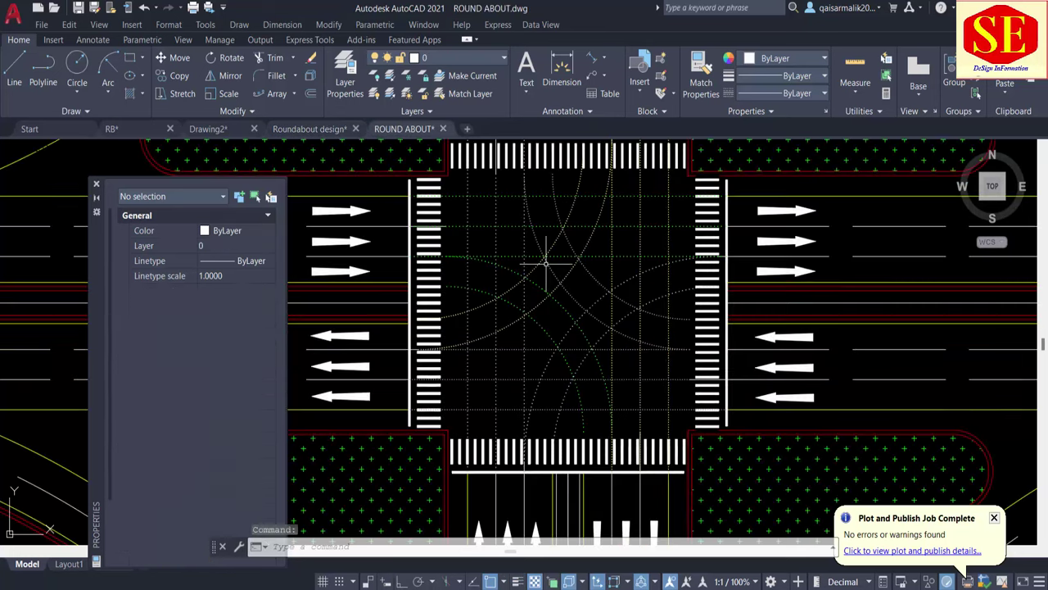
pyautogui.scroll(-4, 595, 307)
pyautogui.scroll(-2, 553, 311)
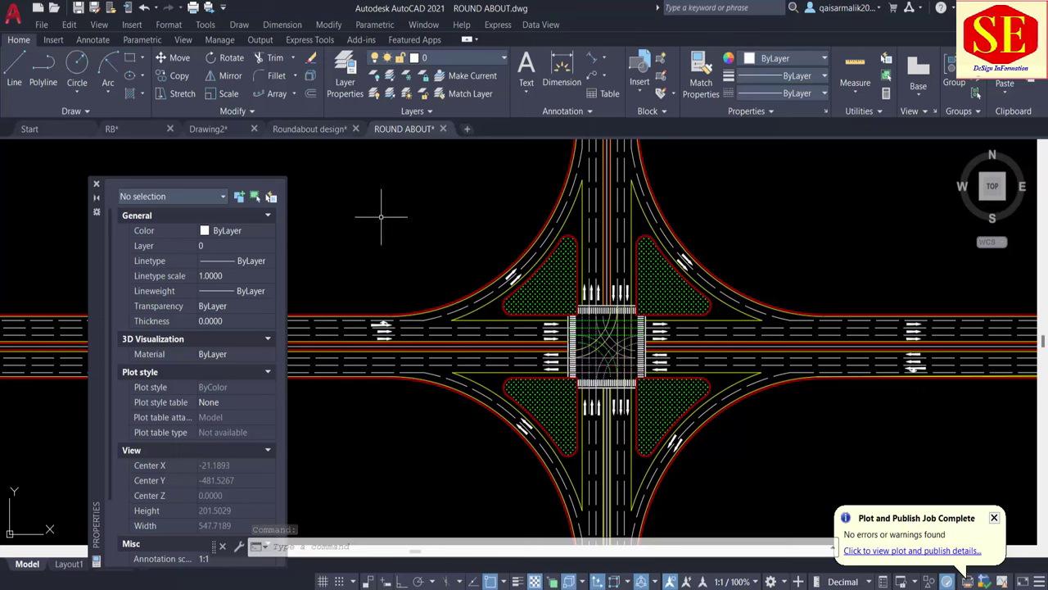
pyautogui.click(308, 130)
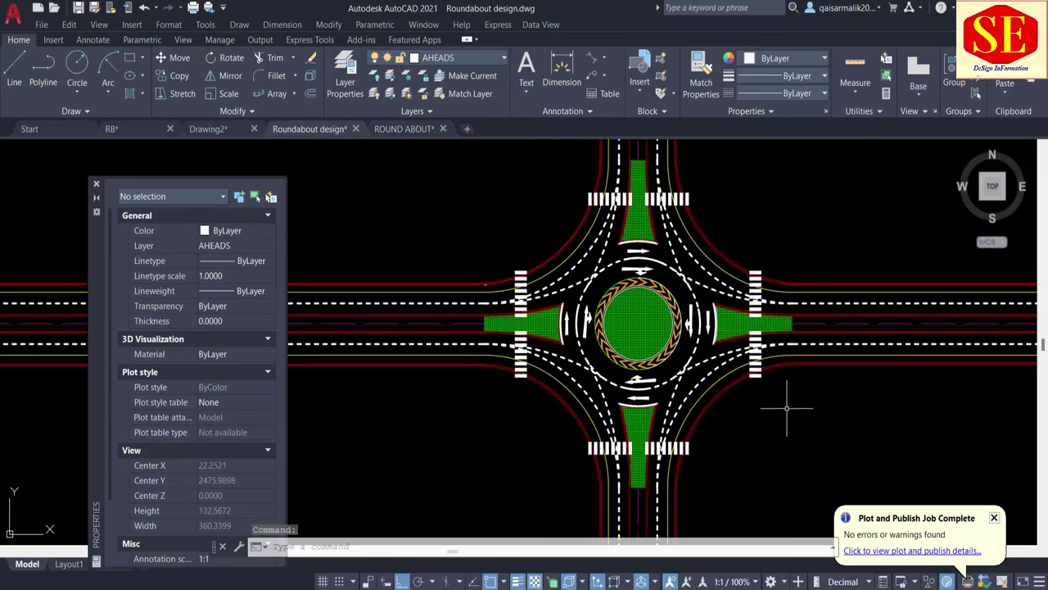